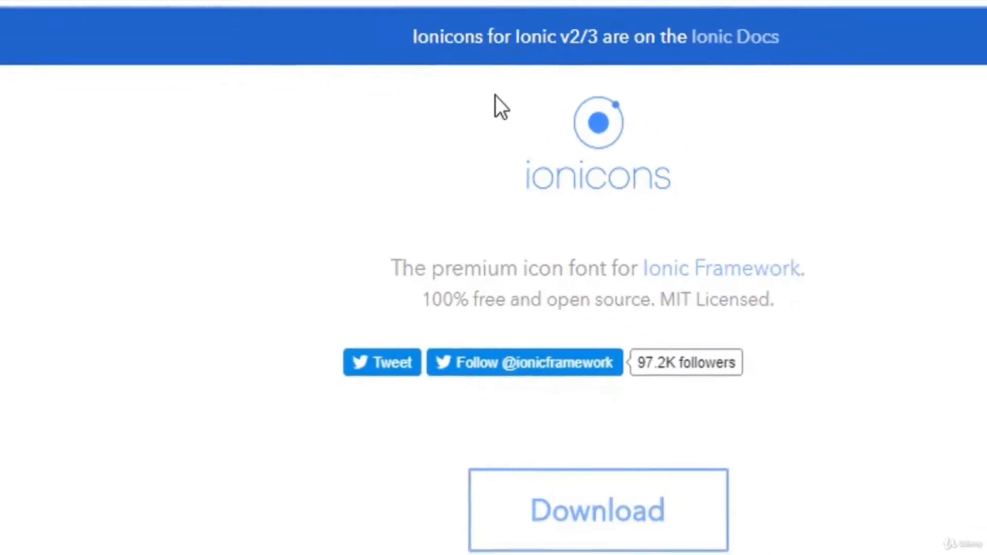
- Browse the icon gallery on the Ionicons v2 page
scroll(643, 478, down, 10)
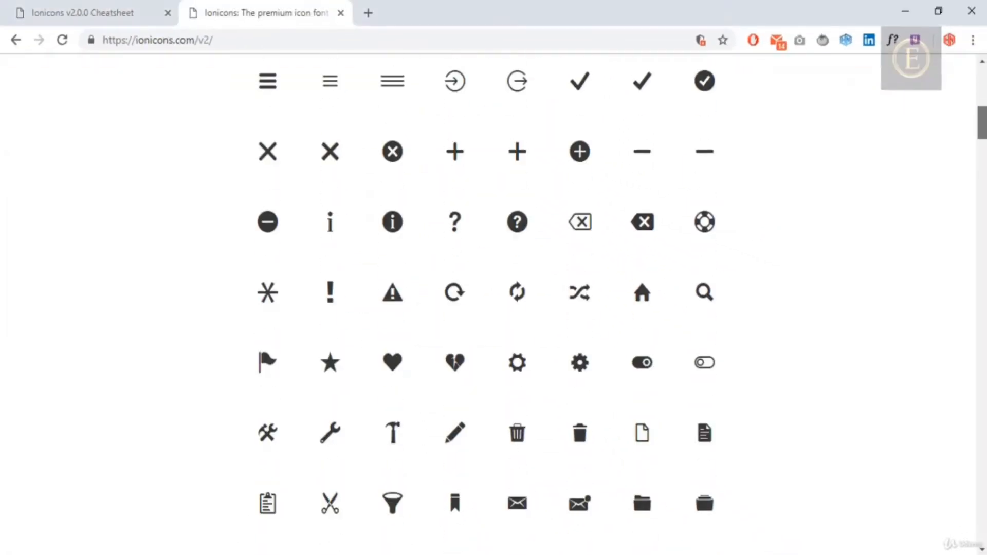
scroll(493, 303, down, 20)
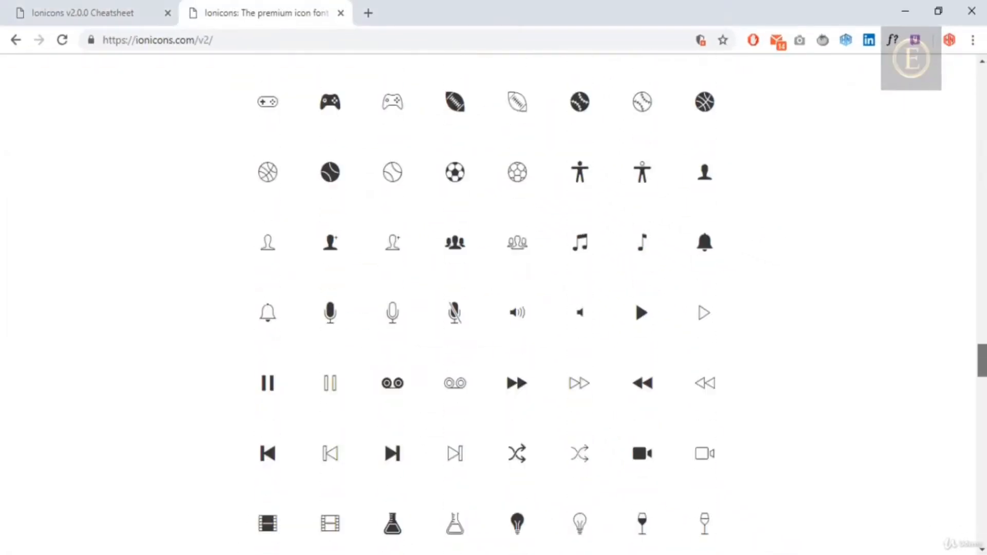
scroll(494, 303, down, 15)
scroll(493, 304, up, 20)
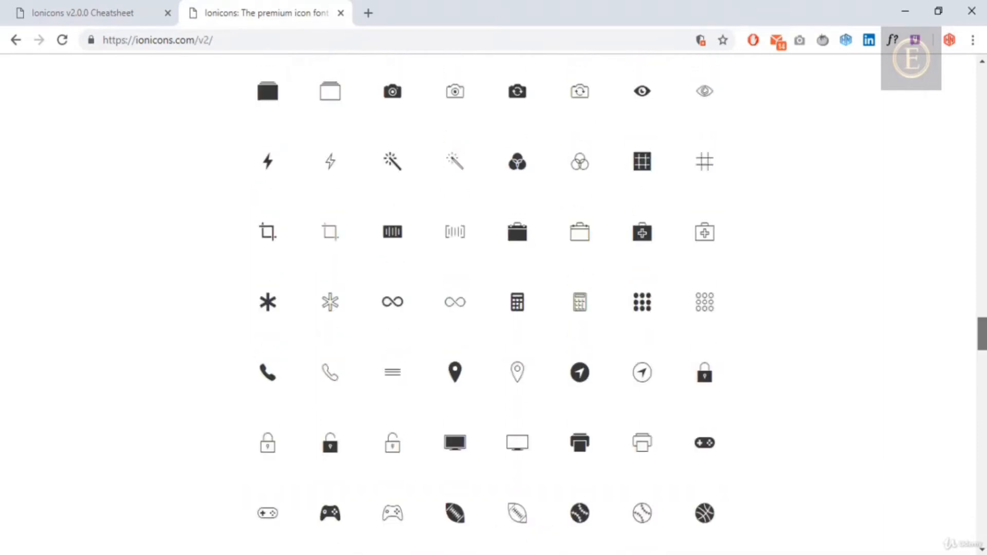
scroll(636, 467, up, 15)
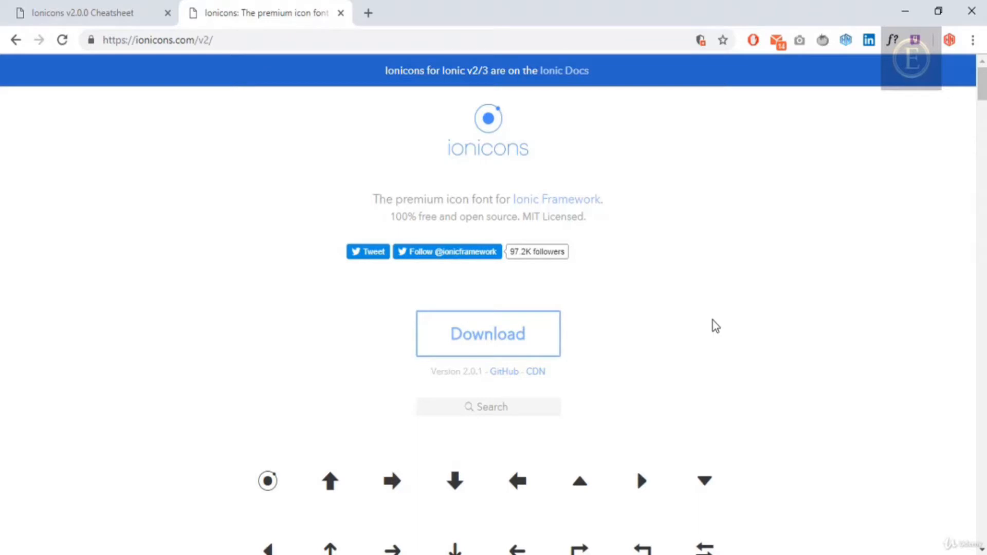
- Copy the selectable ion-alert-circled icon from the Ionicons cheatsheet and switch to Photoshop
click(87, 7)
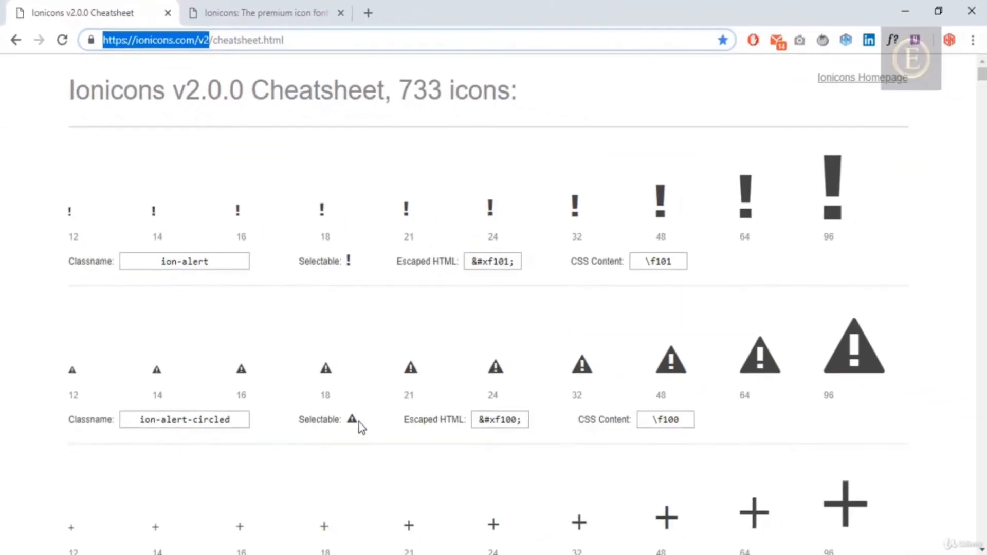
double_click(354, 420)
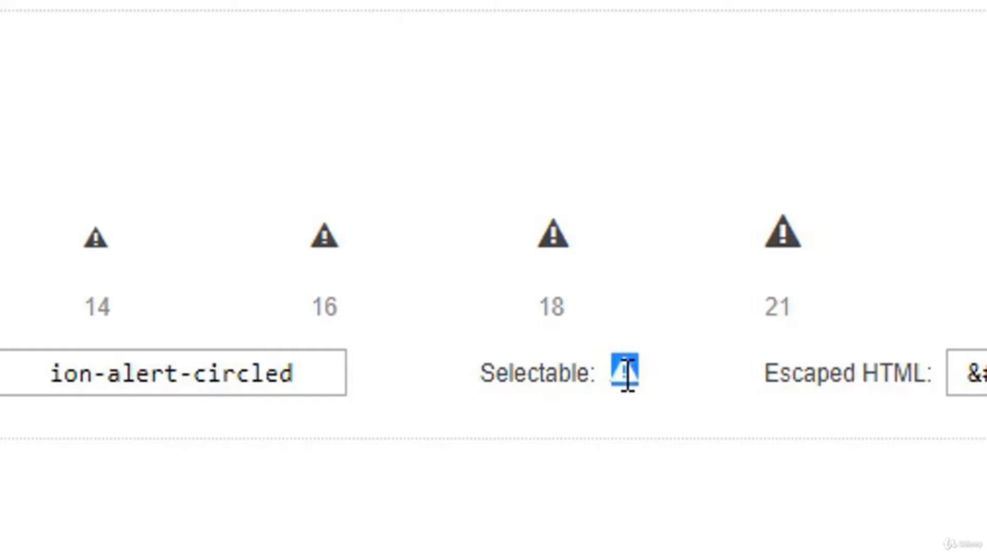
click(416, 553)
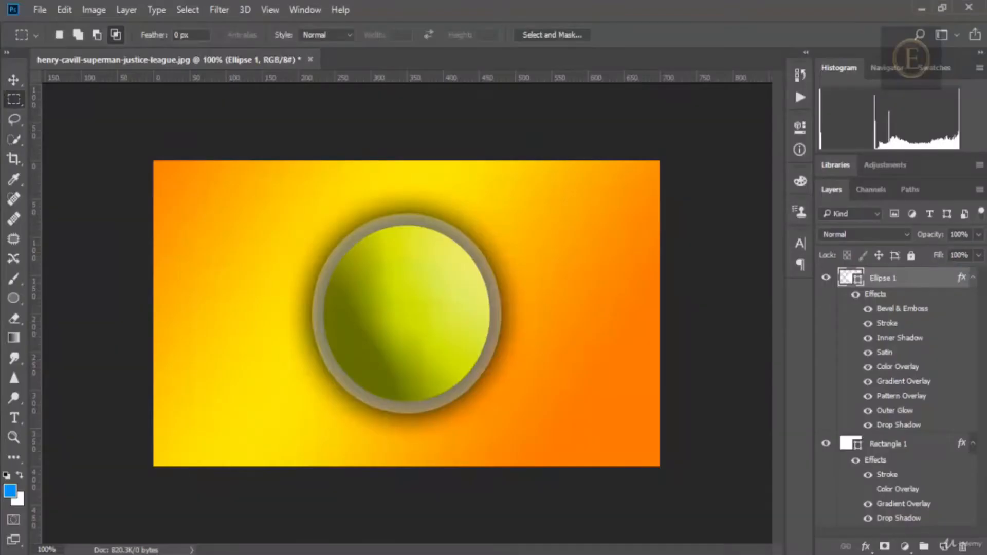
- Add a new layer and draw a text box in the image's upper-left area containing the copied icon character
click(945, 545)
key(t)
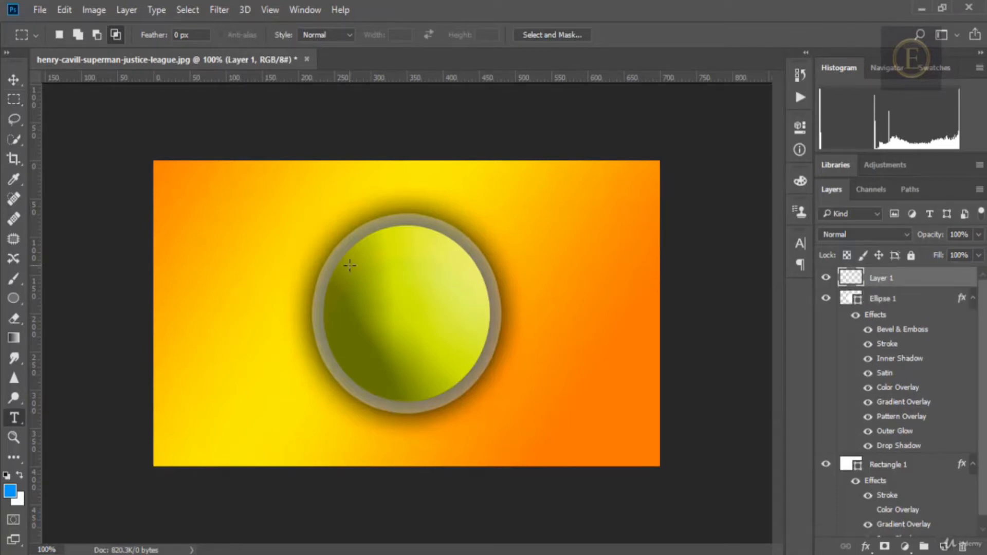
drag(162, 195, 302, 273)
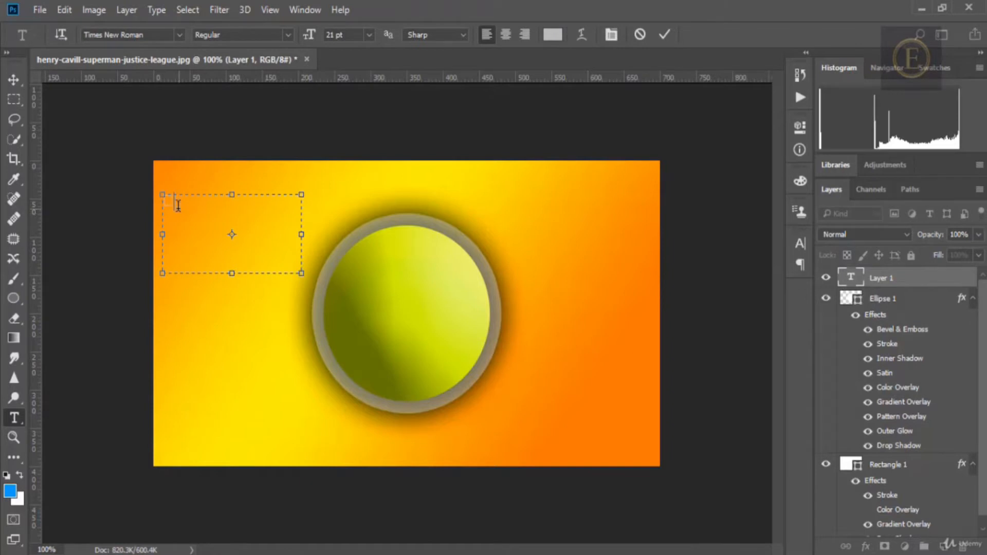
drag(176, 205, 162, 205)
click(182, 205)
key(BackSpace)
- Set the font of the pasted icon character to Ionicons
key(ctrl+a)
click(149, 34)
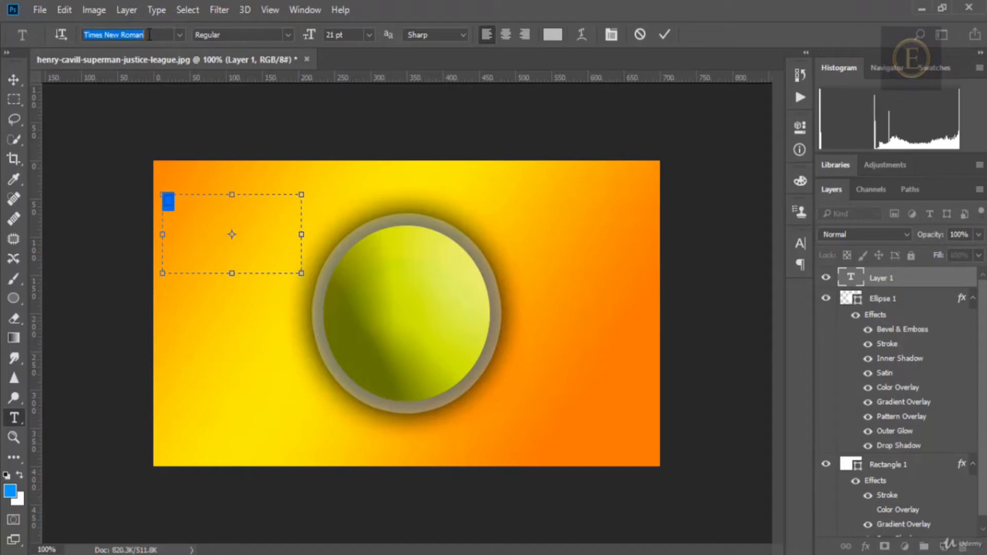
key(BackSpace)
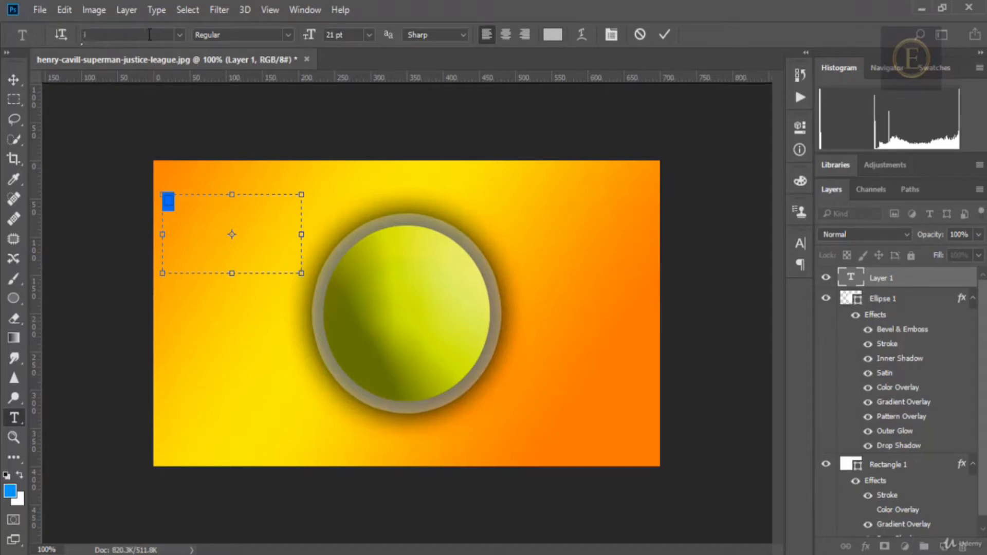
text(i)
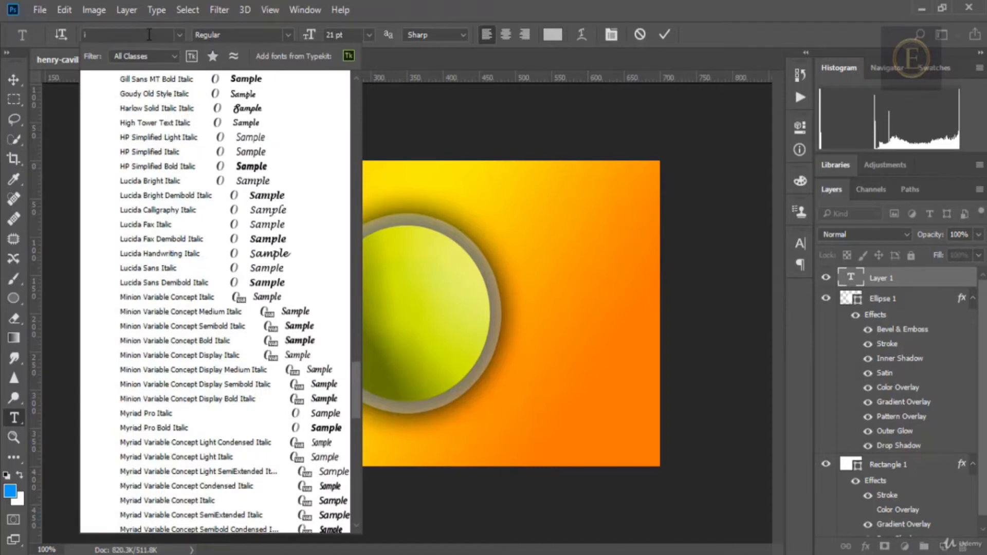
text(coni)
click(208, 93)
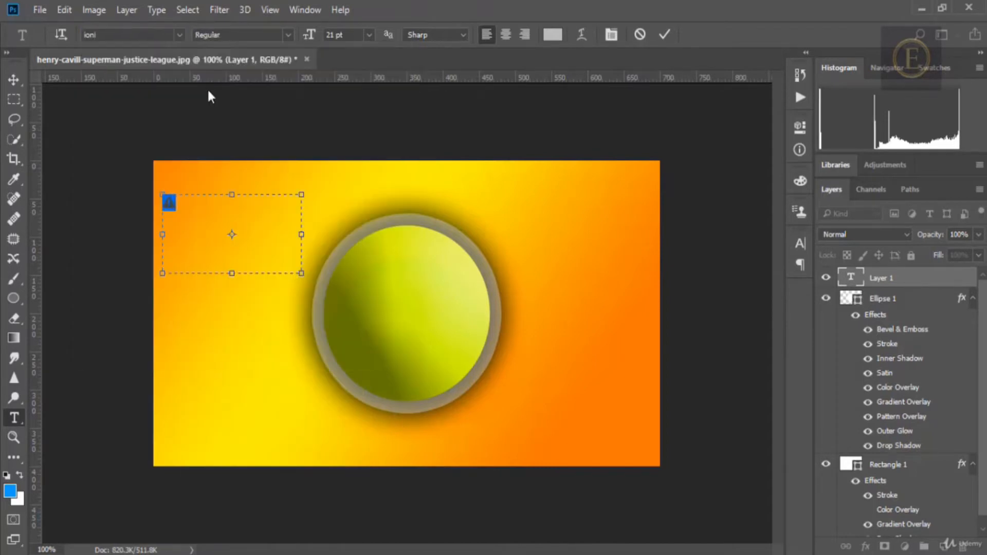
- Enlarge the warning icon text to 75 pt and finish editing it
drag(310, 36, 385, 55)
drag(309, 35, 276, 40)
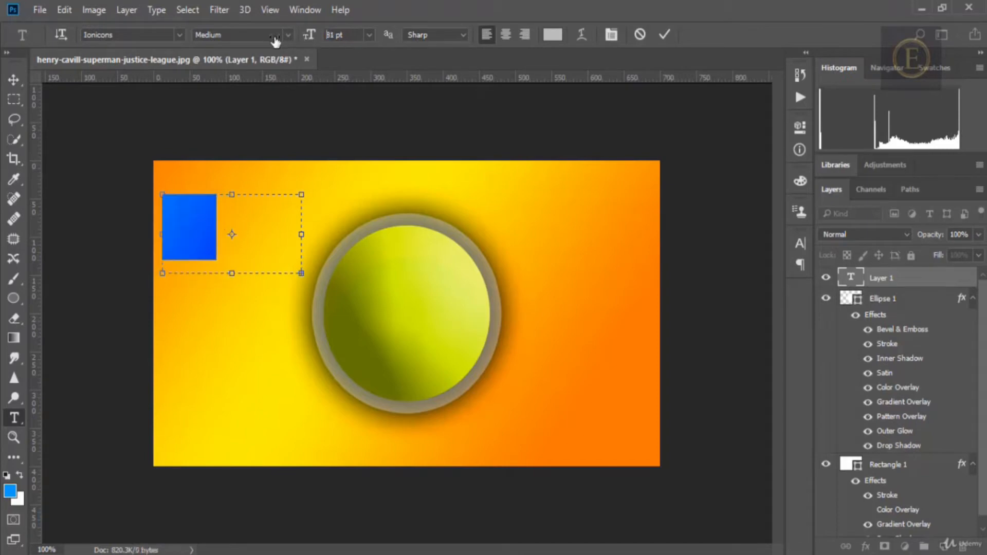
click(13, 79)
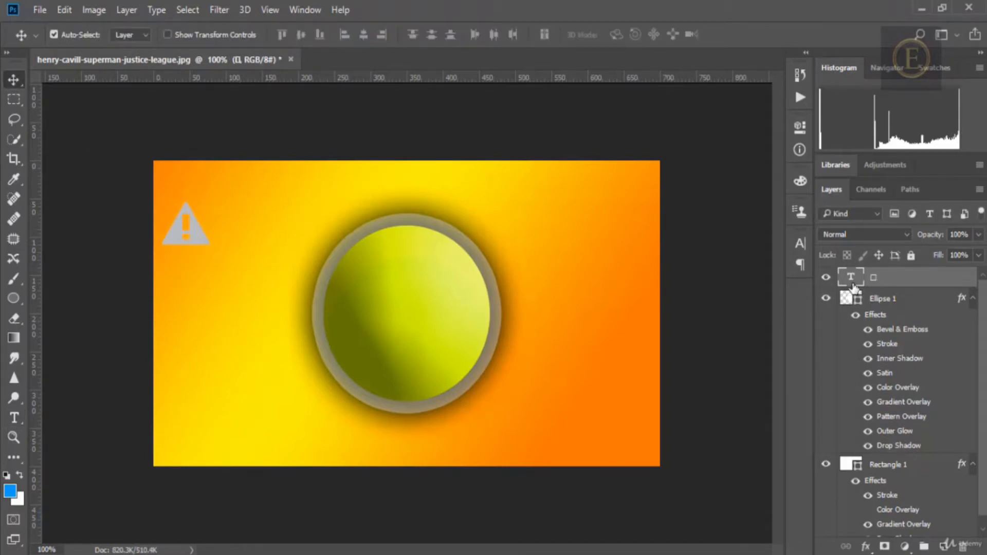
- Change the warning icon's text color to black (000000)
double_click(849, 282)
click(560, 33)
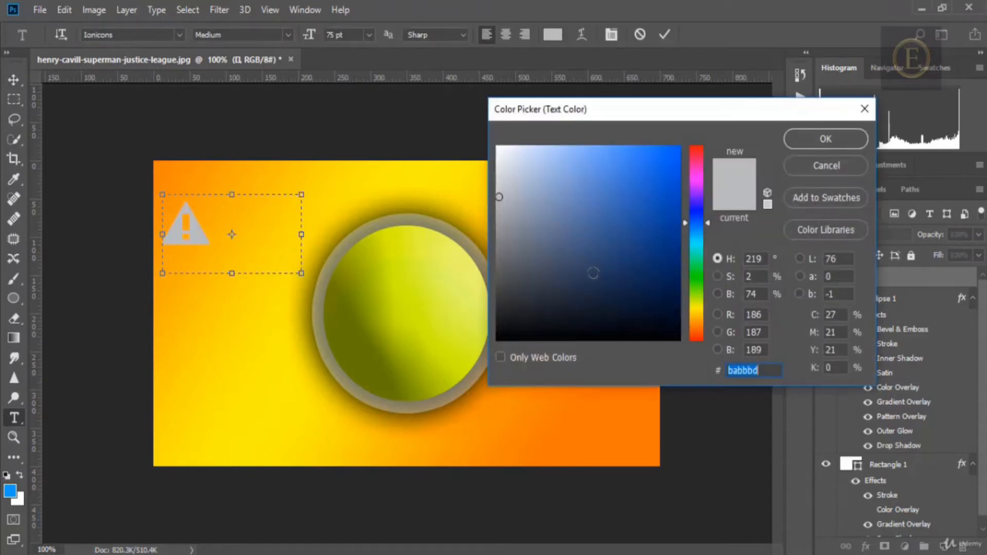
text(000000)
click(829, 138)
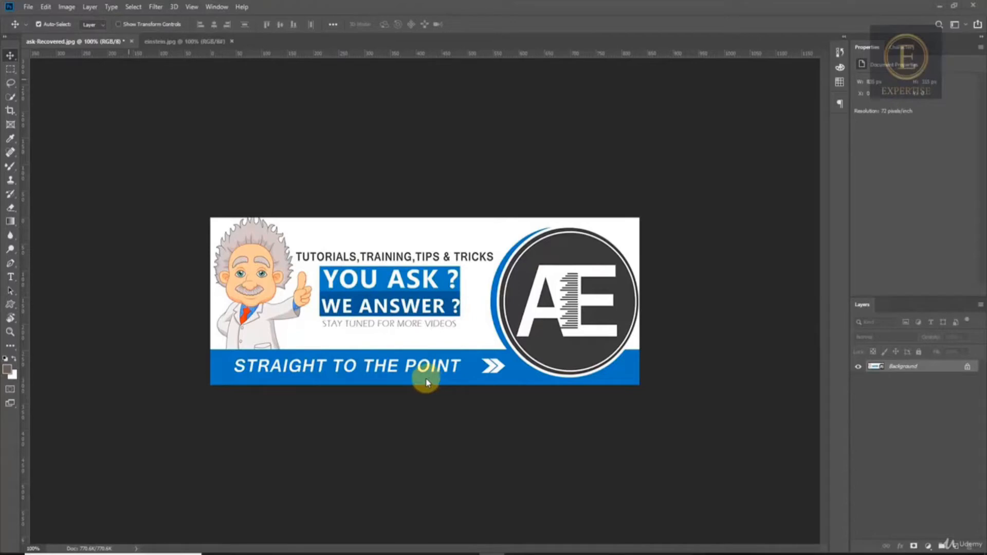
- Check the banner's width and height in pixels in its image size settings without changing them
click(66, 7)
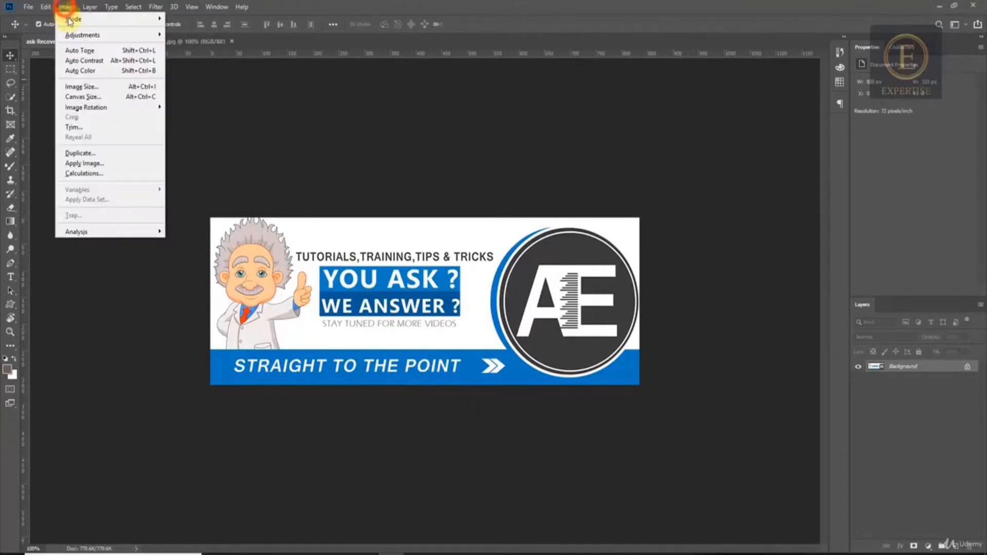
click(79, 88)
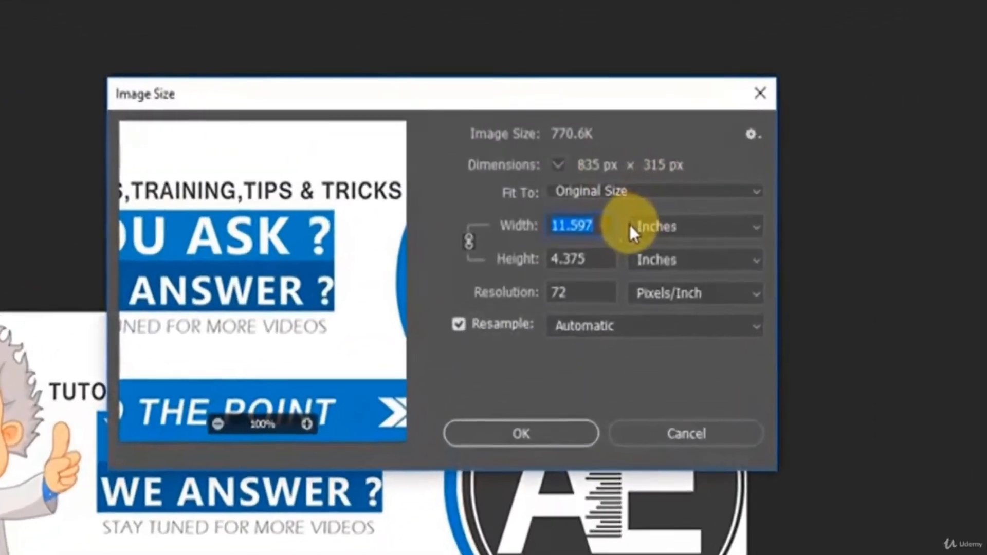
click(620, 185)
click(677, 275)
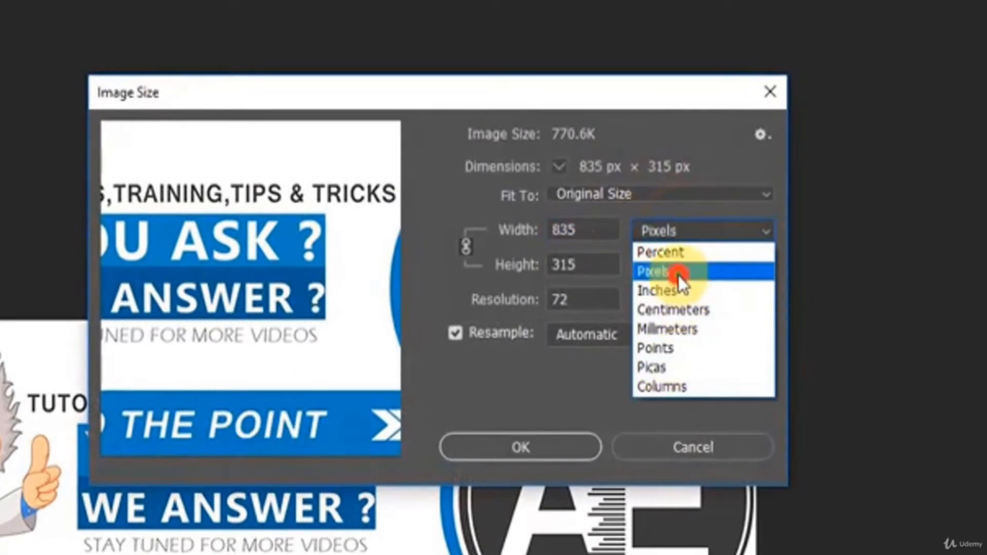
click(588, 229)
click(576, 265)
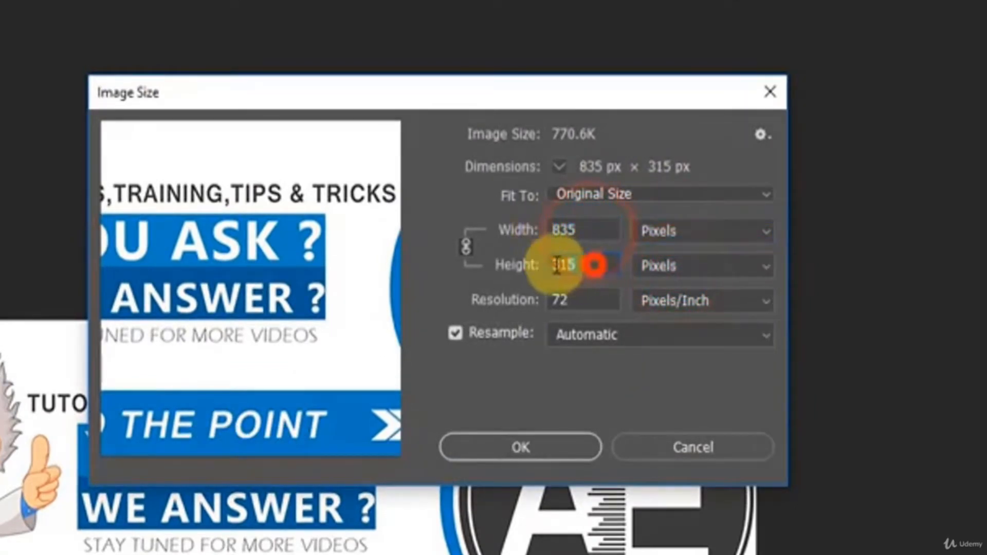
click(668, 442)
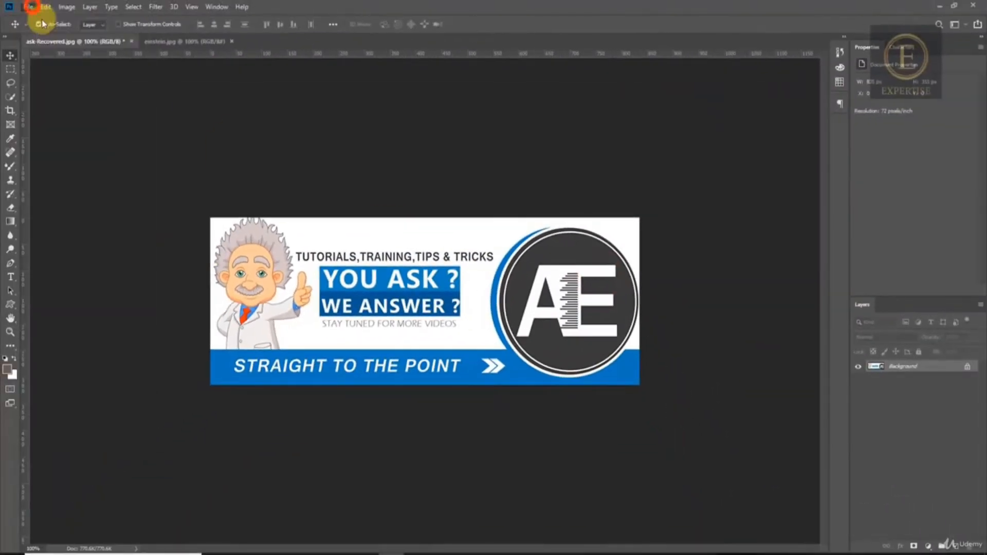
- Create a new document 835 px wide and 315 px high at 72 pixels/inch with a white background
click(32, 7)
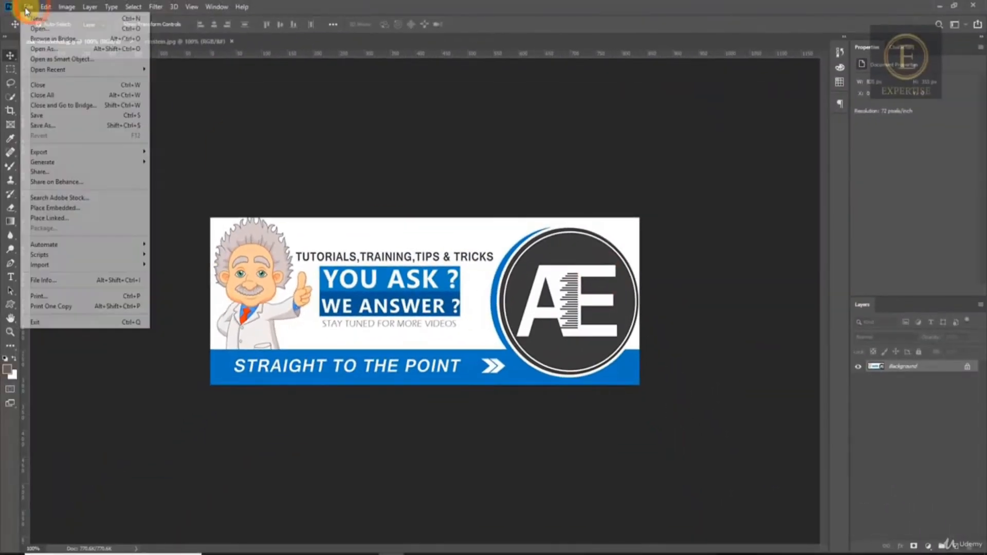
click(33, 19)
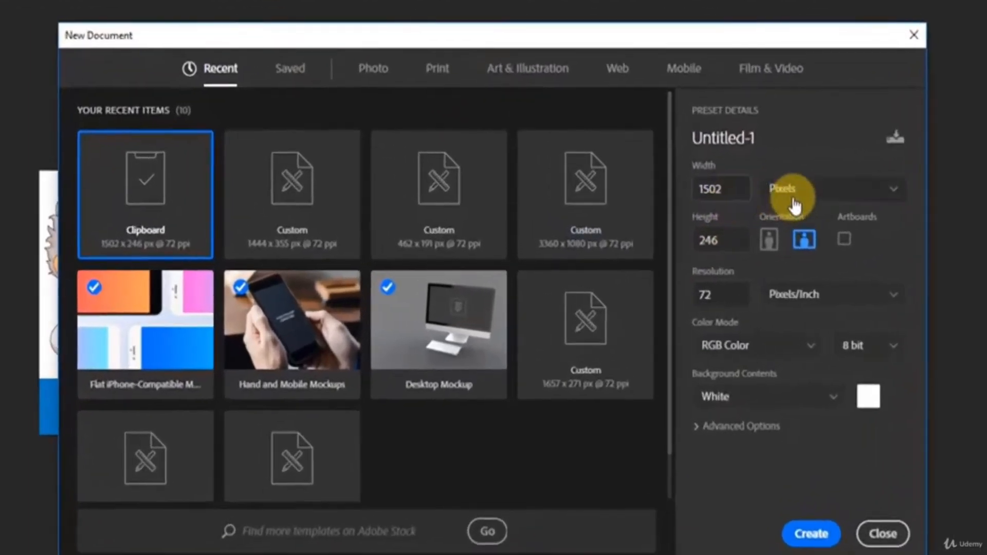
click(718, 188)
text(835)
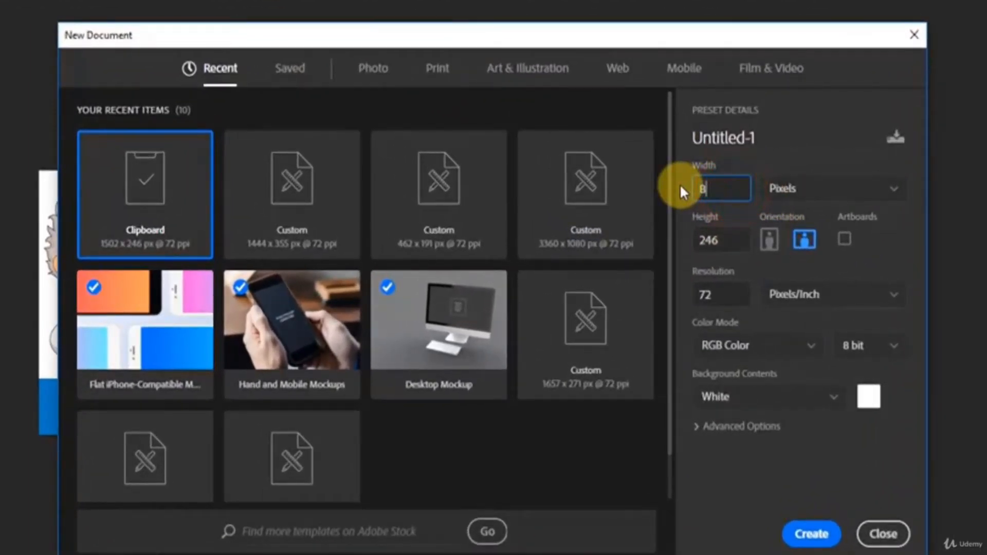
click(700, 240)
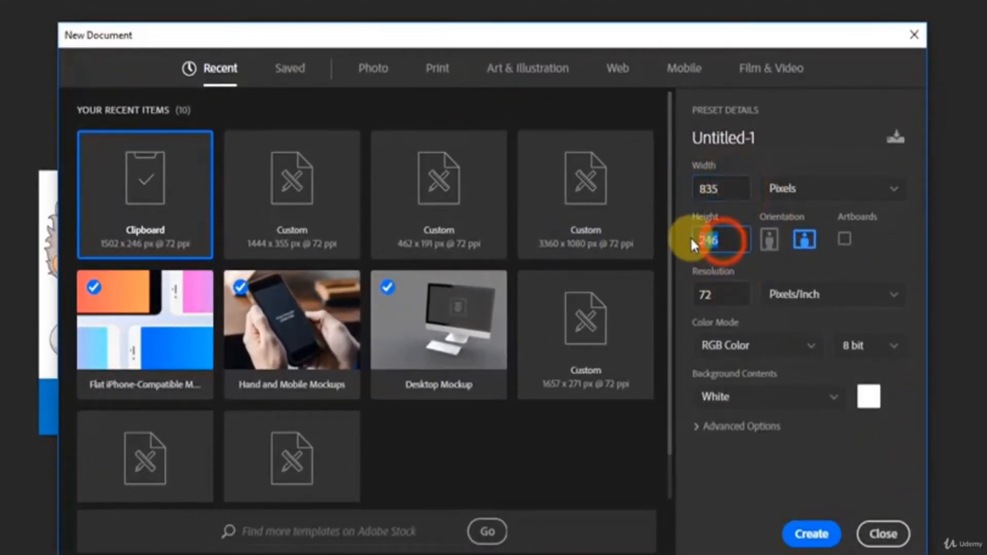
text(315)
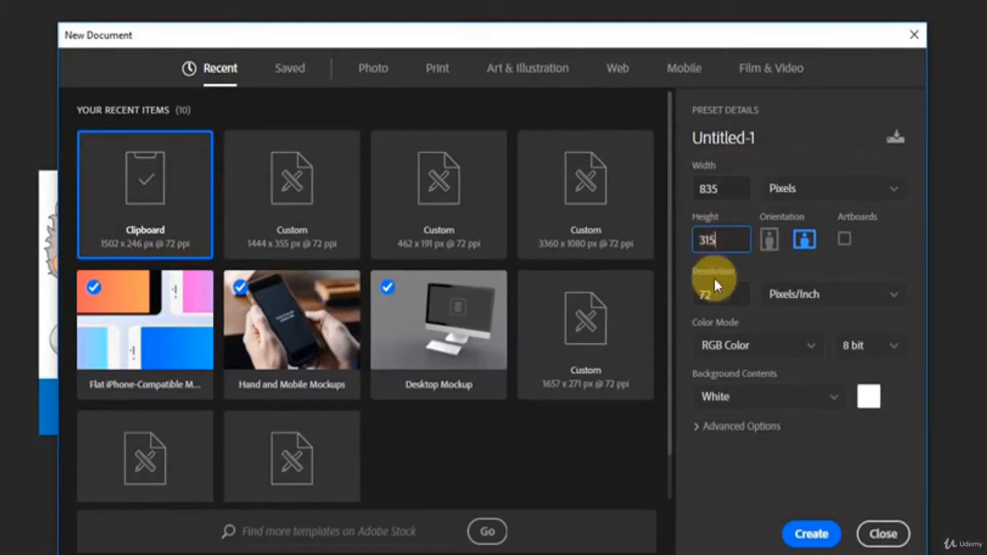
click(693, 294)
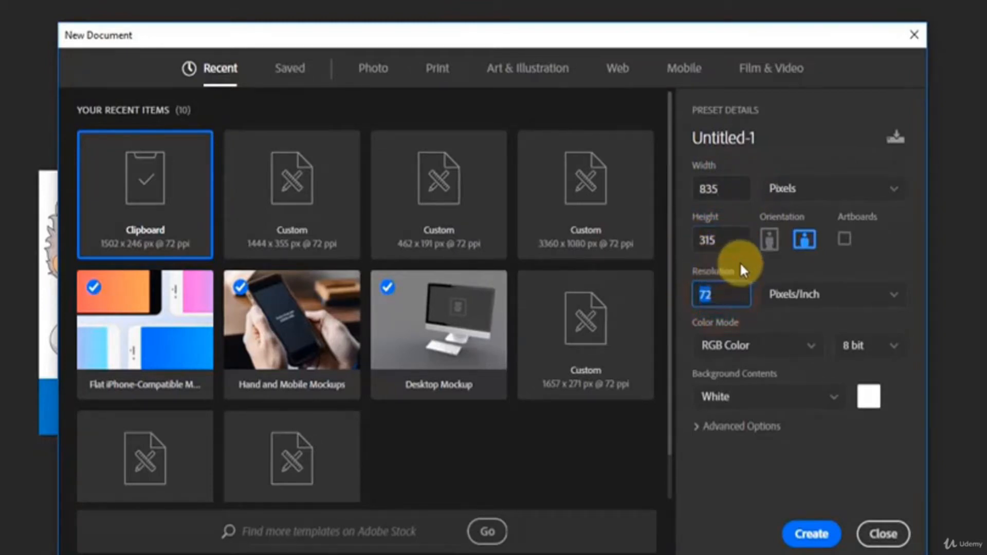
click(812, 535)
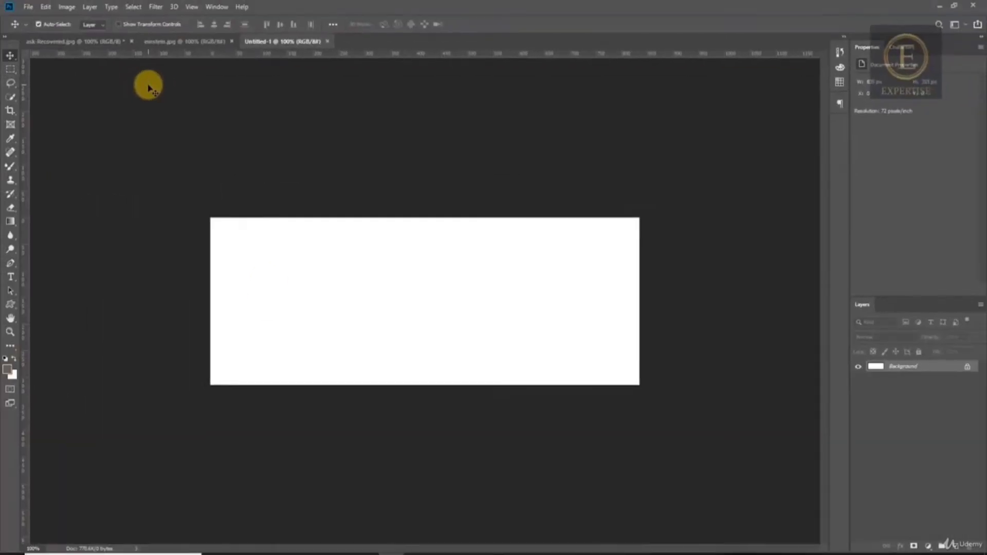
- Sample the blue of the lower band in ask-Recovered.jpg as the foreground color with the Eyedropper
click(82, 42)
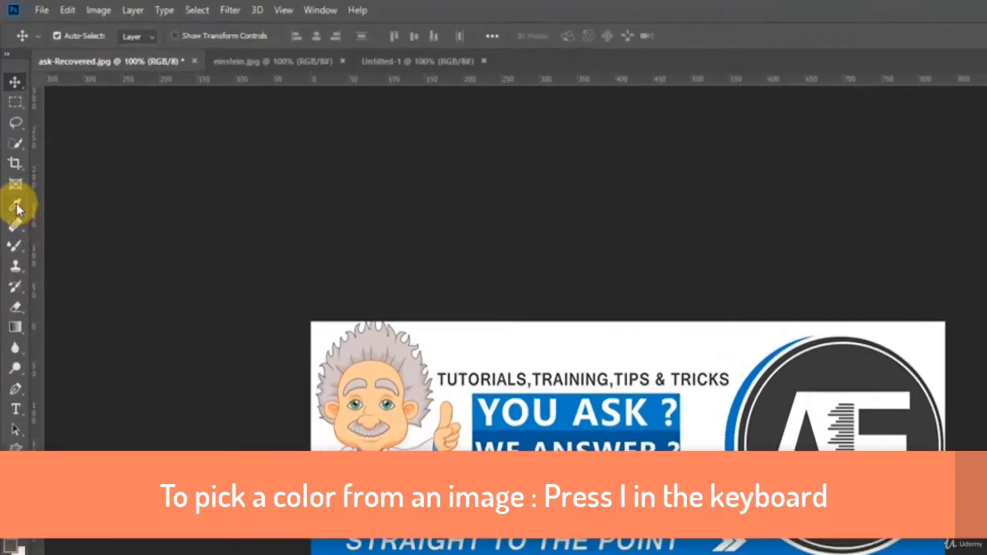
click(10, 139)
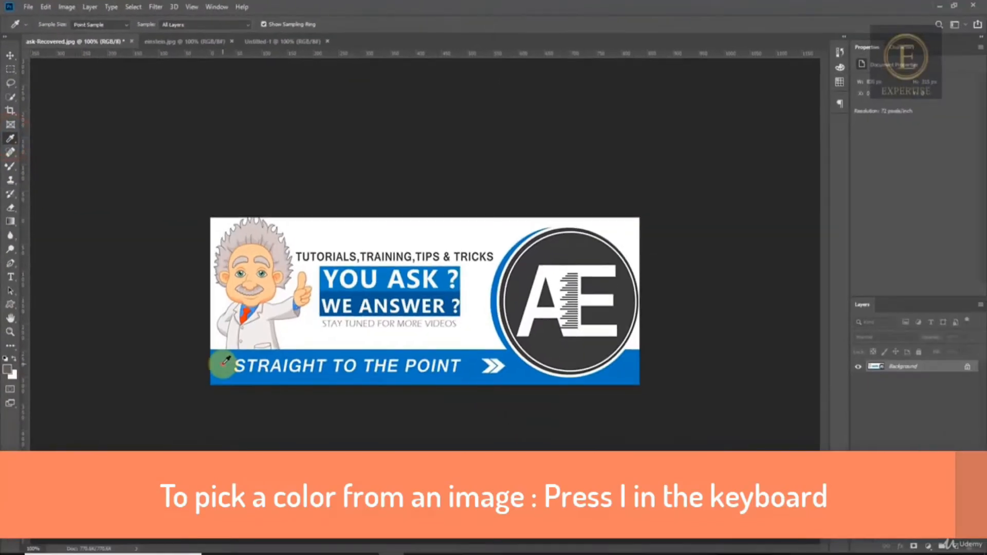
click(225, 361)
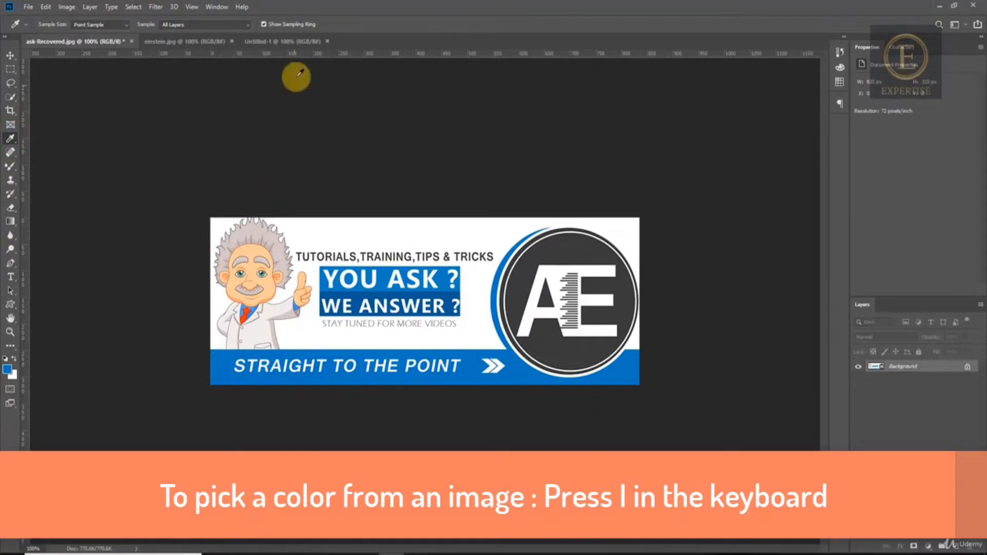
- Make a narrow rectangular marquee selection at the blue band's left end, spanning its full height of about 67 px
click(10, 68)
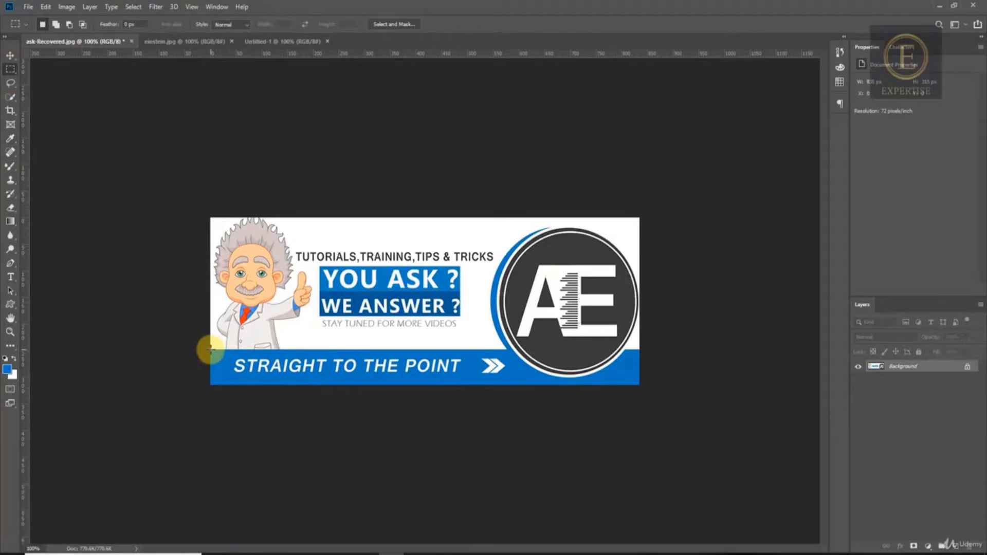
drag(210, 349, 290, 389)
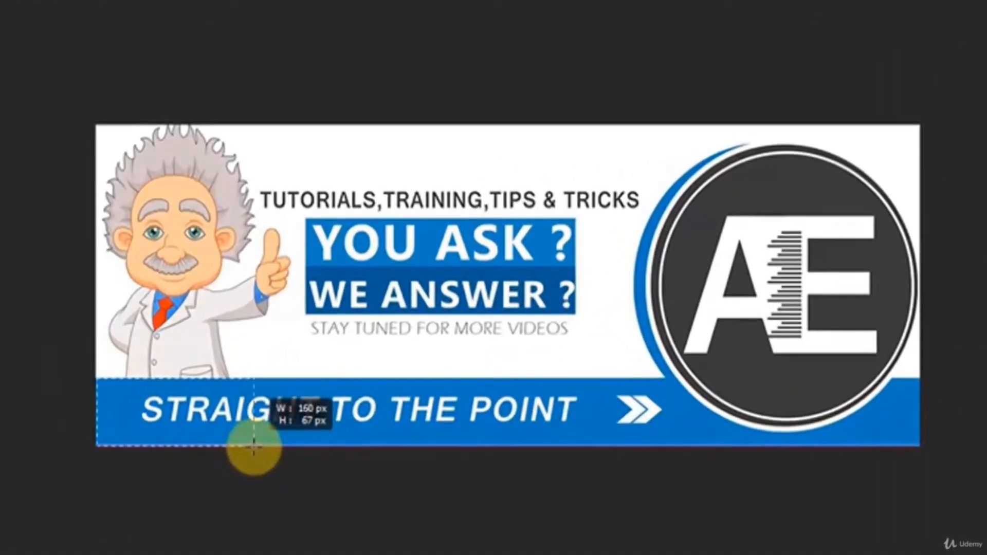
mouse_move(254, 448)
mouse_down()
mouse_move(310, 452)
mouse_move(100, 448)
mouse_up()
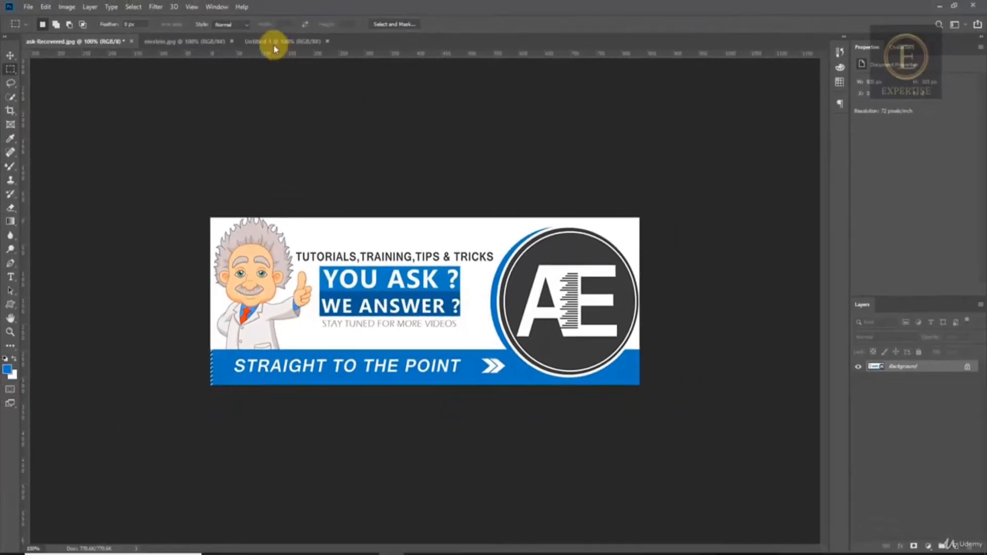
- Draw a full-width blue rectangle shape along the lower edge of the Untitled-1 canvas and set its height to 67 px
click(273, 44)
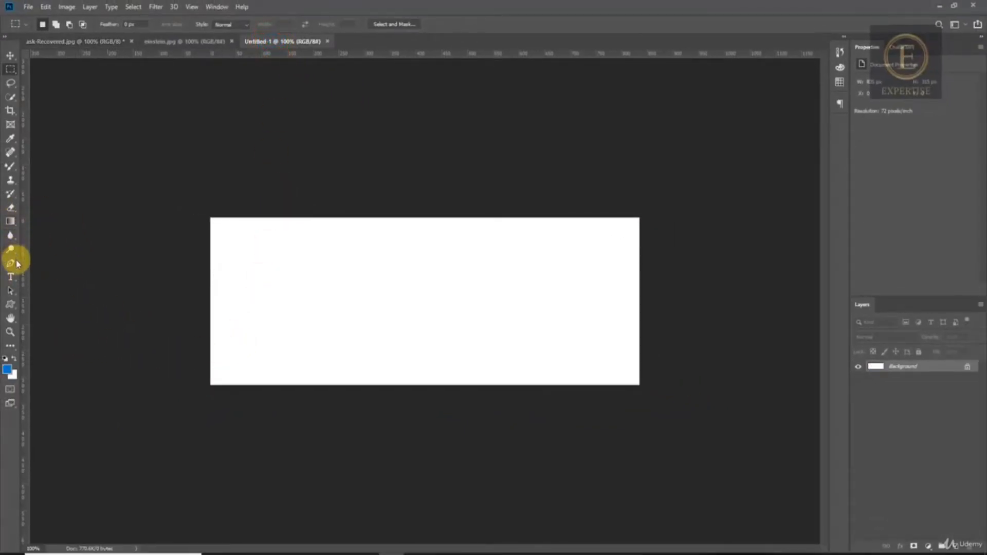
right_click(11, 305)
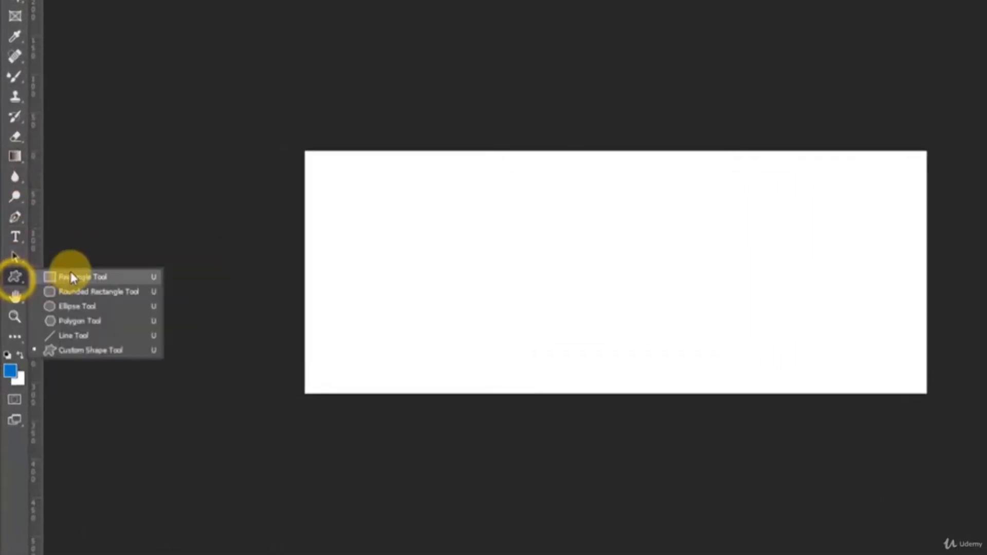
click(70, 272)
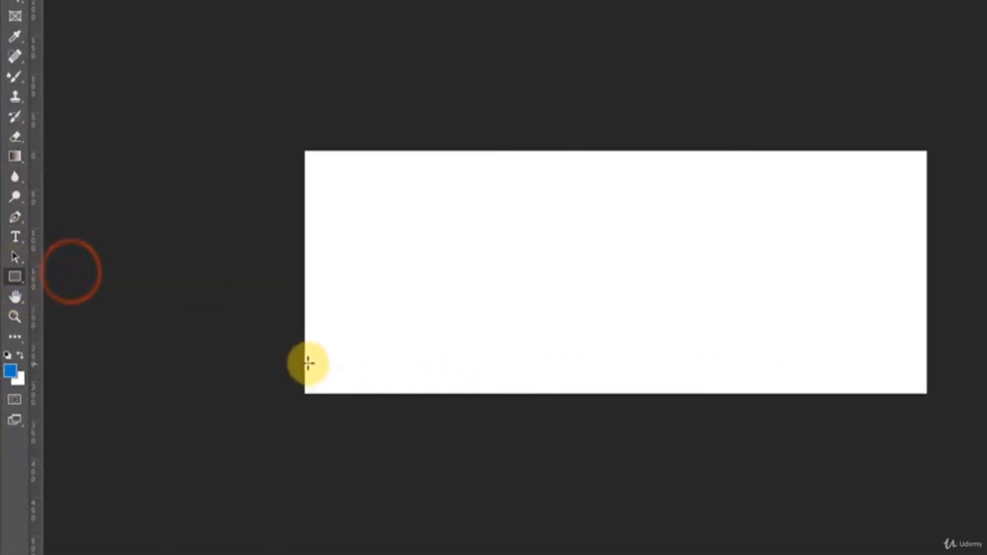
mouse_move(305, 355)
mouse_down()
mouse_move(353, 396)
mouse_move(925, 393)
mouse_up()
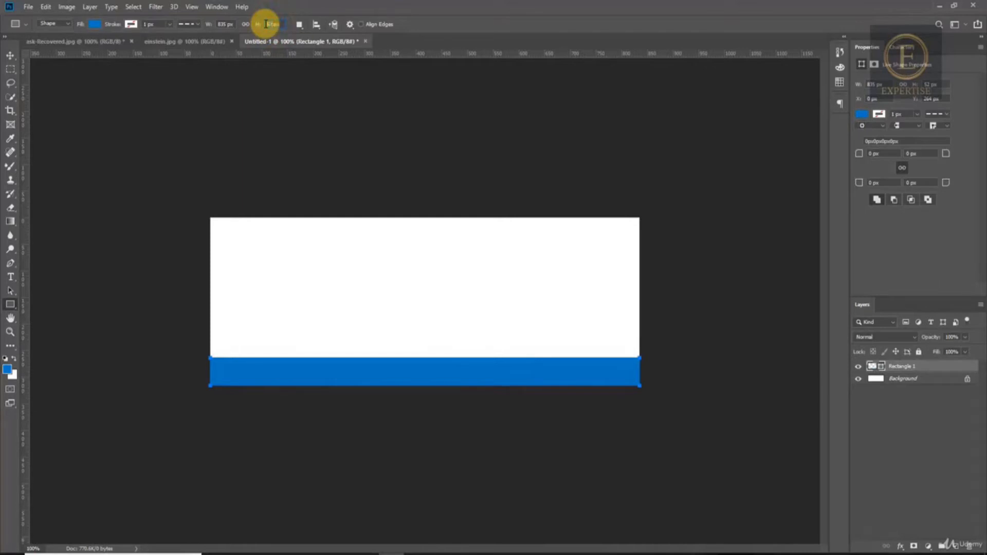
key(Return)
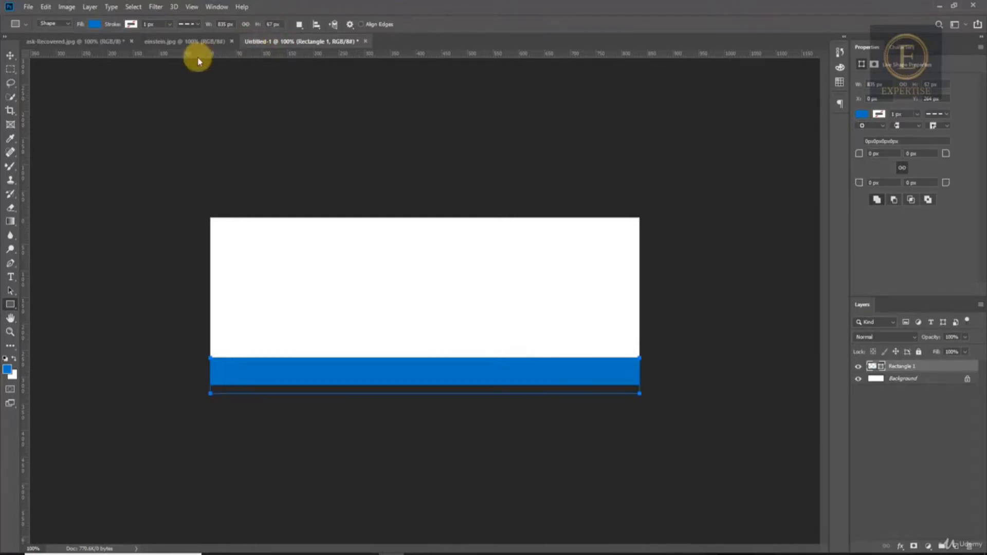
- Nudge the blue band upward until its lower edge sits flush with the bottom of the canvas
click(11, 54)
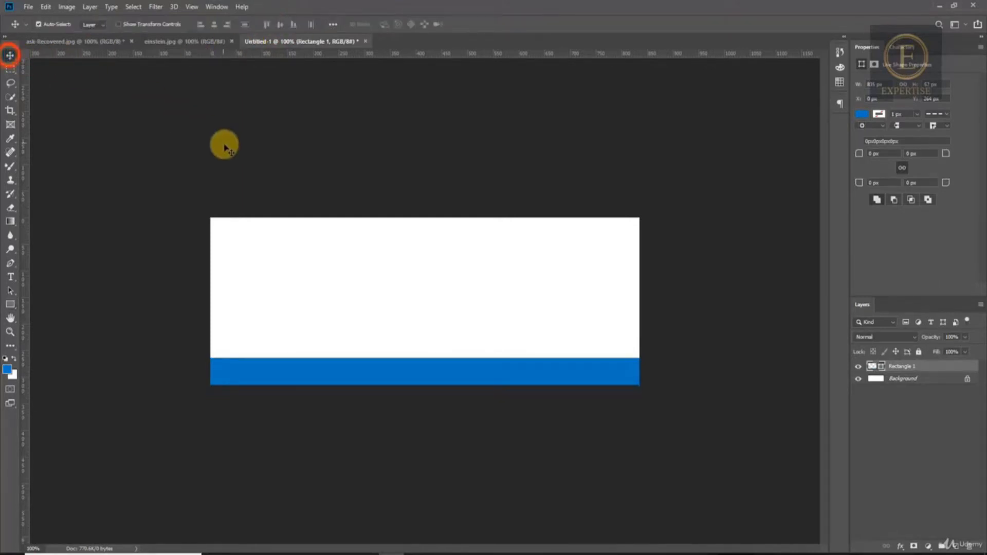
key(shift+Up)
key(shift+Up)
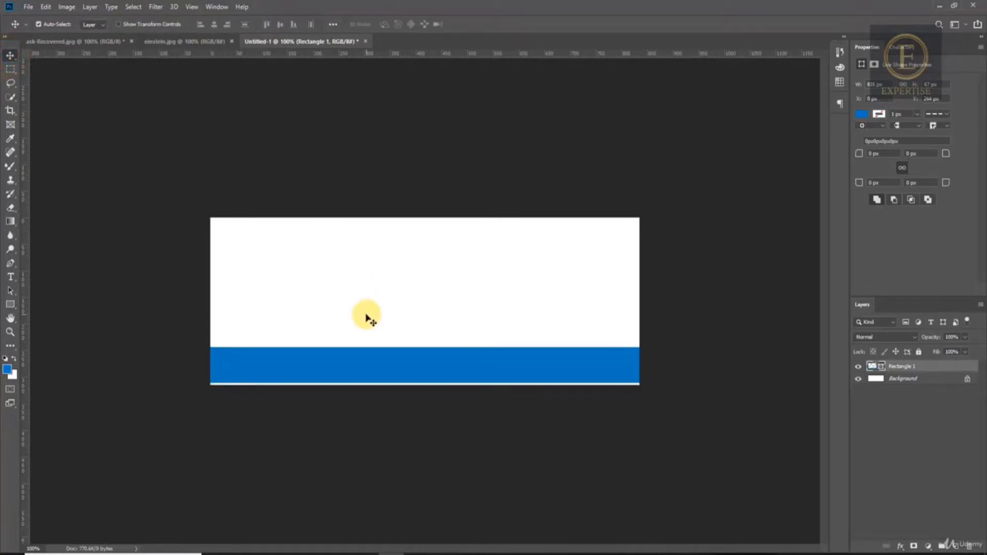
key(Down)
key(Down)
key(Down)
key(Down)
key(Up)
key(Up)
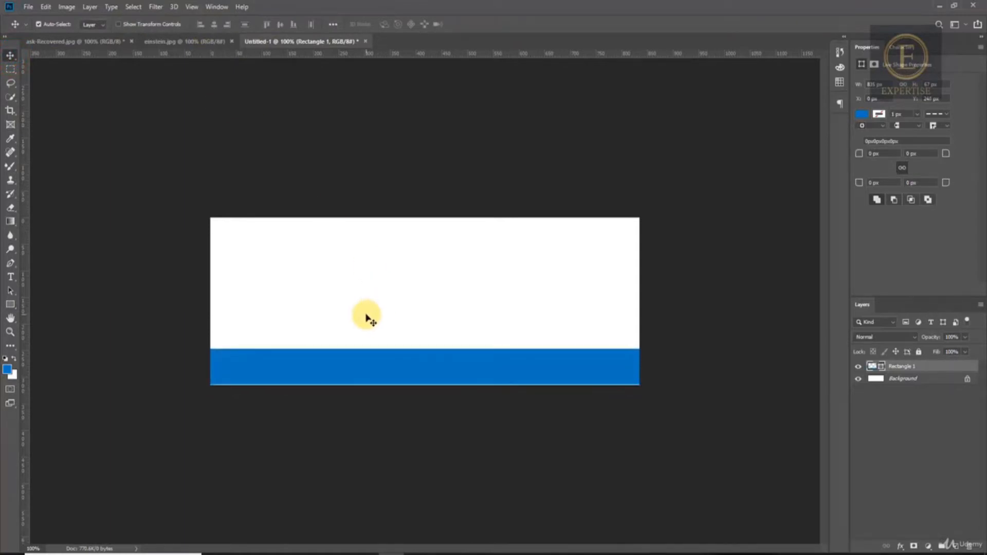
key(Down)
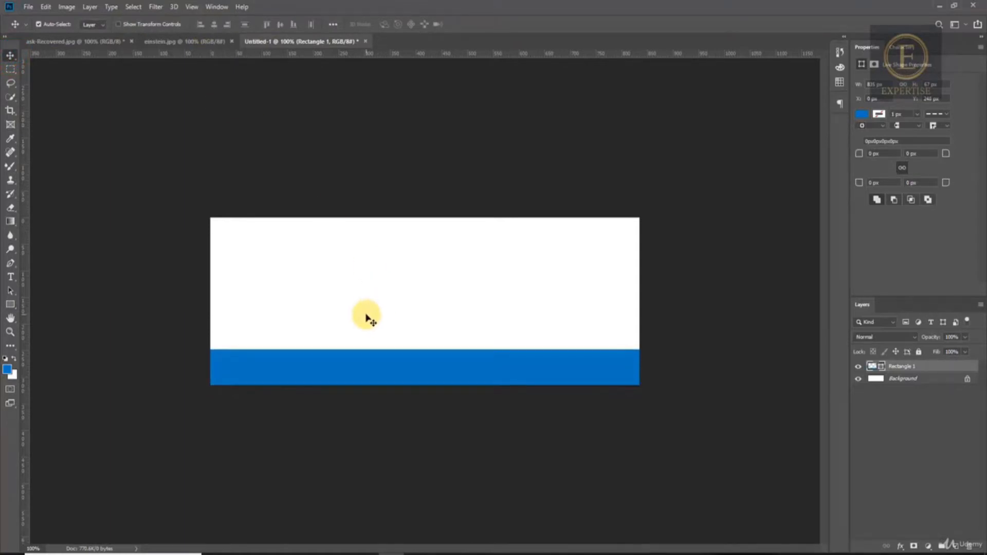
- Clear the selection in ask-Recovered.jpg and sample the darker blue behind "WE ANSWER ?" as the foreground color with the Eyedropper
click(160, 44)
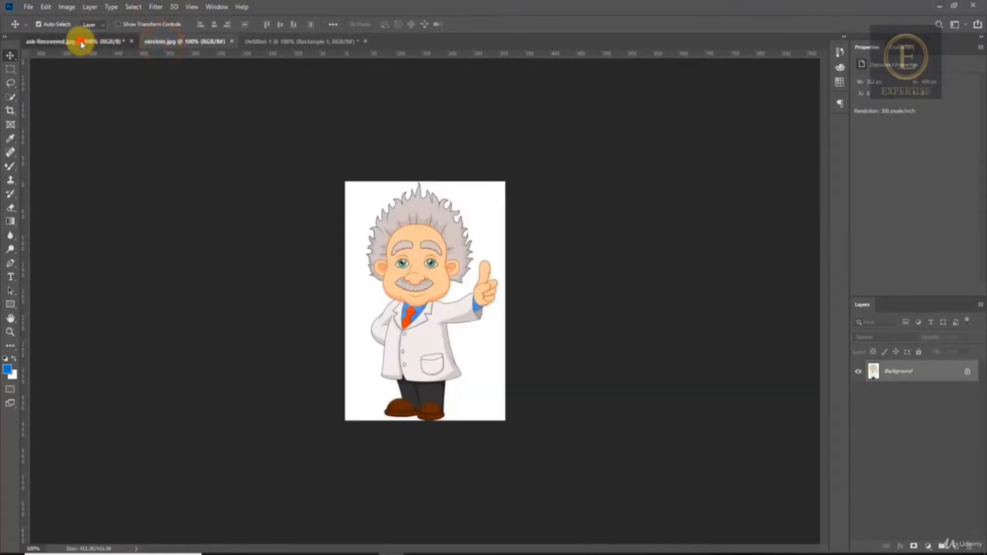
click(82, 43)
click(216, 358)
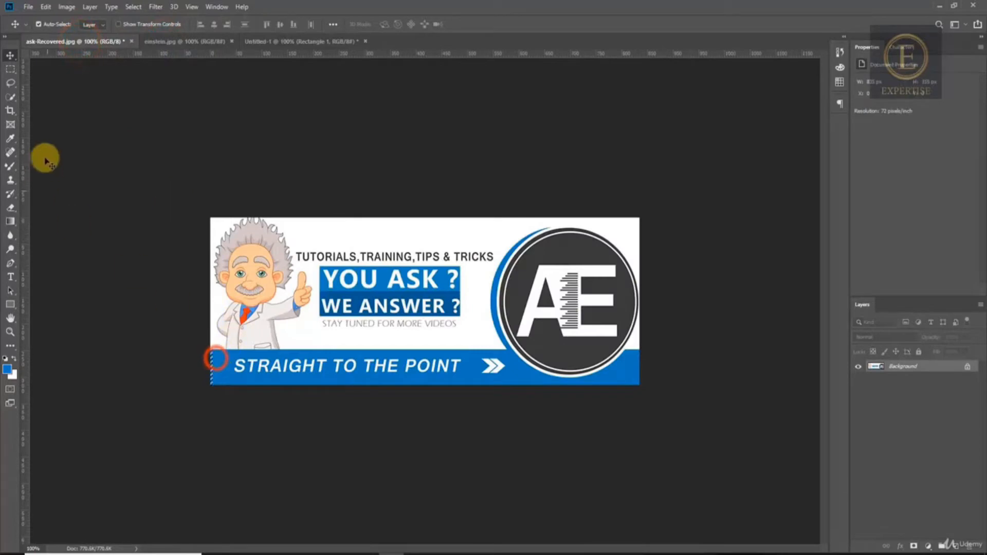
click(11, 69)
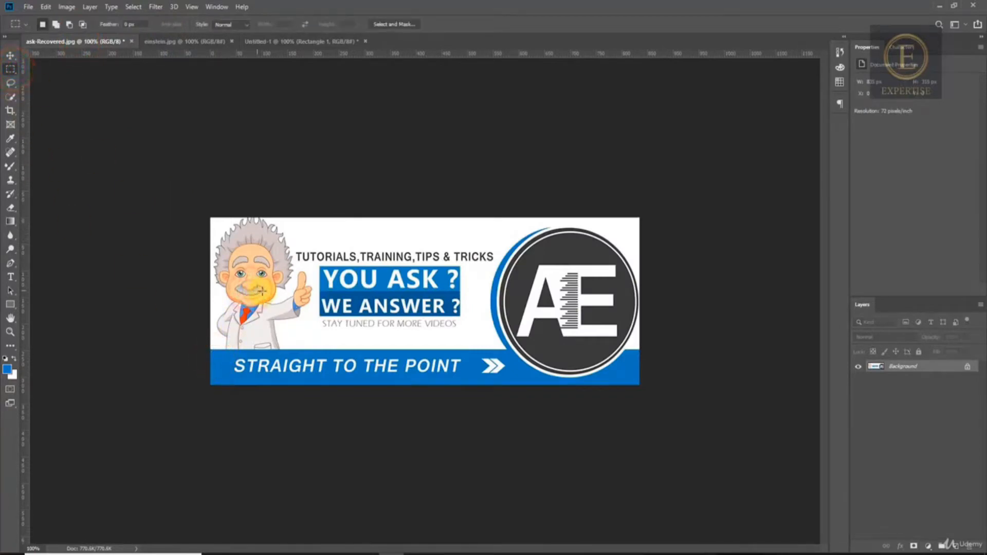
click(10, 139)
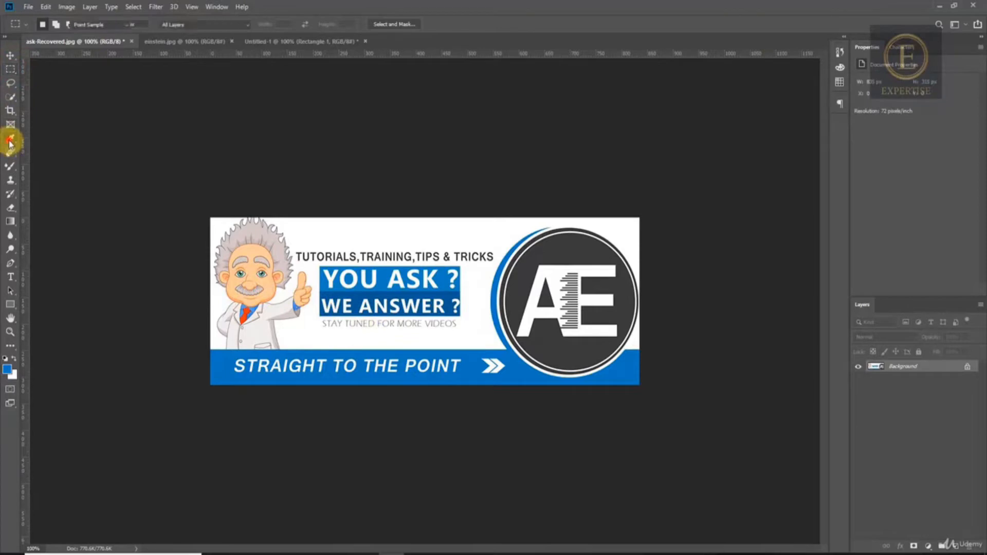
click(360, 291)
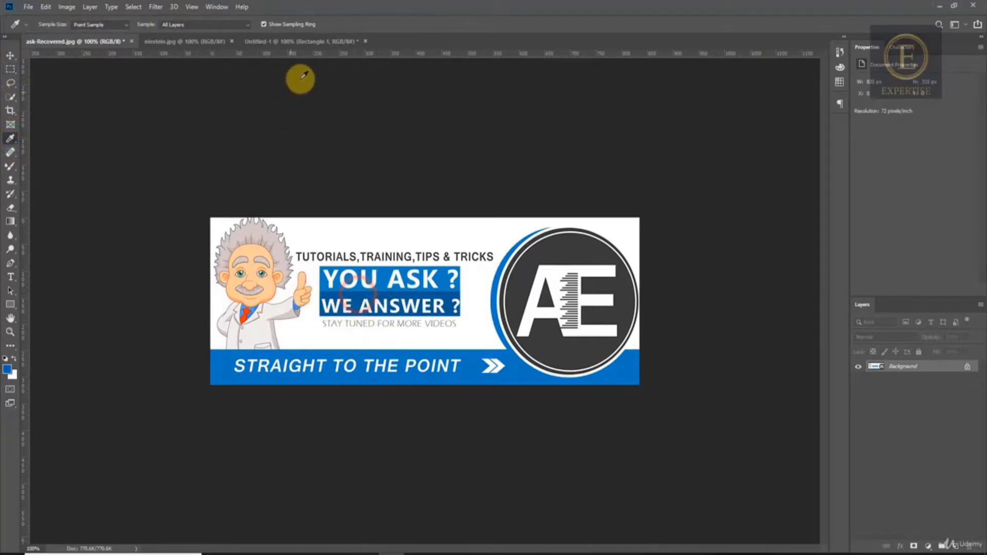
- Draw a dark blue rectangle about 257 × 50 px above the band in Untitled-1 and move it straight down to about Y 133 px
click(269, 42)
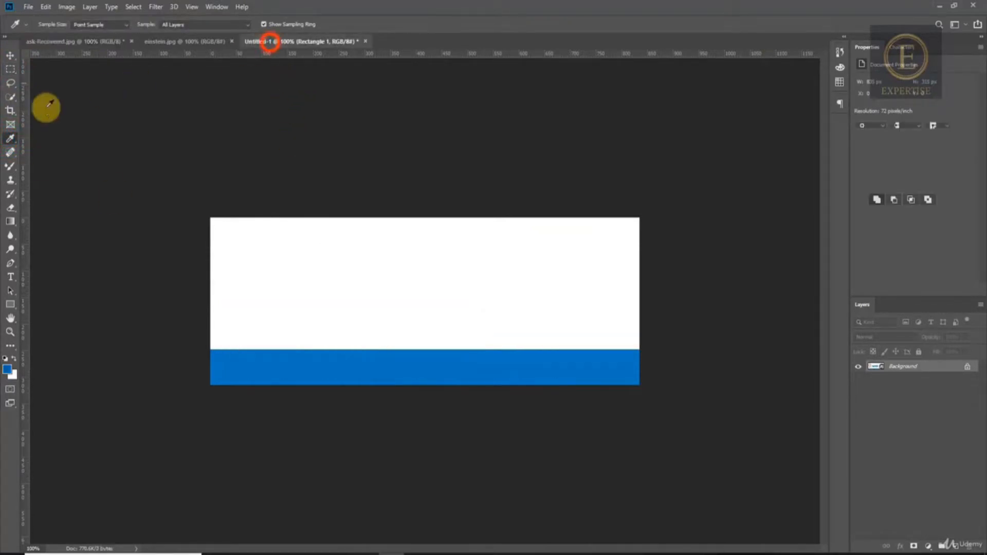
click(12, 303)
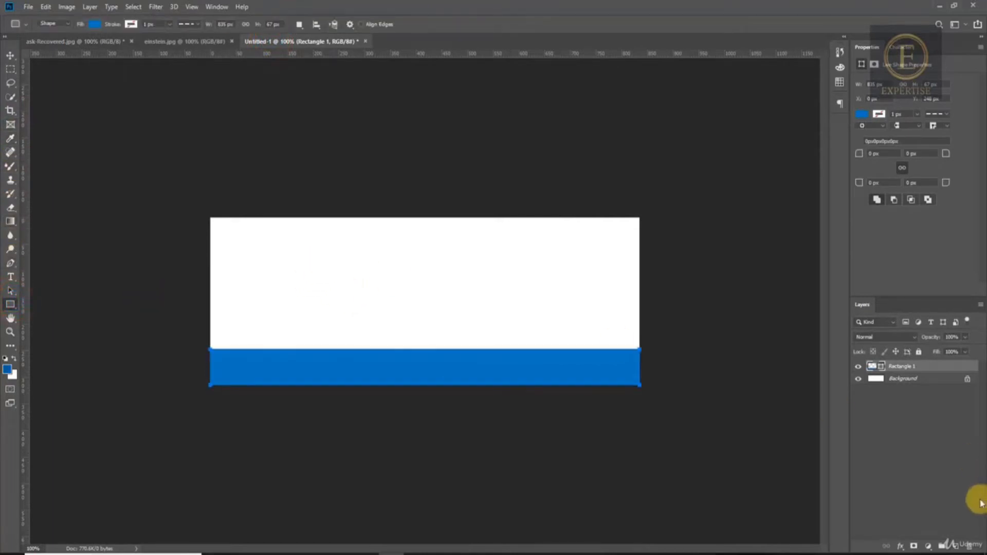
click(956, 544)
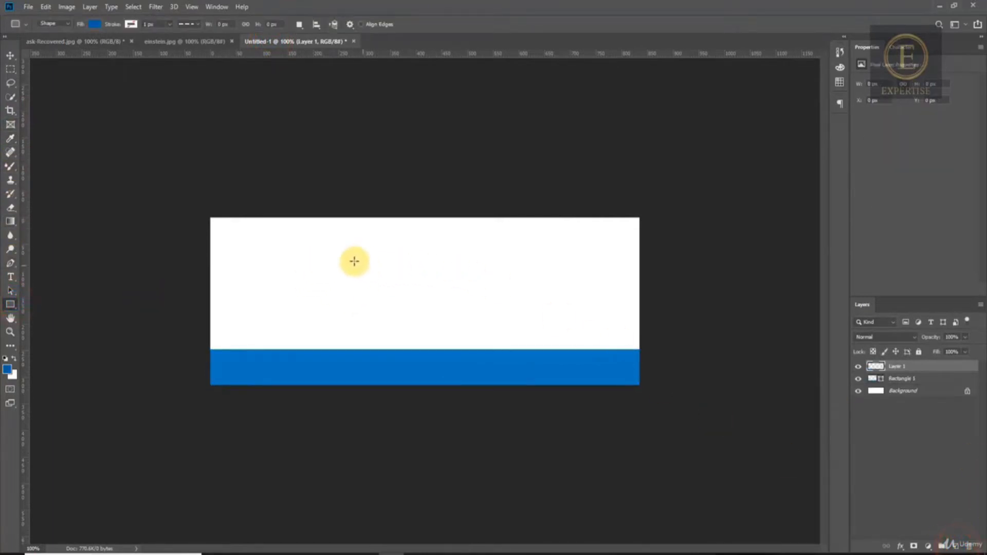
drag(334, 256, 465, 283)
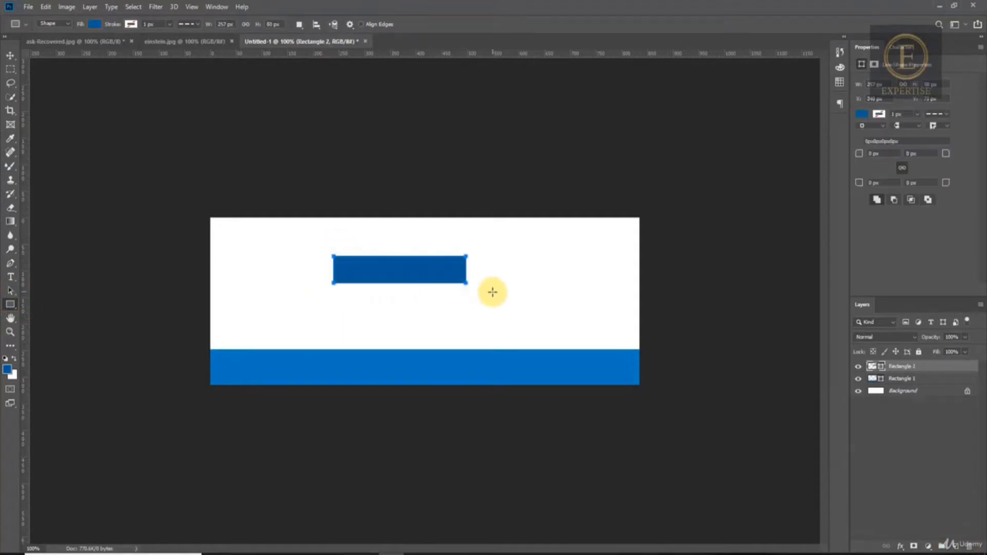
click(10, 55)
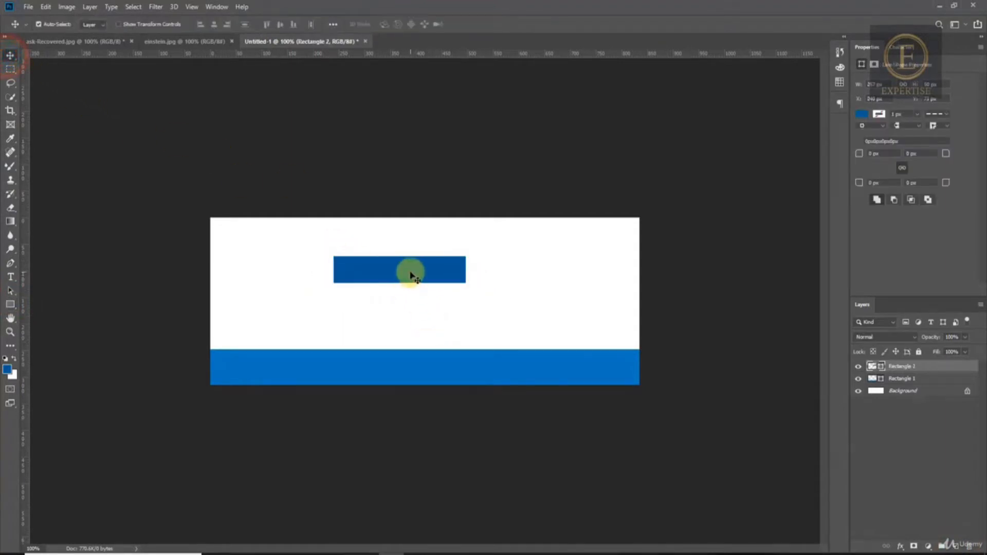
drag(410, 272, 411, 307)
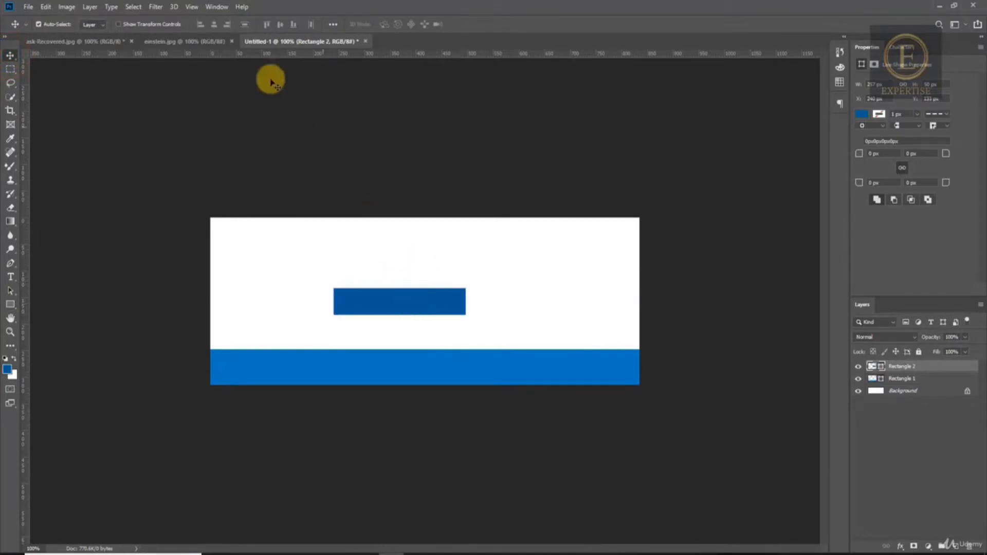
- Sample the lighter blue behind "YOU ASK ?" in ask-Recovered.jpg as the foreground color and return to Untitled-1
click(95, 40)
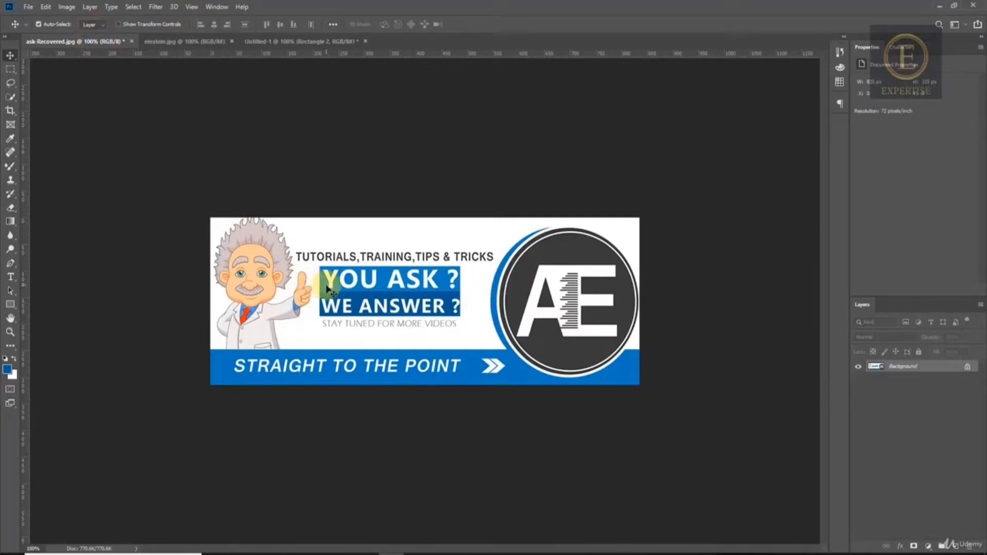
key(i)
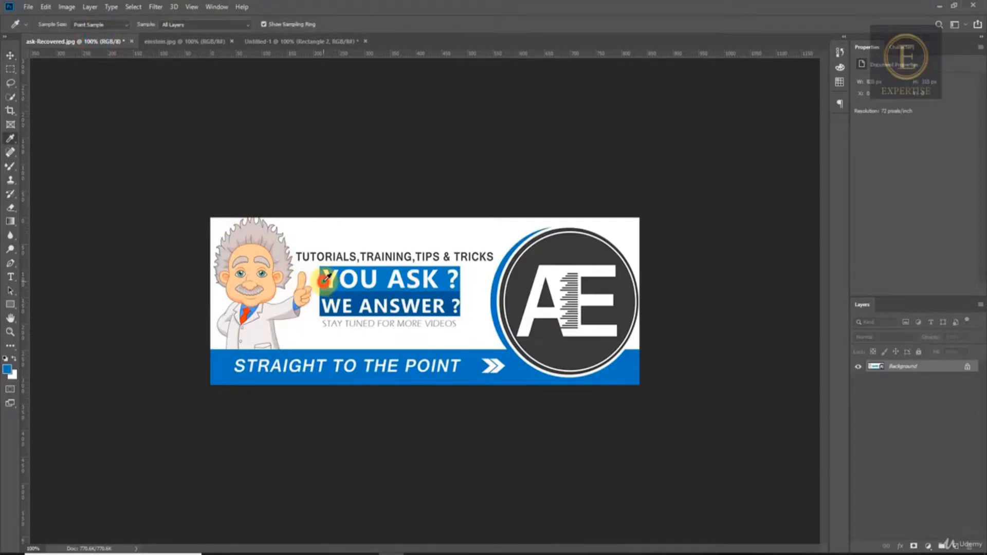
click(306, 41)
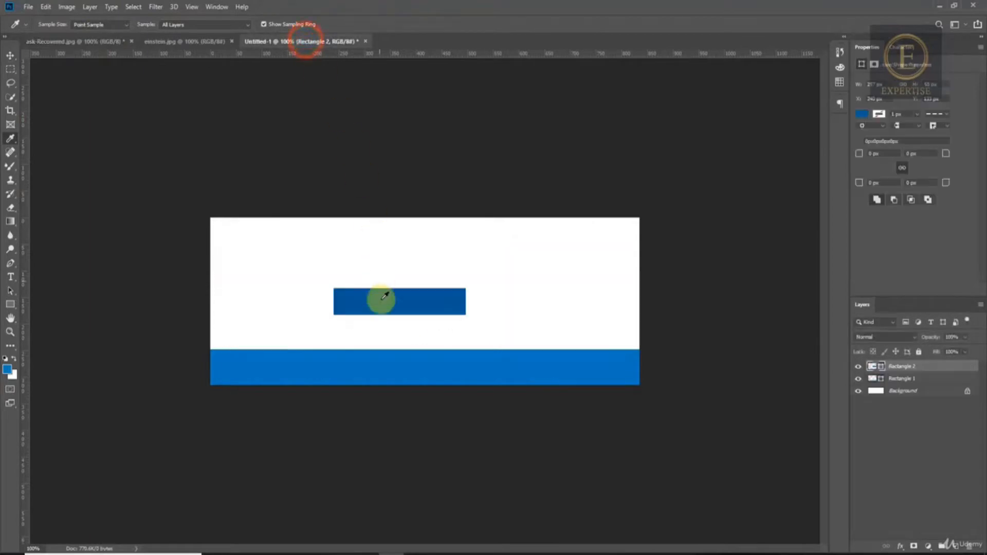
- Duplicate the dark blue rectangle and place the copy directly above the original, with their edges touching
click(10, 55)
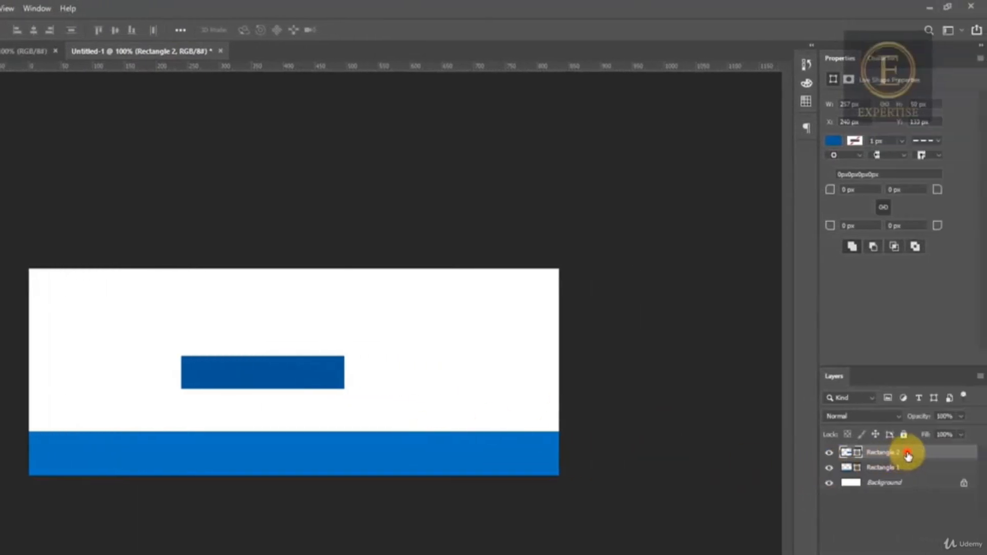
click(908, 455)
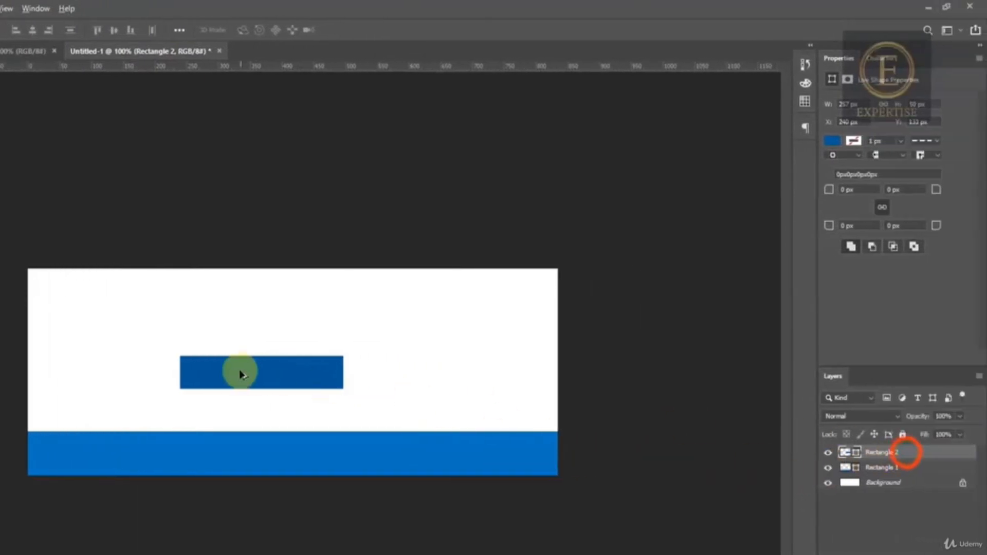
drag(255, 378, 256, 347)
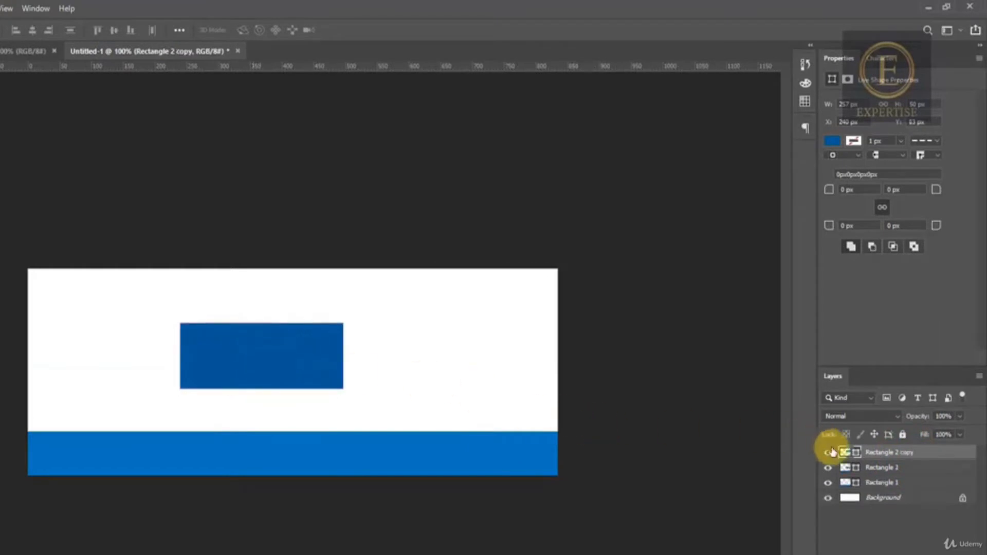
- Recolor the upper rectangle copy with the sampled lighter blue foreground color
double_click(857, 453)
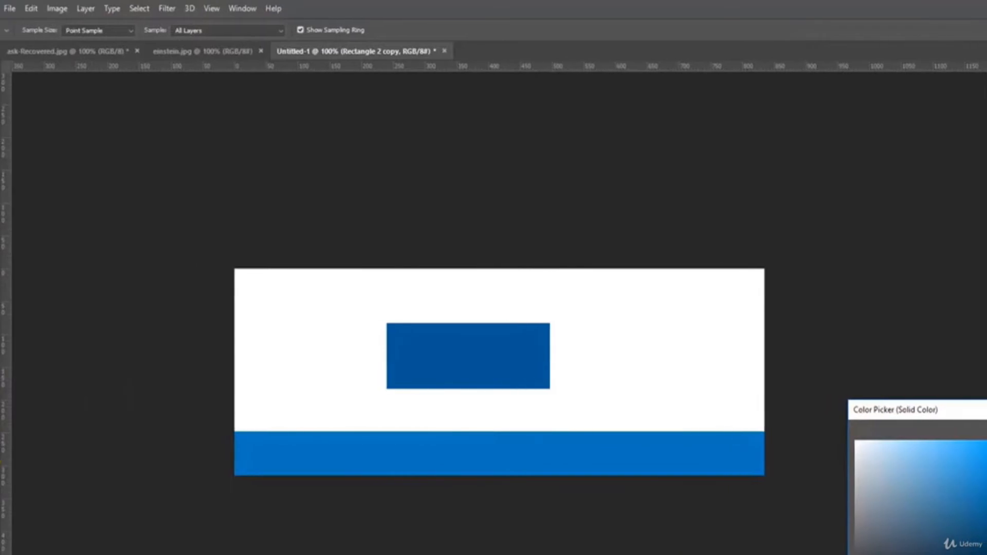
click(10, 455)
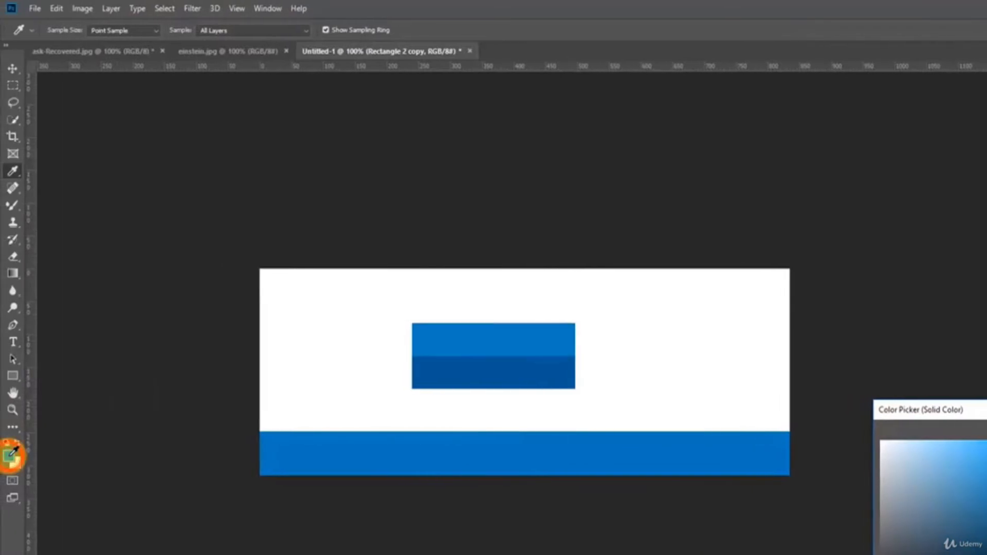
key(Return)
- Stretch the lighter blue rectangle upward with Free Transform to a height of about 60 px
key(v)
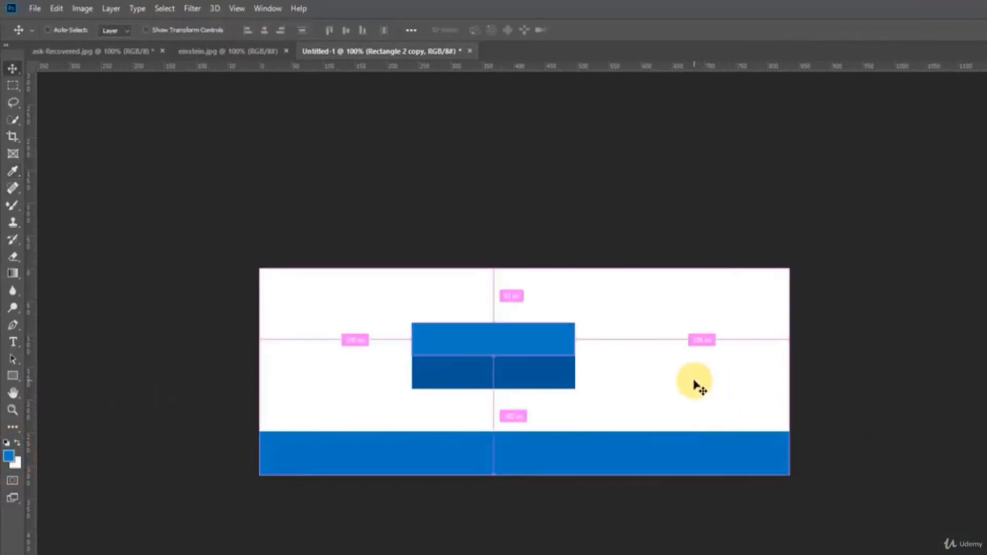
key(ctrl+t)
drag(495, 323, 494, 313)
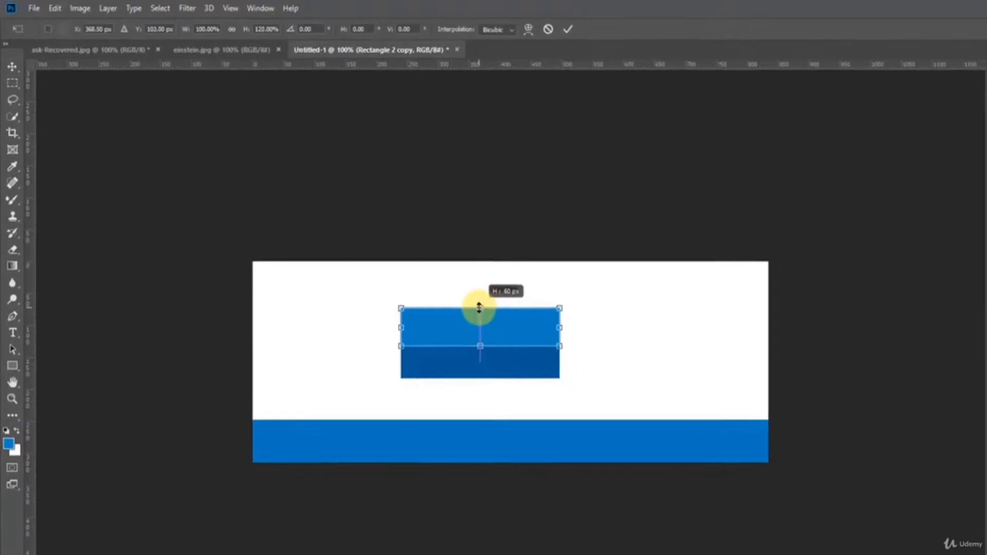
key(Return)
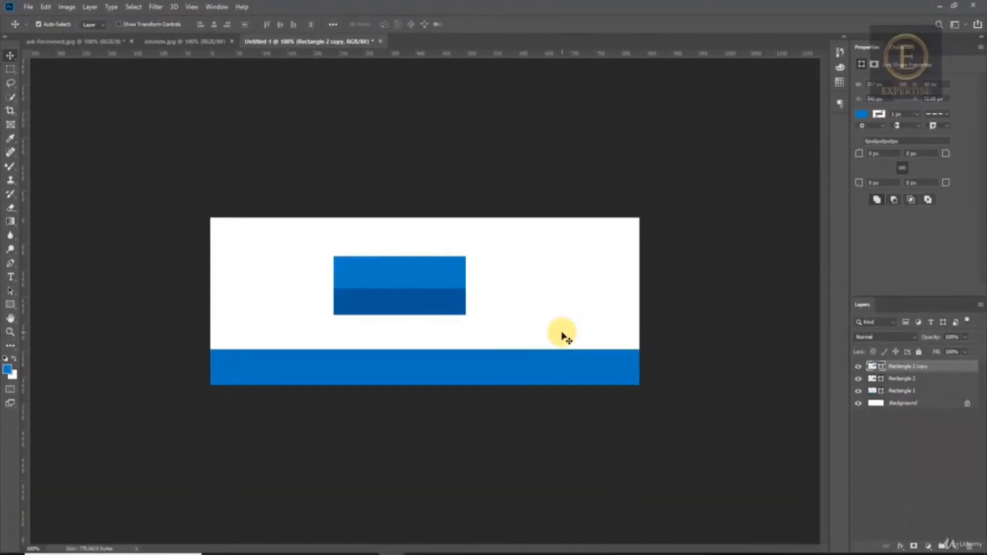
- Compare with the ask-Recovered.jpg banner and lower the lighter rectangle's upper edge to a height of about 54 px
click(101, 41)
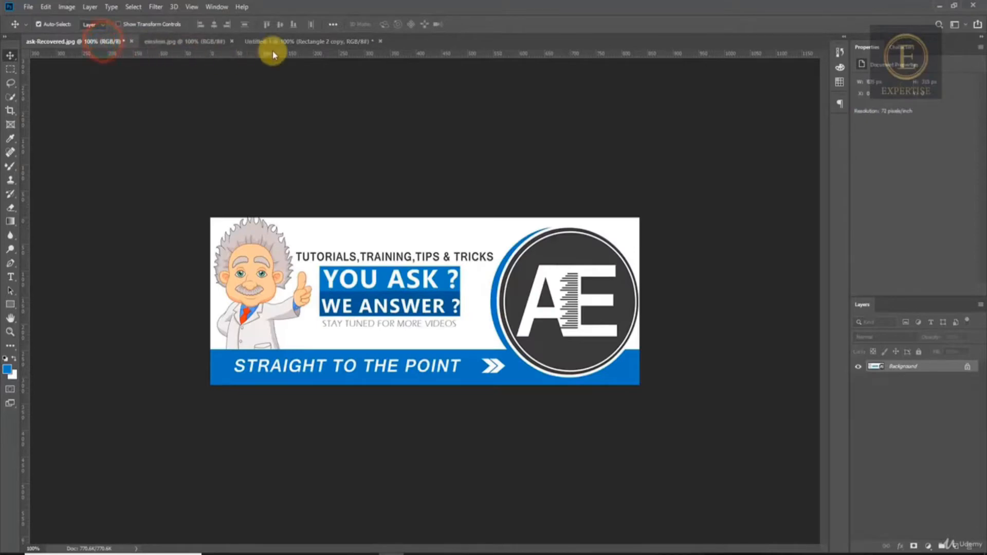
click(288, 41)
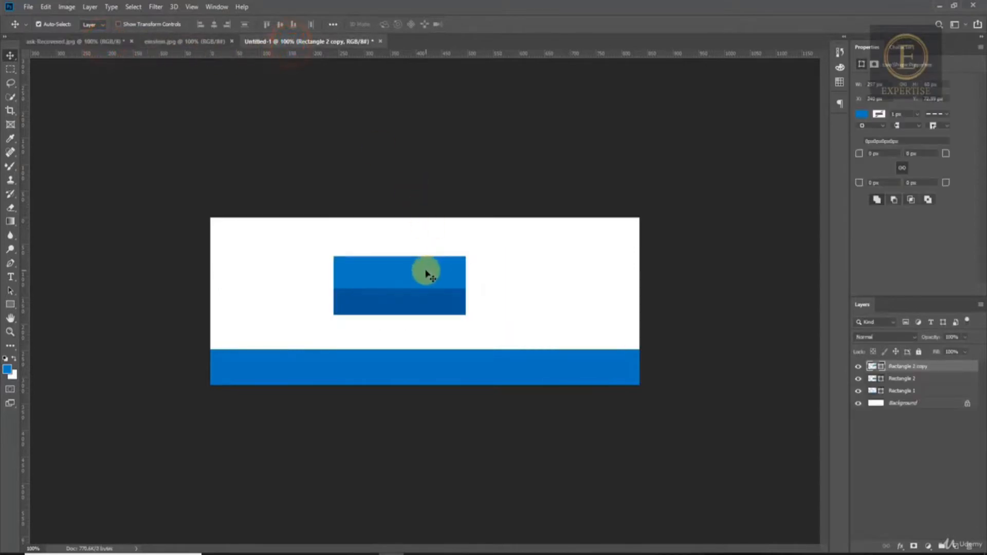
key(ctrl+t)
drag(399, 256, 397, 258)
key(Return)
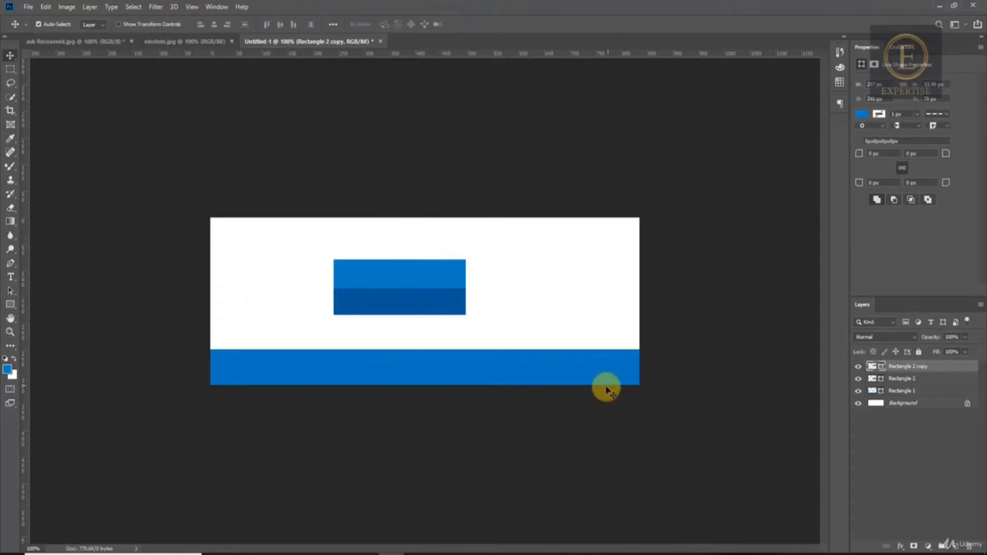
- Select both stacked blue rectangles and shift them together about 40 px to the left
ctrl+click(918, 381)
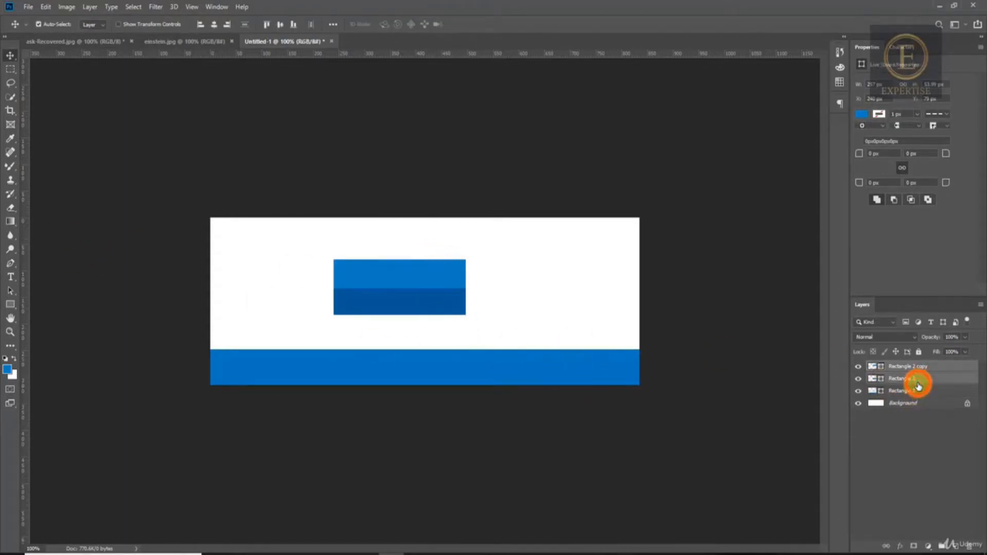
key(shift+Left)
key(shift+Left)
key(shift+Left)
key(shift+Left)
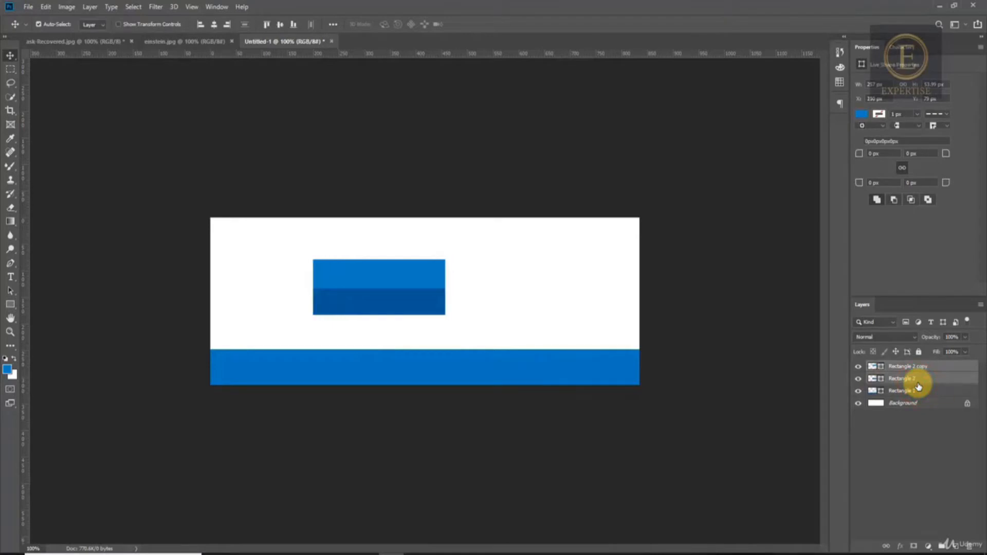
- Sample the lower rectangle's dark blue as the foreground color and check its hex code in the Color Picker
click(901, 381)
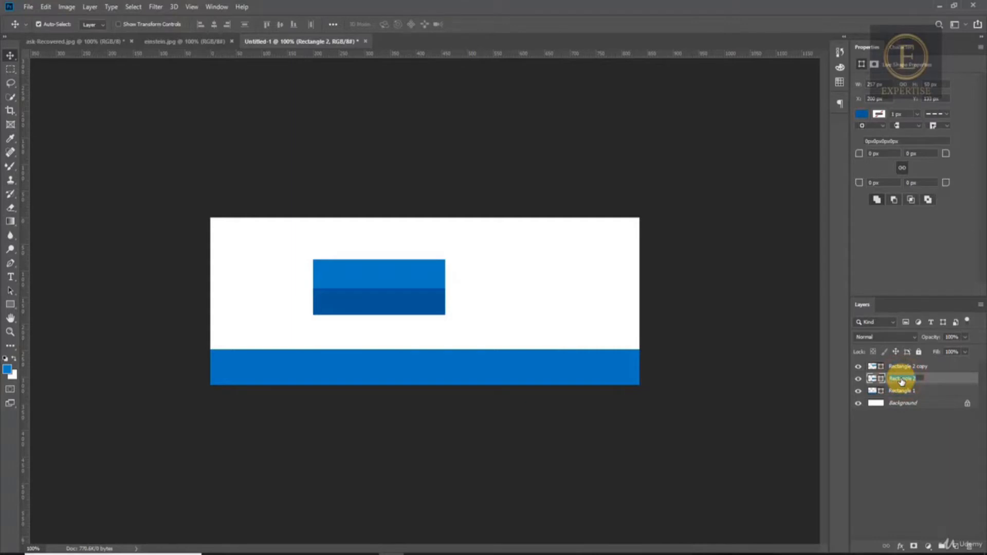
click(940, 381)
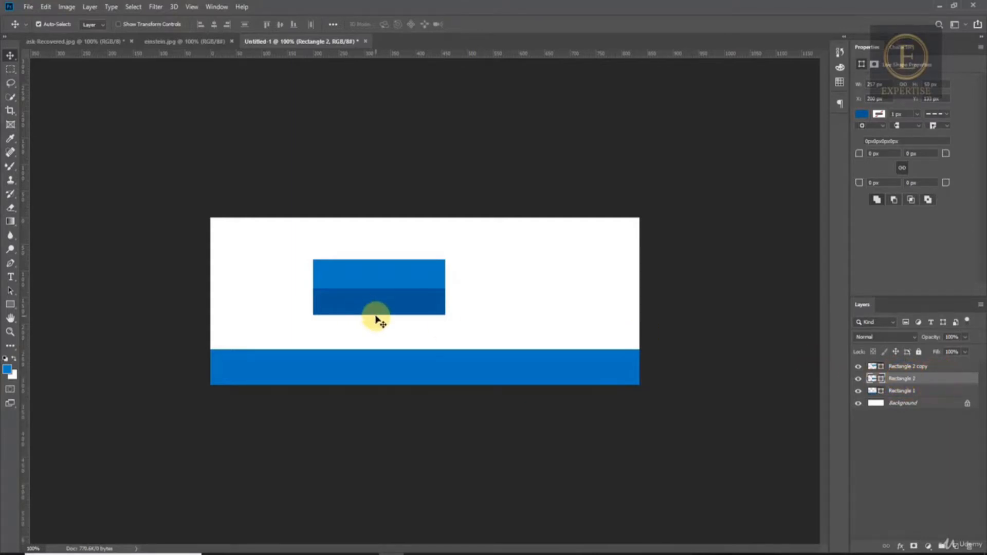
key(i)
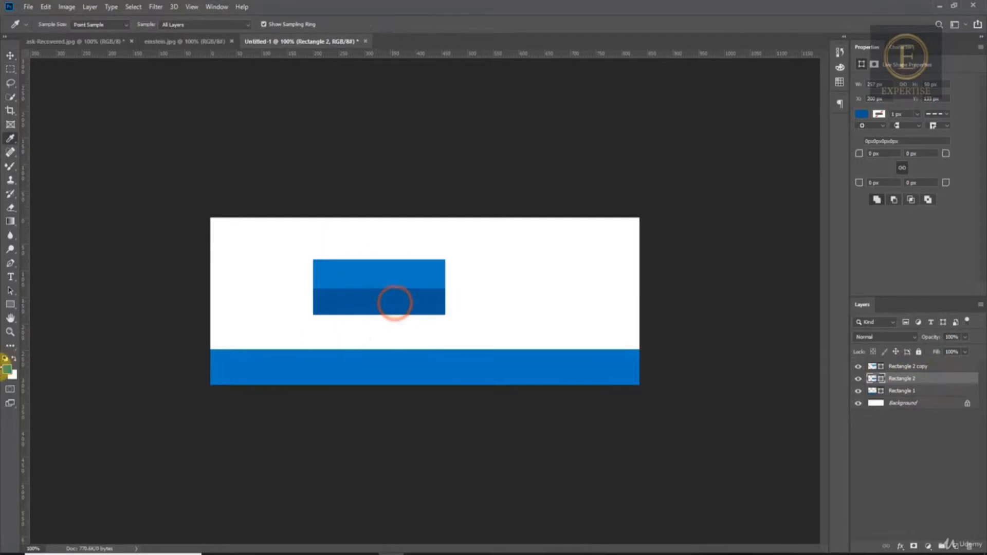
click(7, 369)
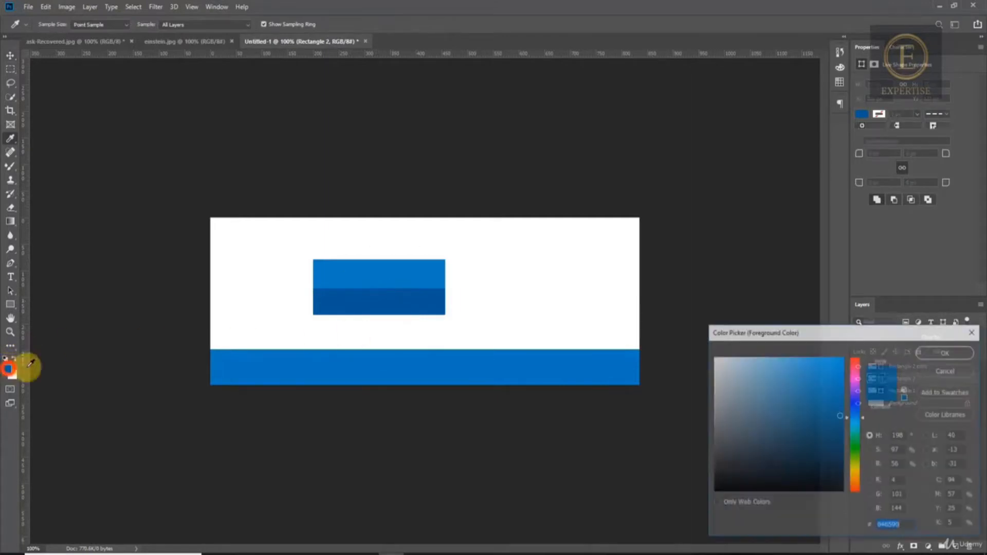
double_click(903, 526)
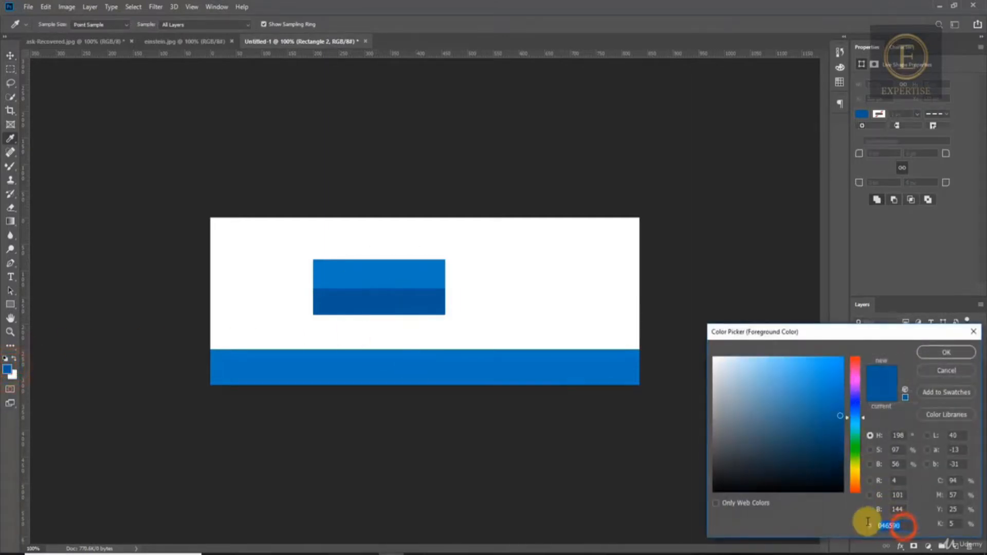
click(946, 370)
- Rename the dark rectangle's layer blue_bottom, the lighter one's blue_top, and the wide band's layer footer
double_click(892, 356)
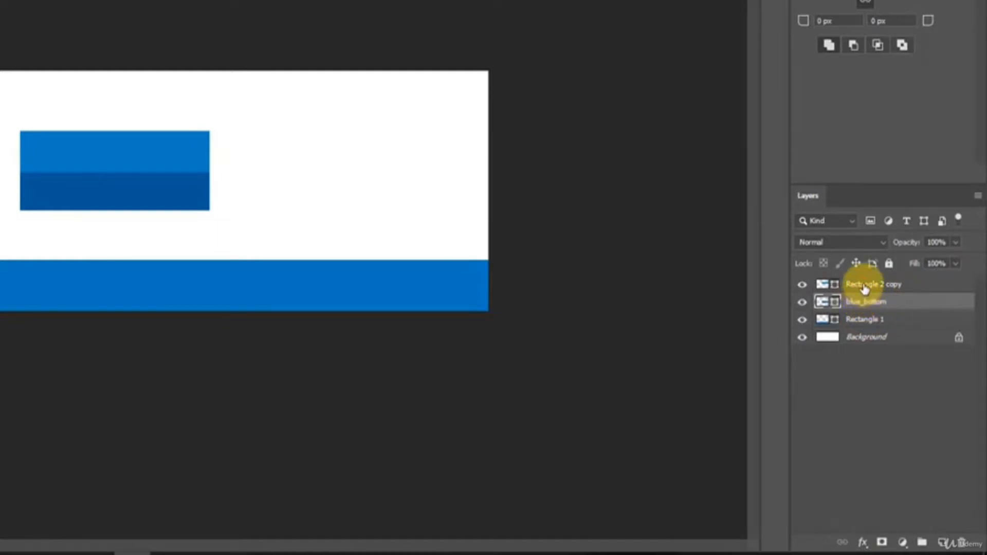
double_click(864, 285)
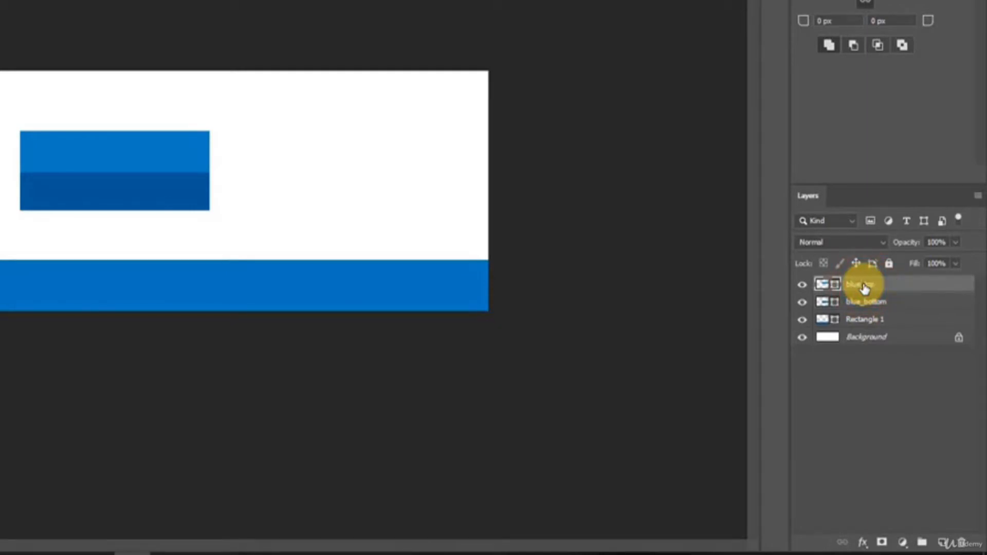
shift+click(900, 304)
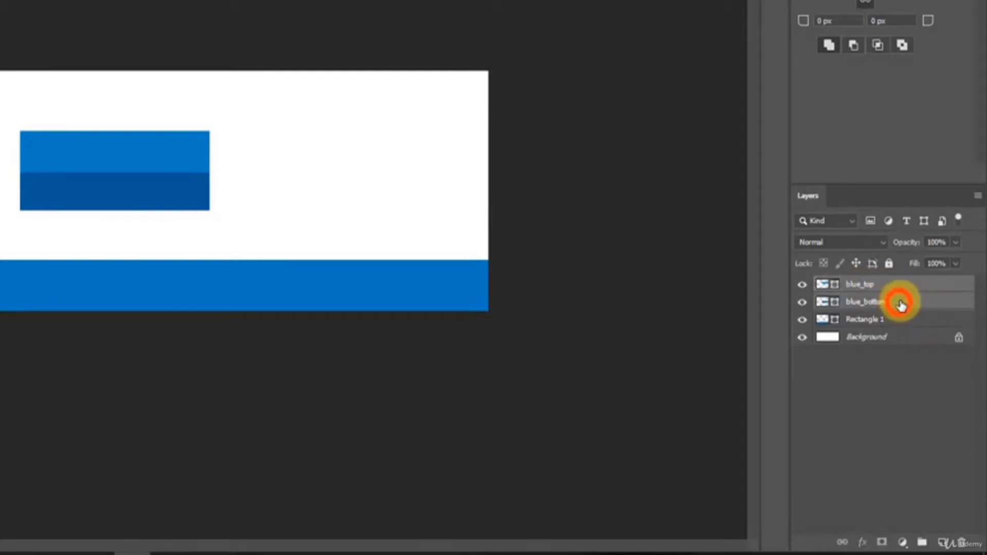
double_click(869, 320)
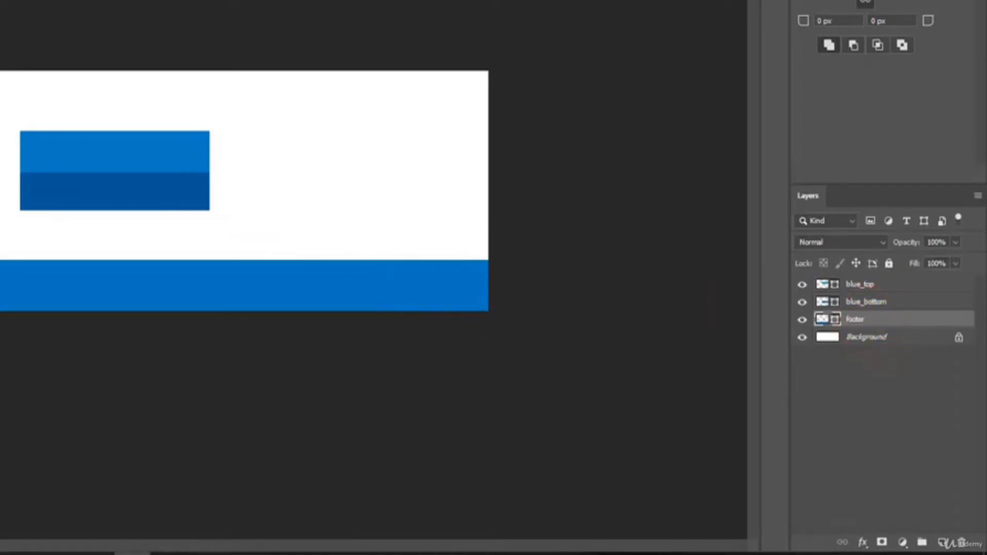
click(214, 289)
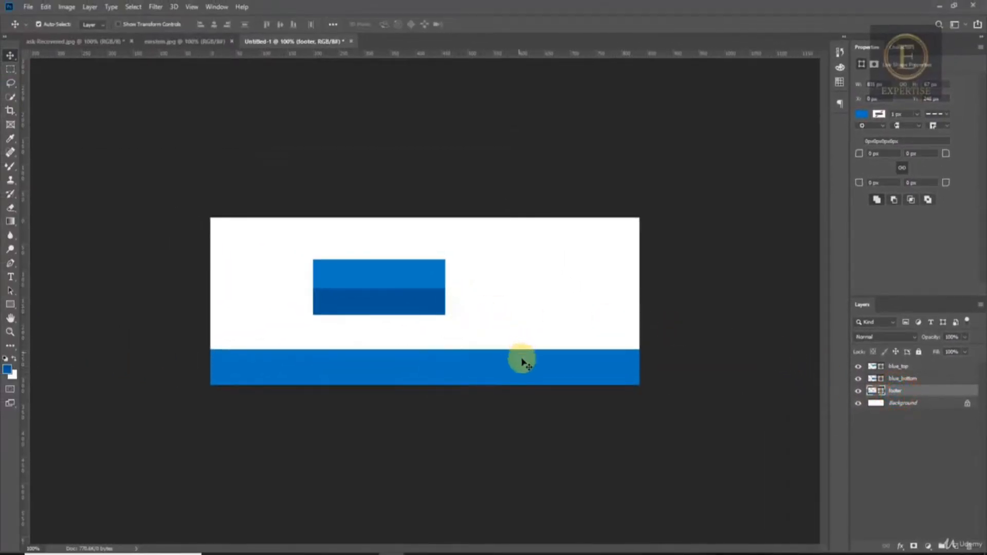
- In ask-Recovered.jpg, place guides at the round logo's left, upper and lower edges and marquee-select about 290 × 290 px around it
click(82, 42)
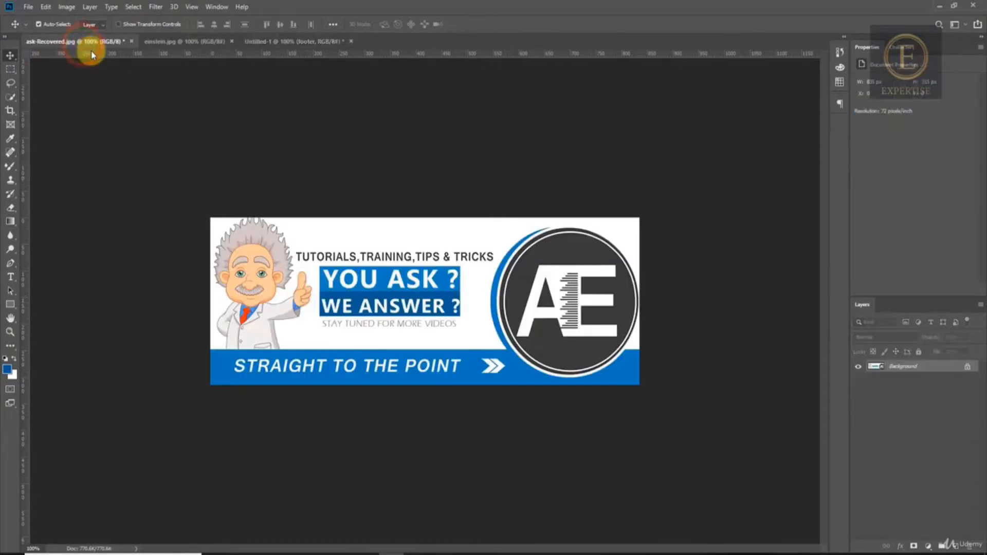
key(i)
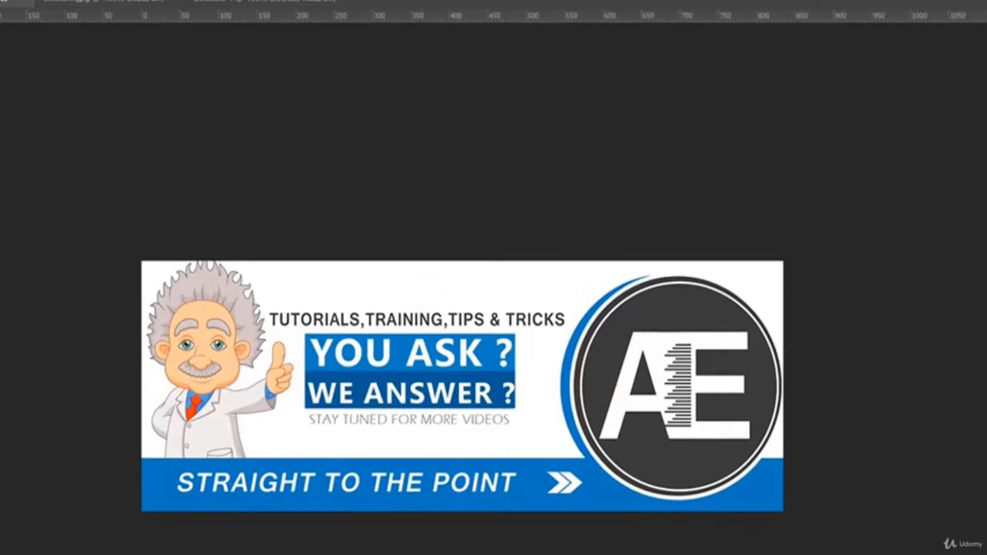
drag(1, 221, 560, 262)
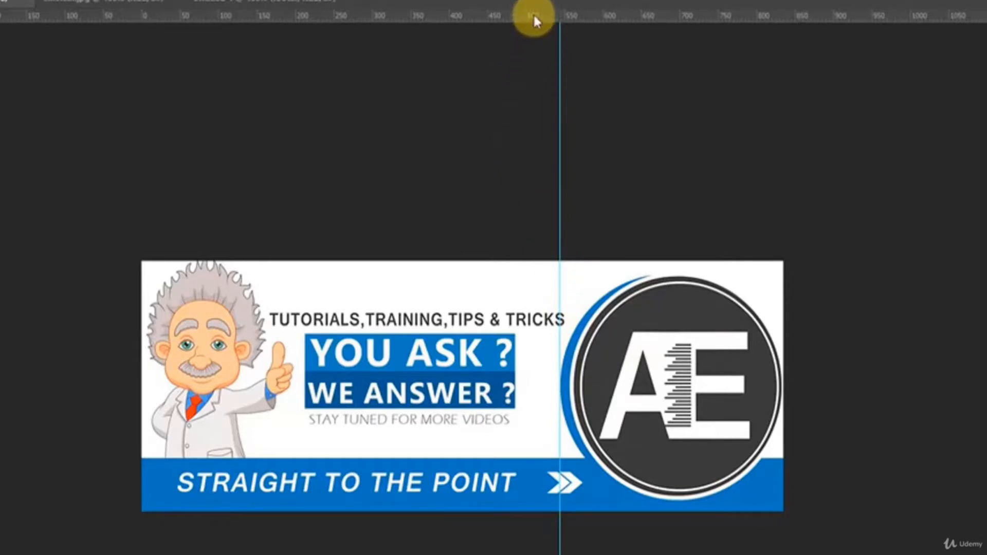
drag(533, 18, 599, 274)
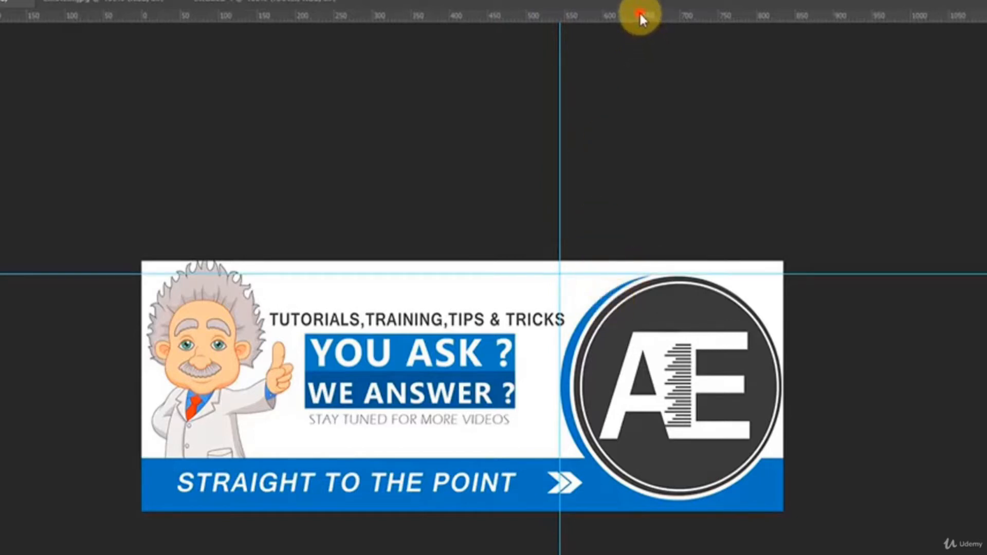
drag(639, 12, 655, 505)
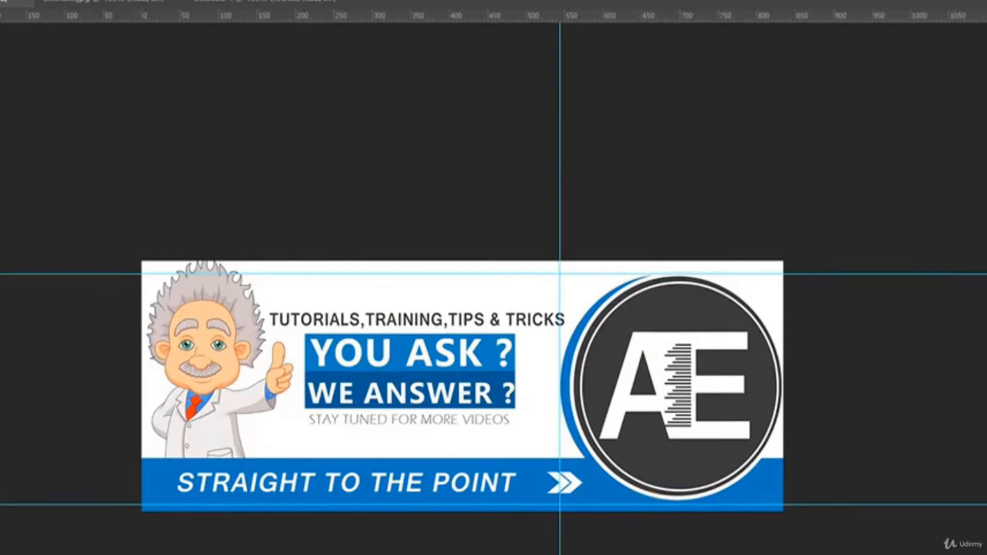
drag(560, 275, 796, 501)
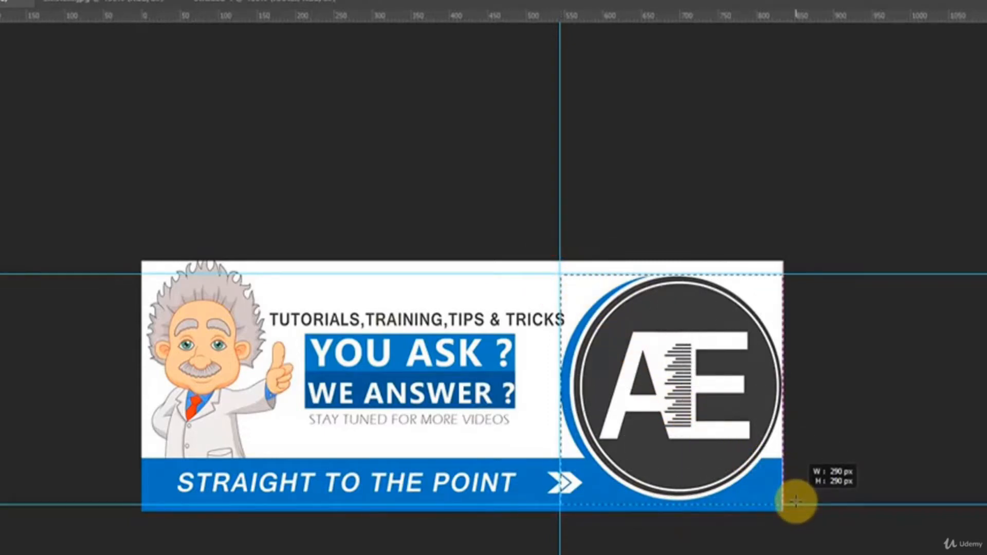
drag(796, 501, 795, 500)
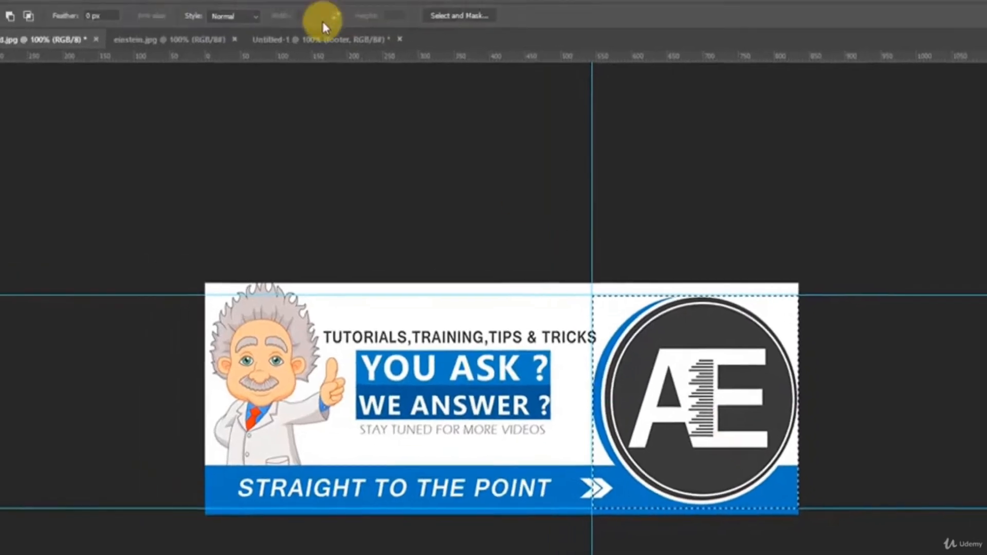
- In the Untitled-1 document, draw a blue circle about 250 px across with the Ellipse tool over the banner's right end
click(316, 41)
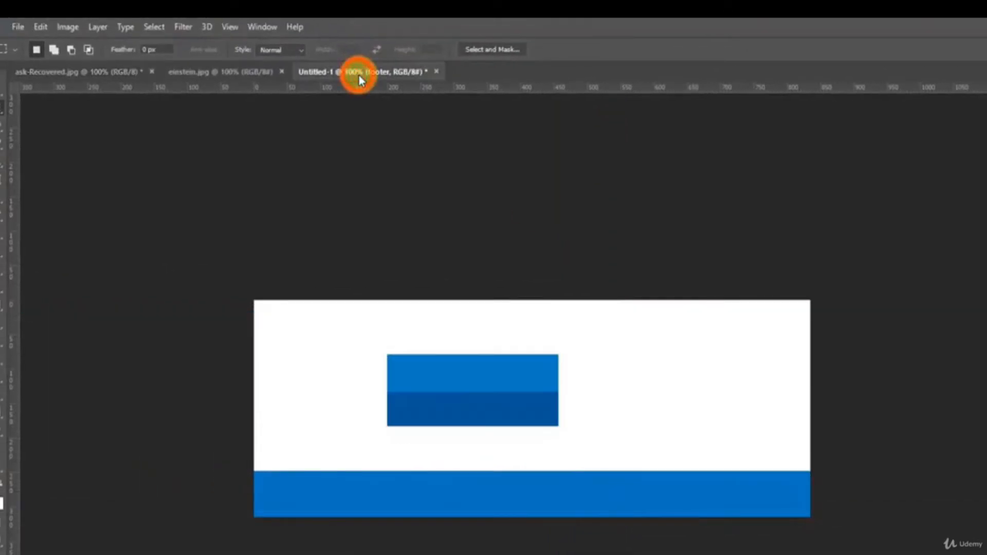
click(11, 397)
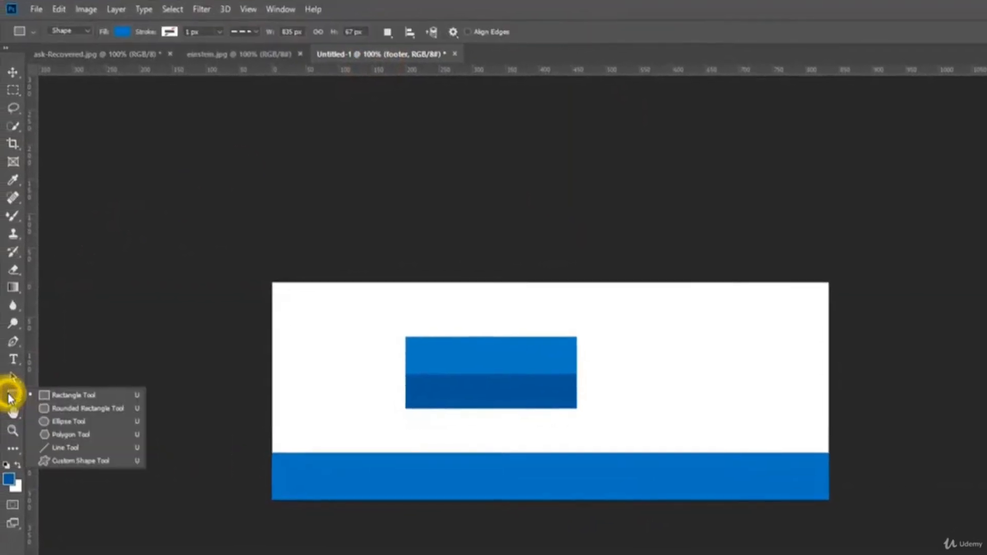
click(63, 424)
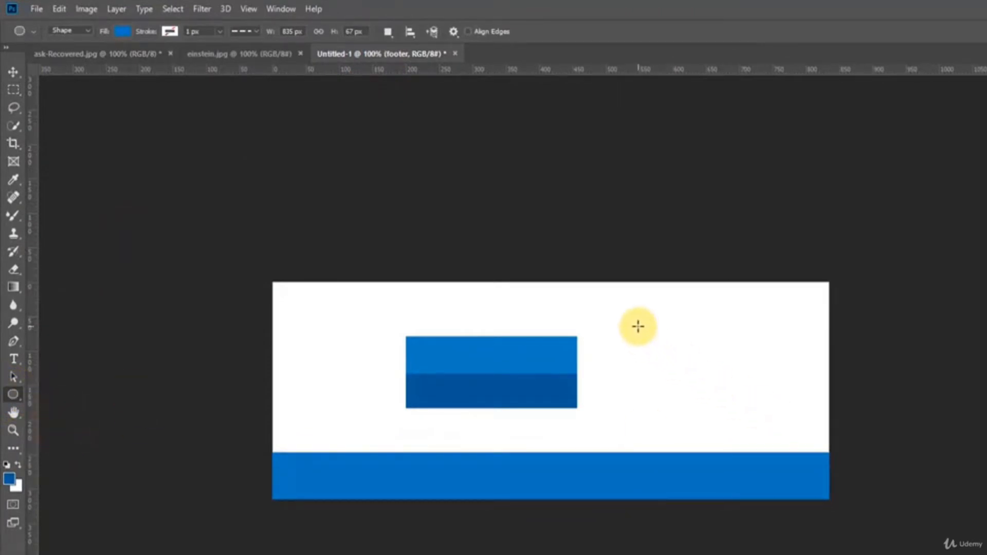
drag(638, 326, 855, 500)
right_click(854, 498)
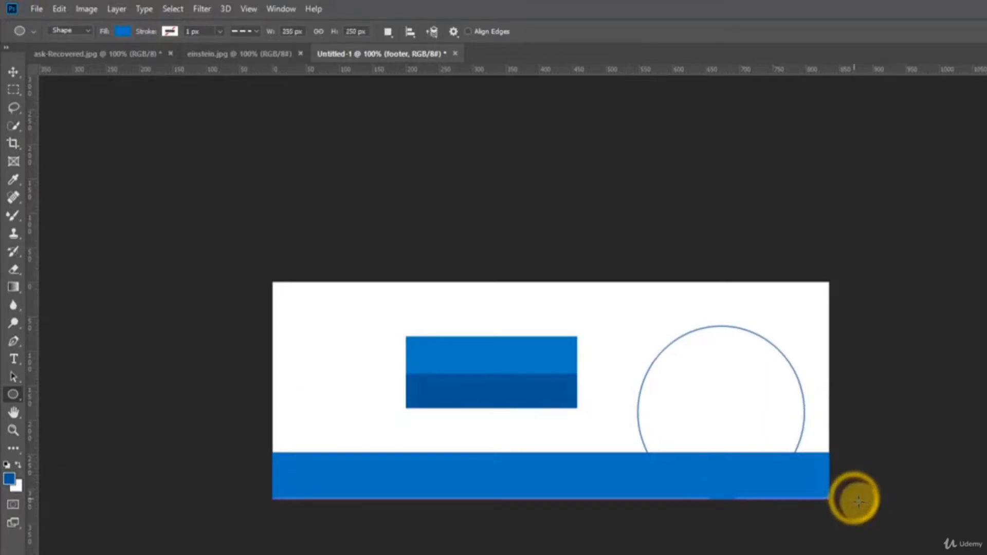
click(757, 450)
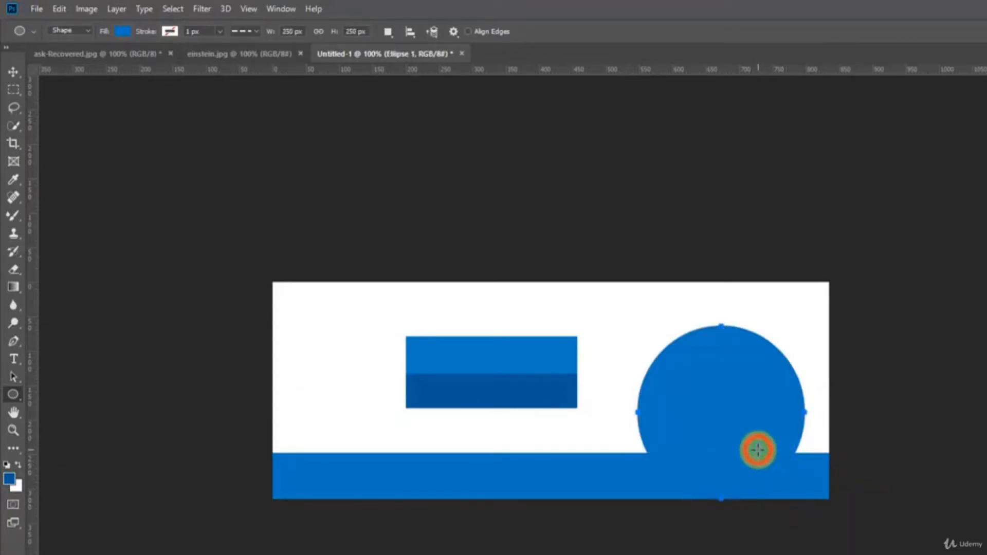
- Scale the circle to 116% with Free Transform and move it up to about X 690 px, Y 158 px
key(ctrl+r)
key(ctrl+r)
key(ctrl+t)
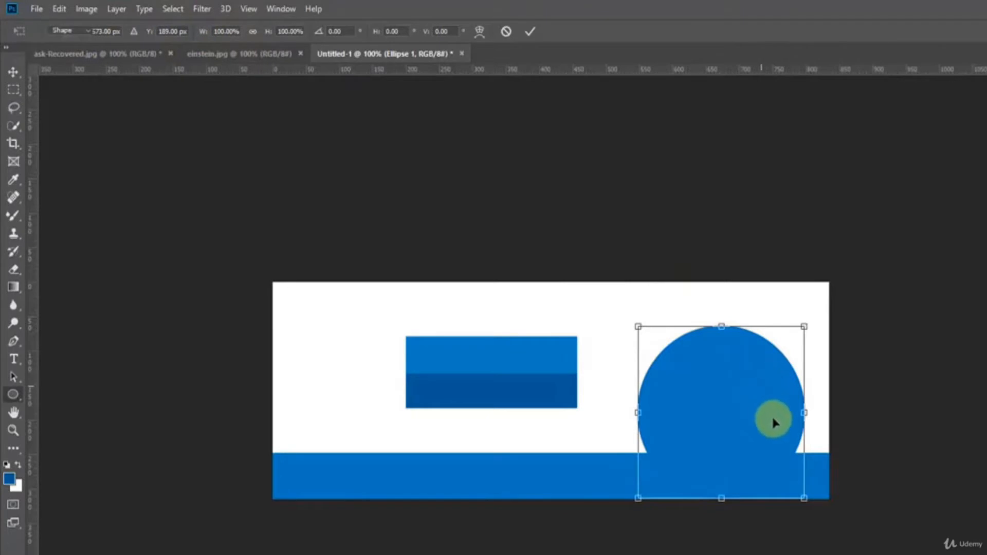
key(Return)
key(ctrl+t)
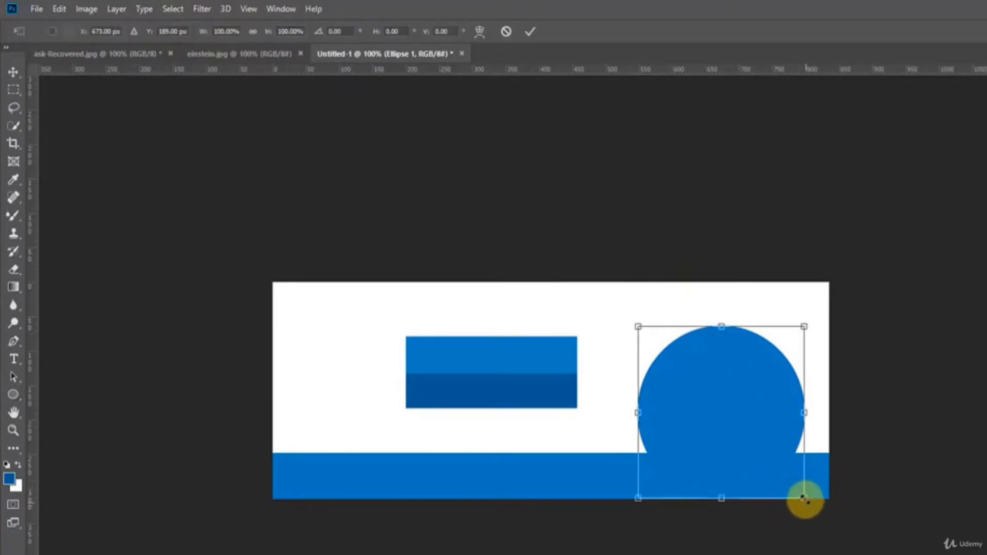
drag(804, 499, 835, 522)
drag(781, 478, 769, 436)
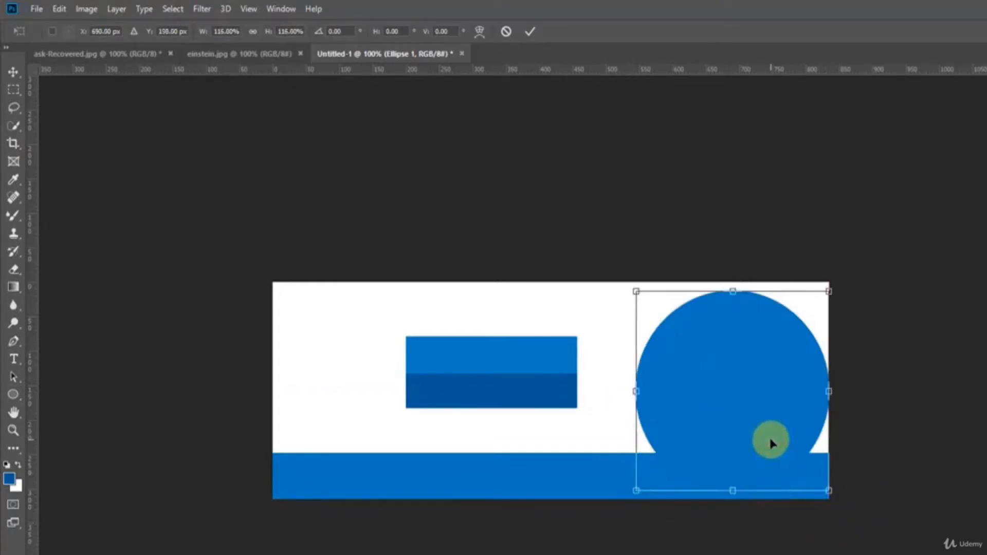
- Nudge the circle to X 689 px, Y 157 px, apply the transform and deselect the shape
key(Left)
key(Up)
key(Up)
key(Left)
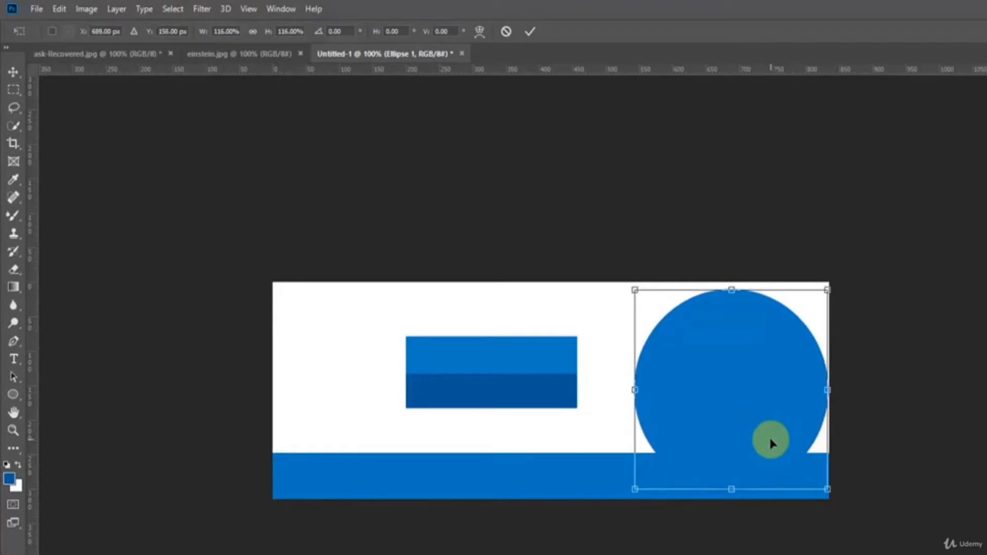
key(Left)
key(Left)
key(Right)
key(Right)
key(Right)
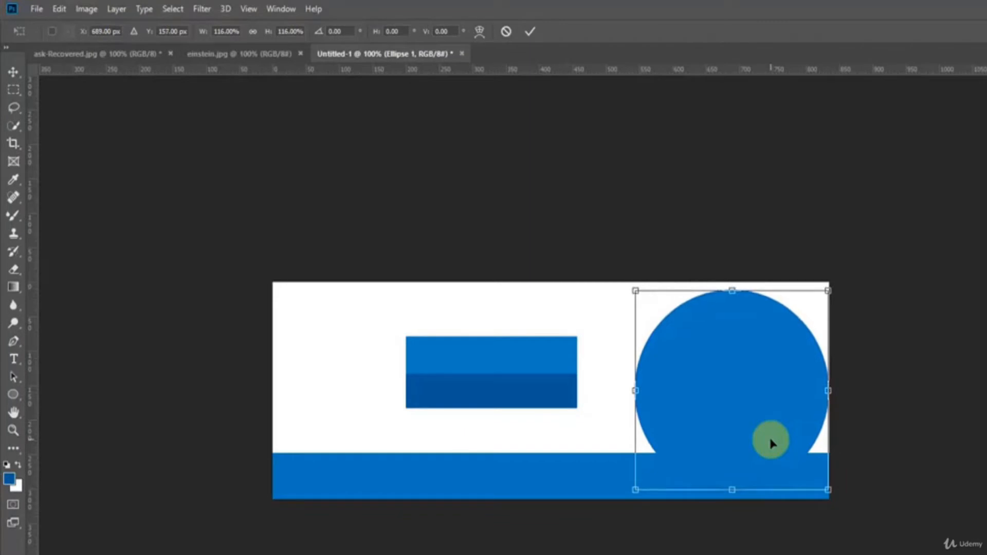
key(u)
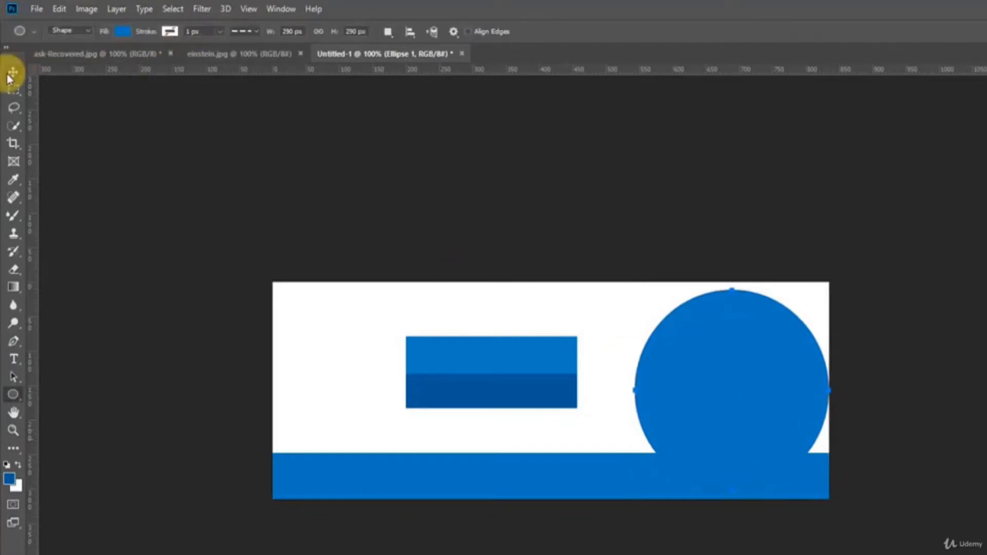
click(11, 75)
click(920, 522)
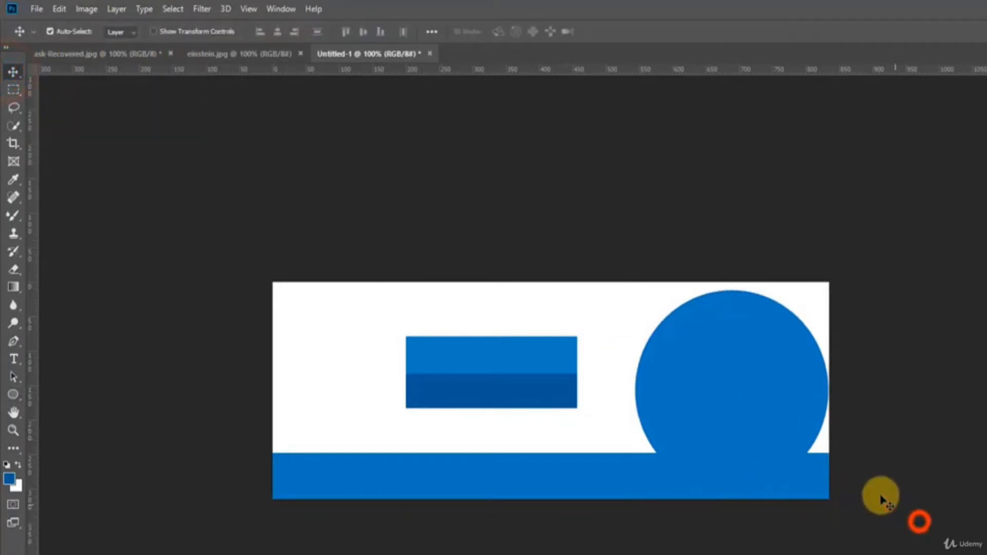
- In ask-Recovered.jpg, deselect the marquee around the logo and sample the logo disc's dark grey as the foreground colour
click(135, 53)
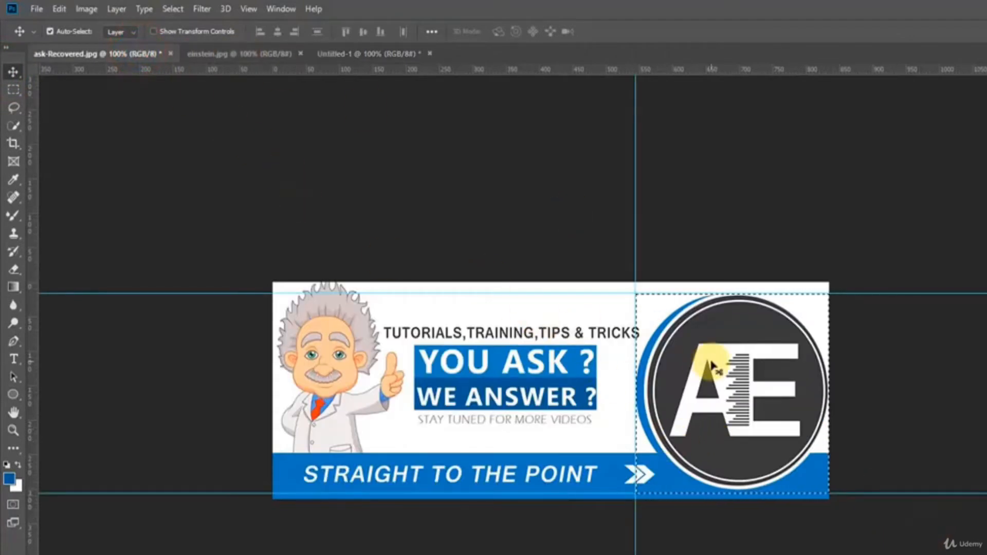
click(14, 89)
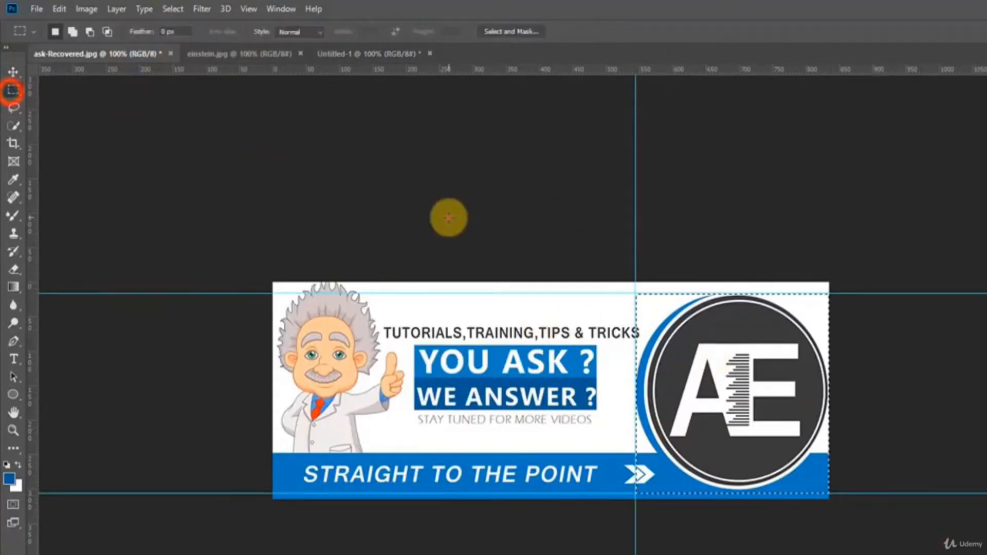
click(448, 217)
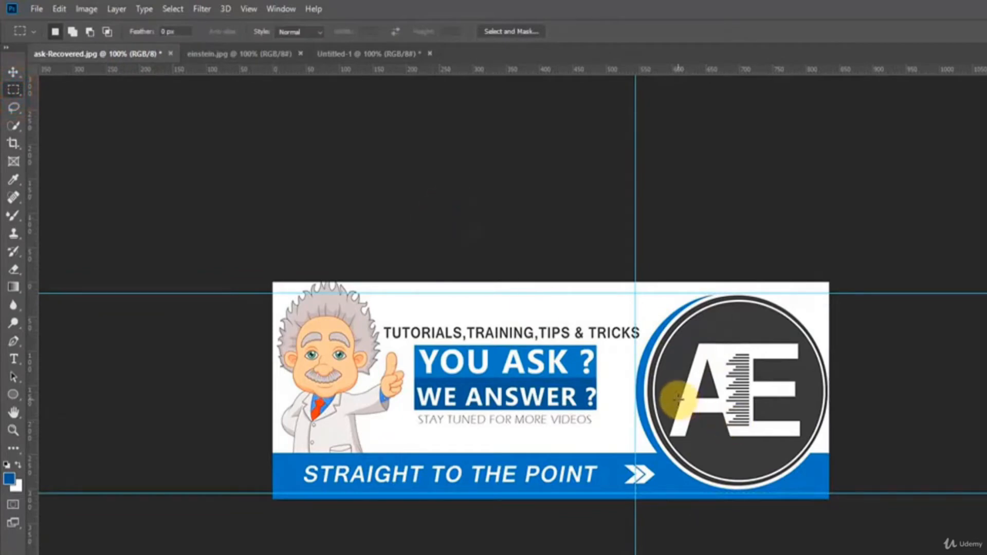
key(i)
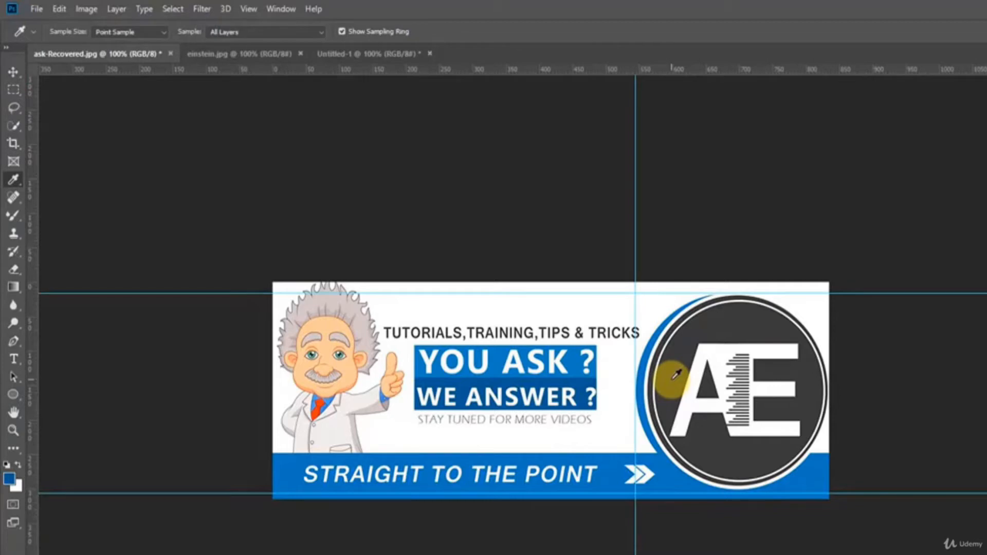
click(673, 378)
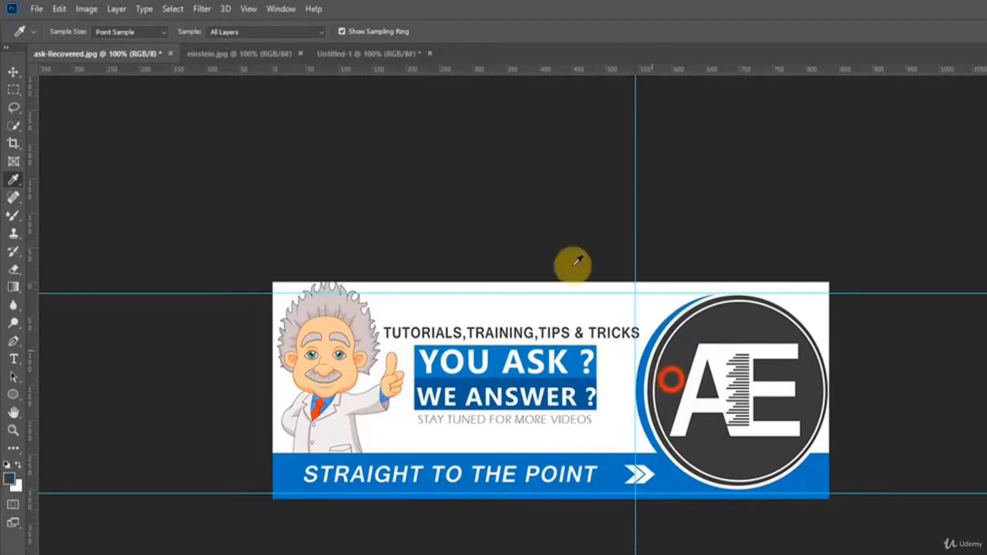
- In the Untitled-1 document, draw a dark grey circle about 255 px across over the blue circle with the Ellipse tool
click(353, 59)
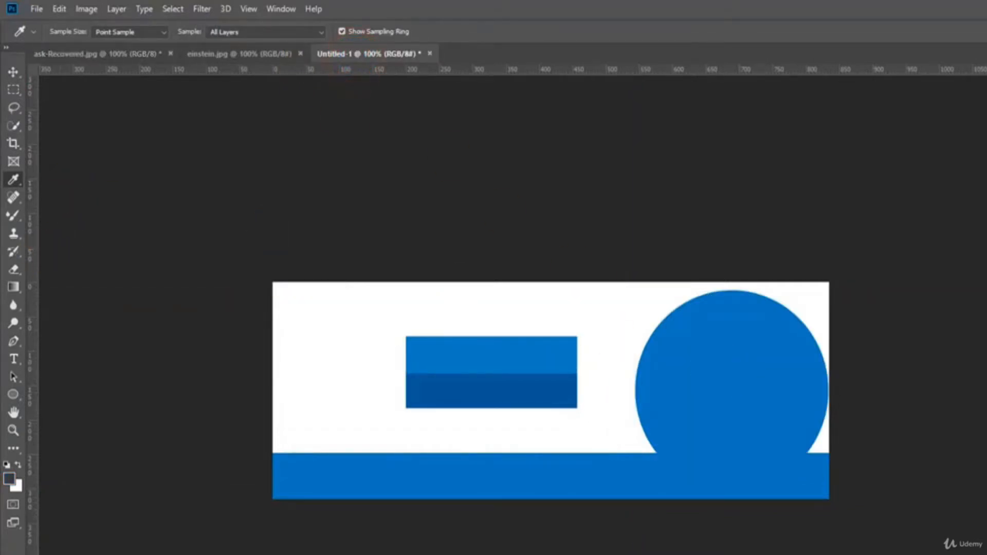
click(16, 395)
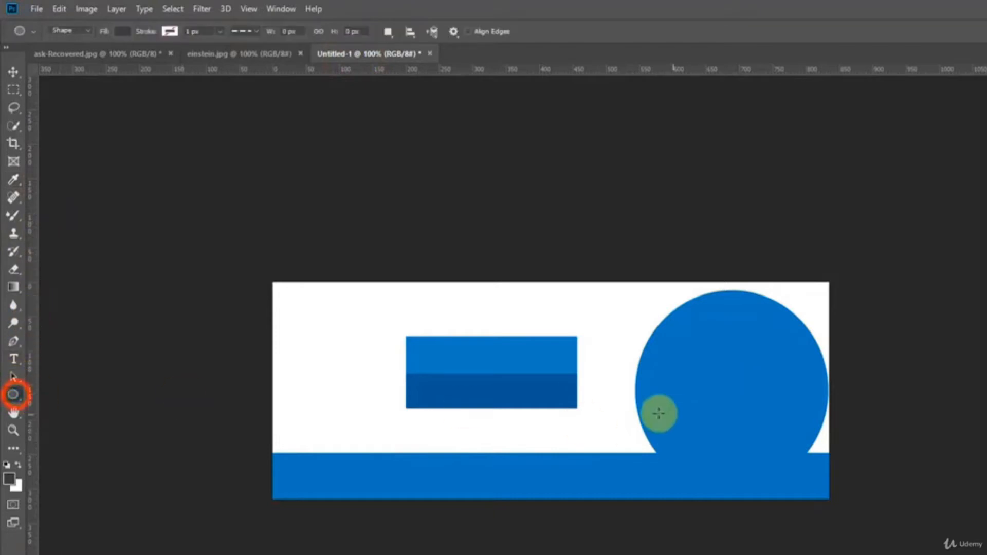
drag(658, 329, 850, 505)
- Nudge the dark grey circle up about 40 px and left about 10 px so it sits within the blue circle
click(13, 72)
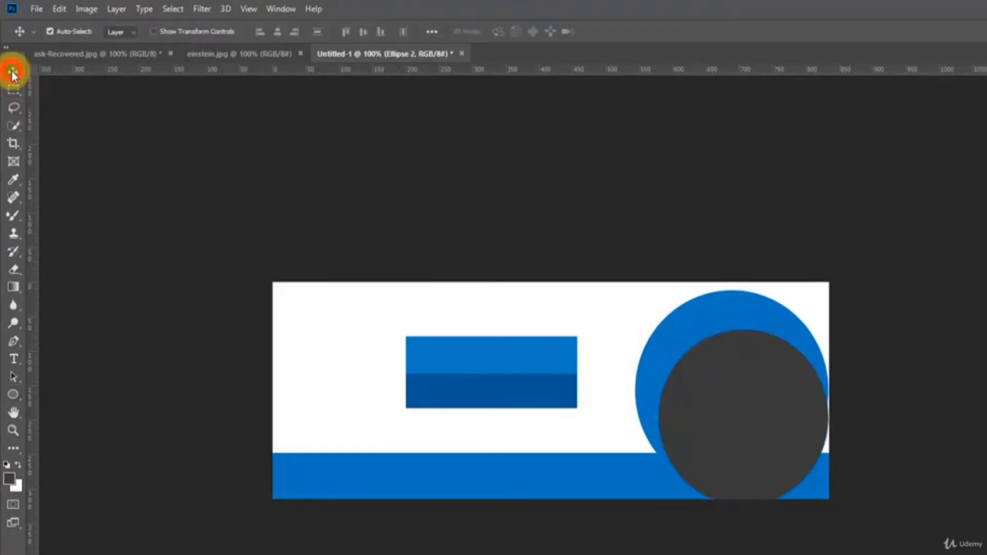
key(shift+Up)
key(shift+Up)
key(shift+Up)
key(shift+Up)
key(shift+Left)
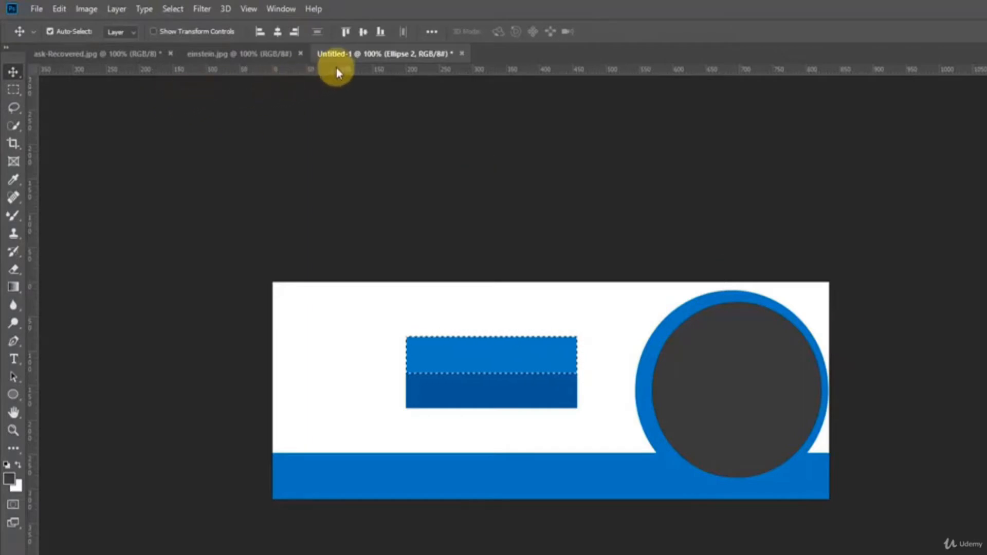
- Try to align the dark grey circle's horizontal centre to the active selection, and deselect
click(276, 33)
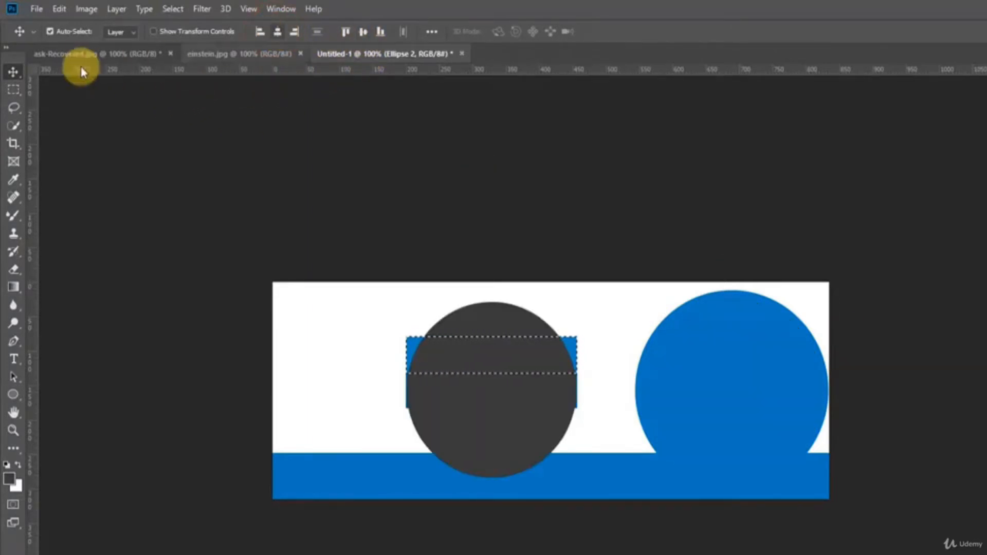
click(14, 90)
click(276, 143)
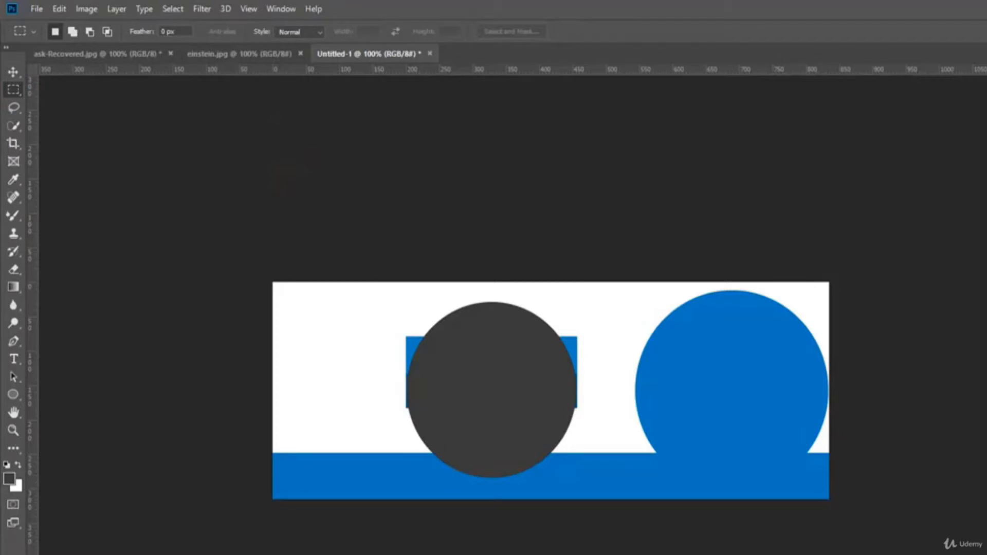
- Load the Ellipse 1 outline as a selection, align the Ellipse 2 layer's centre to it, and deselect
click(925, 409)
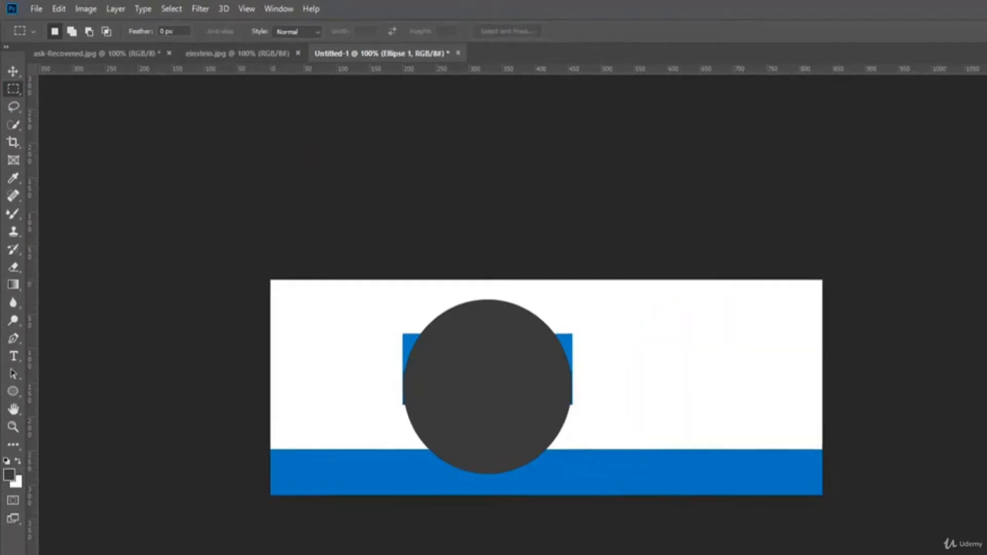
click(926, 409)
click(899, 367)
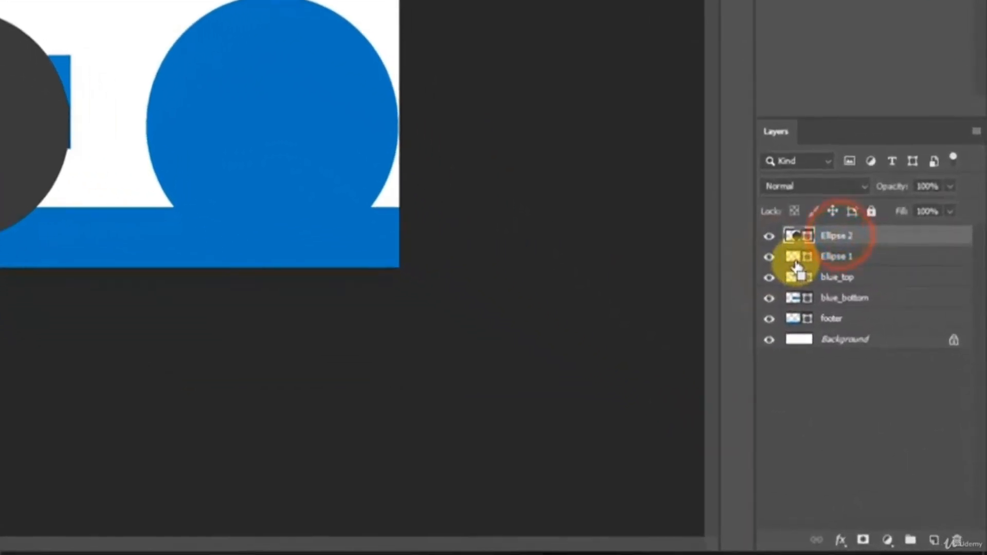
ctrl+click(795, 263)
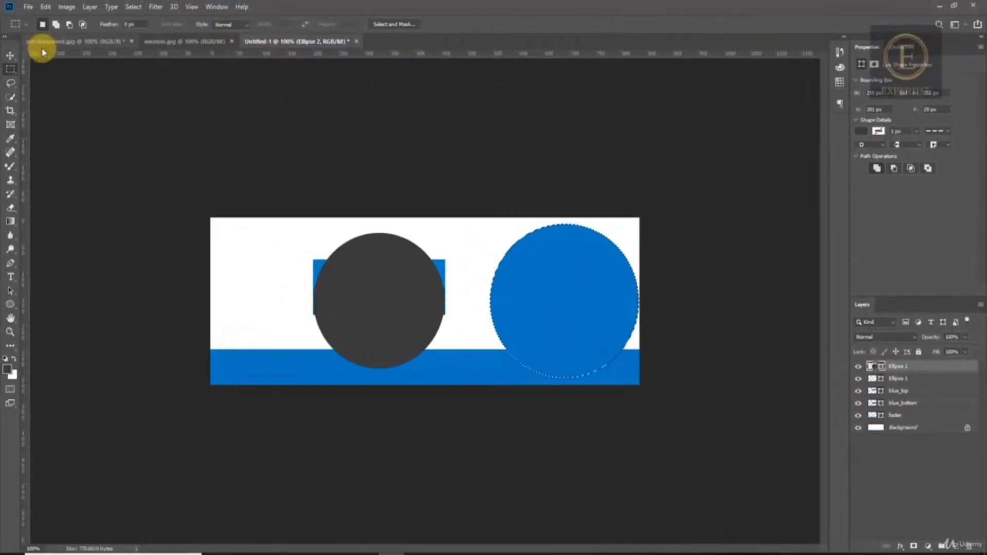
click(10, 55)
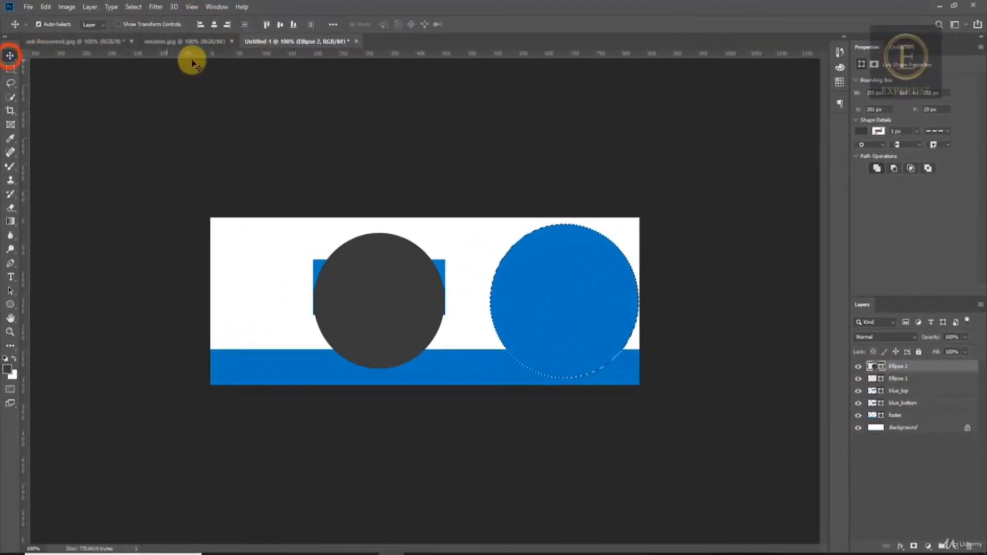
click(214, 25)
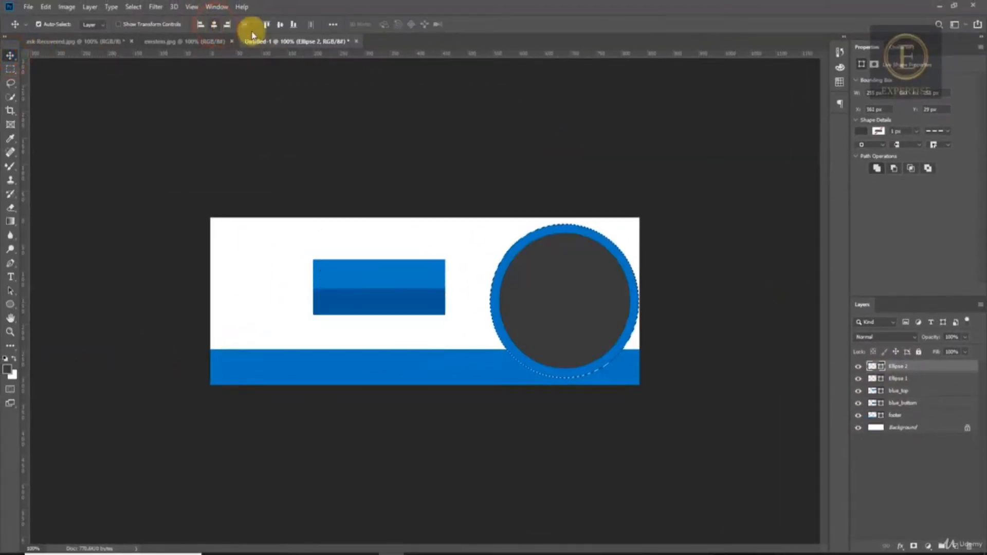
click(10, 68)
click(548, 252)
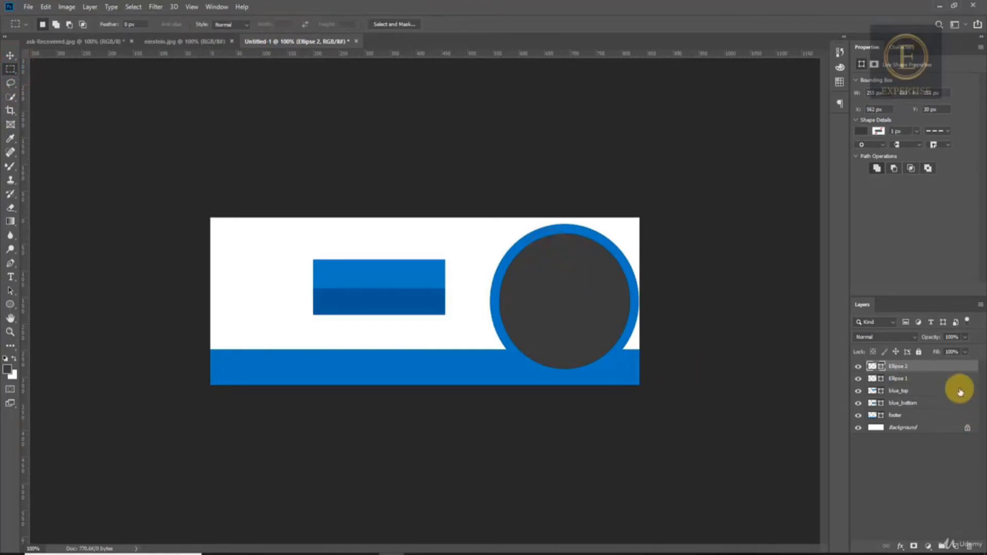
- Add a Stroke layer style to Ellipse 2, positioned outside with a size of 6 px
double_click(943, 372)
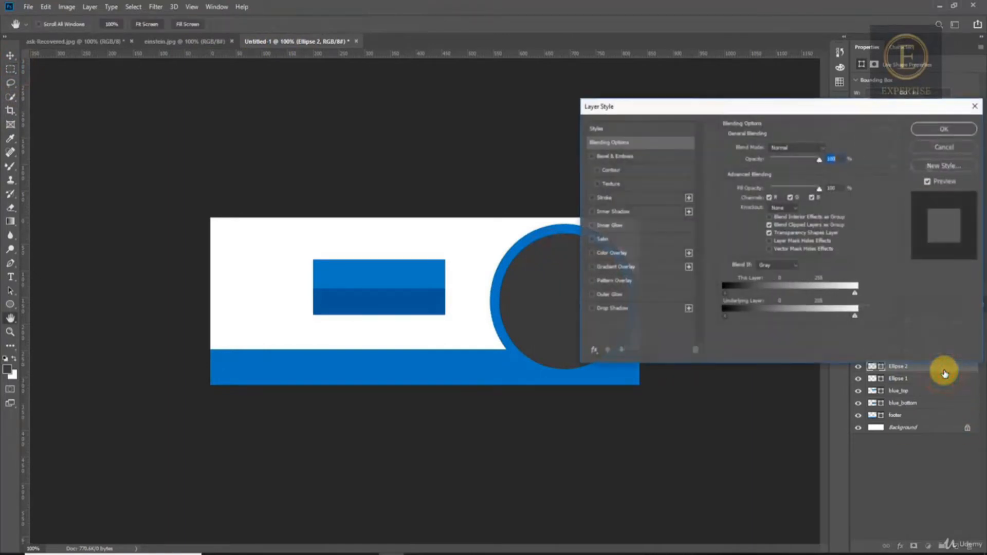
click(631, 198)
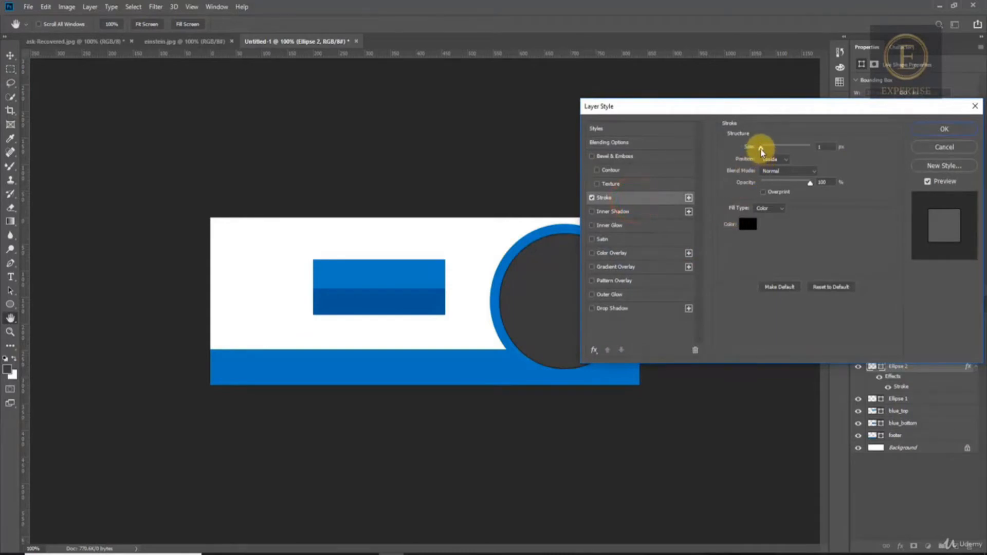
click(772, 158)
click(771, 170)
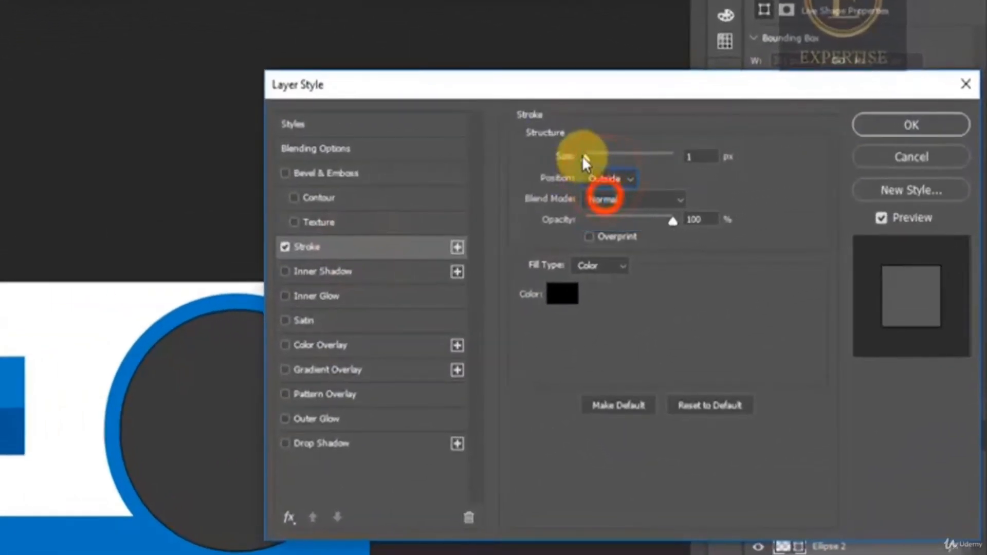
drag(585, 159, 593, 161)
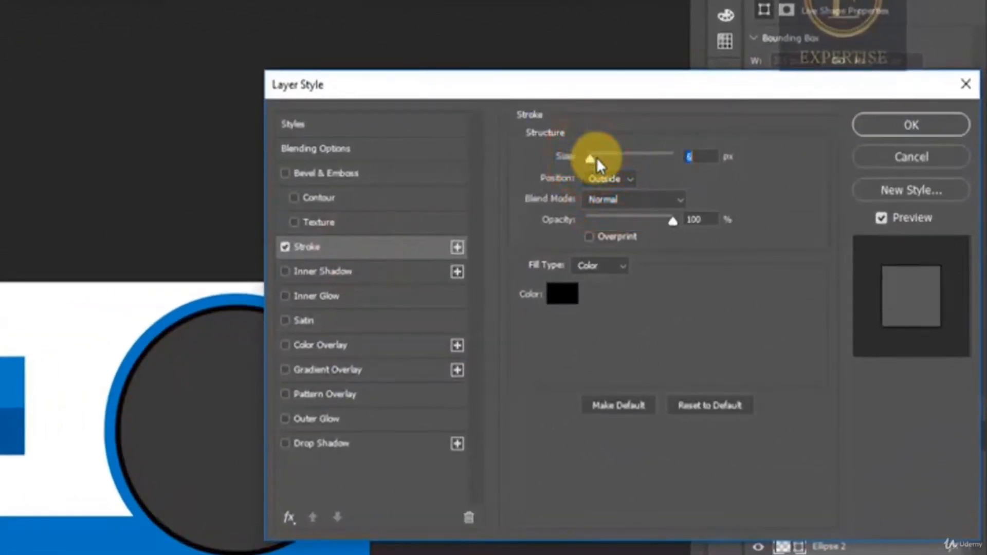
- Set the stroke colour to white, sampled from the banner's background, and apply the layer style
click(564, 295)
click(82, 321)
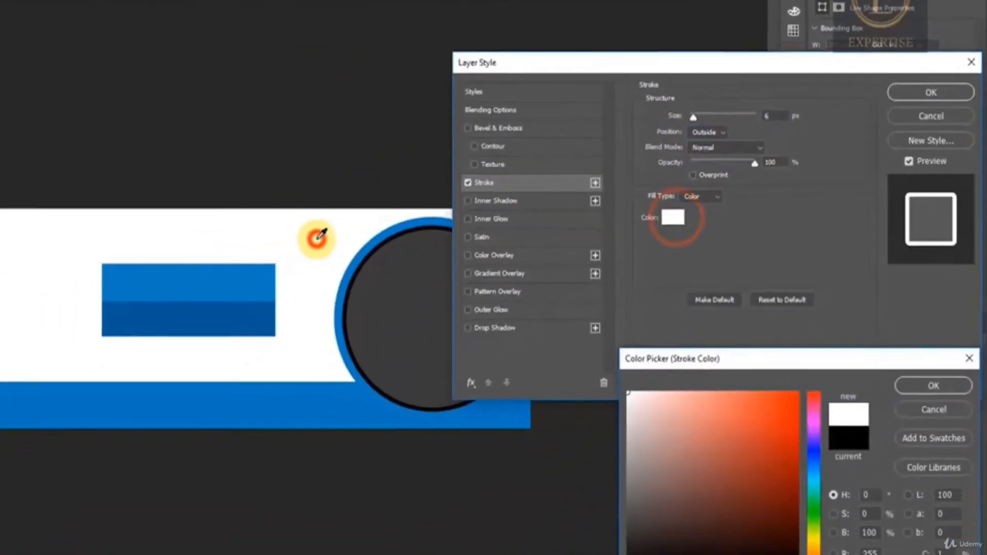
click(933, 385)
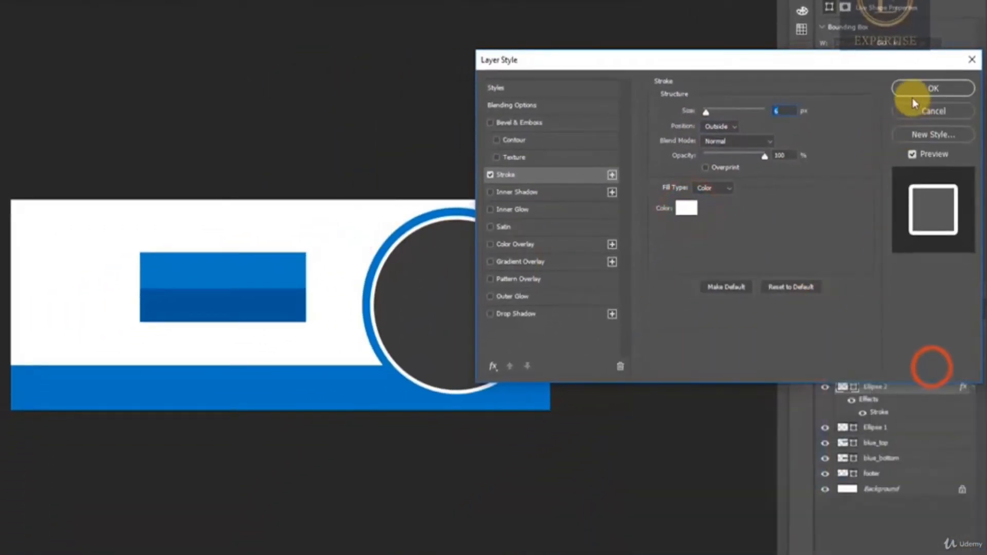
click(913, 94)
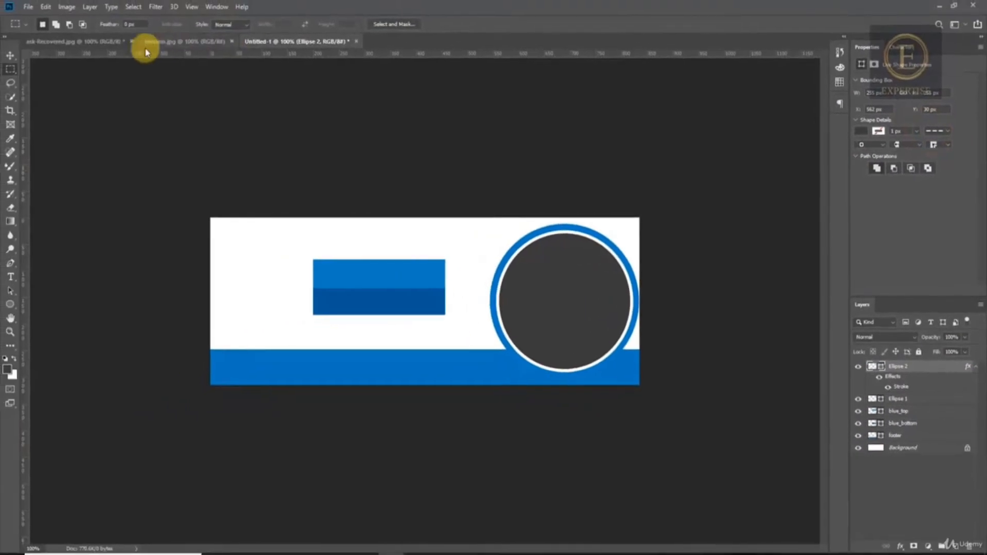
- Compare with ask-Recovered.jpg, and in Untitled-1 nudge the blue Ellipse 1 circle about 13 px left
click(93, 42)
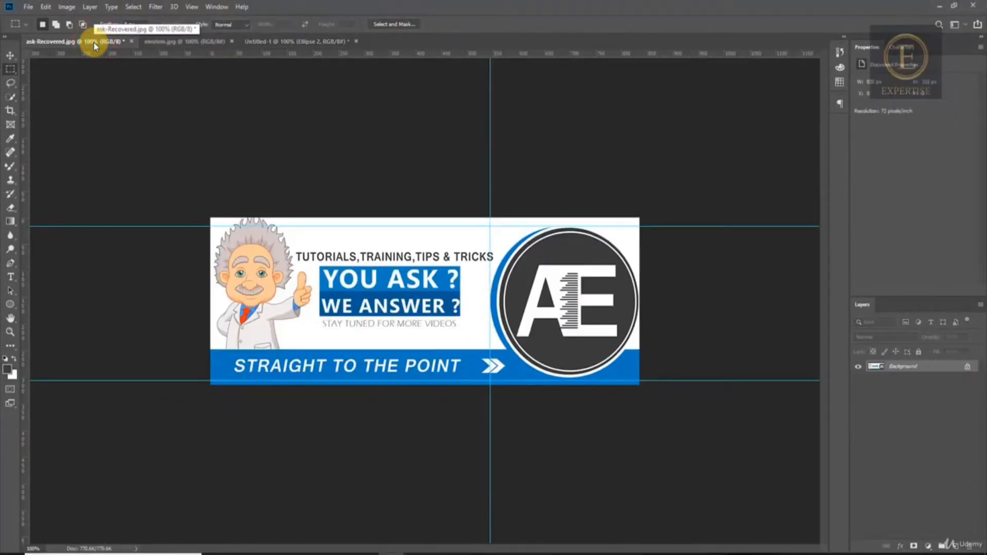
click(269, 43)
click(9, 54)
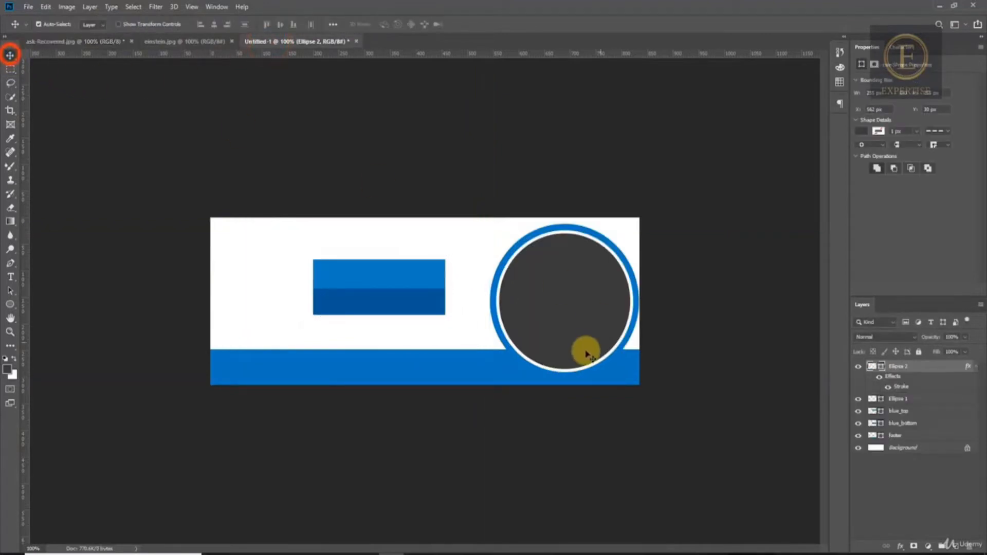
click(499, 333)
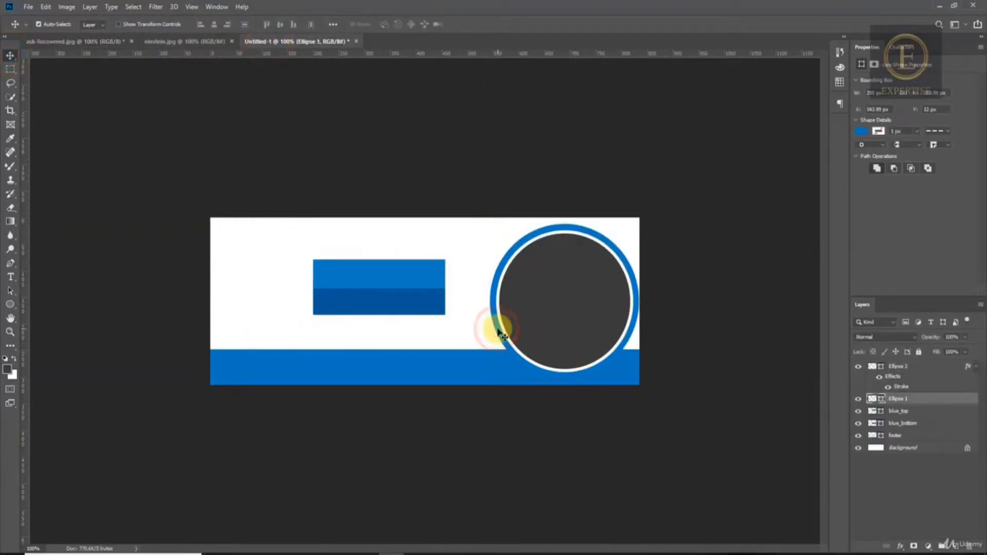
key(shift+Left)
key(Left)
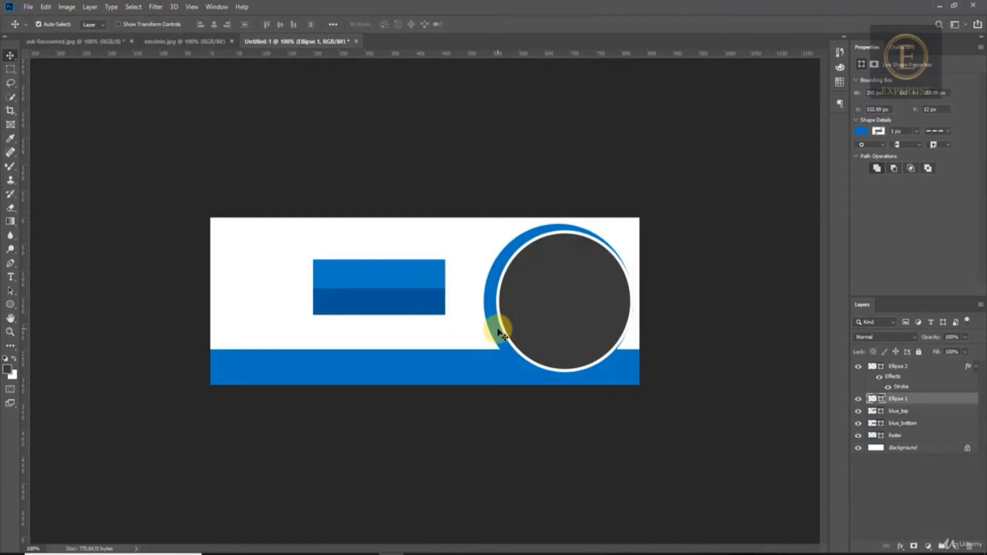
ctrl+click(935, 411)
key(shift+Right)
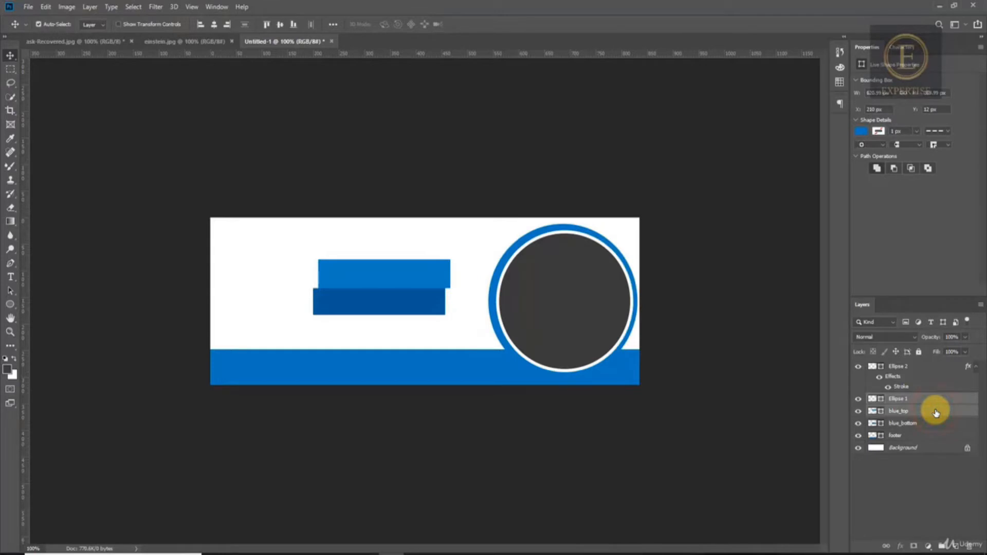
key(shift+Left)
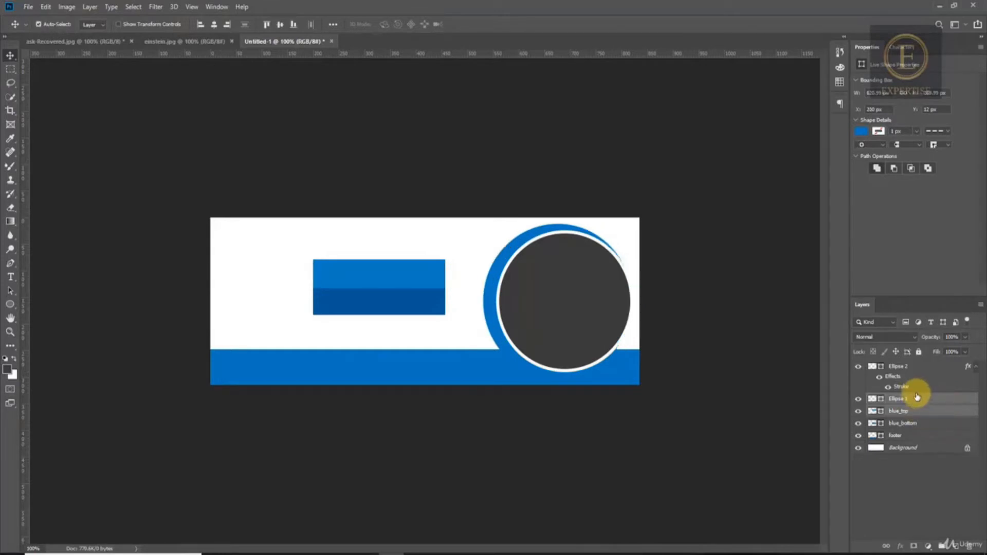
- Move the Ellipse 1 and Ellipse 2 circles together 12 px right, to X 542.99 px
click(919, 398)
ctrl+click(917, 367)
key(shift+Right)
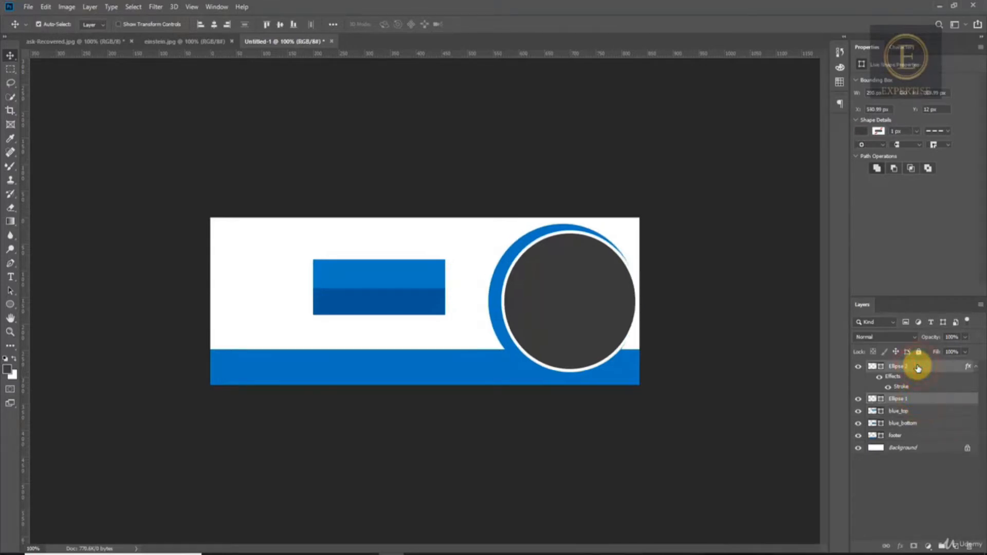
key(Right)
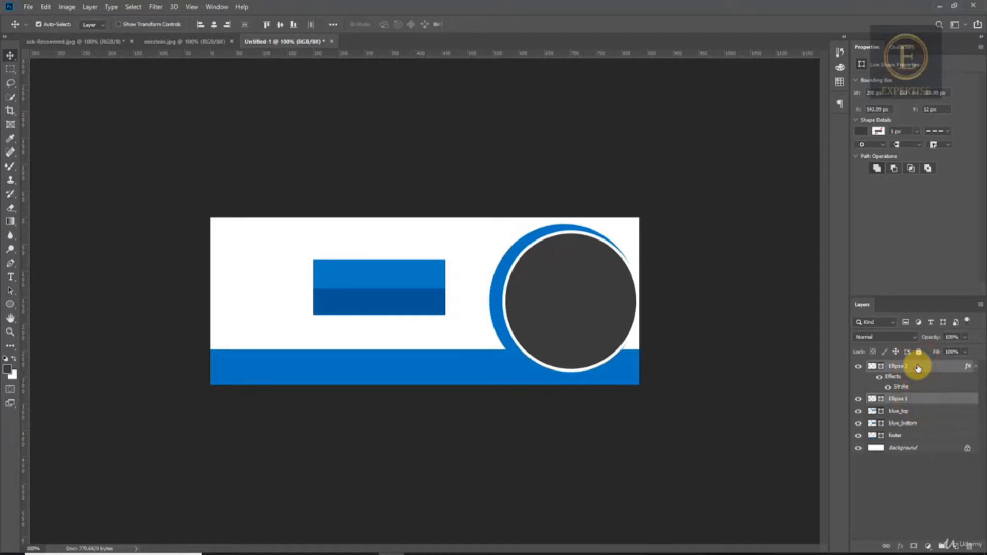
- Group the blue_top and blue_bottom layers, name the group rectangles_titre, and hide it
click(914, 411)
ctrl+click(925, 425)
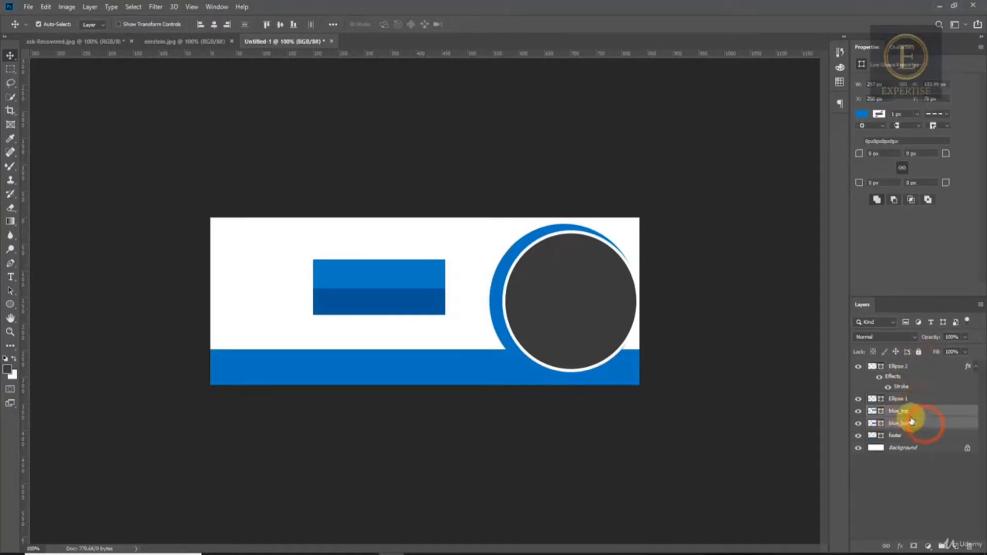
click(942, 545)
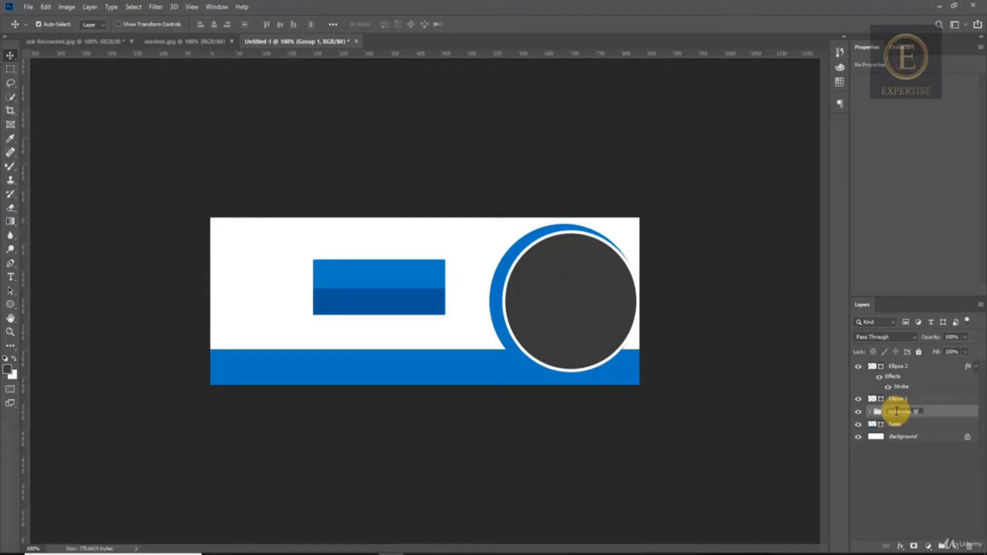
click(858, 412)
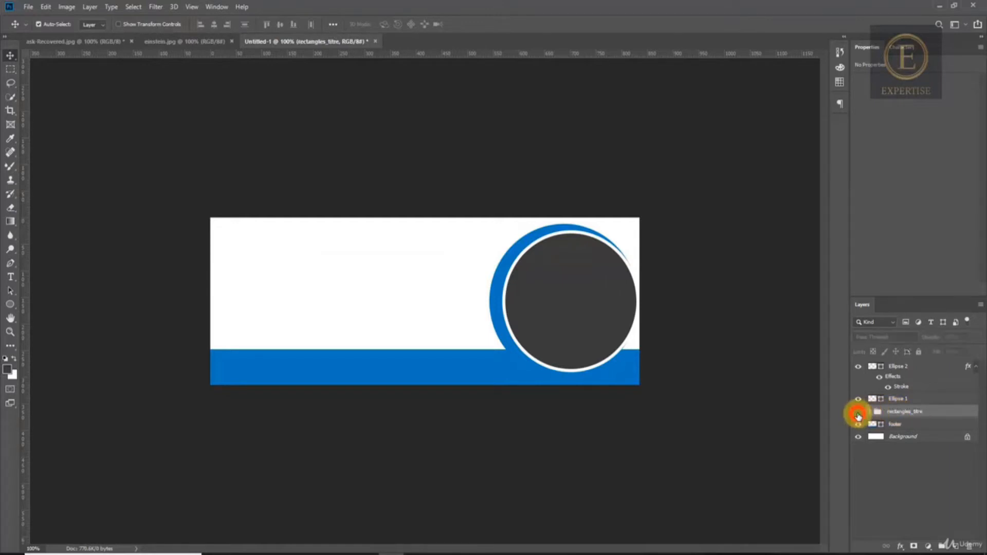
- Toggle the rectangles_titre group's visibility to check its contents, leaving the group shown
click(858, 412)
click(857, 412)
click(858, 412)
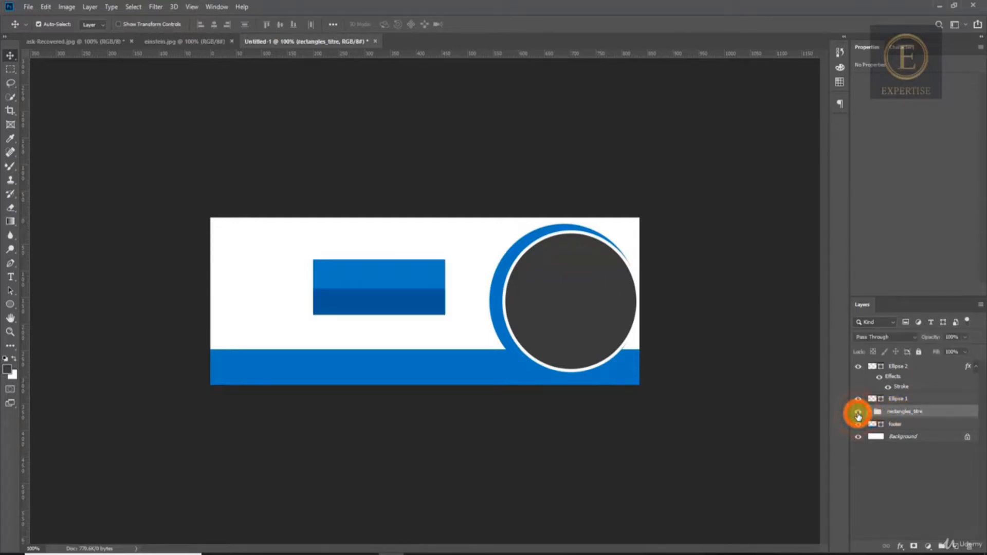
- Group the Ellipse 1 and Ellipse 2 layers and name the group circles_logo
click(911, 400)
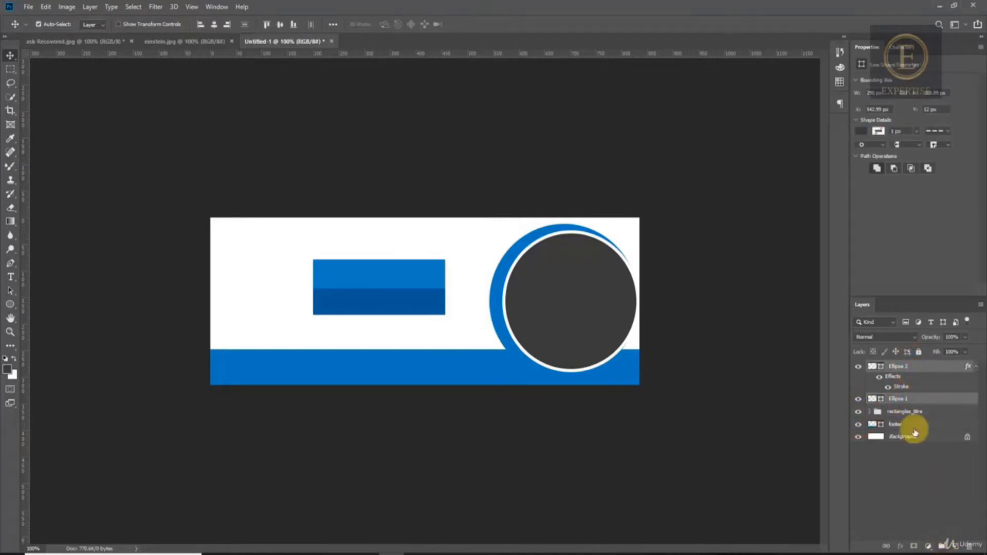
right_click(903, 368)
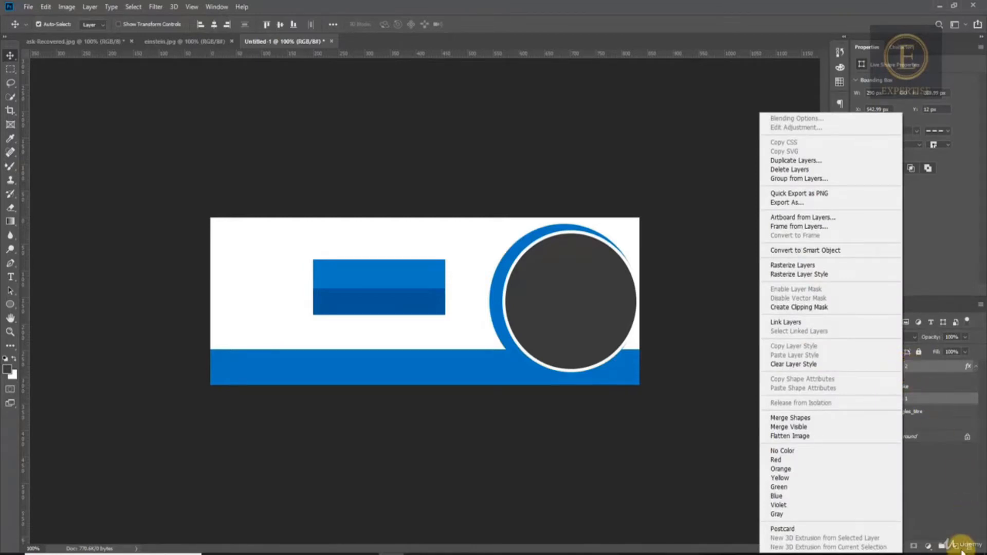
click(943, 546)
click(943, 547)
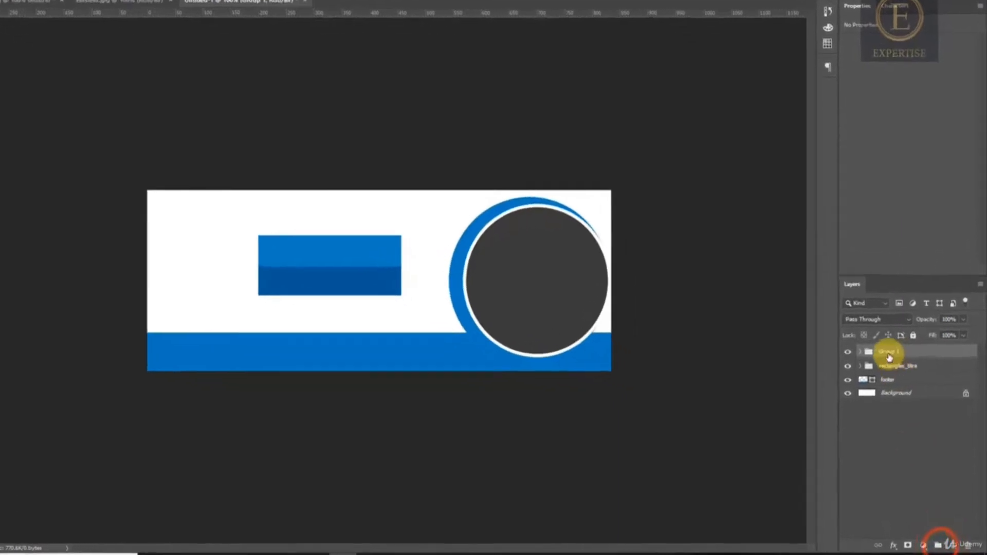
double_click(895, 368)
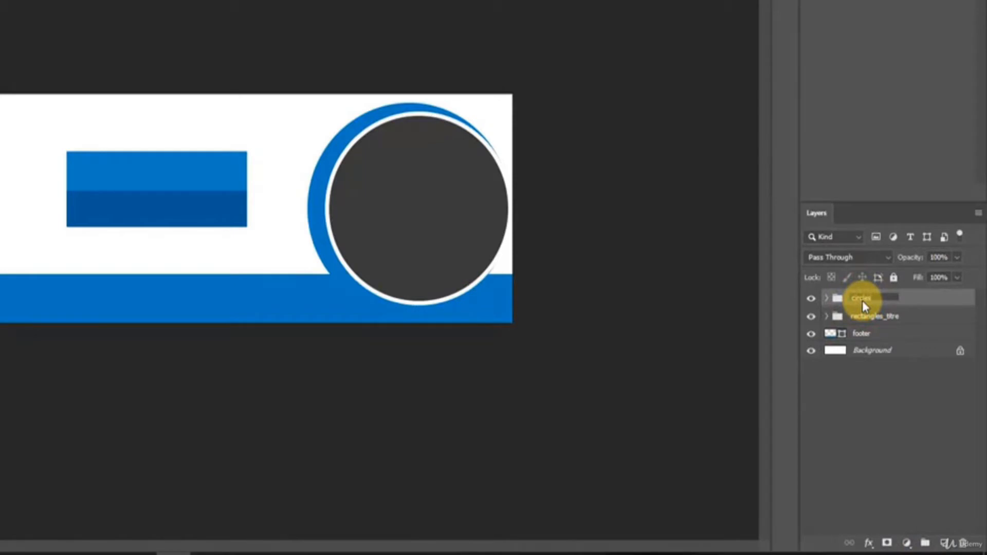
text(circles_logo)
key(Return)
- Check what the circles_logo and rectangles_titre groups contain by toggling their visibility, and compare the banner with ask-Recovered.jpg
click(810, 299)
click(811, 299)
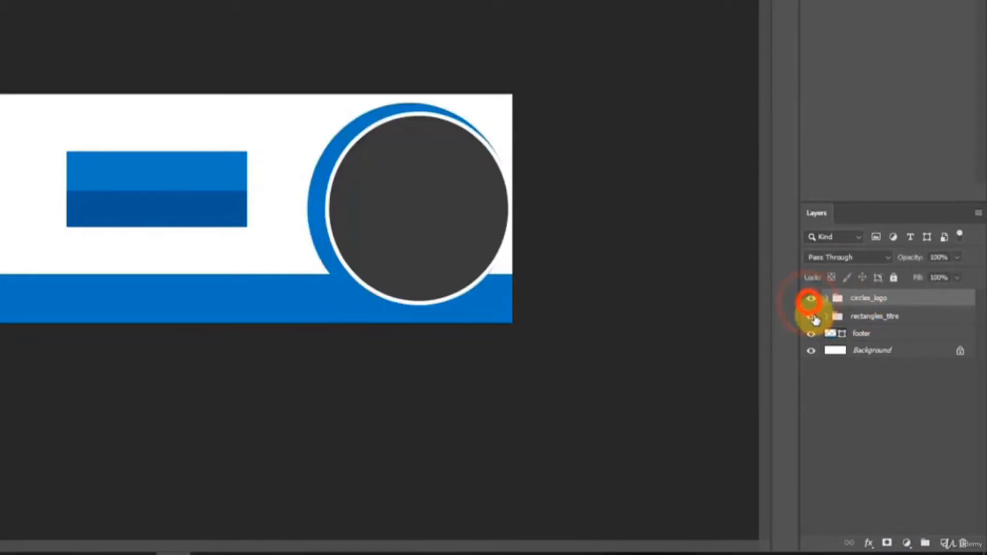
click(811, 316)
click(811, 316)
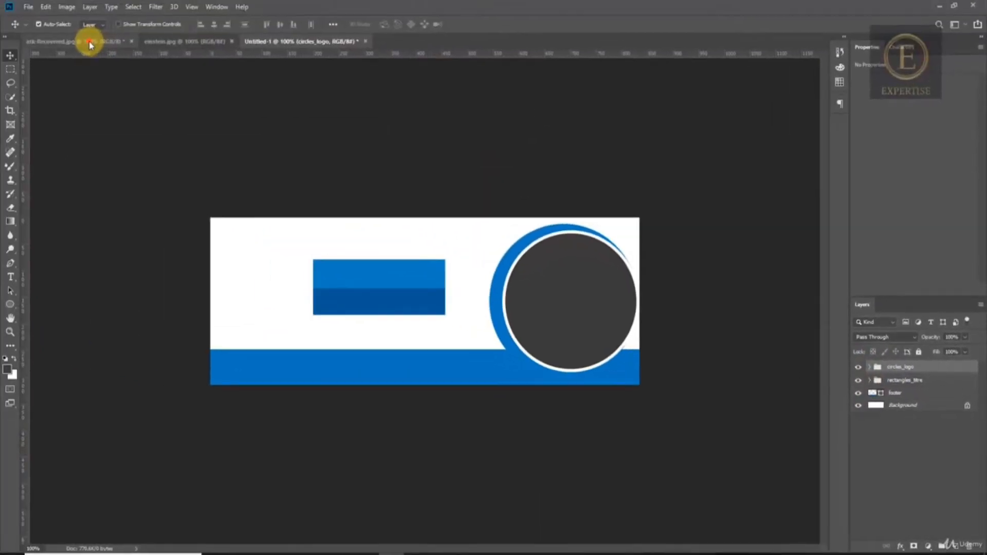
click(88, 41)
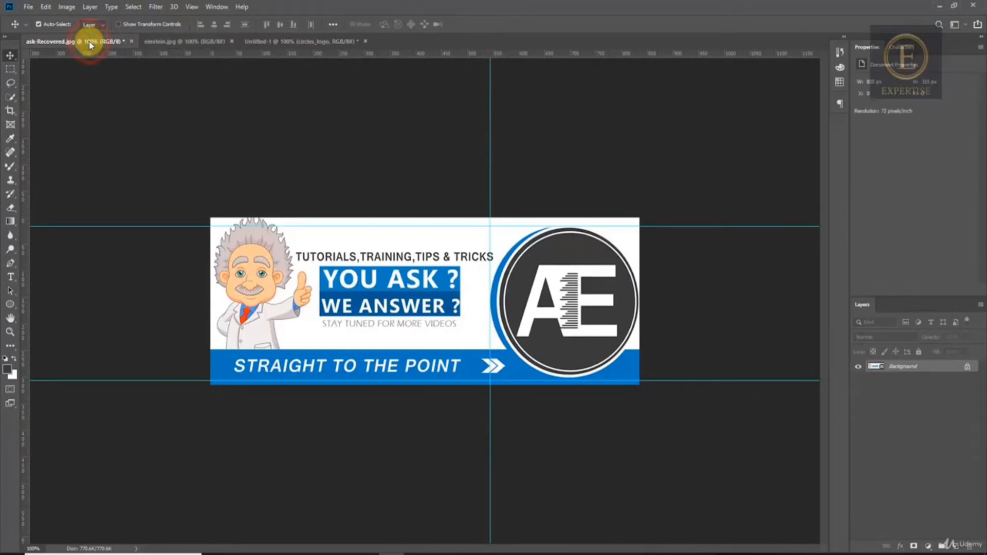
click(282, 46)
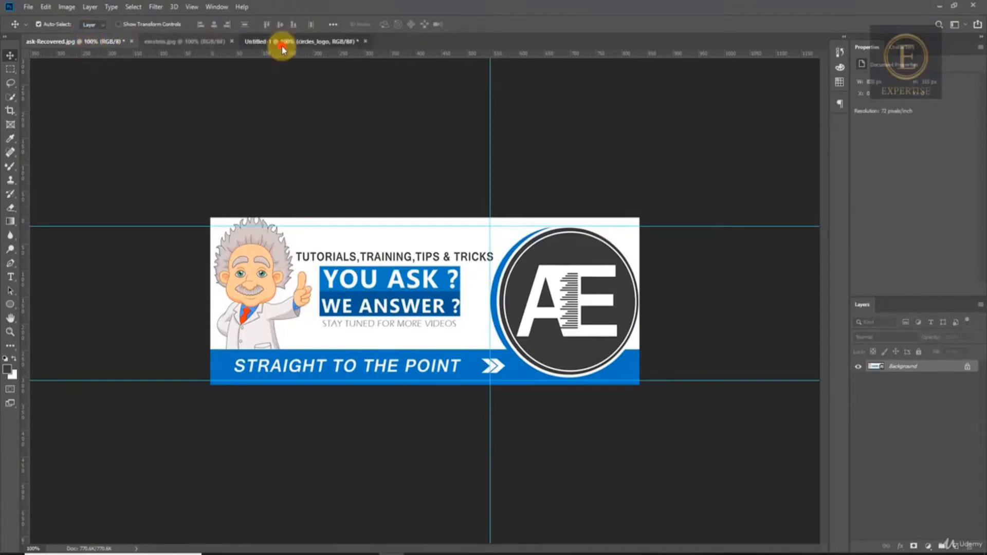
- Duplicate Ellipse 2 inside the circles_logo group and scale the copy down to about 90.98%
click(869, 367)
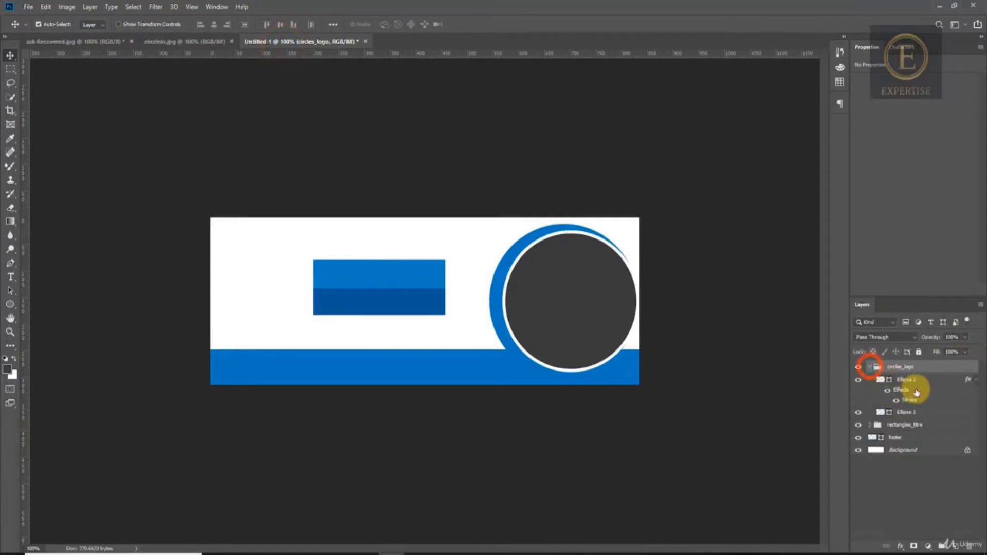
click(909, 380)
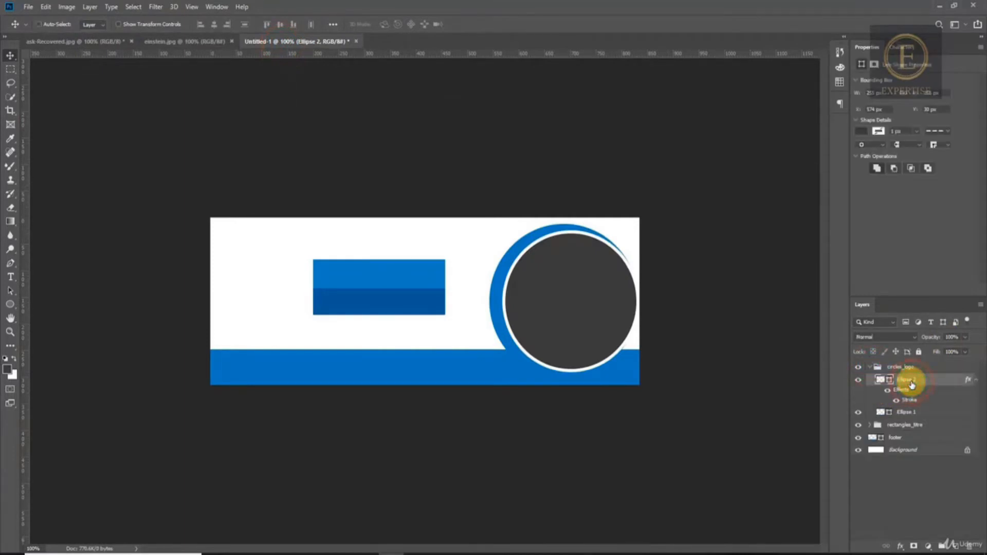
key(ctrl+j)
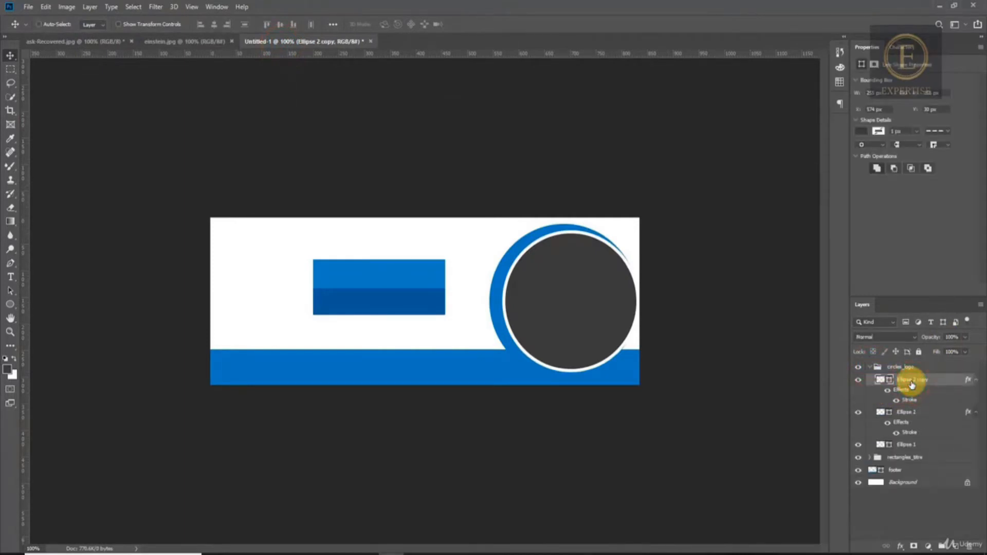
key(ctrl+t)
drag(638, 369, 626, 358)
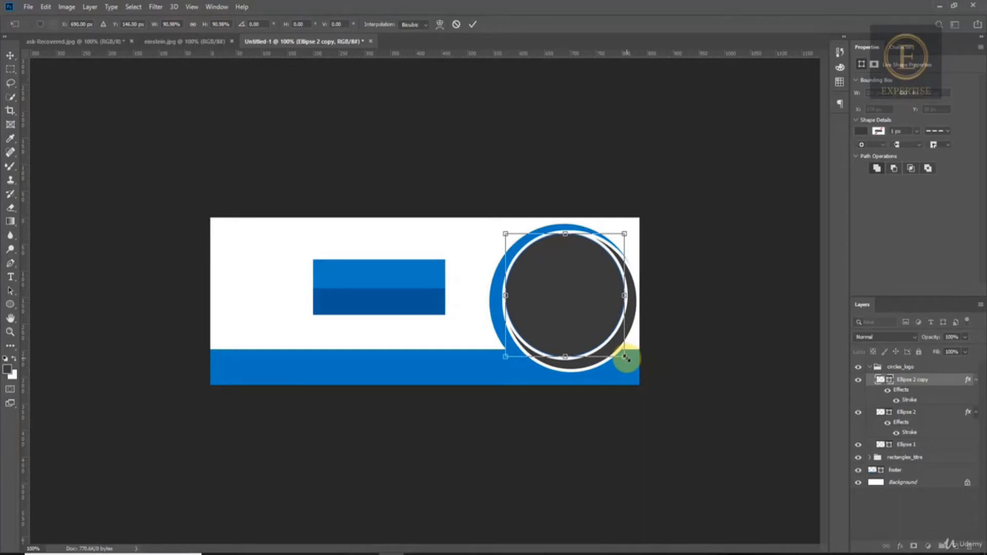
key(Return)
- Nudge Ellipse 2 copy right and down to X 586 px, Y 42 px, centring it inside the dark circle
key(shift+Right)
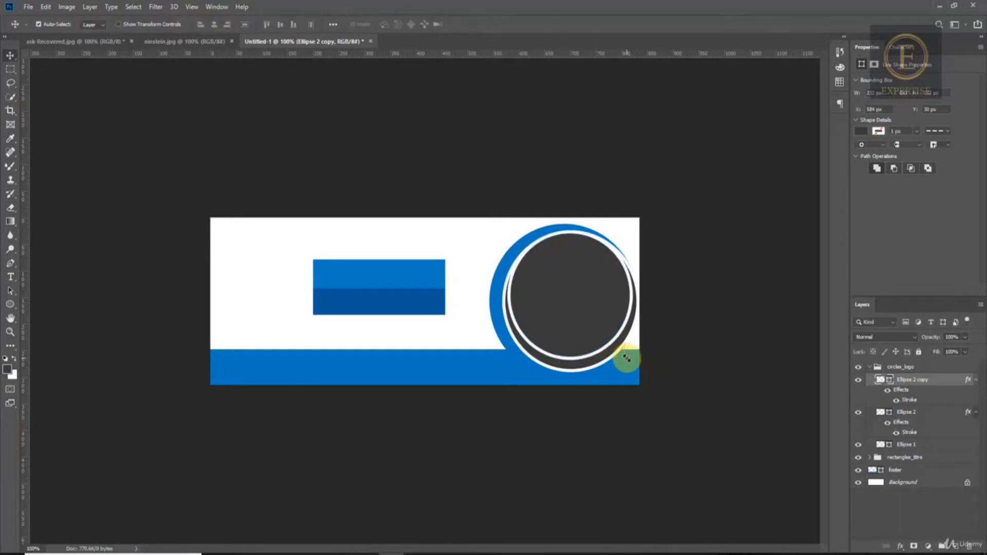
key(Down)
key(Down)
key(Down)
key(shift+Down)
key(Right)
key(Up)
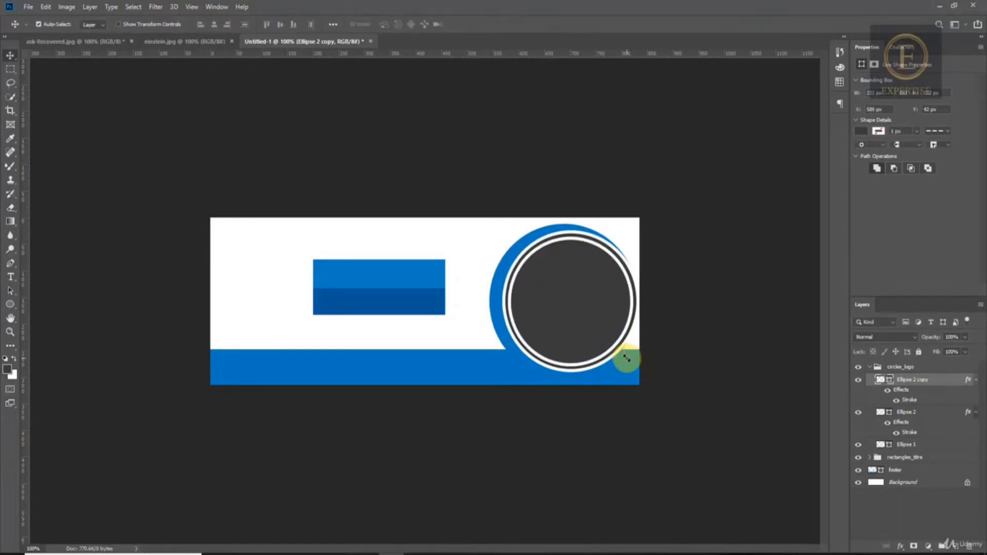
key(Right)
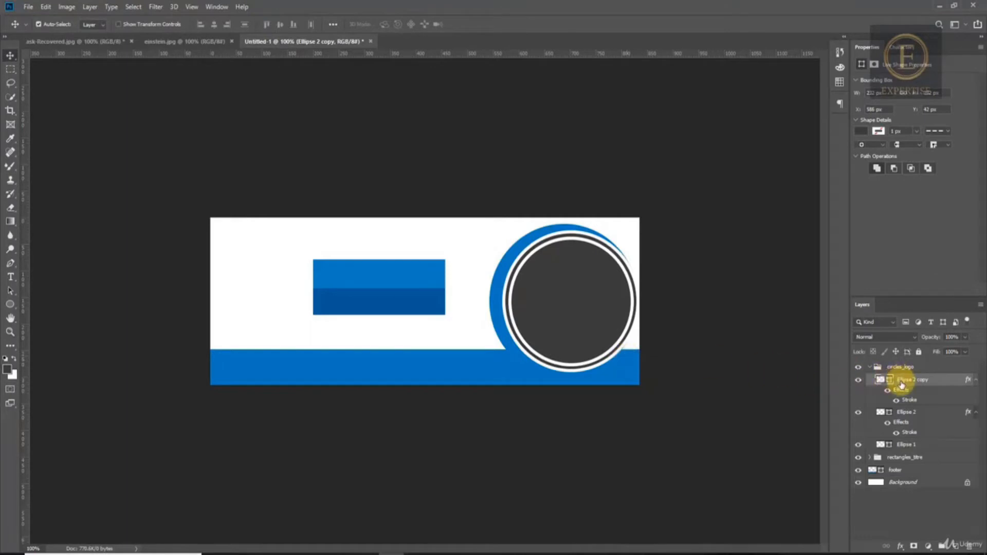
- Set the stroke size of Ellipse 2 copy to 3 px and apply the layer style
double_click(911, 402)
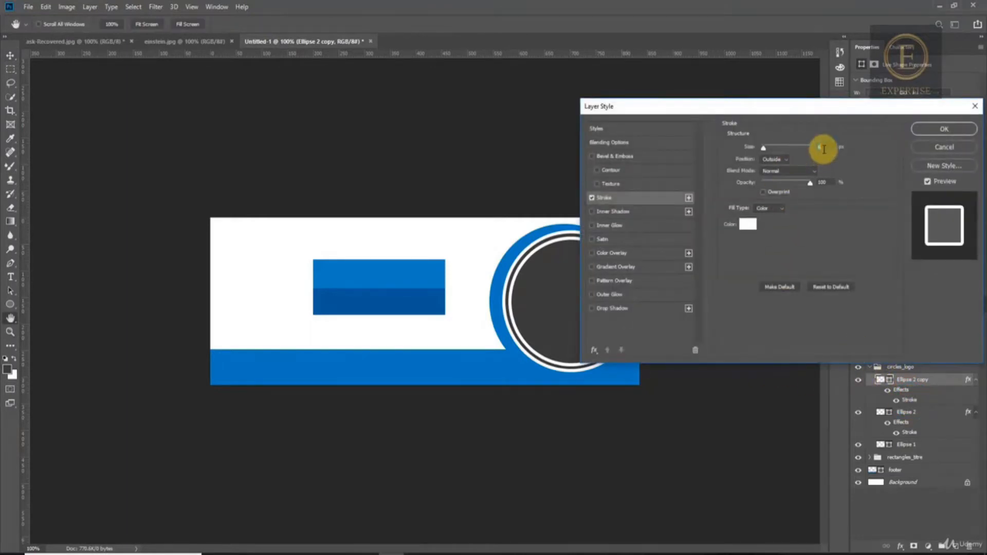
text(2)
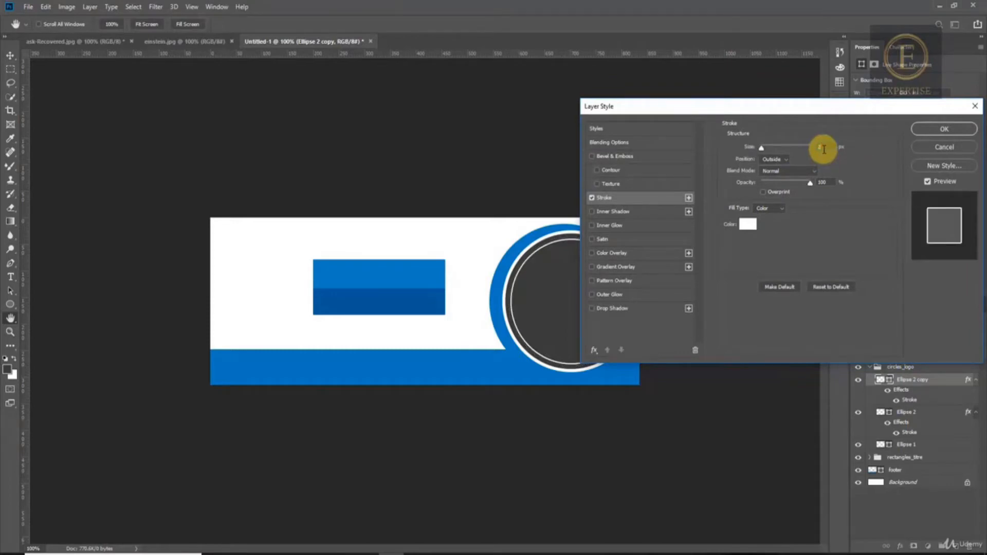
text(3)
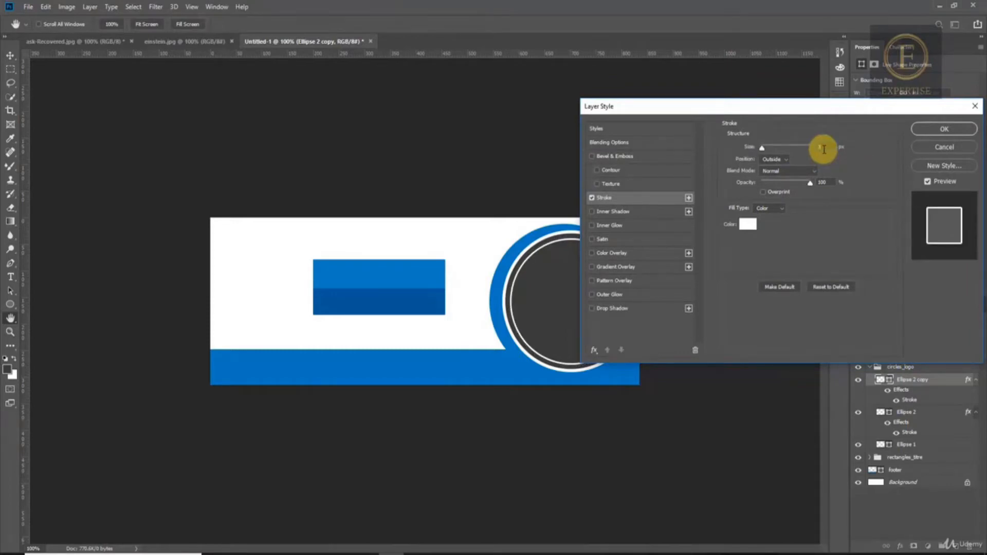
click(930, 130)
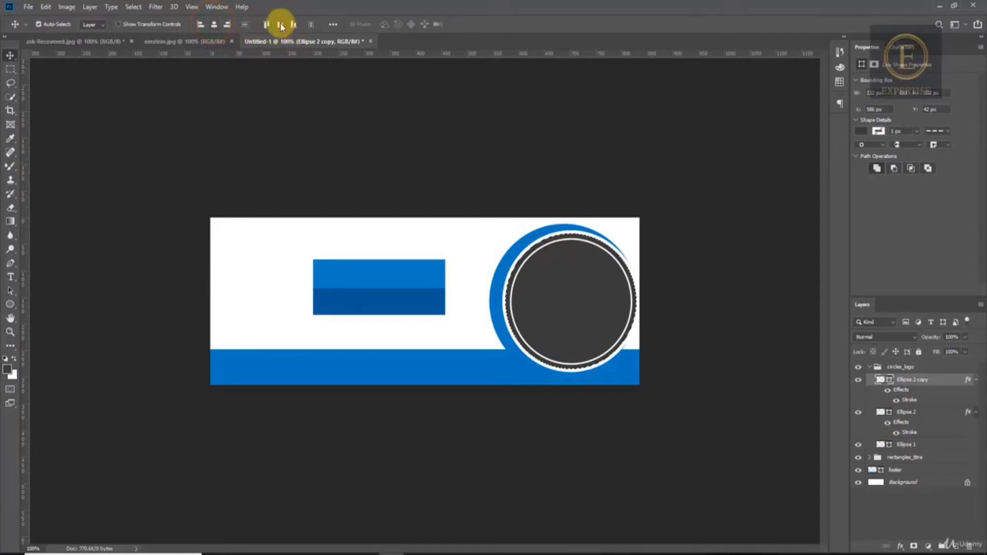
- Clear the circular selection around the logo in Untitled-1 and compare the design with ask-Recovered.jpg
click(10, 67)
click(594, 202)
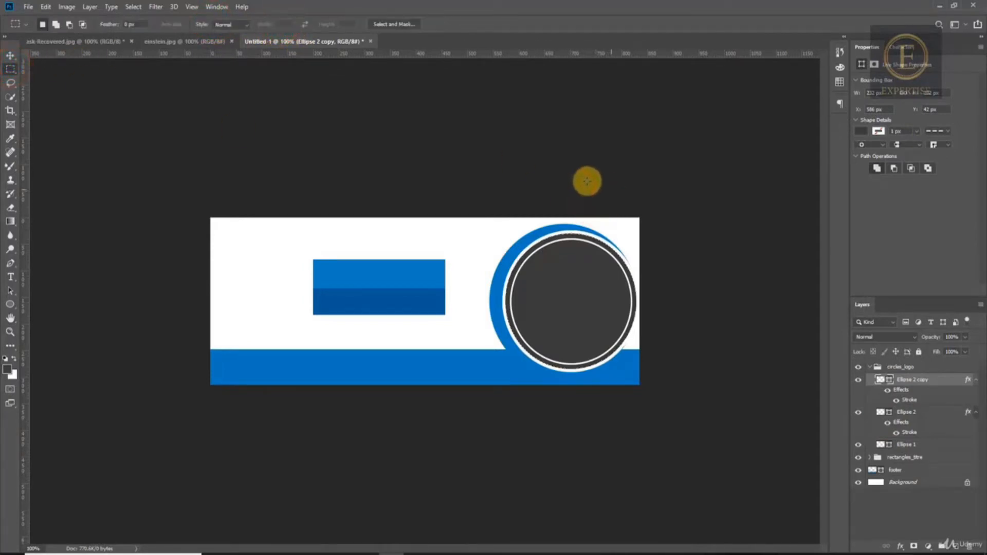
click(95, 41)
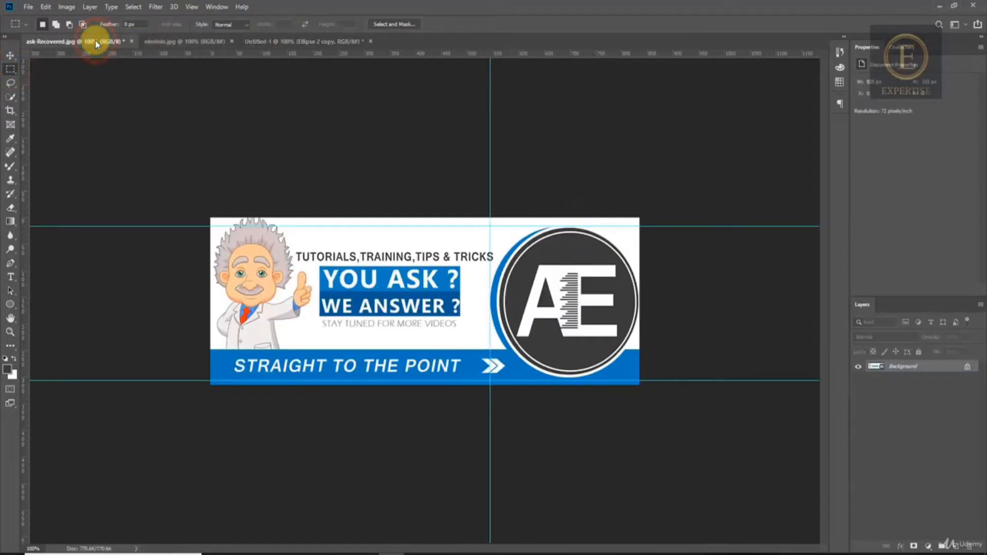
click(286, 44)
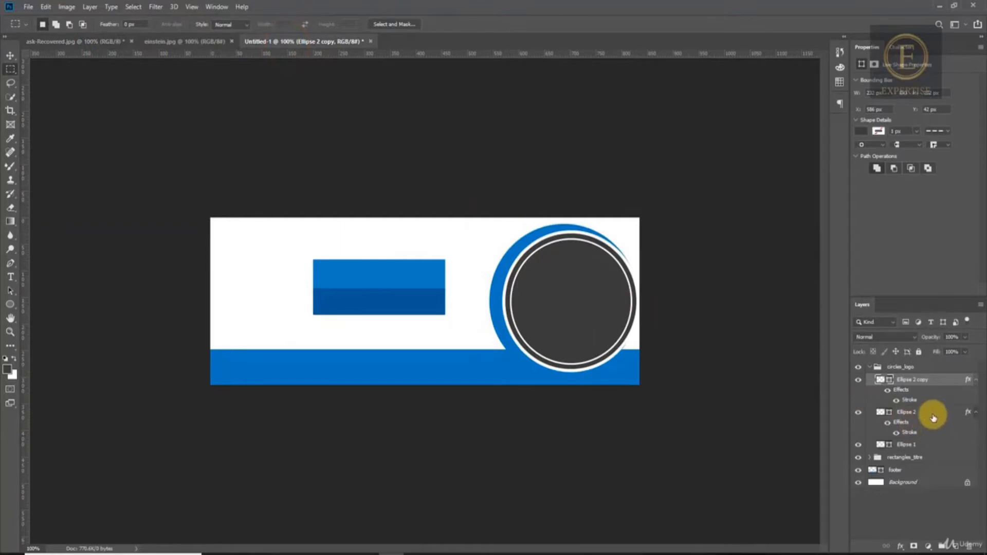
- Move Ellipse 2 and Ellipse 2 copy together 10 px left within the blue circle
shift+click(933, 416)
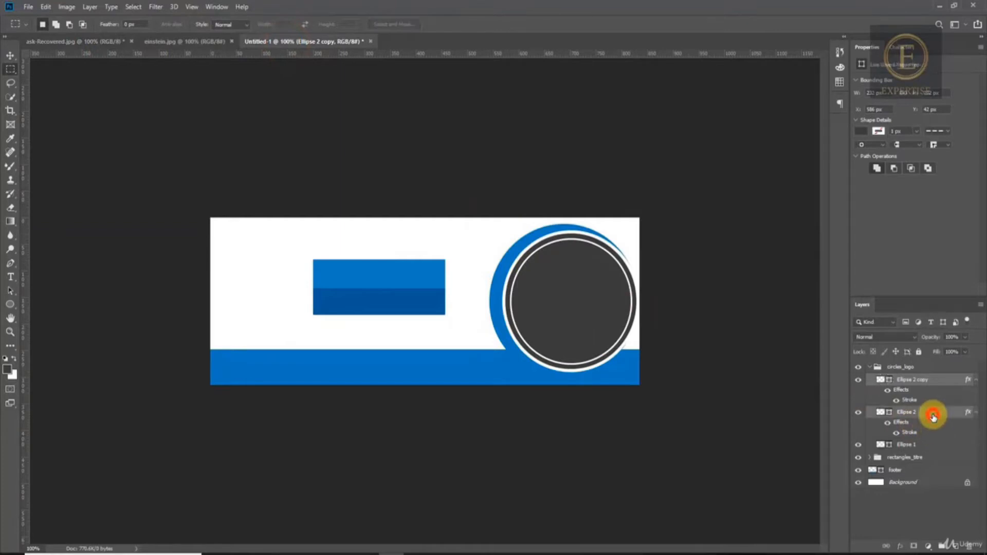
click(11, 55)
key(Left)
key(Left)
key(Left)
key(Left)
key(Left)
key(Left)
key(Left)
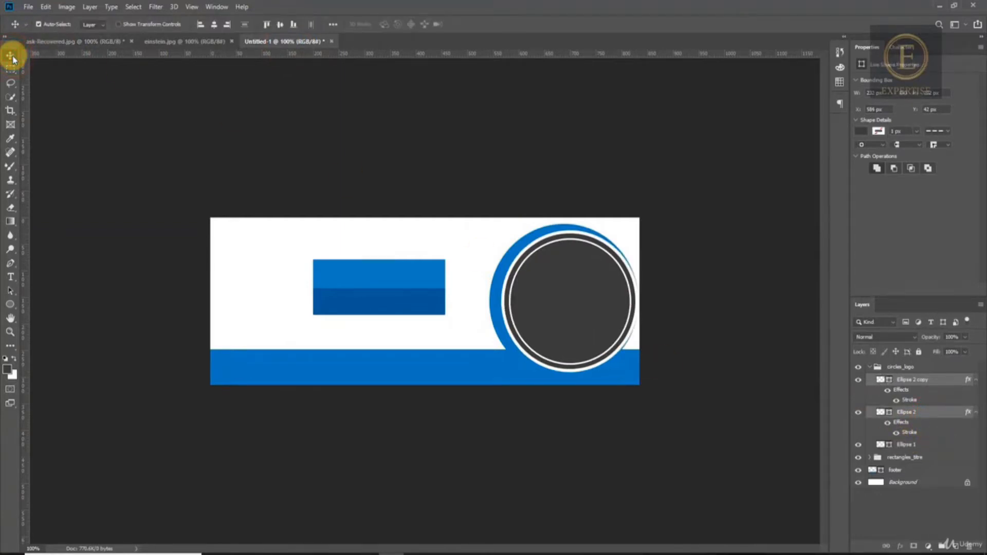
key(Left)
key(Left)
key(Left)
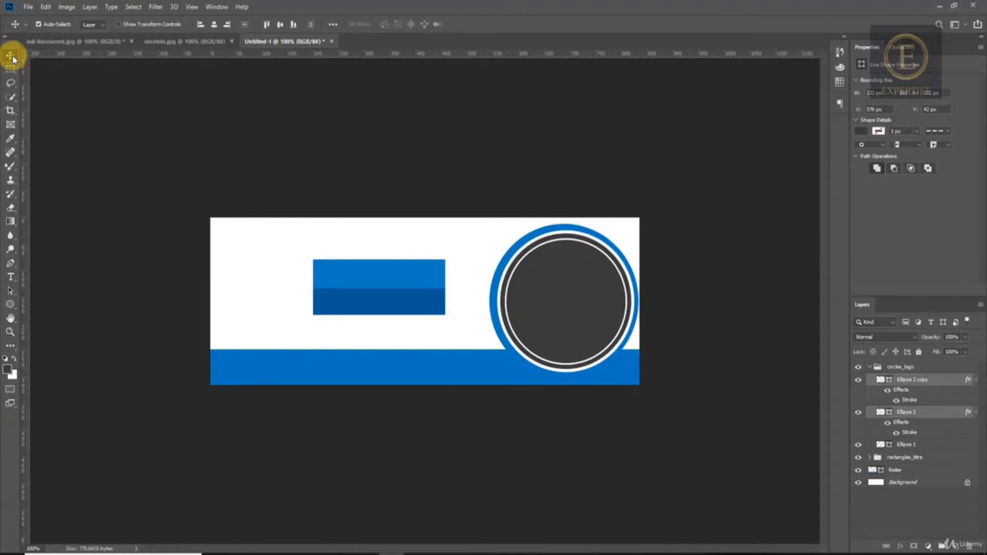
- Scale Ellipse 2 and Ellipse 2 copy together to about 103.53% and shift them up to Y 25.99 px
key(ctrl+t)
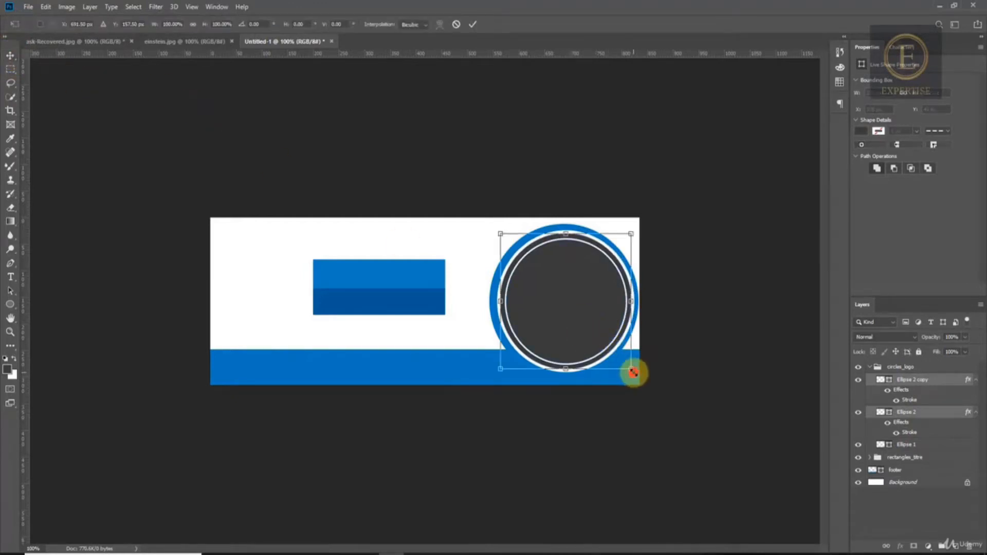
drag(632, 371, 639, 376)
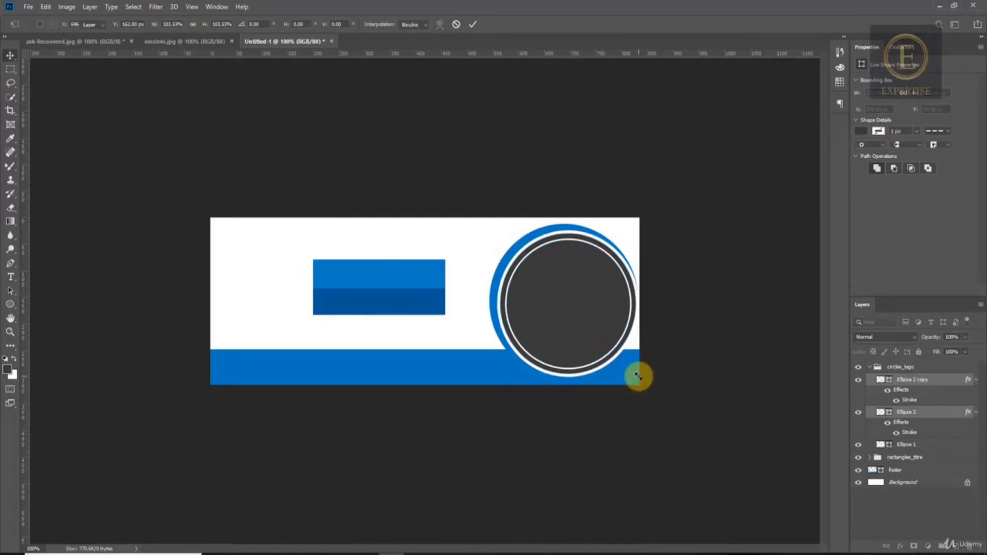
key(Return)
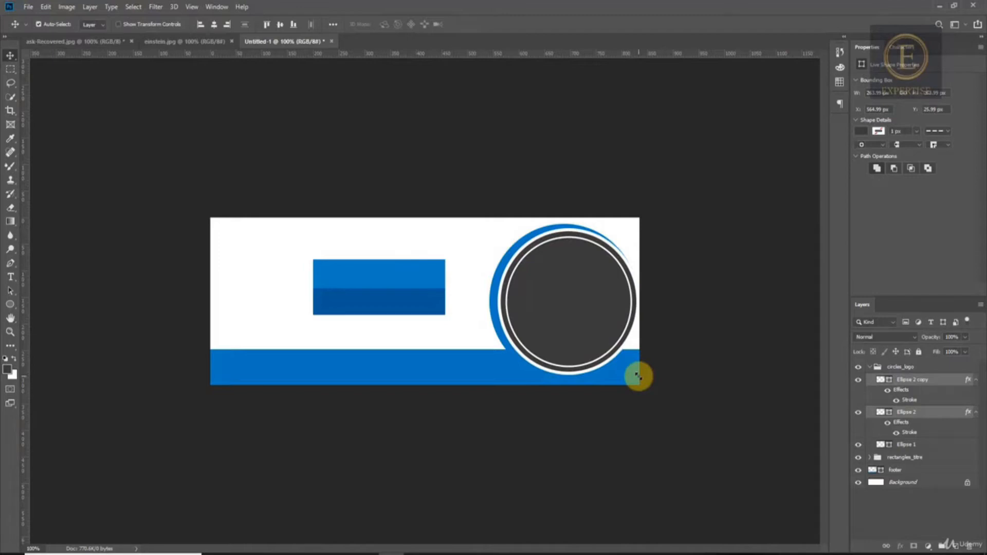
- Compare with ask-Recovered.jpg, and in Untitled-1 move all three logo circles together 5 px right
click(64, 42)
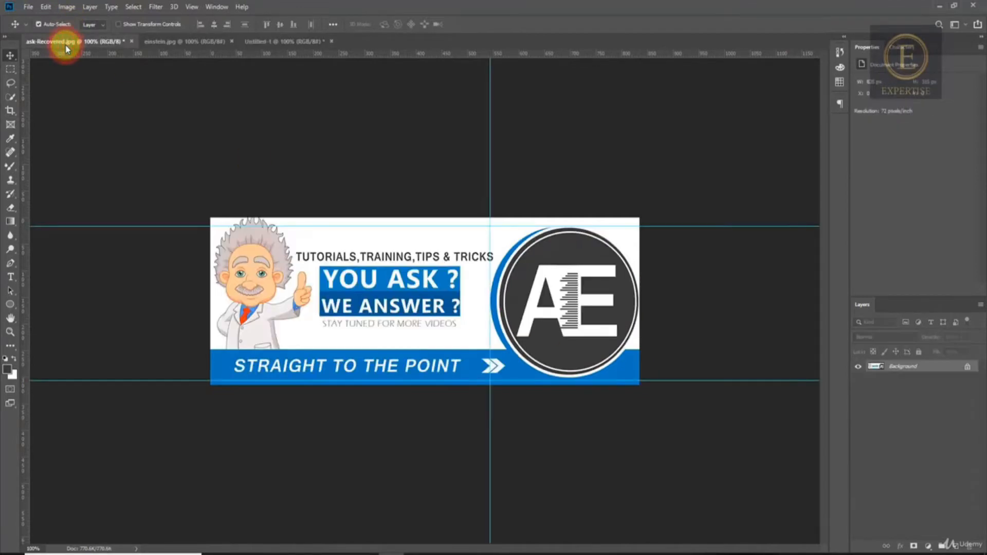
click(292, 42)
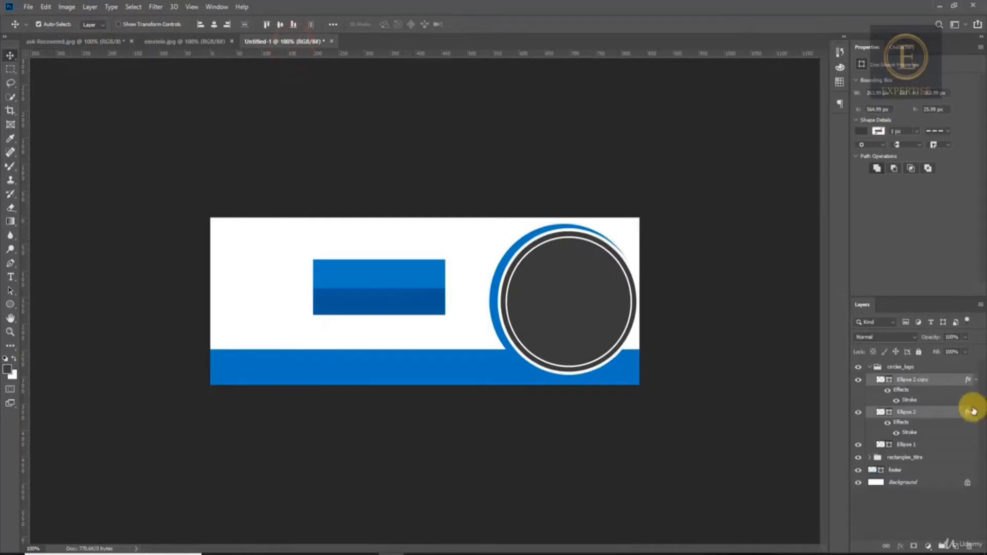
click(936, 445)
key(Right)
key(Right)
key(Right)
key(Right)
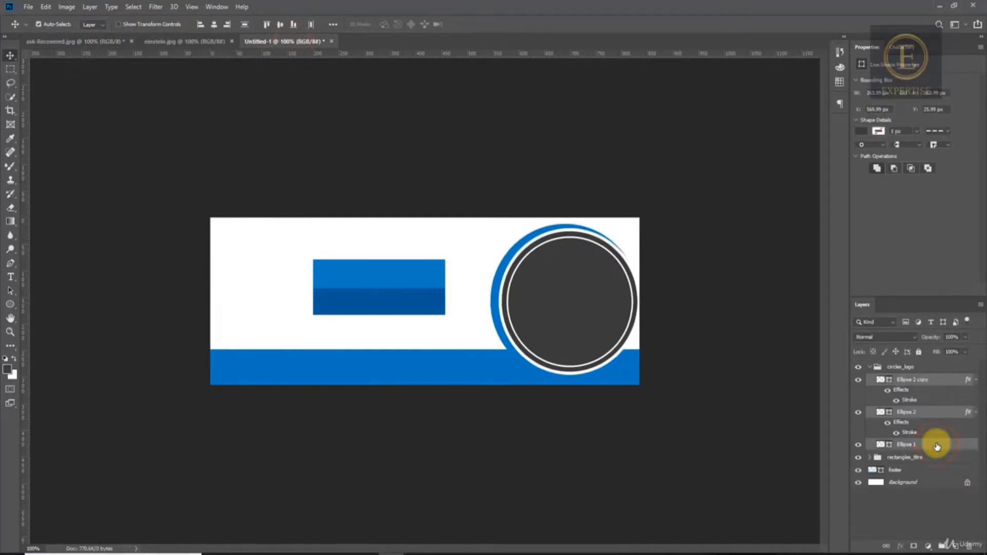
key(Right)
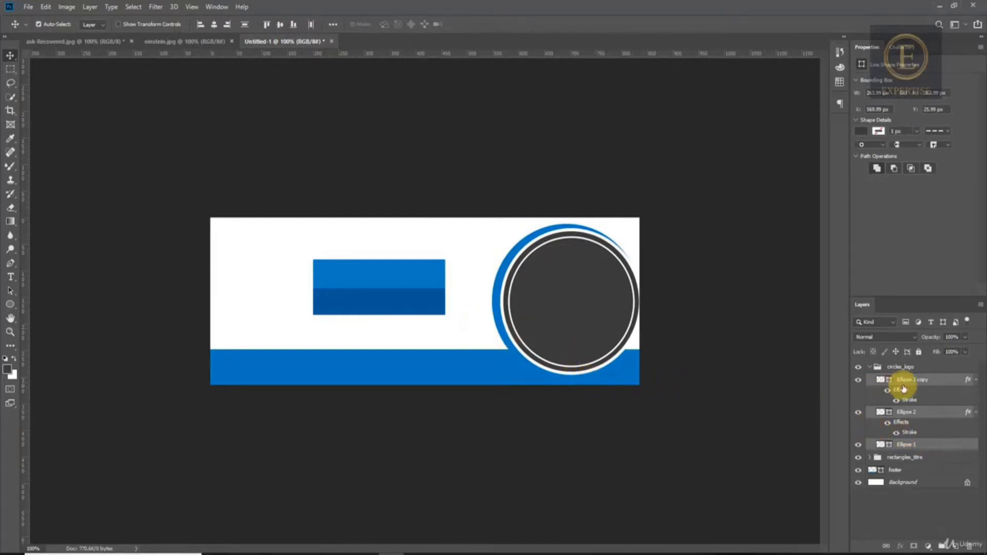
- Collapse the circles_logo group, create a new group above it and add an empty layer inside the new group
click(869, 367)
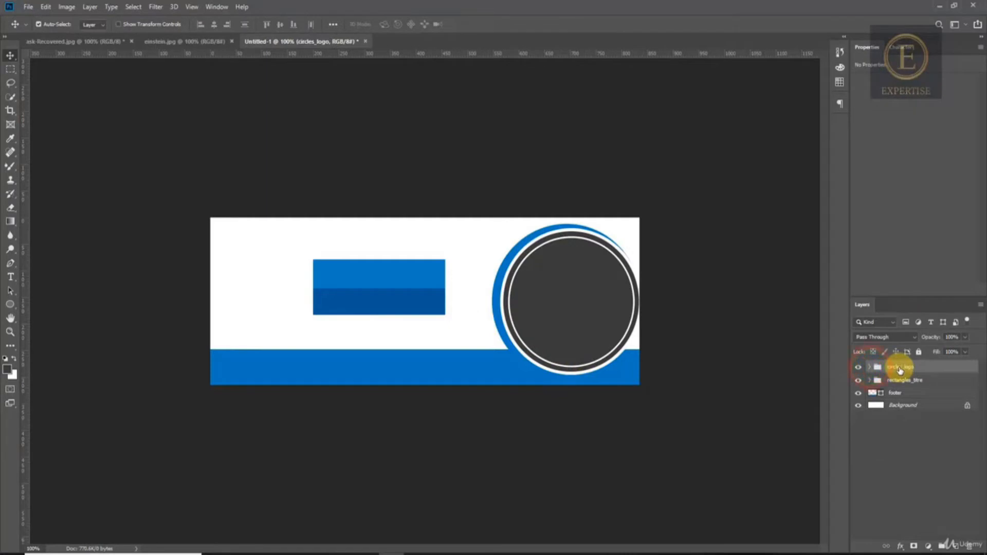
click(942, 545)
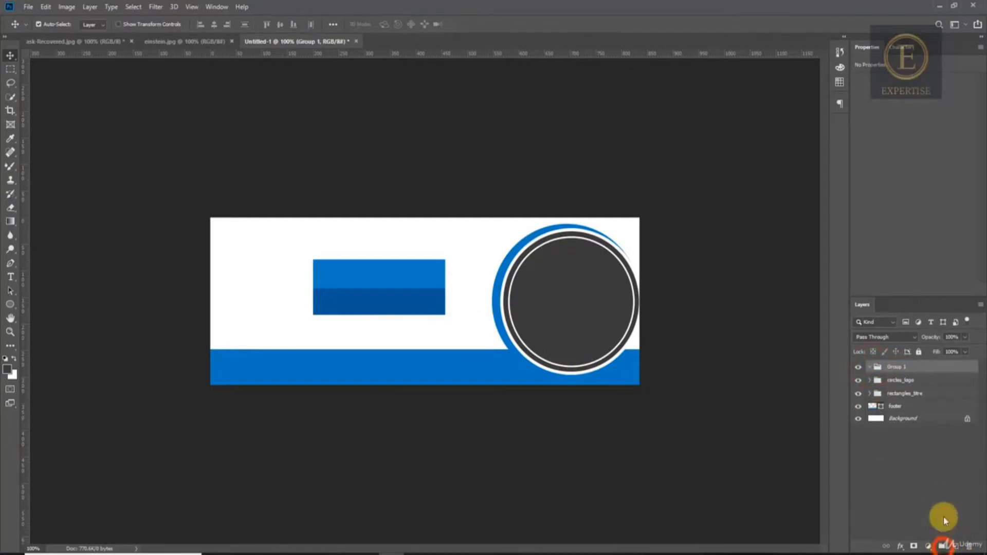
click(955, 546)
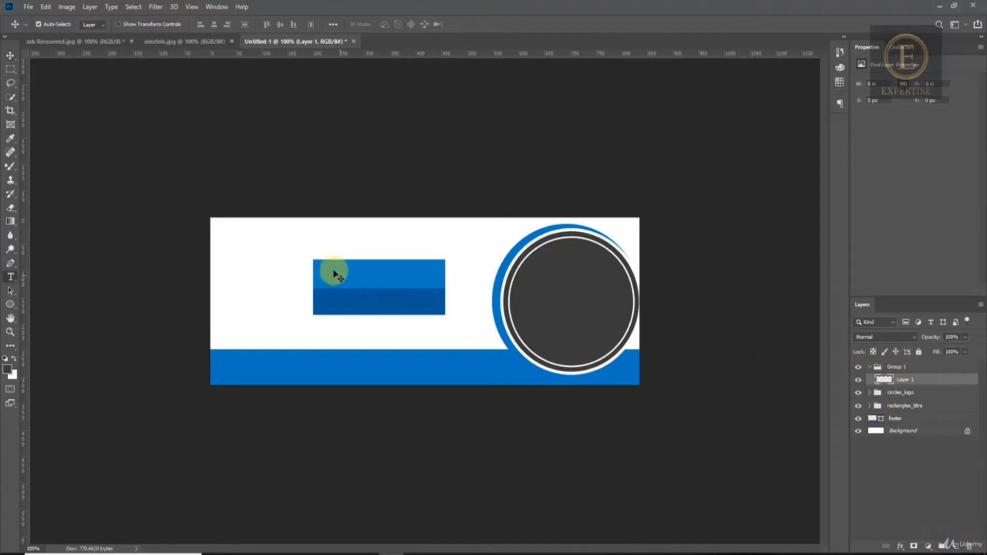
- Draw a text box across the light blue upper rectangle and replace its placeholder text with "YOU ASK"
key(t)
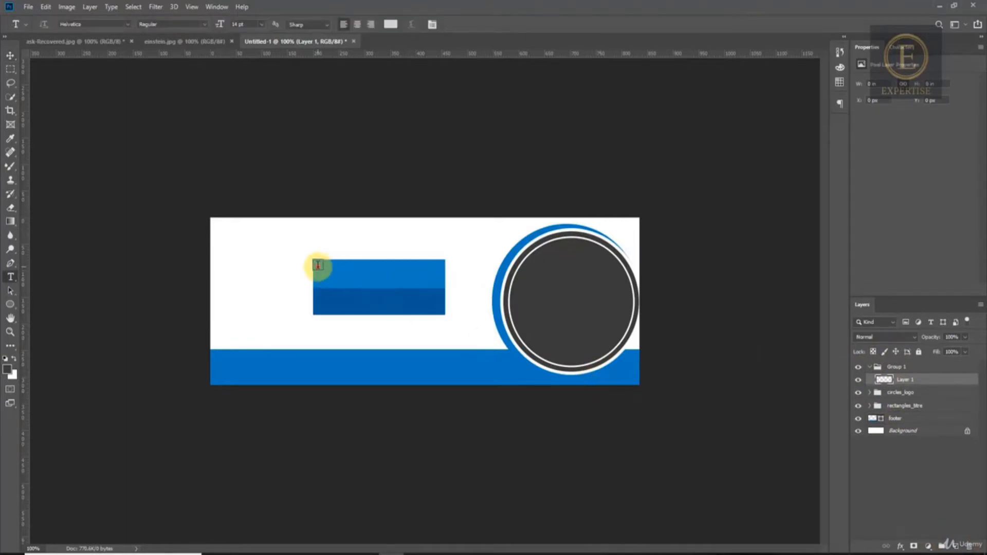
drag(318, 266, 438, 284)
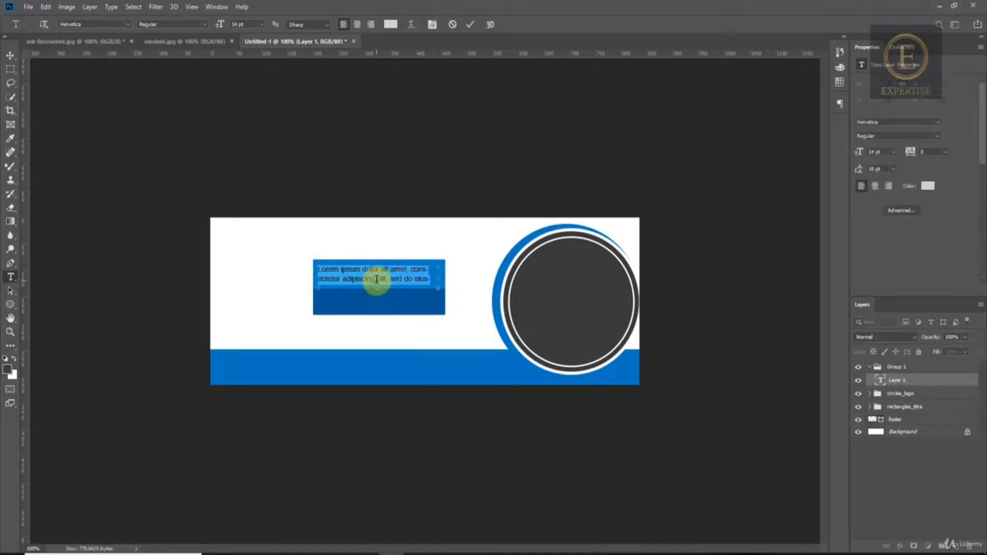
key(Delete)
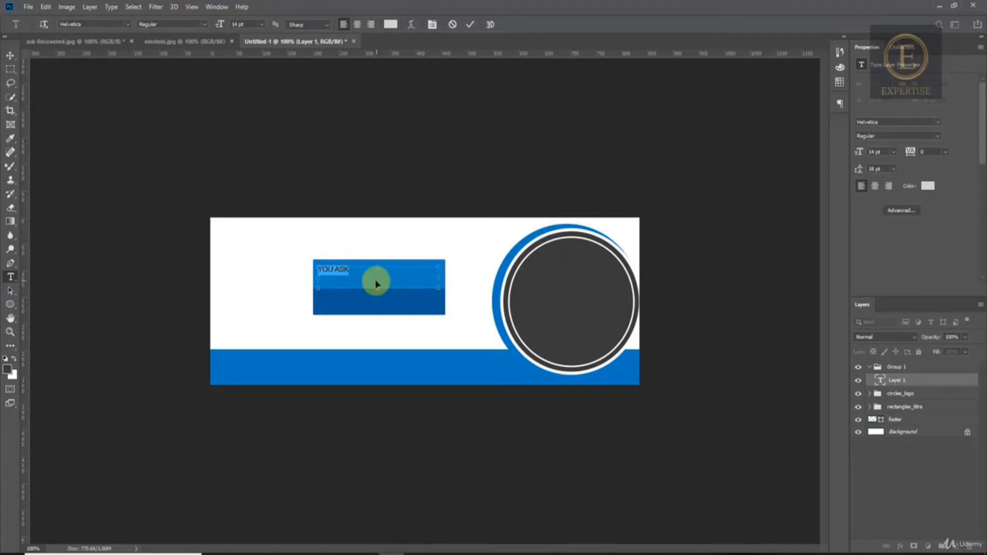
- Set the YOU ASK text to 44 pt in Open Sans Semibold
drag(220, 25, 237, 28)
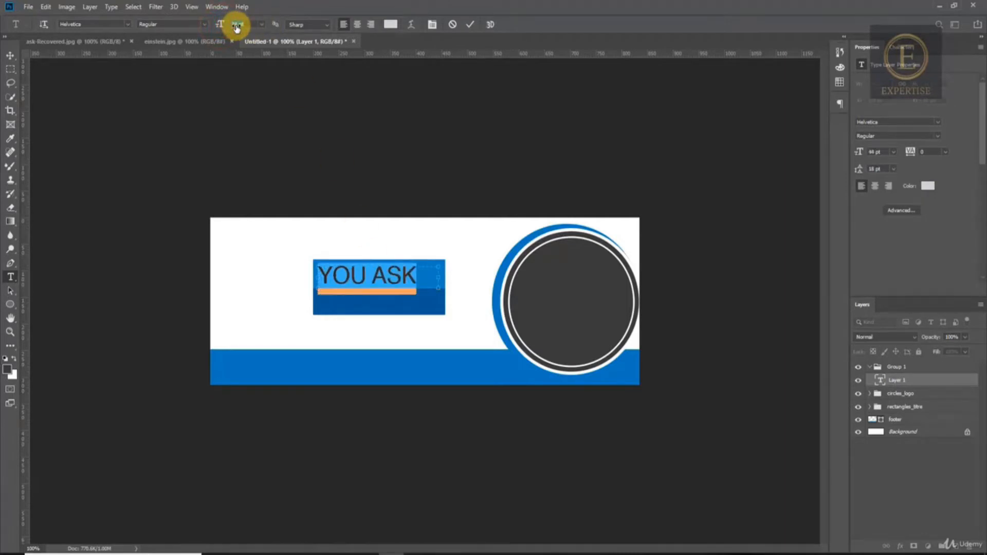
click(206, 25)
click(205, 25)
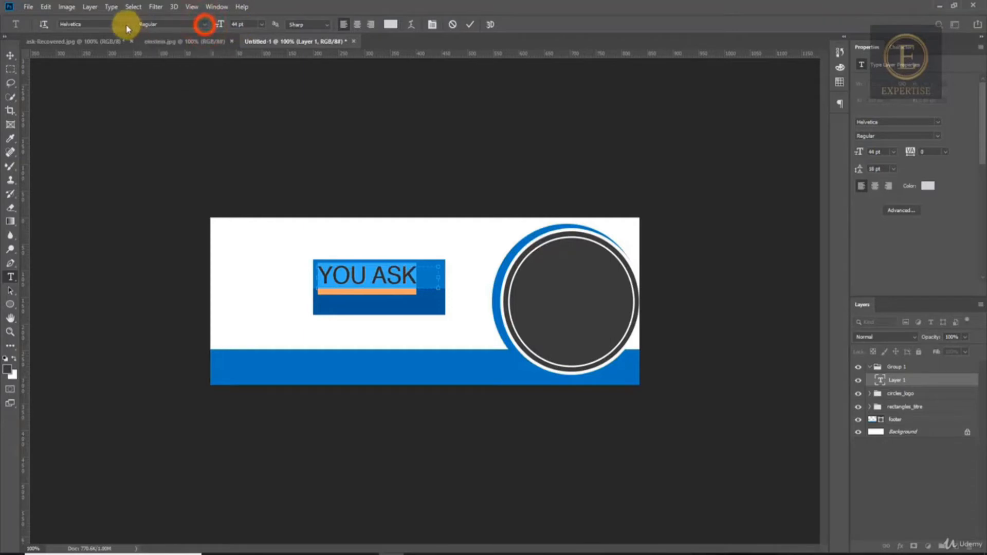
click(110, 23)
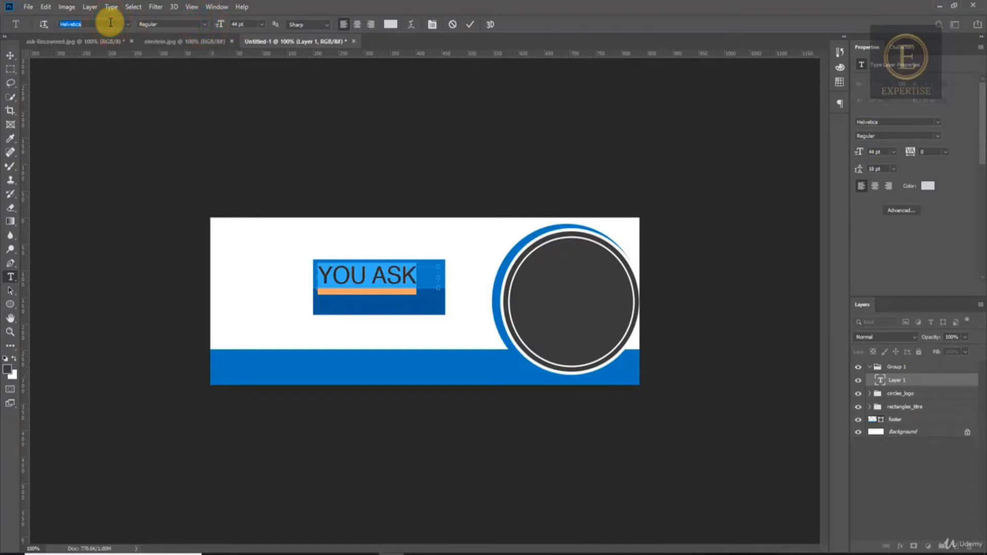
text(OPEN)
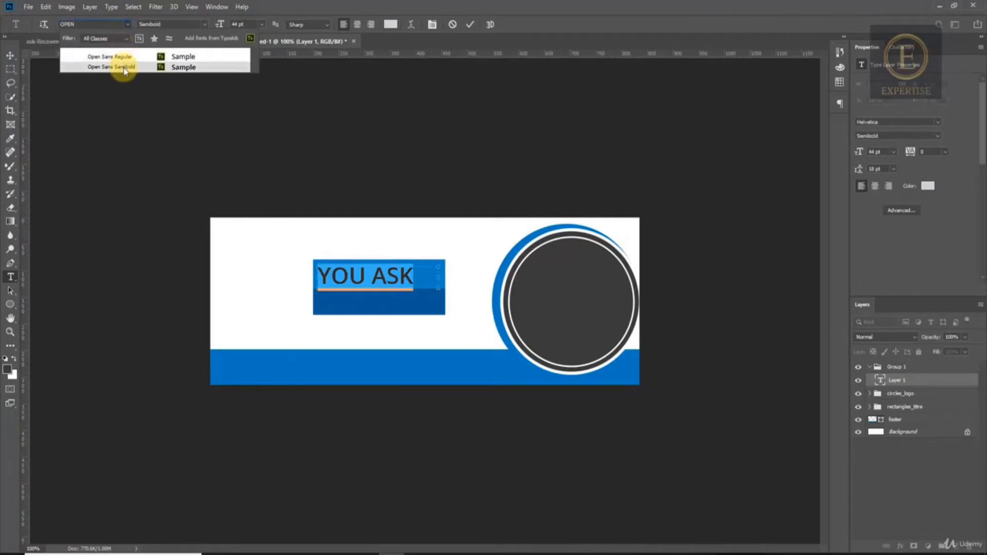
click(125, 68)
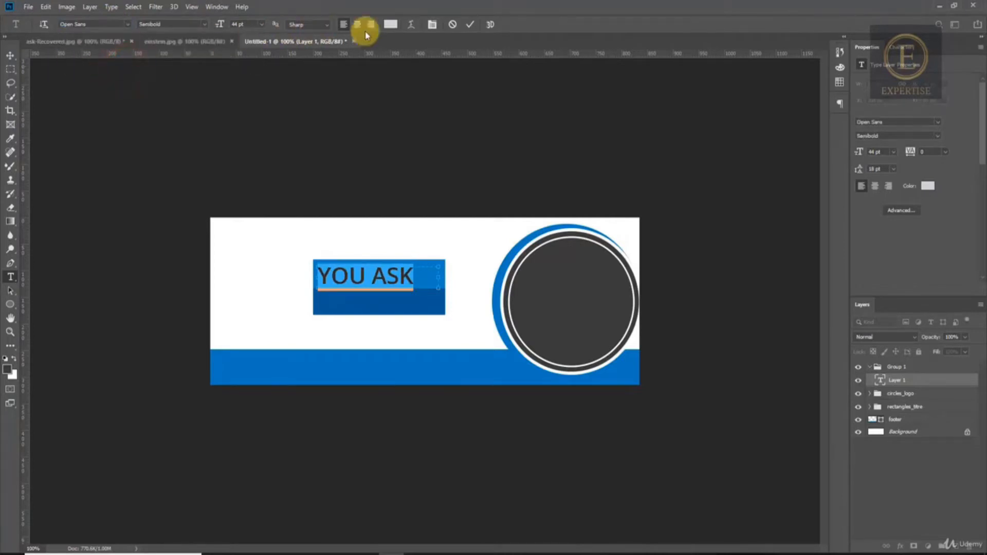
- Change the YOU ASK text colour to white (ffffff)
click(389, 24)
click(365, 234)
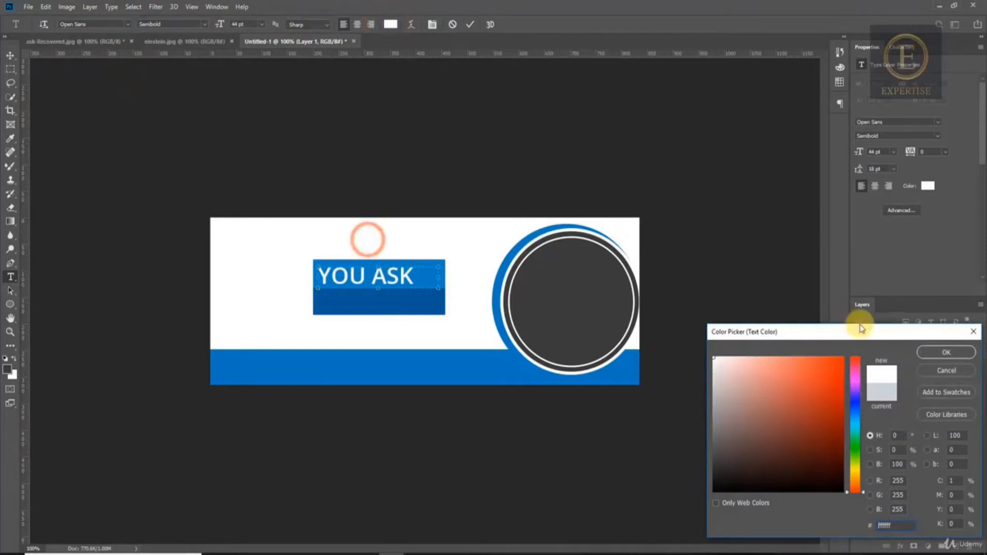
click(928, 351)
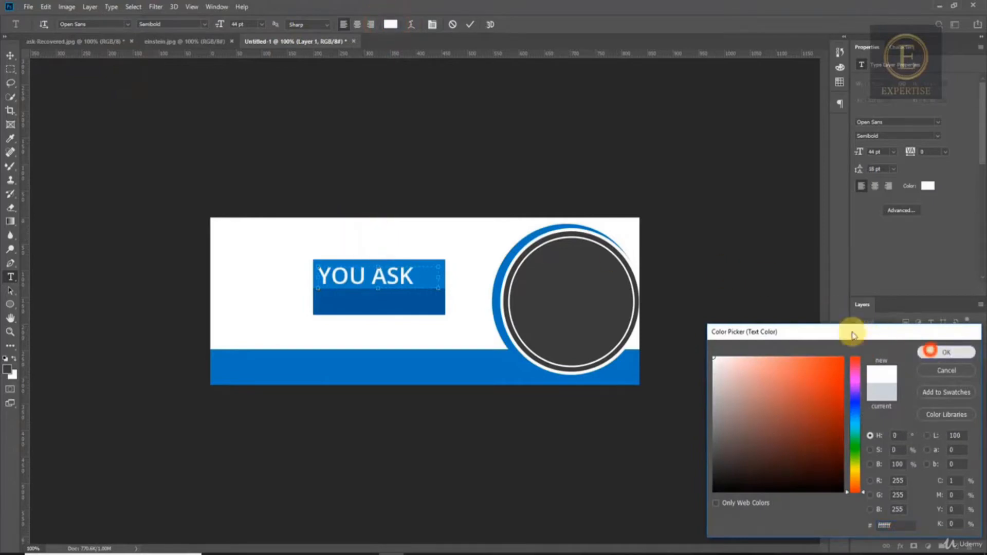
- Move the YOU ASK text right to X 228 px and up to Y 86 px within the light blue rectangle
click(10, 55)
key(shift+Right)
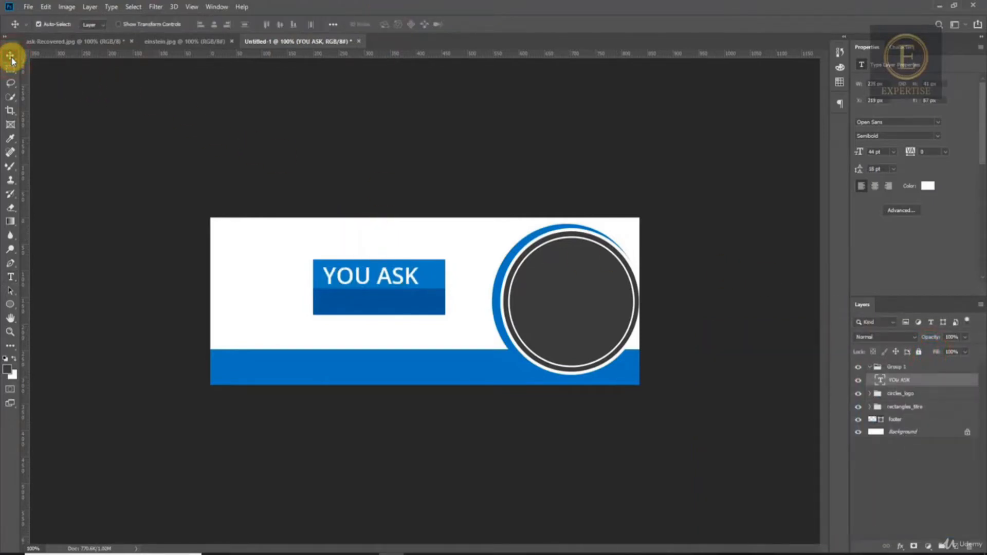
key(Right)
key(Right)
key(Right)
key(Right)
key(Right)
key(Right)
key(Right)
key(Right)
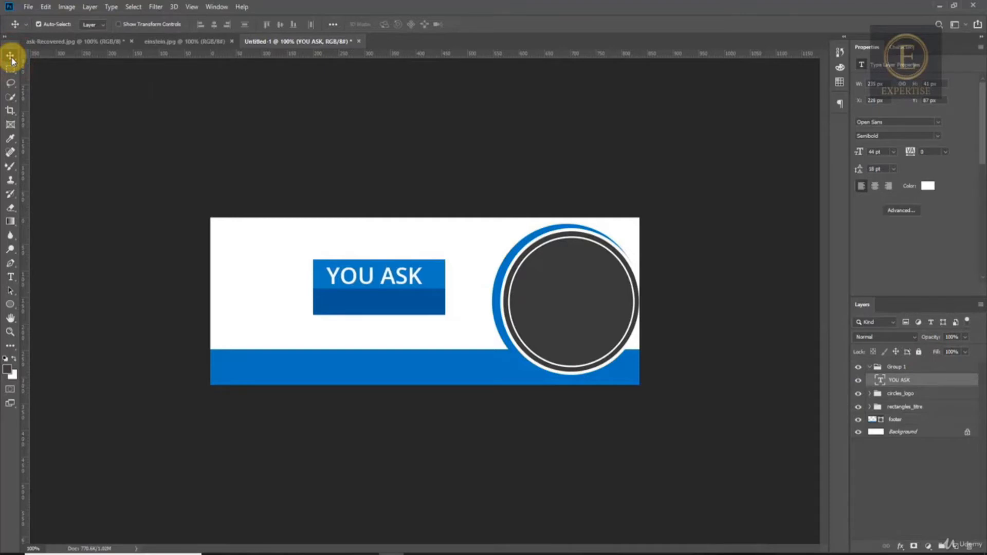
key(Right)
key(Up)
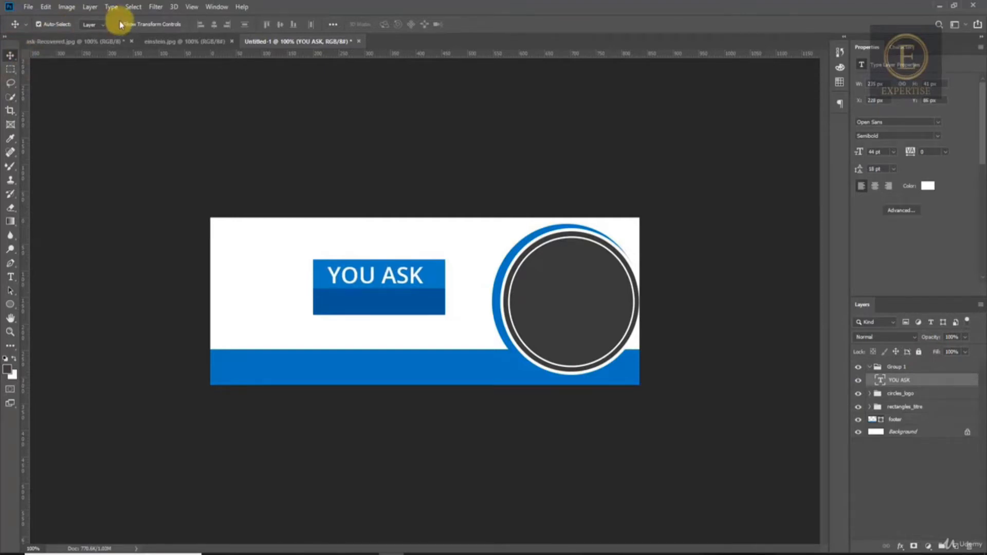
- Check the wording in ask-Recovered.jpg, and in Untitled-1 extend the YOU ASK text to "YOU ASK ?"
click(98, 42)
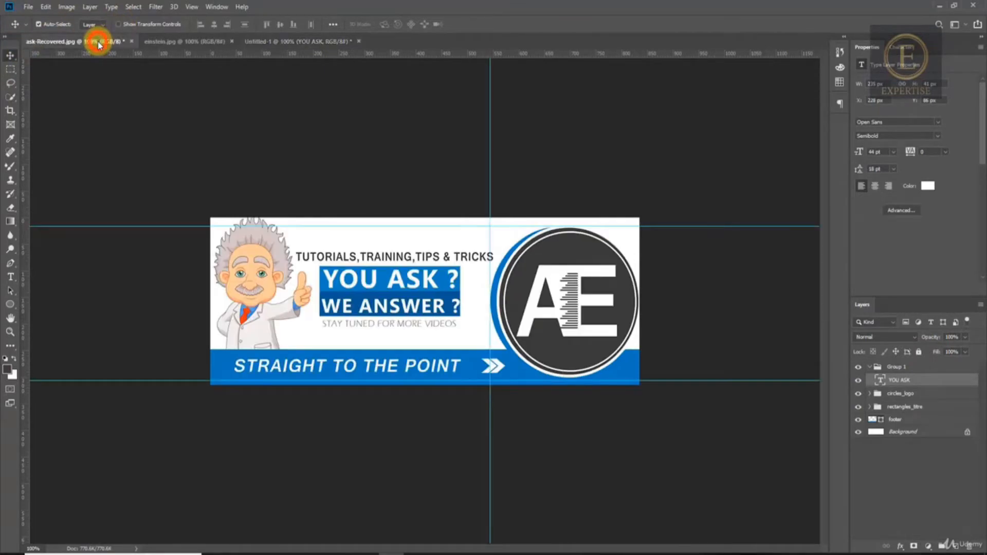
click(276, 45)
key(t)
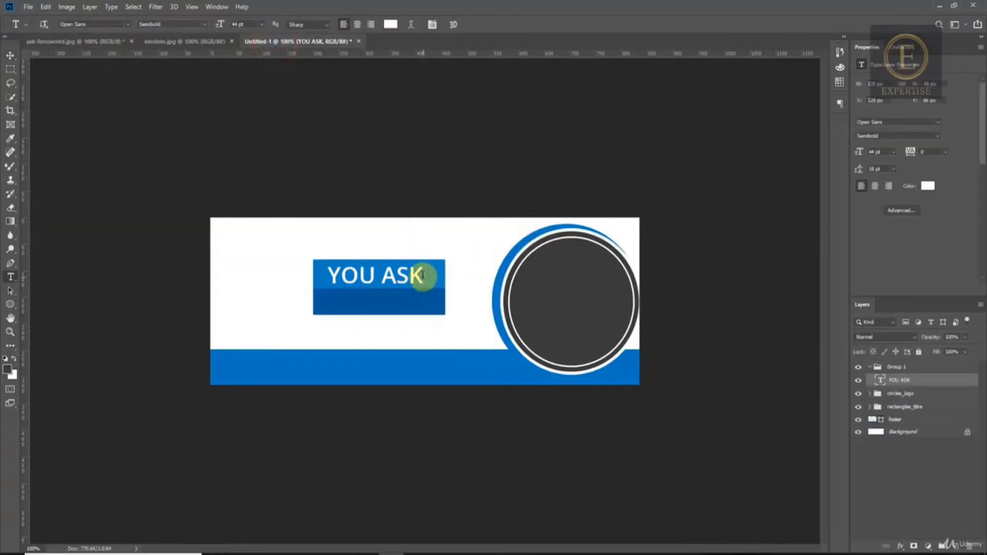
click(419, 275)
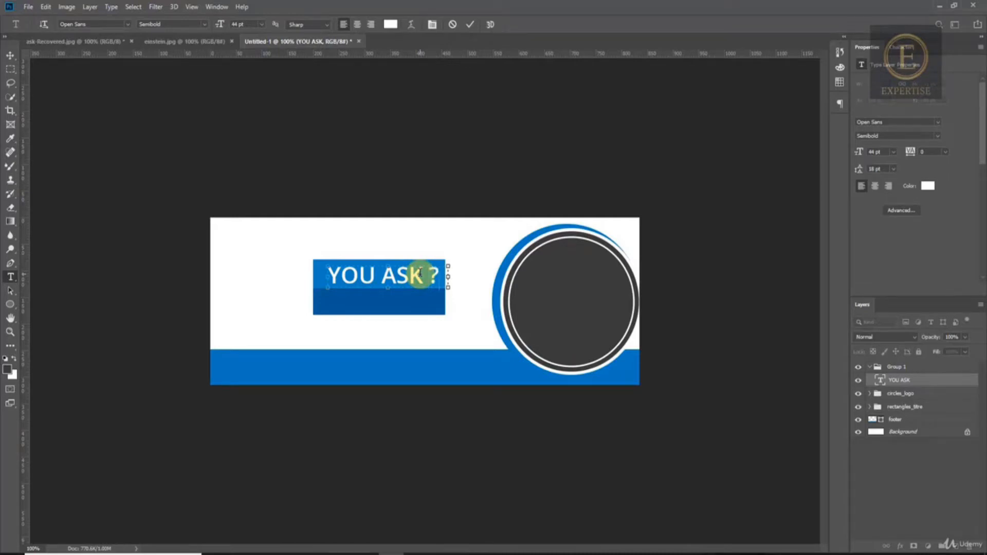
- Move the YOU ASK ? text left to X 224 px
click(9, 55)
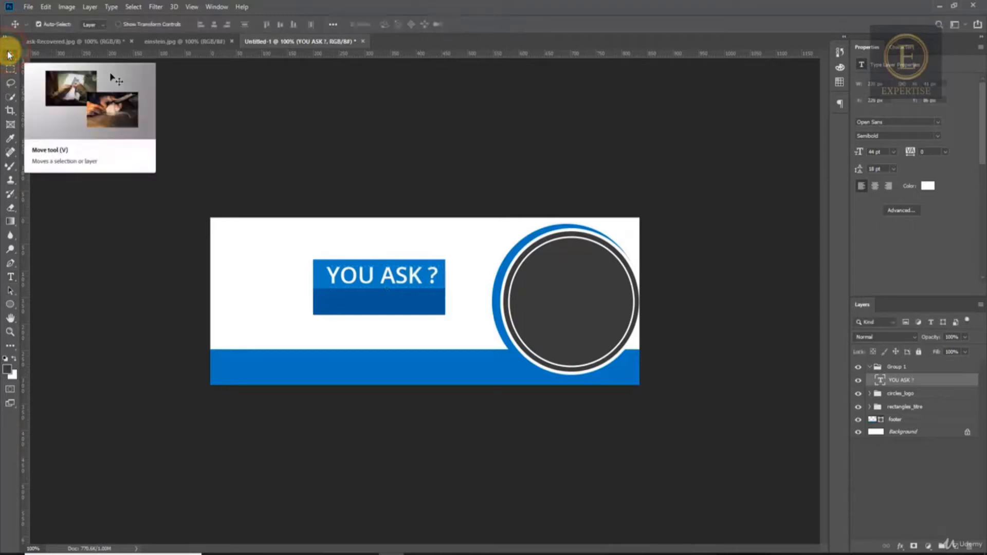
key(Left)
key(Left)
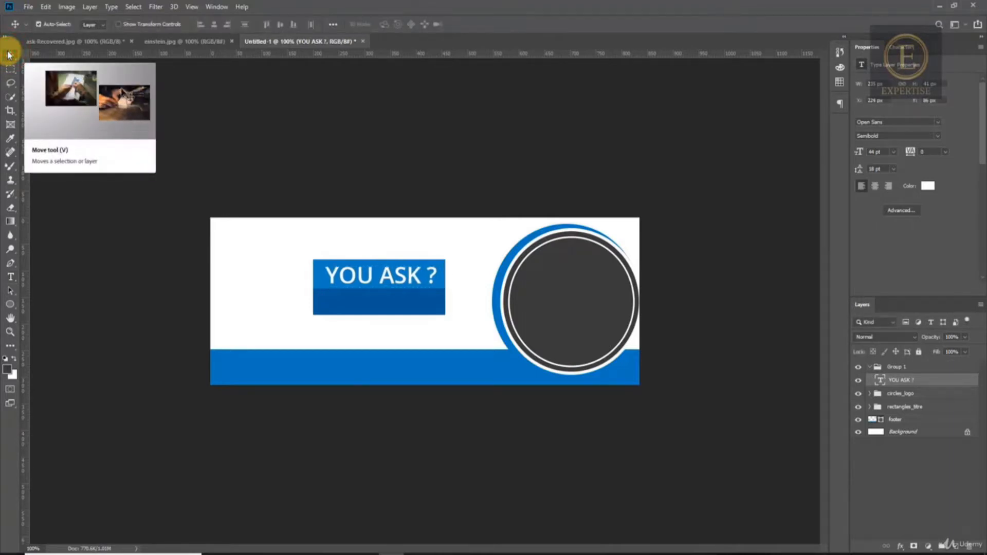
- Duplicate the YOU ASK ? layer in Untitled-1 under the name "We answer !"
right_click(925, 379)
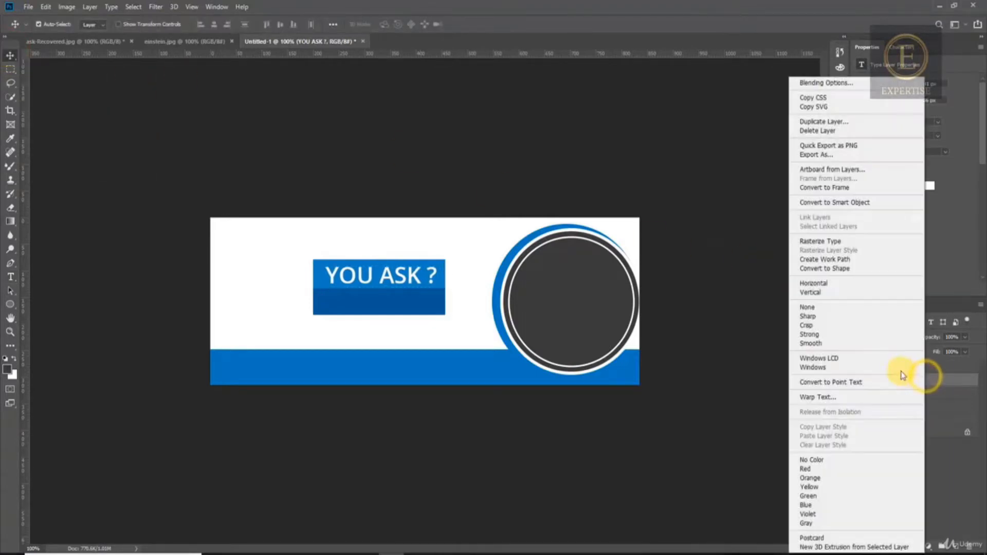
click(835, 122)
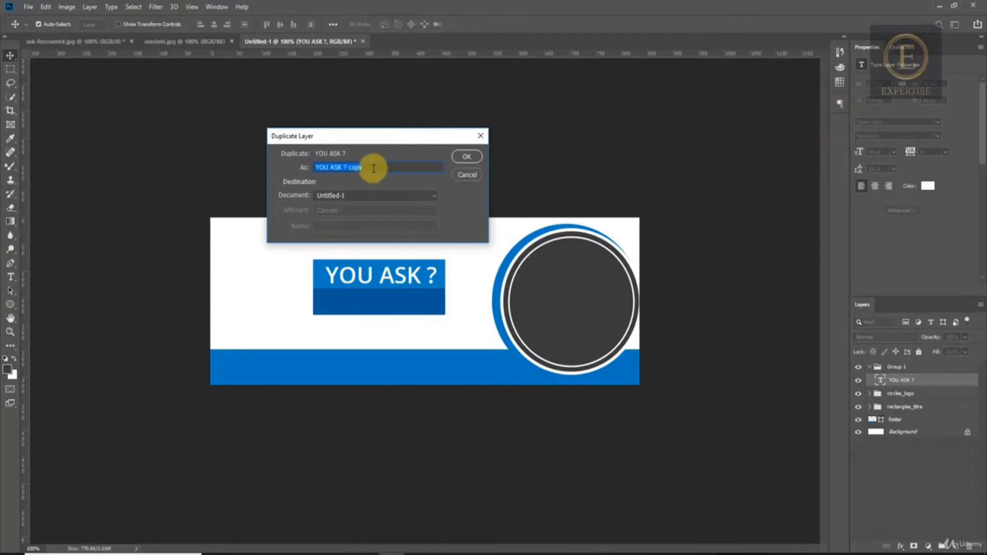
drag(377, 168, 308, 165)
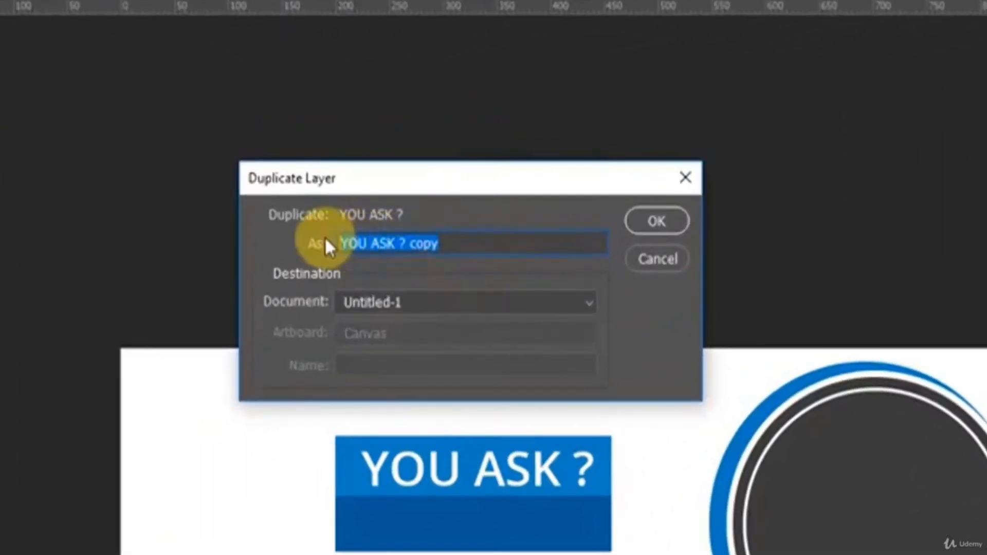
text(We)
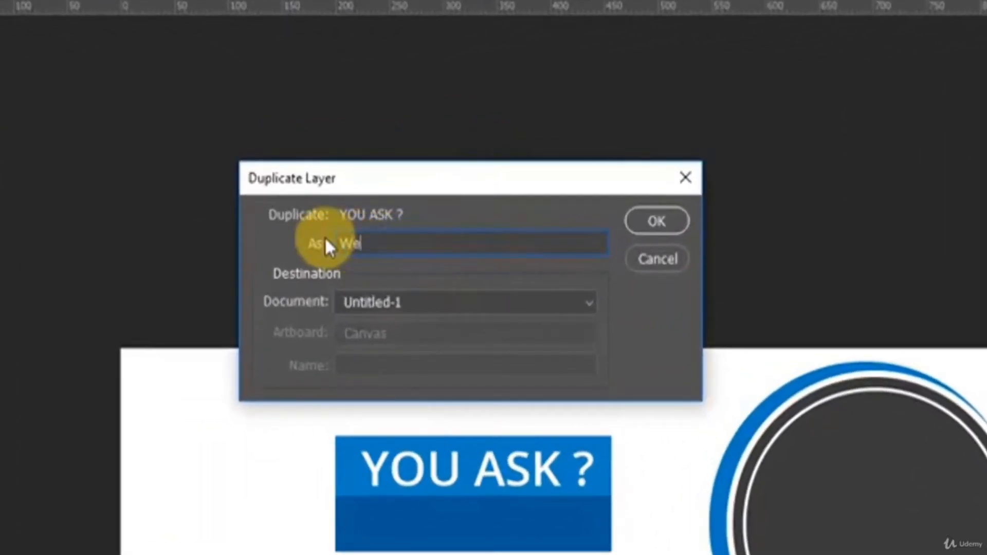
text( answer !)
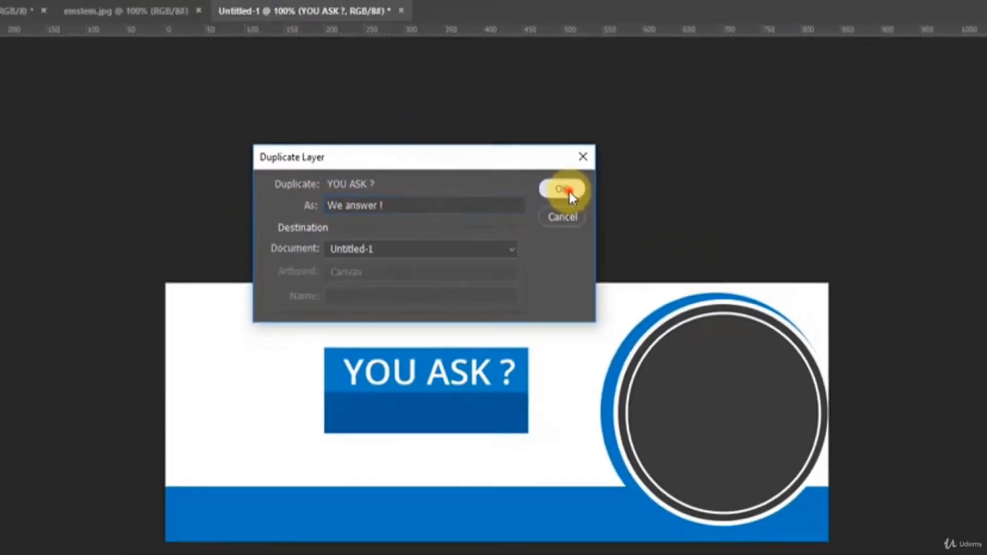
click(656, 221)
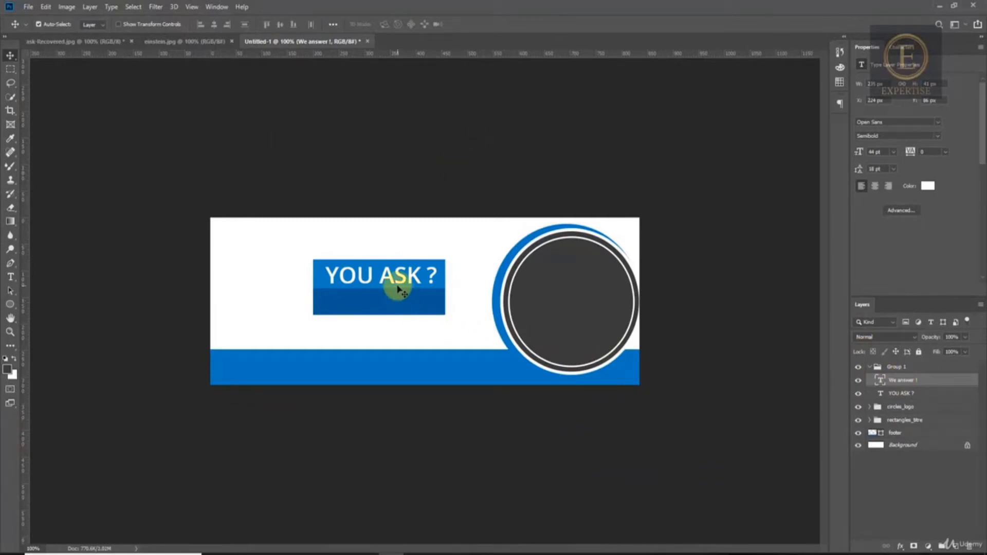
- Move the We answer ! layer 50 px down onto the dark blue rectangle
key(shift+Down)
key(shift+Down)
key(shift+Down)
key(shift+Down)
key(shift+Down)
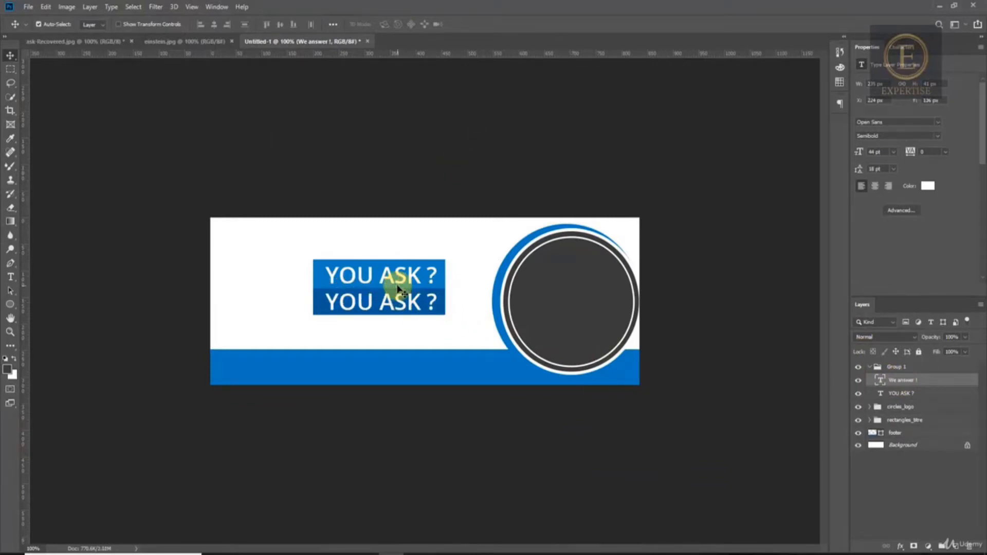
- Replace the lower line's text with "We answer" and widen its text box to about 255 px
key(t)
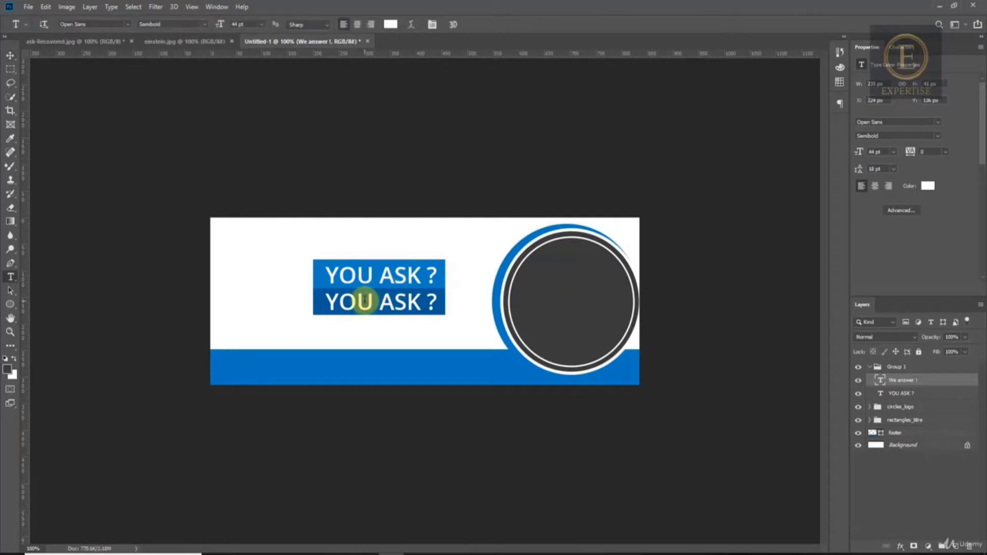
triple_click(362, 302)
click(364, 301)
text(We answer)
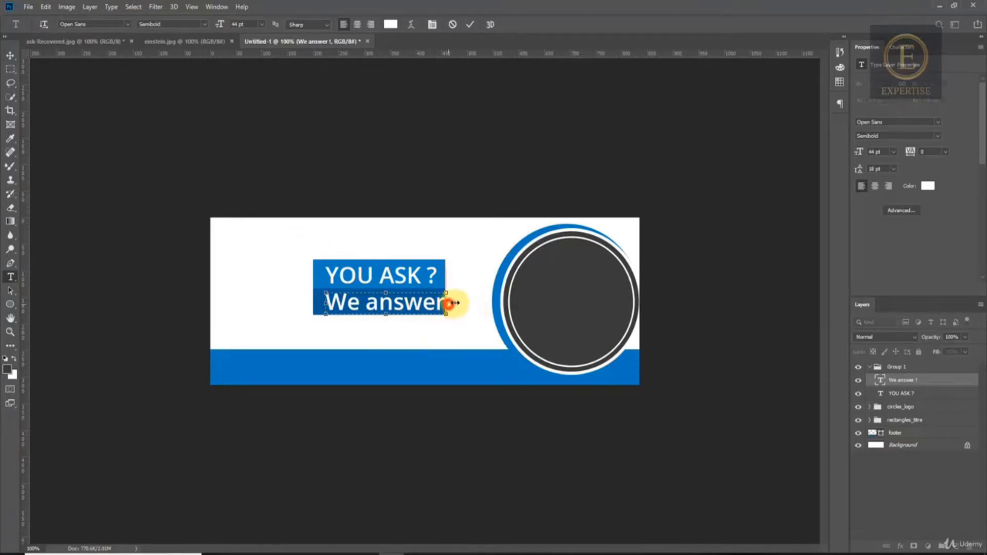
drag(449, 303, 456, 303)
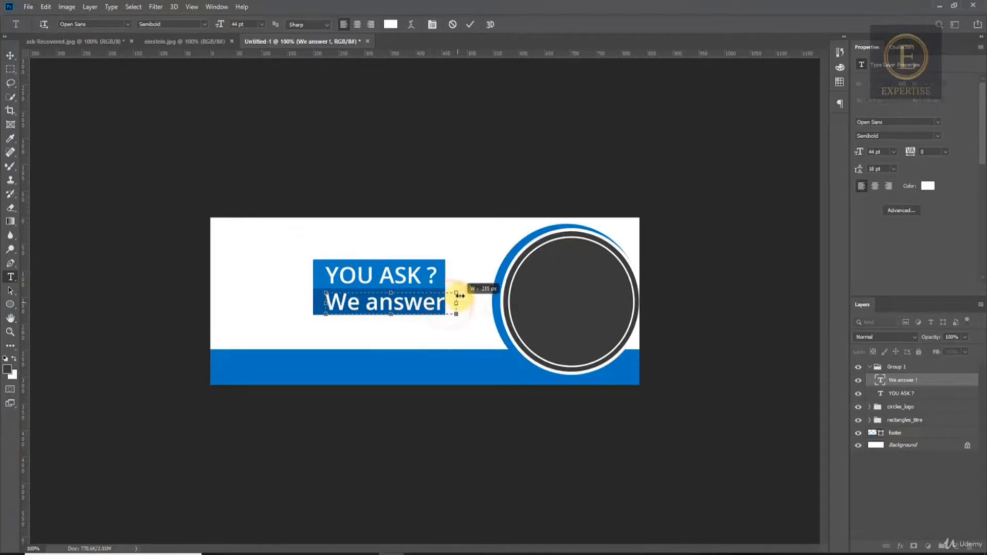
- Move the We answer text left to X 210 px within the dark blue rectangle
click(12, 57)
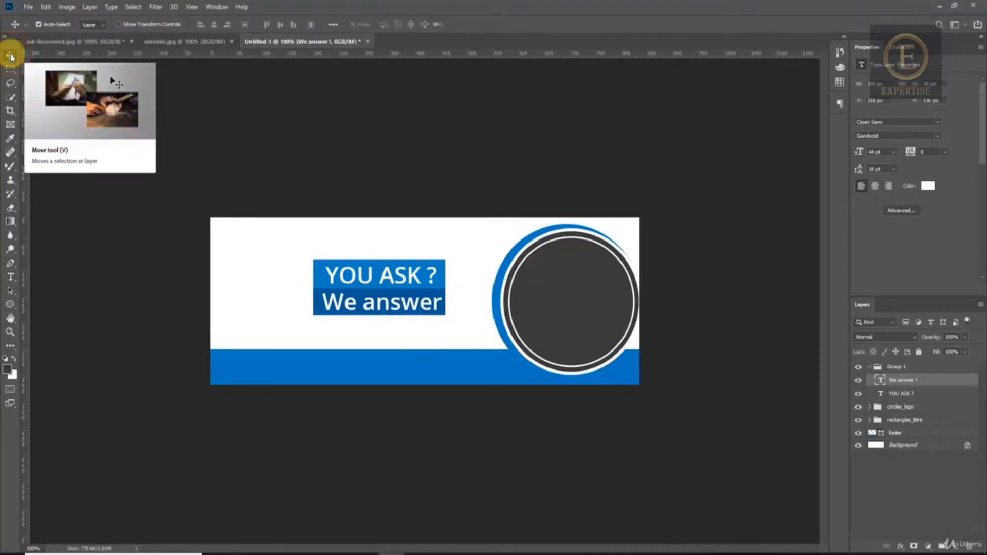
key(Left)
key(Left)
key(Left)
key(Left)
key(Left)
key(Left)
key(Left)
key(Left)
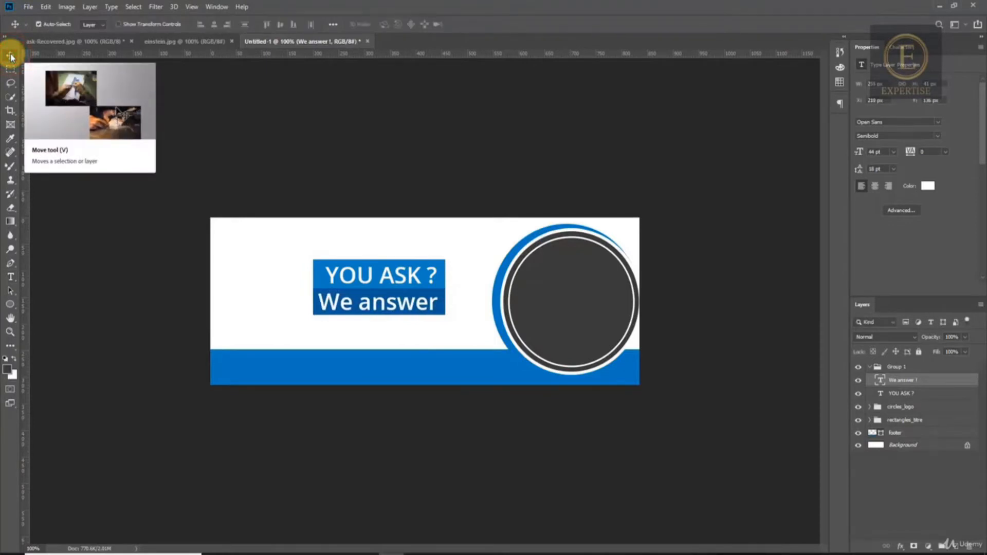
- Rework the lower title line to read "We answer !" and enlarge its text box to about 268 px wide
key(t)
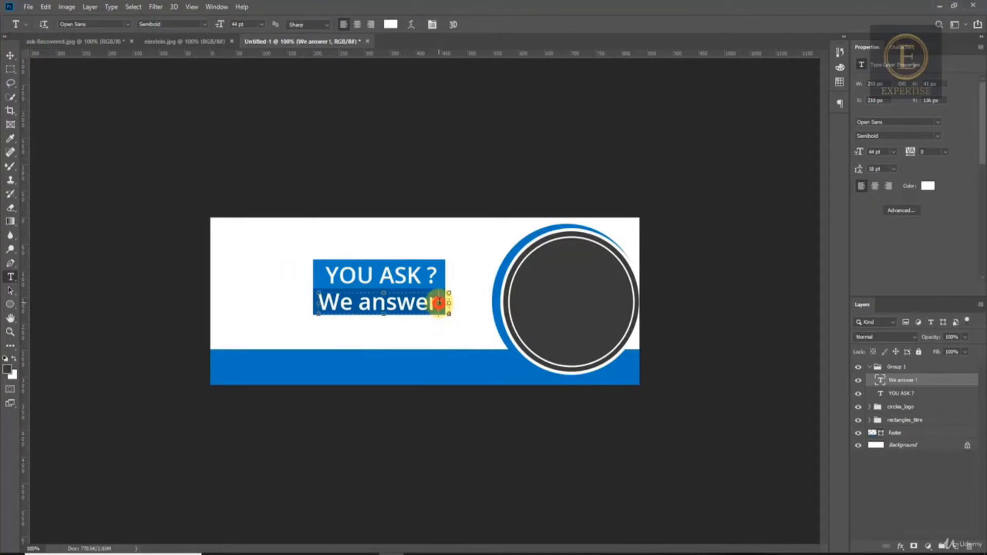
drag(438, 302, 445, 302)
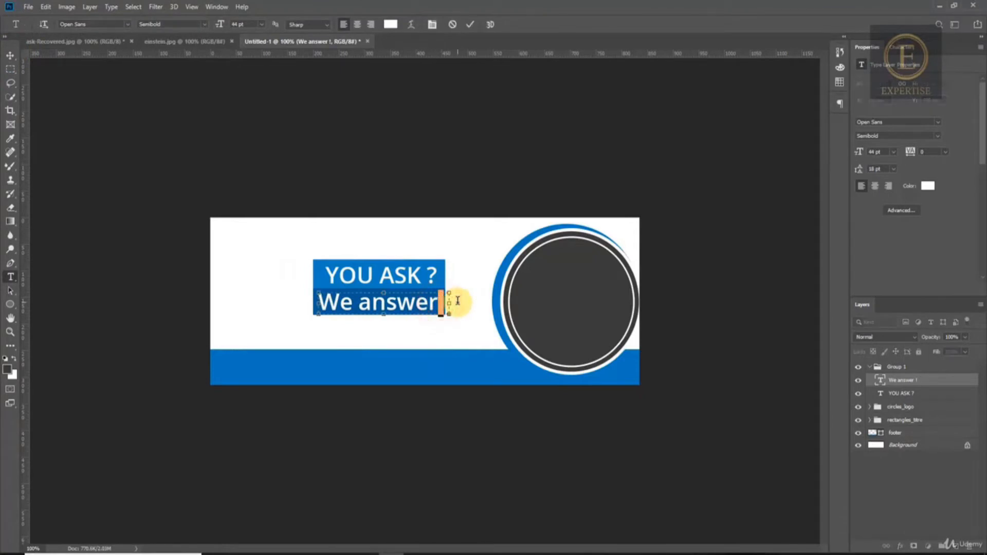
key(BackSpace)
key(BackSpace)
key(BackSpace)
key(BackSpace)
key(BackSpace)
key(BackSpace)
key(BackSpace)
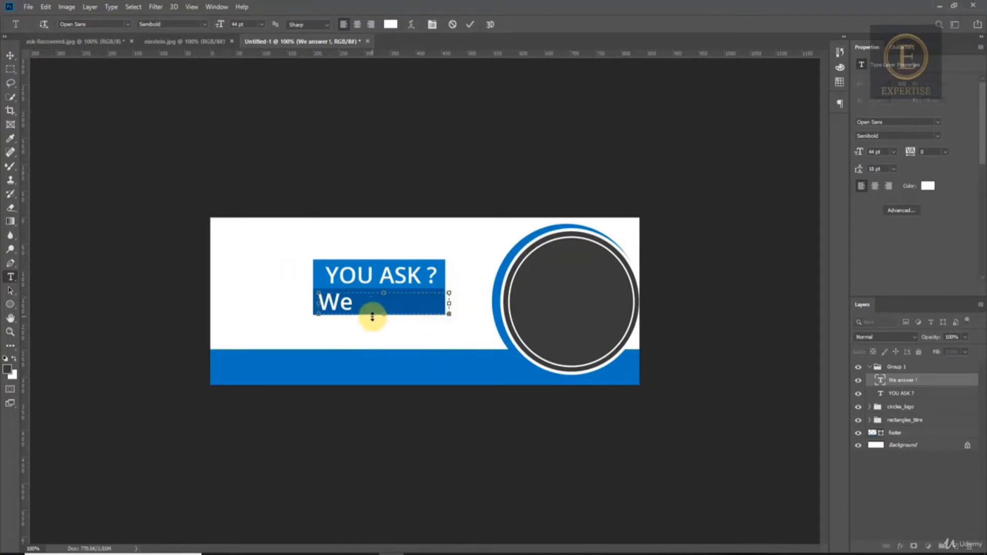
drag(383, 314, 386, 340)
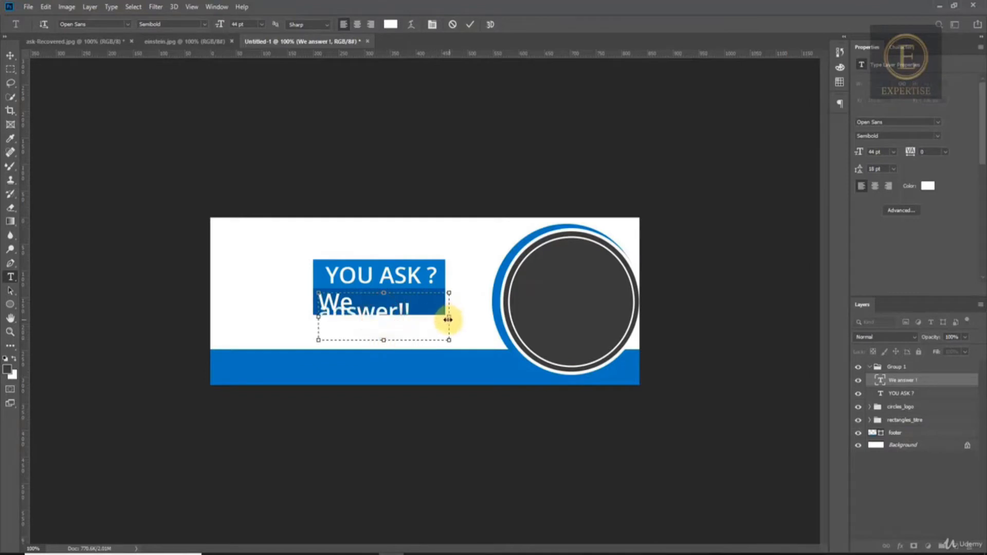
key(BackSpace)
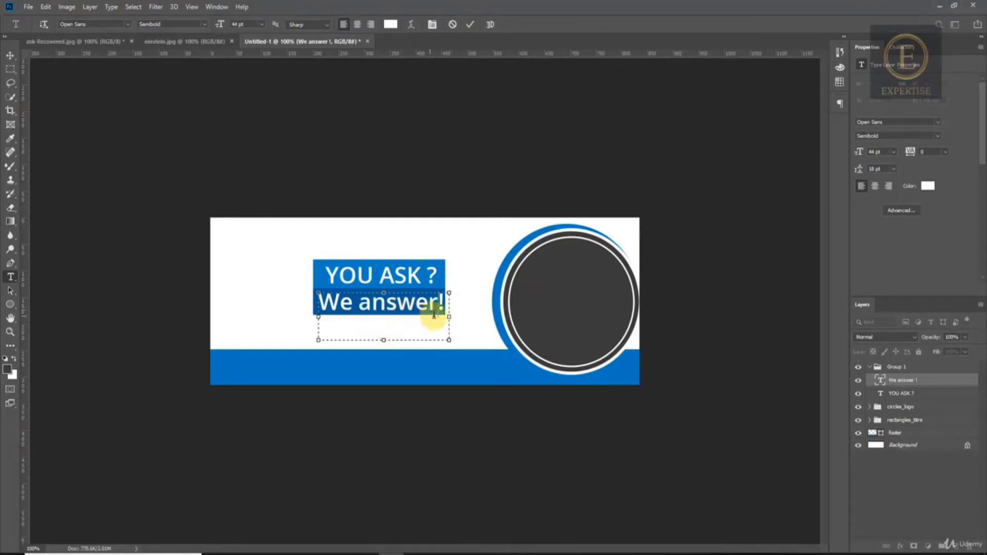
drag(448, 319, 455, 319)
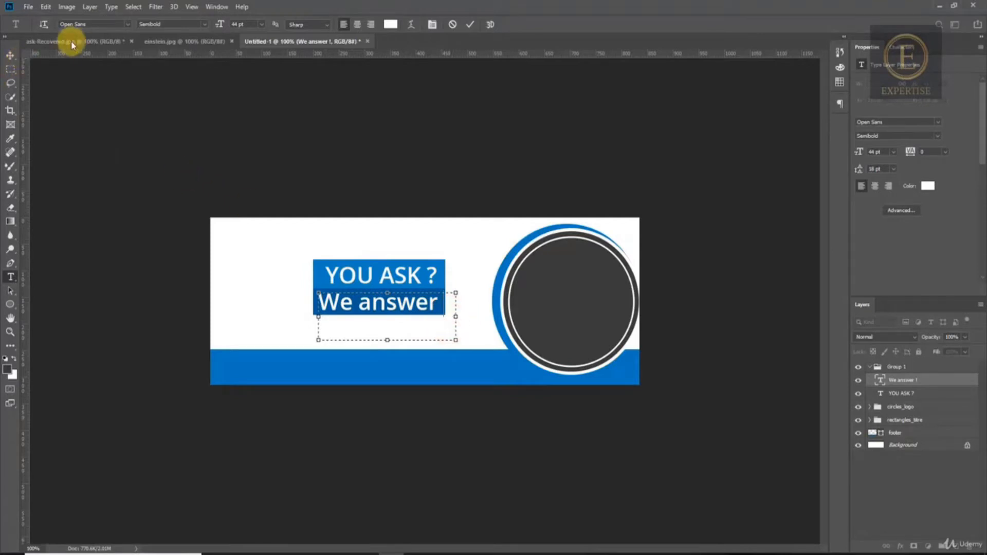
click(12, 55)
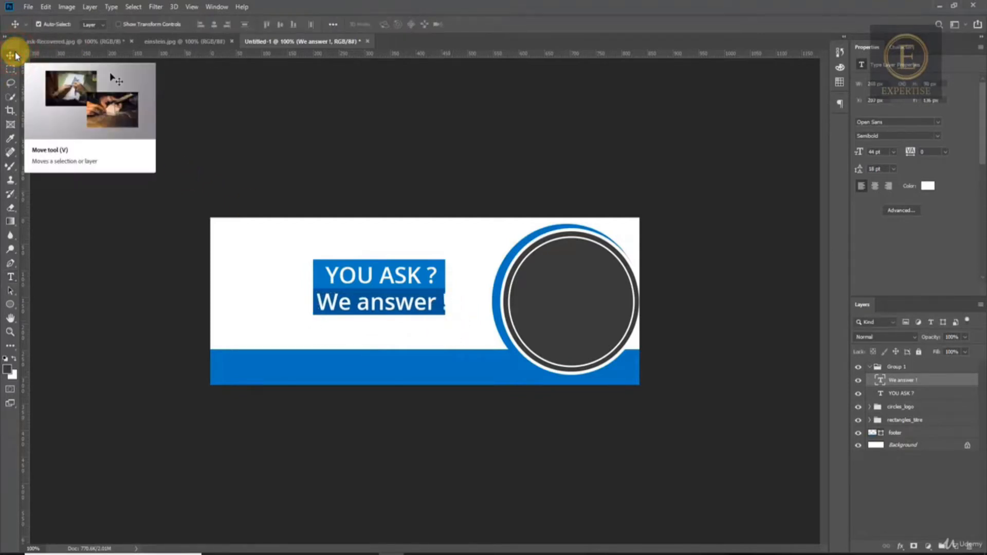
- Widen the rectangles_titre group to about 277 px by extending its right edge past the exclamation mark
click(902, 422)
key(ctrl+t)
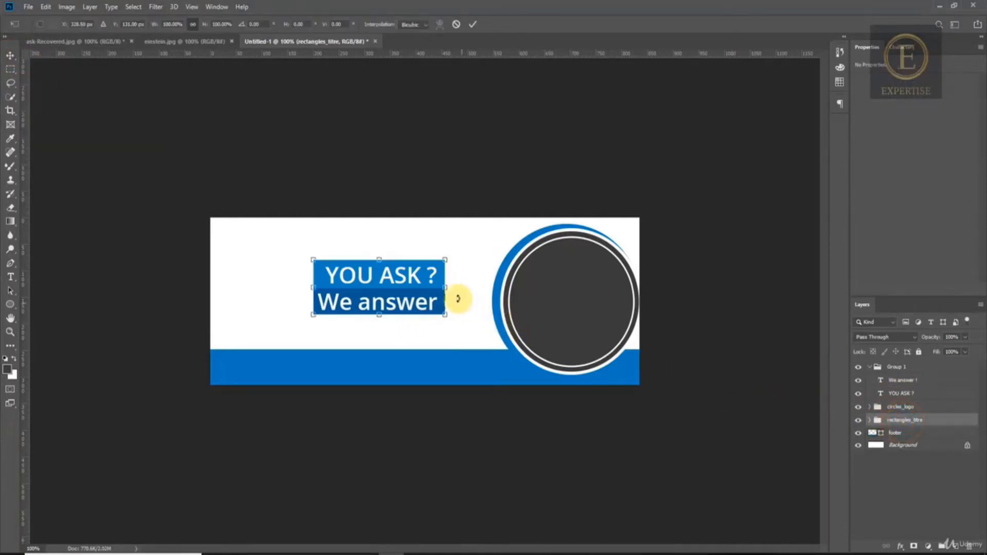
drag(447, 289, 462, 287)
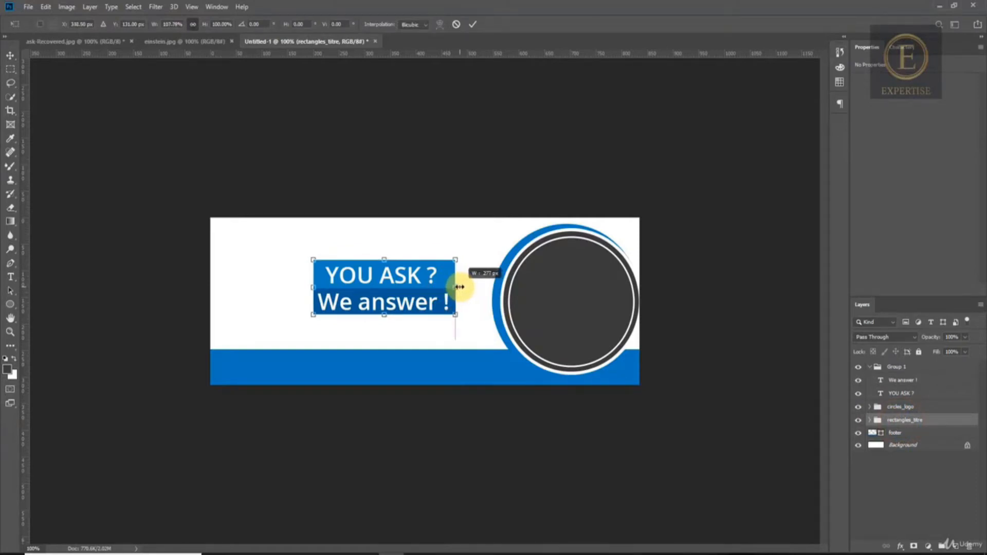
drag(459, 287, 460, 287)
key(Return)
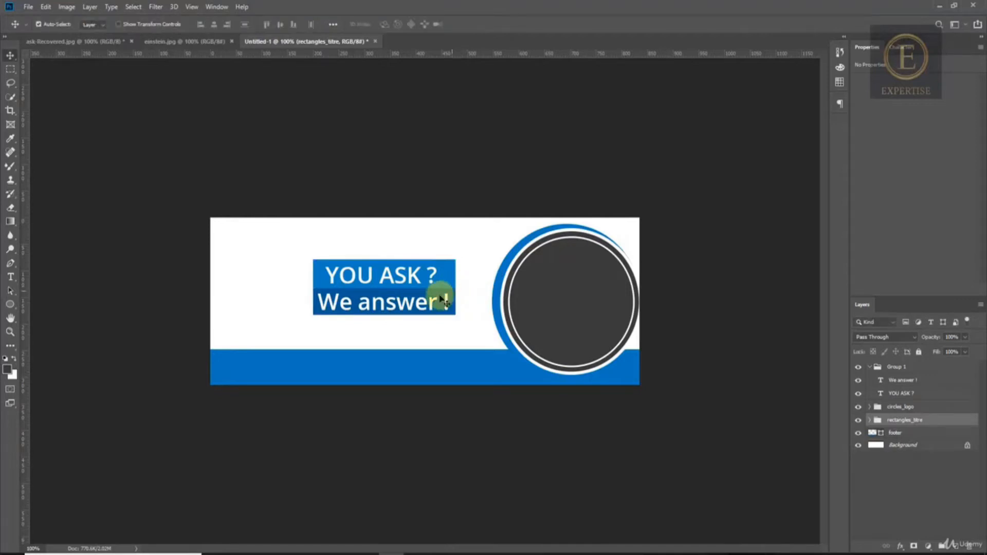
- Nudge the We answer ! text right to X 212 px within the dark blue rectangle
click(413, 304)
key(Right)
key(Right)
key(Right)
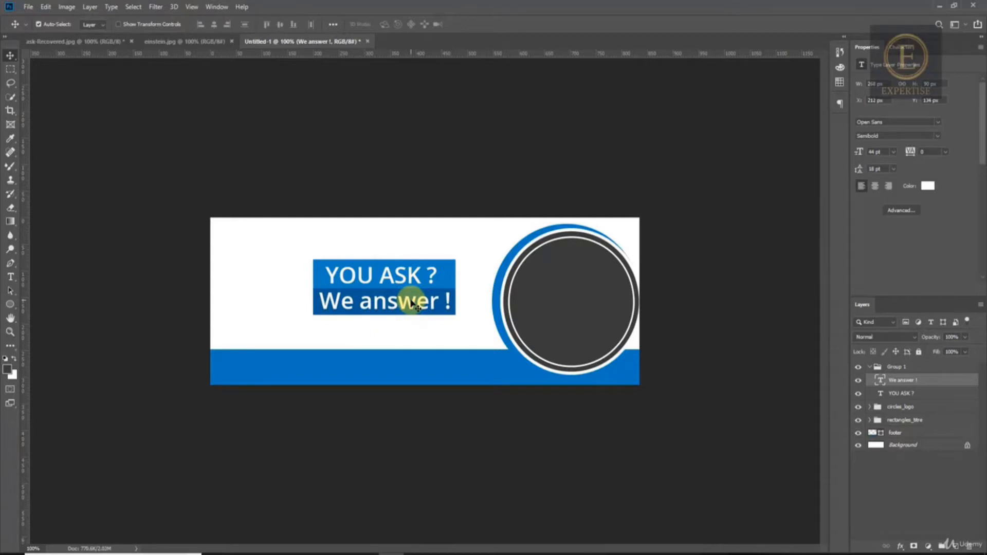
- Check the ask-Recovered reference, then add a new text layer in Untitled-1 with a box about 480 px wide above the blue title boxes
click(87, 48)
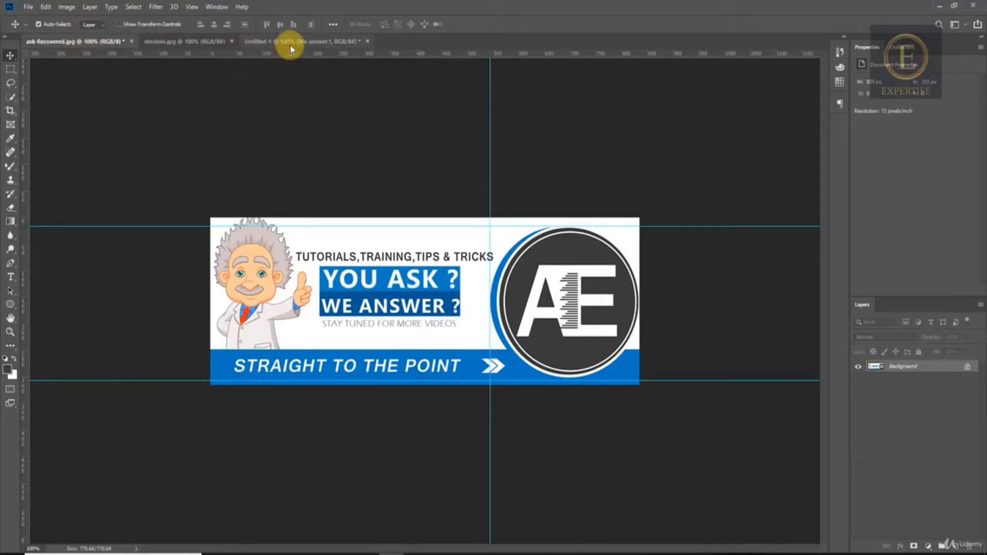
click(289, 45)
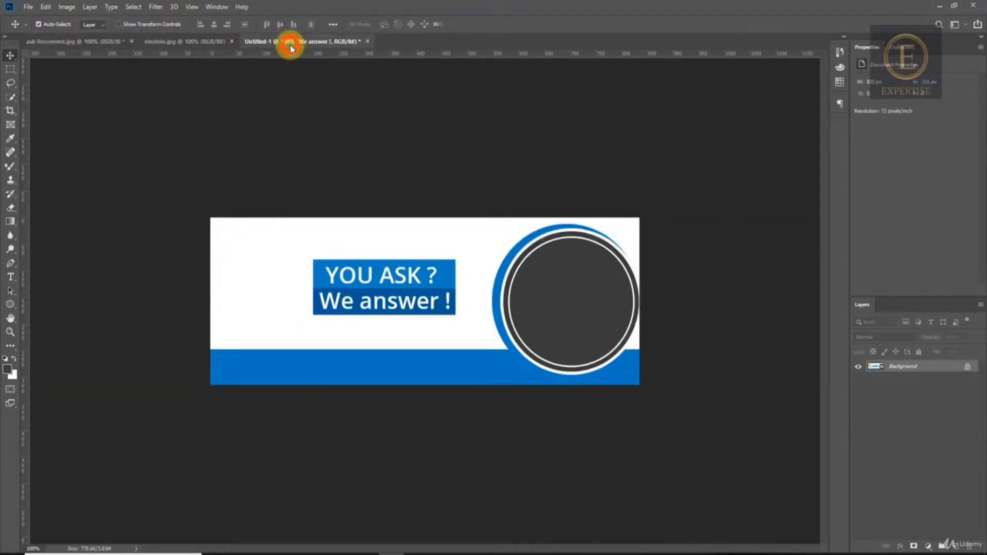
click(954, 547)
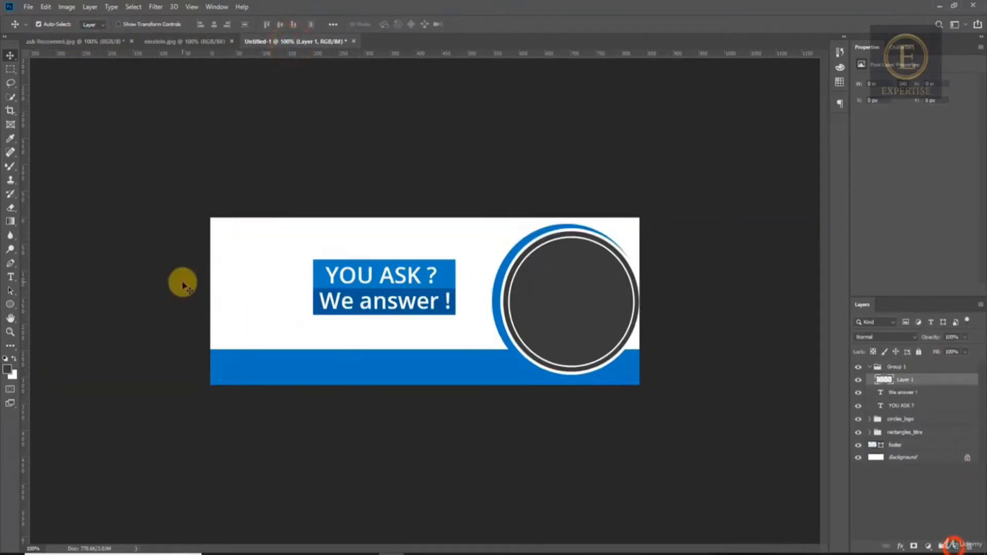
key(t)
drag(255, 238, 502, 254)
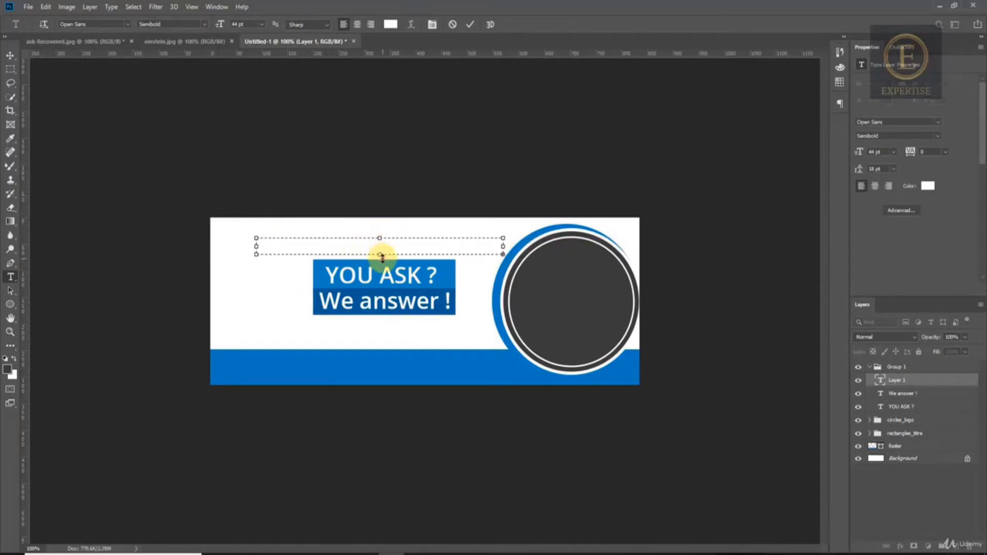
drag(379, 255, 380, 303)
- Enter "Tutorials" in the new text box and colour it with the dark grey sampled from the logo circle
key(ctrl+a)
click(389, 25)
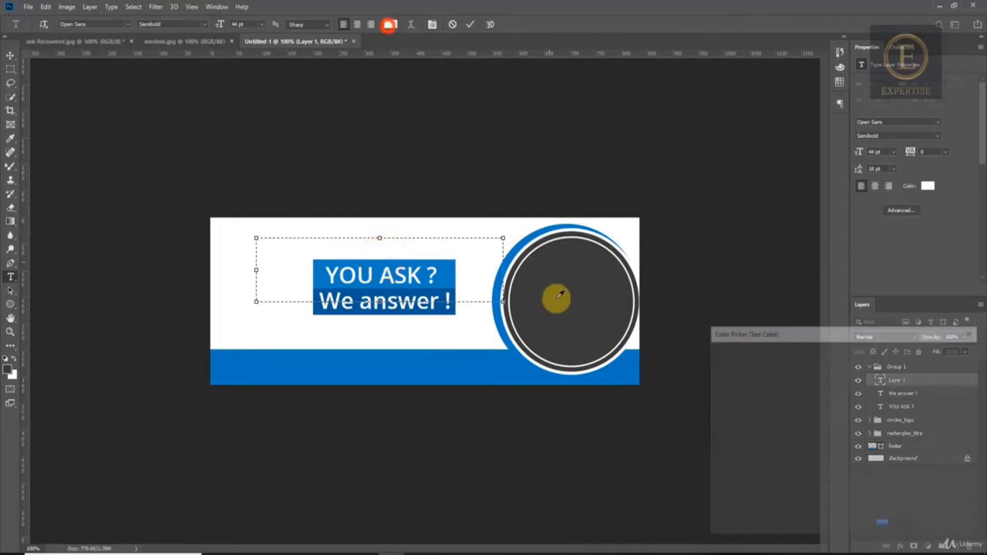
click(546, 287)
click(932, 360)
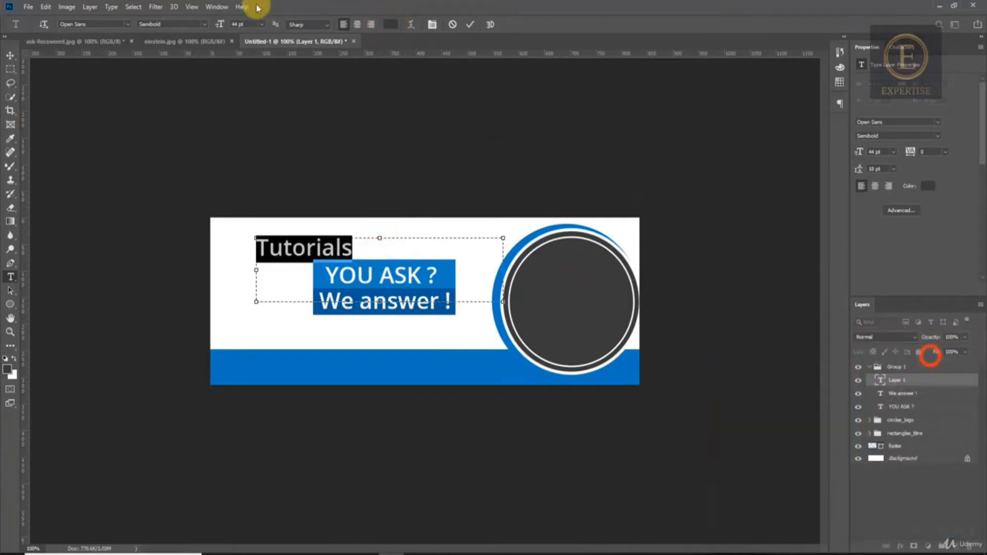
- Set the new line to 21 pt Open Sans Regular and complete it as "Tutorials, Training, Tips & Tricks"
drag(221, 23, 203, 26)
click(203, 24)
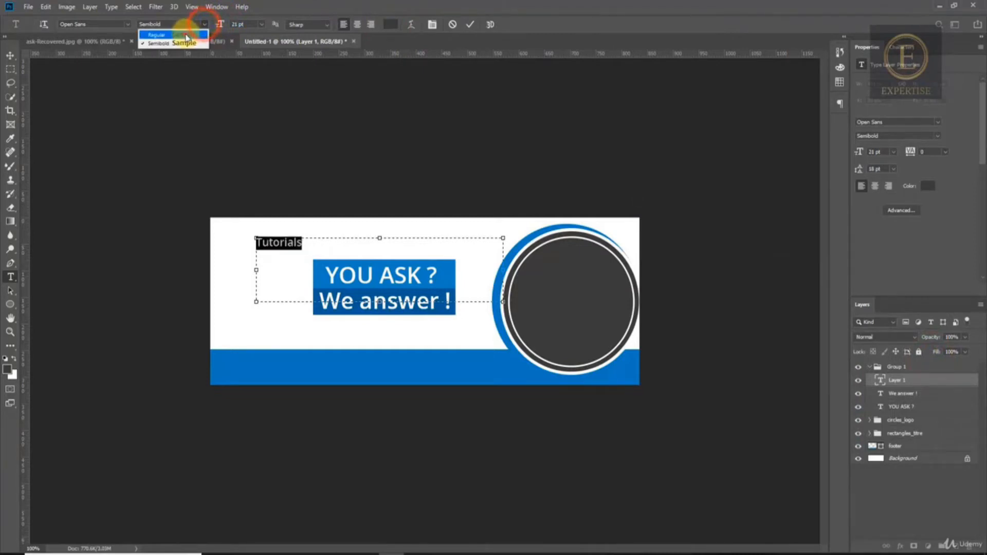
click(187, 36)
click(309, 243)
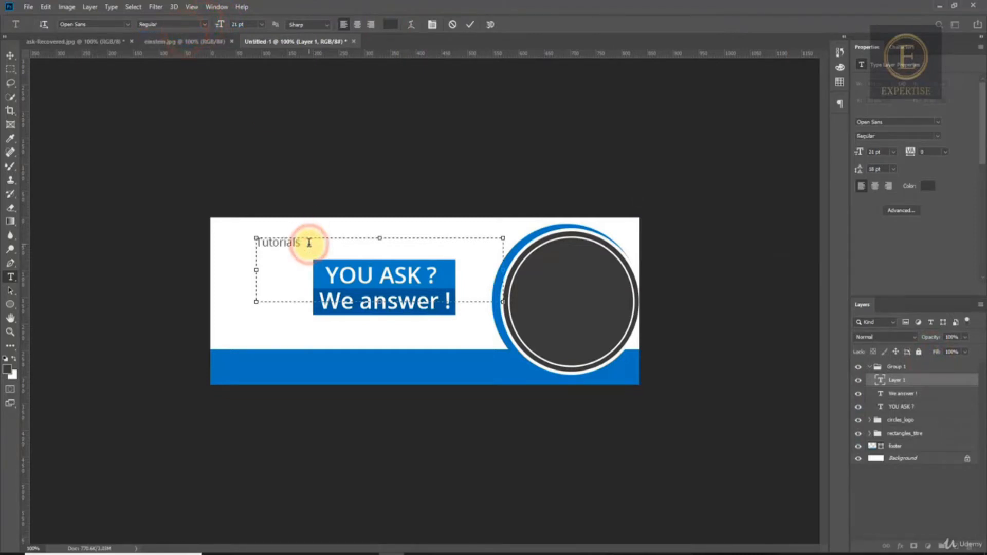
text(, Training, Tips & Tricks)
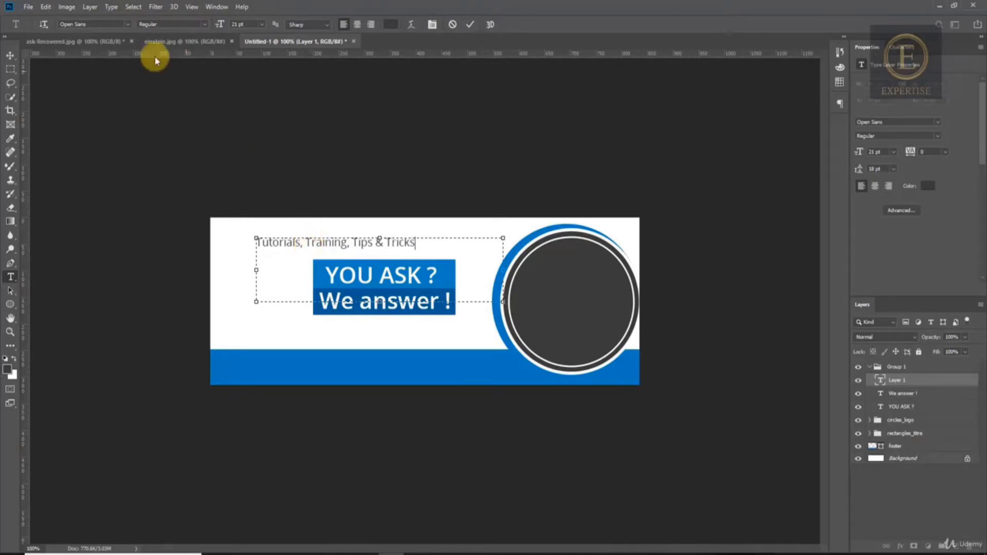
- Compare the tagline with the ask-Recovered reference and format the whole line as All Caps in Semibold
click(97, 41)
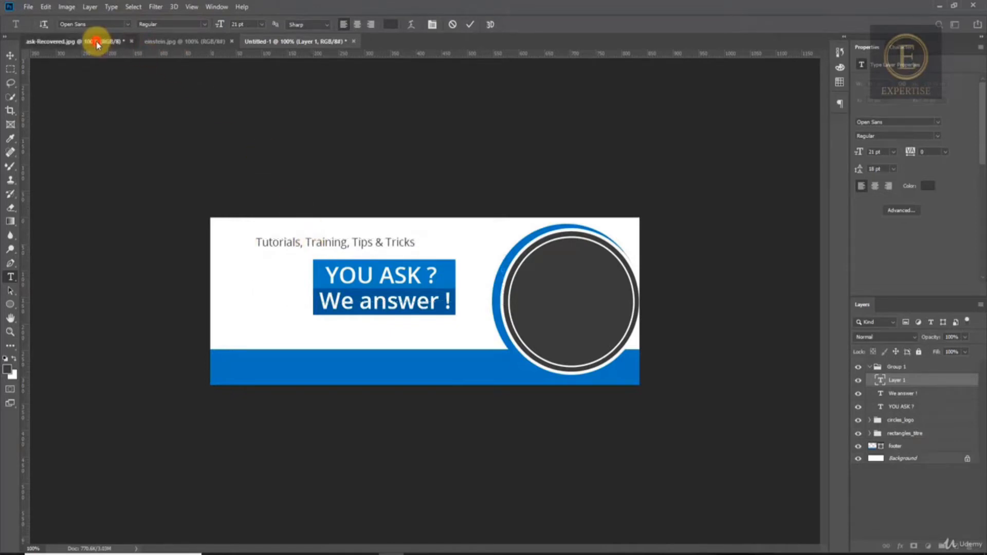
click(334, 42)
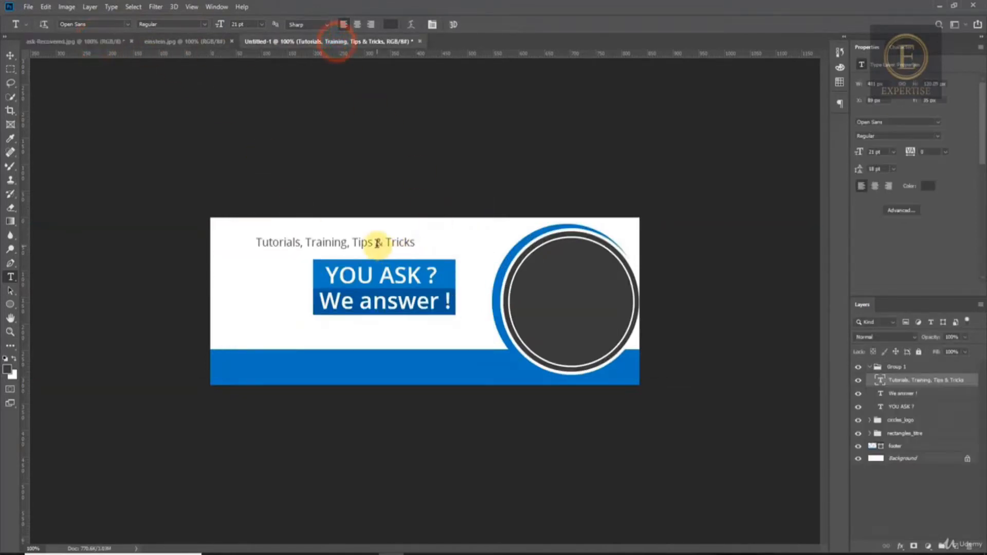
click(97, 42)
click(387, 43)
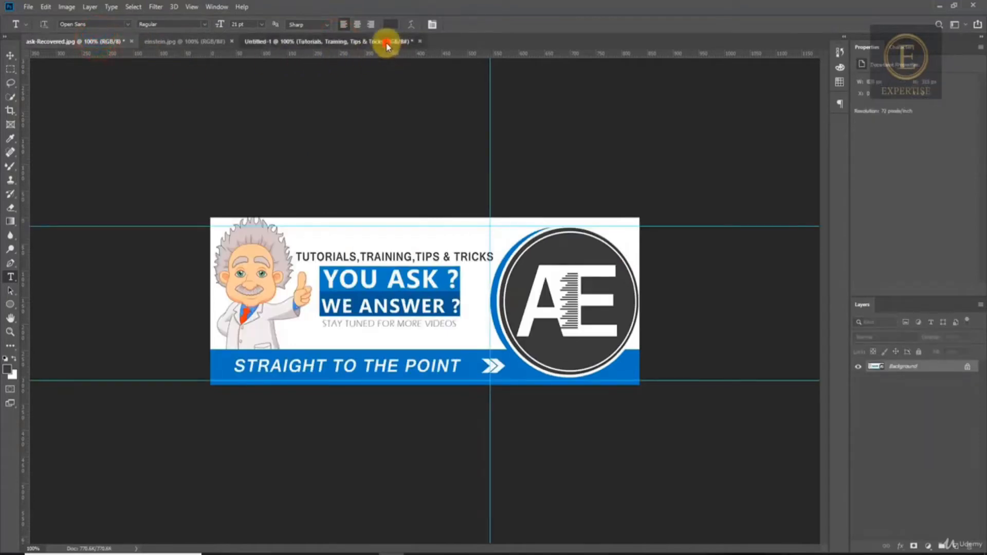
click(346, 241)
key(ctrl+a)
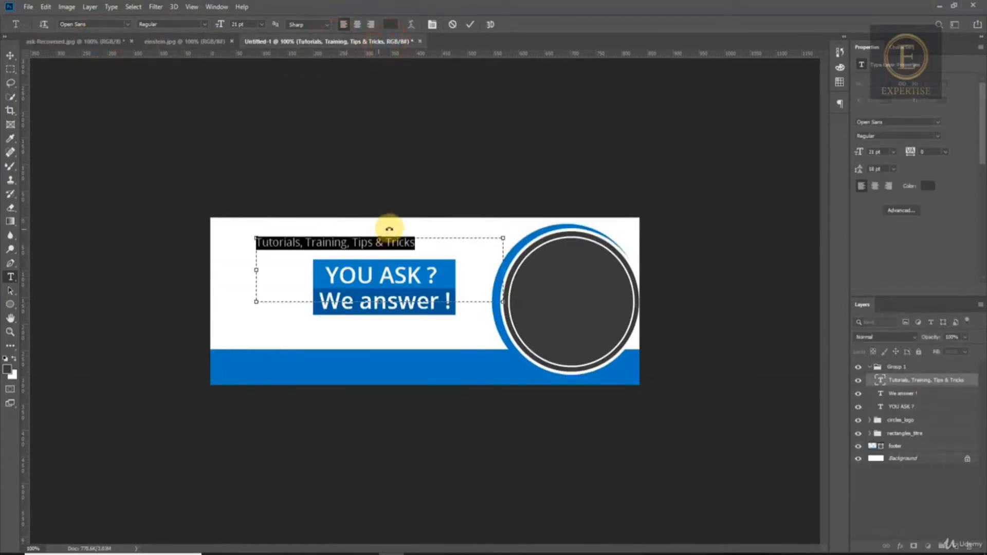
click(902, 47)
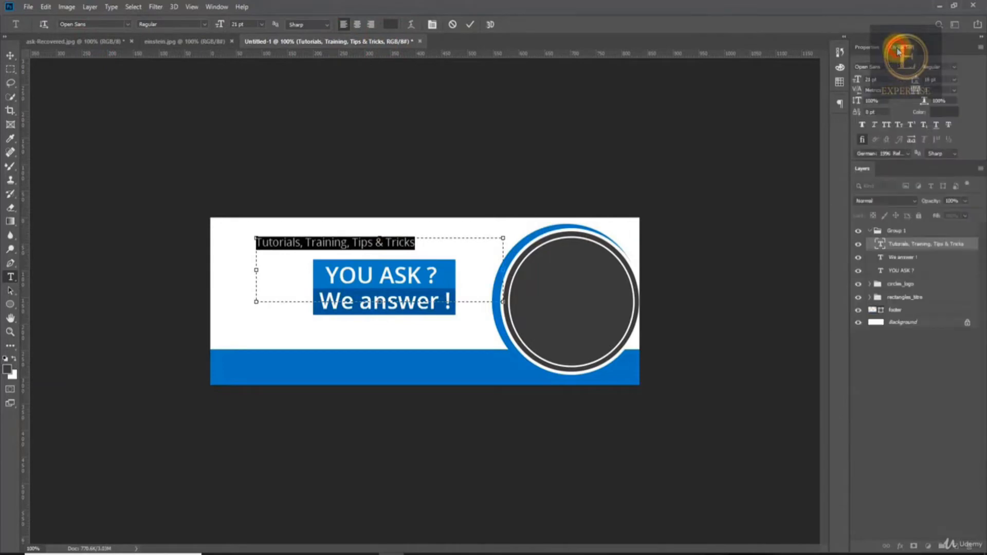
click(887, 124)
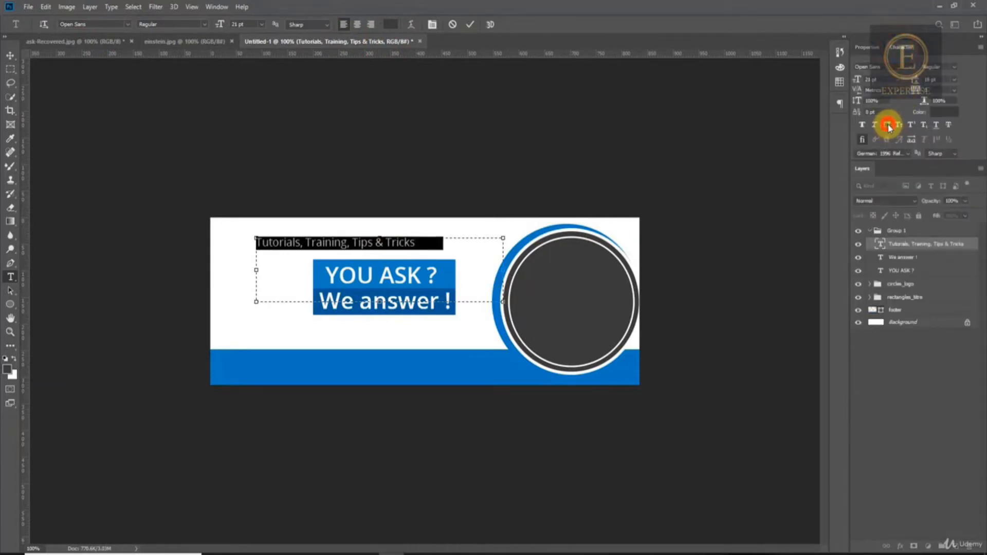
click(204, 25)
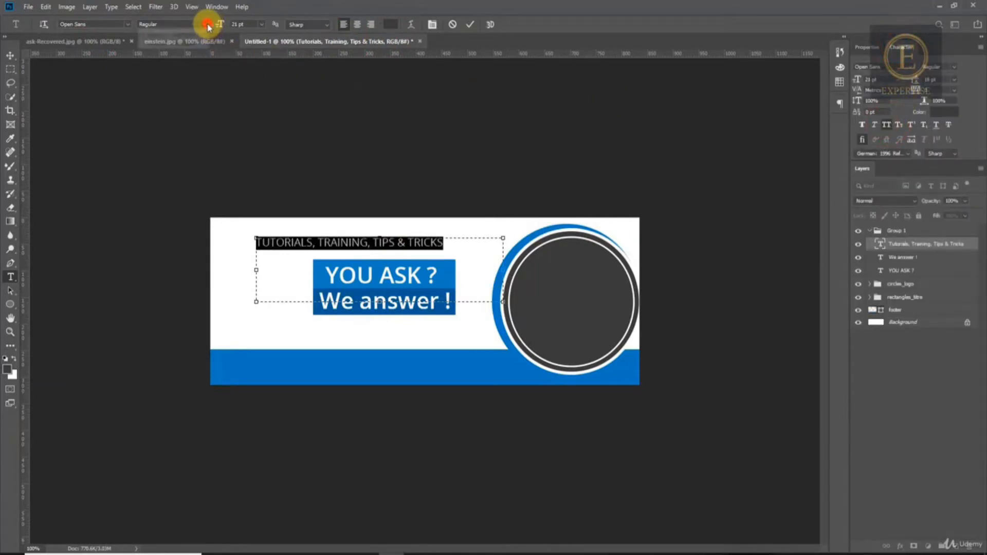
click(195, 43)
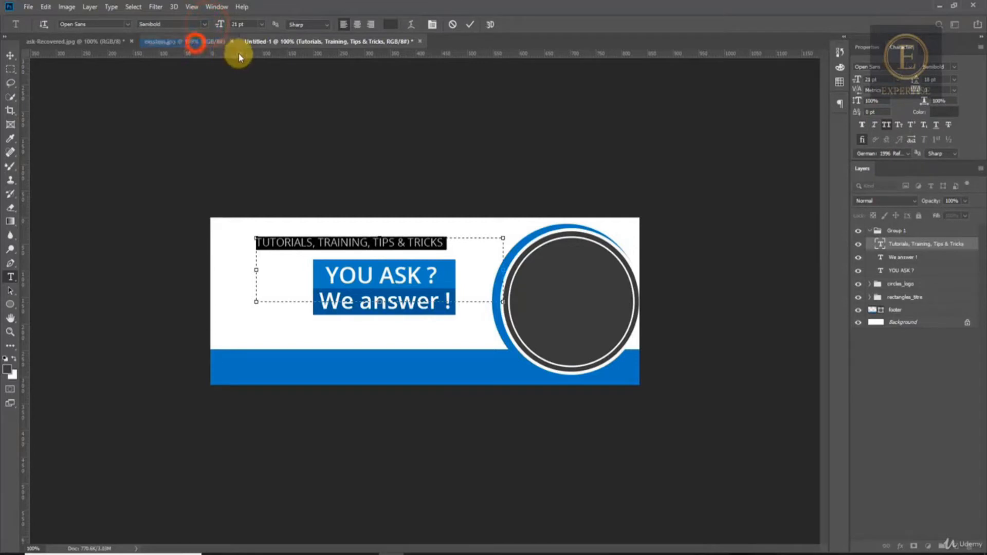
- Move the tagline about 70 px right and 10 px down so it sits just above the YOU ASK ? box
click(10, 55)
key(shift+Right)
key(shift+Right)
key(shift+Right)
key(shift+Right)
key(shift+Right)
key(shift+Right)
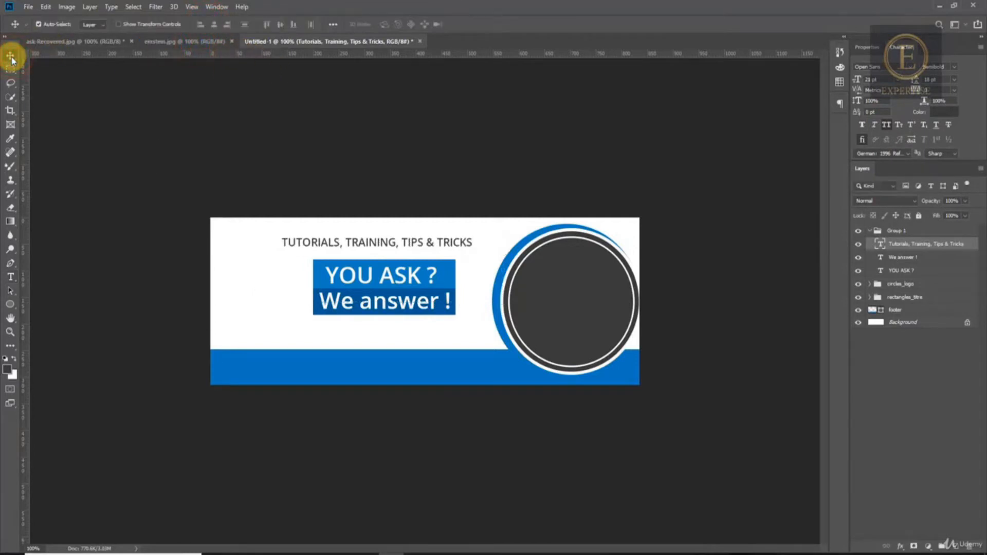
key(Right)
key(Right)
key(Right)
key(Right)
key(Right)
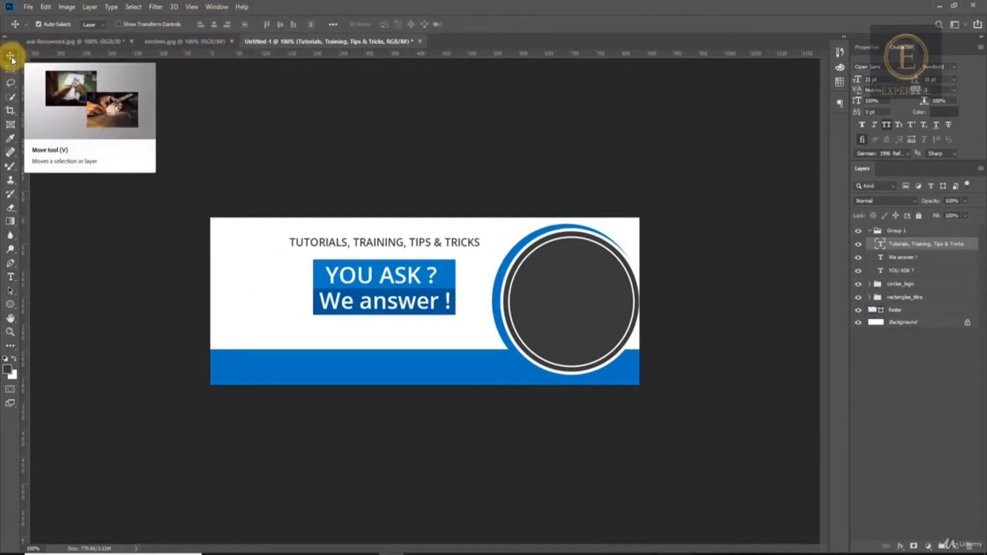
key(shift+Down)
key(Right)
key(Right)
key(Right)
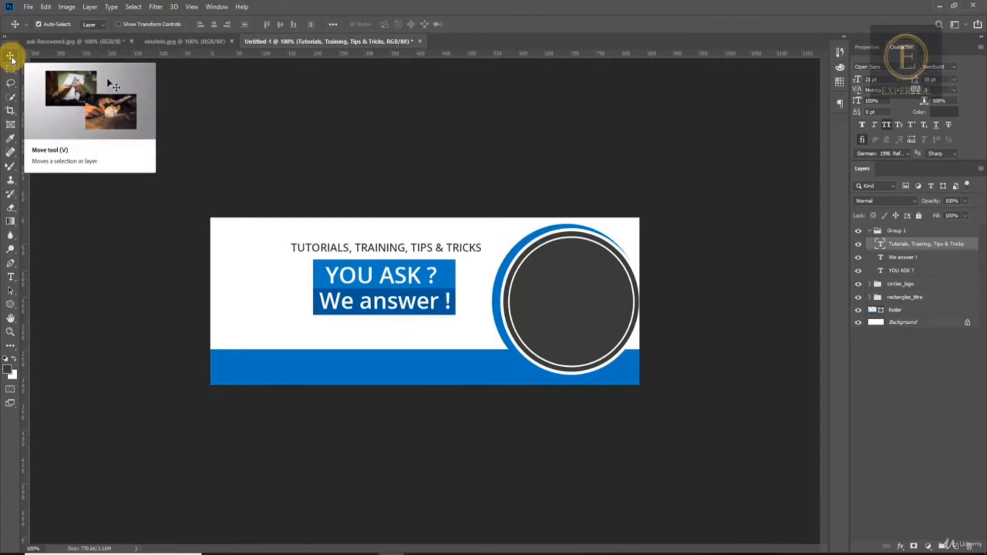
- Expand the rectangles_titre group and compare the title area's layout with the ask-Recovered reference
key(m)
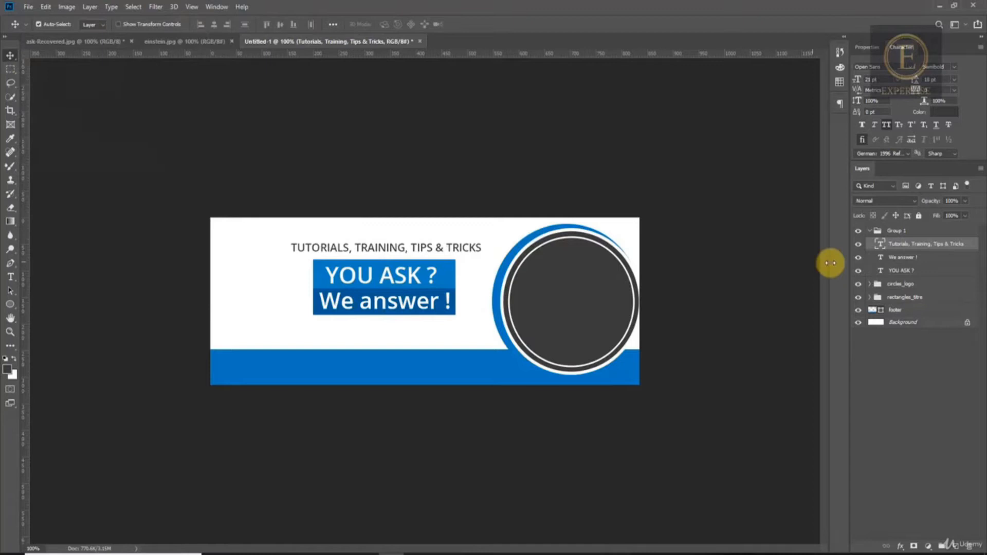
click(869, 297)
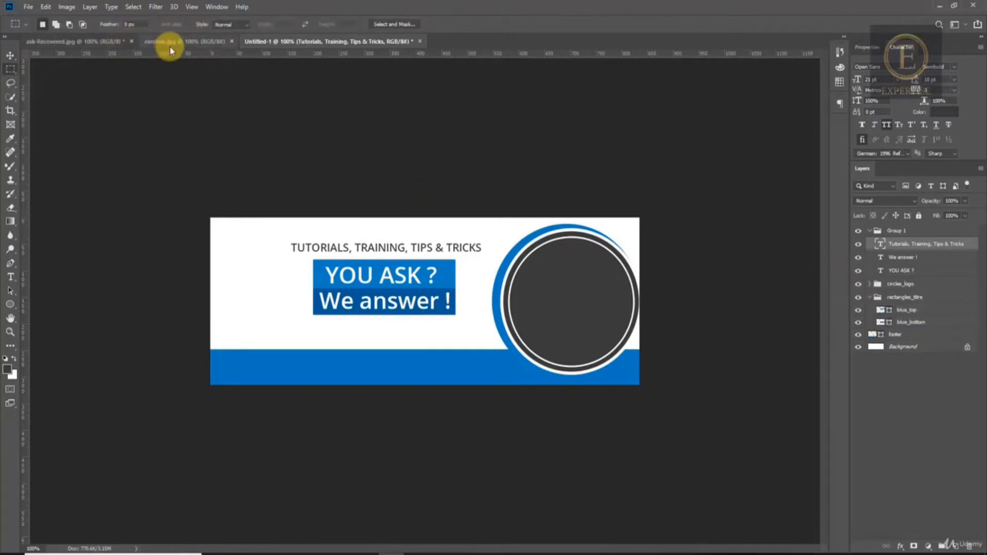
click(86, 44)
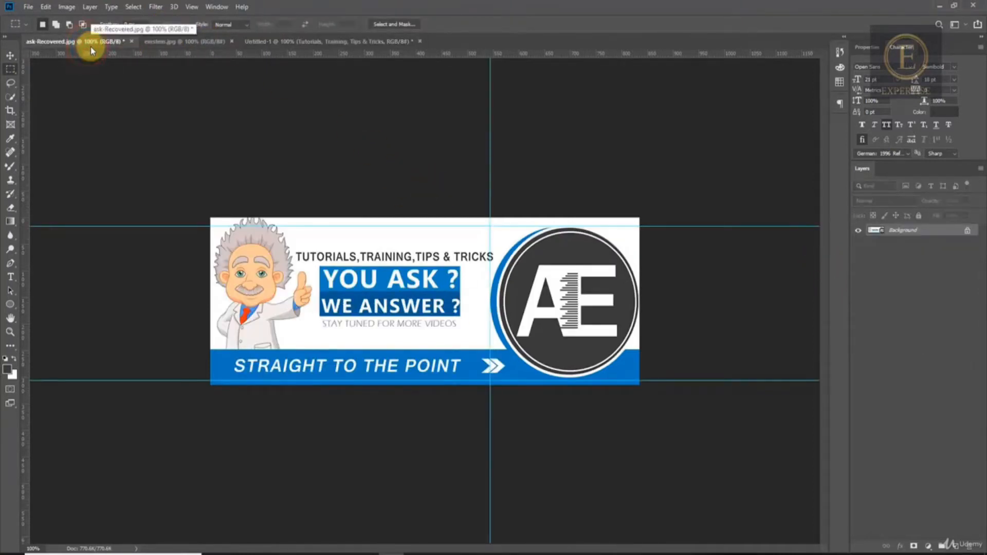
click(270, 41)
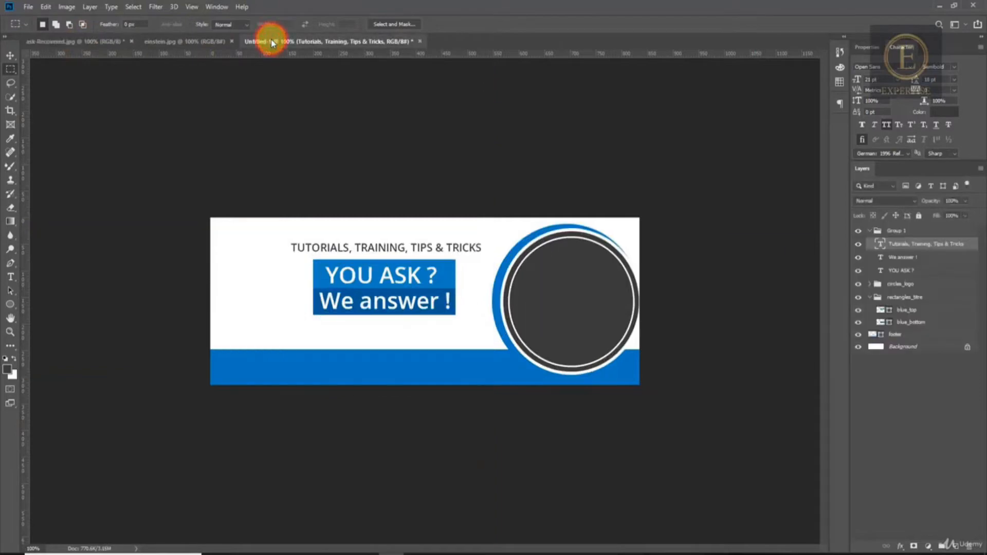
- Unlock the background layer of einstein.jpg and copy it into the Untitled-1 banner document
click(171, 41)
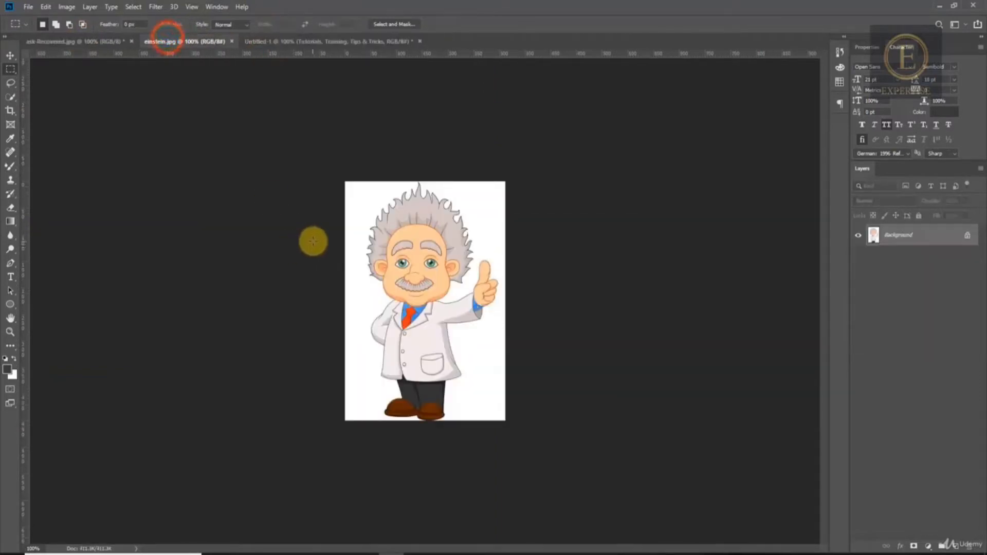
click(11, 55)
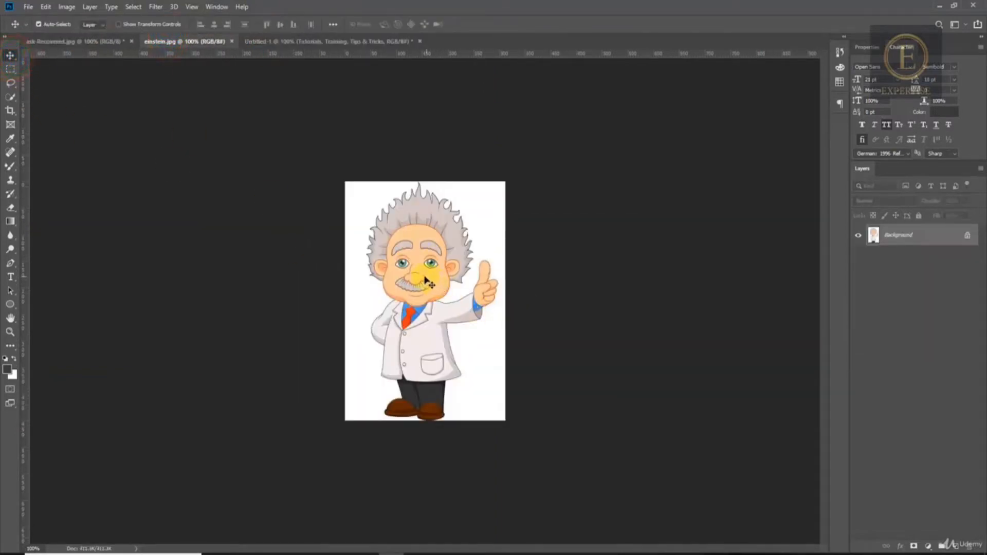
click(968, 235)
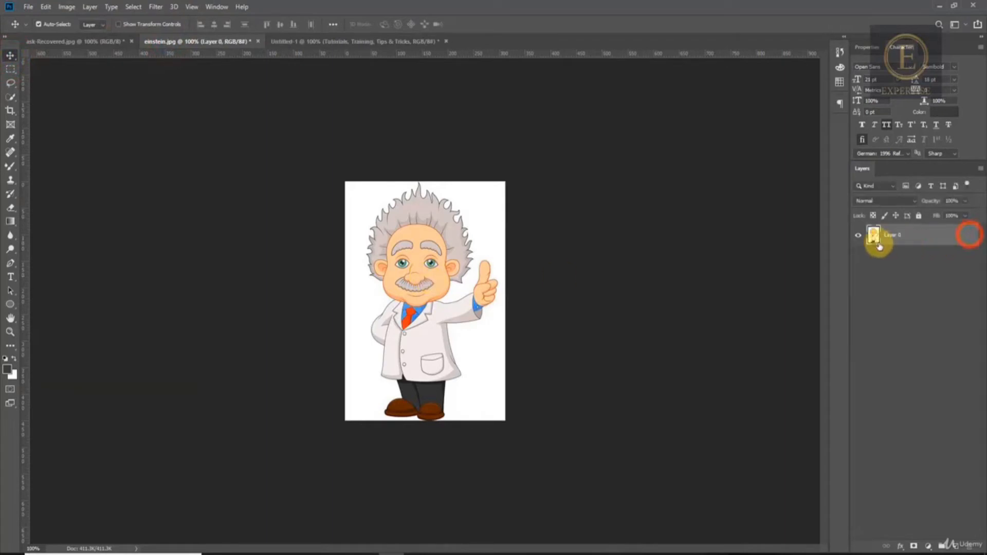
drag(874, 236, 348, 287)
- Scale the Einstein image to about 63% and place it at the banner's left end, beside the title text
key(ctrl+t)
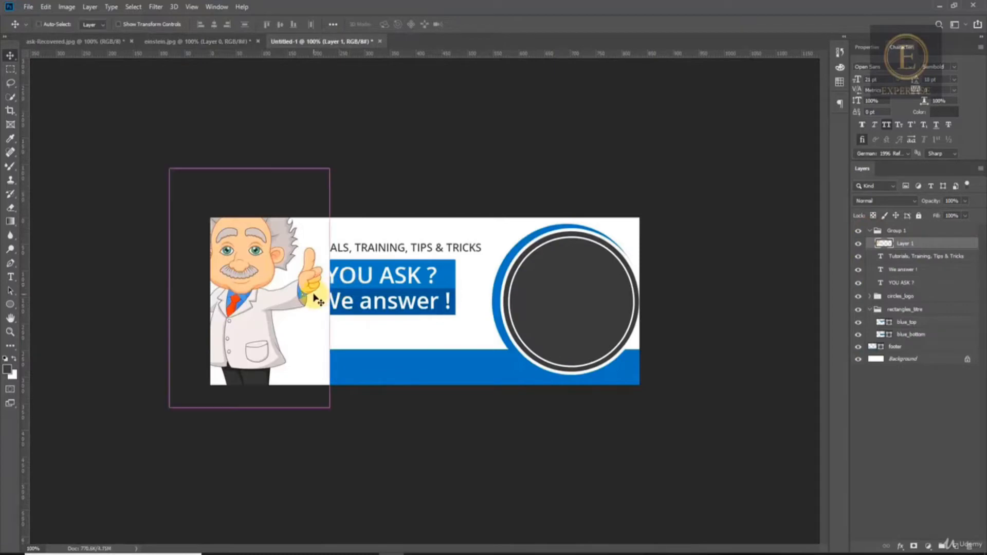
drag(330, 168, 271, 256)
drag(236, 304, 268, 268)
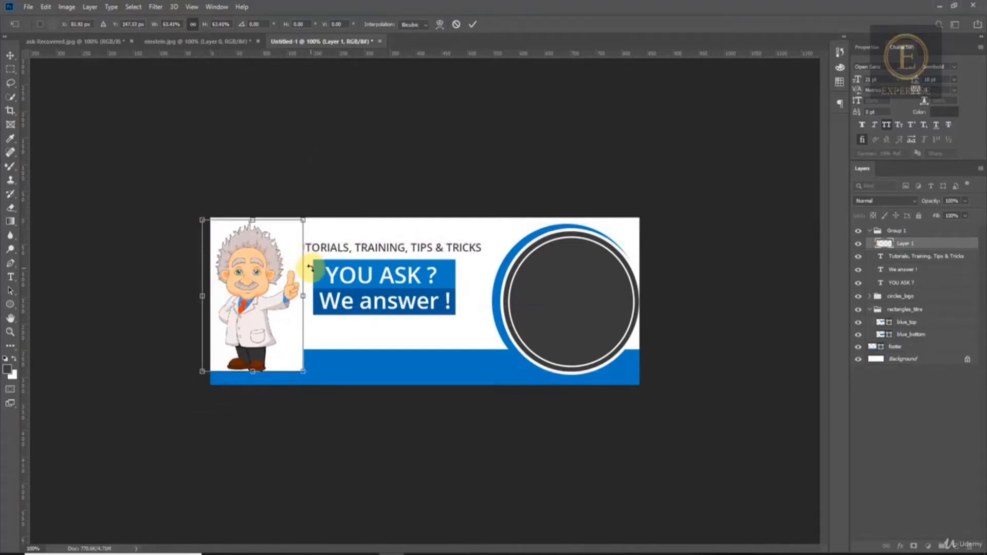
key(Return)
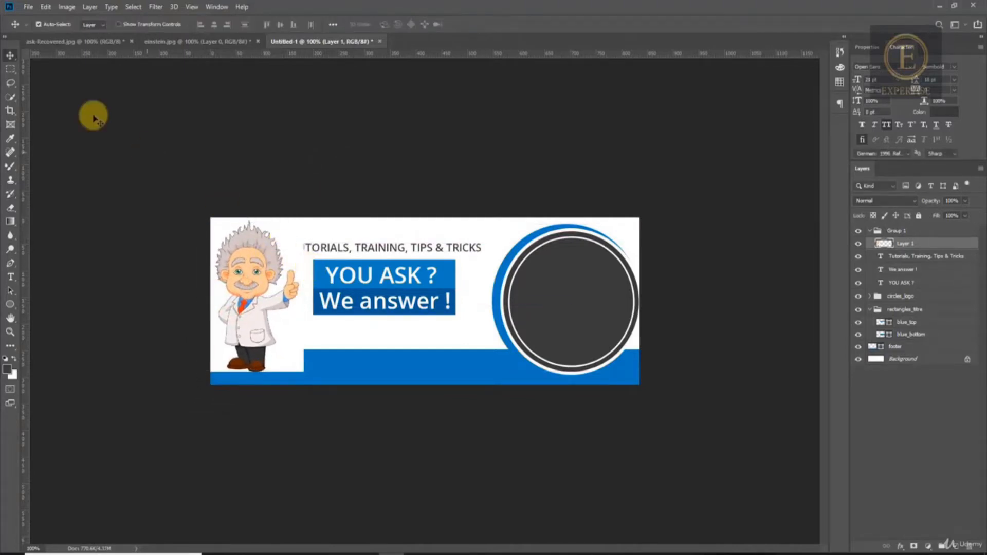
- Check the character's placement in the ask-Recovered reference and move the Einstein layer below the footer layer, just above Background
click(106, 41)
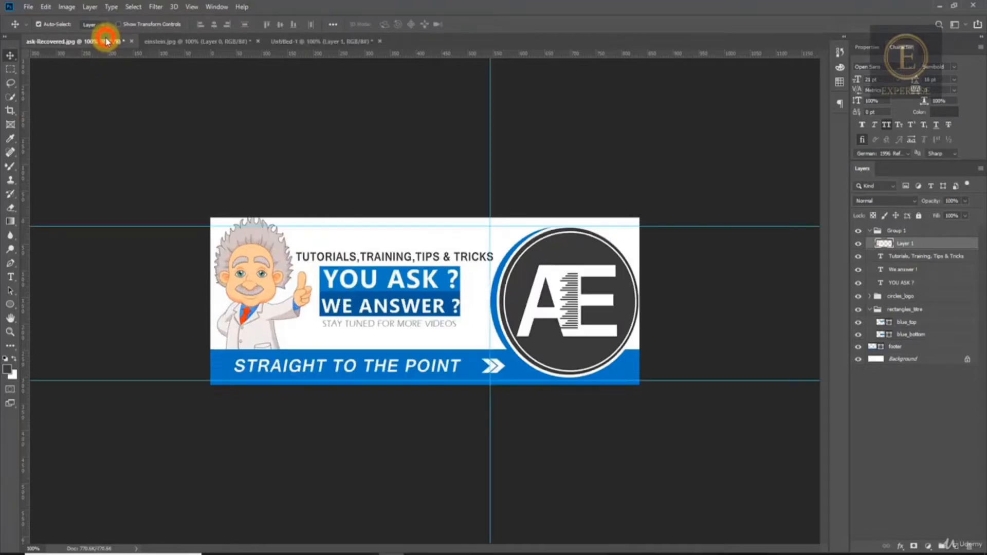
click(300, 44)
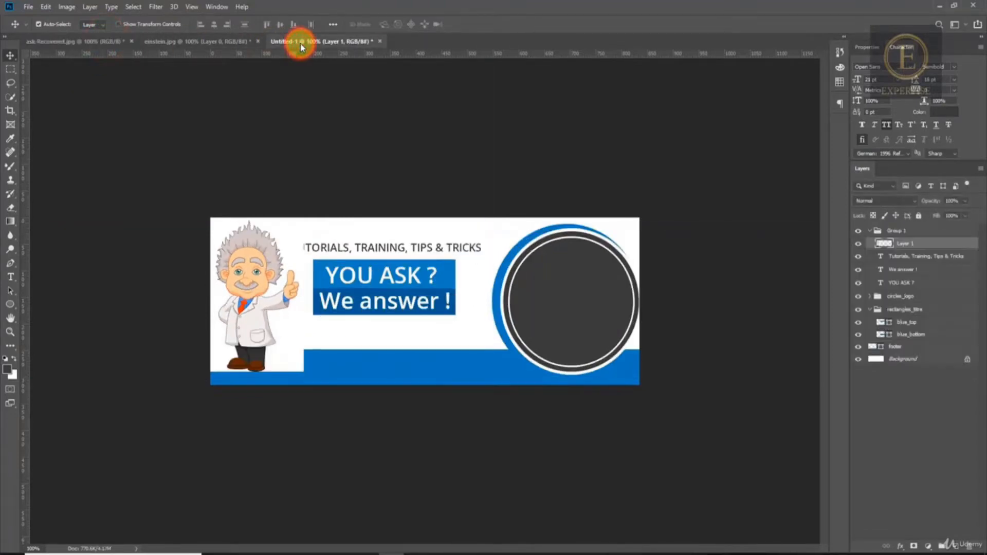
drag(910, 247, 898, 350)
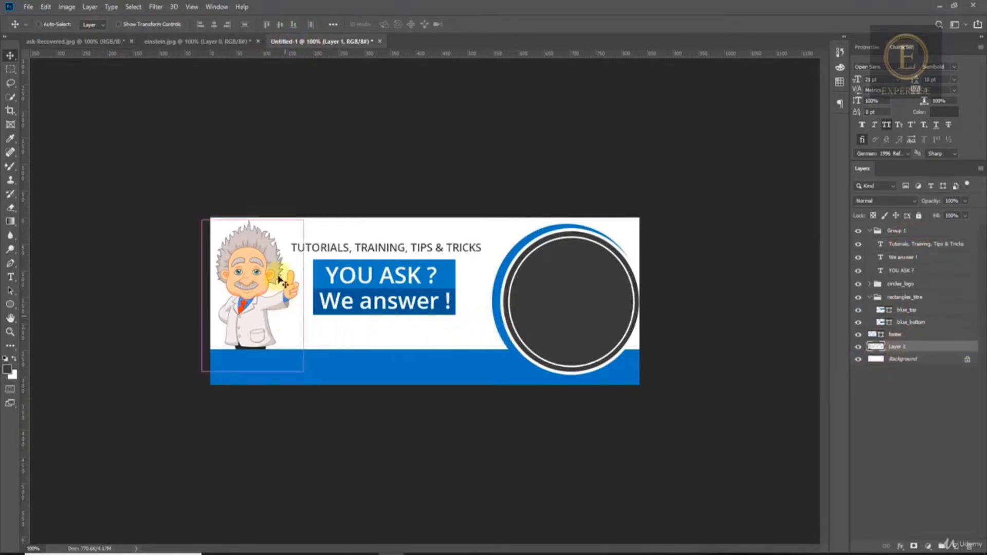
- Enlarge the Einstein image to about 104%, keeping its lower-left corner in place, and compare the banner with the ask-Recovered reference
key(ctrl+t)
drag(302, 220, 307, 215)
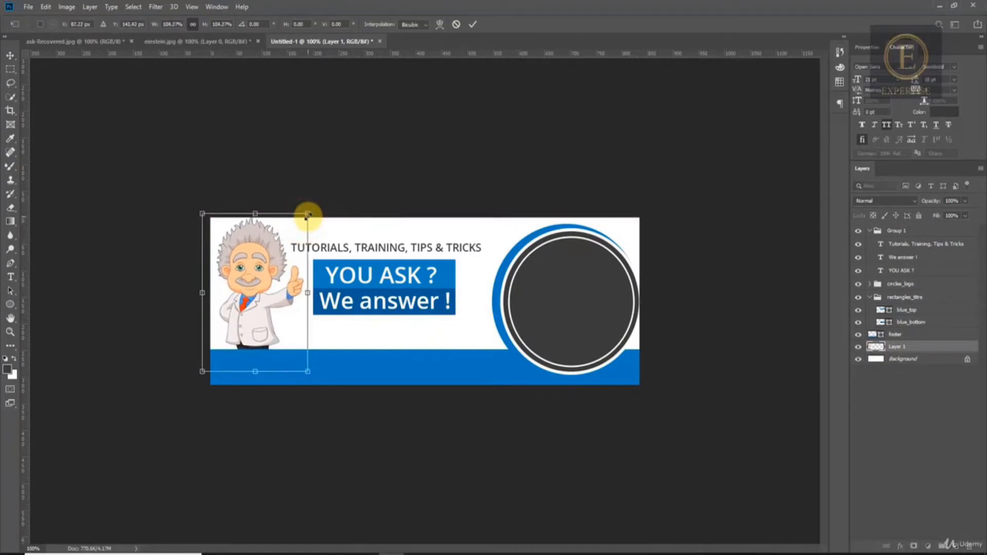
key(Return)
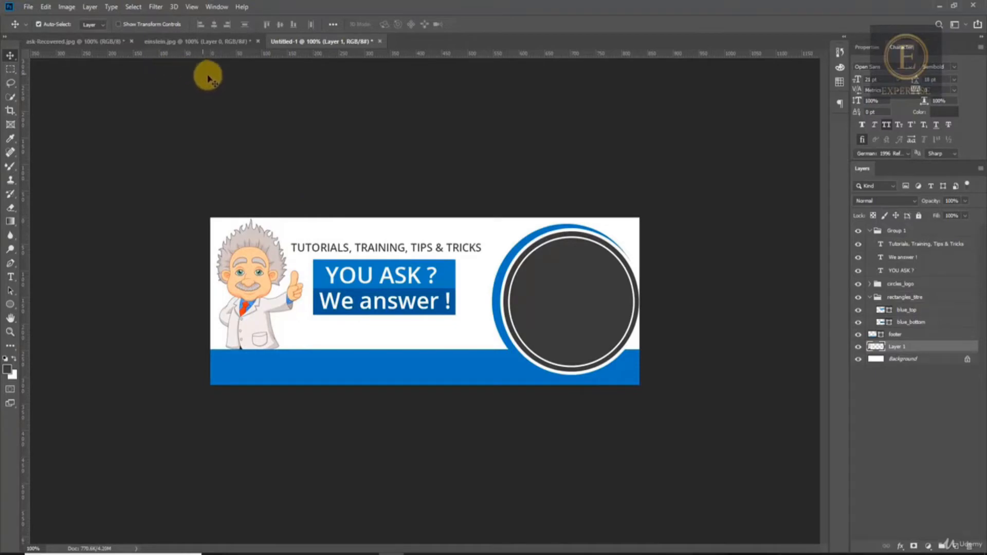
click(85, 43)
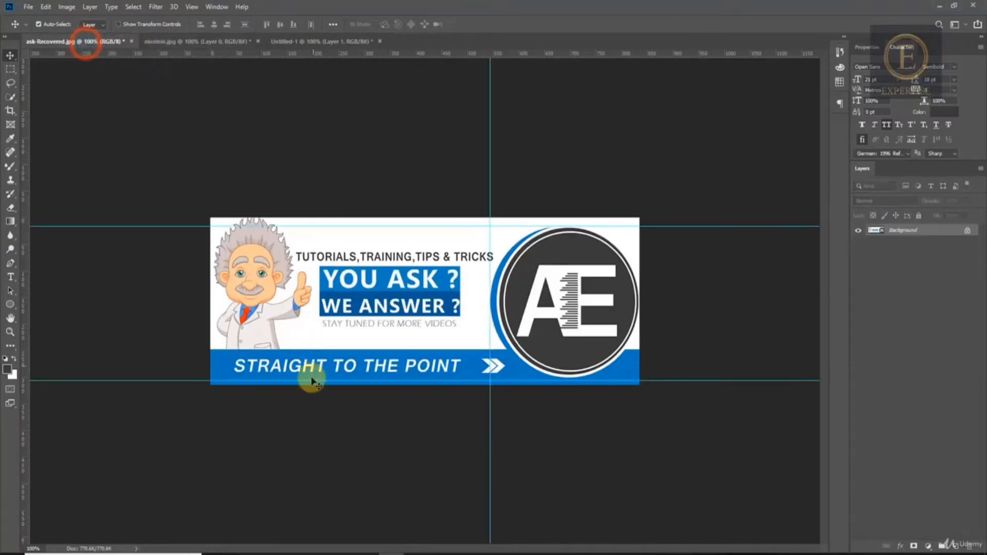
click(324, 42)
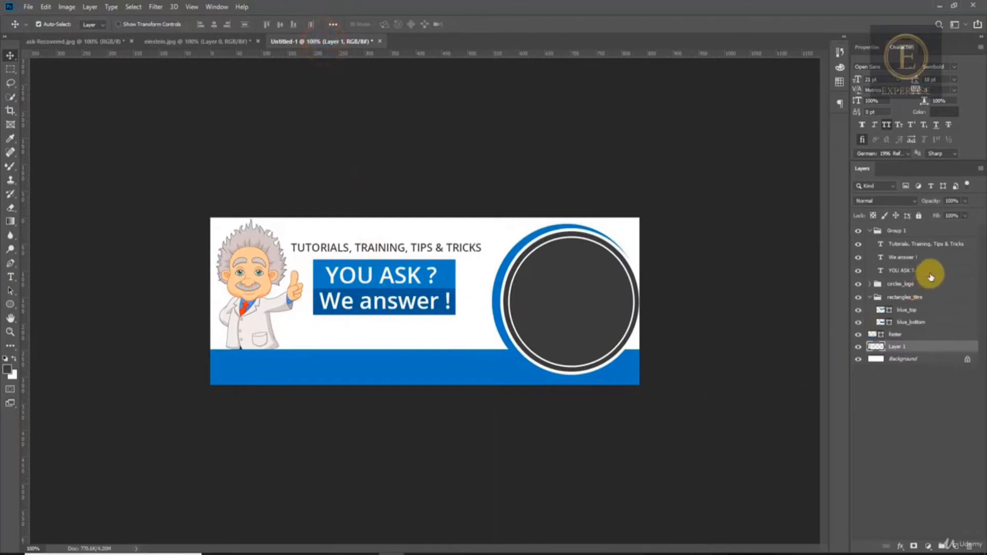
- Rename the layer group holding the title and tagline text as "texts"
click(924, 246)
double_click(897, 230)
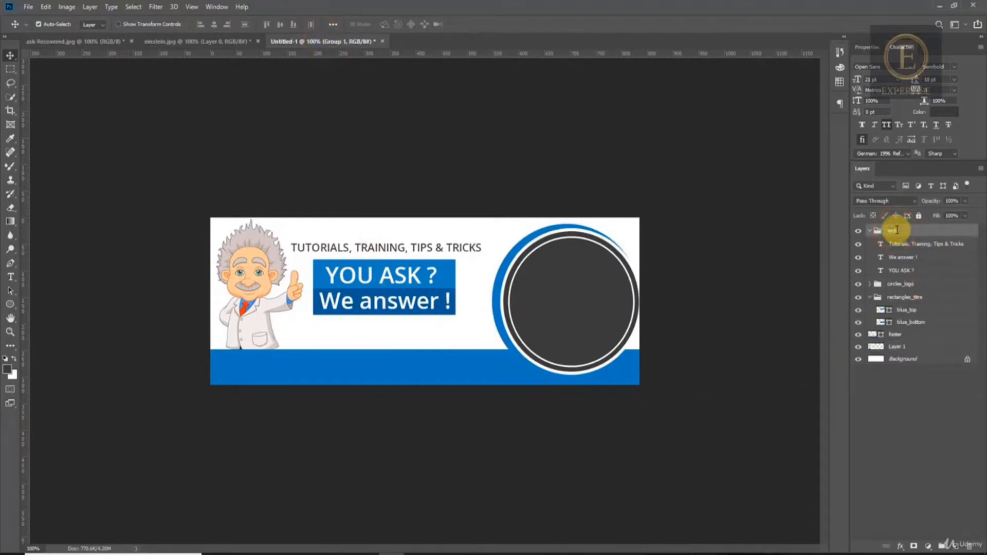
text(texts)
key(Return)
- Add a layer above the tagline and create a text box across the blue footer reading "STRAIGHT TO THE POINT"
click(917, 243)
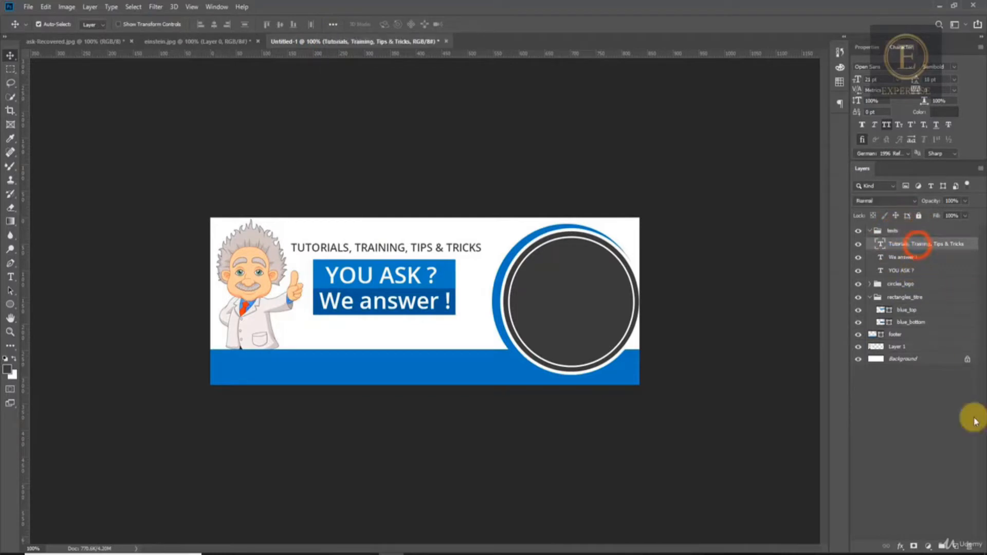
click(955, 546)
key(t)
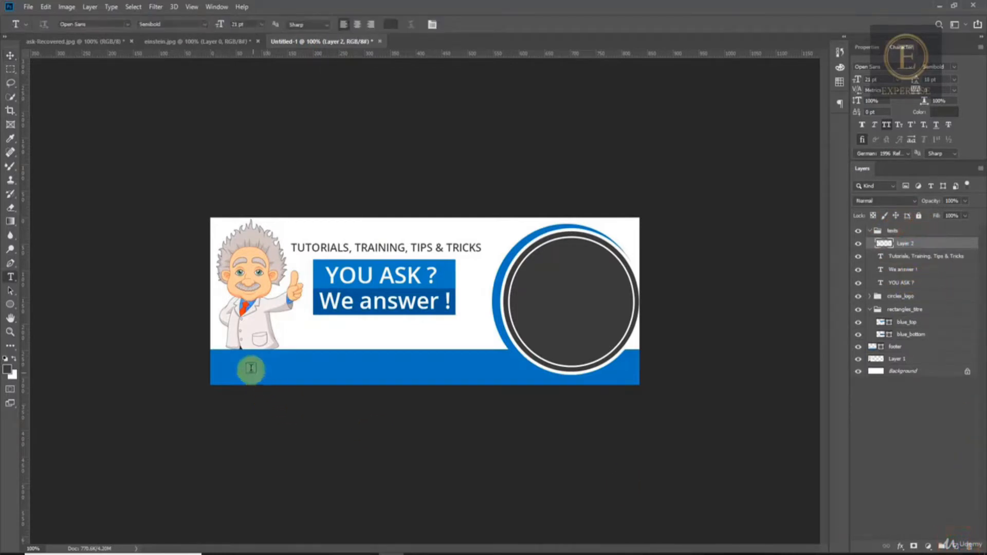
mouse_move(229, 355)
mouse_down()
mouse_move(238, 370)
mouse_move(508, 383)
mouse_up()
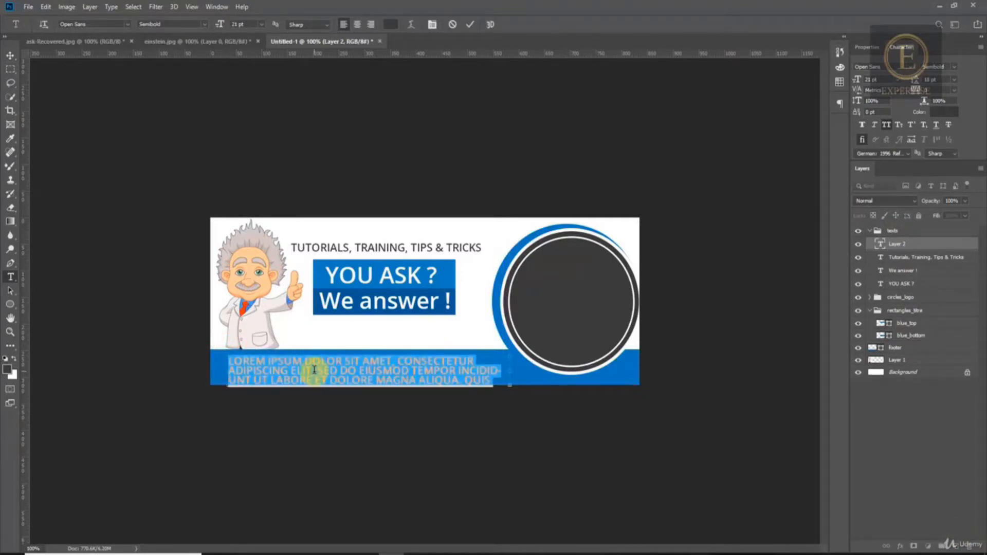
text(STRAIGHT TO THE POINT)
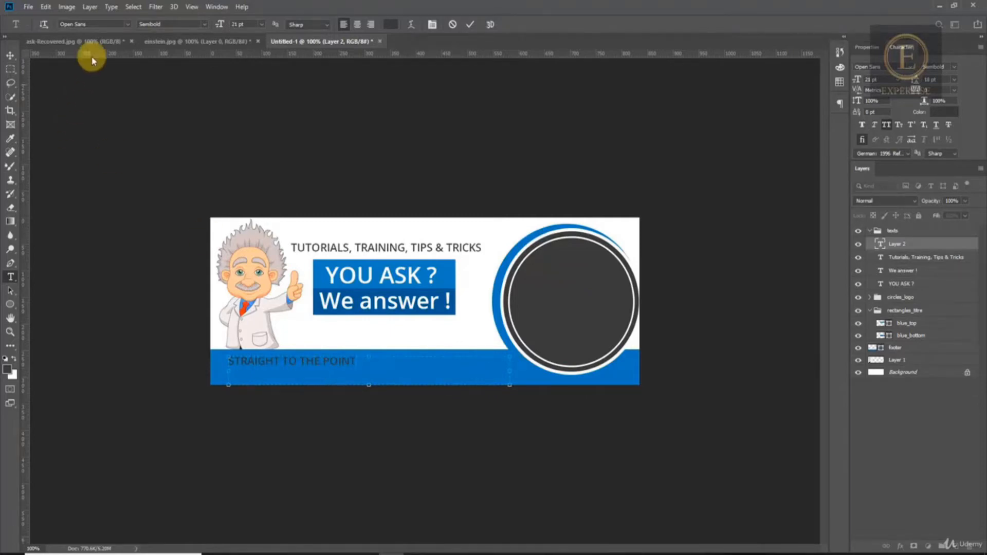
- Compare the footer line with the ask-Recovered reference, then set the whole line to 41 pt with Faux Italic
click(88, 41)
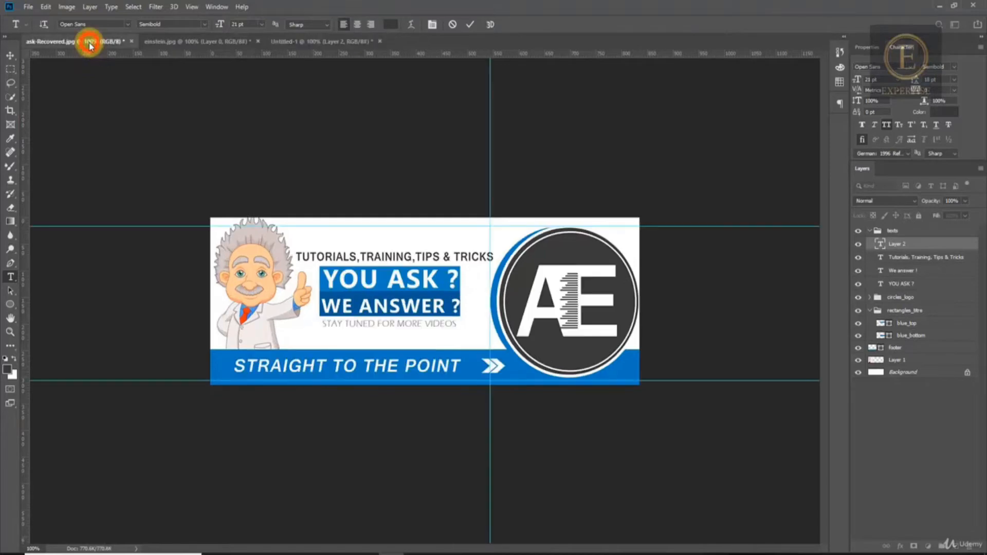
click(324, 43)
triple_click(335, 363)
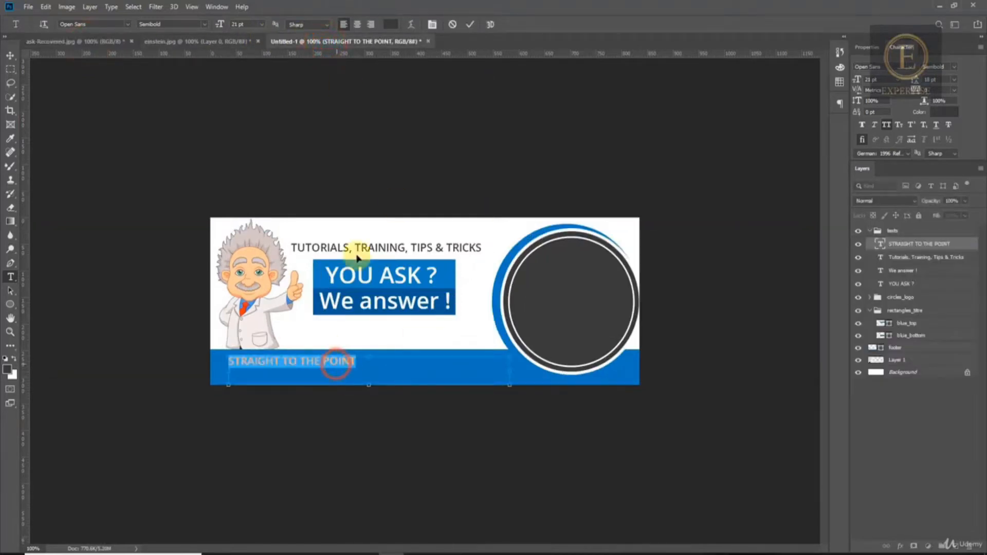
drag(219, 27, 230, 28)
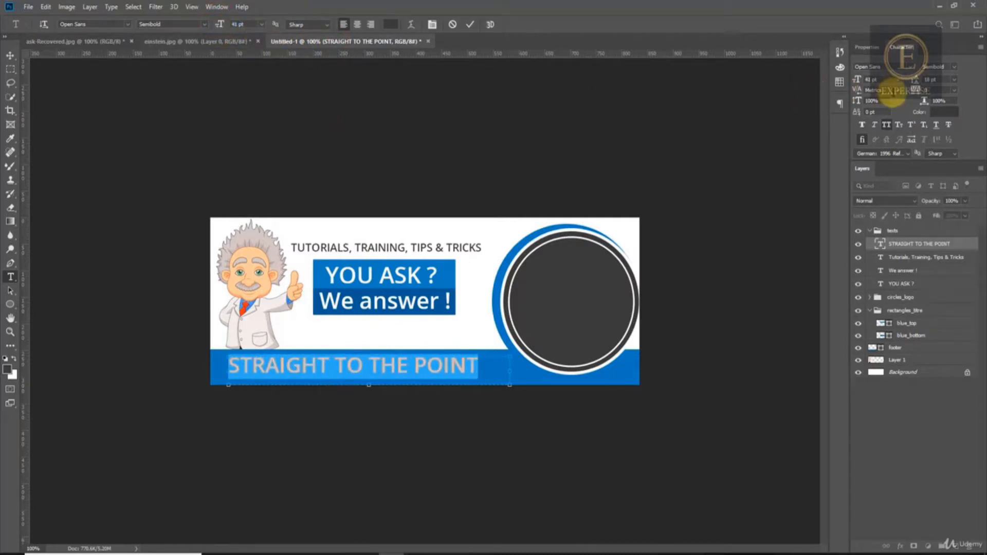
click(875, 125)
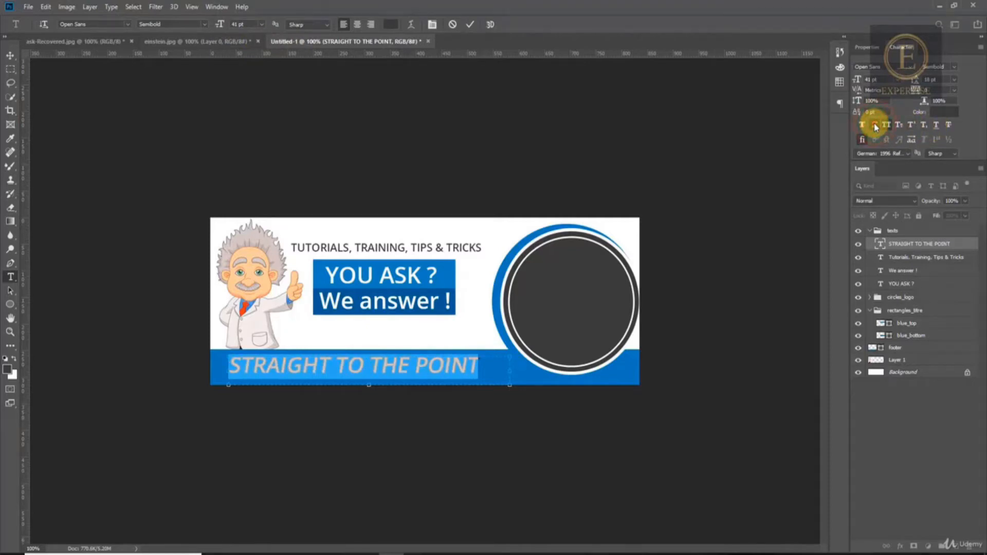
click(876, 125)
click(875, 125)
- Colour the footer text white (ffffff), reduce it to 34 pt and commit the text
click(389, 24)
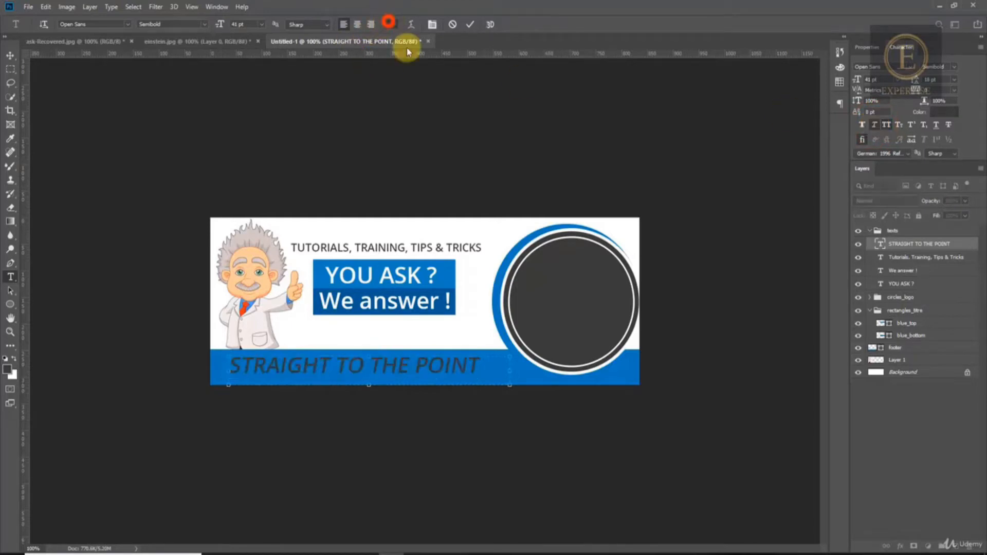
click(500, 234)
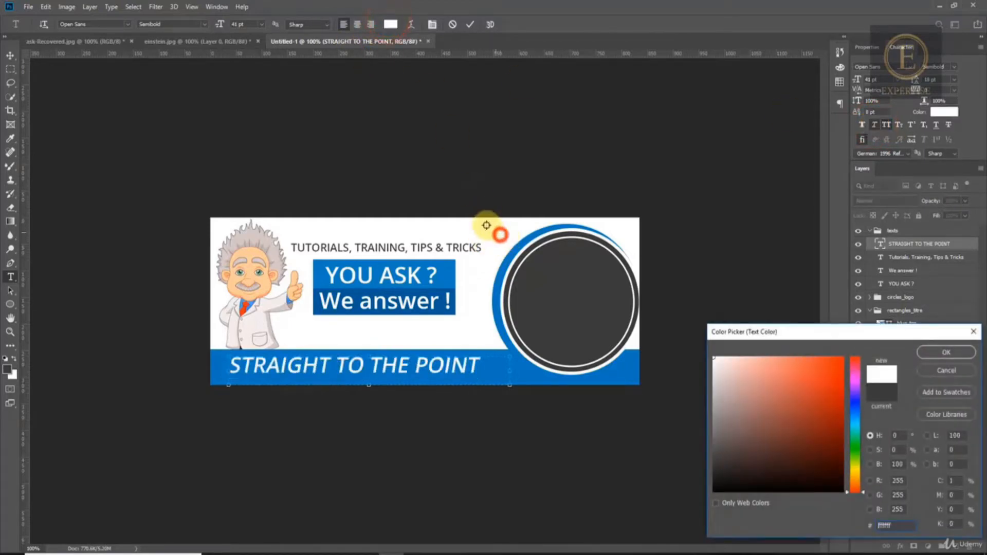
click(943, 353)
drag(221, 25, 218, 30)
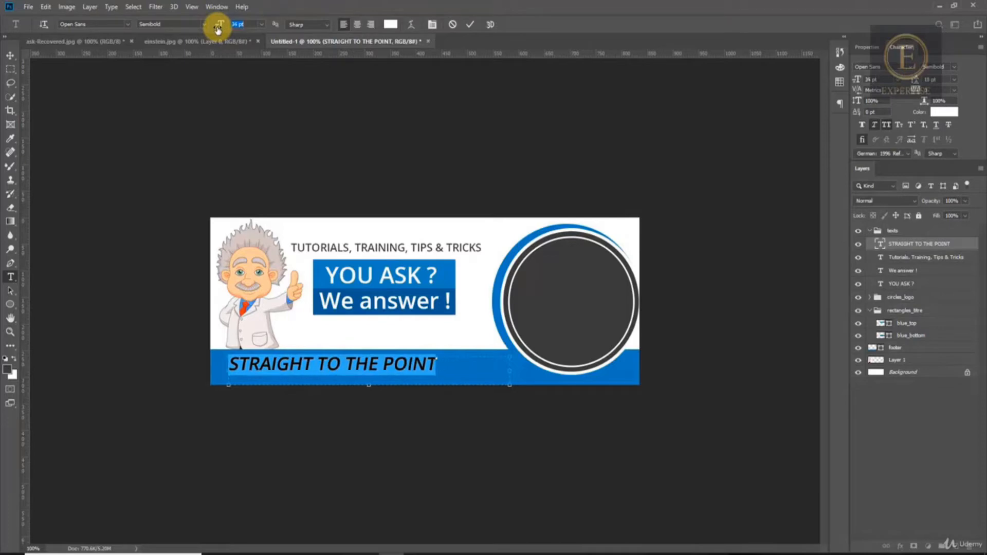
click(10, 55)
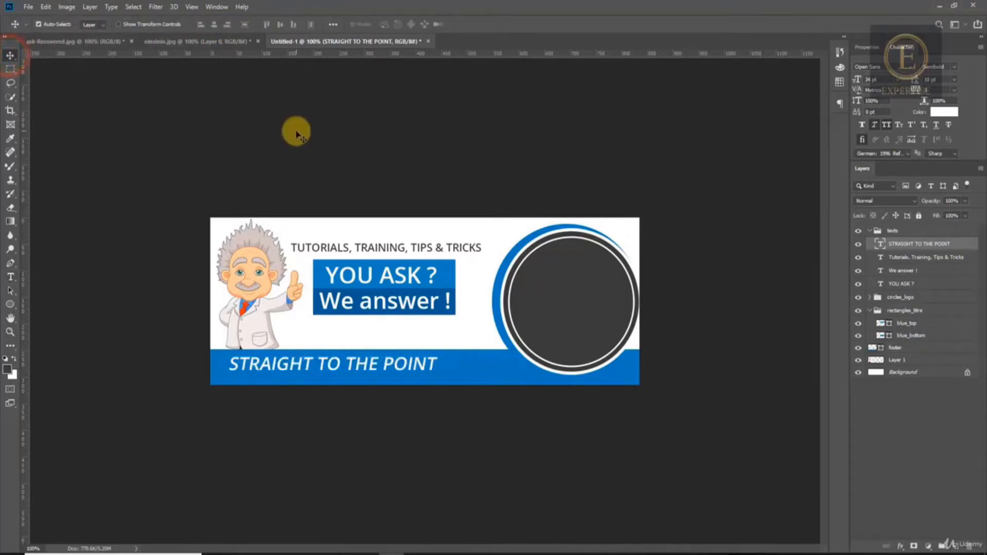
- Nudge the footer text about 16 px right and 9 px down to match its placement in the ask-Recovered reference
click(69, 41)
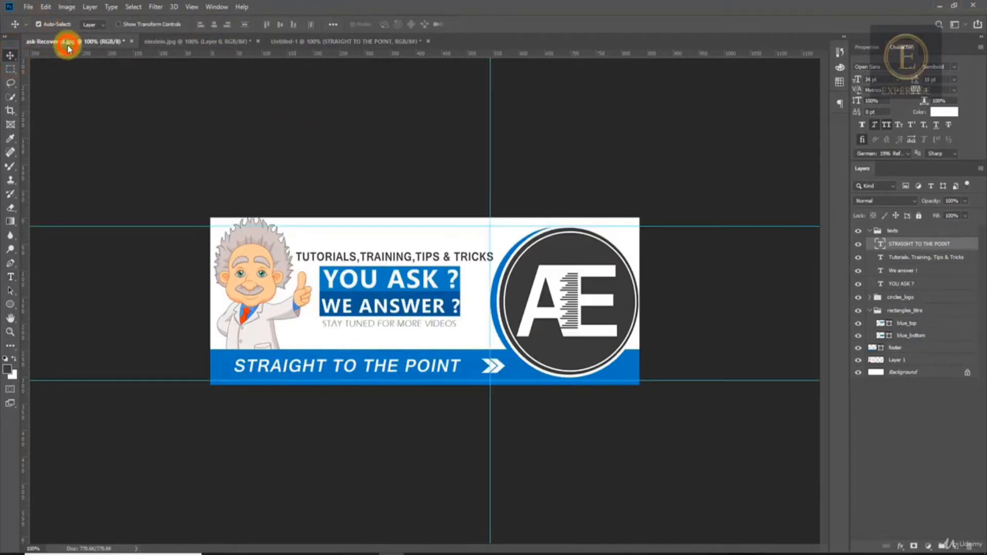
click(304, 44)
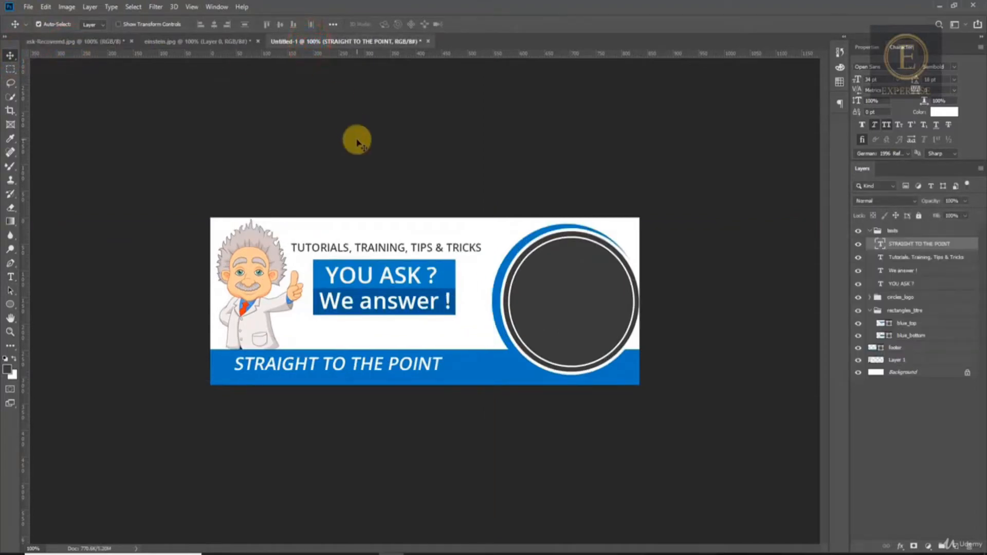
key(Right)
key(Right)
key(Right)
key(Right)
key(Right)
key(Right)
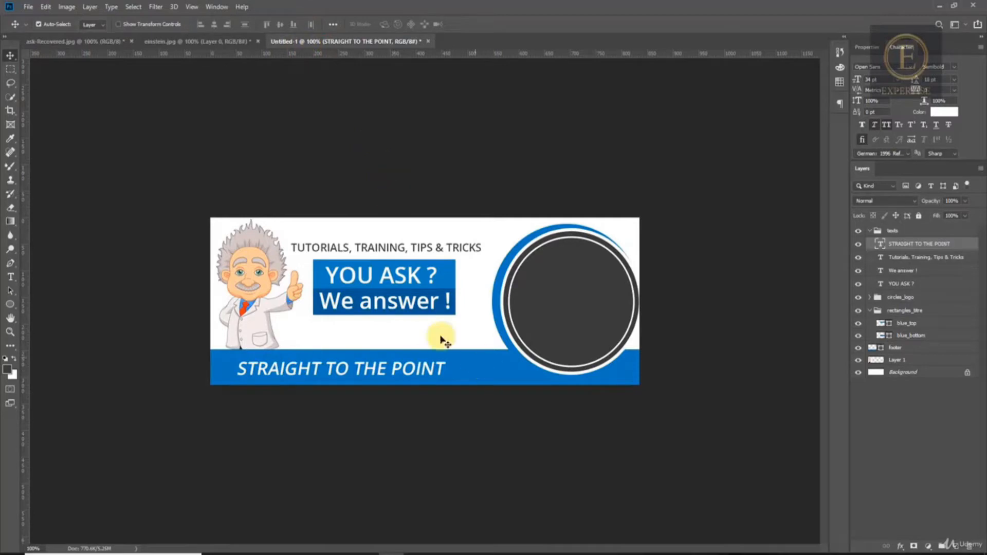
- Add a stroke effect to the STRAIGHT TO THE POINT layer, coloured with the dark grey sampled from the logo circle
double_click(967, 248)
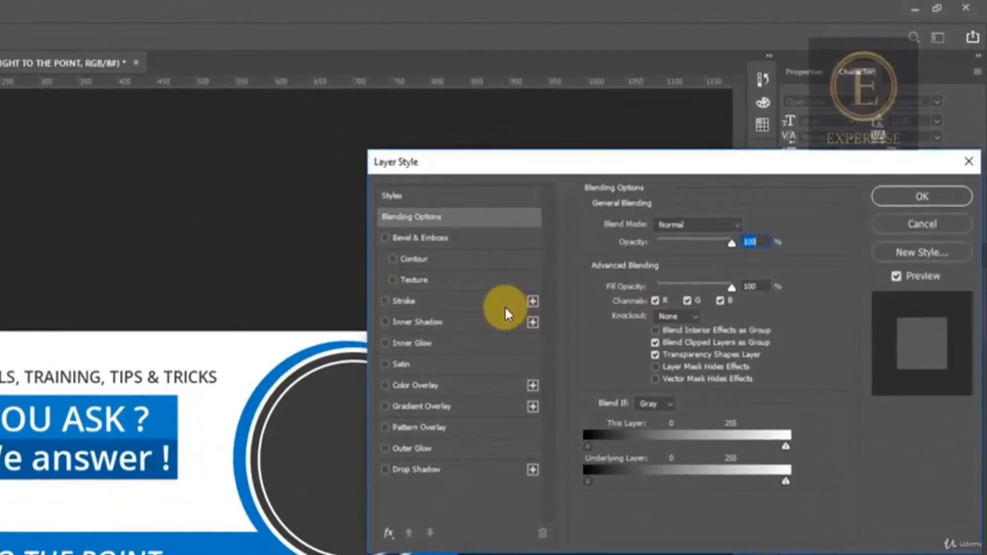
click(503, 306)
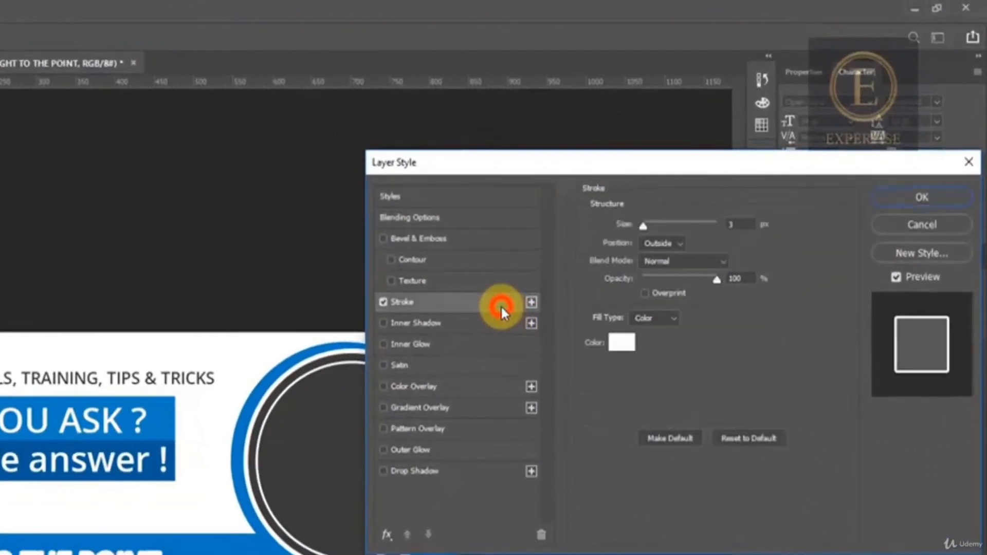
click(627, 346)
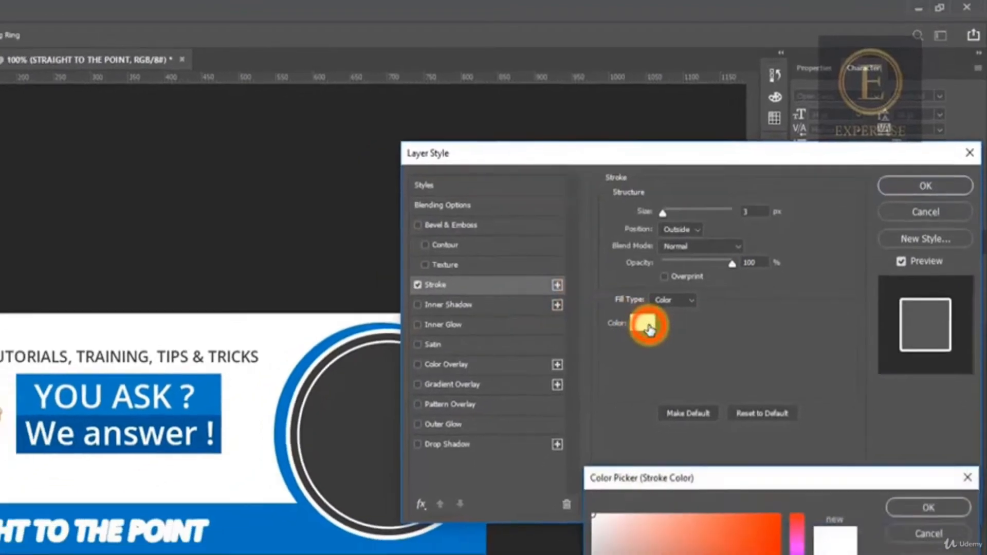
click(294, 434)
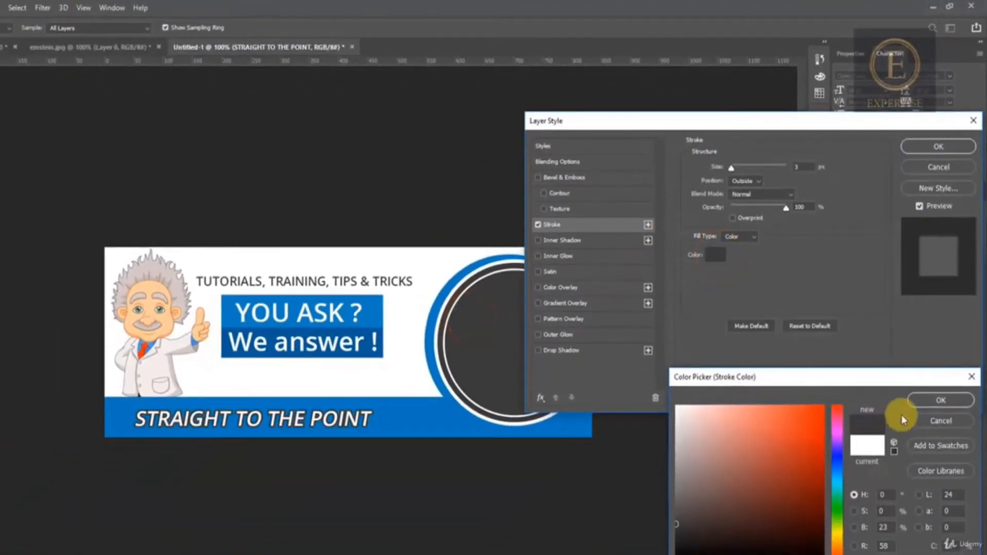
click(941, 400)
- Set the footer text's stroke size to 1 px, lower its opacity to about 27% and apply the layer style
drag(738, 166, 738, 166)
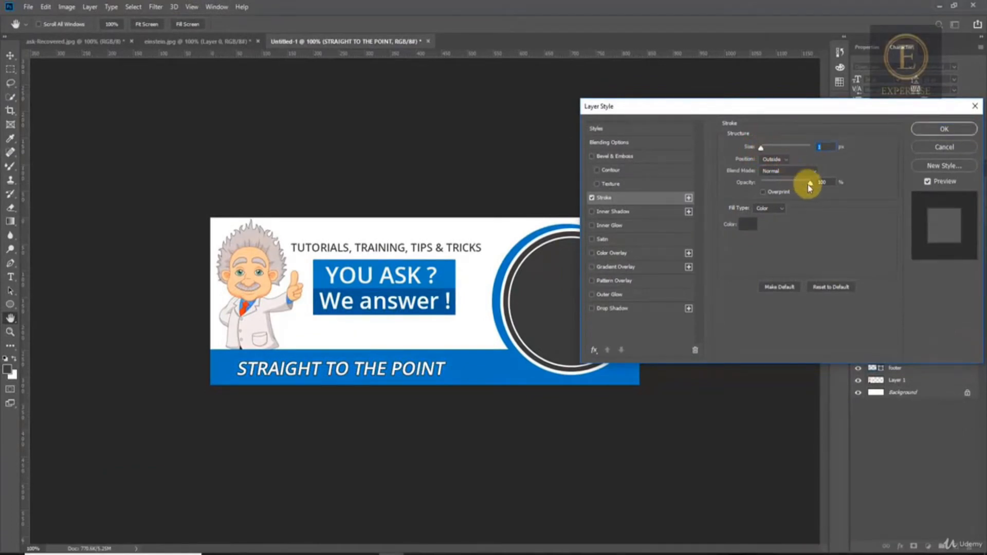
drag(810, 183, 776, 186)
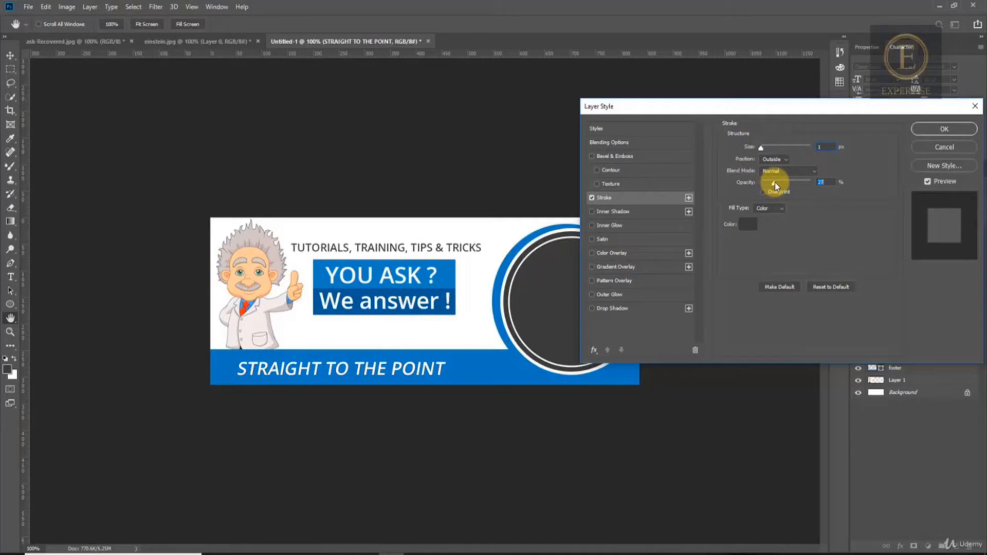
click(923, 129)
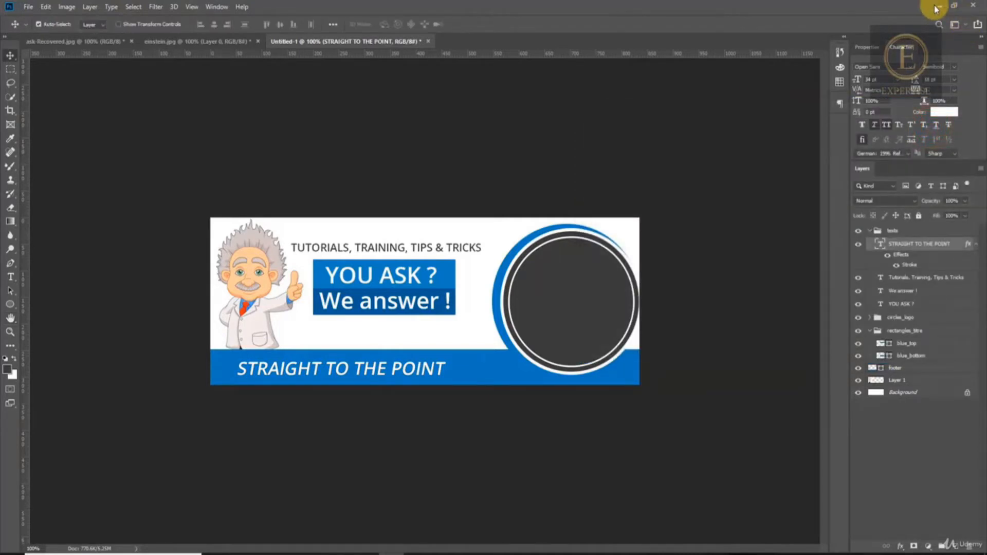
- Select the white AE lettering in the ask-Recovered reference with the Magic Wand tool and copy it
click(77, 42)
click(9, 70)
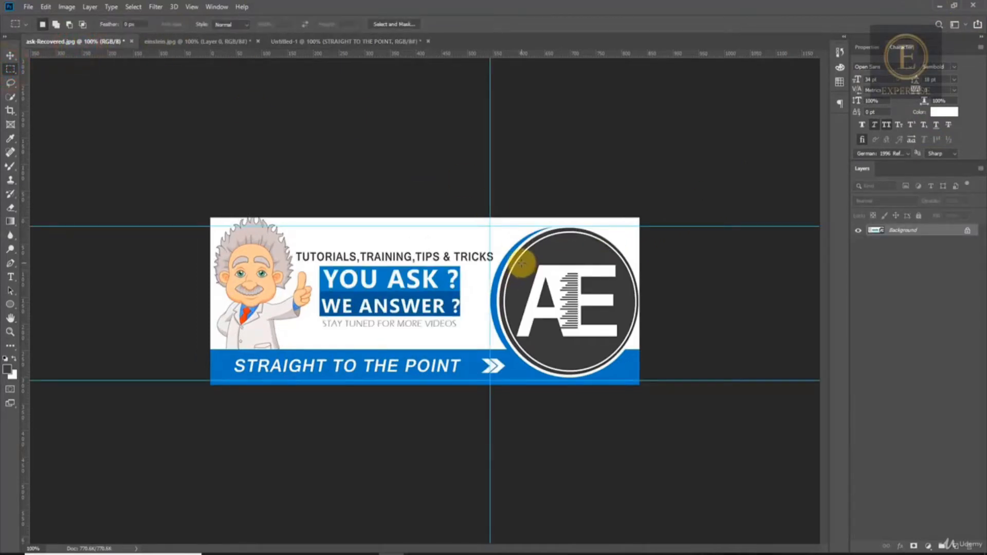
click(11, 98)
right_click(11, 103)
click(46, 106)
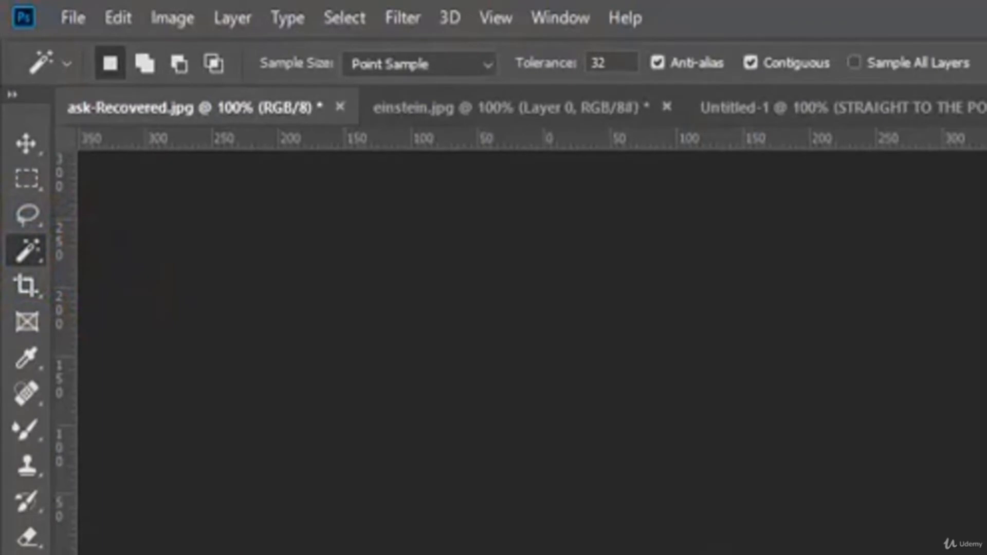
- Paste the AE lettering into Untitled-1 above the Ellipse 2 copy layer and move it onto the dark logo circle
click(876, 110)
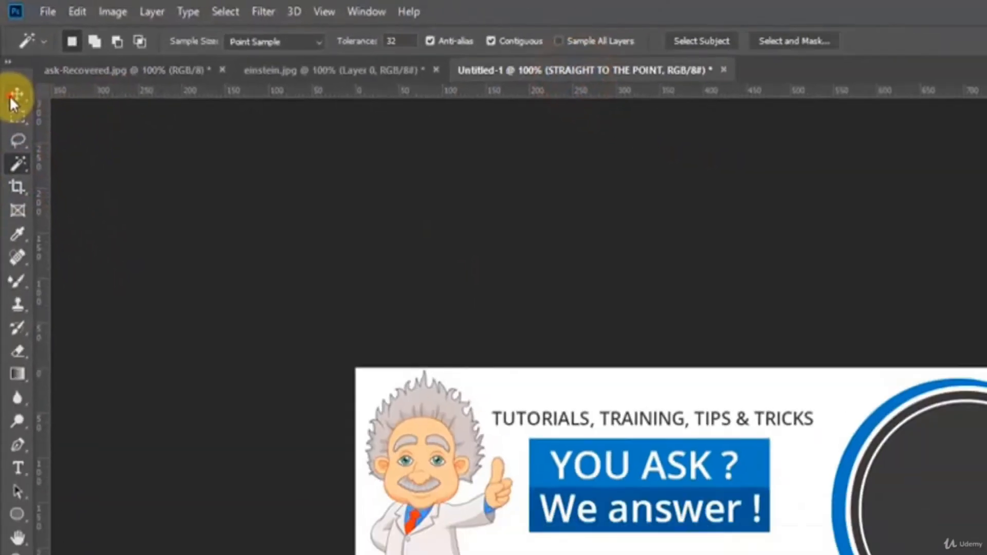
click(12, 99)
click(967, 543)
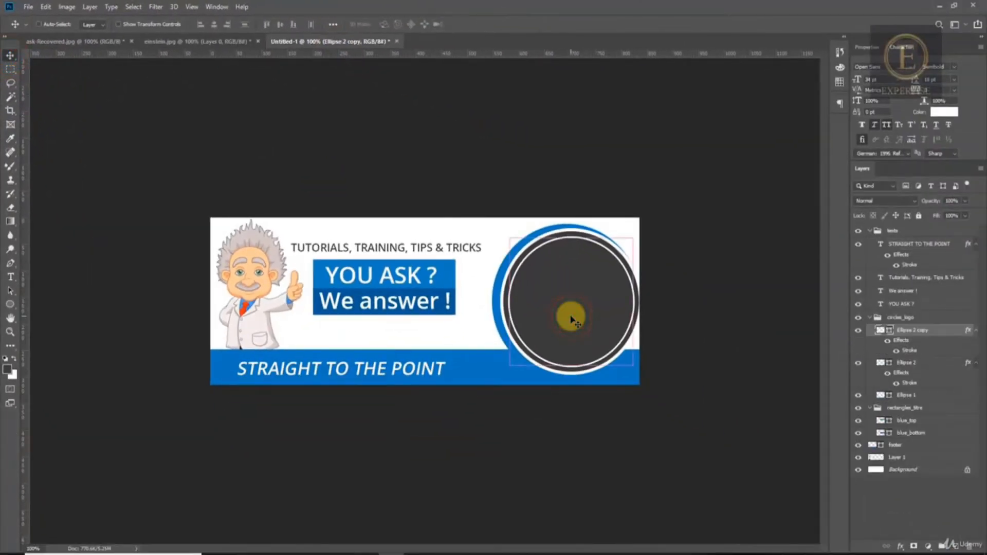
key(ctrl+v)
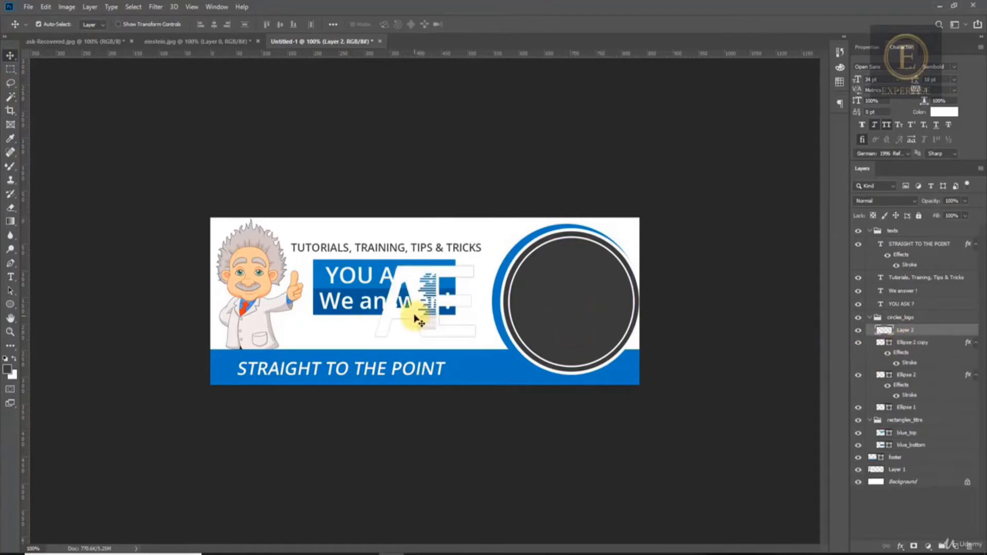
drag(420, 311, 439, 309)
drag(542, 303, 530, 325)
click(381, 321)
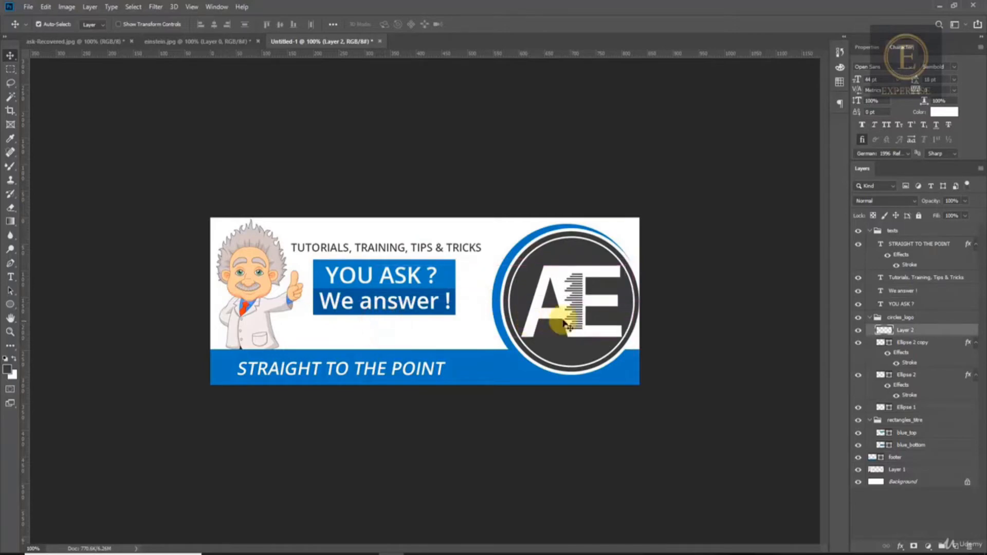
- Nudge the AE lettering slightly left and up to centre it in the dark circle
key(Left)
key(Left)
key(Left)
key(Left)
key(Left)
key(Left)
key(Left)
key(Left)
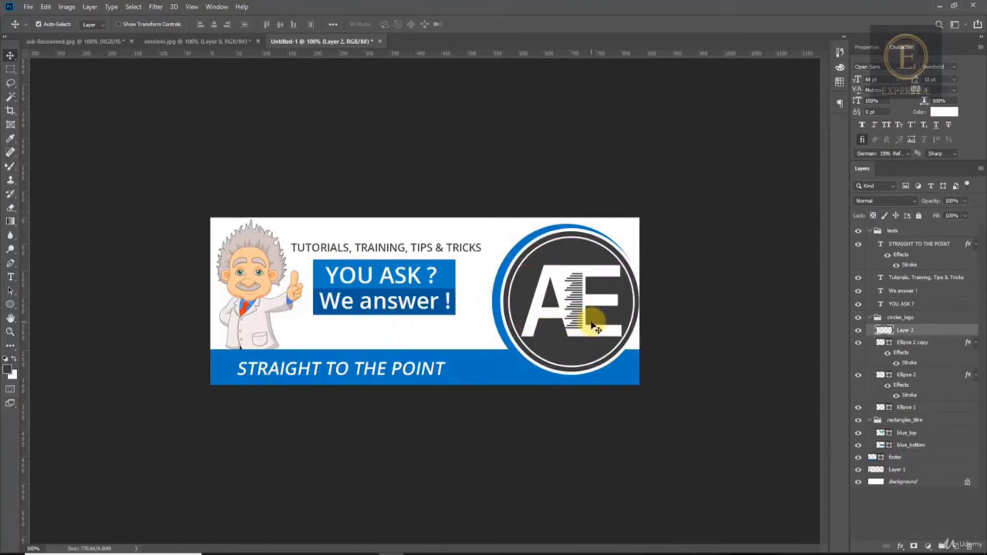
key(Right)
key(Right)
key(Right)
key(Right)
key(Right)
key(Right)
key(Right)
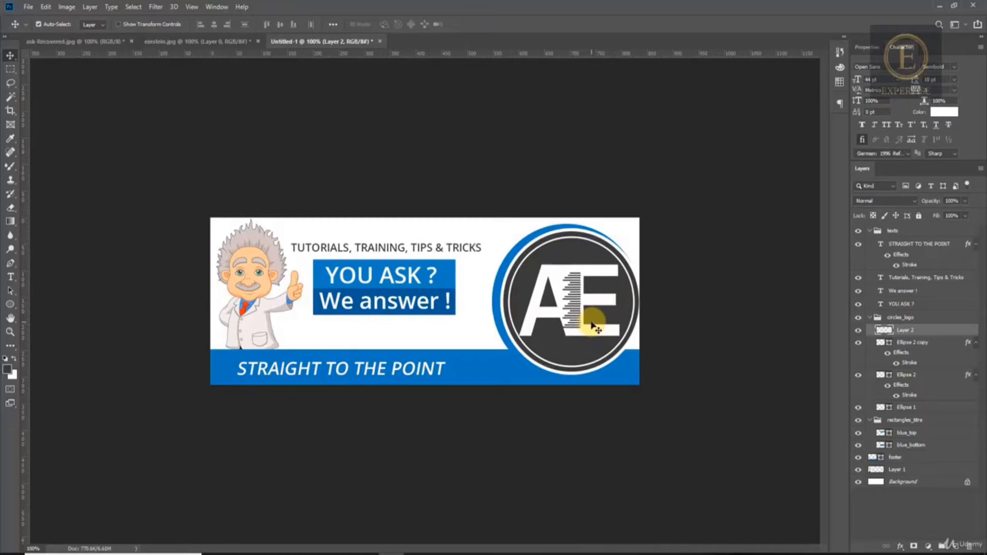
- Scale the AE lettering down to about 89% and recentre it within the inner ring of the logo
key(ctrl+t)
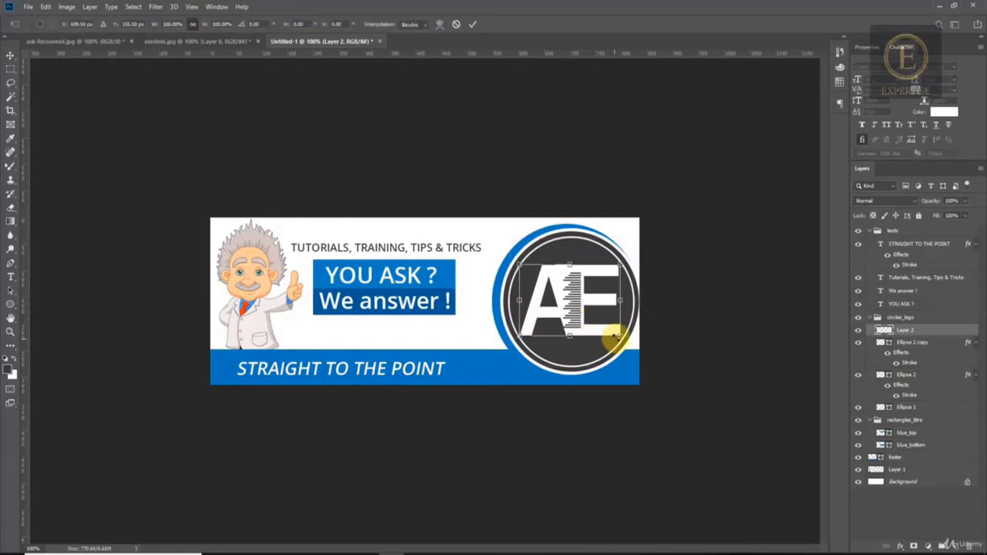
drag(619, 337, 610, 328)
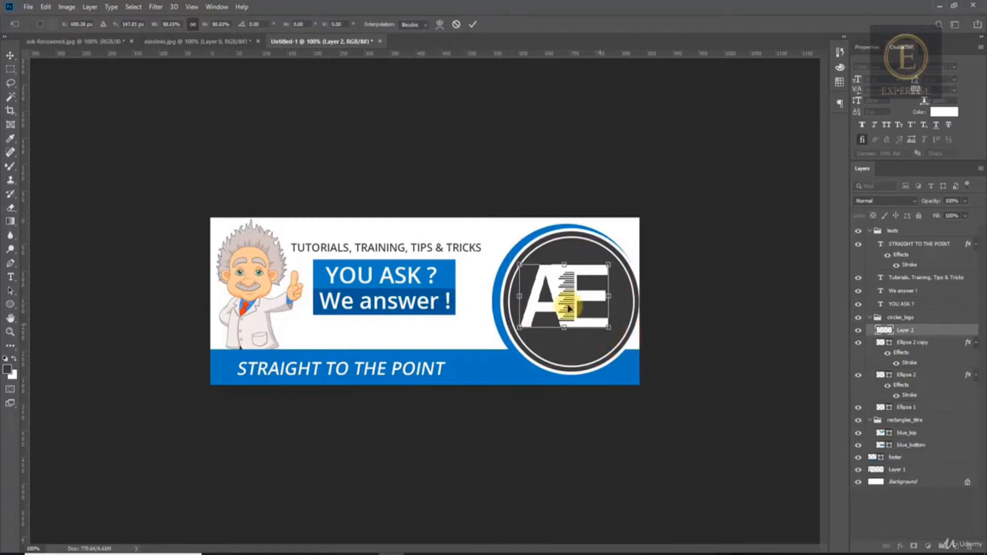
drag(565, 304, 569, 306)
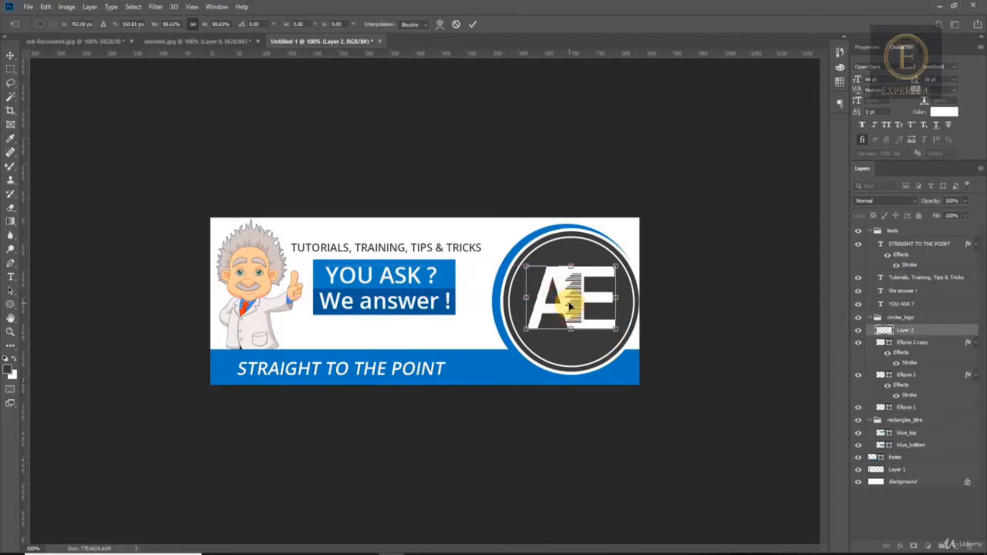
key(Return)
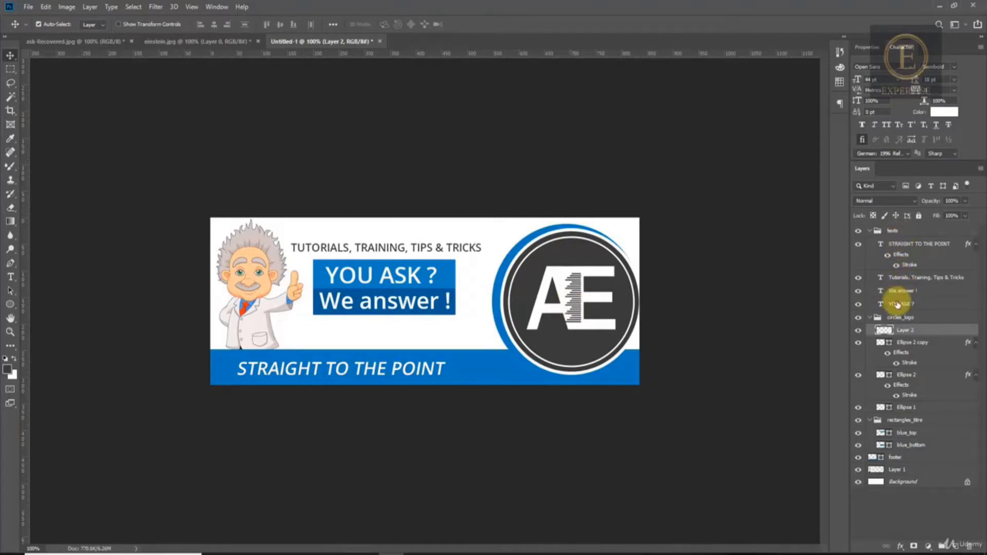
- Create a layer group above the footer layer and name it FOOTER
click(923, 457)
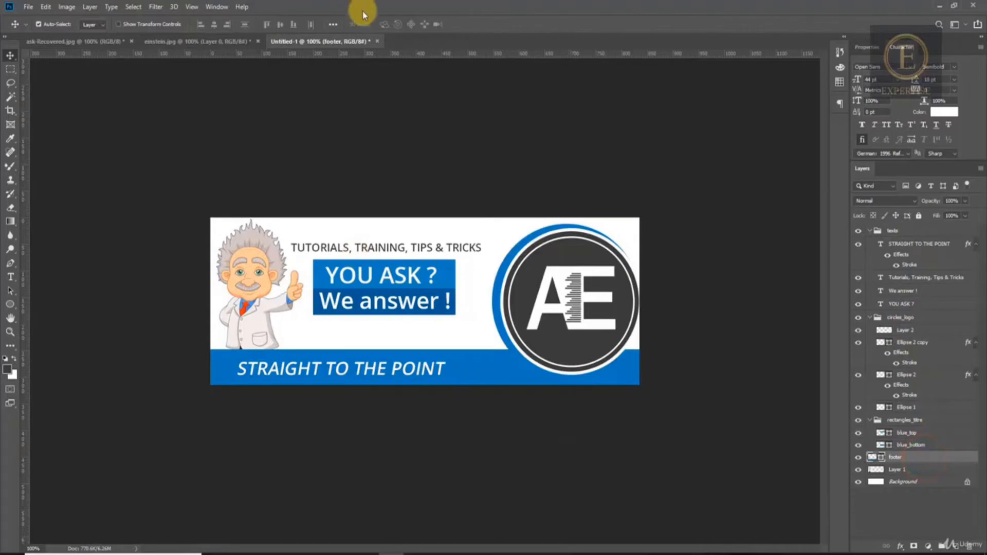
click(940, 545)
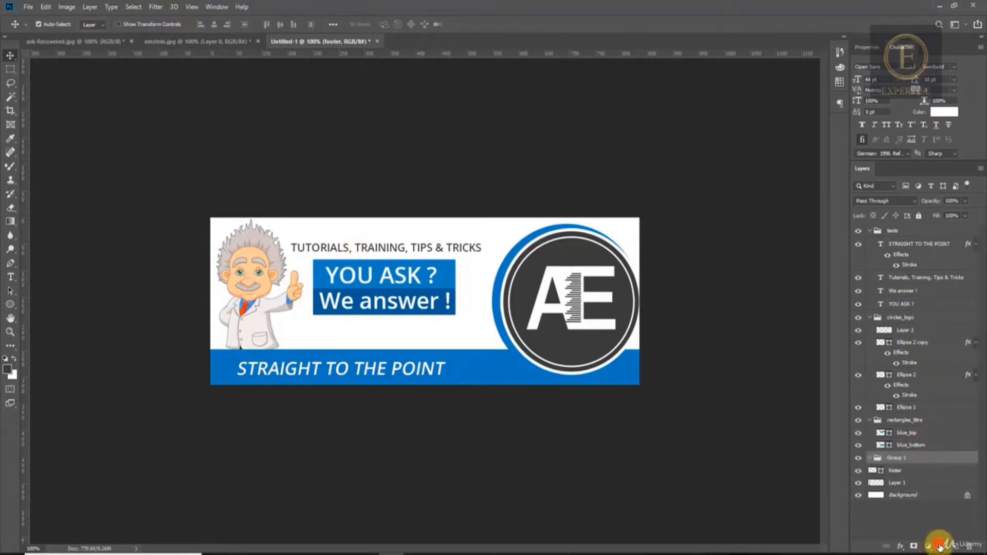
click(900, 459)
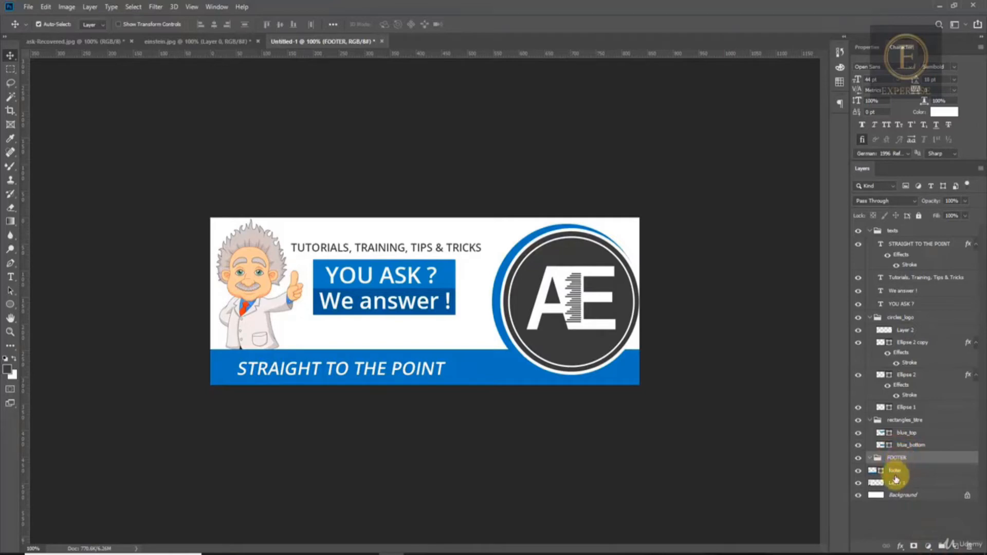
- Add a layer above the footer rectangle and draw a chevron arrow custom shape, about 30 by 33 px, after the STRAIGHT TO THE POINT text
click(894, 471)
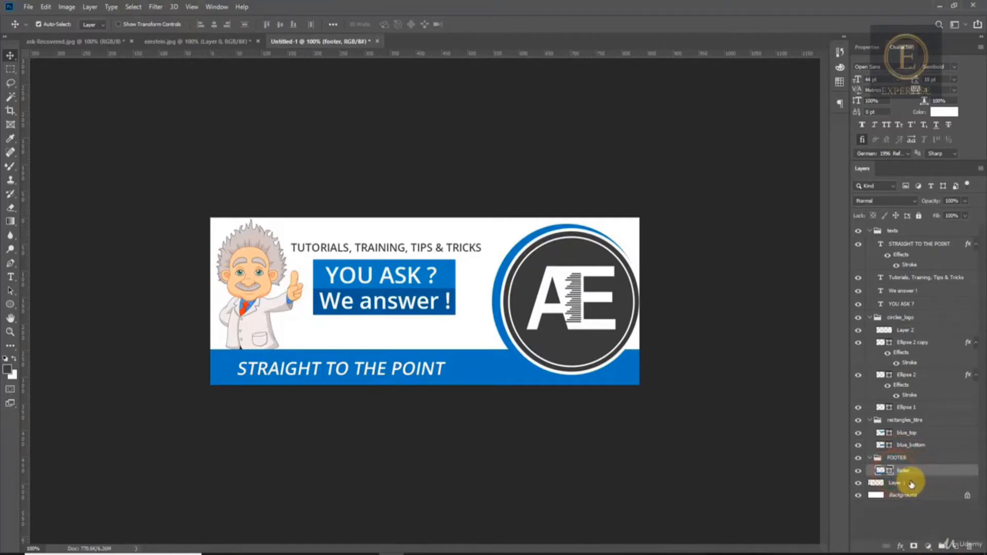
click(951, 545)
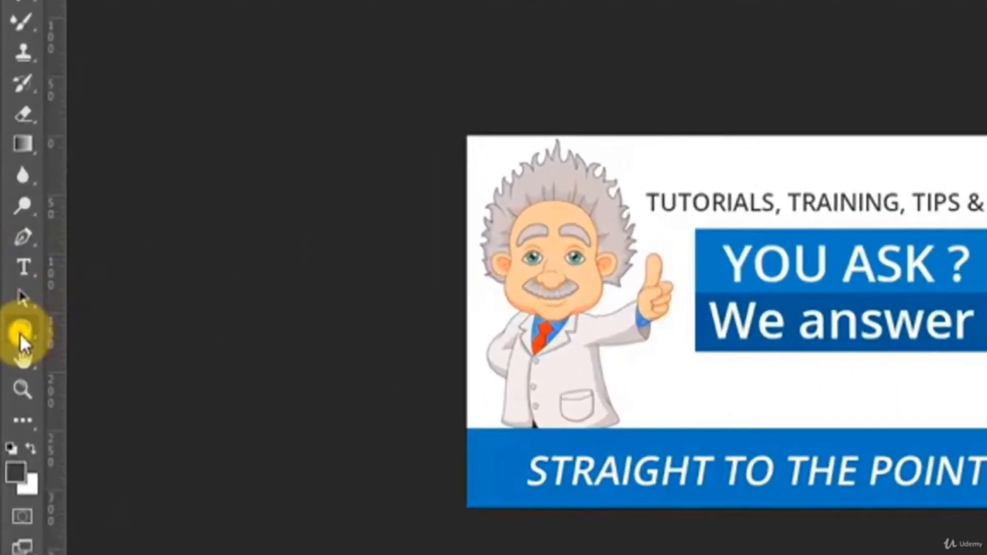
right_click(11, 307)
click(128, 440)
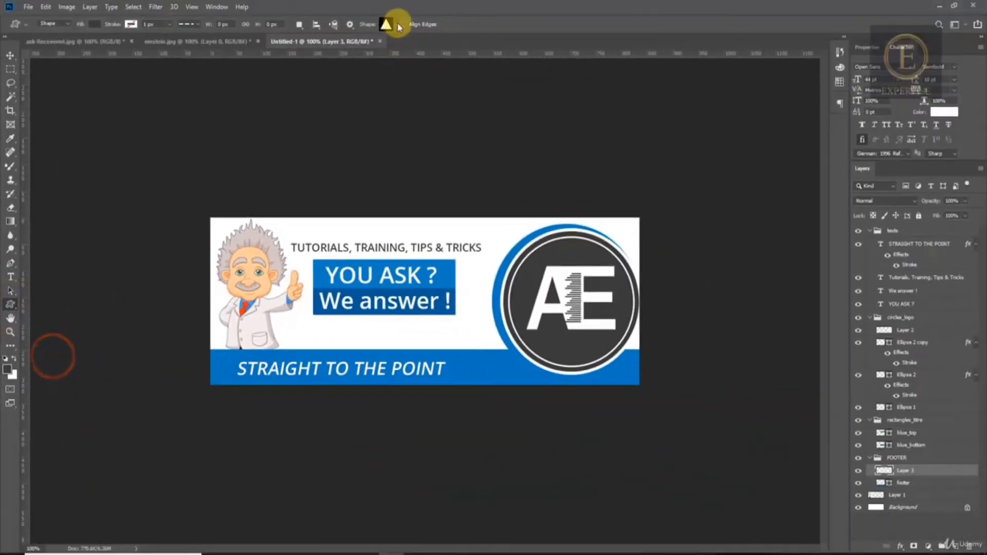
click(397, 24)
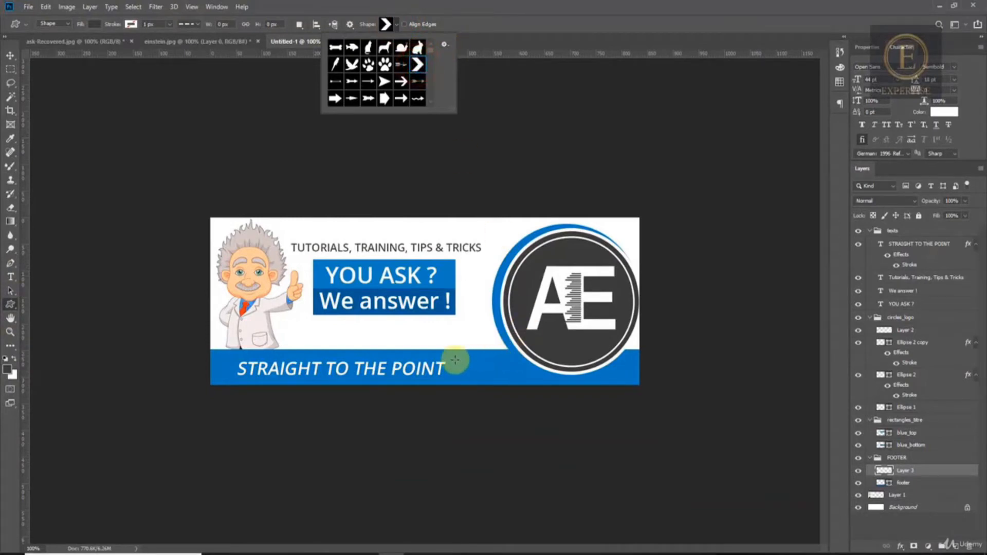
drag(455, 359, 473, 377)
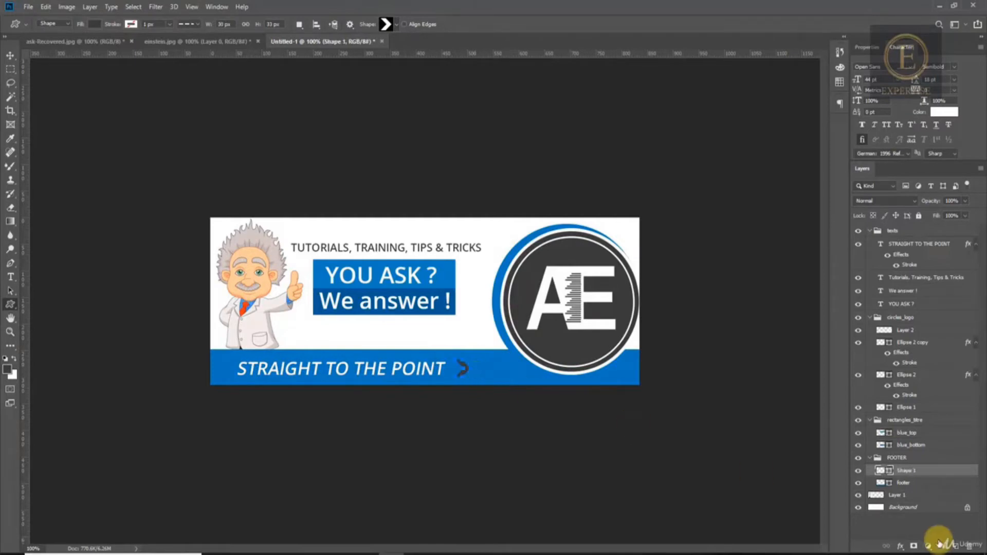
- Recolour the footer chevron white (ffffff) and place a duplicate of it directly beside the original to form a double arrow
double_click(890, 473)
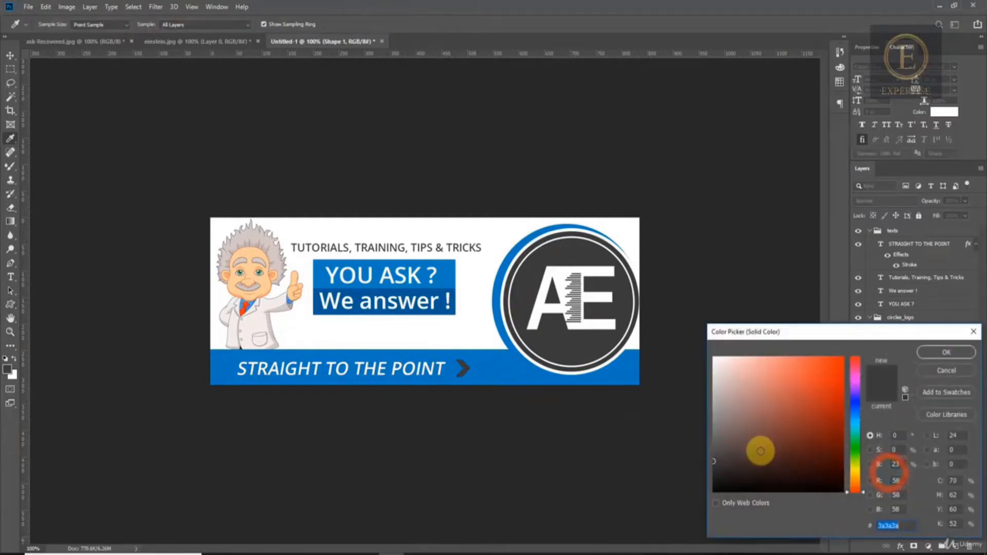
drag(757, 415, 698, 330)
click(928, 353)
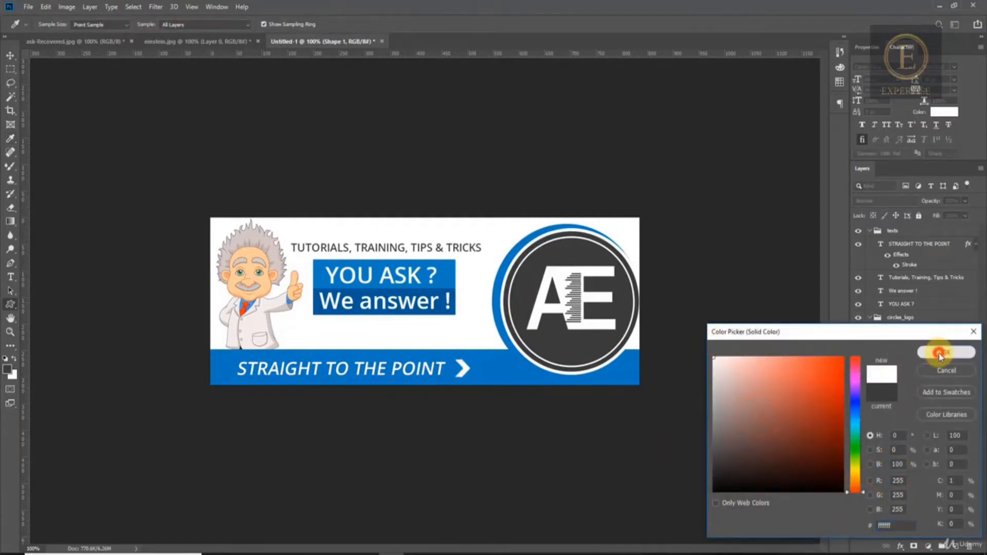
click(12, 55)
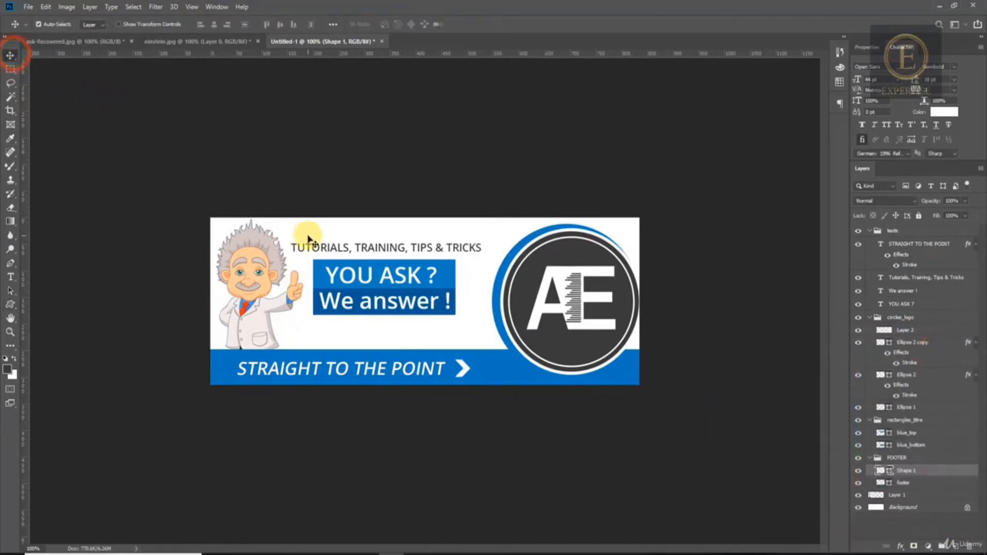
key(ctrl+j)
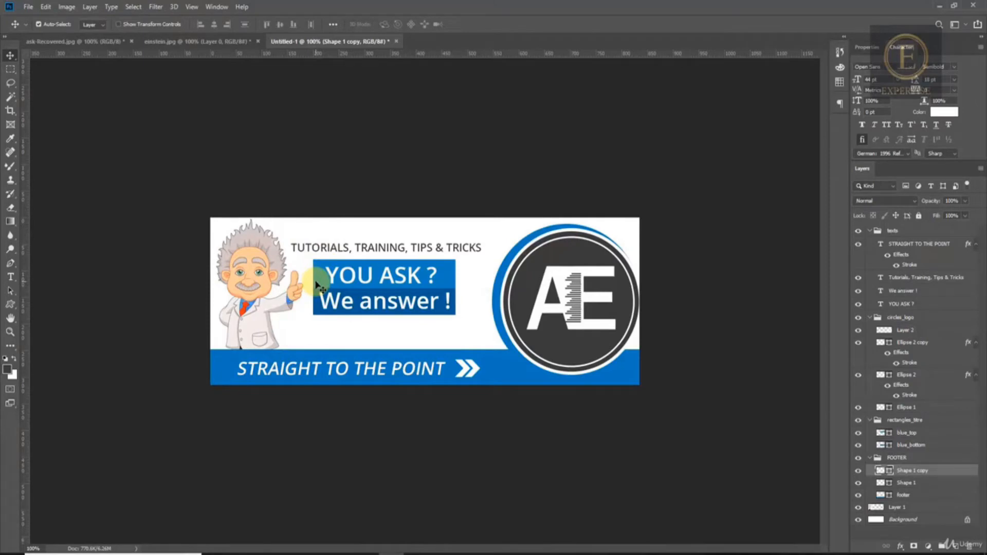
- Open the Save for Web (Legacy) export for the banner and fit the whole image in its preview
click(26, 11)
mouse_move(84, 157)
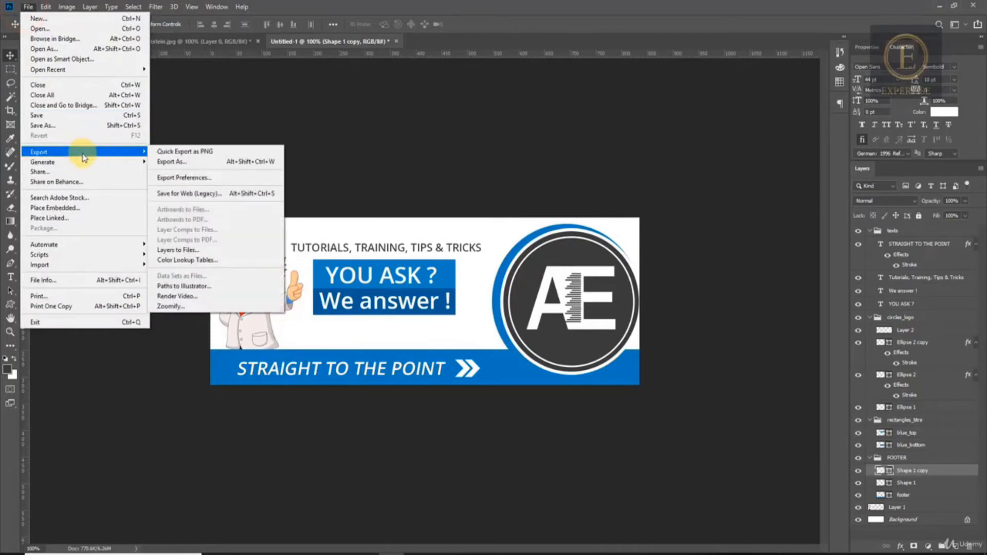
click(214, 196)
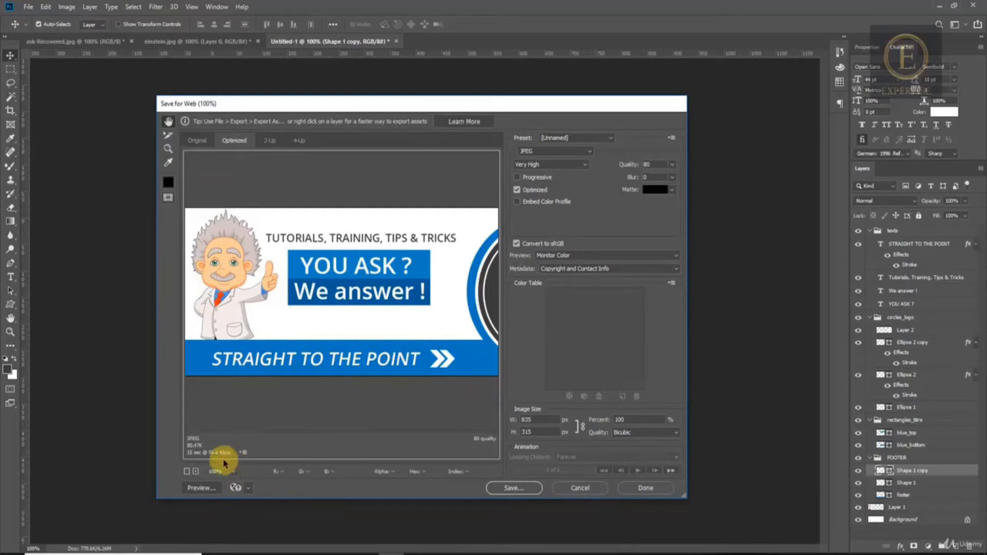
click(186, 472)
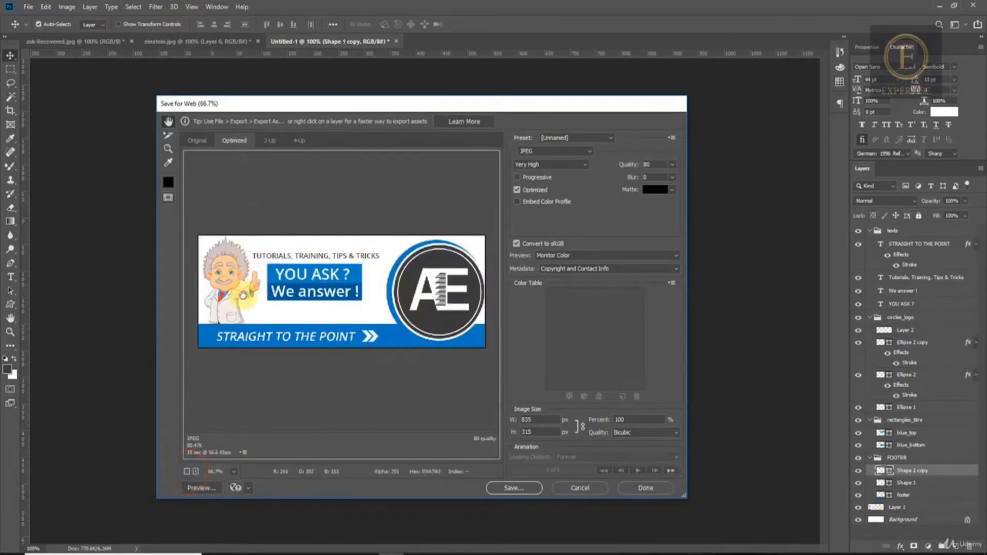
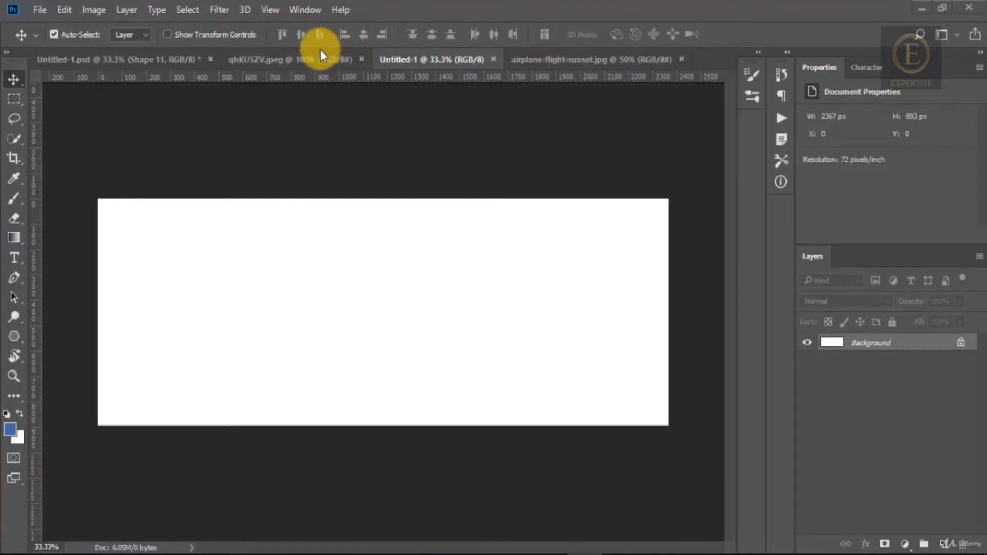
- Check the reference cover, then draw a filled Pen tool triangle in Untitled-1 from the canvas's top-left corner along its top edge to the bottom-left corner
click(317, 59)
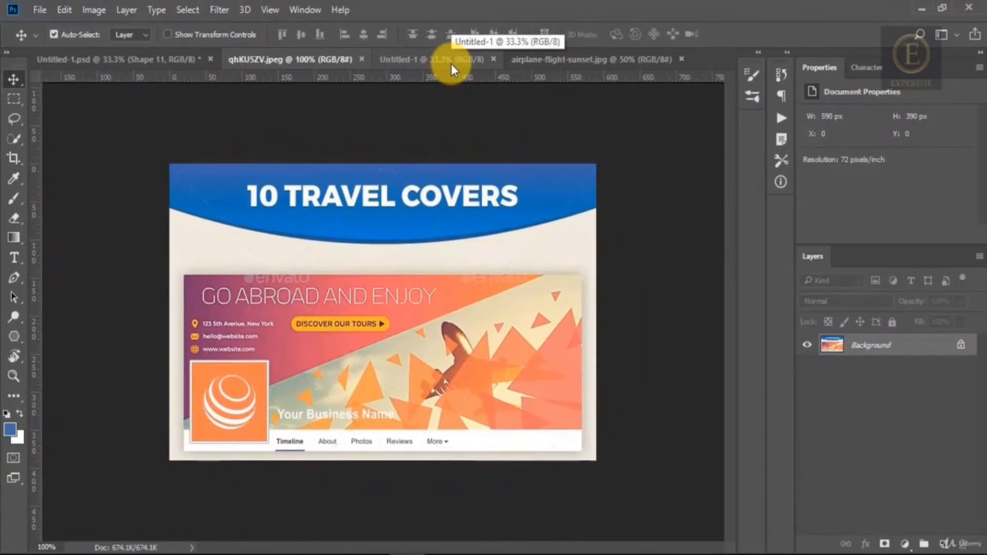
click(451, 64)
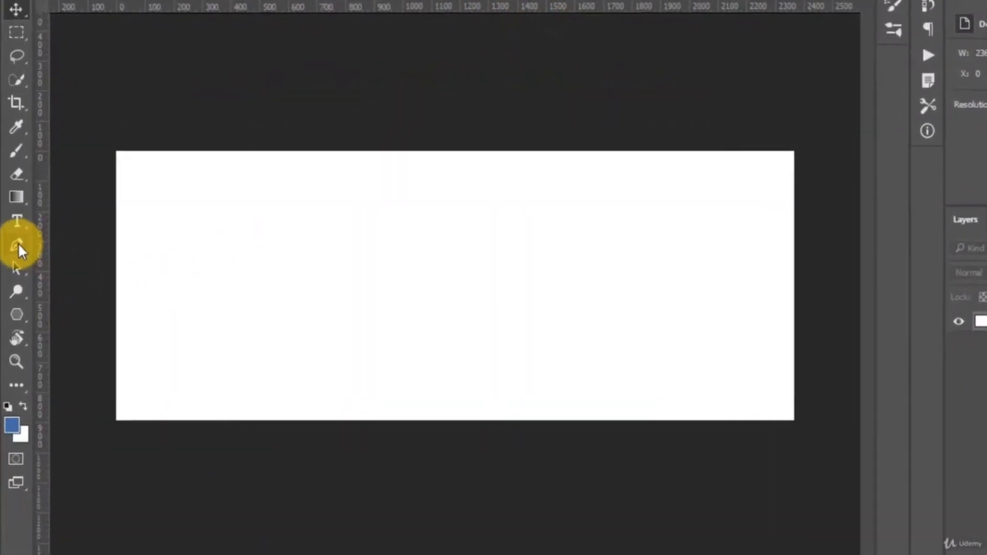
click(18, 245)
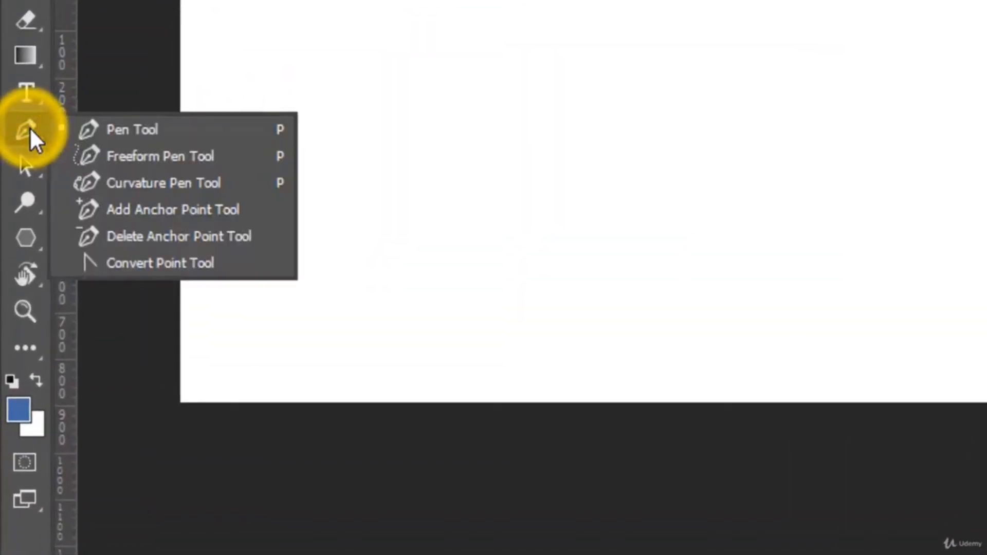
click(120, 138)
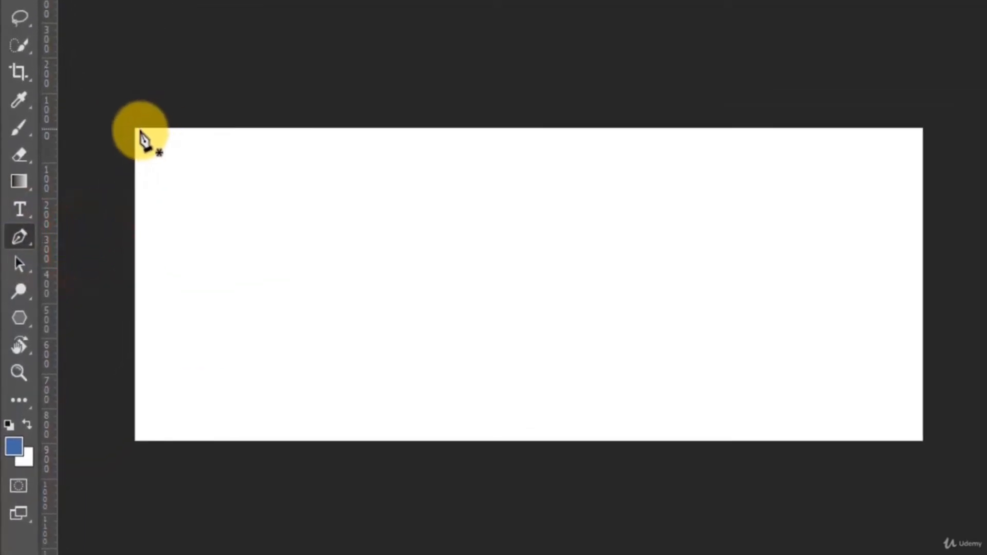
click(135, 128)
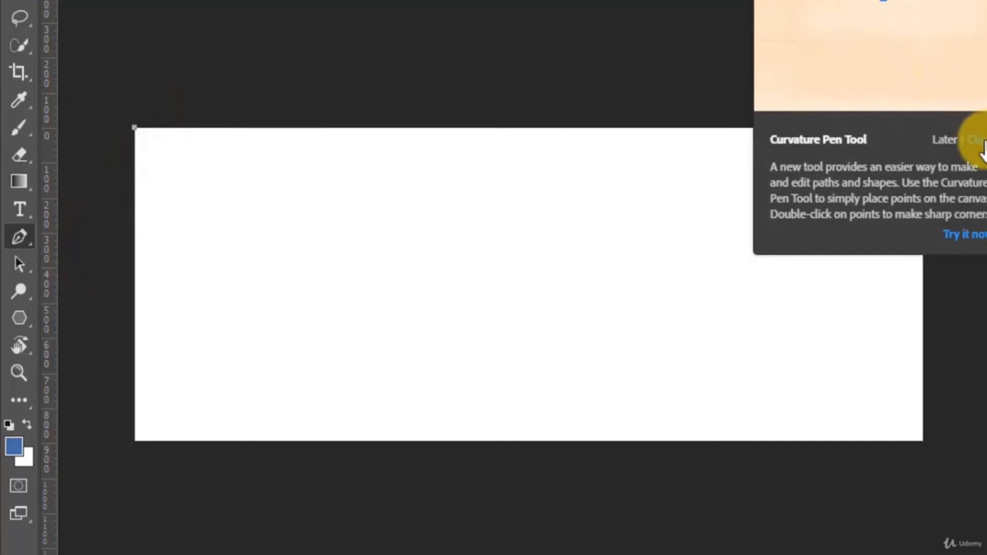
click(979, 140)
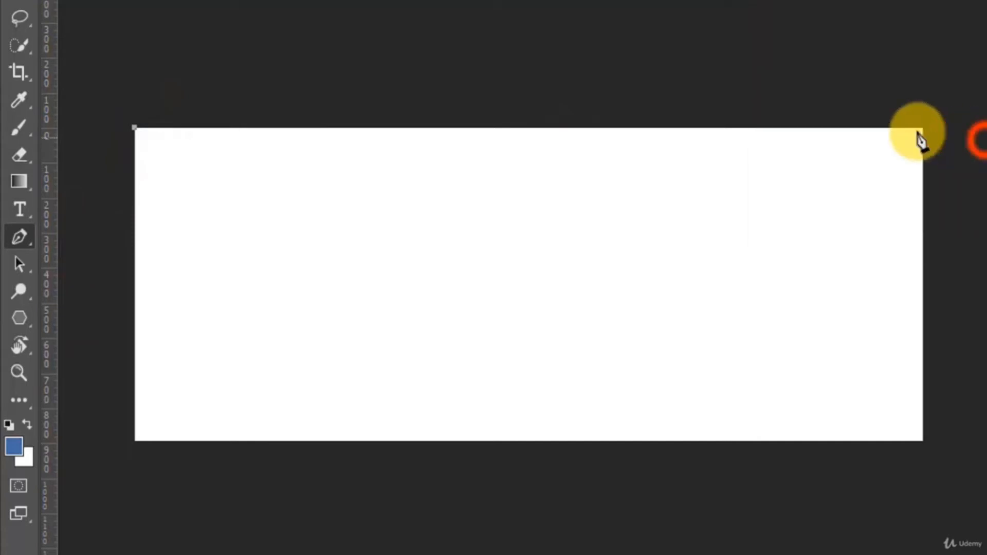
click(860, 129)
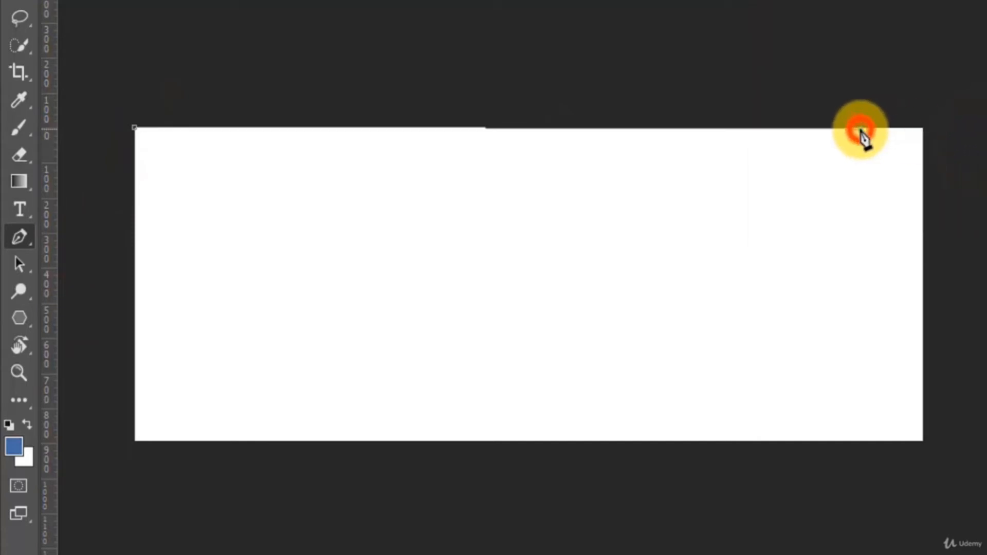
click(135, 443)
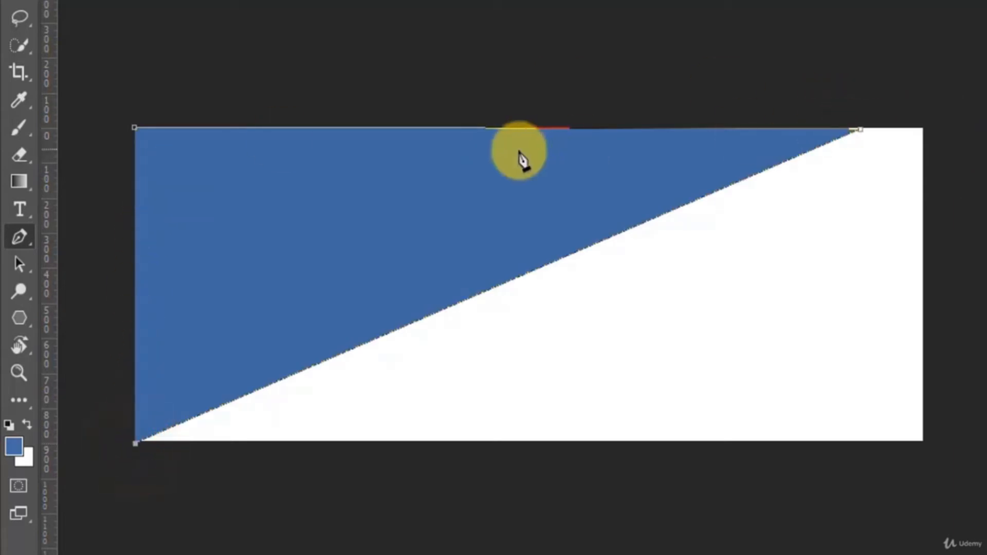
- Move the triangle's upper-right anchor point to straighten its top edge, making the shape about 2217 px wide, and deselect the shape
click(862, 130)
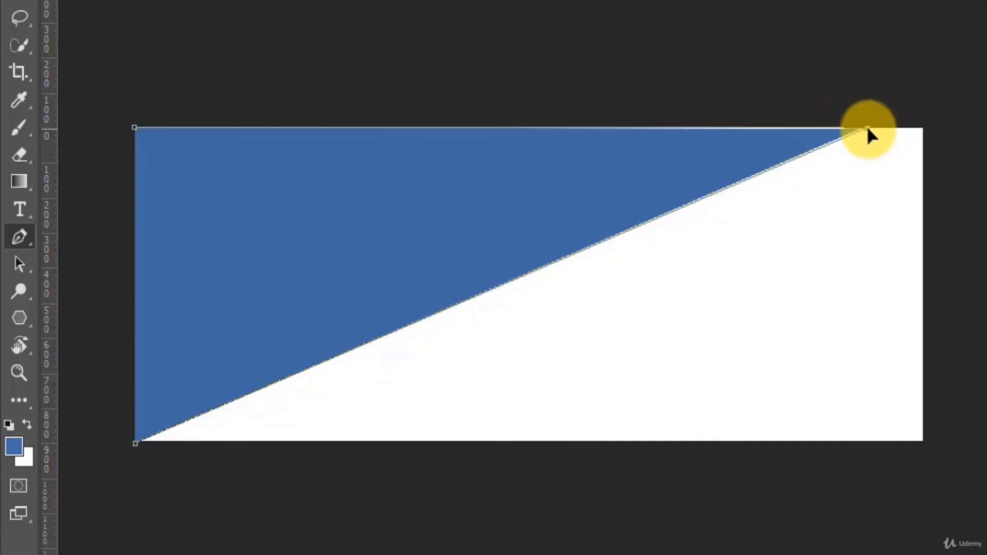
ctrl+click(868, 129)
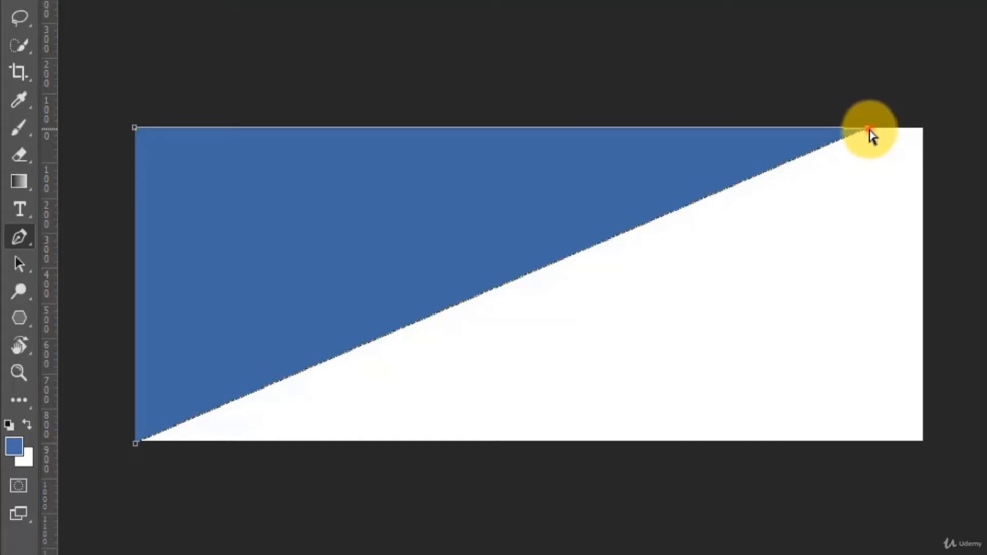
ctrl+click(867, 129)
drag(868, 129, 873, 127)
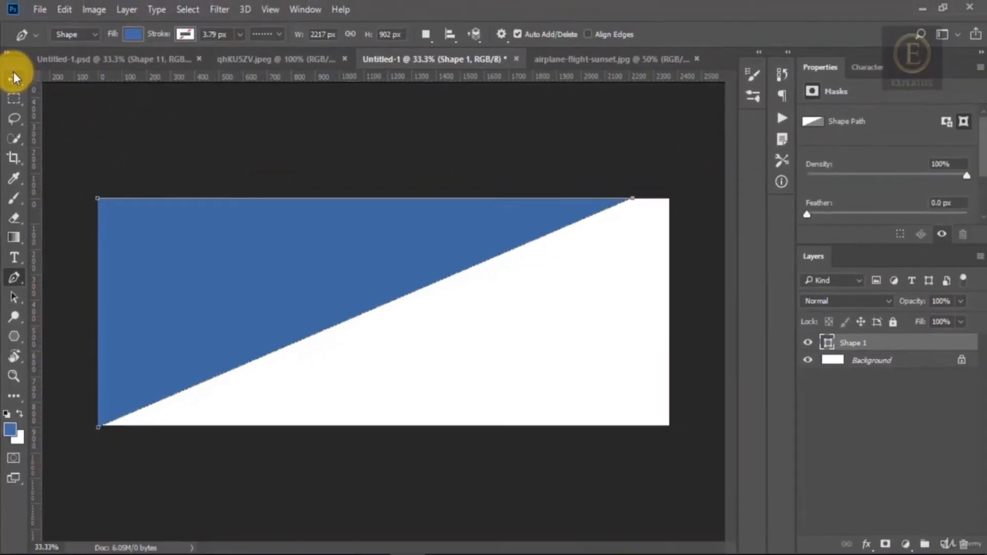
click(13, 74)
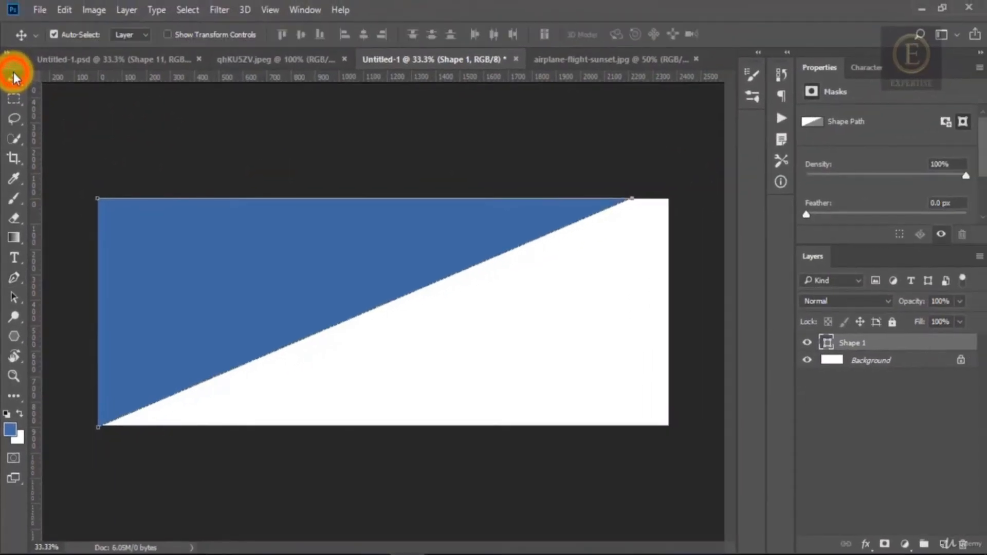
click(321, 170)
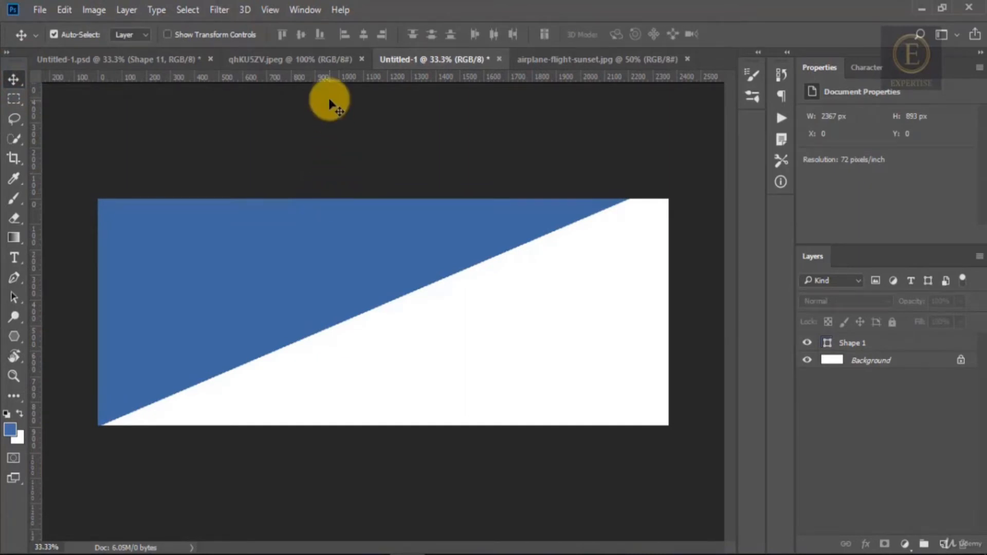
- Sample the orange at the top of the reference cover in qhKU5ZV.jpeg as the foreground colour and return to Untitled-1
click(270, 59)
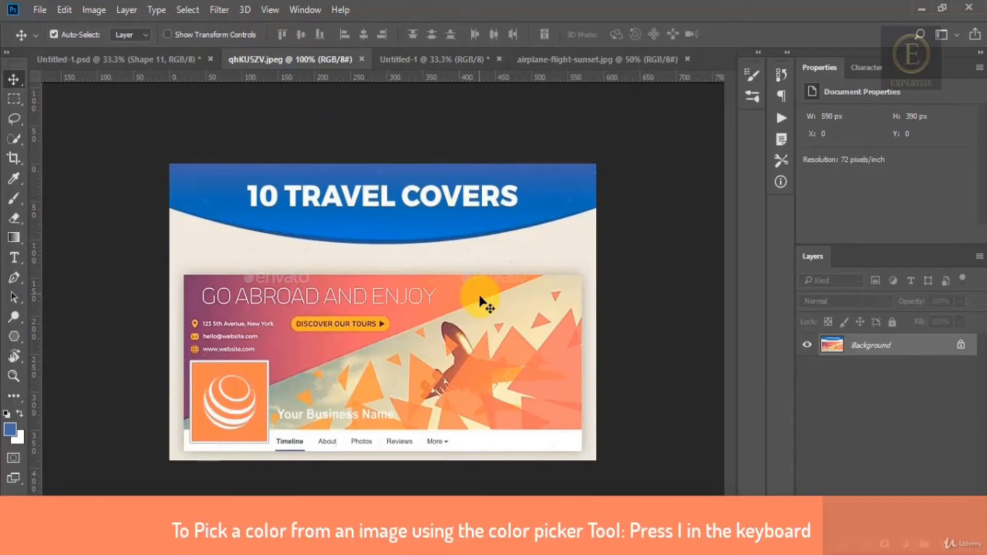
key(i)
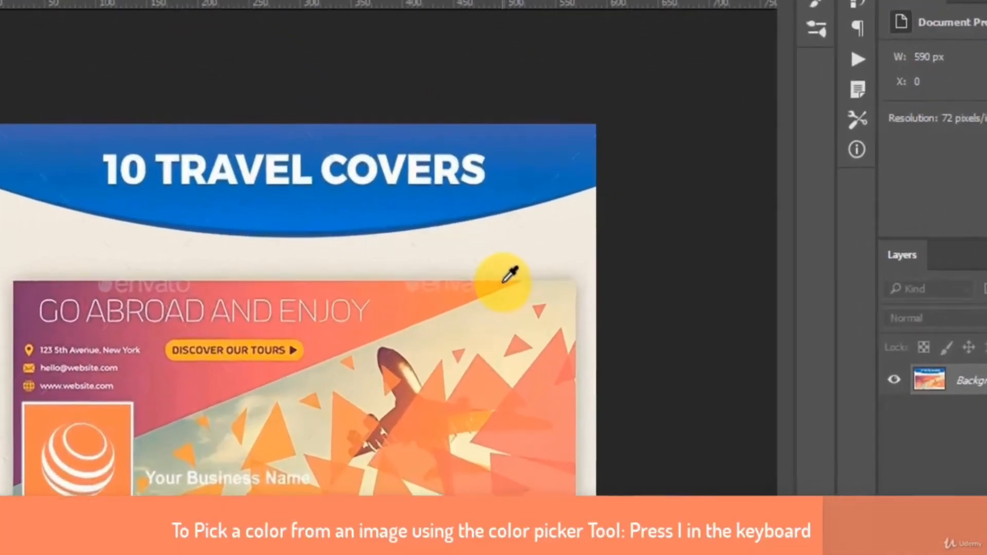
click(535, 271)
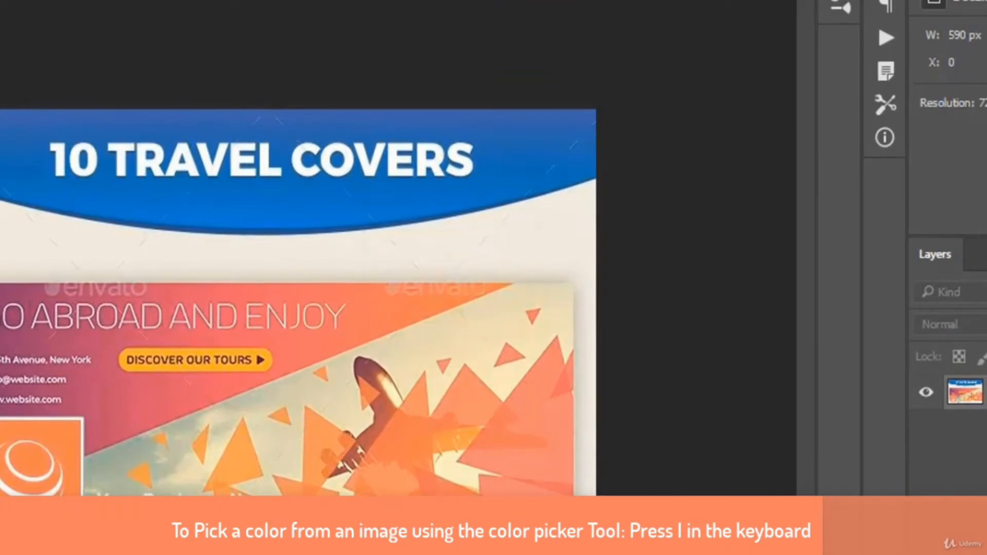
click(432, 58)
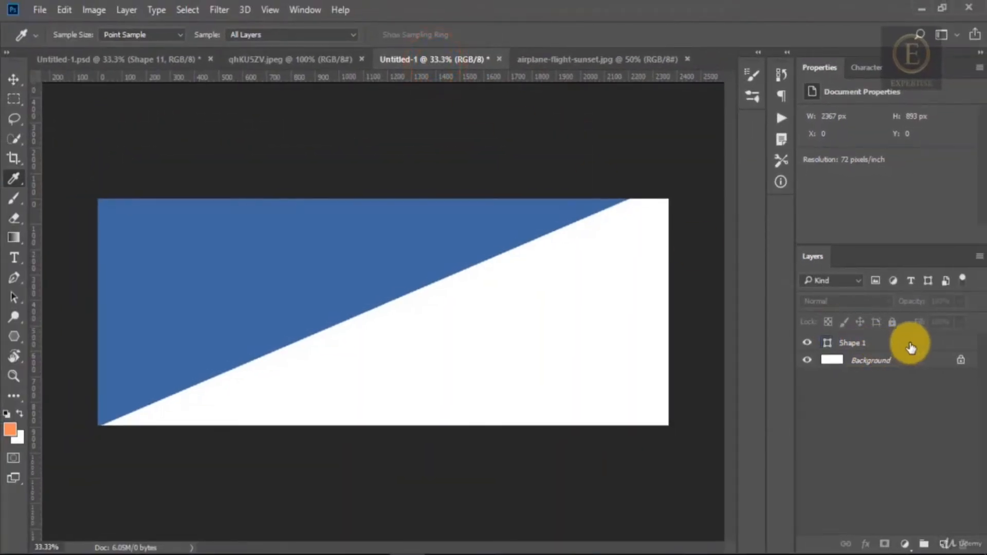
- Open the layer style settings of the triangle shape and enable a Gradient Overlay, keeping the dialog clear of the artwork
click(929, 345)
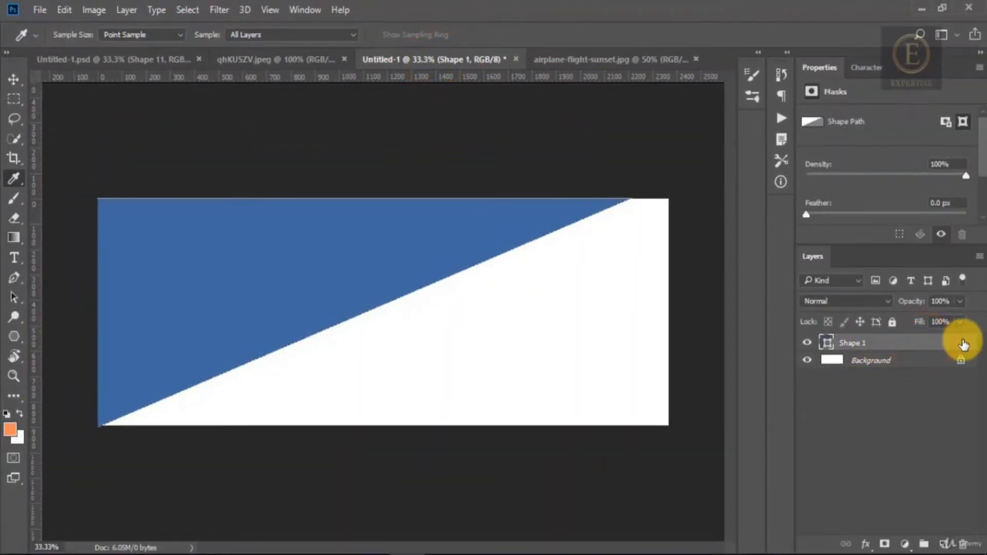
double_click(965, 345)
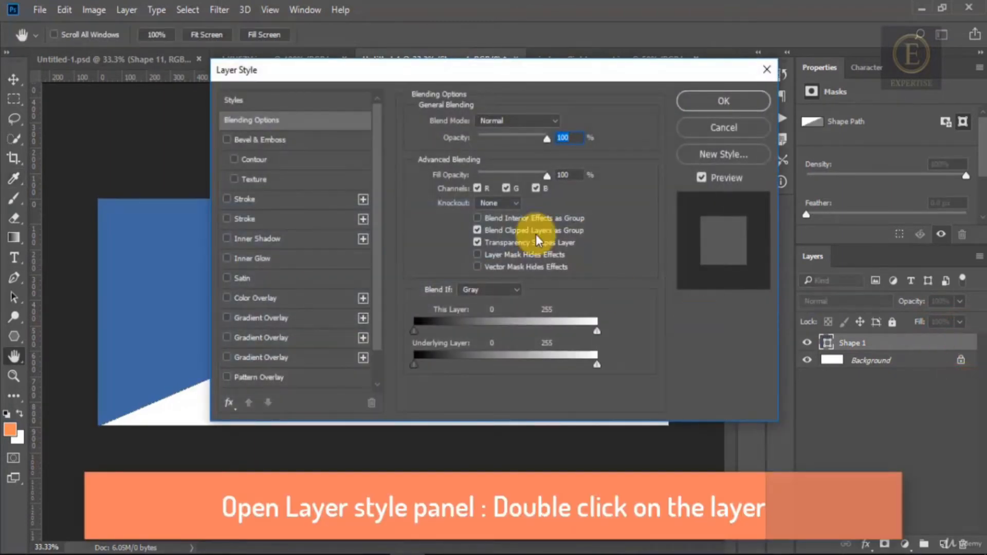
drag(373, 66, 594, 80)
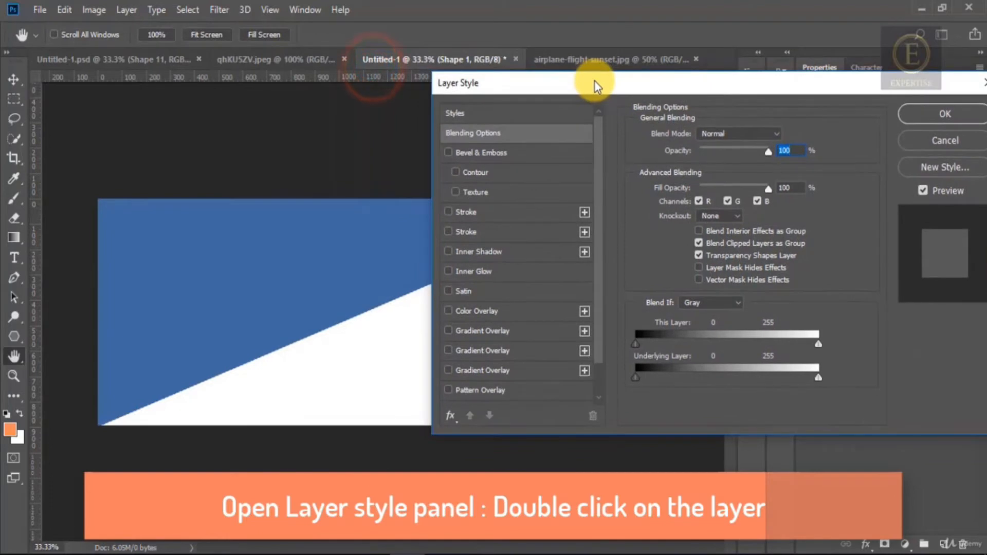
click(464, 372)
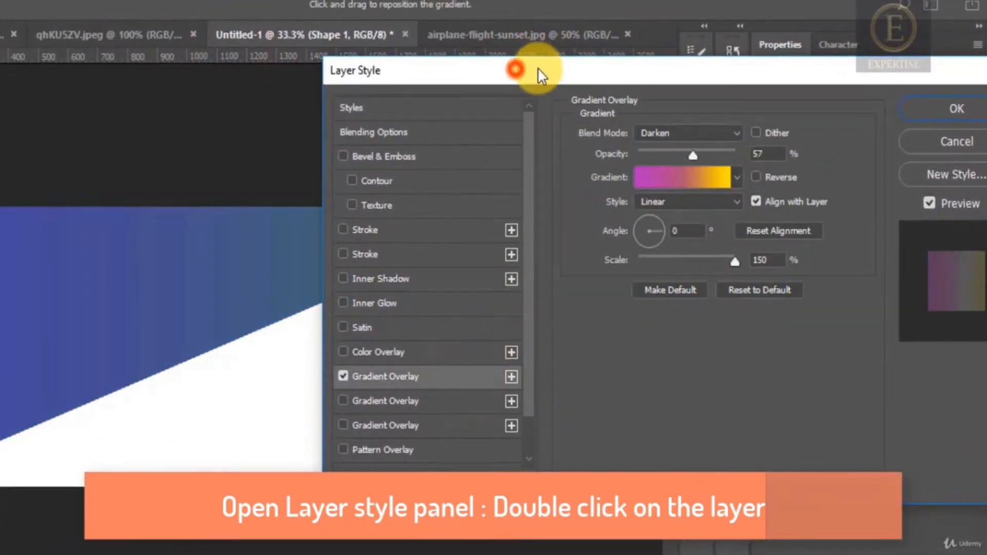
drag(537, 67, 667, 38)
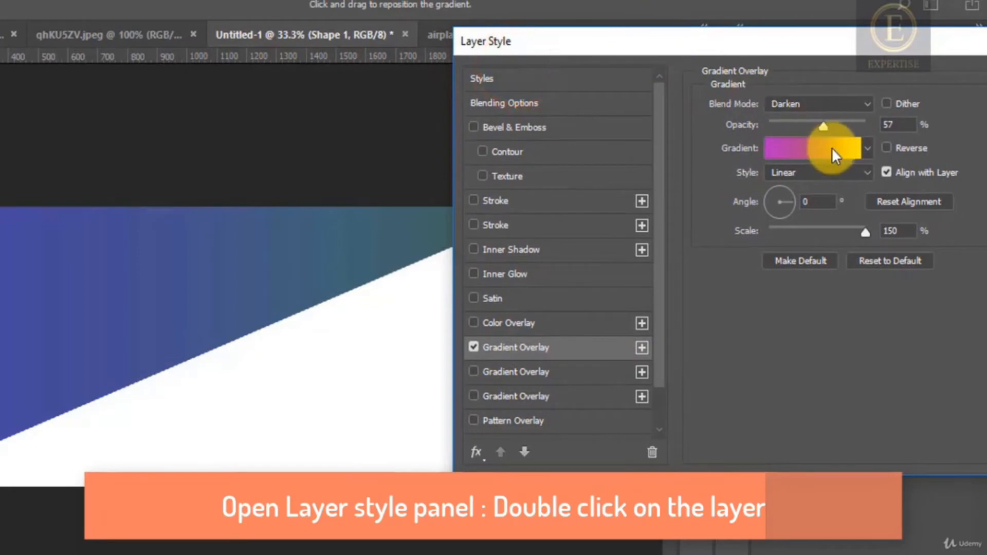
- Set the triangle's gradient overlay to 100% opacity with the Normal blend mode
drag(853, 123, 874, 121)
click(833, 104)
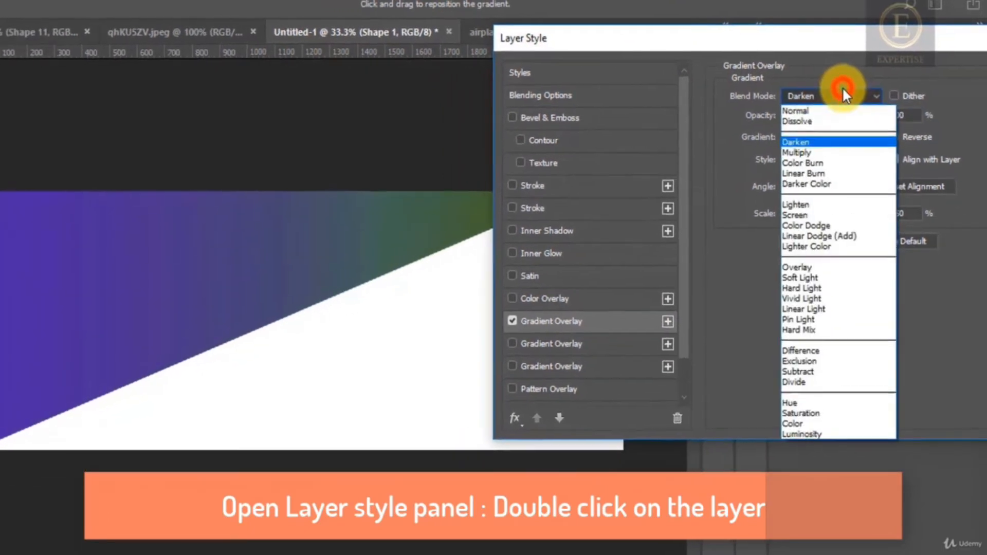
click(799, 116)
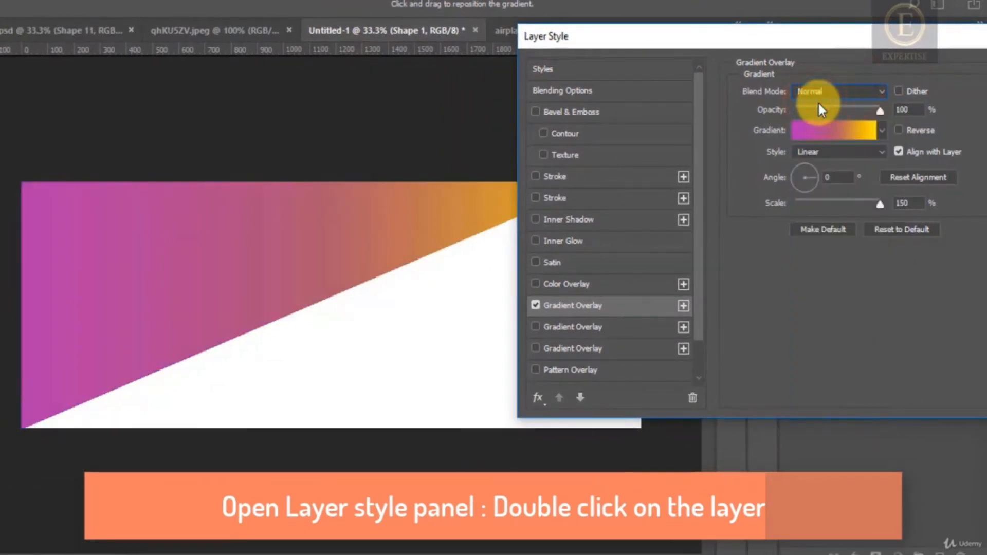
- Recolour the yellow end stop of the overlay gradient with the orange foreground colour and apply the layer style
click(844, 128)
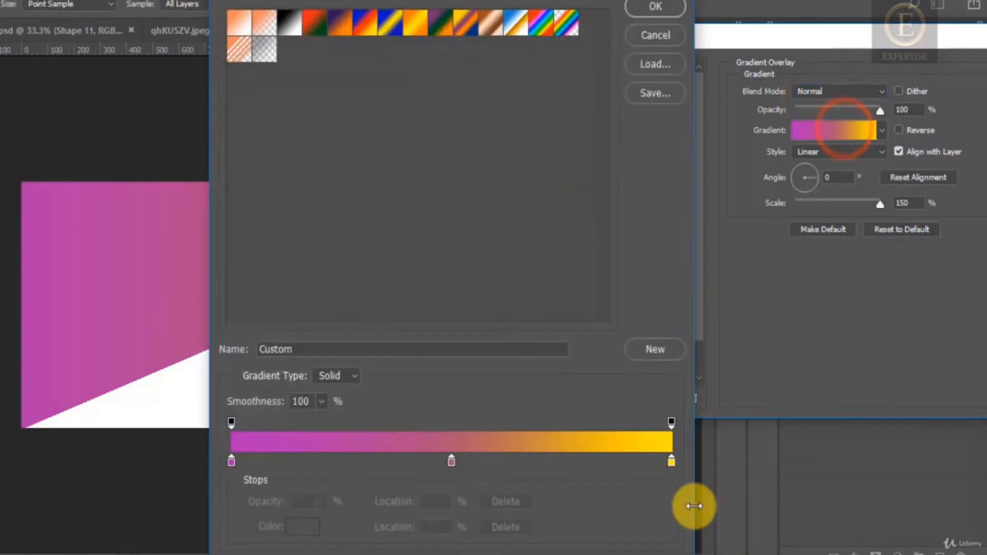
click(671, 460)
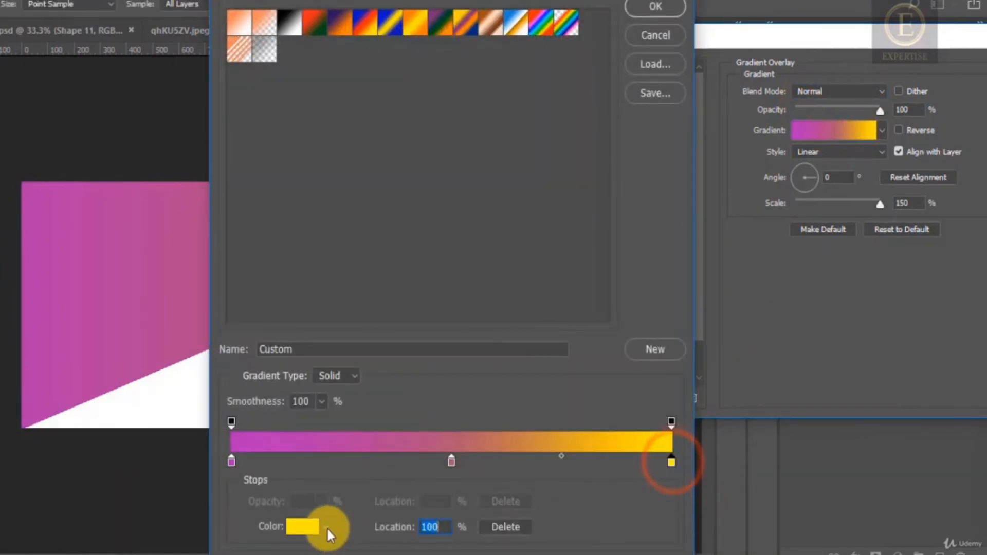
click(309, 528)
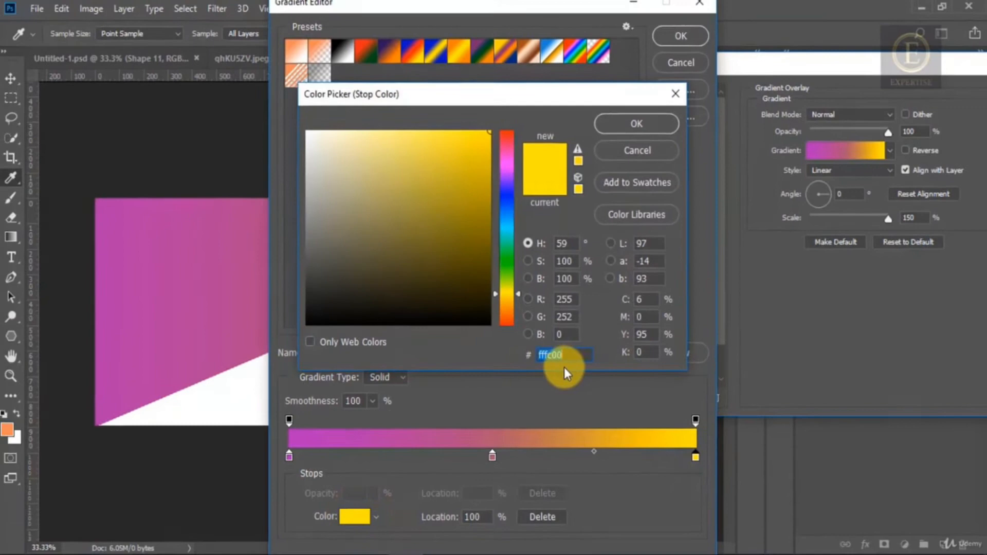
key(BackSpace)
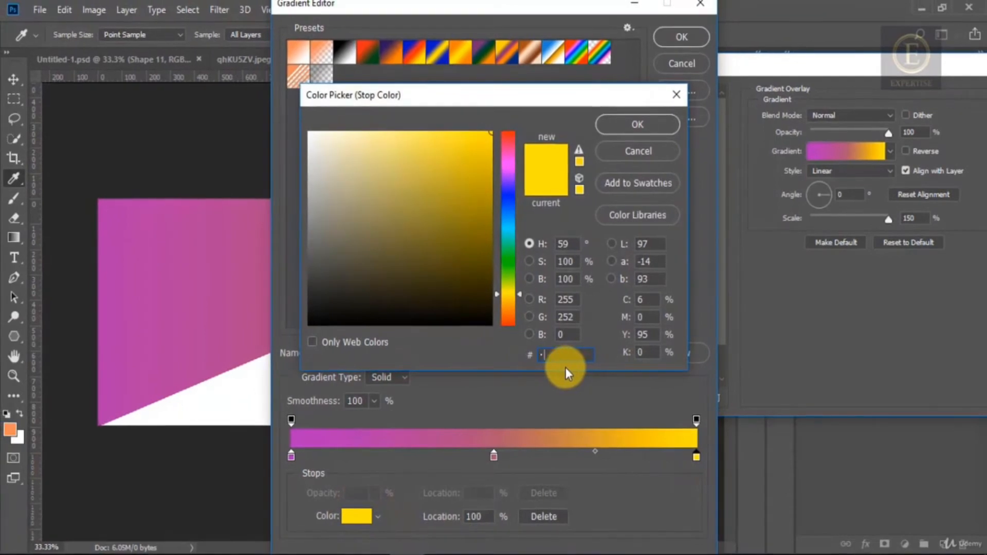
key(BackSpace)
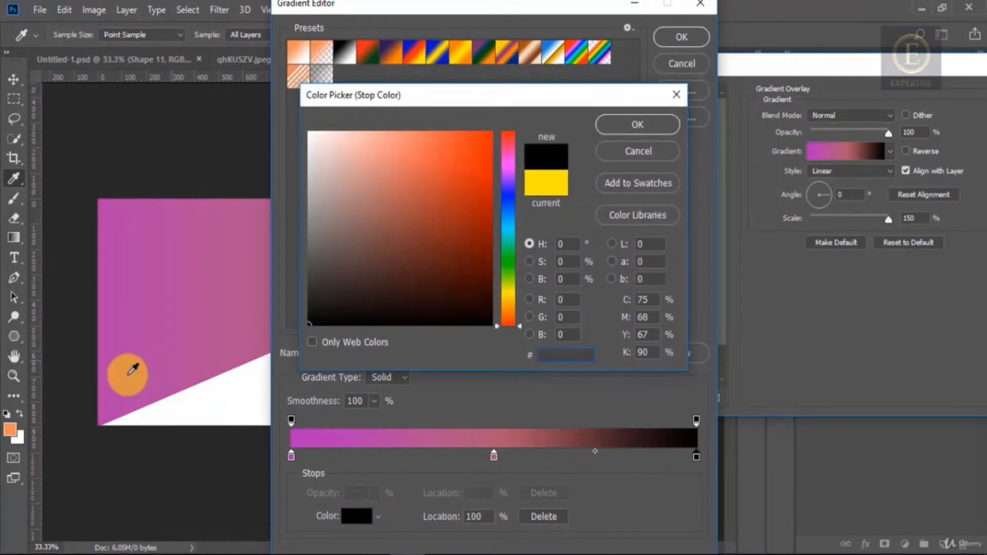
click(11, 427)
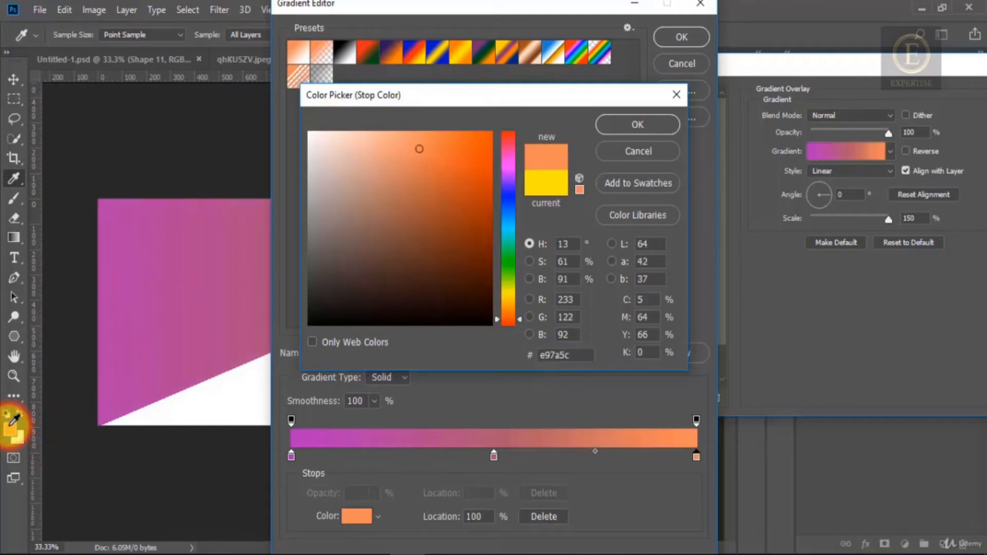
click(627, 127)
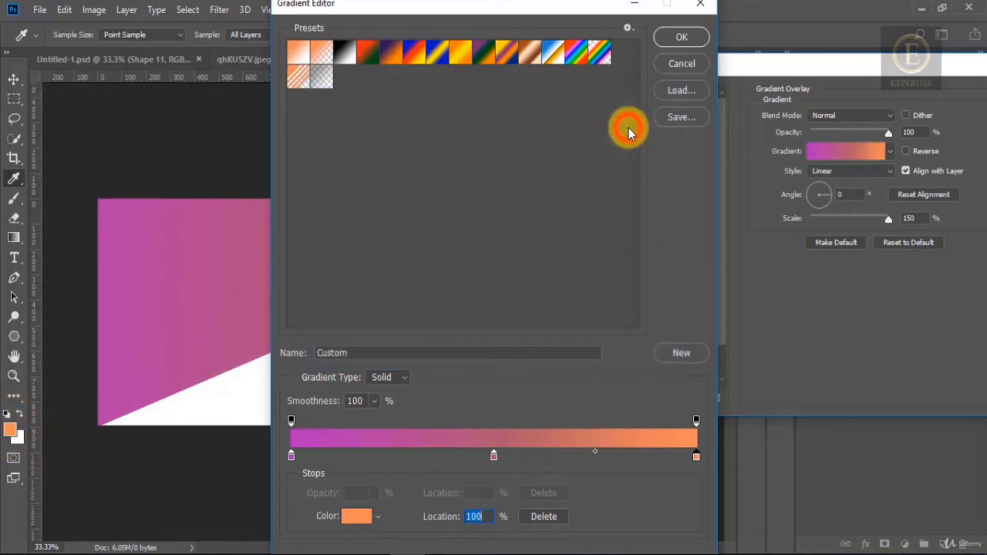
drag(474, 11, 612, 20)
click(811, 48)
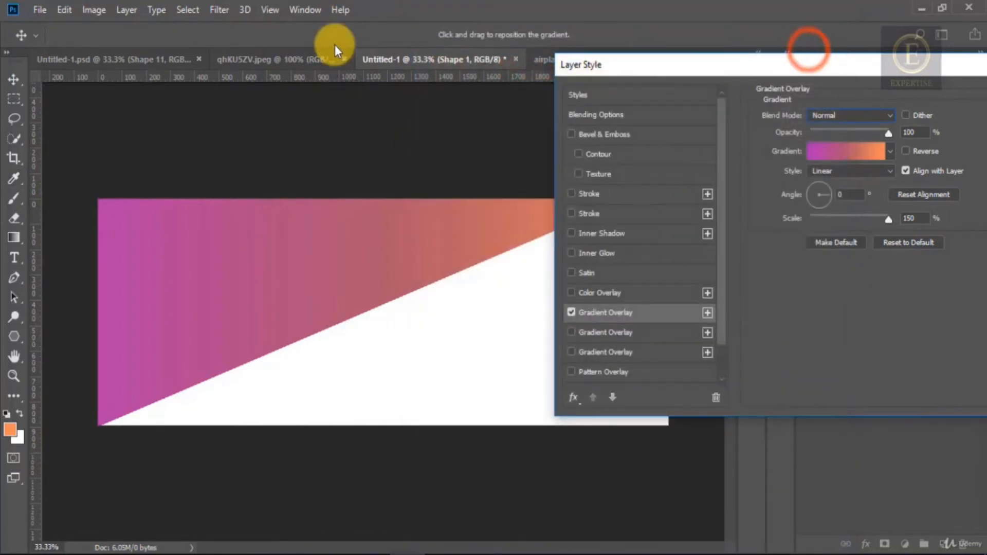
drag(800, 62, 503, 59)
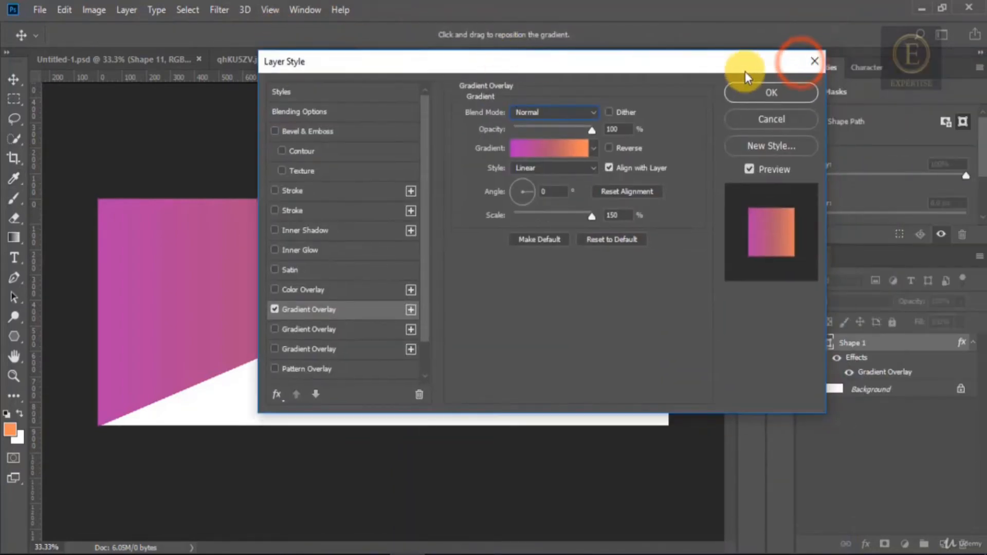
click(775, 88)
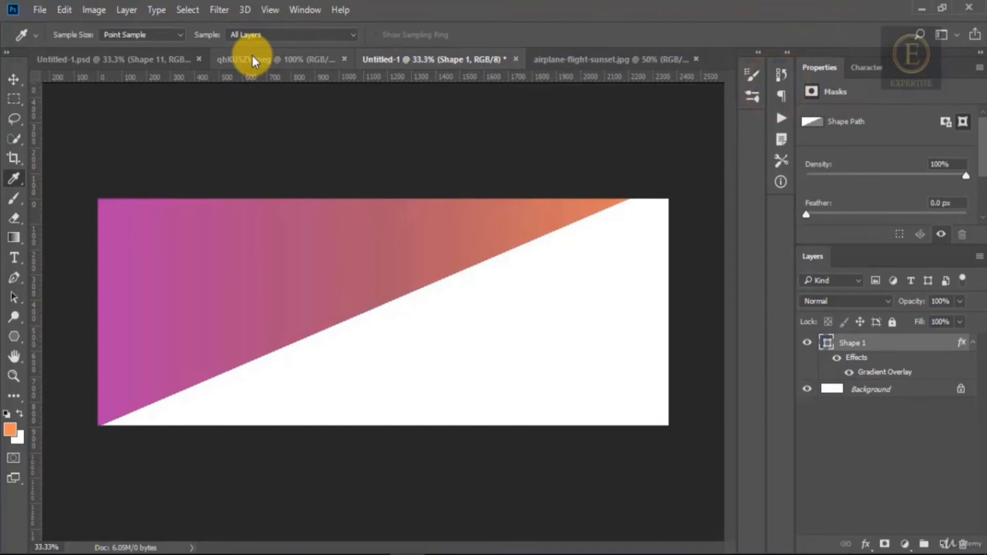
- Sample the coral near the top middle of the reference cover in qhKU5ZV.jpeg as the foreground colour and return to Untitled-1
click(253, 57)
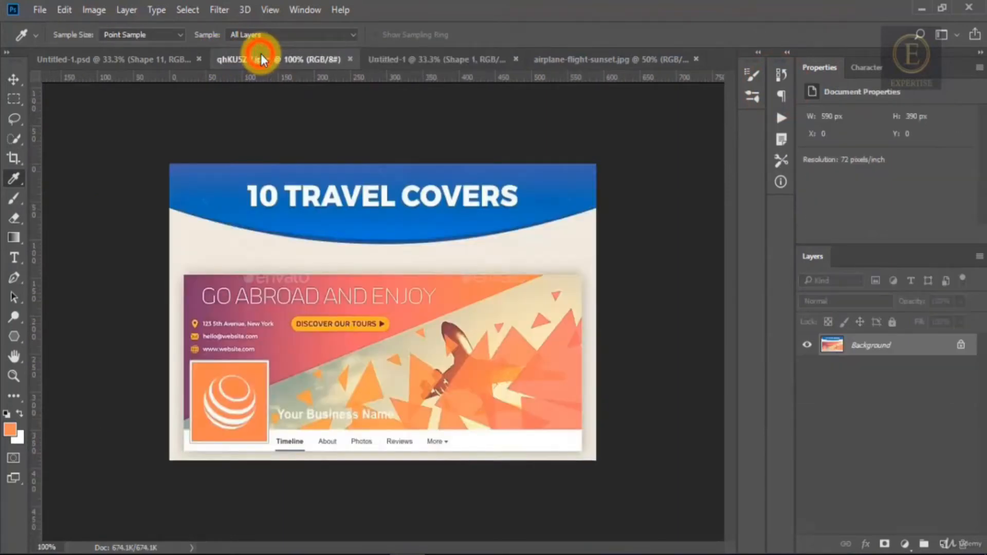
click(360, 280)
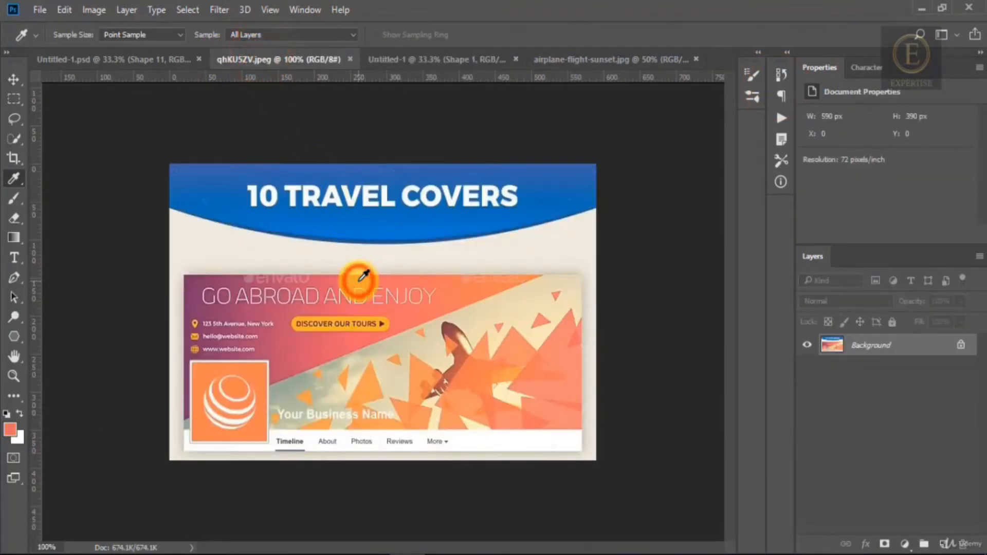
click(445, 56)
- Recolour the gradient overlay's middle stop at 50% with the coral foreground colour and apply the triangle's layer style
double_click(895, 373)
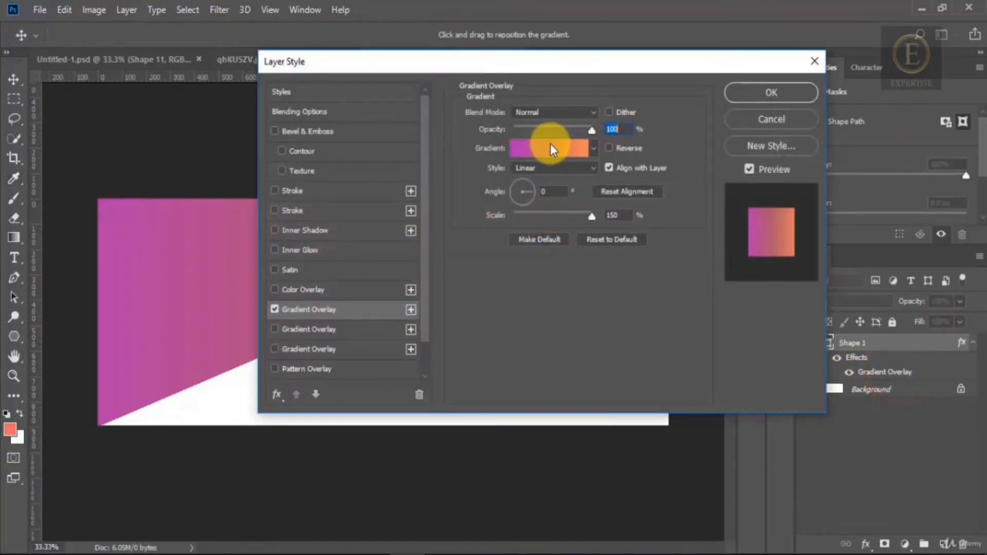
click(550, 144)
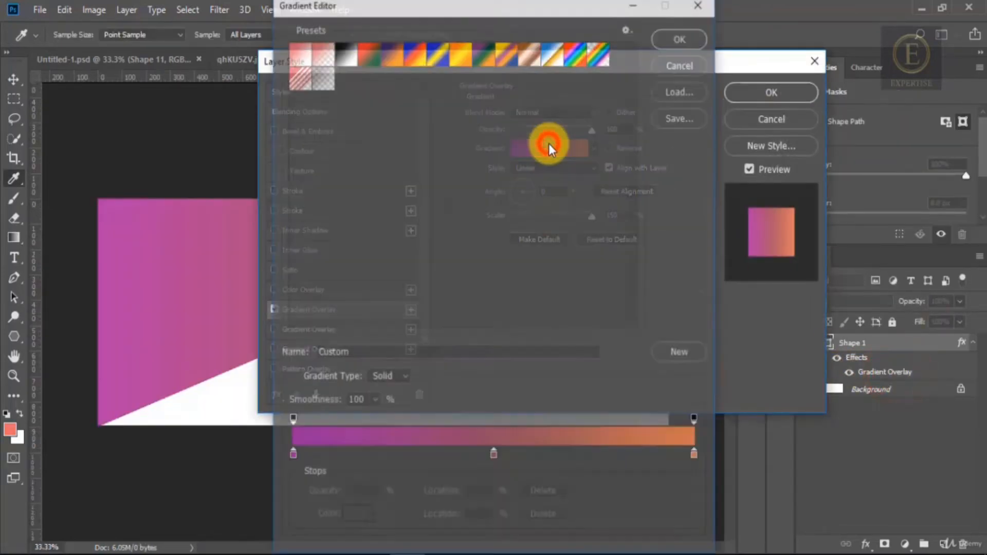
click(493, 456)
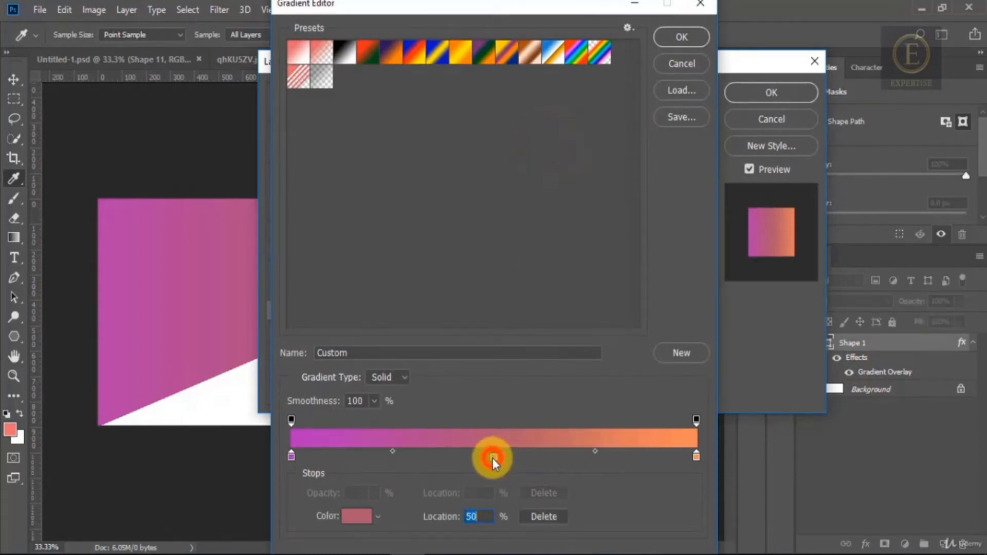
click(357, 515)
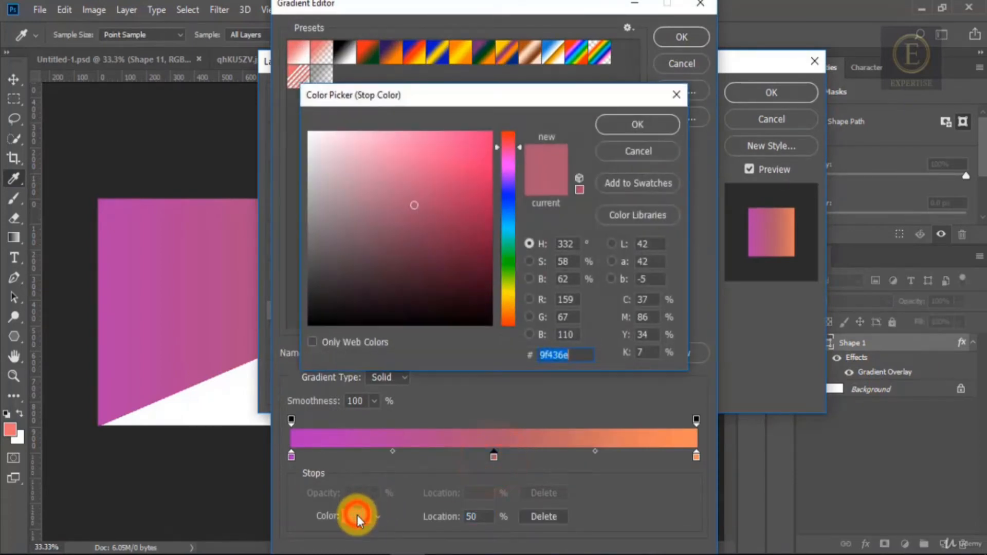
click(10, 427)
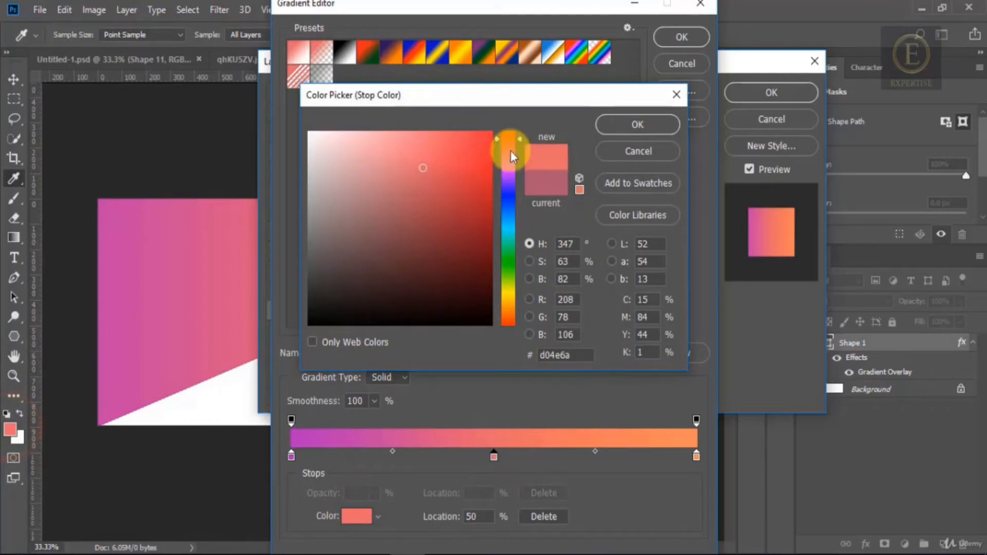
click(627, 127)
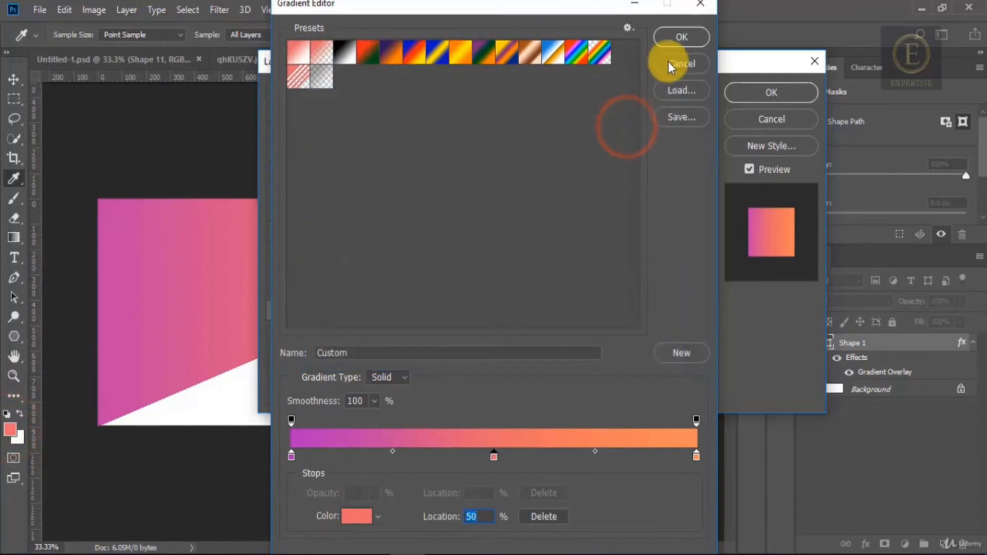
click(687, 38)
click(753, 91)
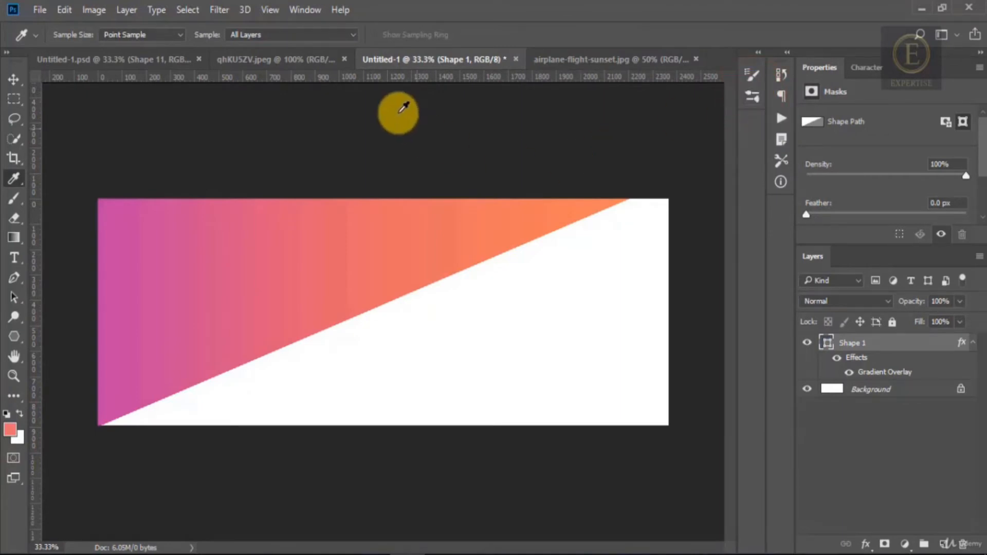
- Compare the triangle with the reference cover in qhKU5ZV.jpeg, then add an empty layer above the triangle in Untitled-1
click(285, 63)
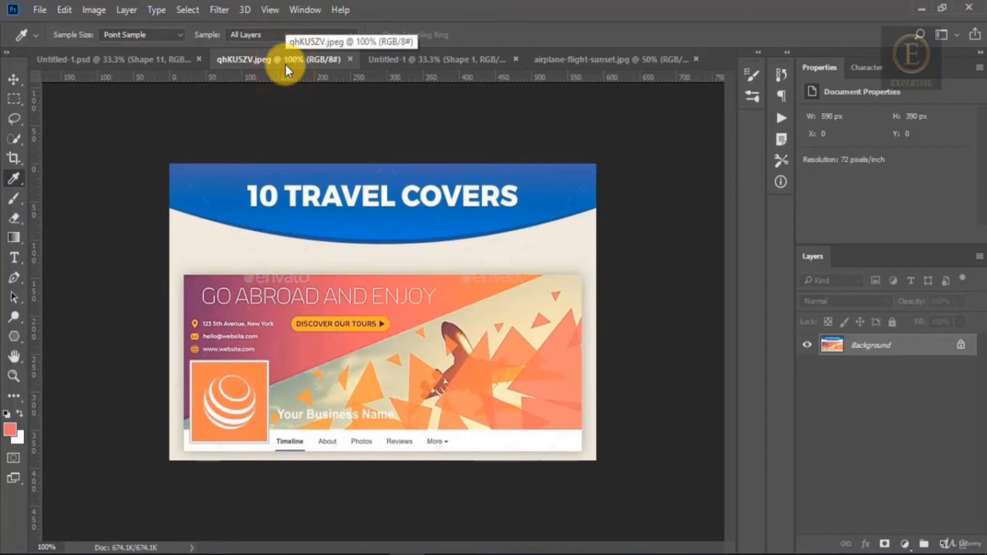
click(429, 60)
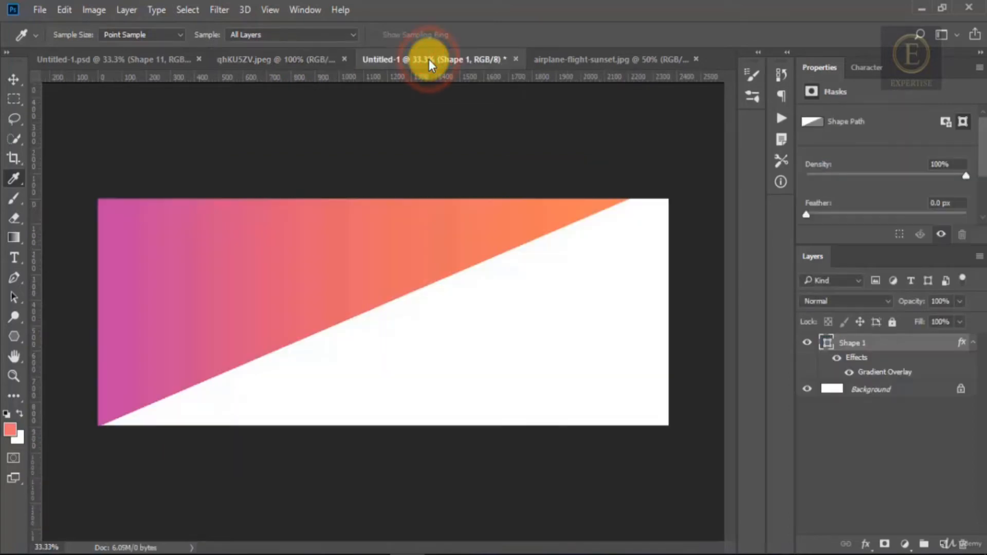
click(944, 544)
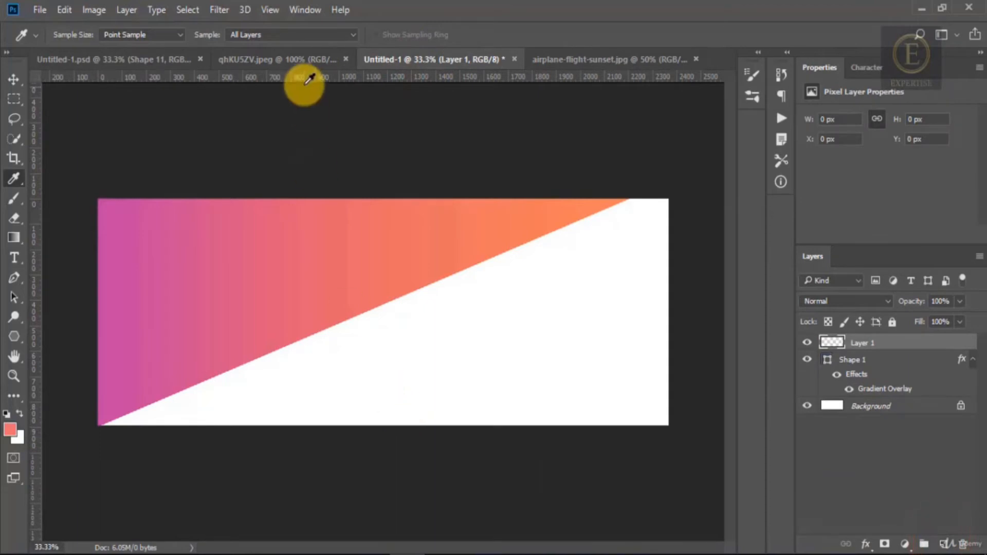
- Check the reference cover's button, then draw a rounded rectangle about 585 by 94 px with a 3 px radius in the triangle's upper middle
click(276, 61)
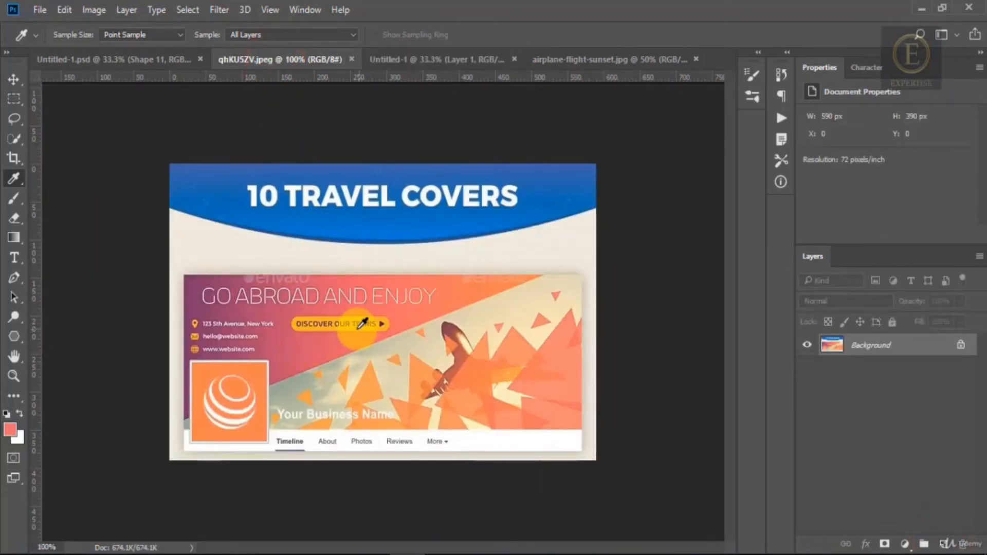
click(387, 55)
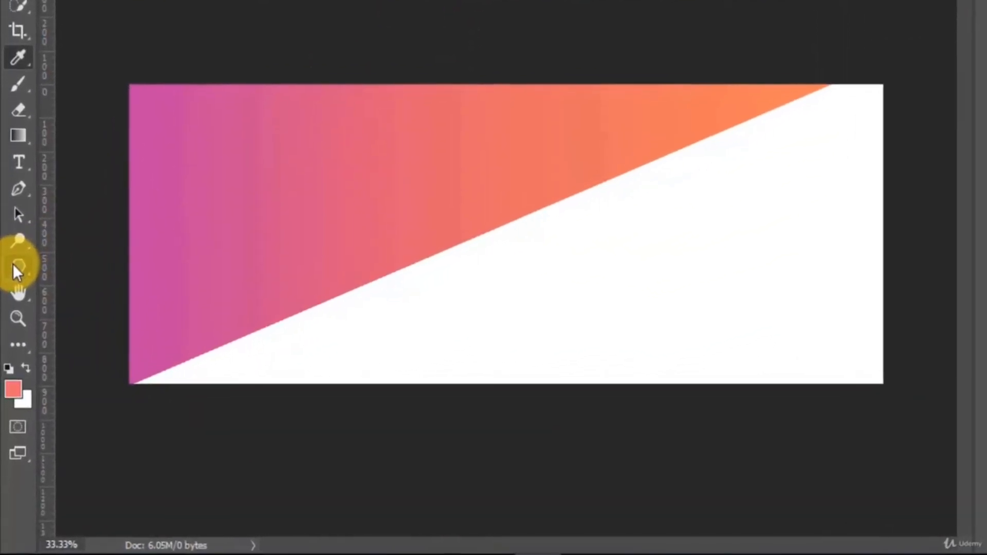
right_click(14, 336)
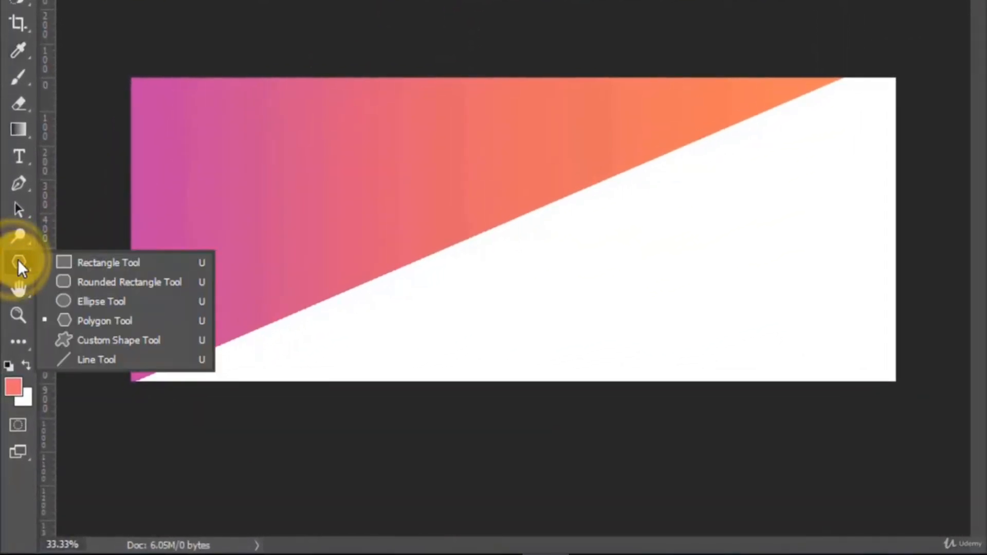
click(83, 282)
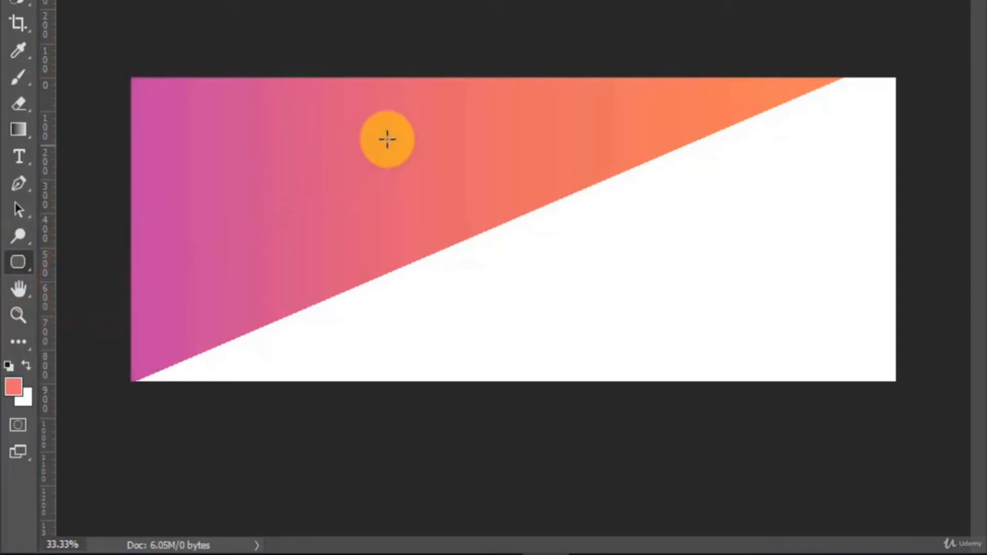
drag(387, 138, 594, 170)
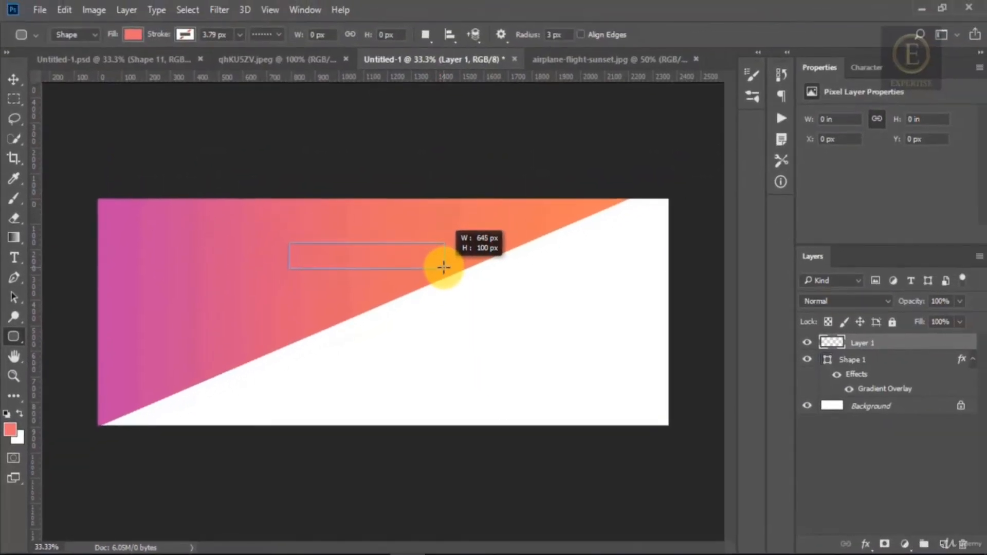
drag(443, 267, 429, 265)
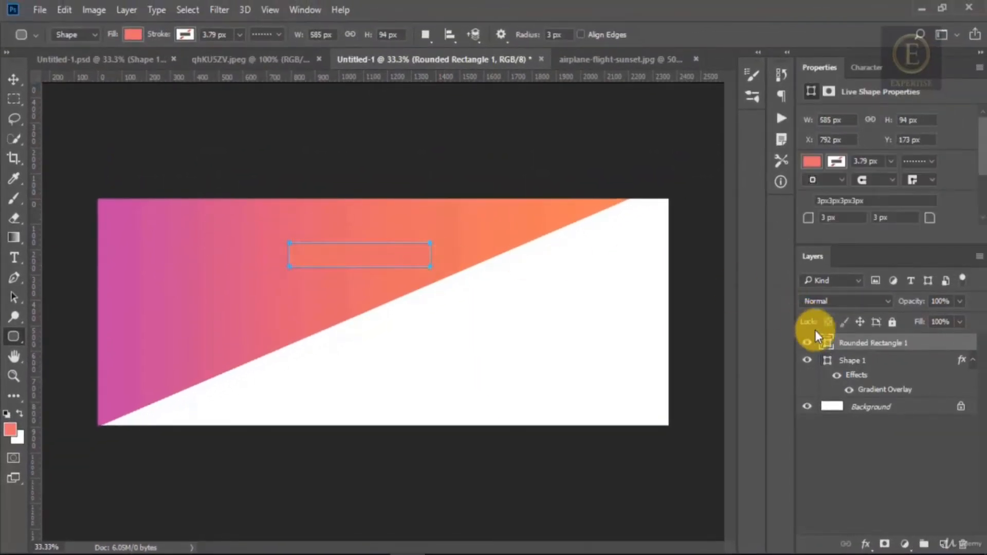
- Fill the rounded rectangle with the golden yellow d0b34e
double_click(825, 345)
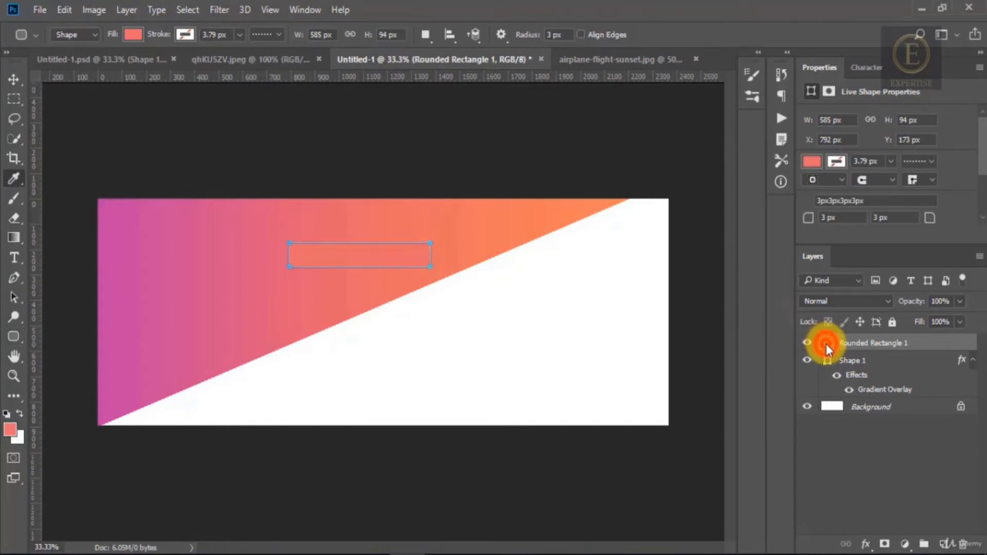
click(512, 301)
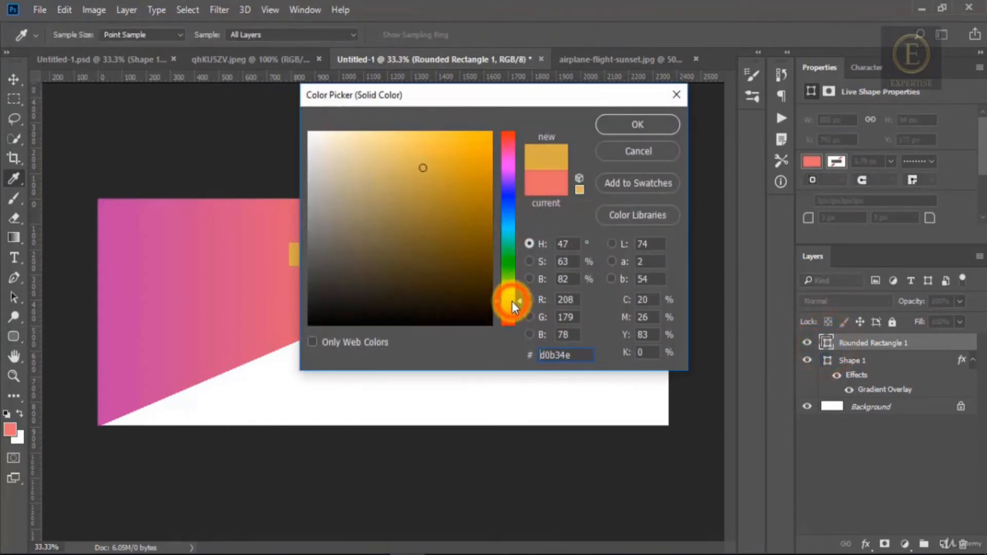
click(620, 123)
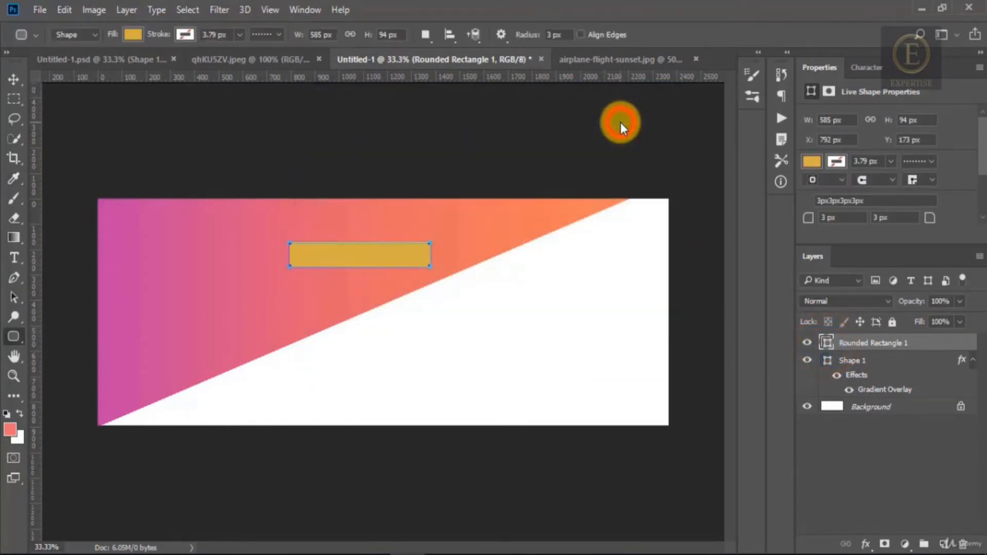
- Sample the golden yellow from the reference cover's button in qhKU5ZV.jpeg and apply it, ffb538, as the rounded rectangle's fill in Untitled-1
click(12, 78)
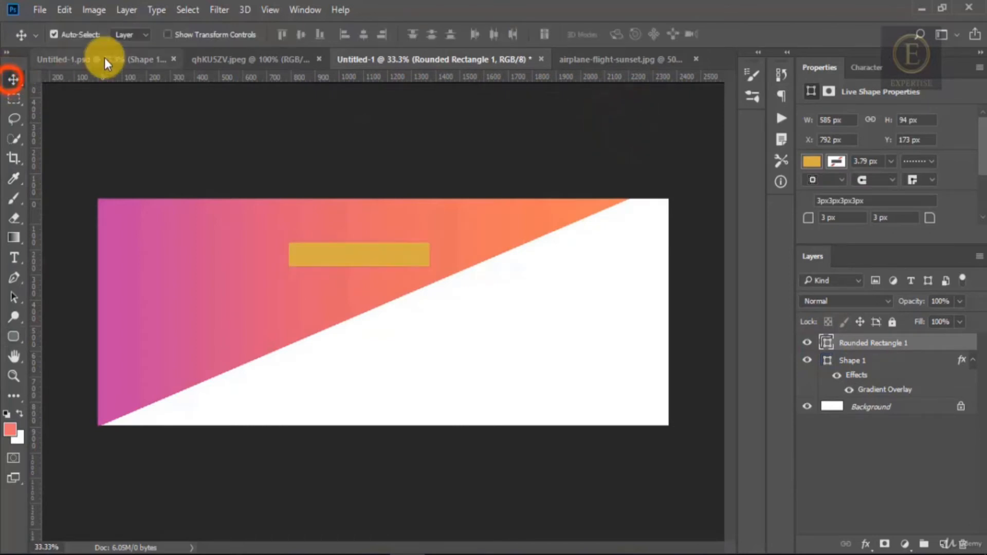
click(230, 62)
key(i)
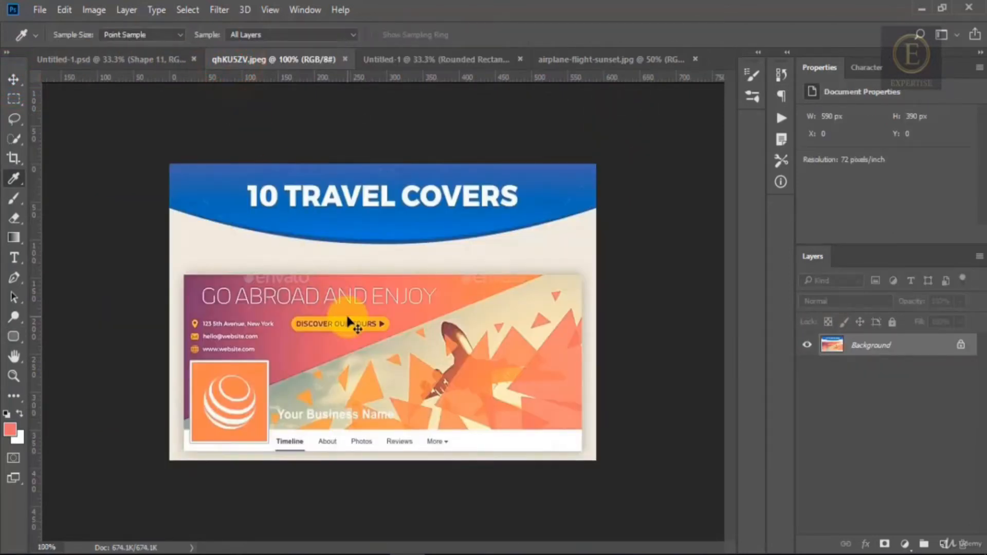
click(377, 313)
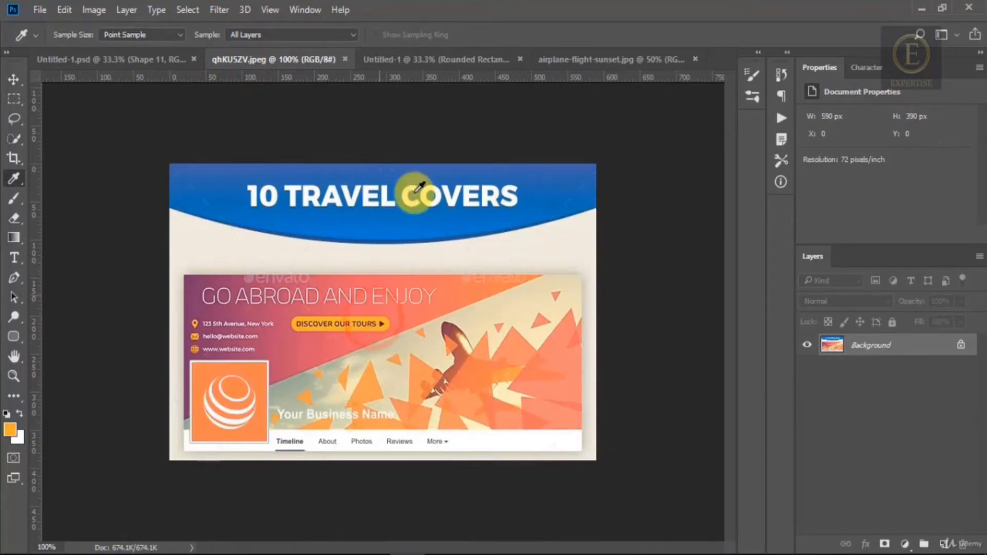
click(443, 66)
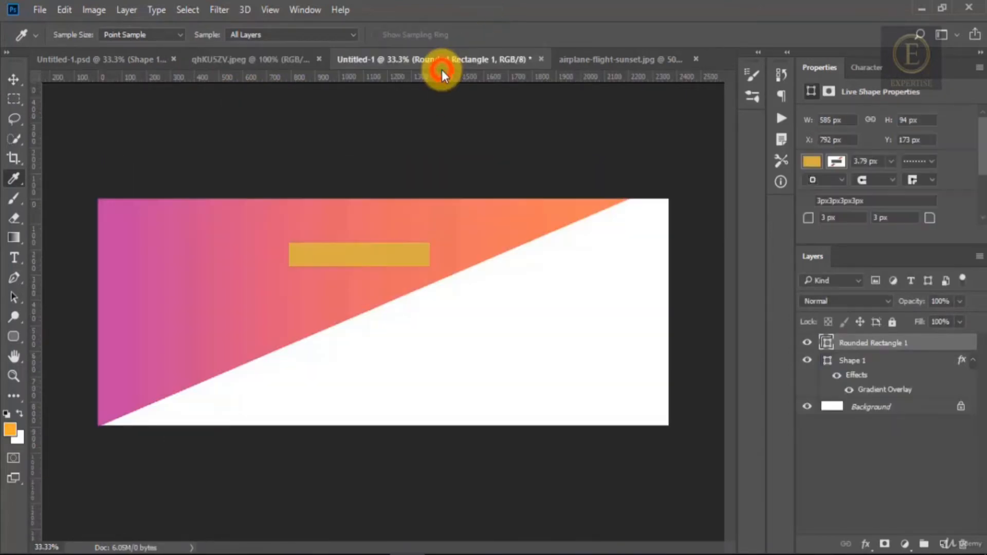
double_click(826, 342)
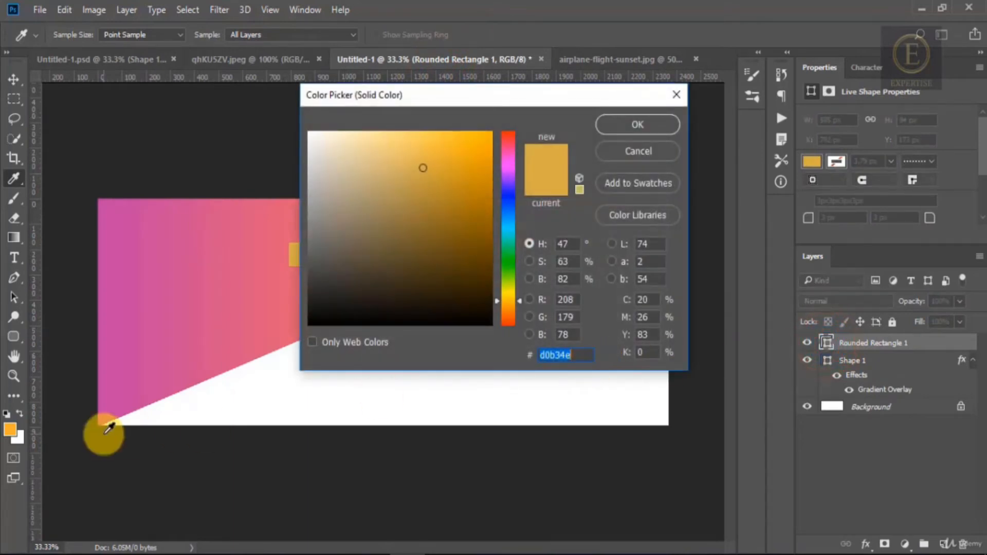
click(11, 425)
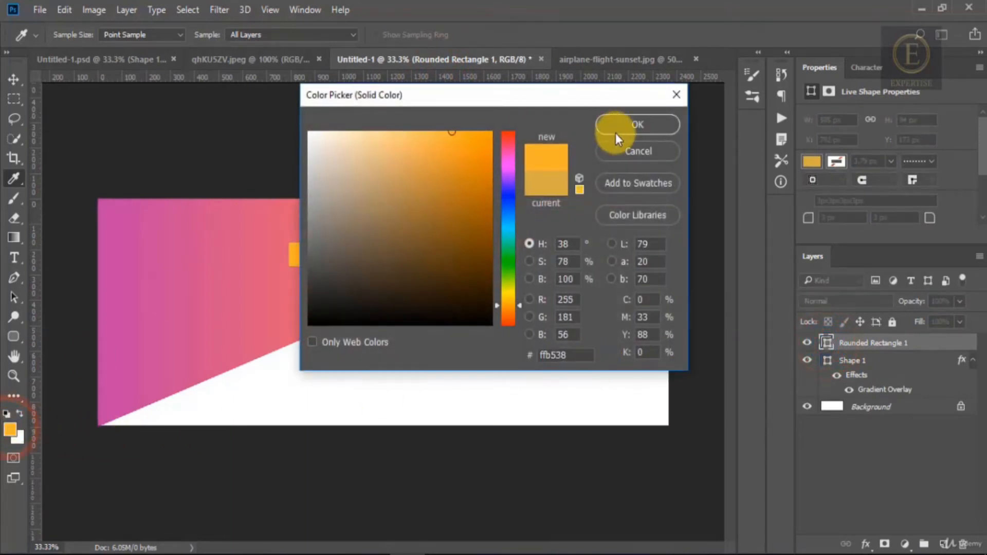
click(635, 126)
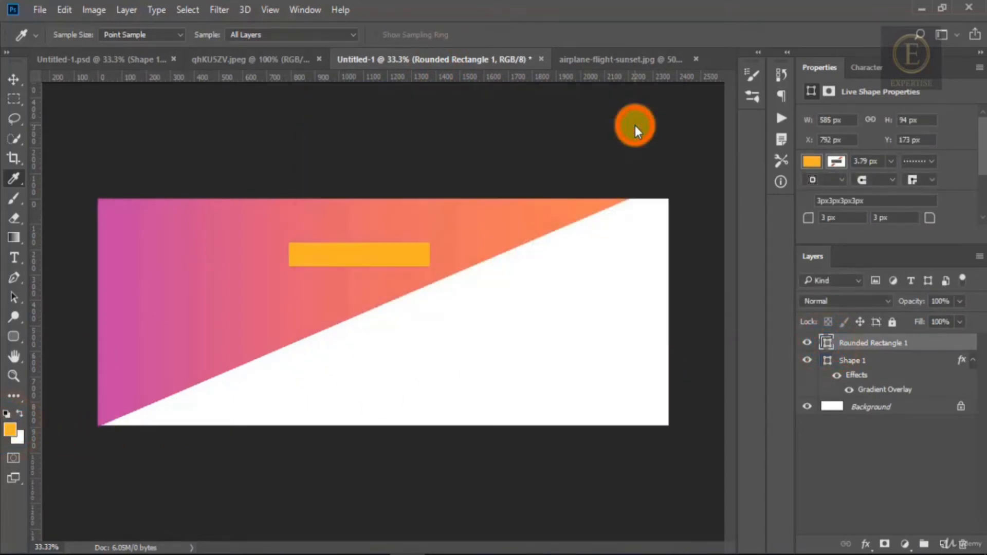
- Switch to the Move tool and enlarge the live shape properties area to expose all four corner radius values
click(14, 79)
drag(265, 253, 290, 266)
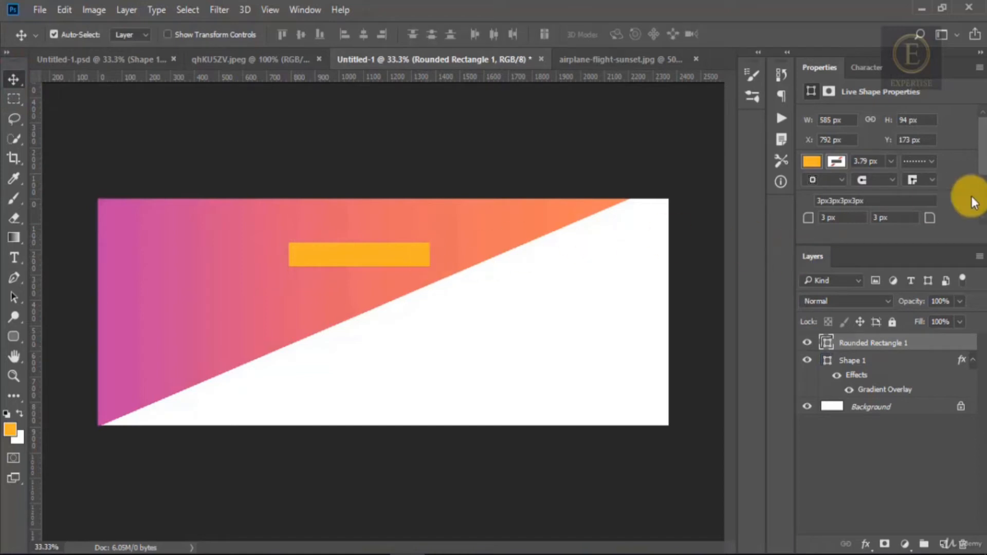
drag(936, 248, 925, 348)
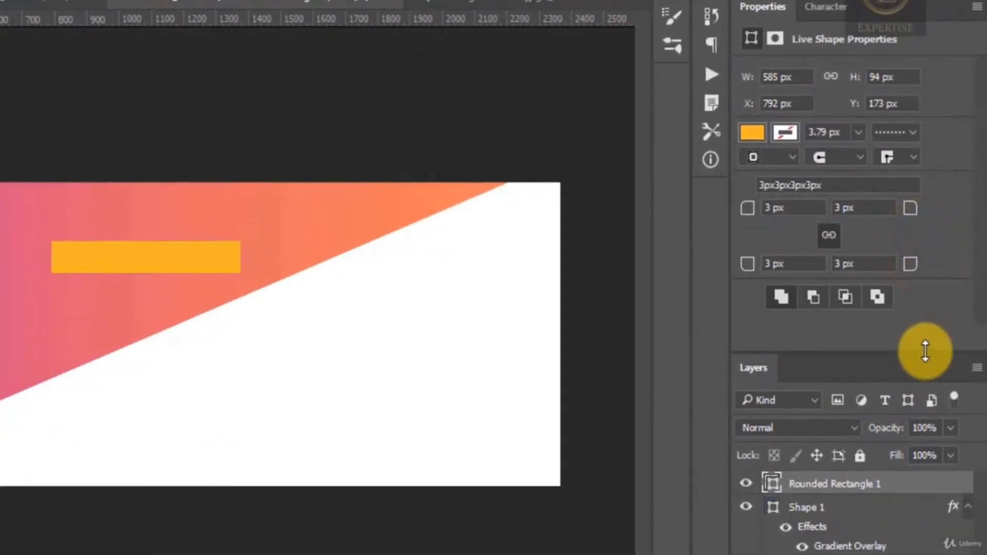
- Set all four corner radii of the yellow rounded rectangle to 15 px
click(772, 207)
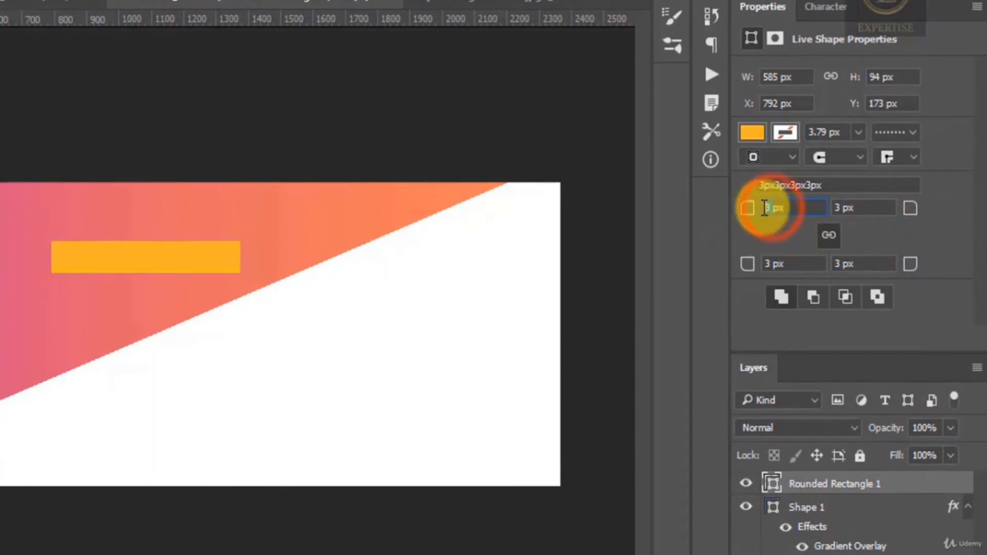
text(1)
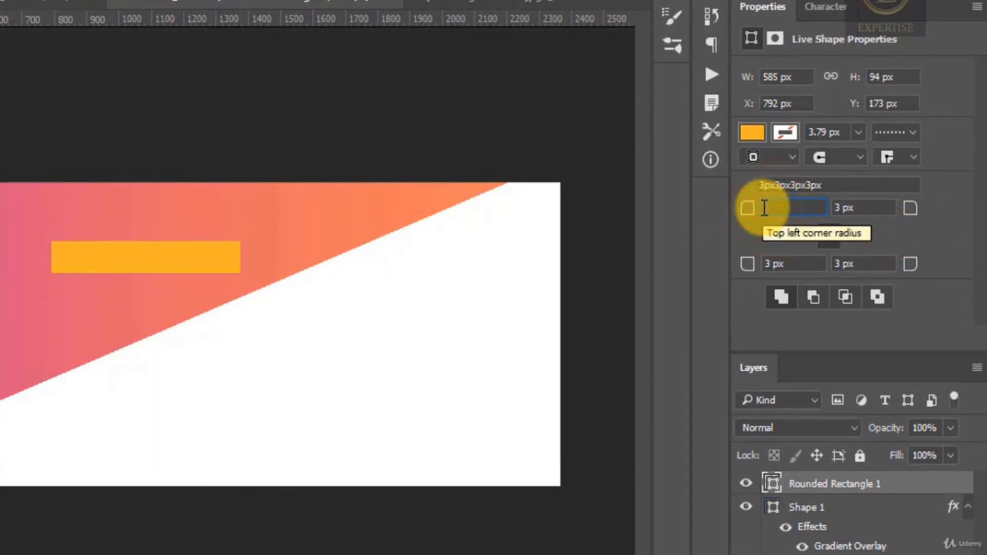
text(5)
click(859, 208)
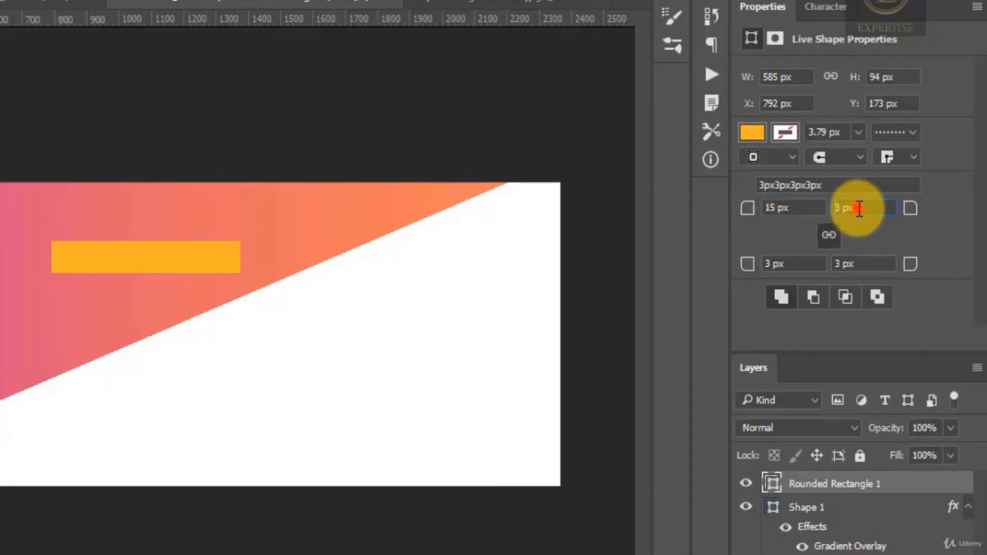
text(15)
key(Return)
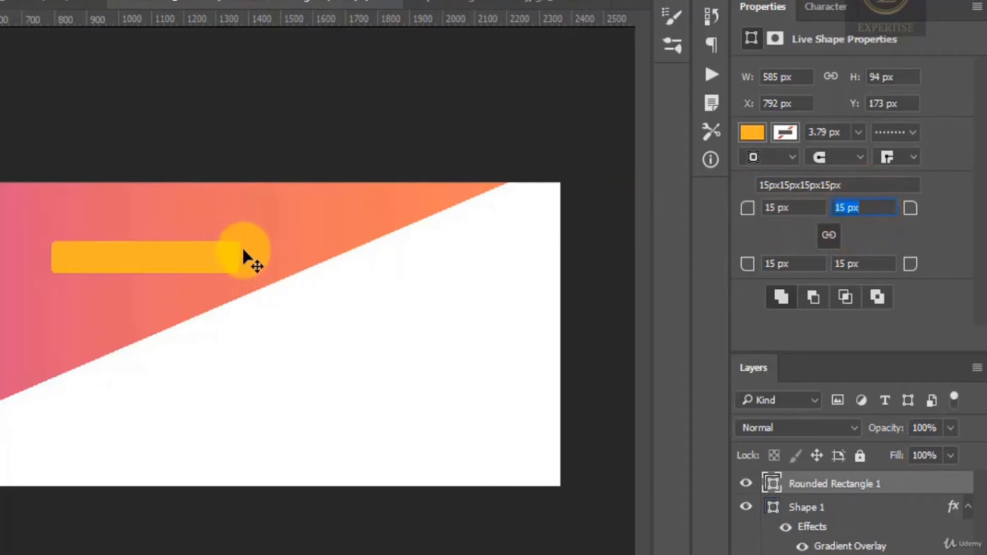
- Set the yellow rectangle's four corner radii to 25 px and compare its shape with the reference cover's button
click(766, 208)
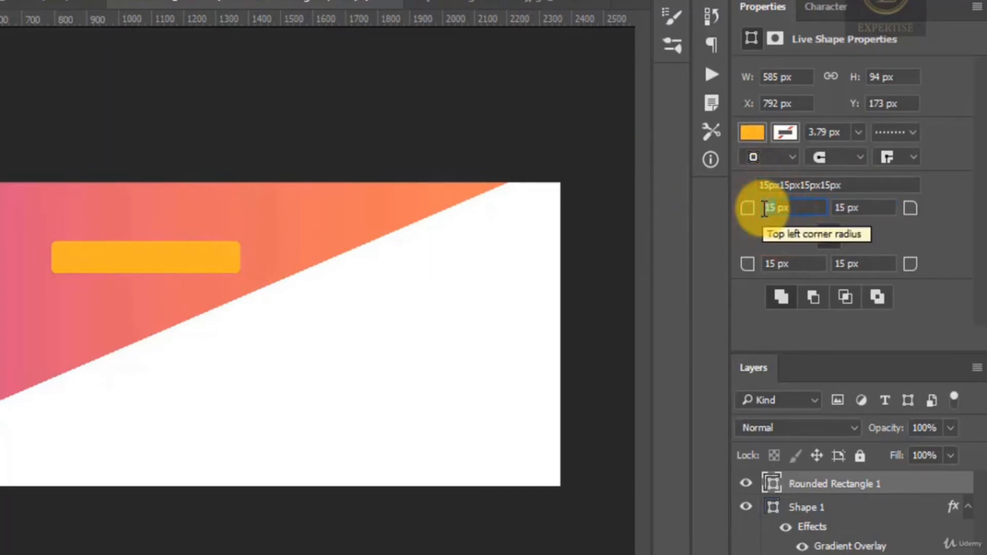
text(25)
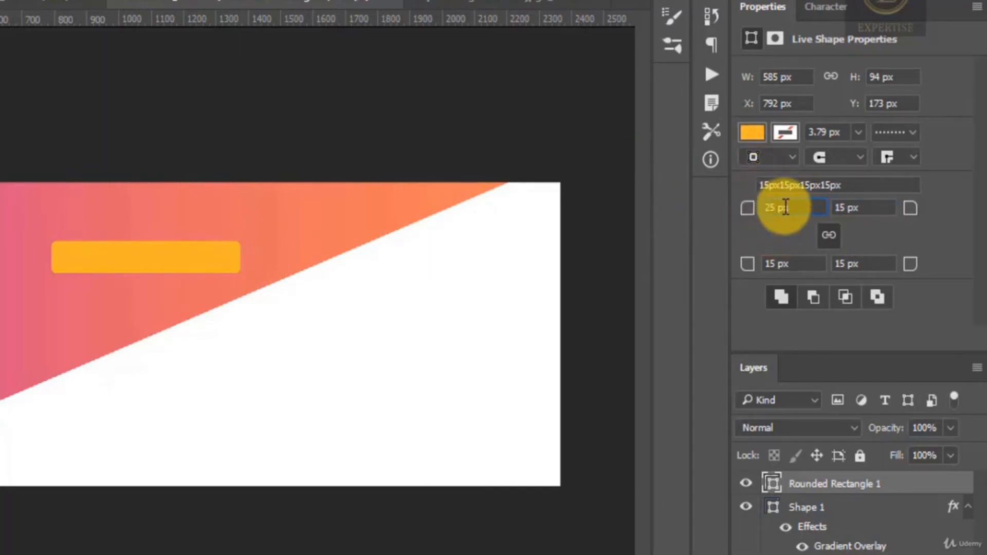
click(865, 209)
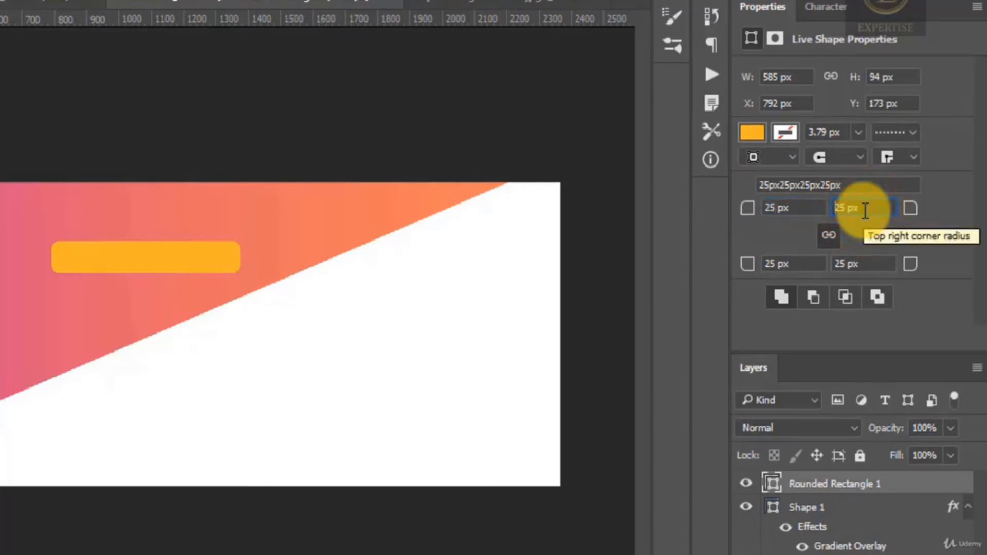
click(57, 6)
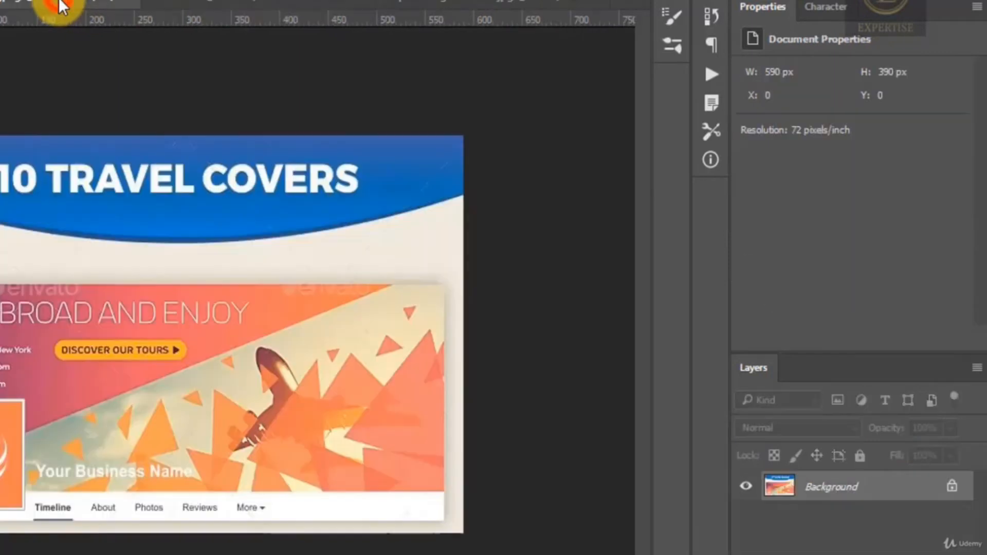
click(175, 4)
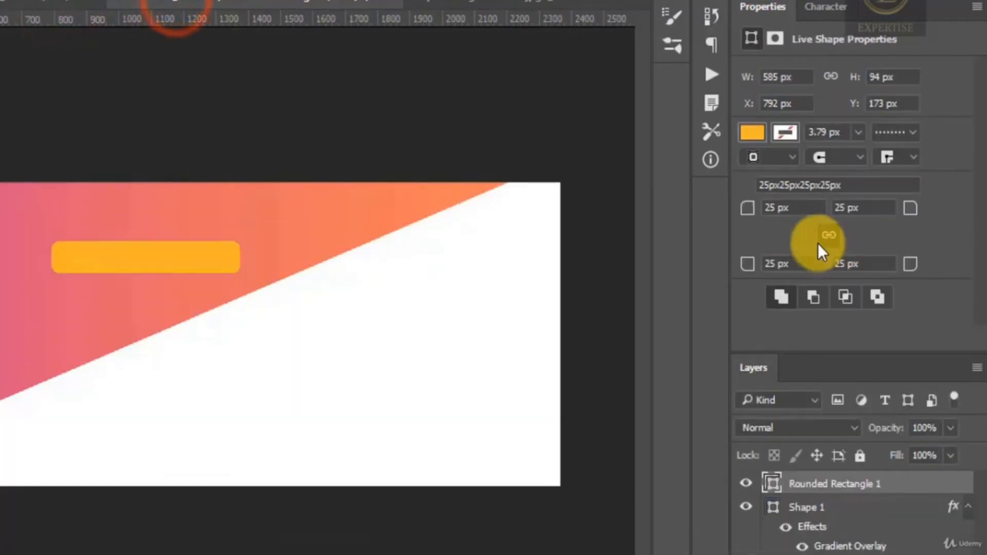
- Set the linked corner radii of the yellow rectangle to 50 px for fully rounded ends
click(779, 207)
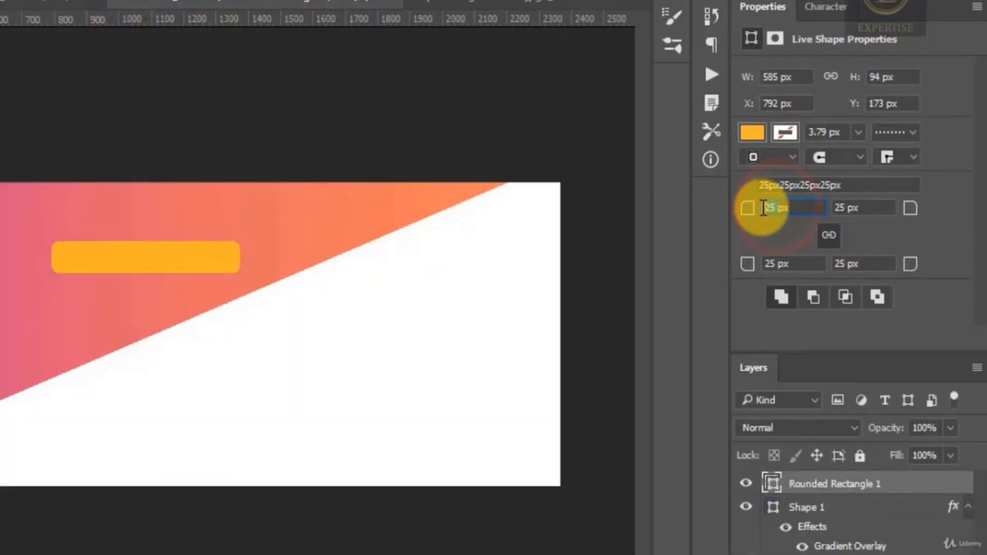
text(50px)
click(876, 204)
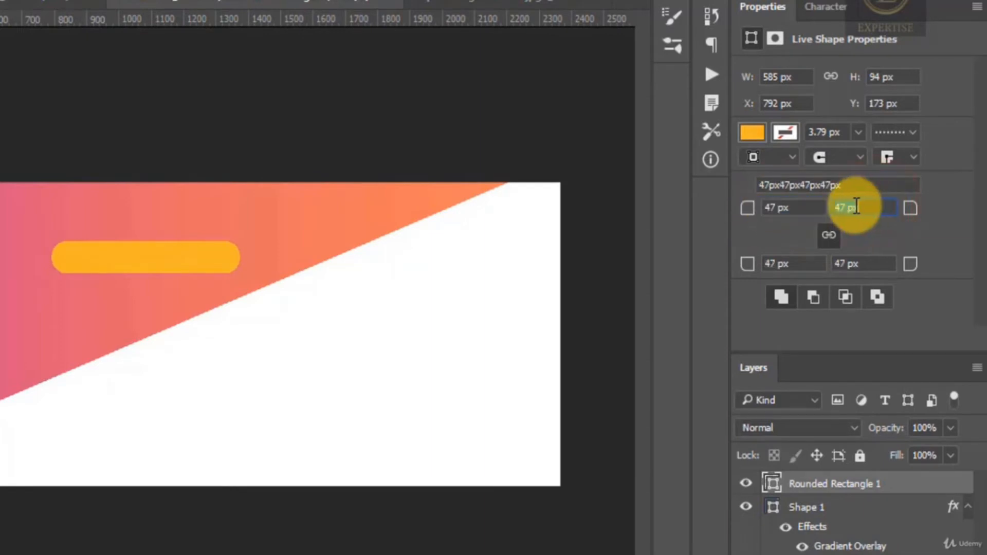
click(856, 206)
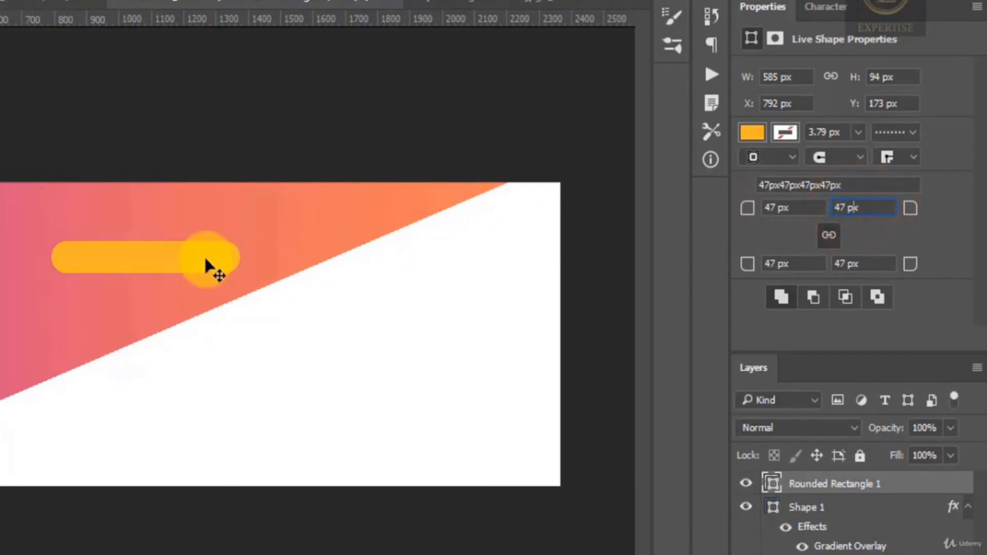
- Check the button's position on the reference cover, then move the yellow button 102 px left and 48 px down
click(14, 6)
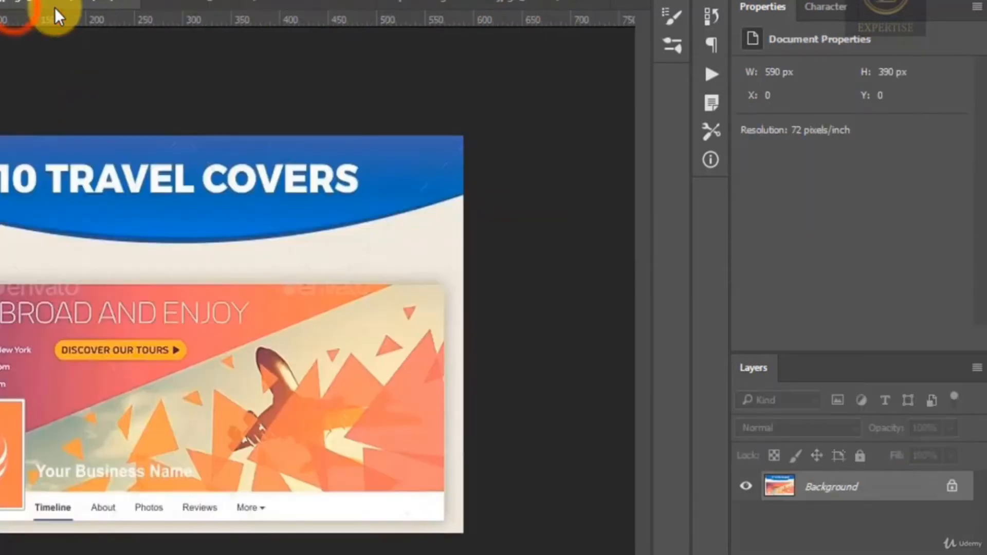
click(213, 4)
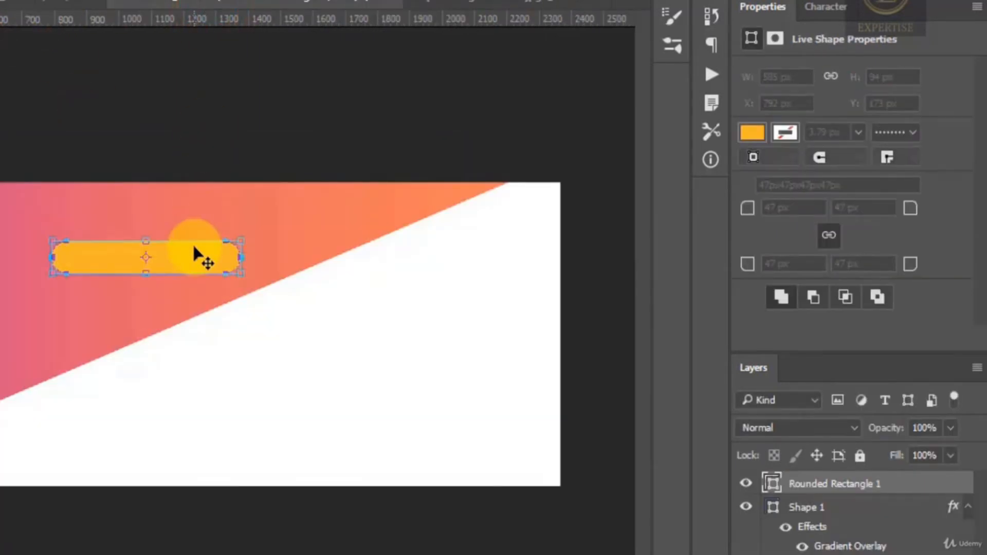
drag(177, 256, 142, 269)
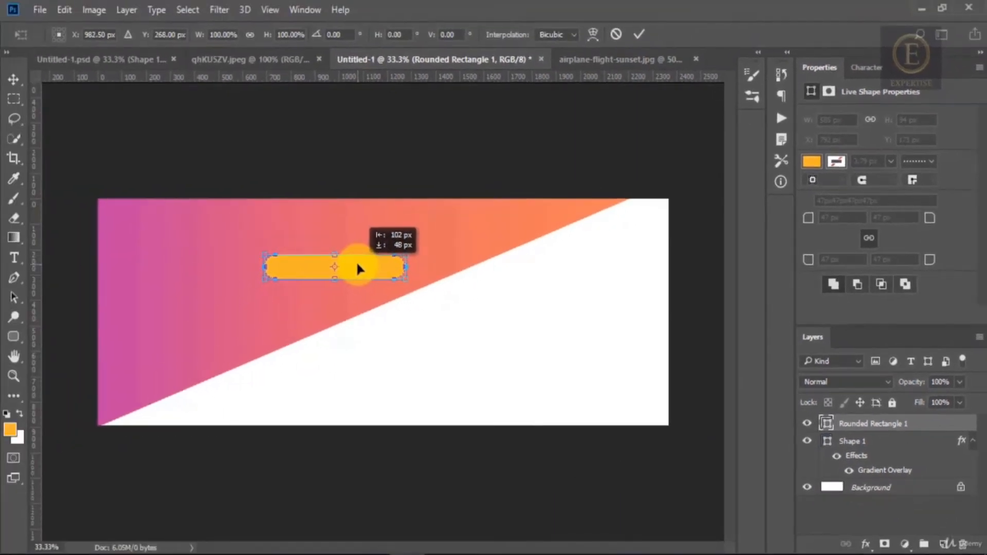
drag(356, 260, 356, 260)
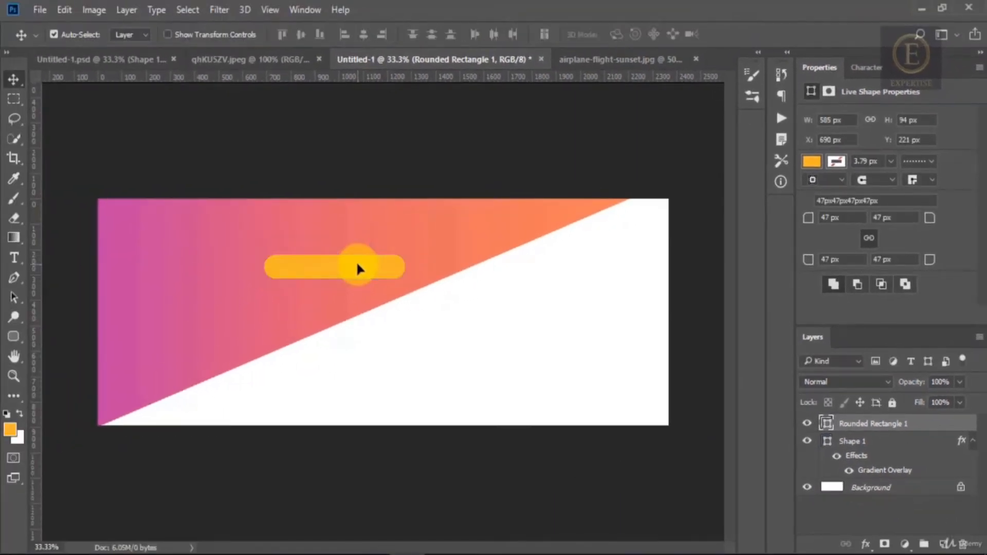
- Check the reference button's wording, then add the text "DISCOVER OUR TOURS" on a new layer over the yellow button
click(246, 60)
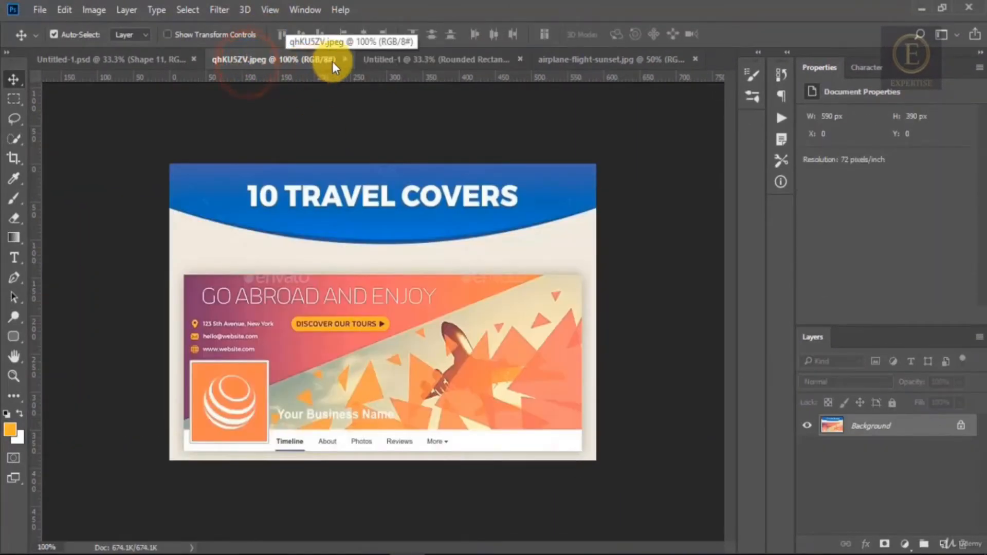
click(387, 58)
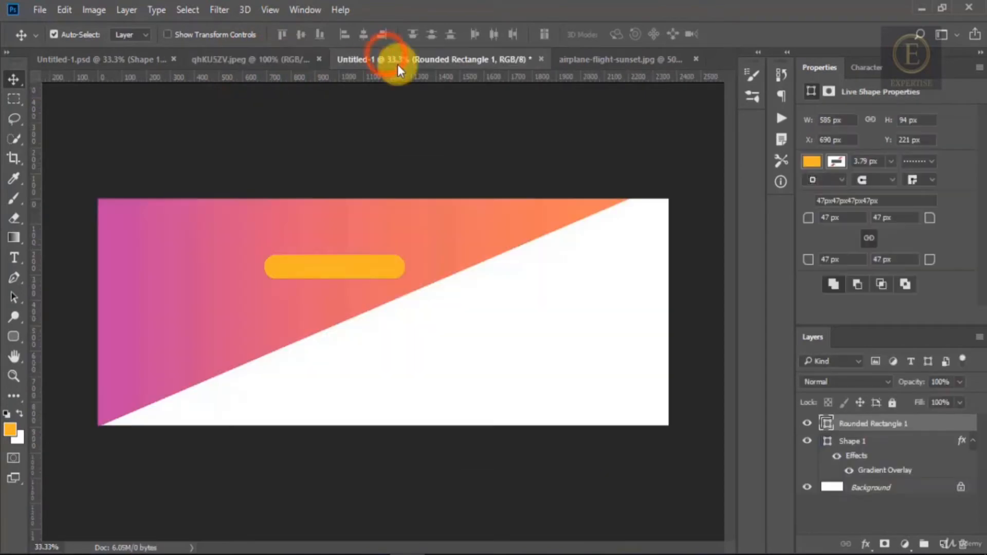
click(936, 535)
key(t)
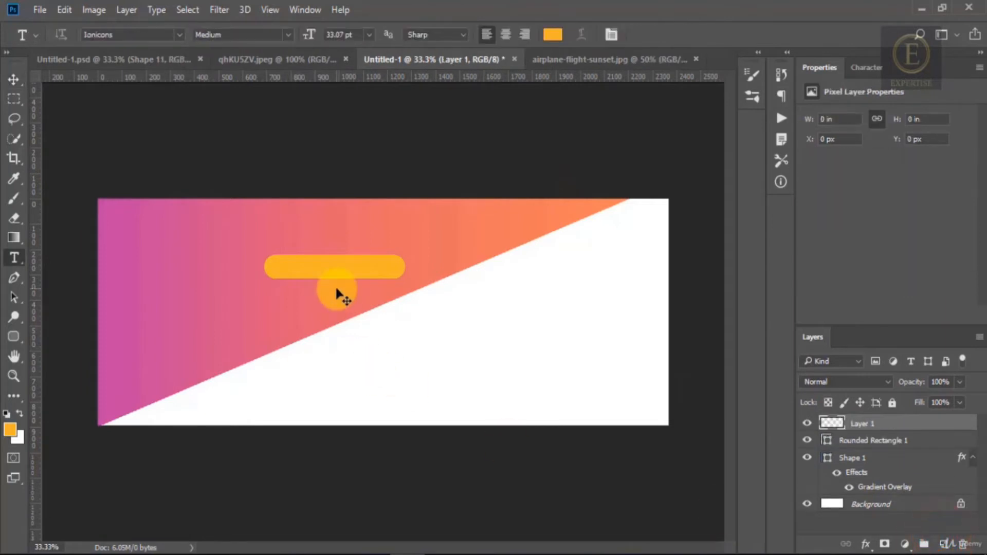
click(288, 273)
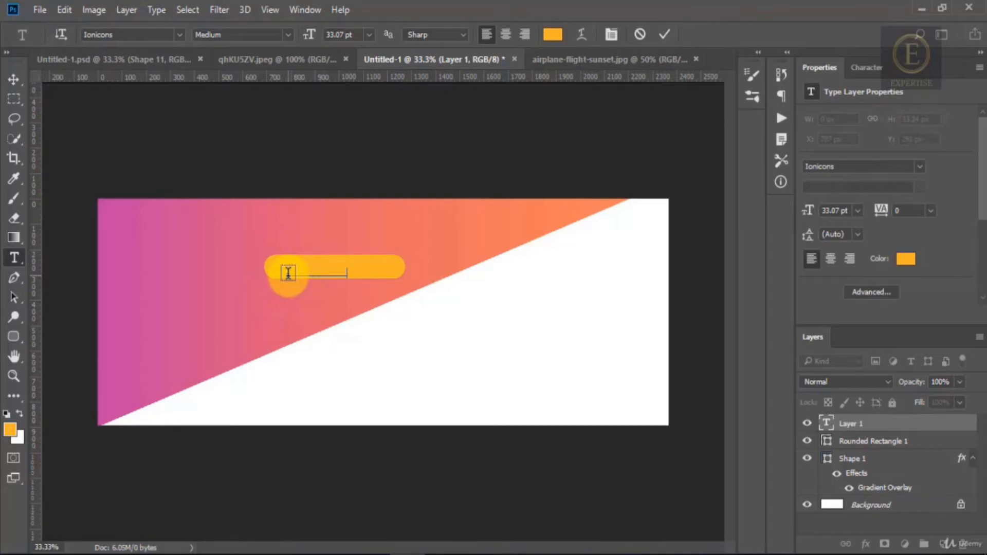
- Set the whole button text to the dark grey colour 333 and its size to 37.07 pt
key(ctrl+a)
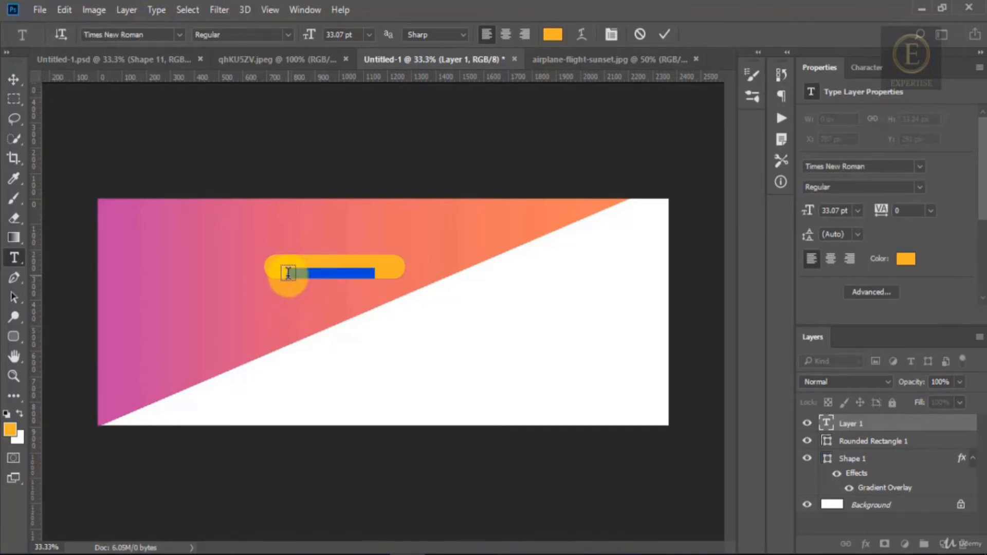
click(561, 36)
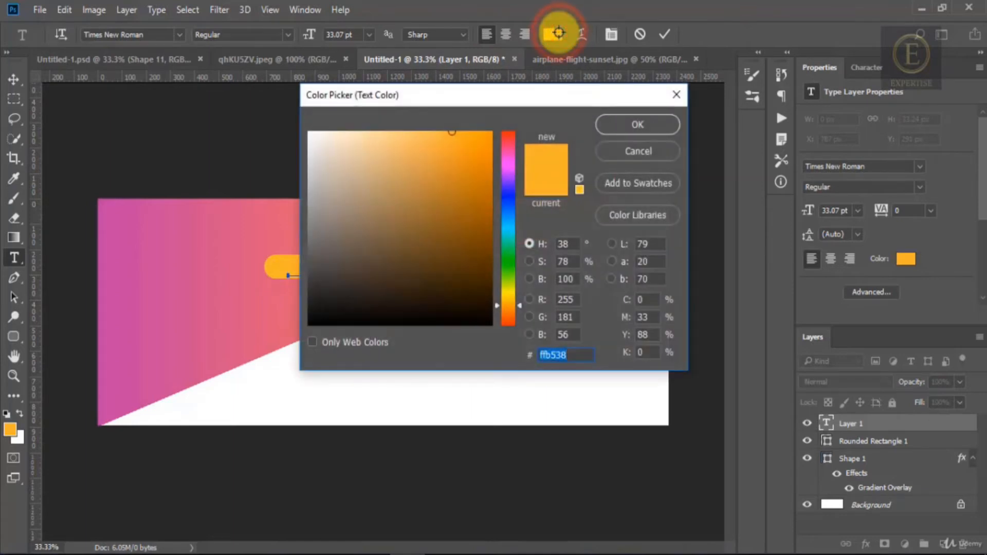
text(333)
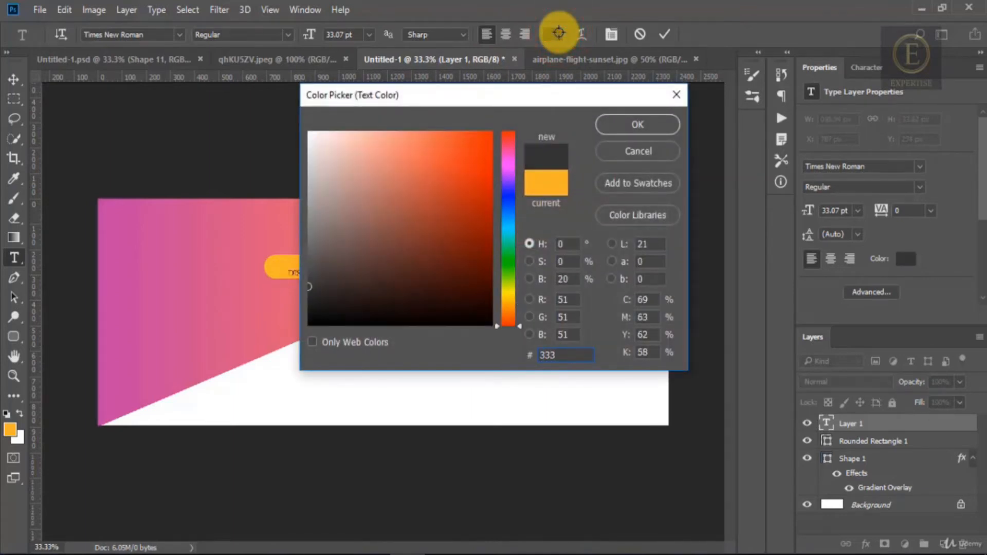
click(648, 125)
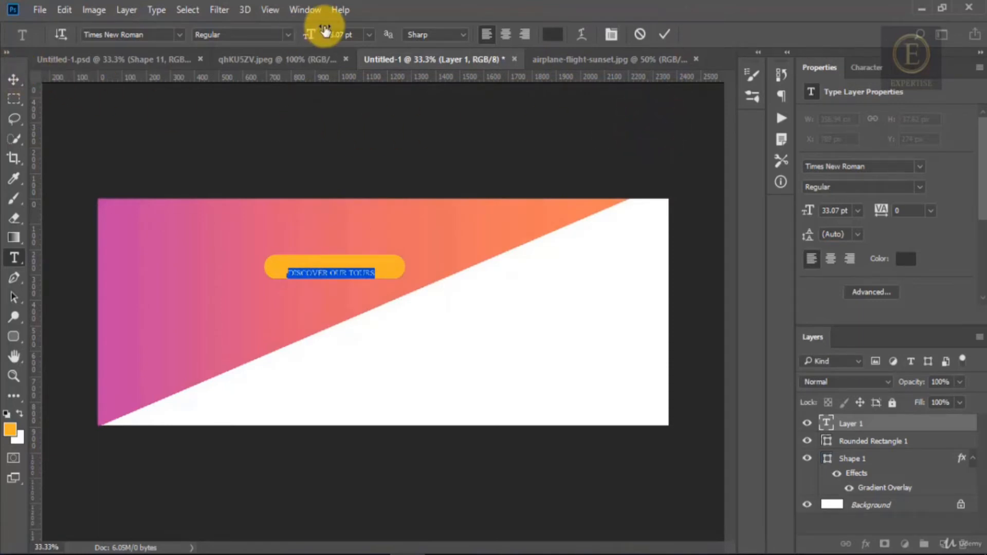
drag(308, 36, 312, 36)
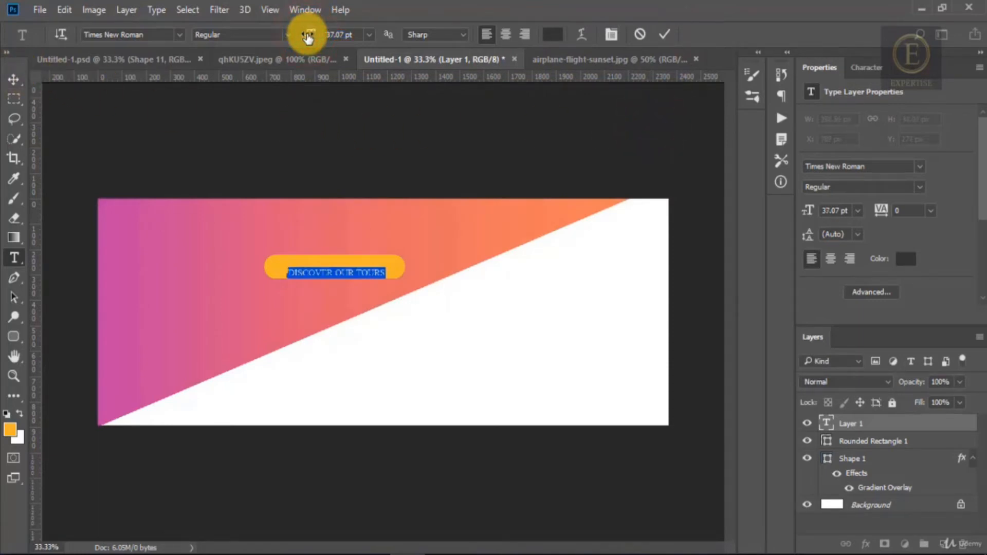
- Set the selected button text to Open Sans Bold and its size to 45.07 pt
click(160, 35)
text(o)
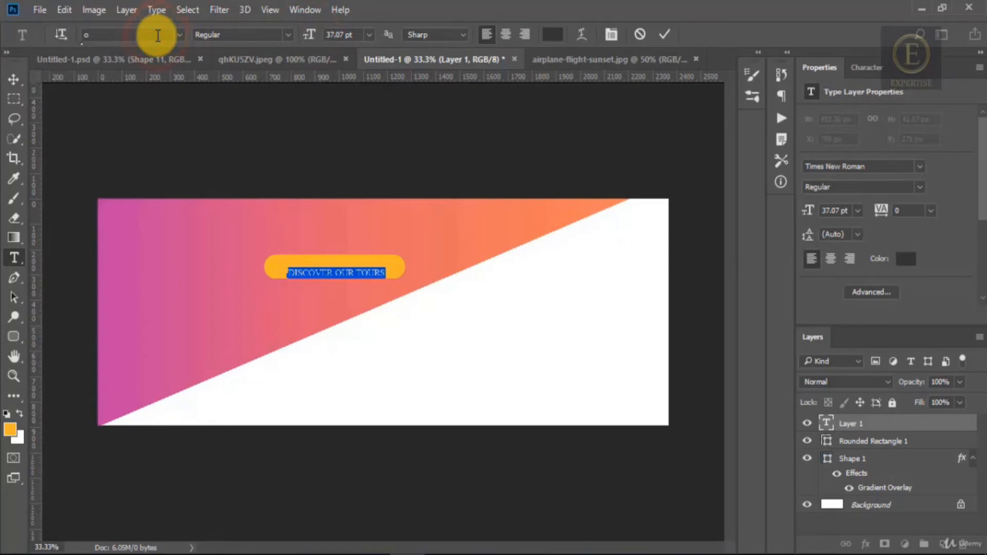
text(pen)
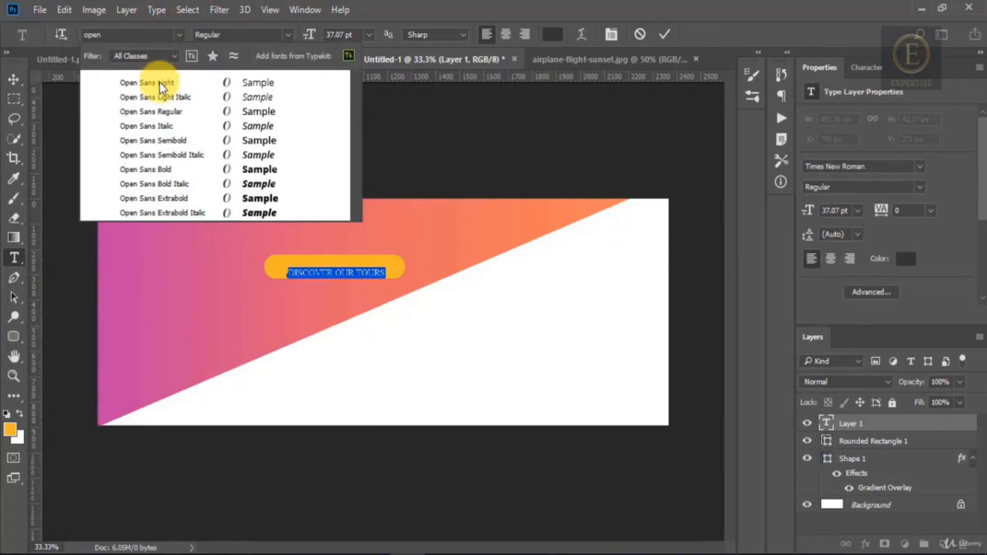
click(162, 168)
drag(304, 34, 313, 36)
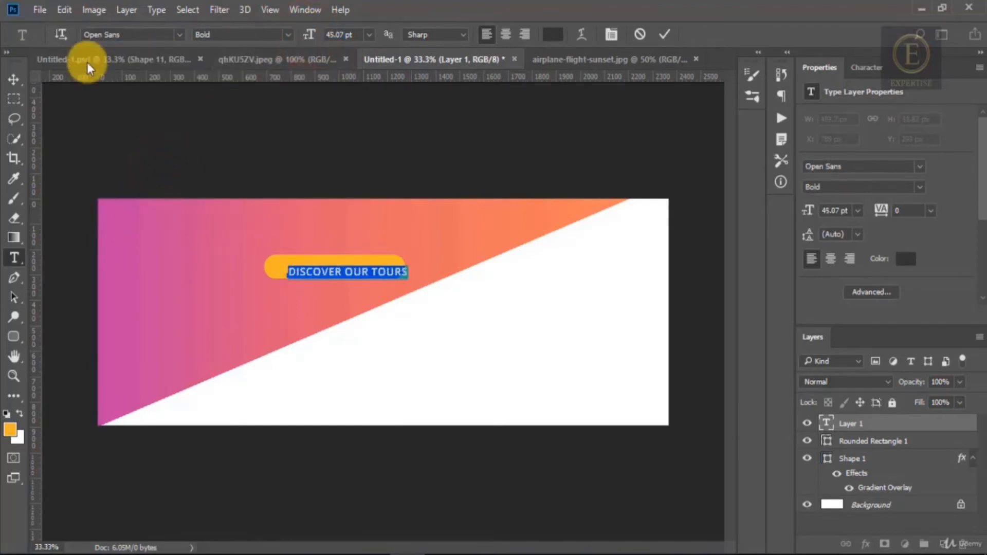
- Move the DISCOVER OUR TOURS text left and up onto the yellow button, to X 726 px, Y 249 px
click(12, 81)
key(shift+Left)
key(shift+Left)
key(shift+Left)
key(shift+Left)
key(shift+Left)
key(shift+Up)
key(shift+Up)
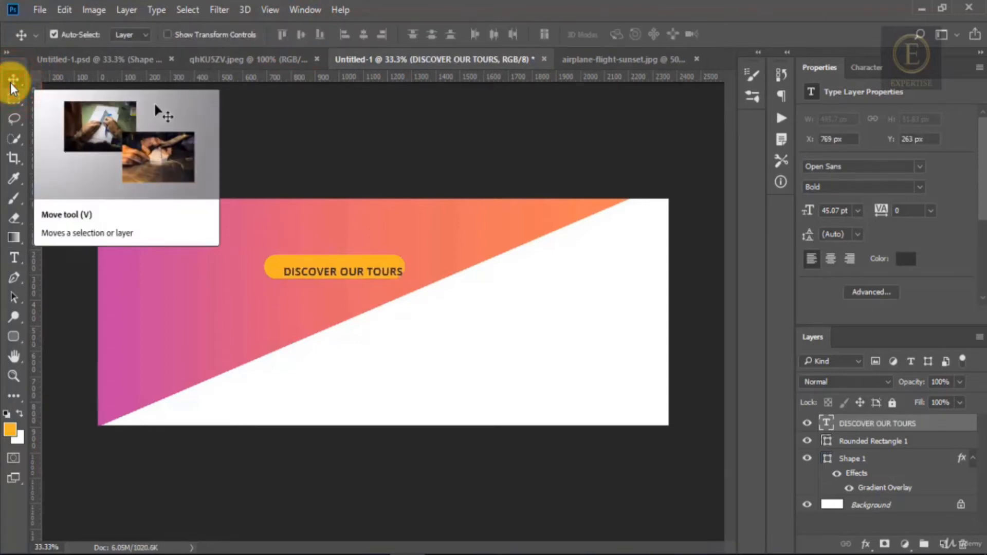
key(shift+Left)
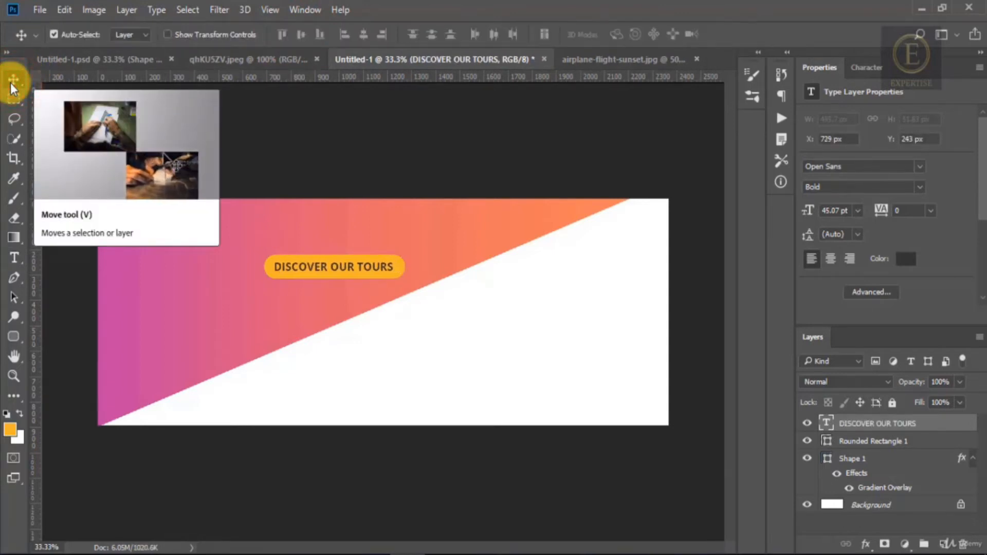
key(Left)
key(Left)
key(Left)
key(Down)
key(Down)
key(Down)
key(Down)
key(Down)
key(Down)
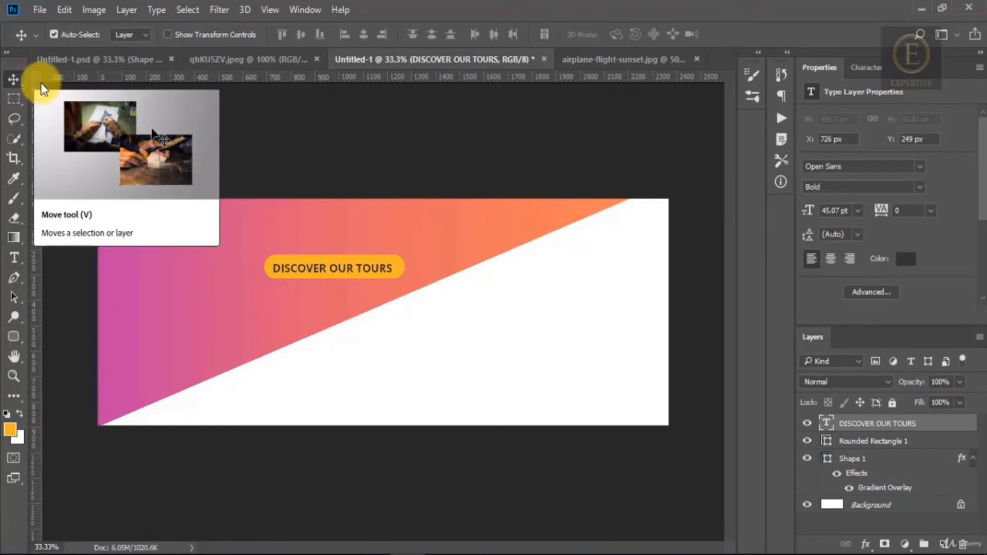
- Select the whole DISCOVER OUR TOURS text and set its size to 40 pt
click(826, 424)
double_click(827, 424)
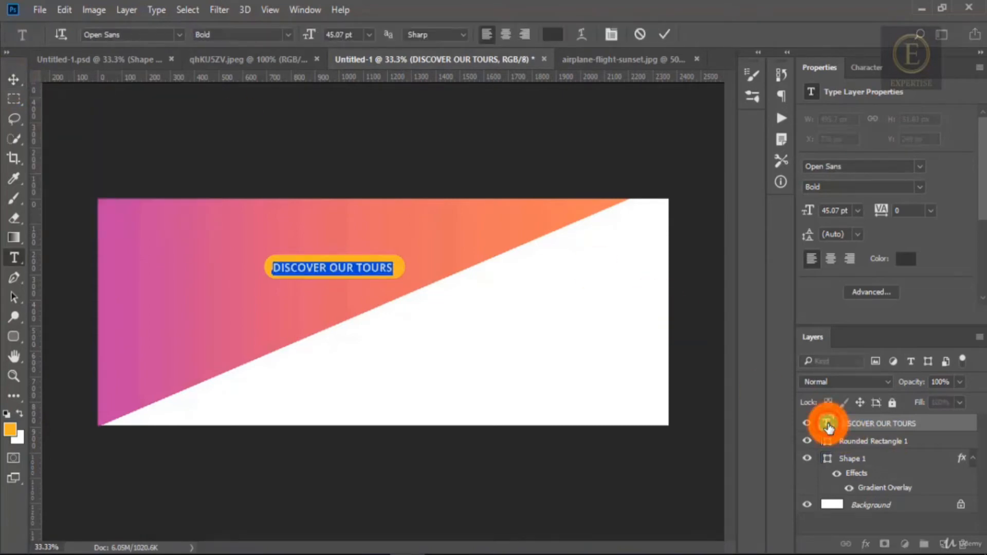
click(339, 34)
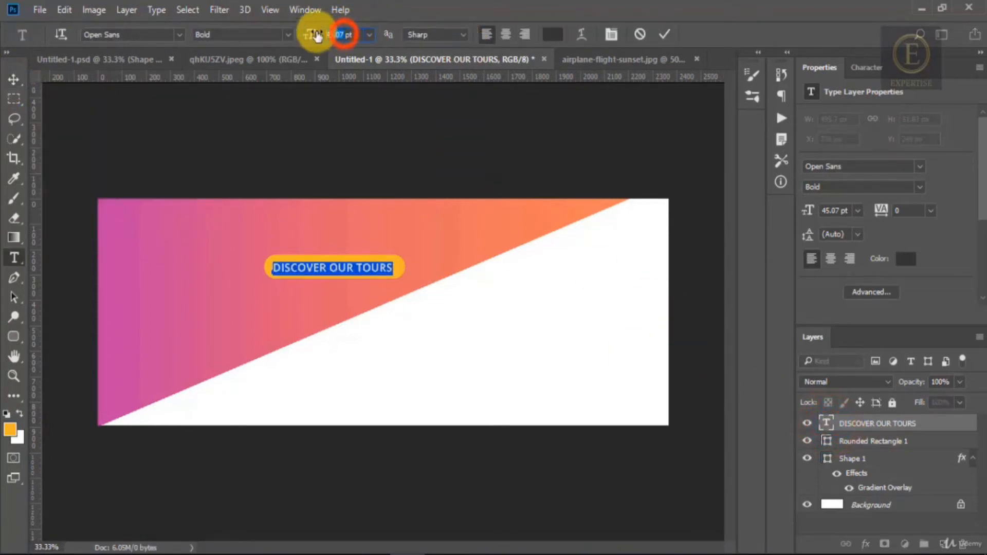
text(4)
key(Return)
text(40)
key(Return)
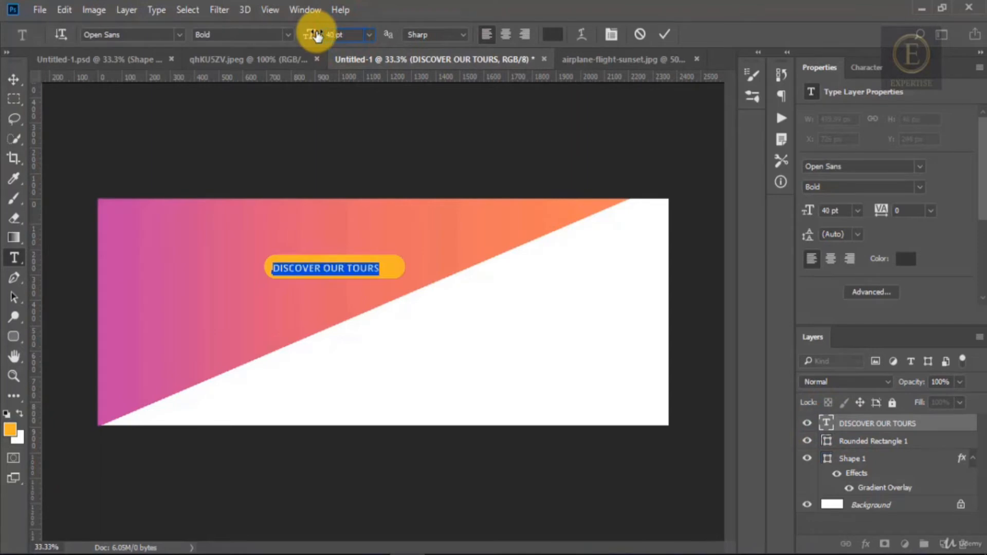
- Nudge the button text to X 729 px, Y 247 px so it is vertically centred on the yellow button
click(11, 81)
key(Up)
key(Up)
key(Up)
key(Up)
key(Up)
key(Up)
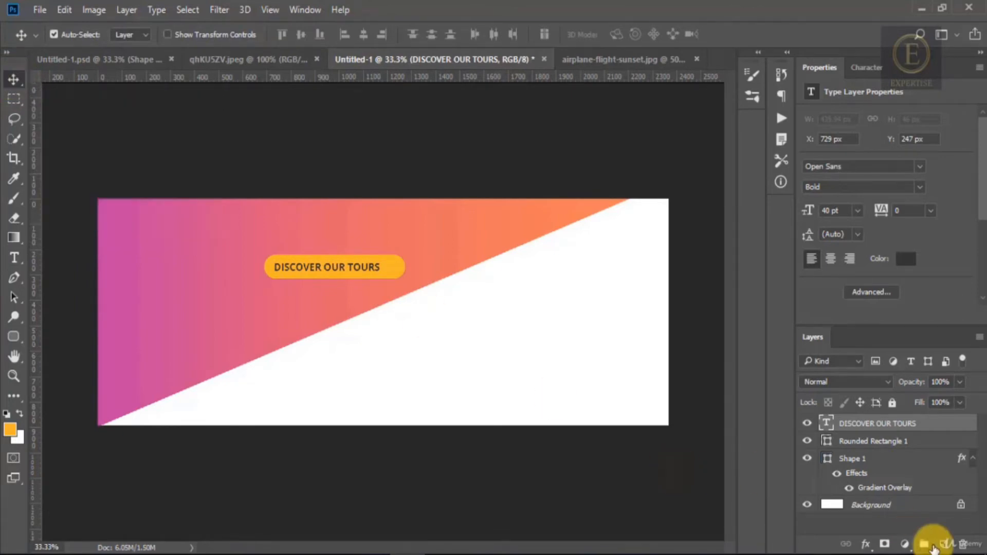
- Draw a triangle custom shape about 32 × 28 px on the yellow button, just after the word TOURS
click(942, 543)
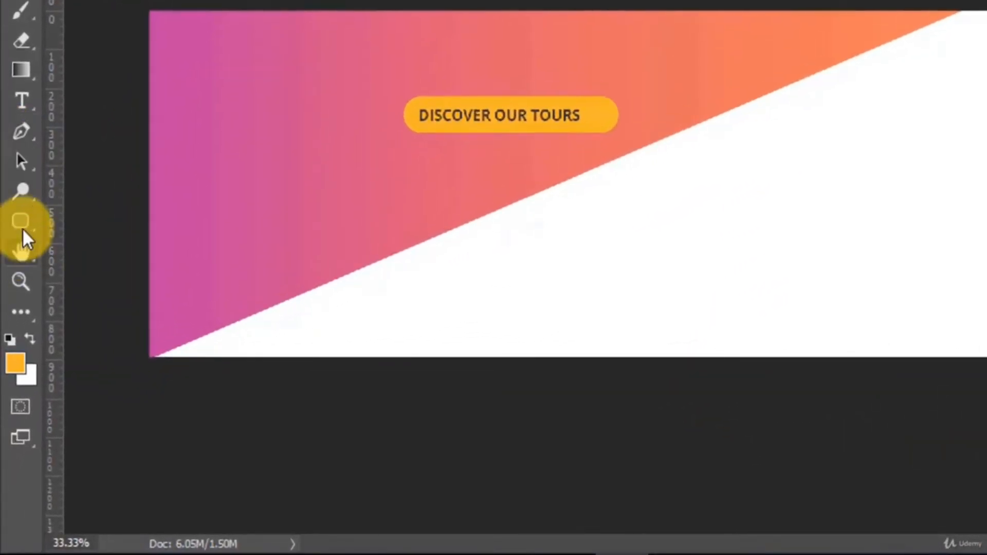
click(23, 227)
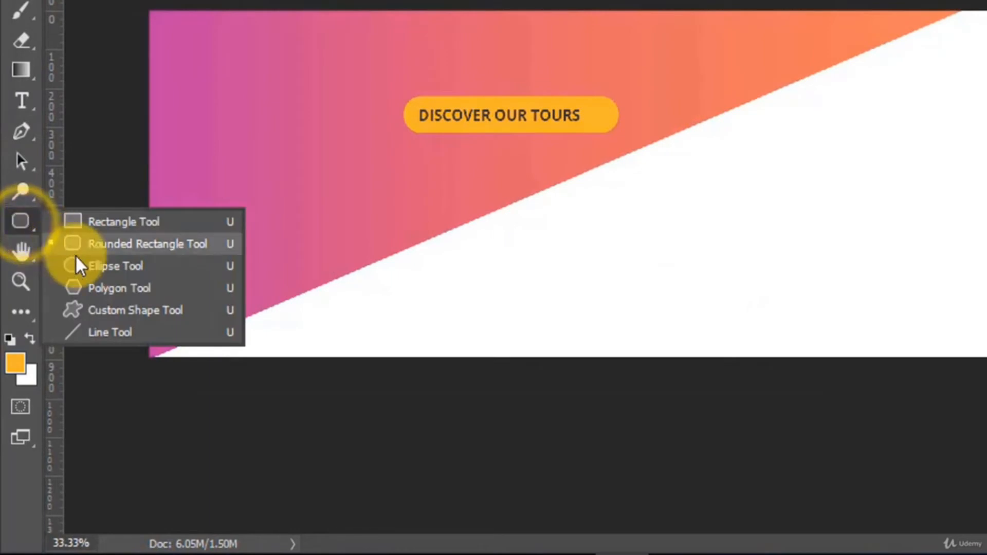
click(120, 309)
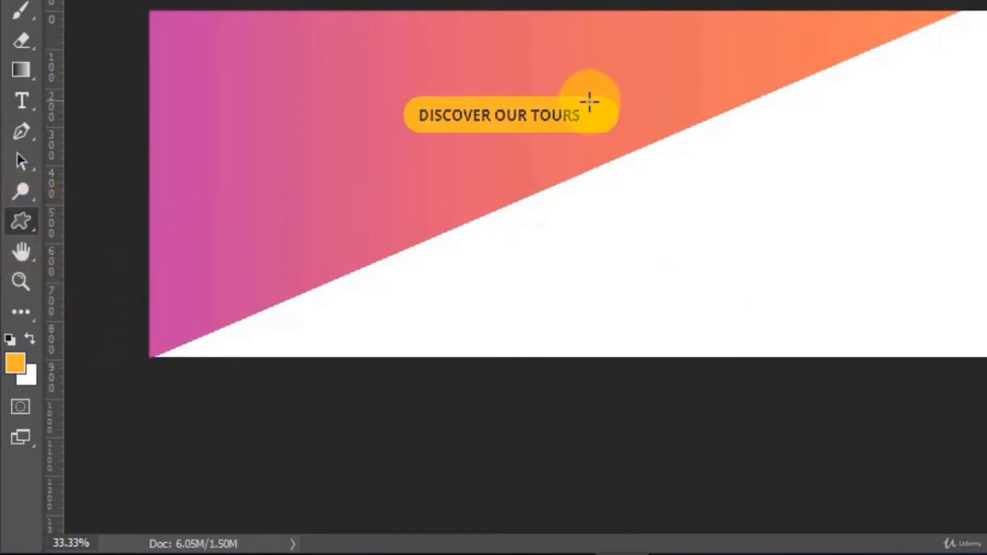
drag(586, 110, 605, 120)
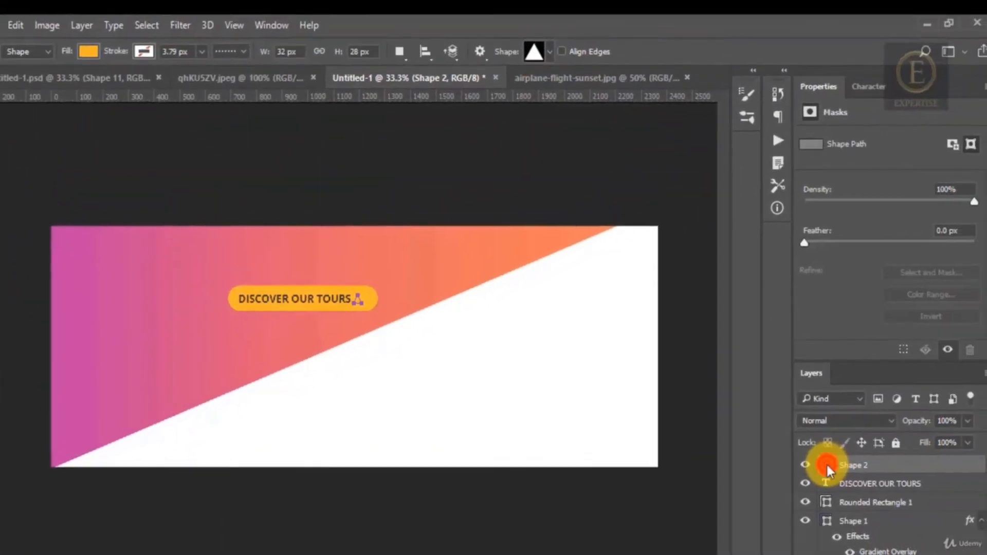
- Set the small triangle's fill to the dark grey colour 333
double_click(898, 458)
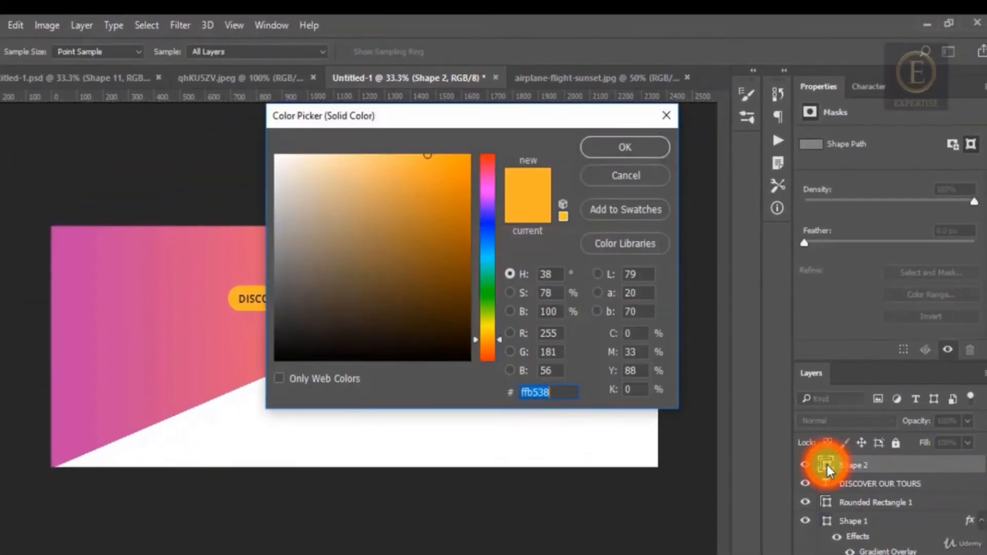
text(333)
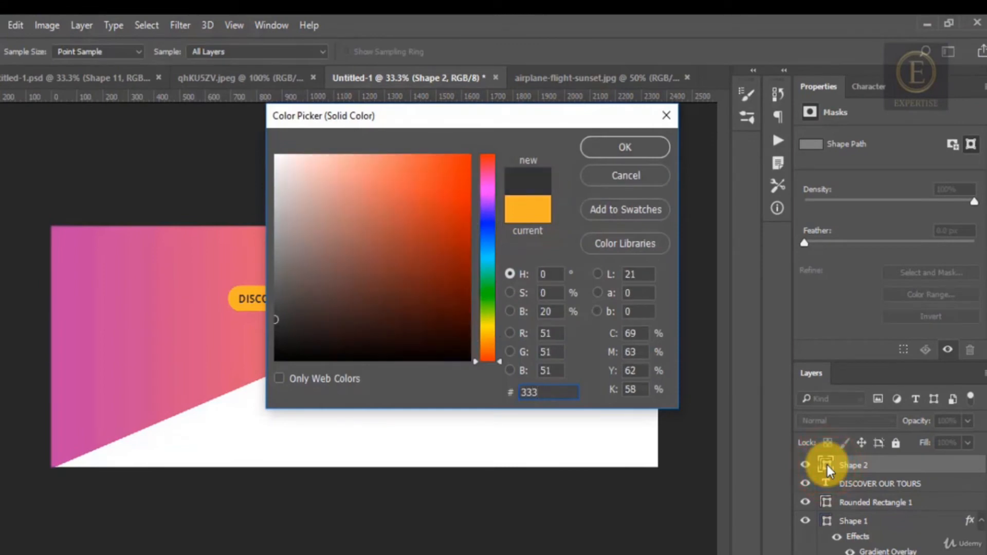
click(625, 147)
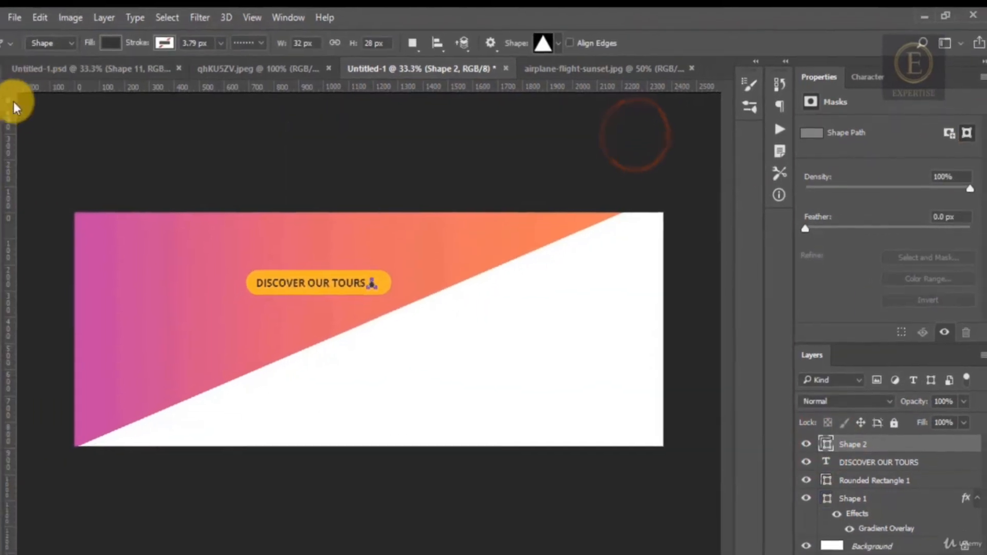
click(16, 81)
key(ctrl+t)
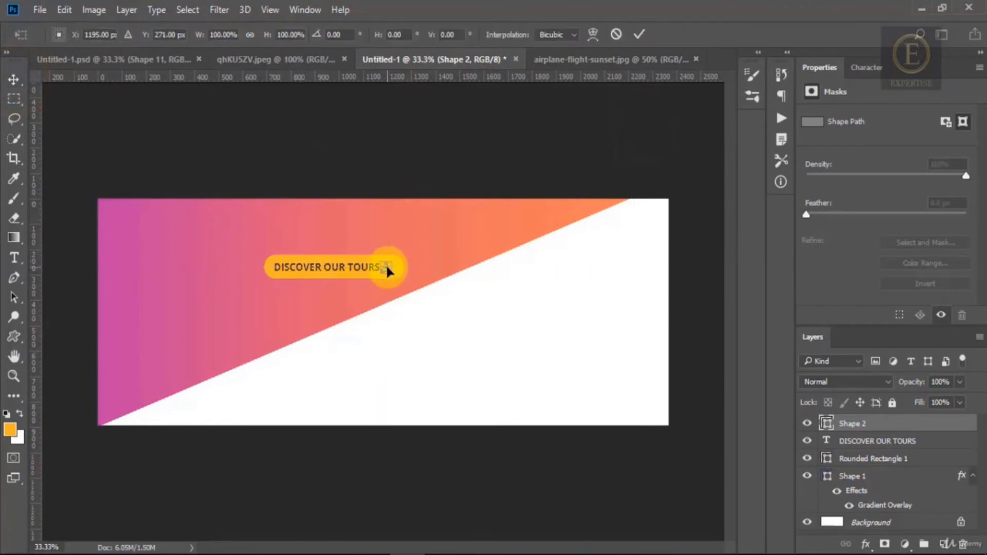
key(Return)
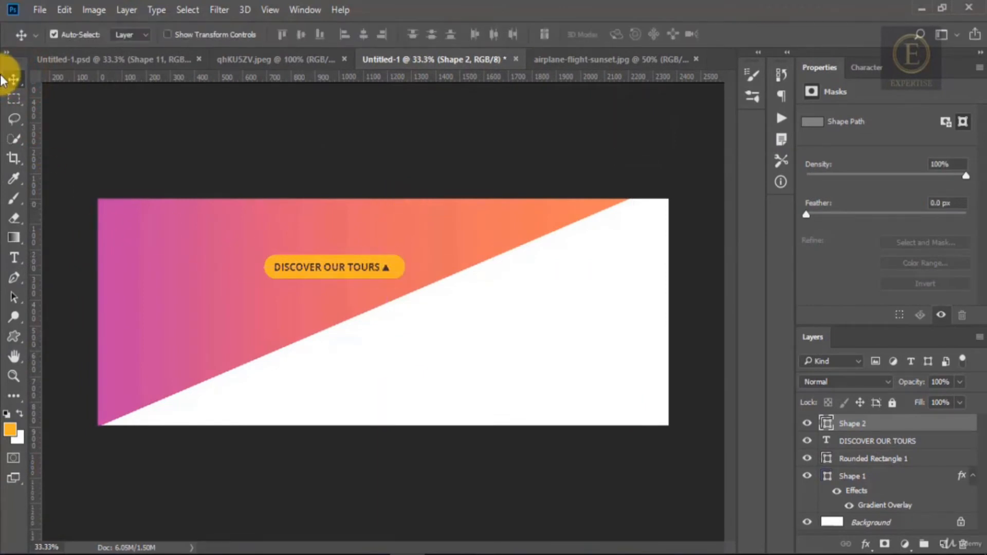
- Rotate the small triangle 90° clockwise and nudge it right to leave a gap after the button text
click(14, 99)
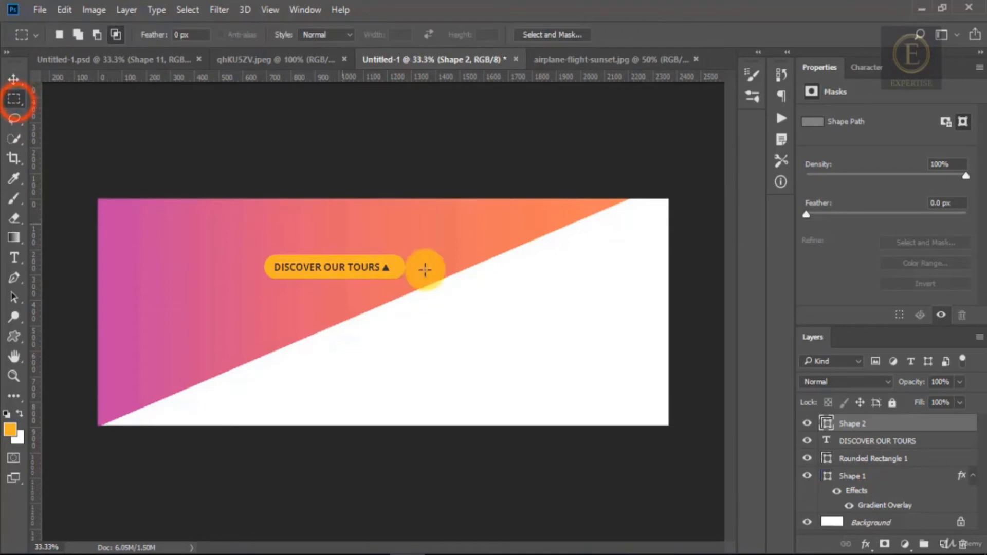
right_click(387, 267)
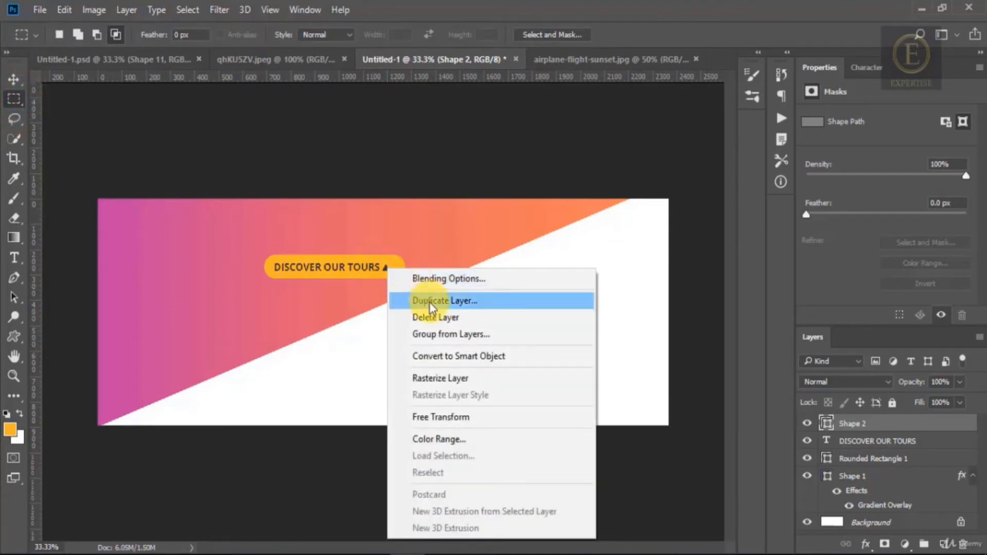
click(460, 418)
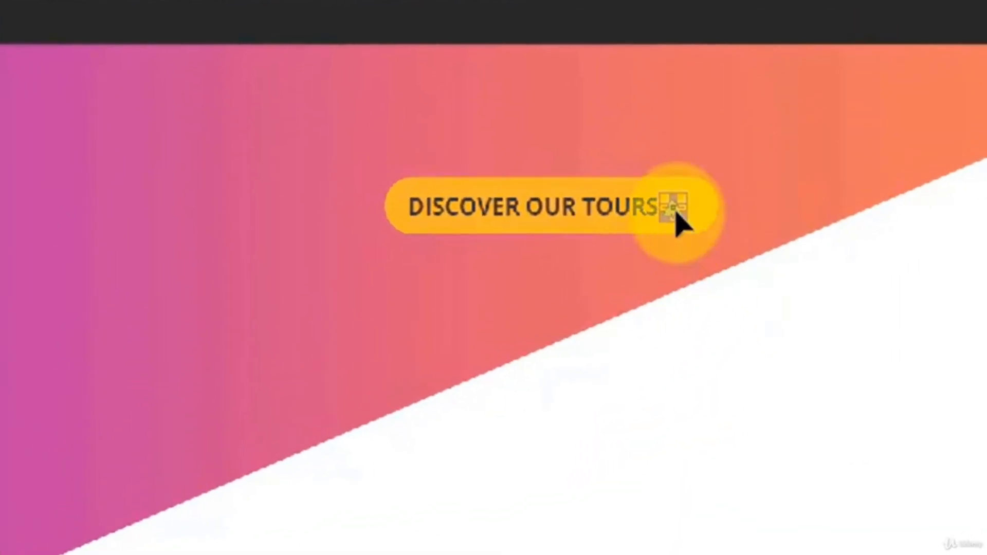
right_click(681, 221)
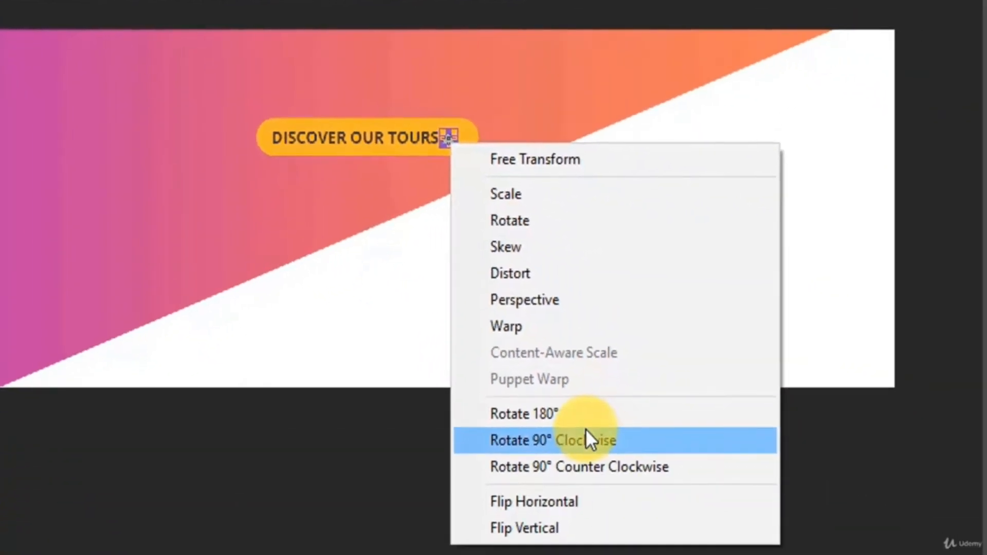
click(586, 432)
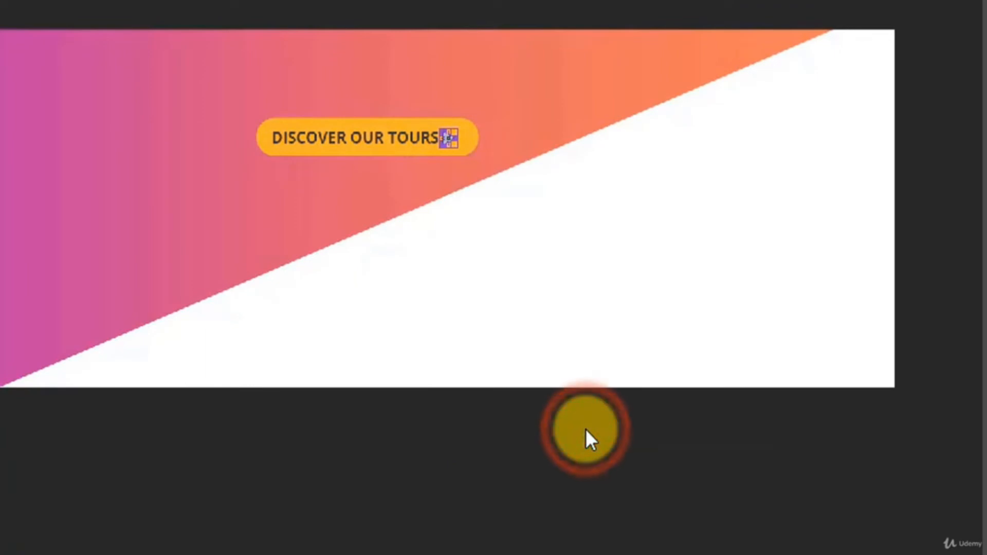
key(Return)
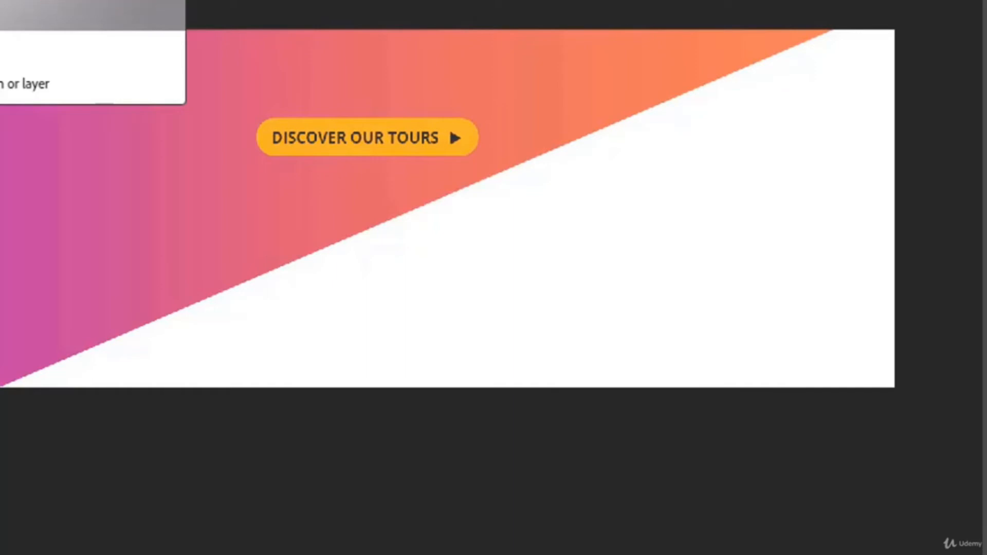
key(Right)
key(Right)
key(Right)
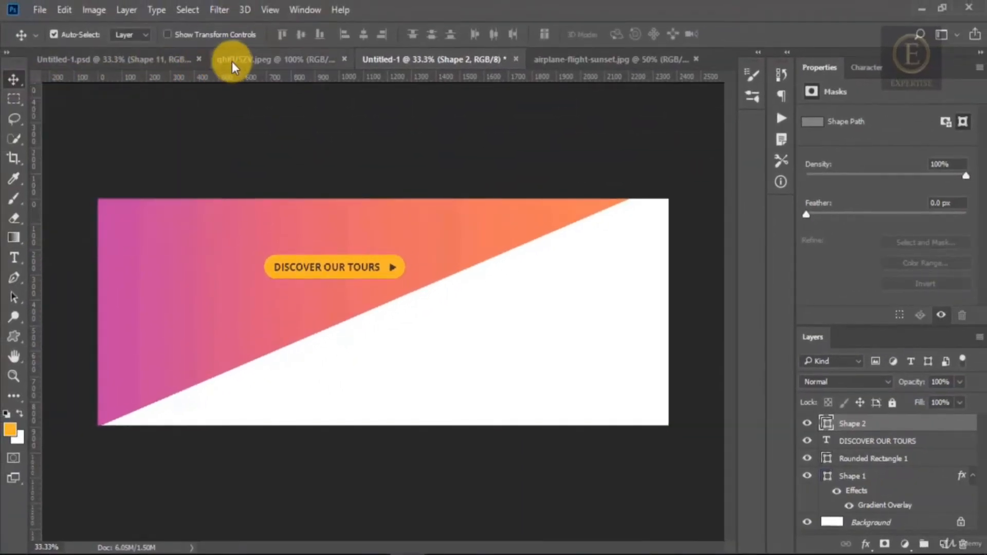
- Check the headline on the reference cover, then add the text "GO ABROAD AND ENJOY" on a new layer above the button
click(237, 61)
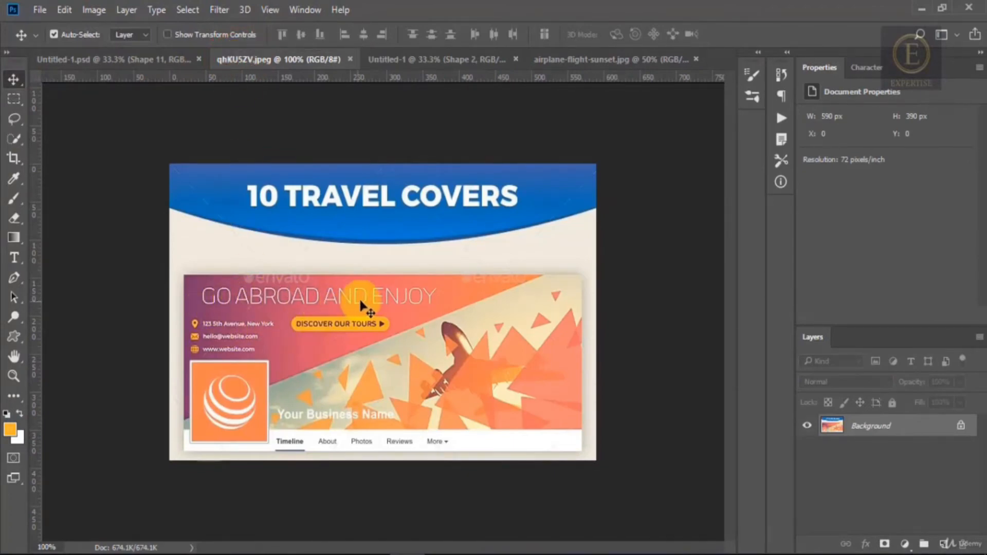
click(423, 59)
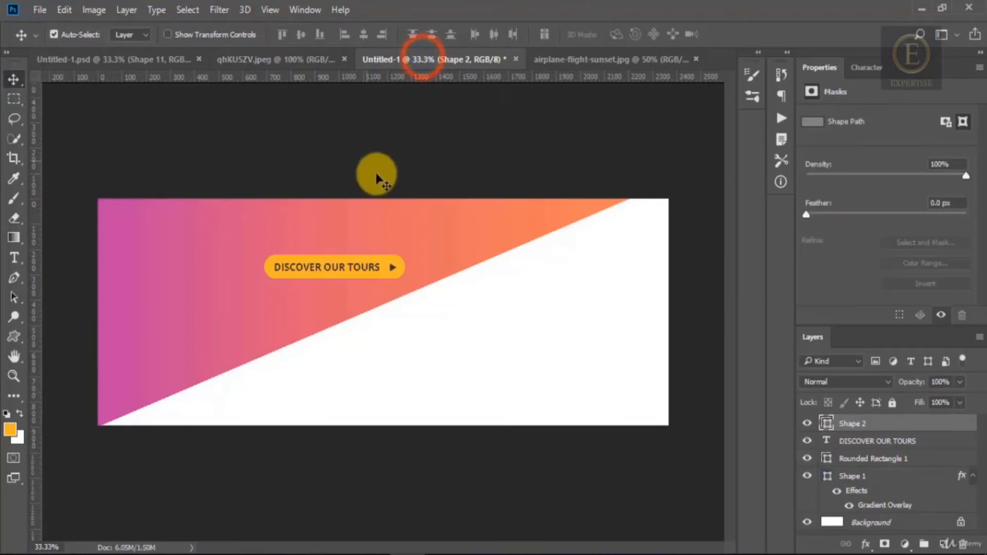
click(947, 544)
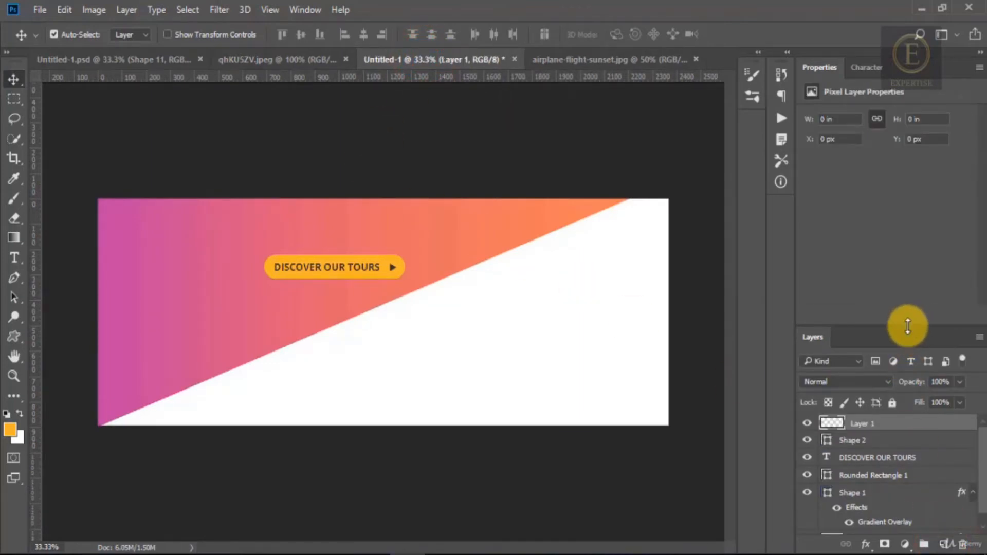
drag(907, 323, 903, 242)
key(t)
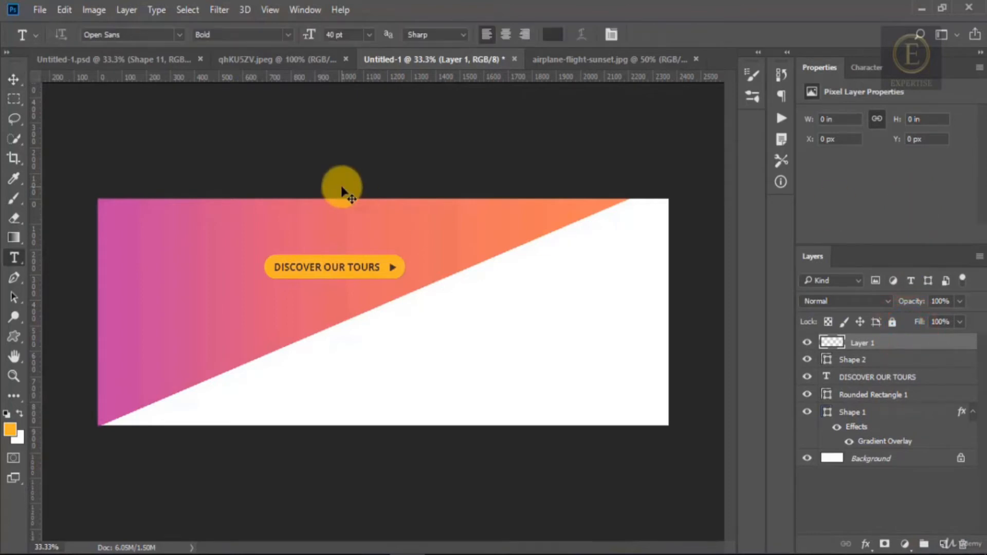
click(156, 221)
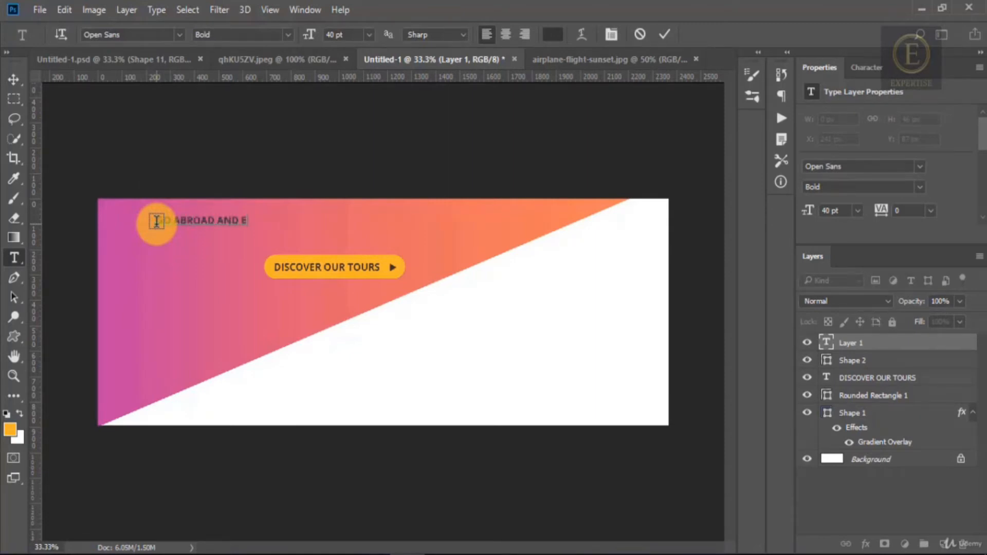
text(GO ABROAD AND ENJOY)
- Enlarge the GO ABROAD AND ENJOY headline text to 100 pt
key(ctrl+a)
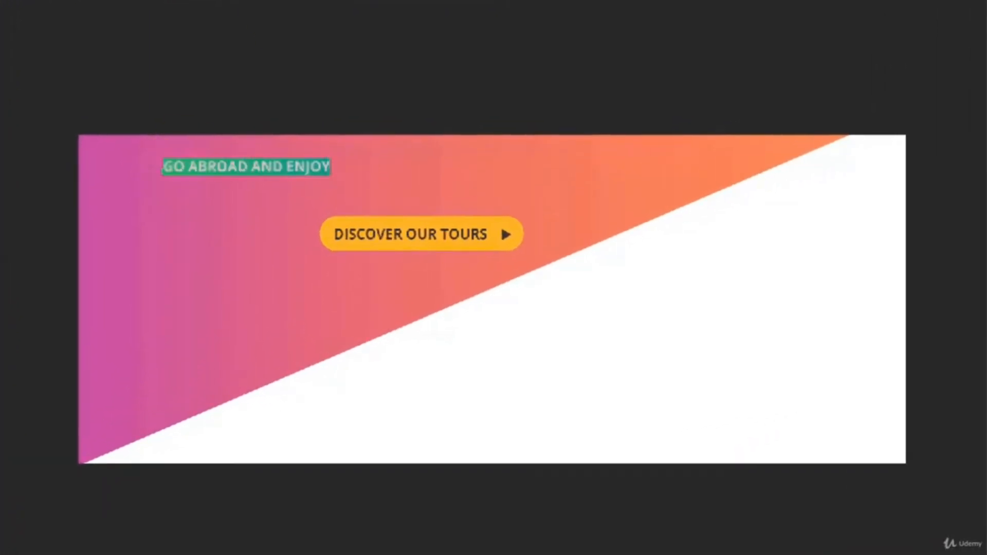
key(ctrl+shift+period)
key(ctrl+shift+period)
key(ctrl+shift+period)
key(ctrl+shift+period)
key(ctrl+shift+period)
key(ctrl+shift+period)
key(ctrl+shift+period)
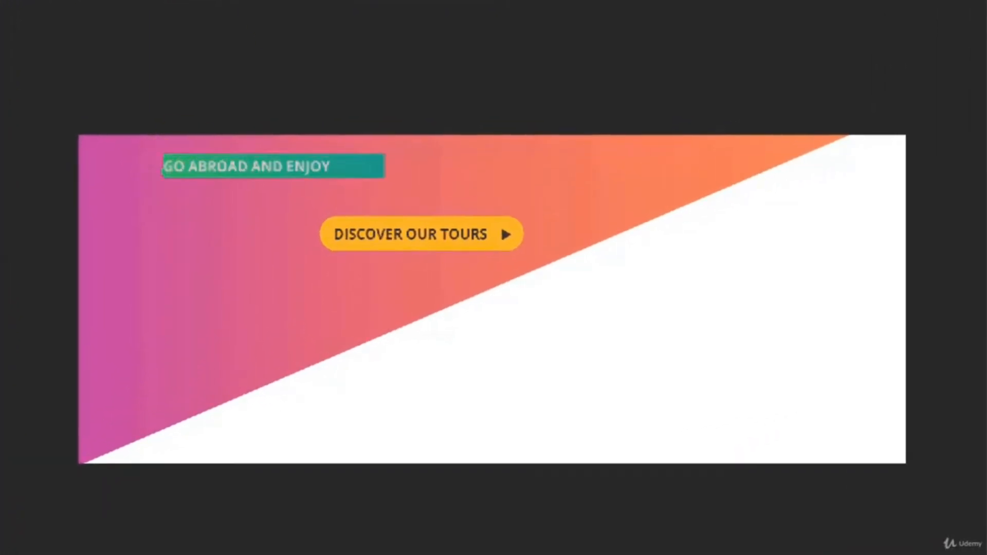
key(ctrl+shift+period)
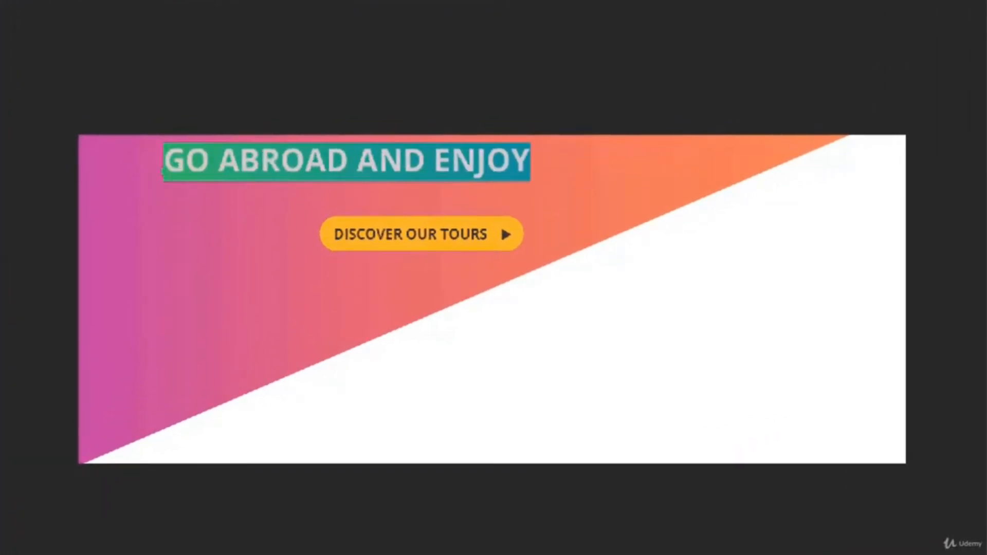
key(ctrl+shift+period)
key(ctrl+shift+period)
key(ctrl+shift+period)
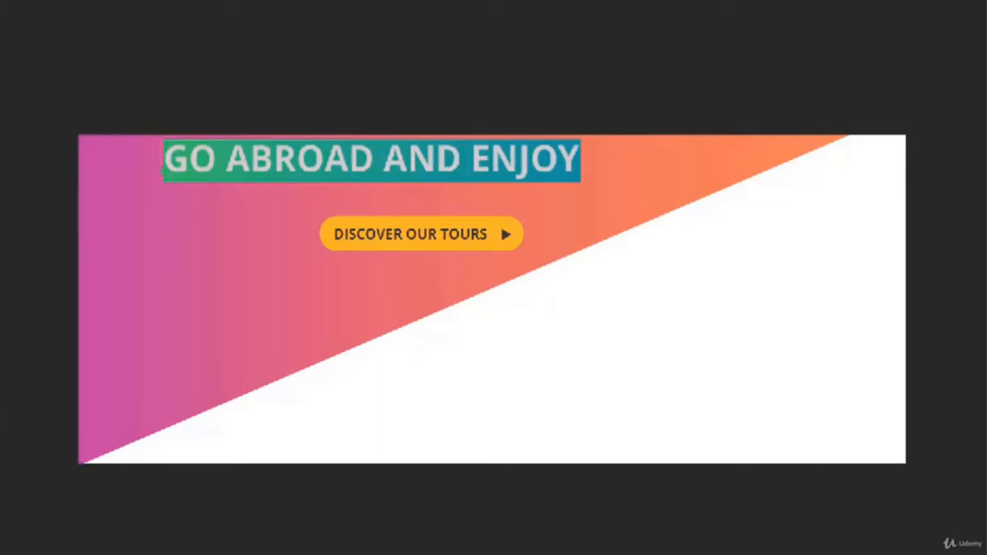
- Set the headline's font style to Open Sans Light and finish editing the text
click(282, 30)
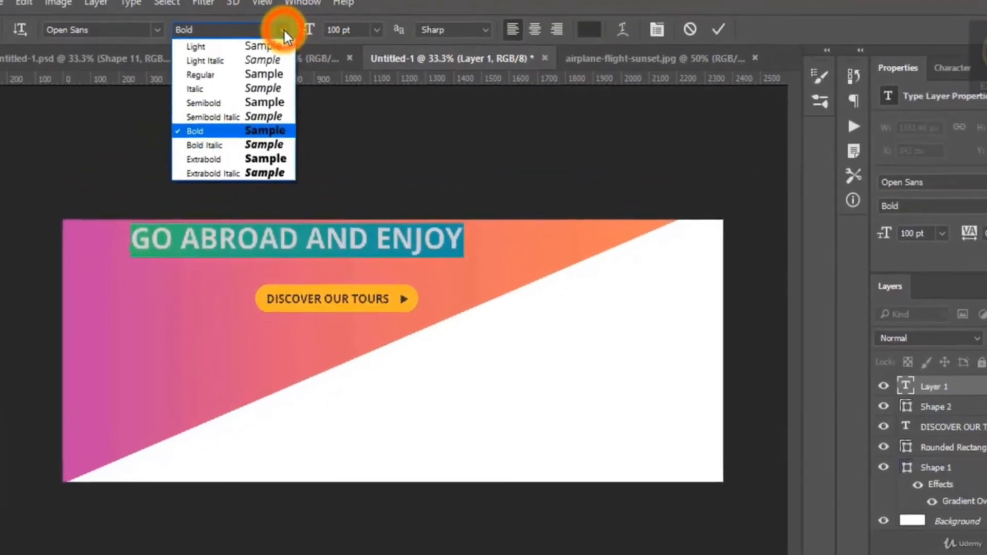
click(278, 47)
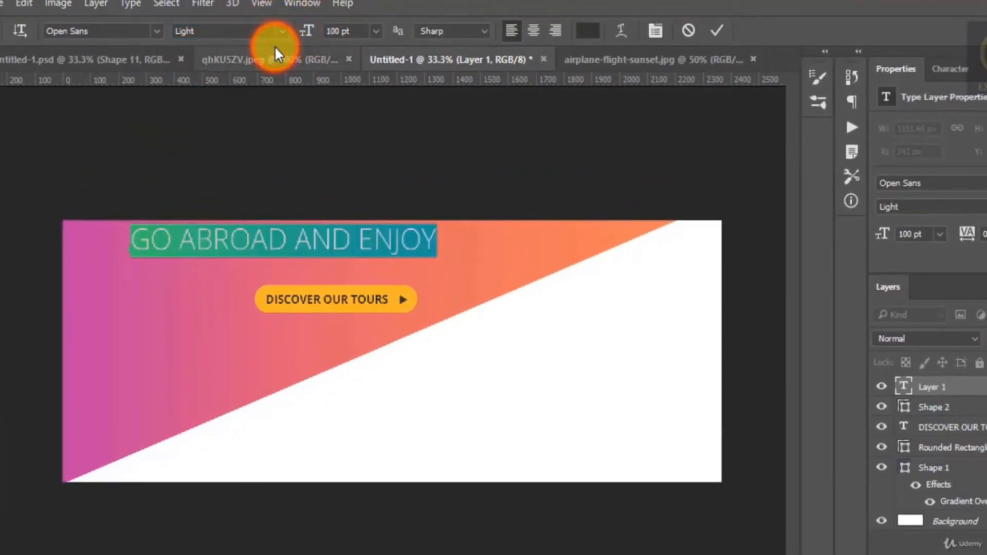
click(1, 92)
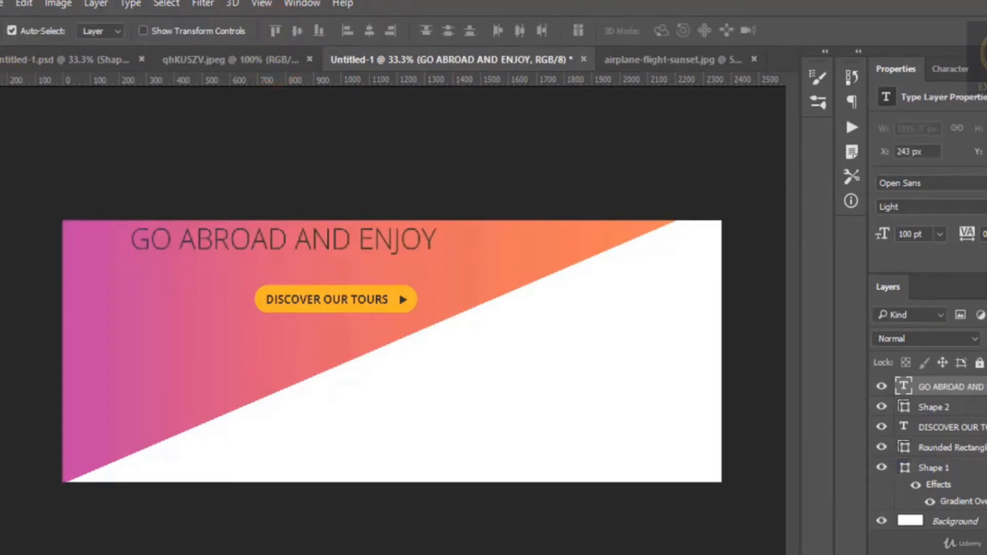
- Nudge the headline down and slightly right to X 253 px, and compare its placement with the reference cover
key(shift+Down)
key(shift+Down)
key(shift+Right)
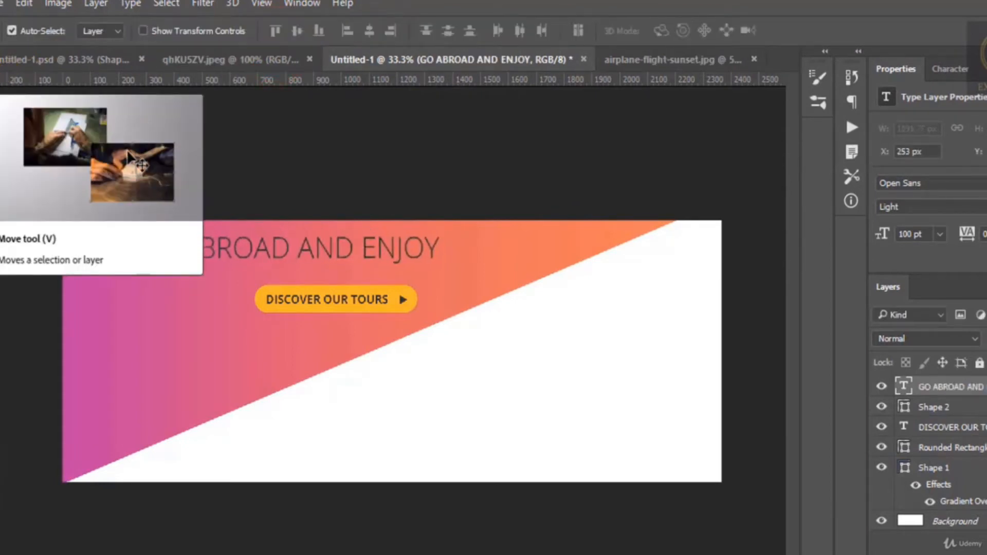
key(shift+Down)
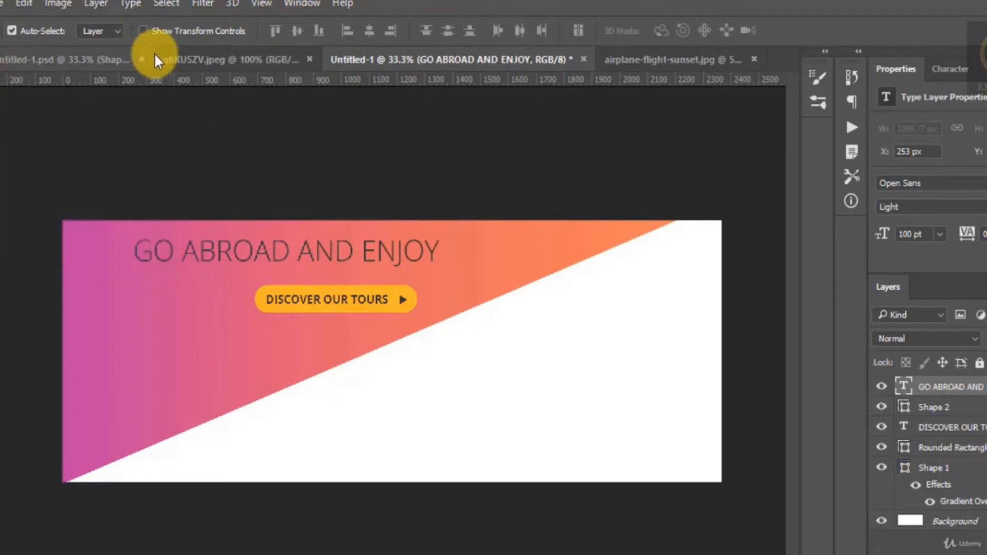
click(195, 61)
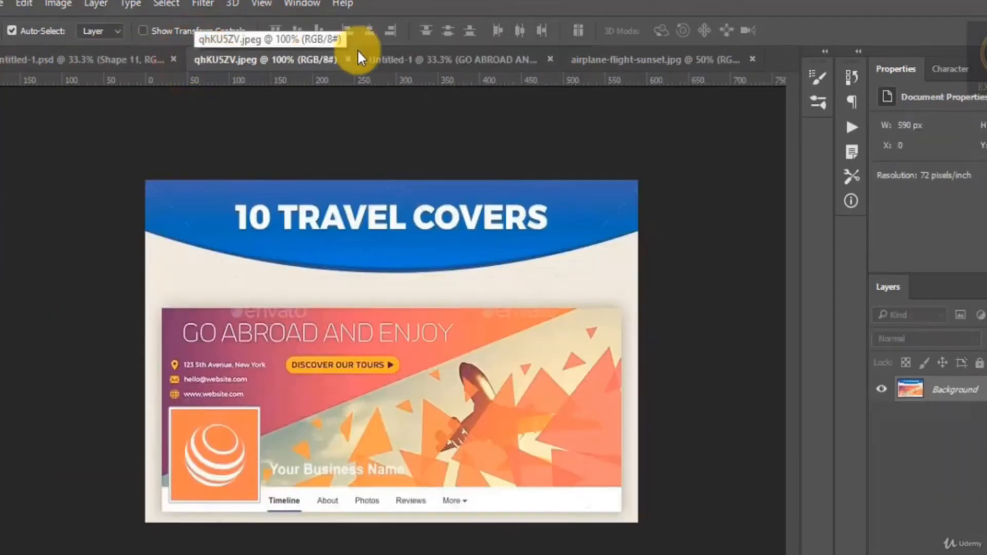
click(417, 60)
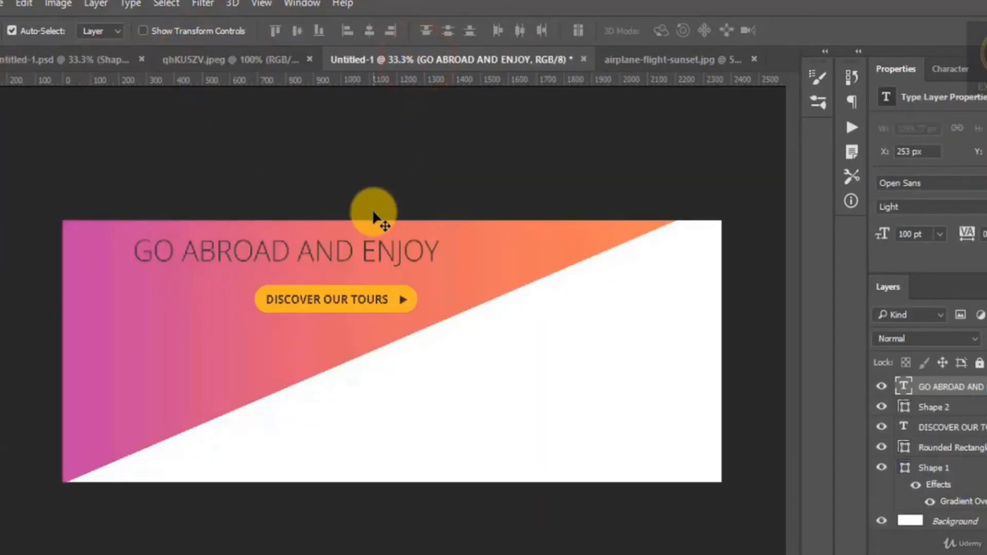
- Move the headline horizontally to X 413 px so it sits above the button, and check it against the reference cover
key(shift+Right)
key(shift+Right)
key(shift+Right)
key(shift+Right)
key(shift+Right)
key(shift+Right)
key(shift+Right)
key(shift+Right)
key(shift+Right)
key(shift+Right)
key(shift+Right)
key(shift+Right)
key(shift+Right)
key(shift+Right)
key(shift+Right)
key(shift+Right)
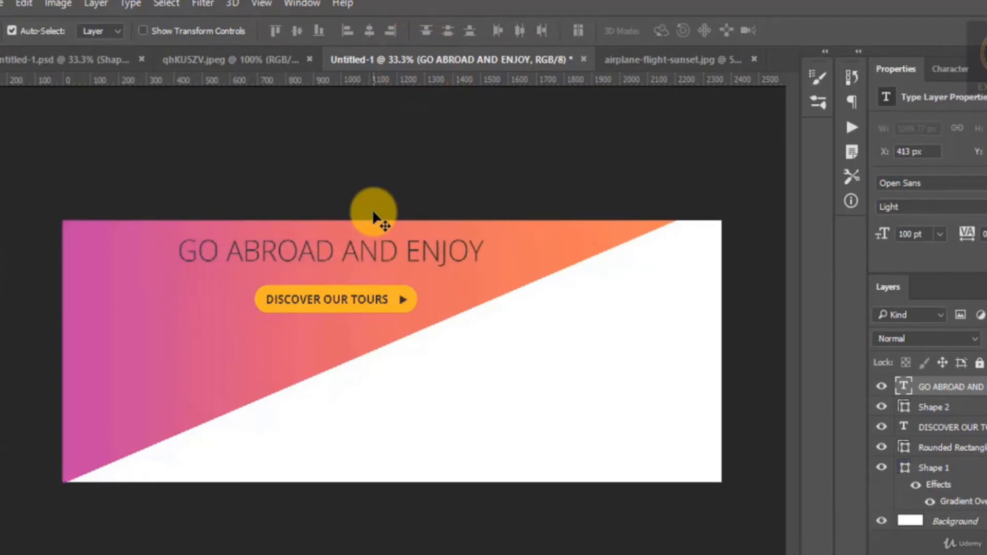
click(175, 60)
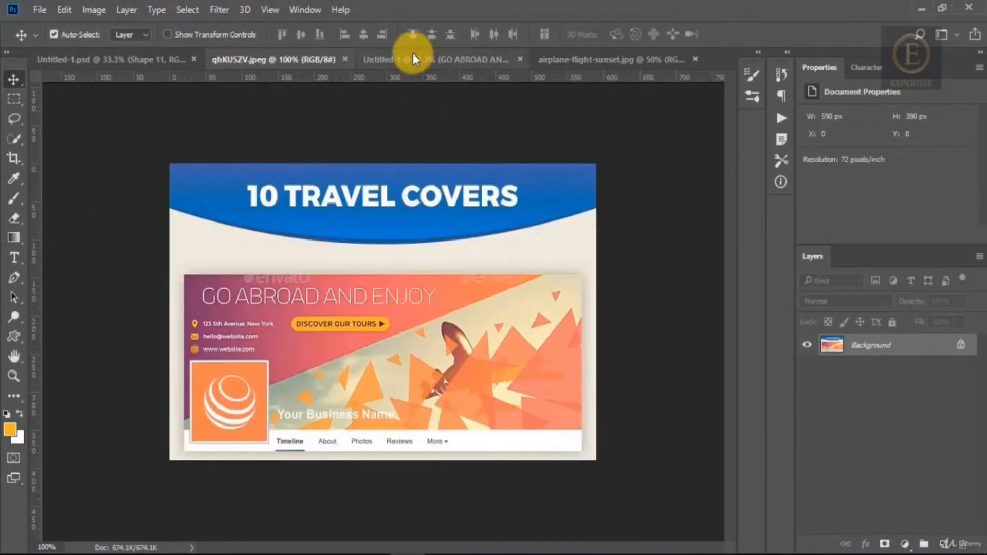
click(412, 59)
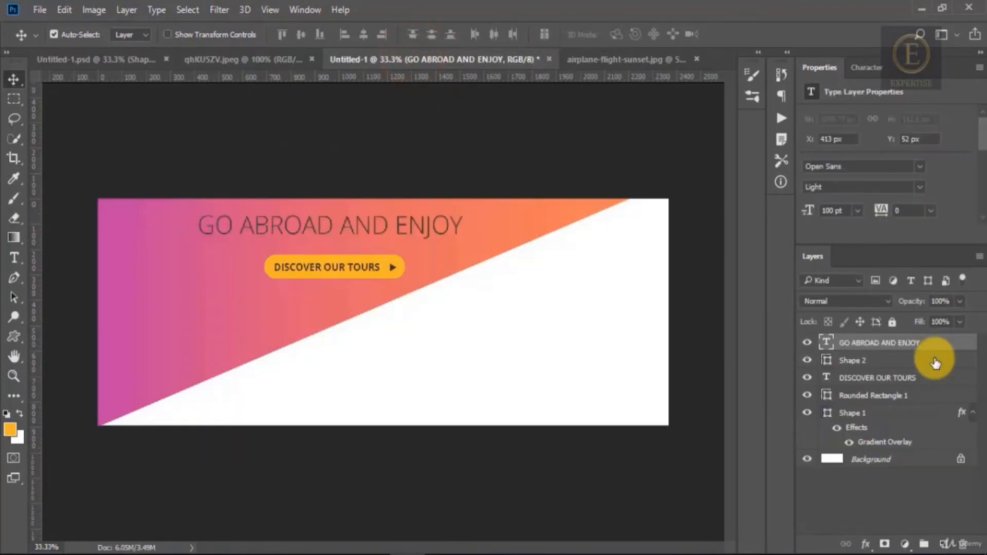
- Change the headline's text colour to white, ffffff
double_click(819, 343)
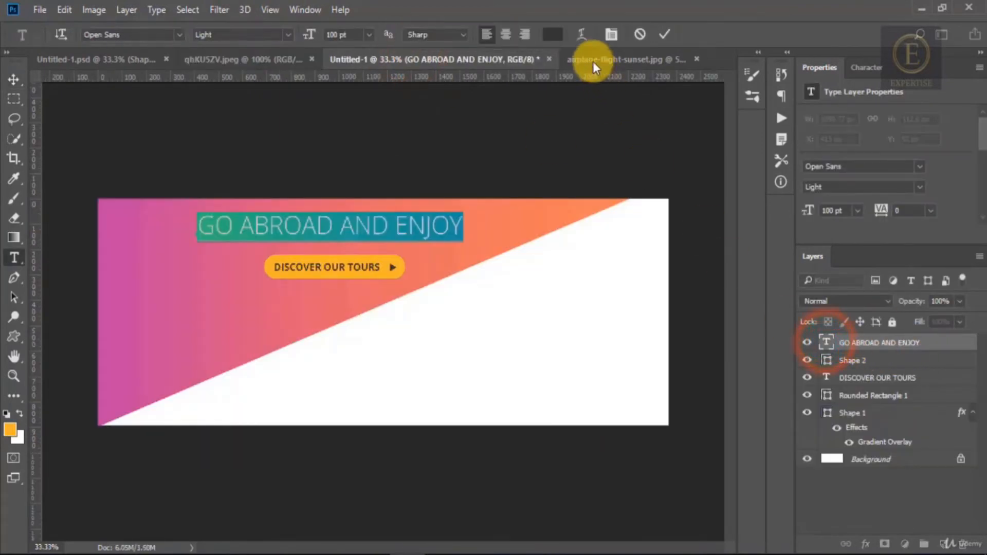
click(560, 40)
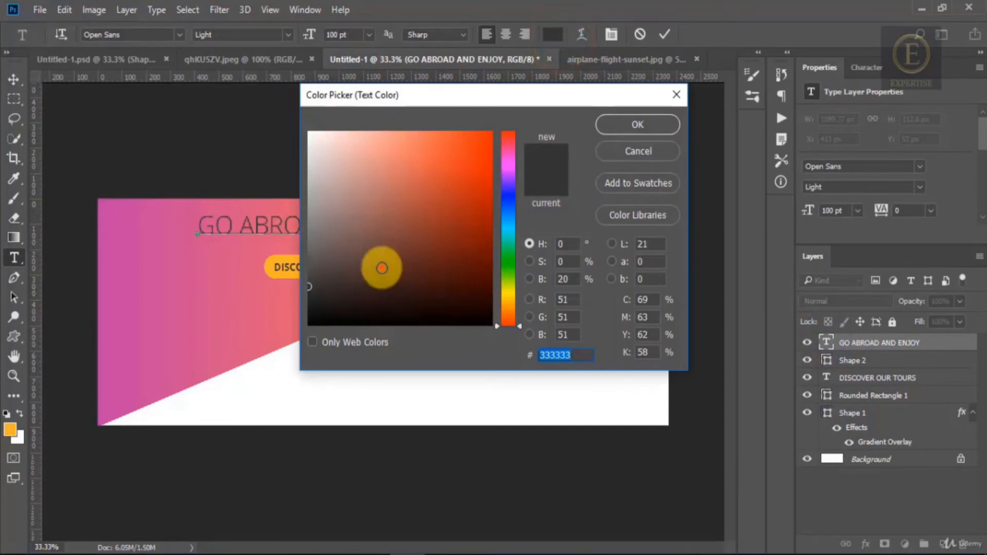
drag(380, 267, 311, 96)
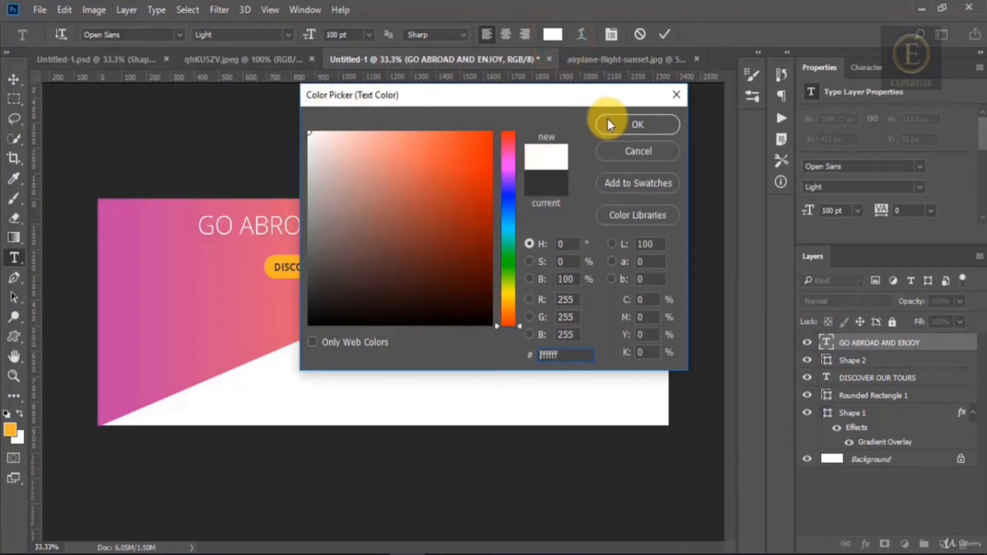
click(624, 124)
click(15, 78)
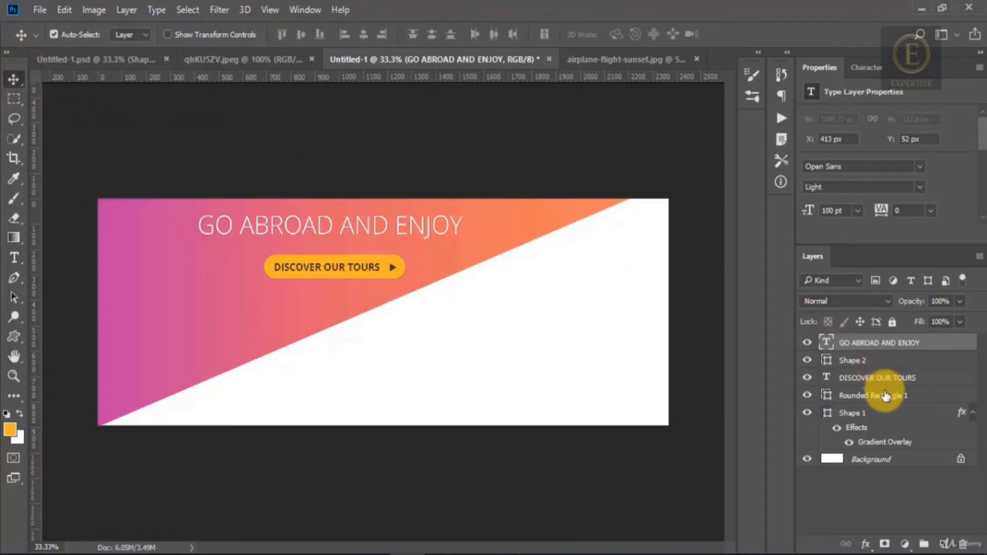
- Move the DISCOVER OUR TOURS layer directly above the small triangle's layer, Shape 2, and rename Shape 2 as arrow
drag(894, 378, 931, 345)
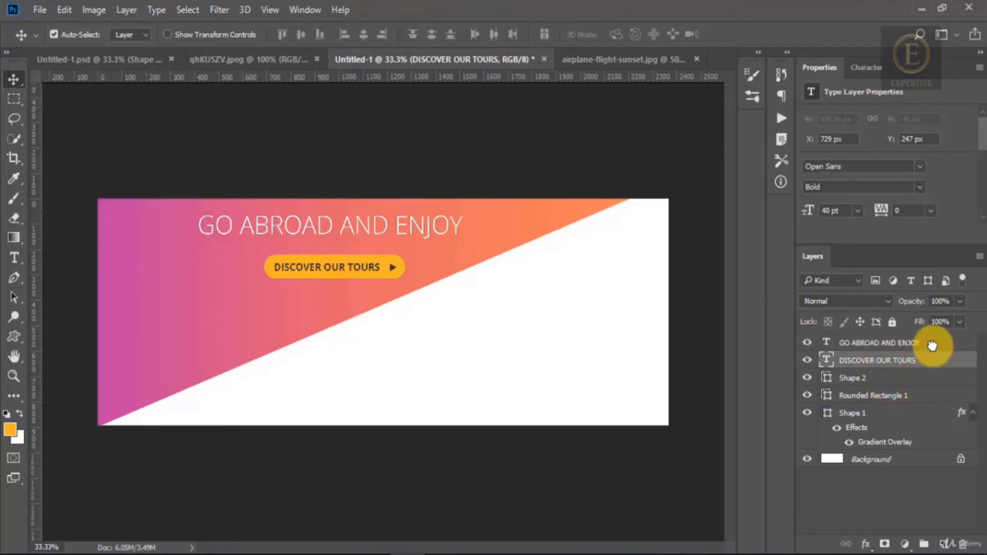
click(807, 381)
double_click(851, 379)
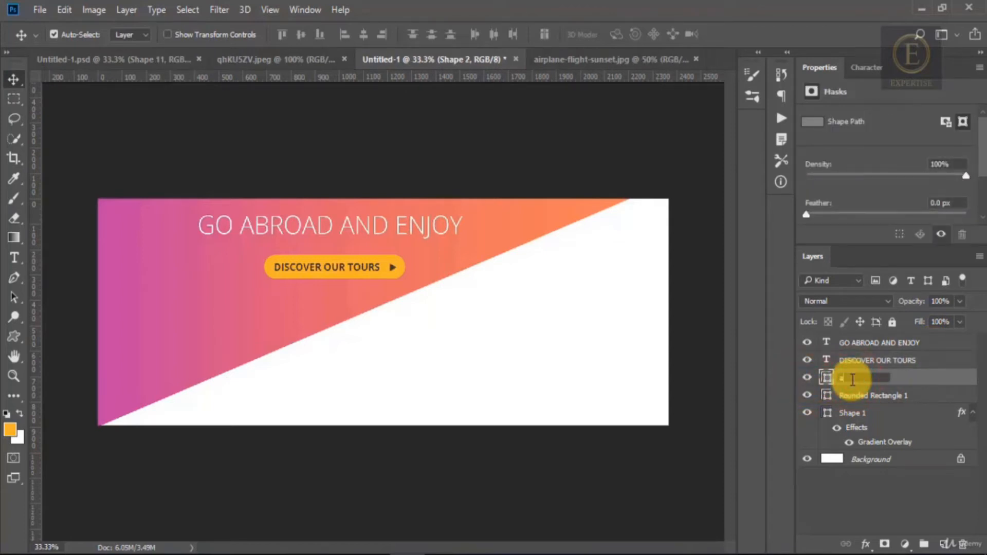
text(arrow)
key(Return)
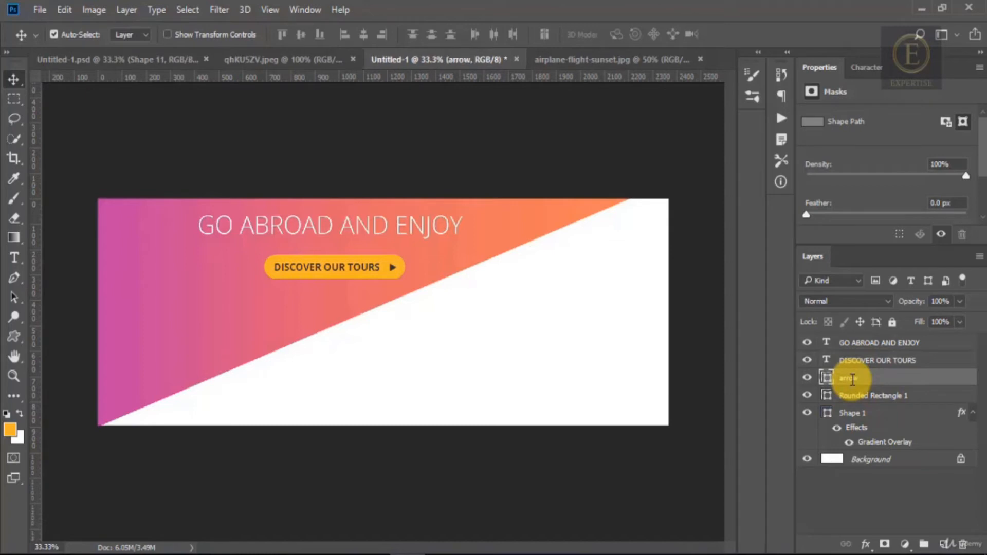
- Identify the button background's layer by toggling its visibility, and rename Rounded Rectangle 1 as yello_shape
click(806, 395)
click(806, 395)
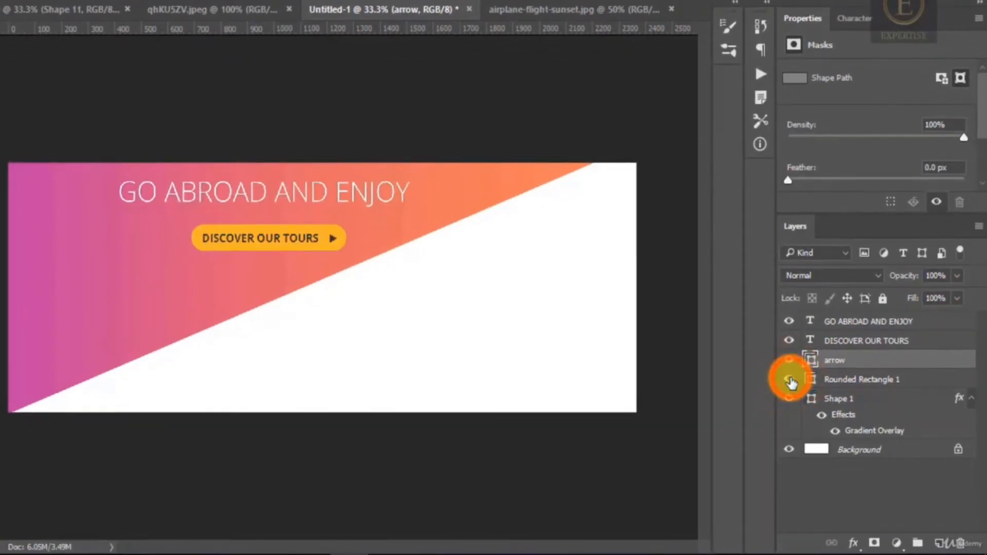
double_click(847, 382)
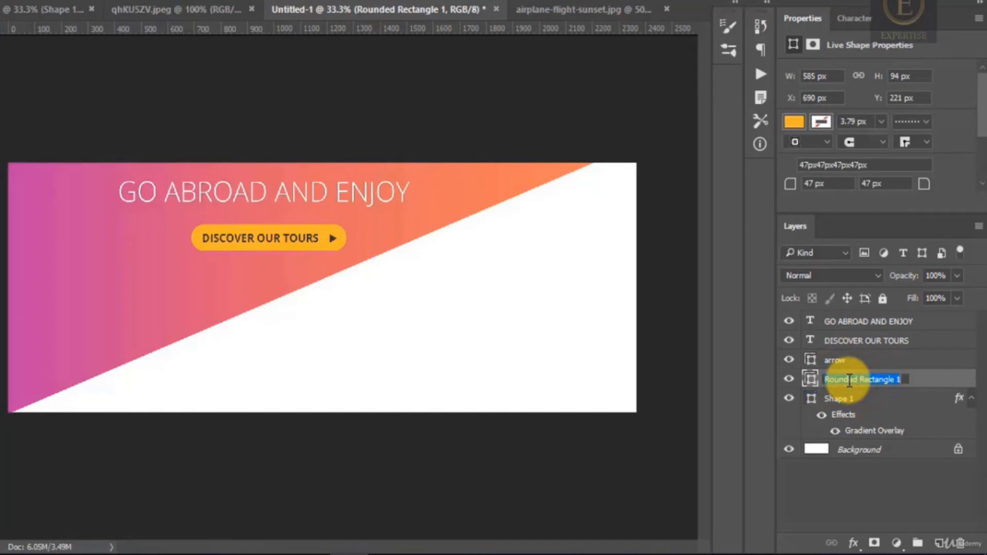
text(yello_shape)
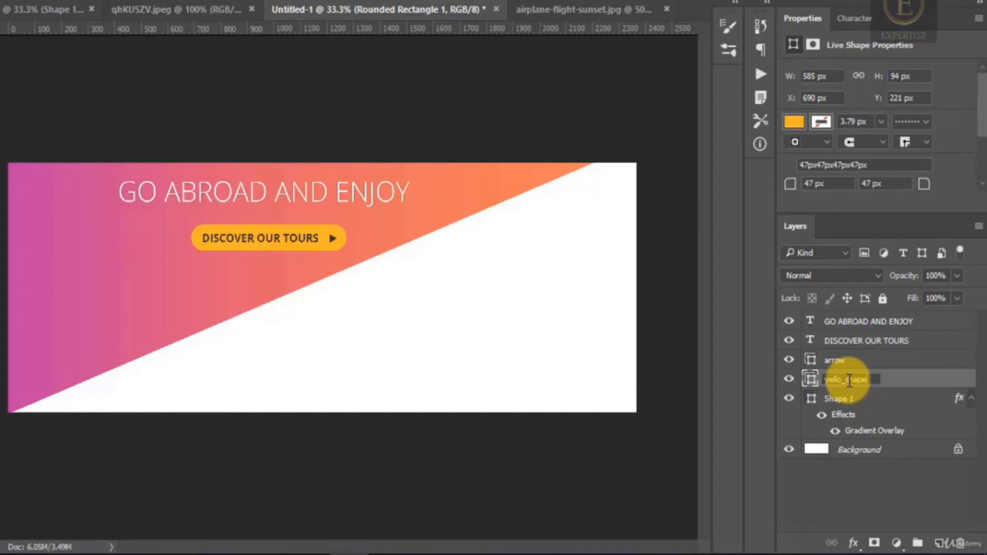
key(Return)
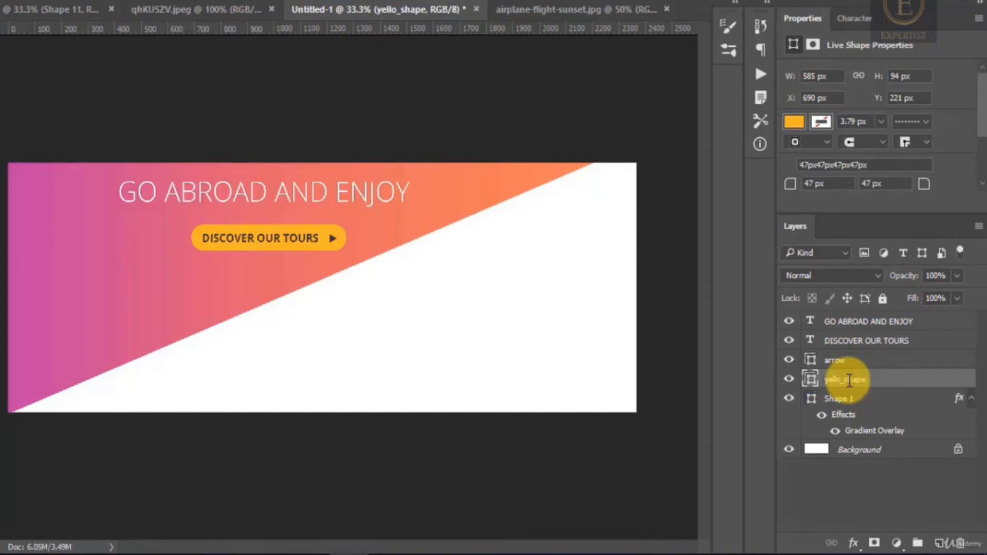
- Toggle the visibility of the large gradient triangle's layer, Shape 1, and rename it as gradient_bg
click(788, 397)
click(789, 398)
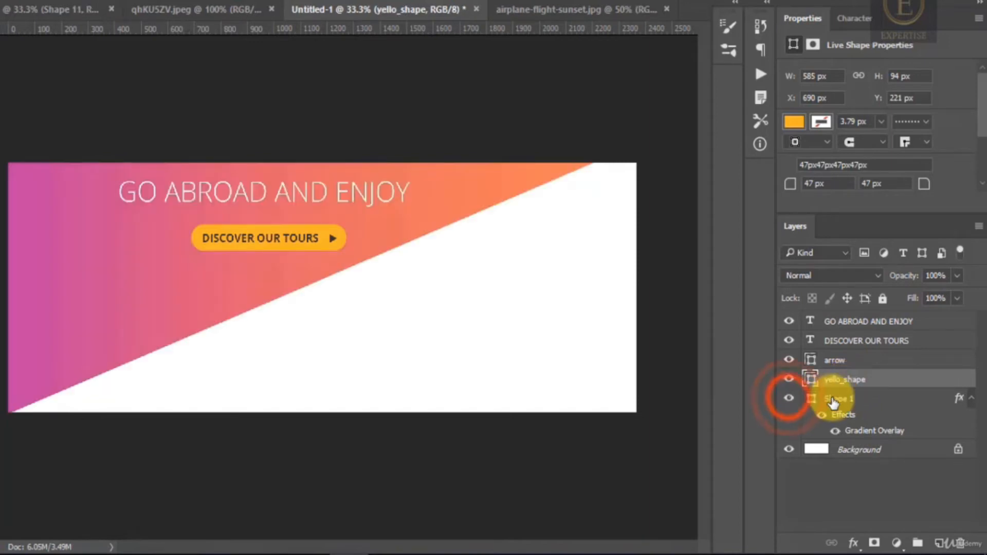
double_click(836, 399)
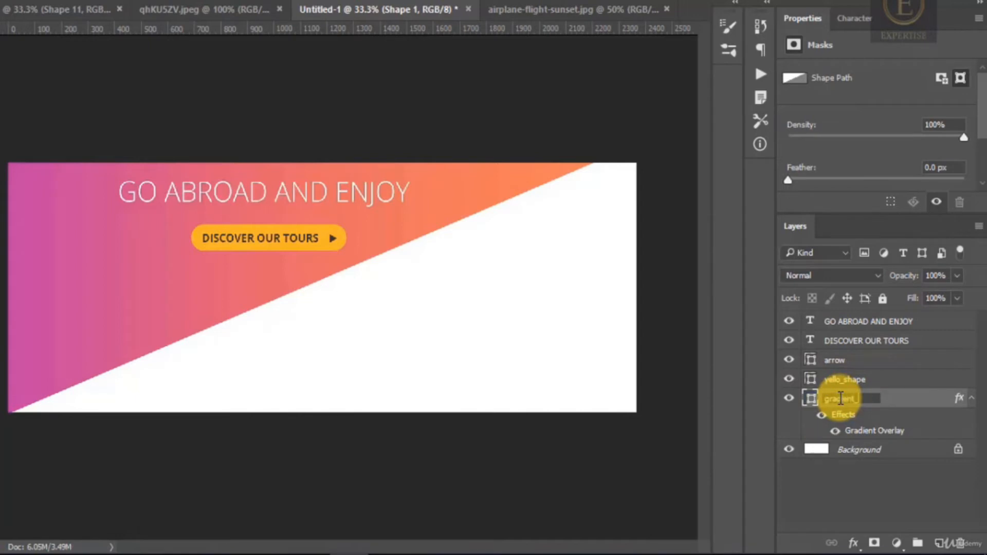
key(Return)
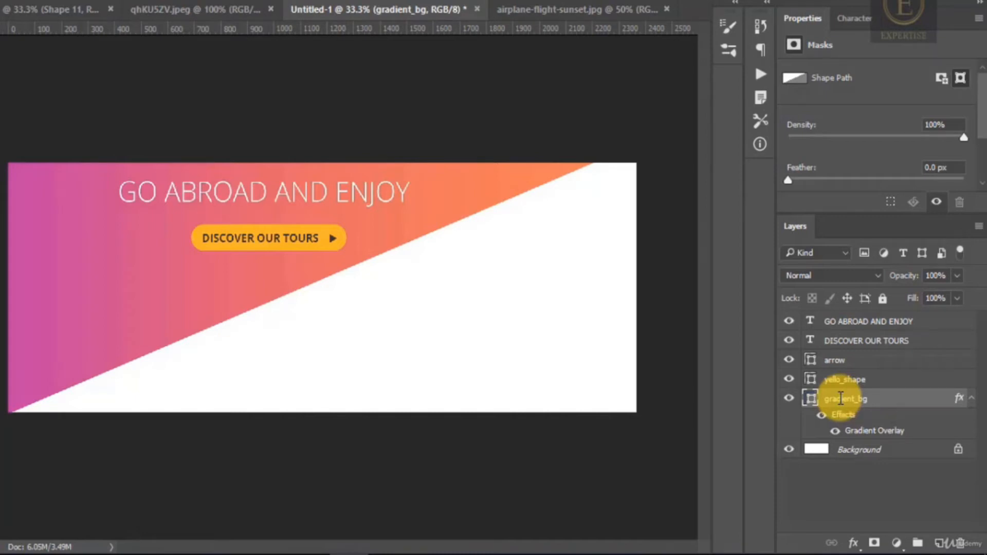
- Group the yello_shape, arrow and DISCOVER OUR TOURS layers together
click(858, 380)
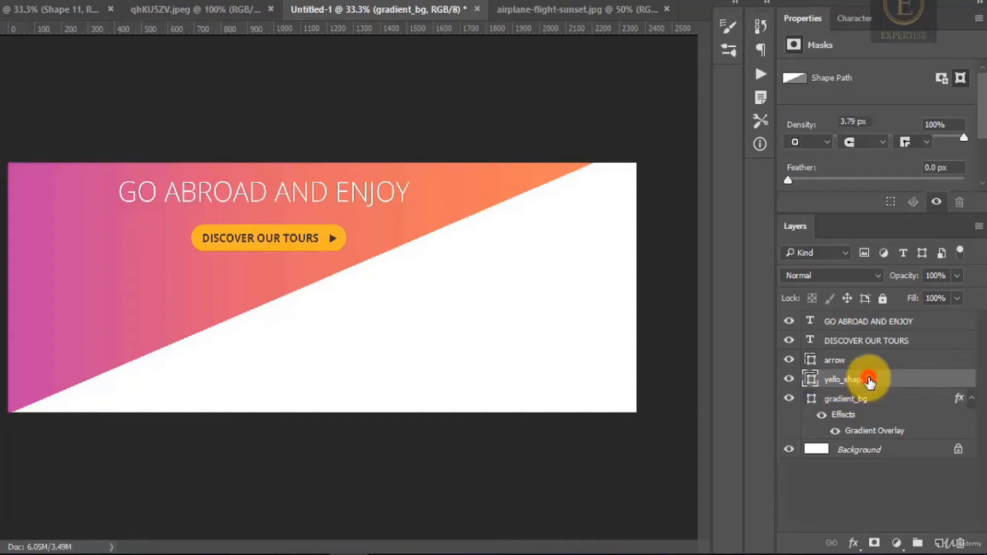
shift+click(874, 360)
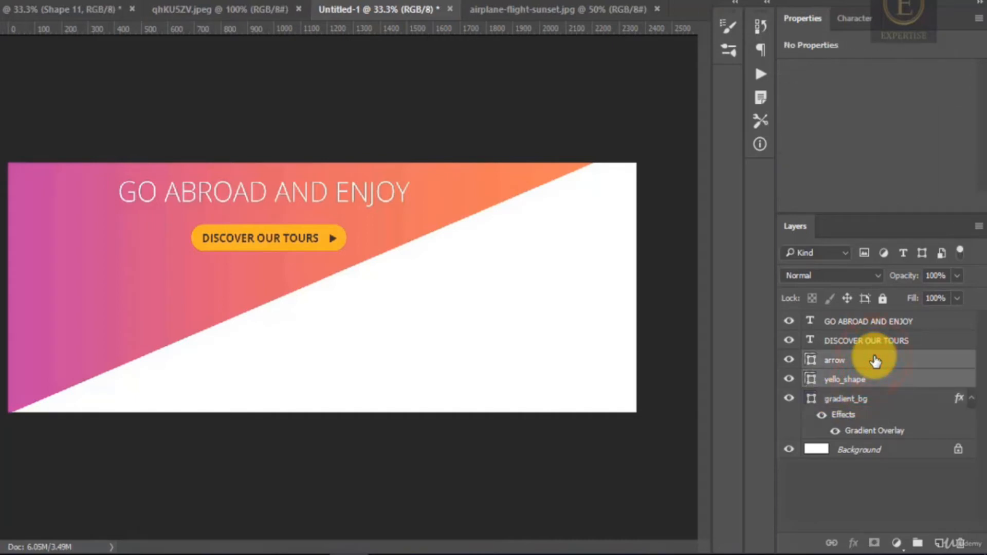
shift+click(877, 341)
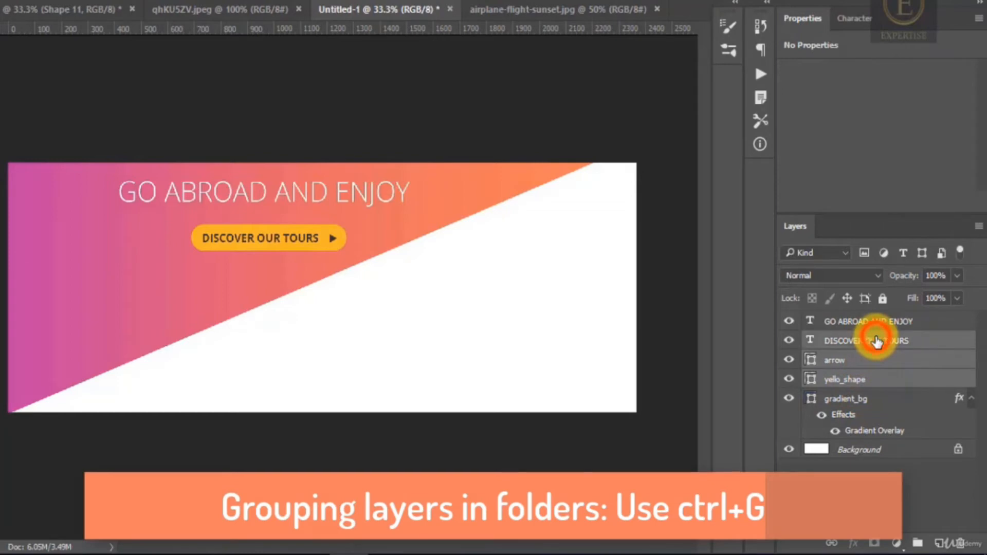
key(ctrl+g)
- Name the new layer group yello_button
click(850, 342)
double_click(850, 341)
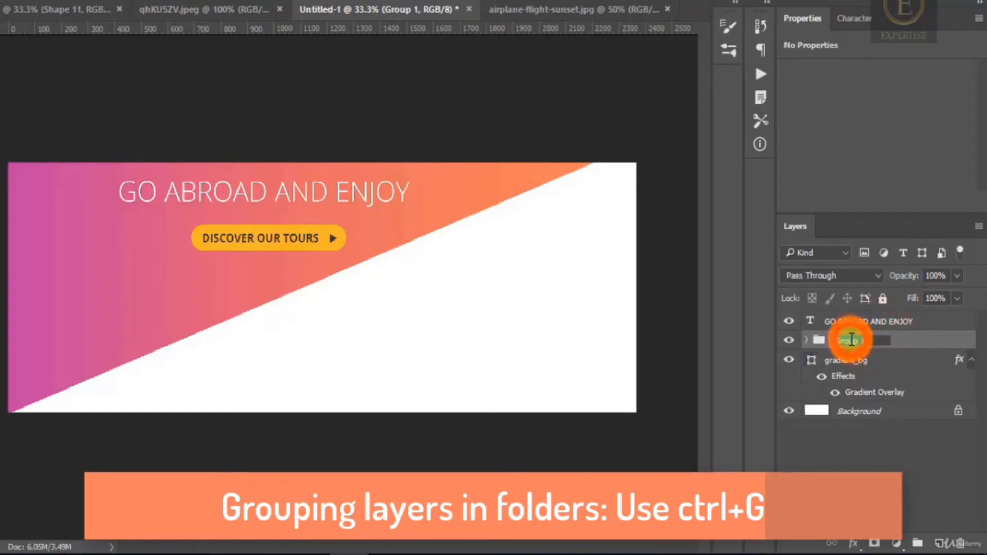
text(button)
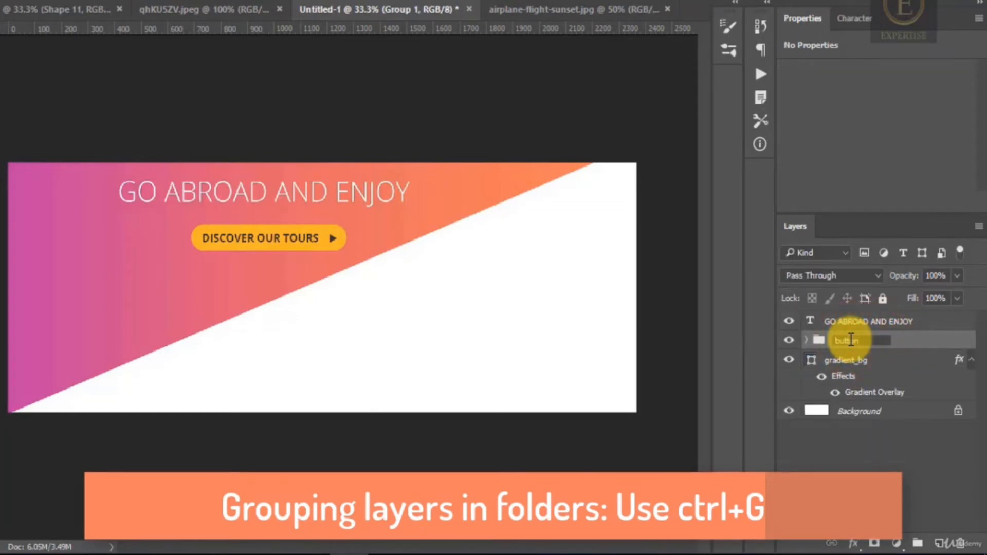
click(835, 340)
text(ye)
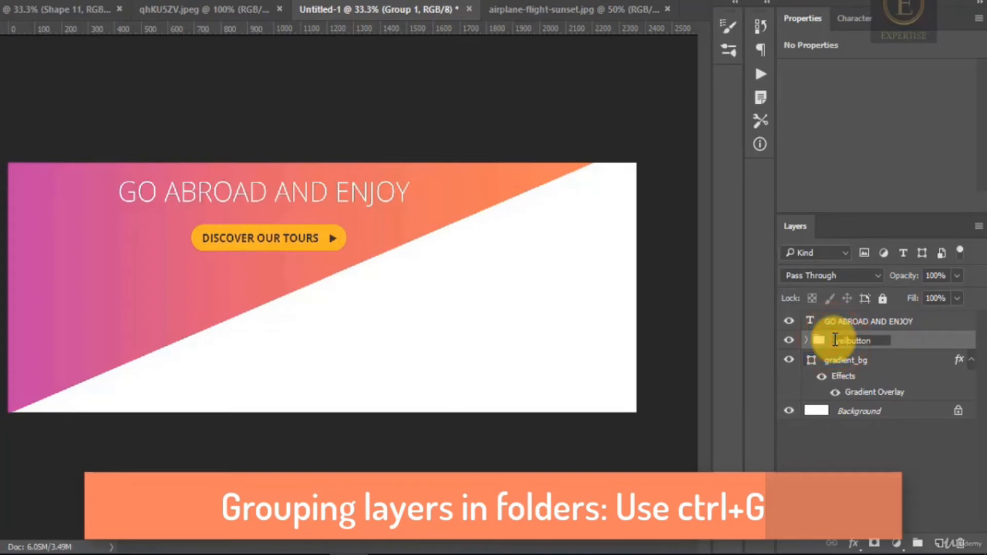
text(llo_)
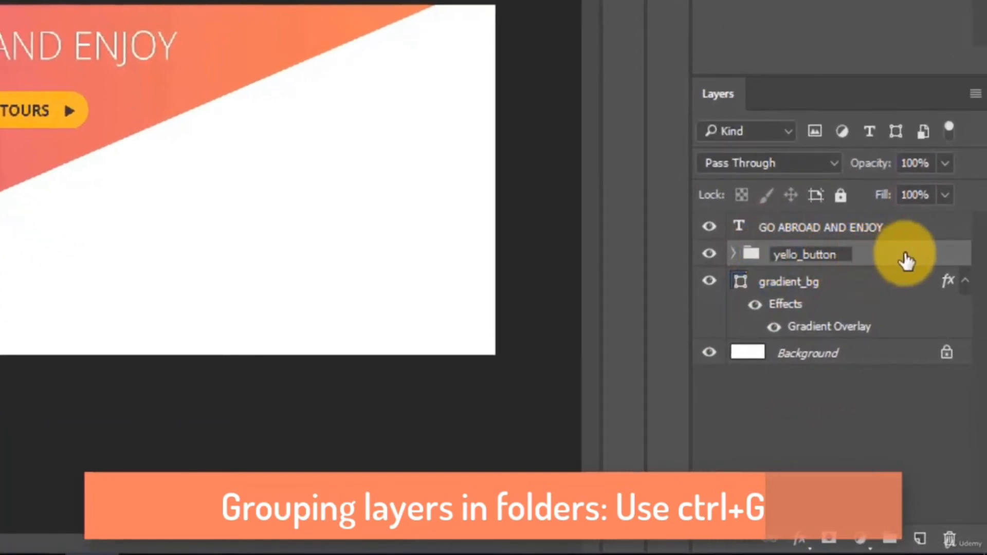
- Confirm the yello_button name, check the reference image's contact details, and create a layer group named contact_info
key(Return)
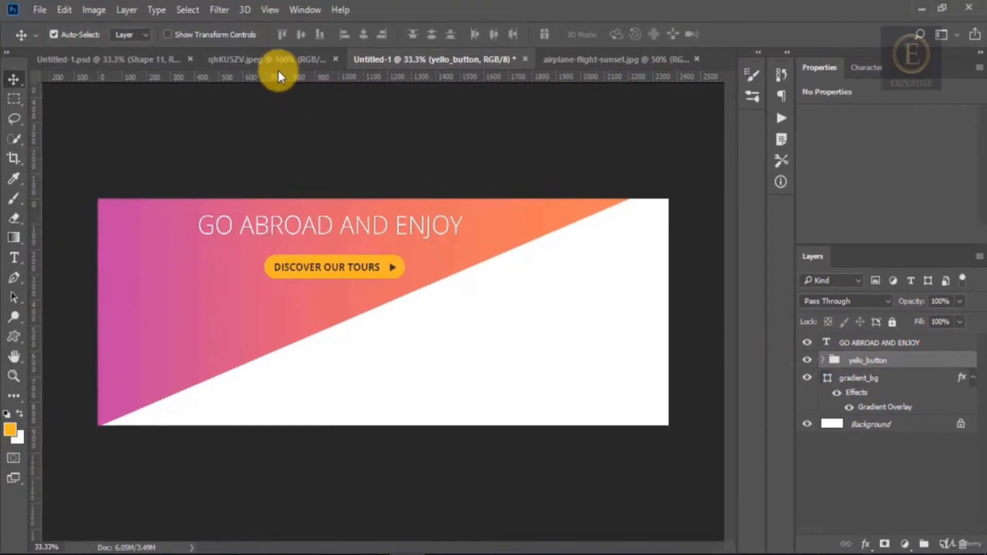
click(266, 63)
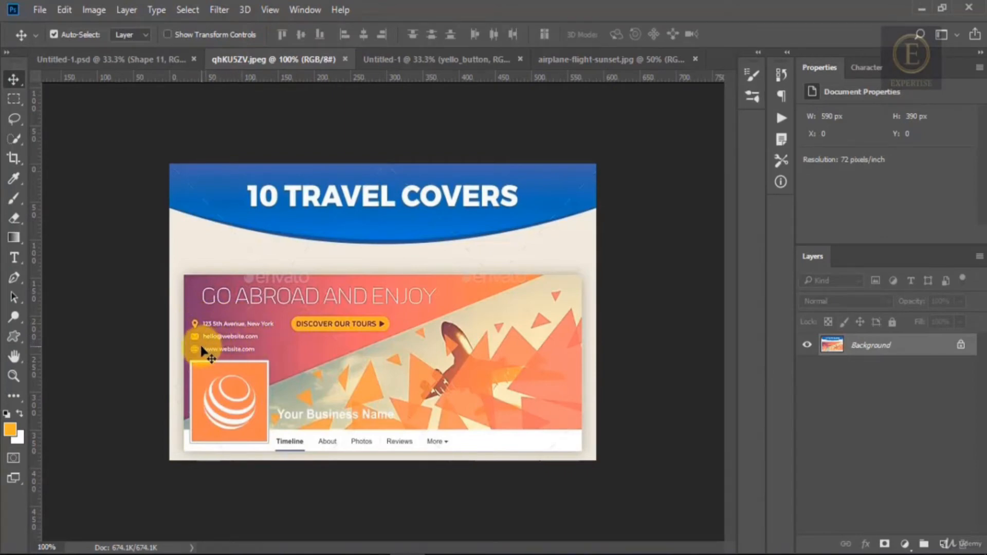
click(421, 62)
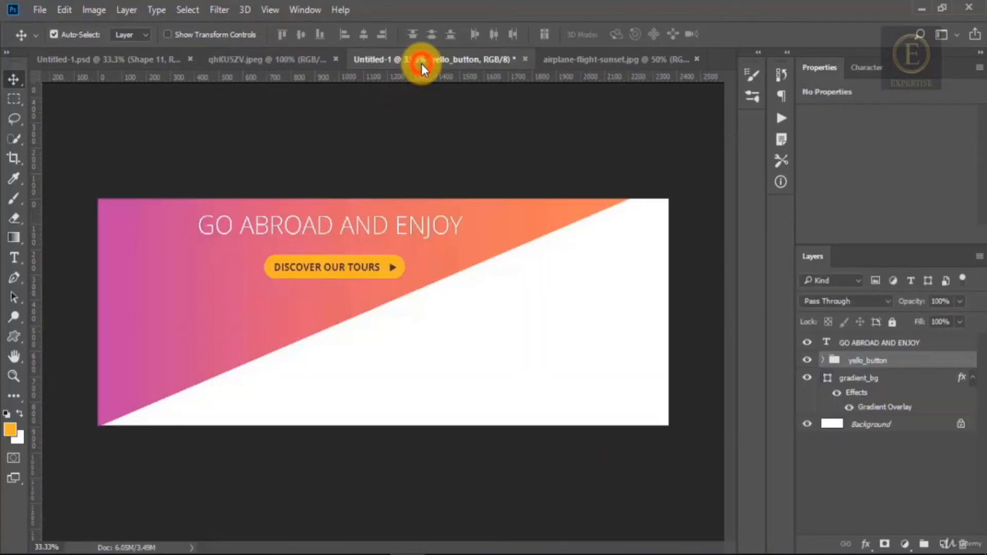
click(924, 544)
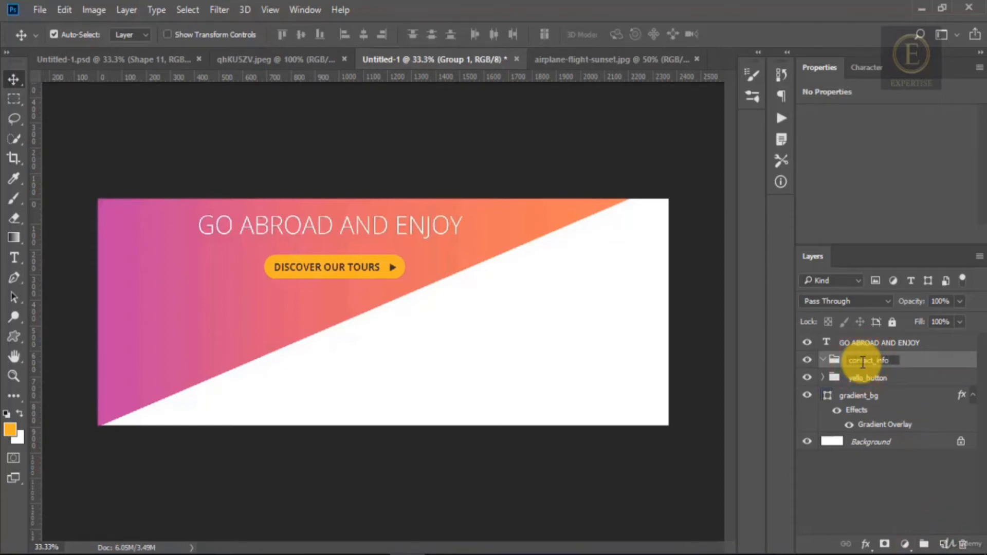
key(Return)
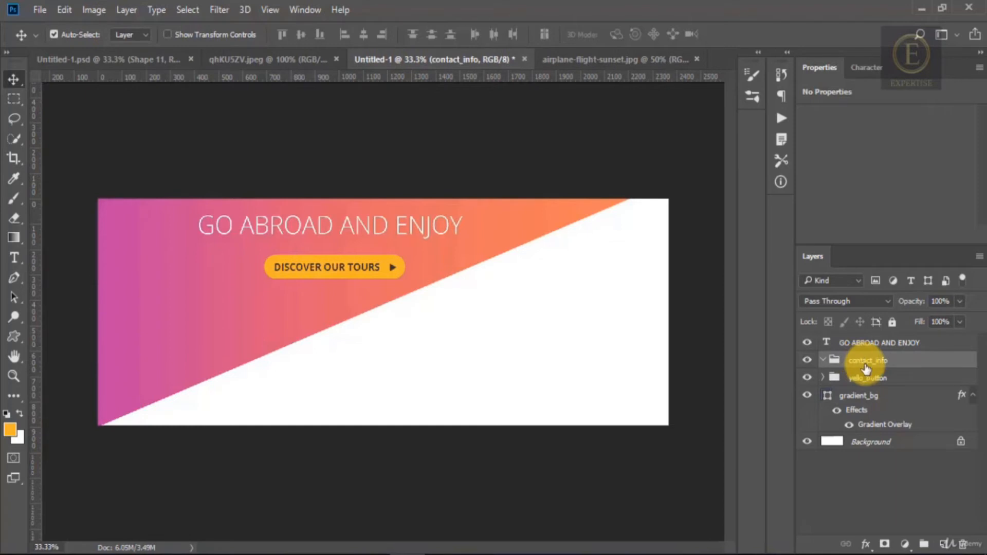
- Add a text layer inside contact_info with the street address from the reference, at the left of the gradient below the button's level
click(941, 545)
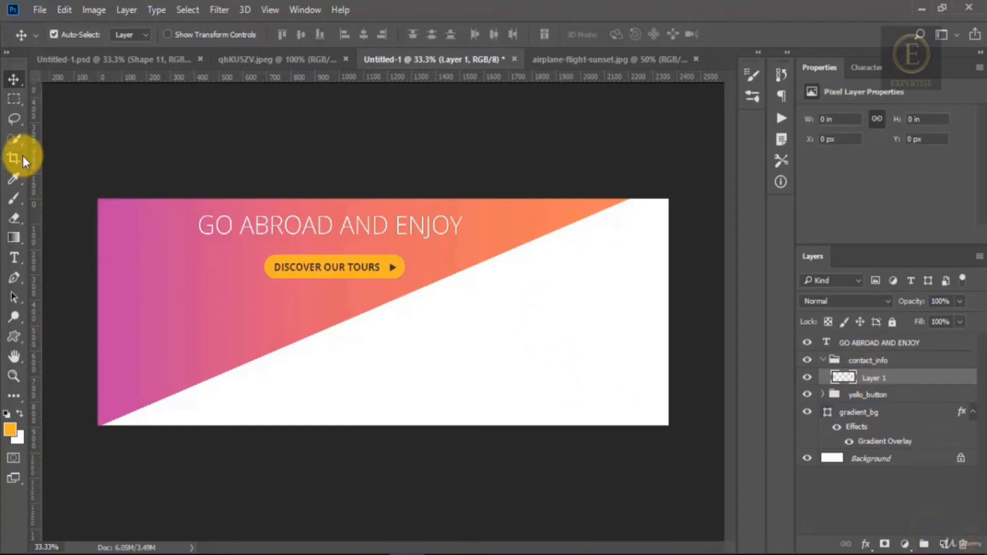
key(t)
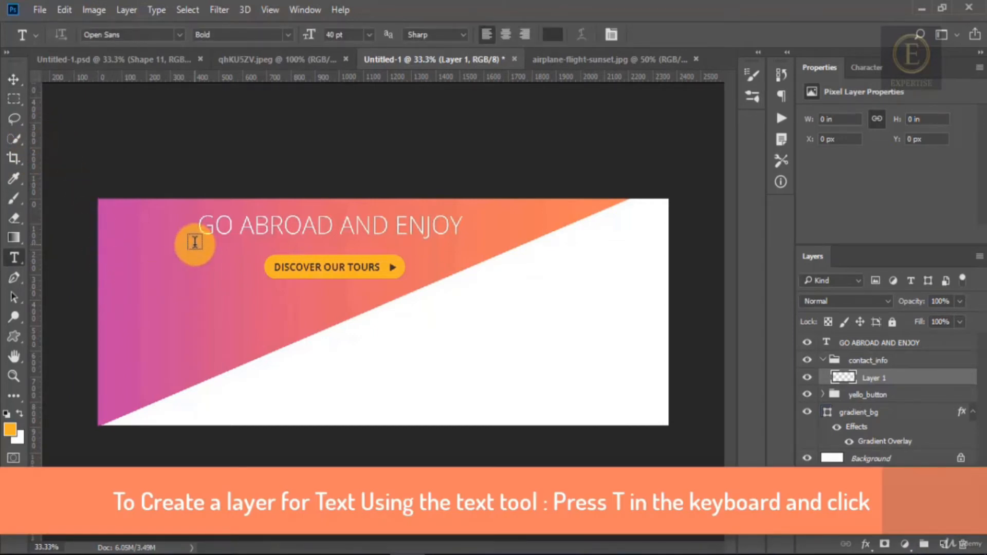
click(258, 66)
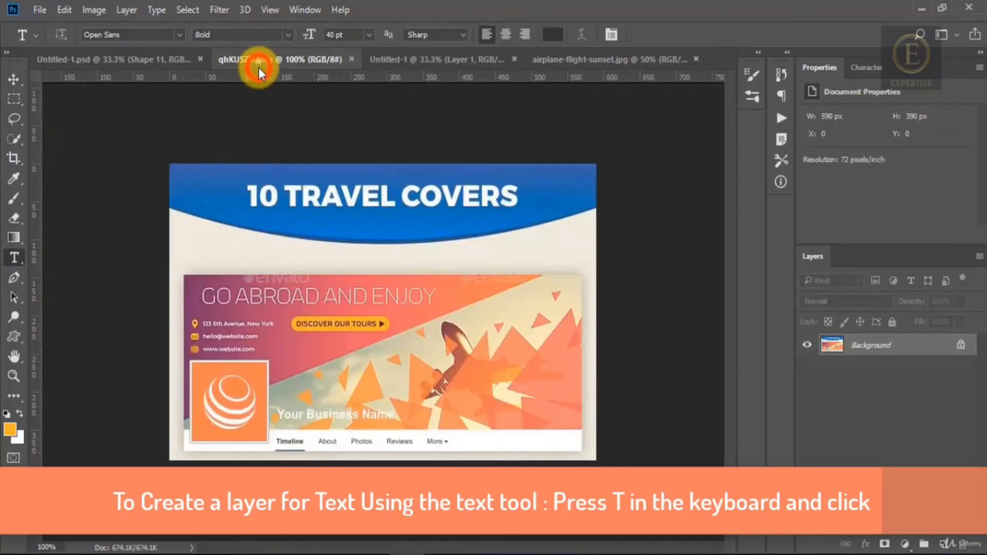
click(409, 66)
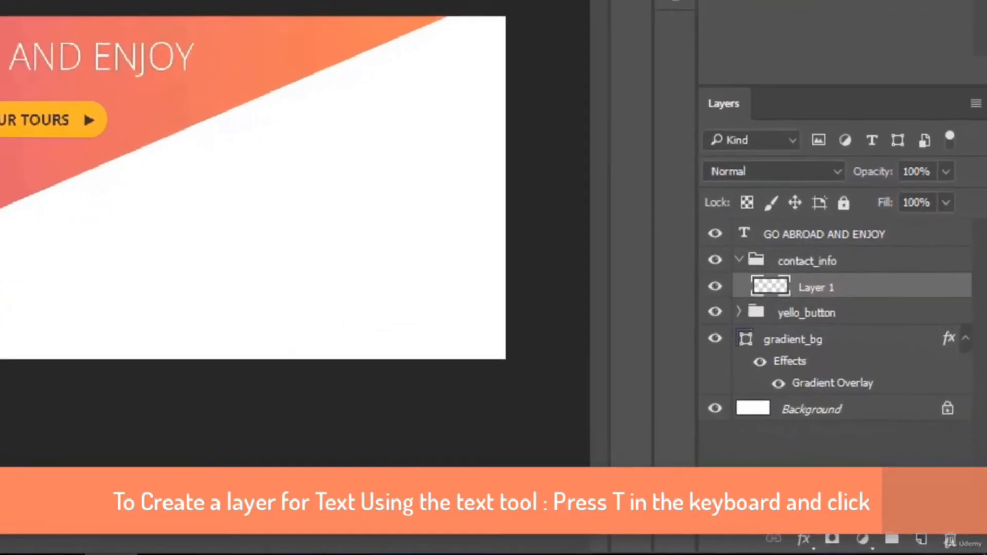
click(124, 268)
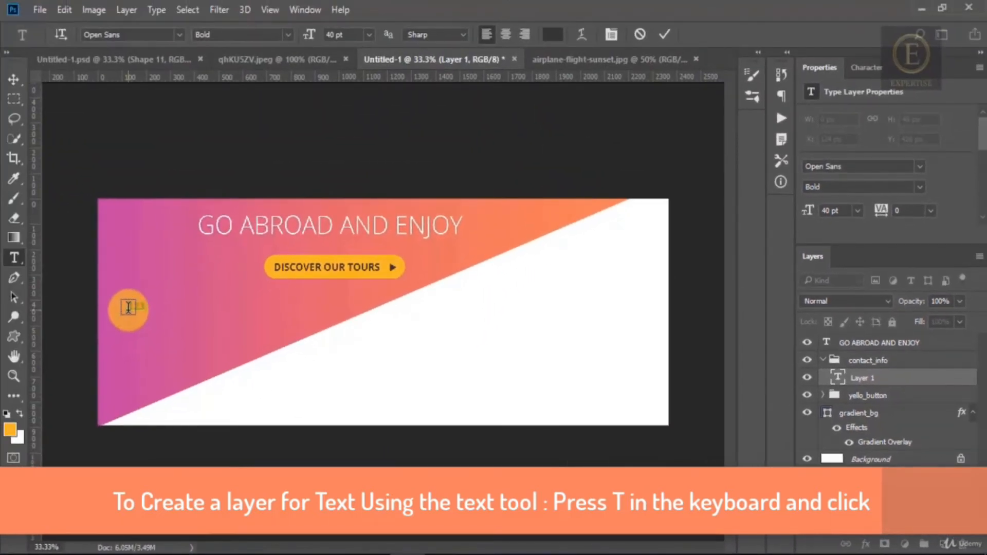
text(123 5th ave)
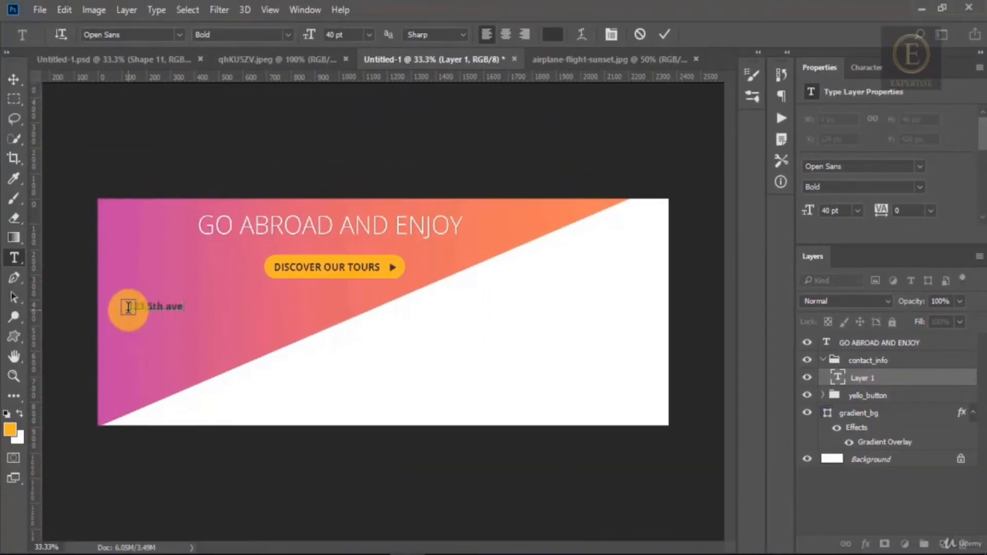
text(nue NewYork)
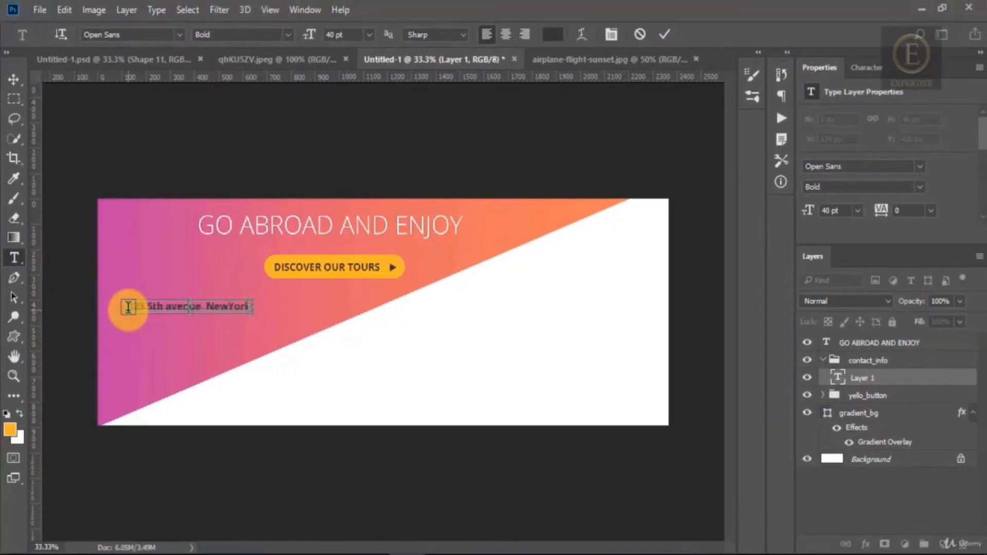
- Set the address text's colour to white (ffffff) and its font style to Regular
drag(128, 306, 125, 305)
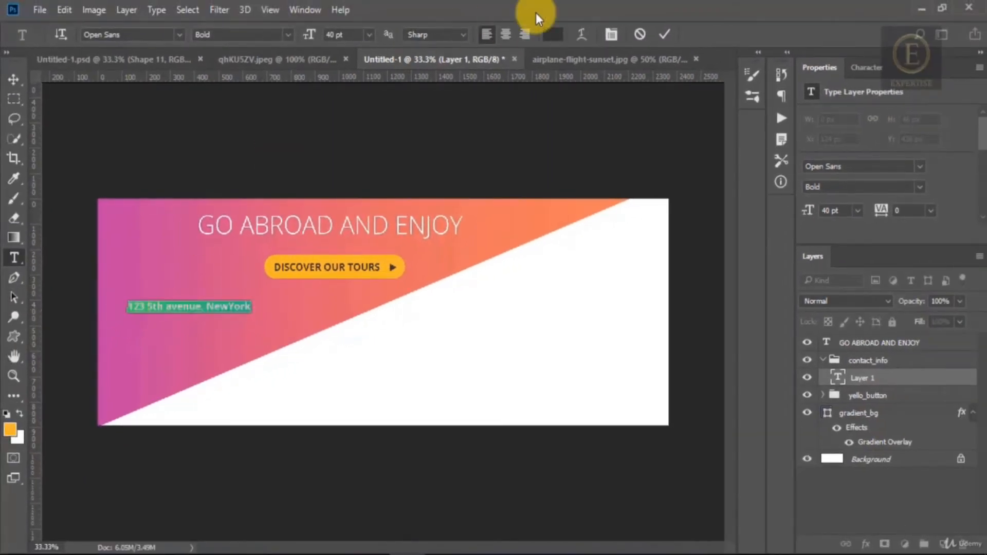
click(551, 34)
drag(401, 195, 286, 92)
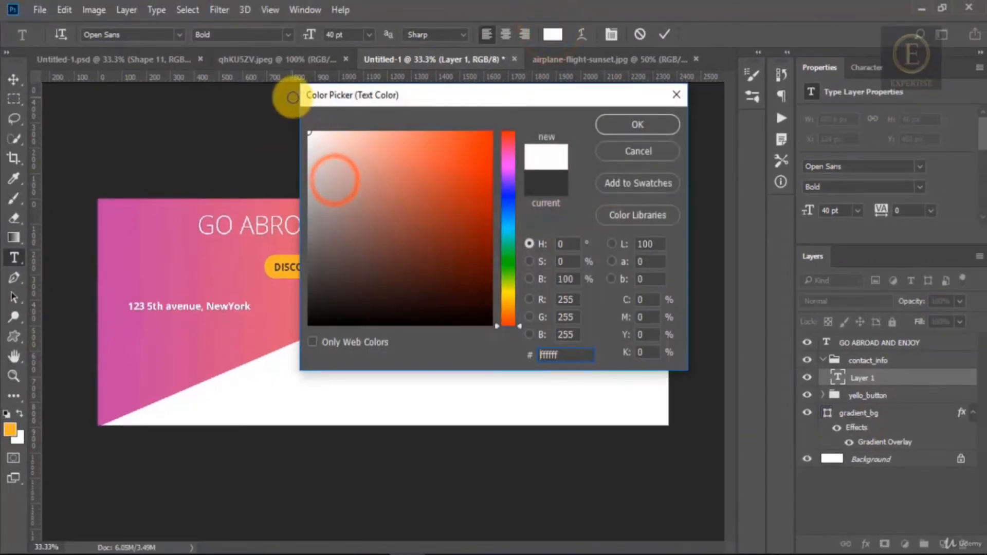
click(646, 119)
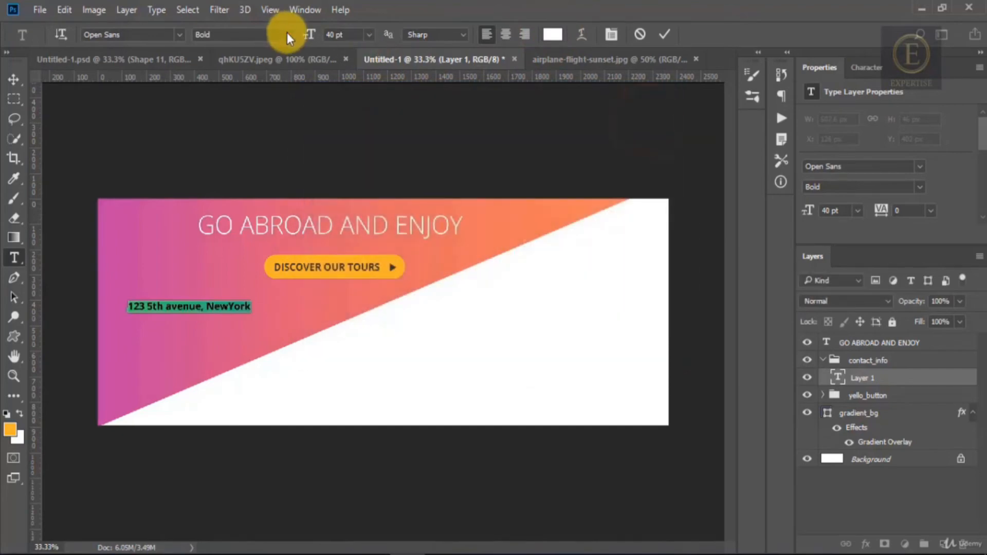
click(287, 32)
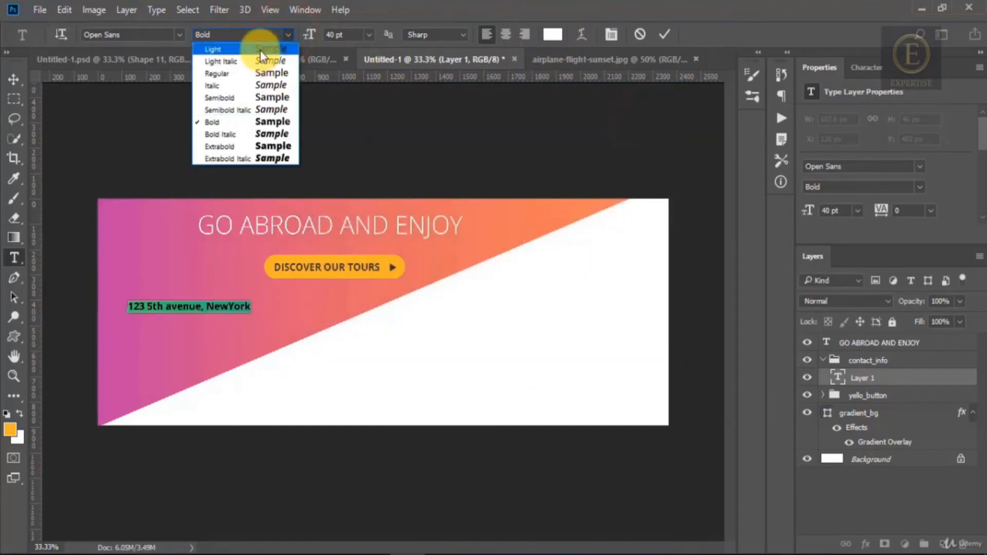
click(247, 76)
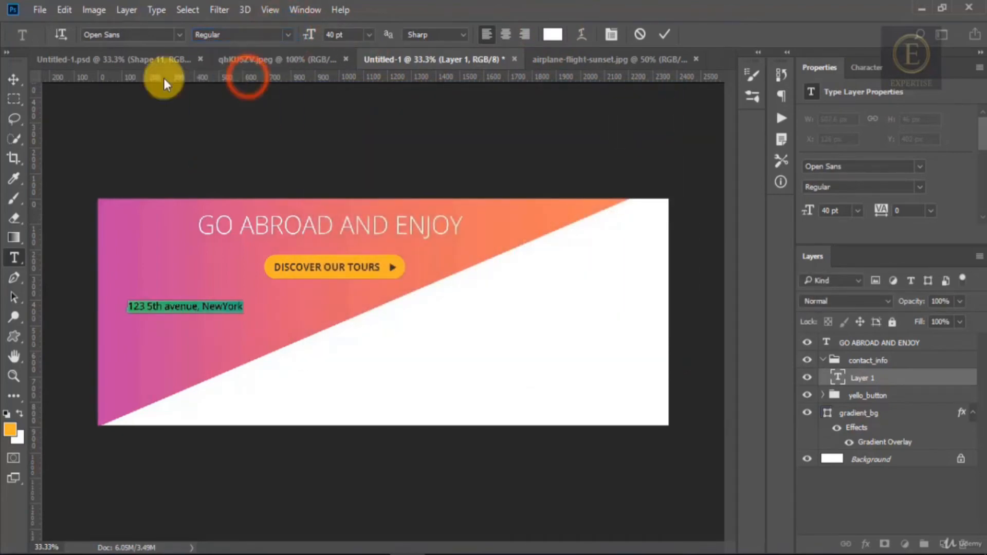
click(14, 78)
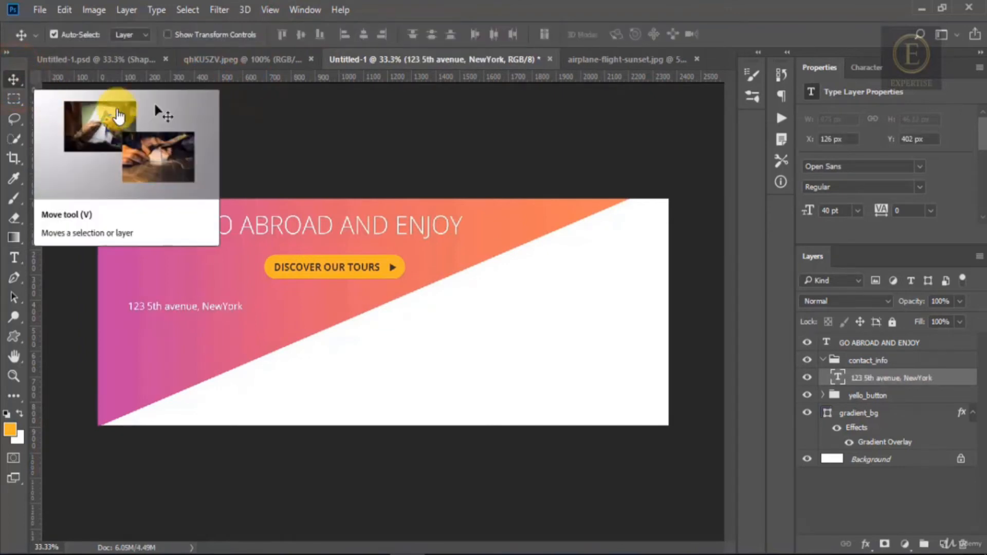
- Check the reference image's contact block and duplicate the address text layer under the name website
click(246, 64)
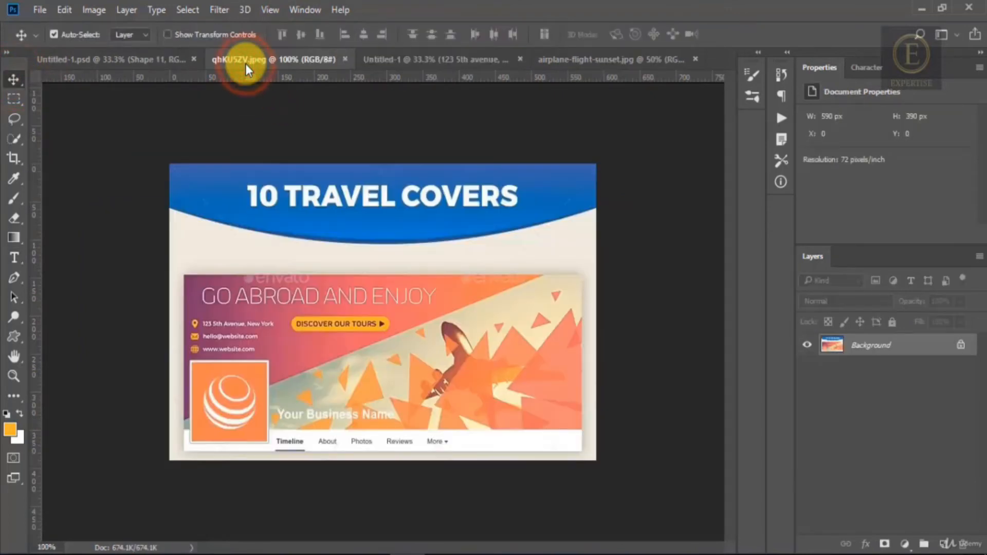
click(390, 57)
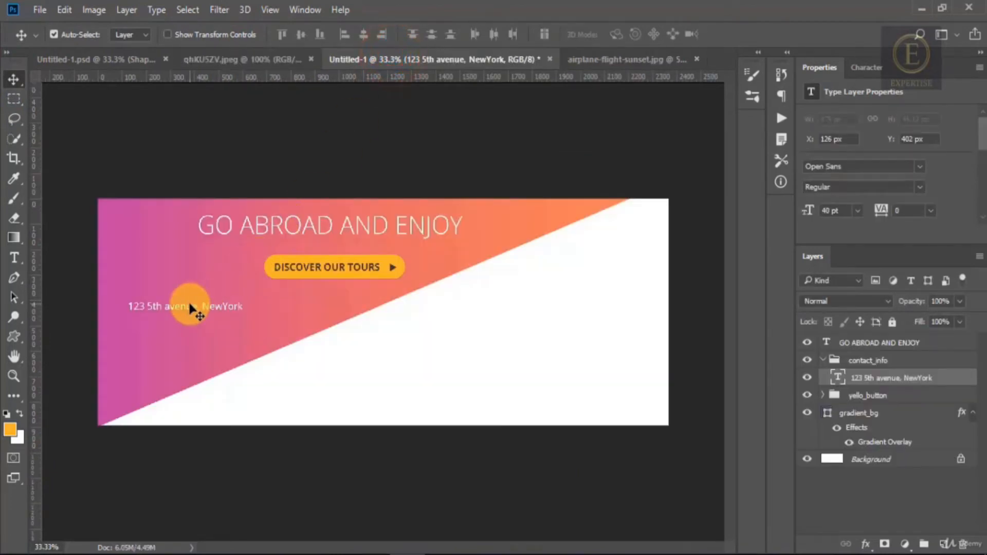
right_click(864, 380)
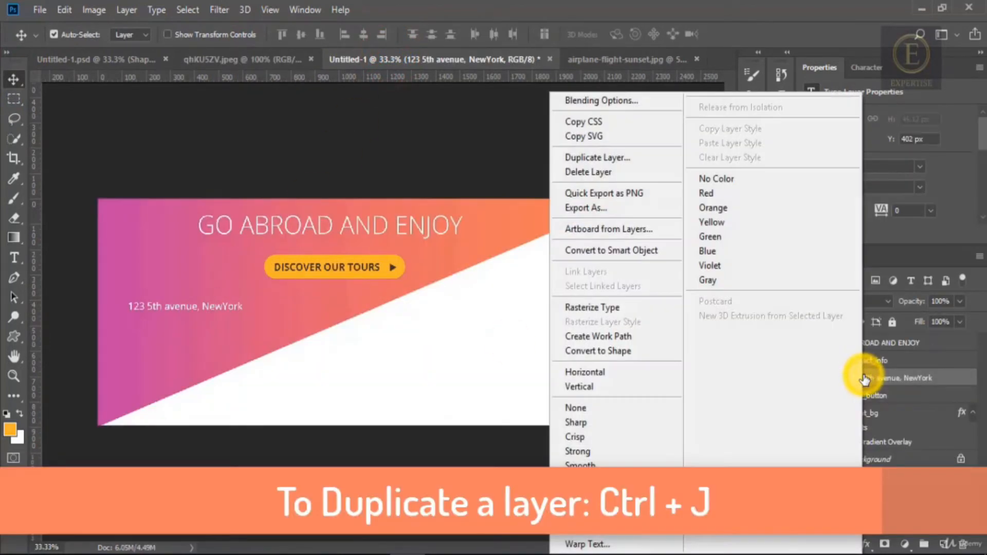
click(631, 158)
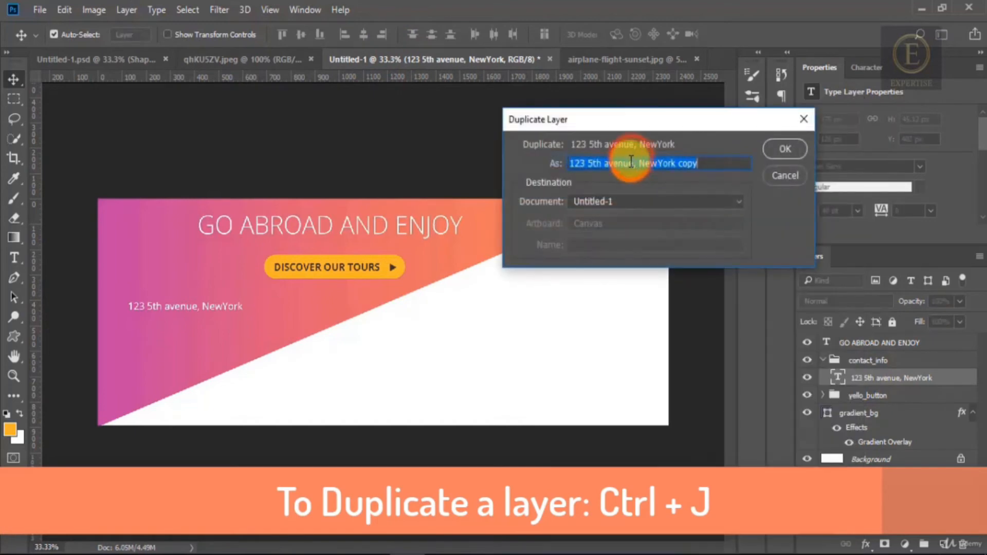
text(website)
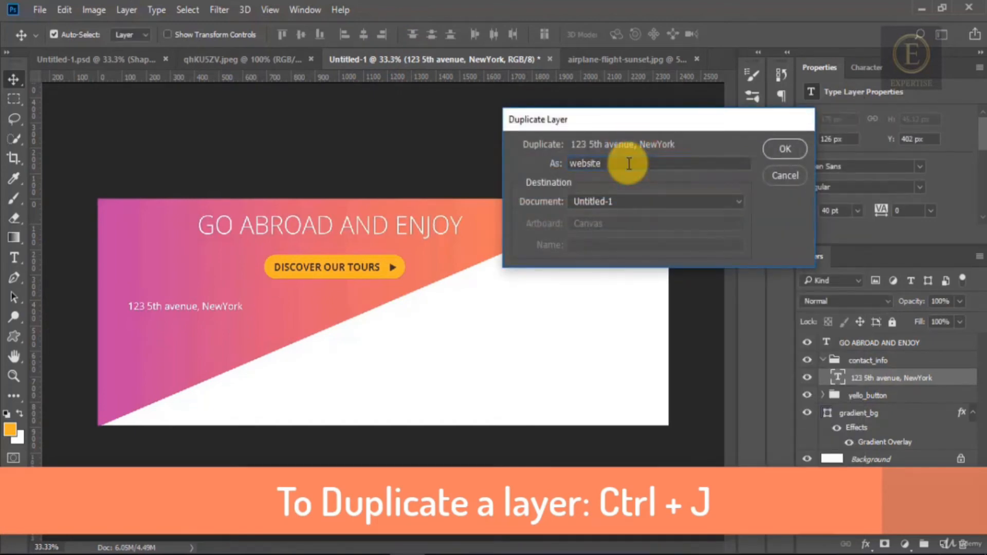
key(Return)
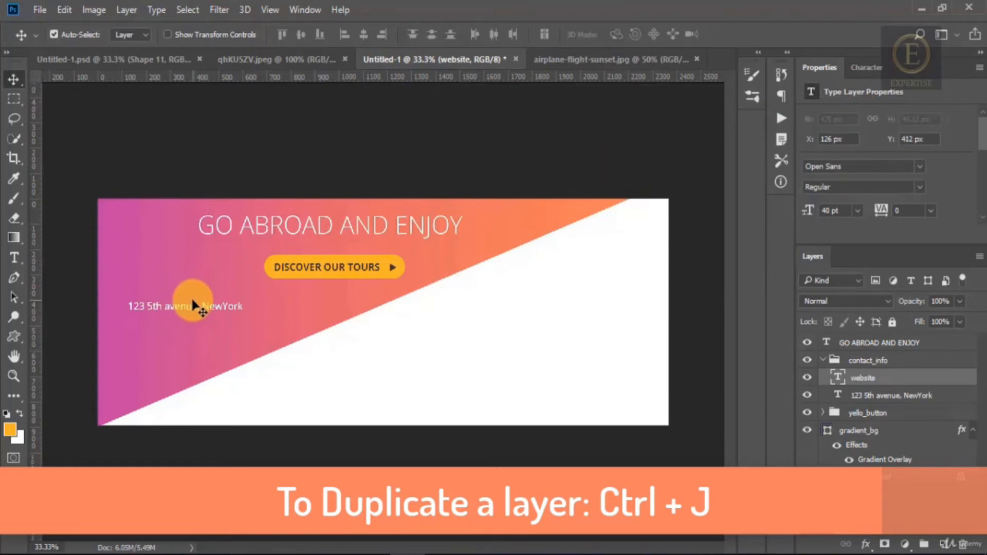
- Move the website text layer straight down to Y 472 px, just below the address line
key(shift+Down)
key(shift+Down)
key(shift+Down)
key(shift+Down)
key(shift+Down)
key(shift+Down)
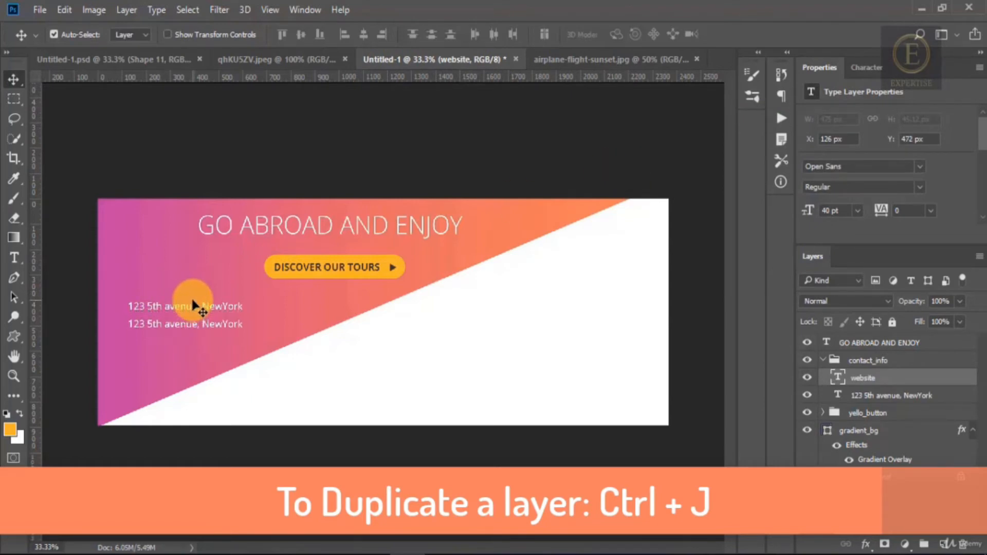
- Replace the second contact line's text with the contact e-mail address
key(t)
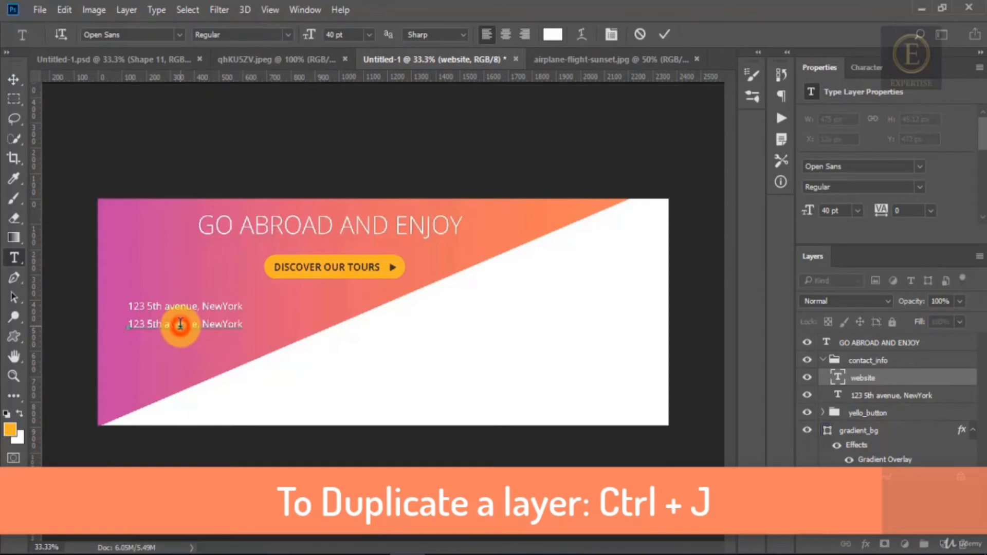
double_click(180, 323)
key(ctrl+a)
text(hel)
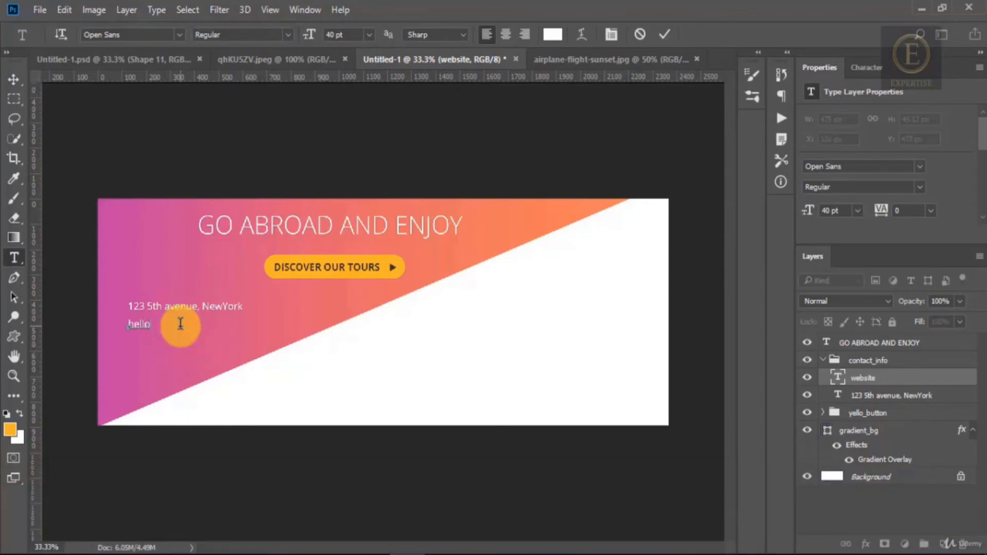
text(lo@website.com)
click(13, 79)
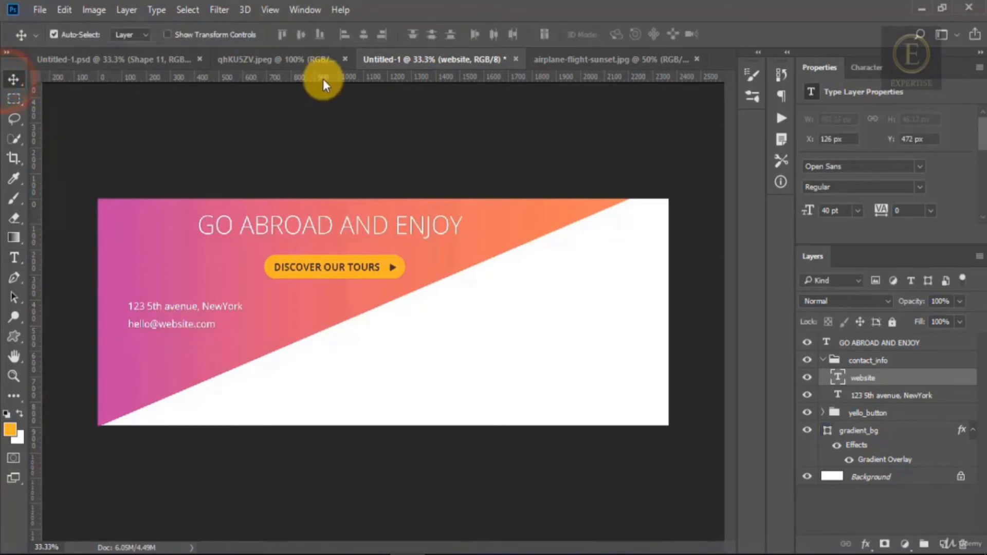
- Duplicate the e-mail text layer and move the copy straight down to Y 552 px as a third contact line
click(295, 55)
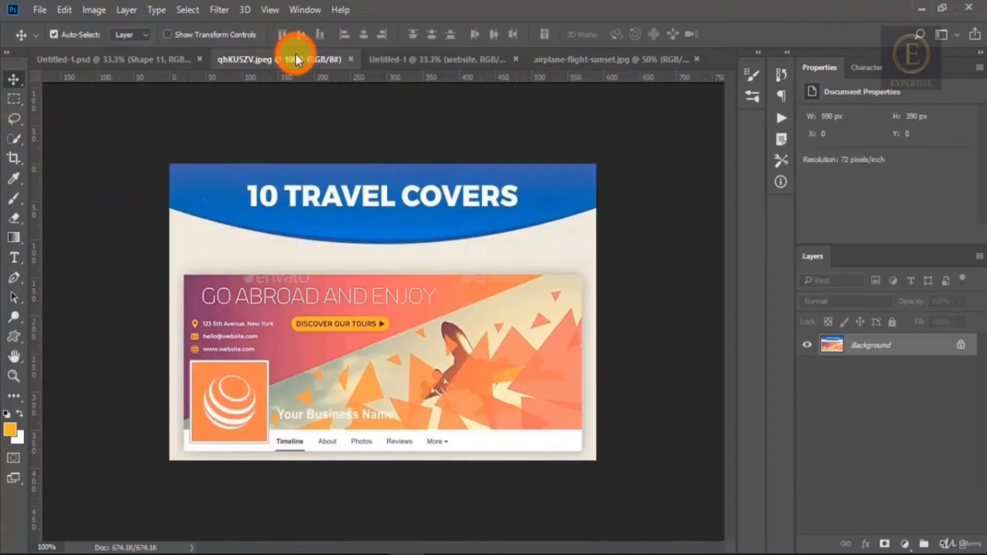
click(427, 55)
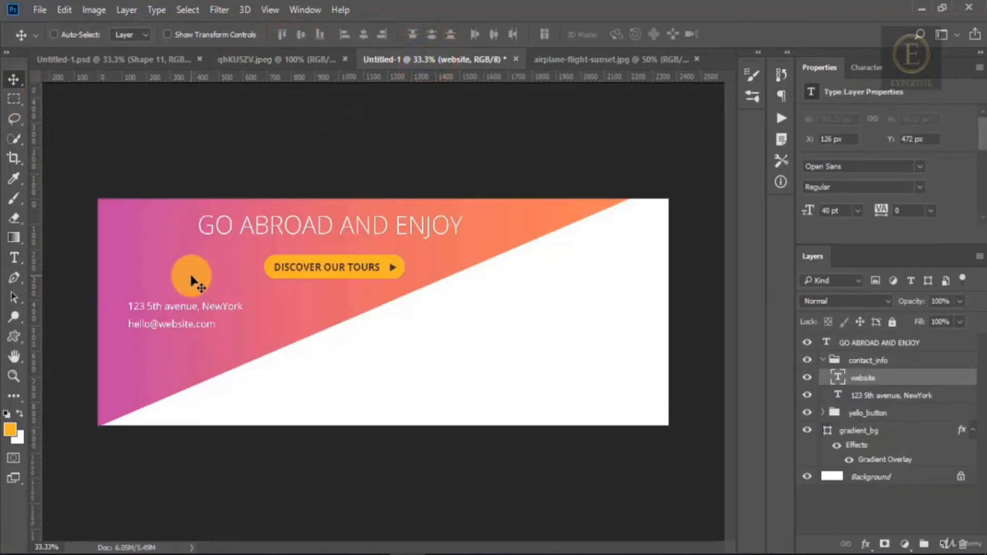
key(ctrl)
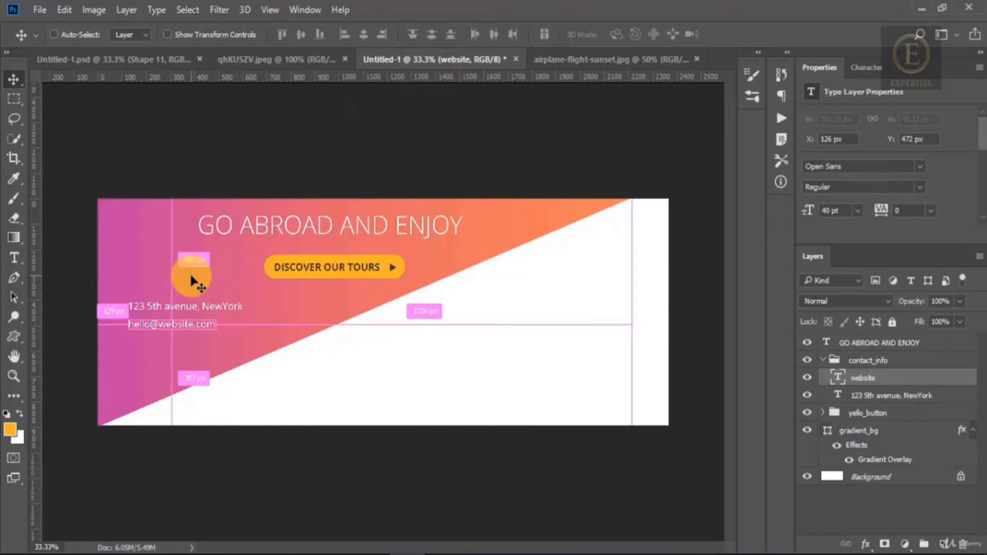
key(ctrl+j)
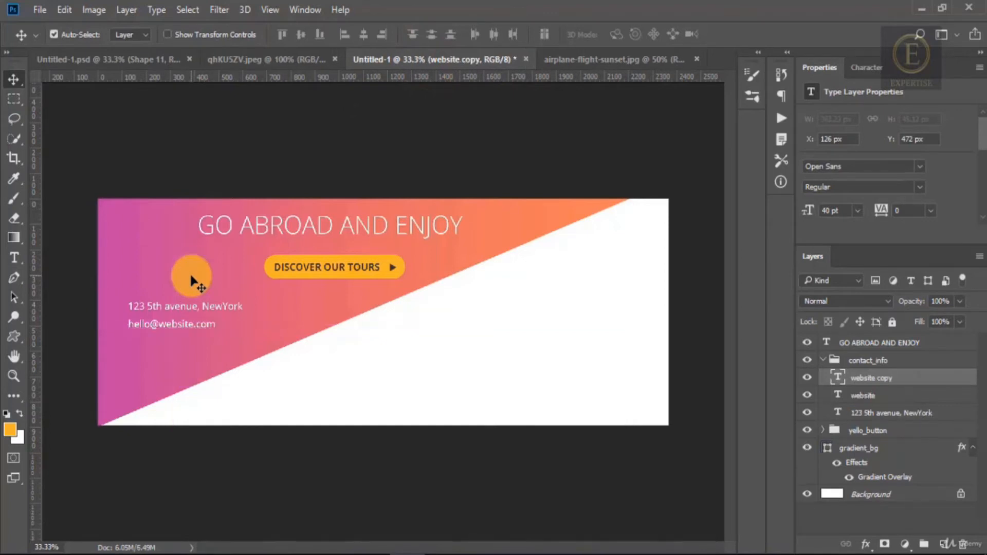
key(shift+Down)
key(shift+Down)
key(shift+Down)
key(shift+Down)
key(shift+Down)
key(shift+Down)
key(shift+Down)
key(shift+Down)
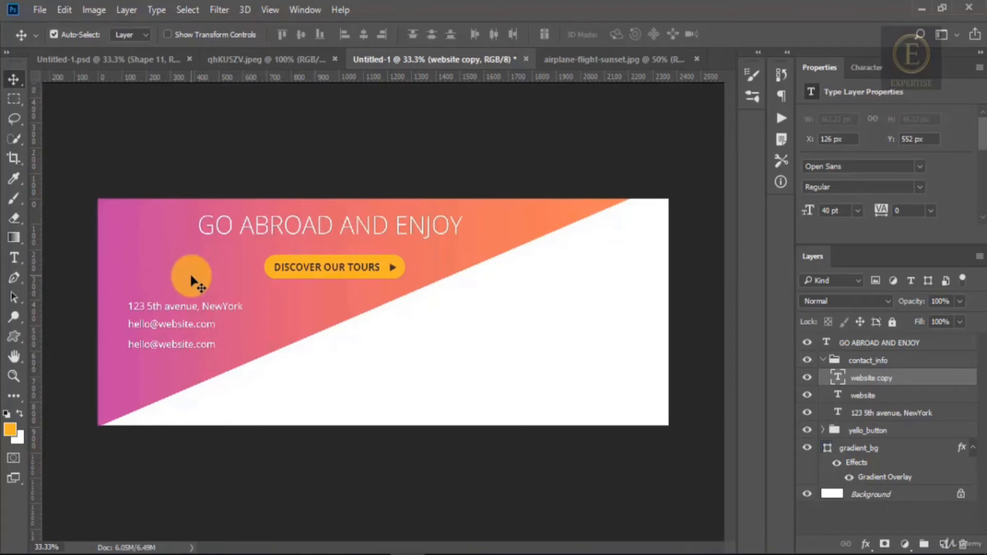
click(285, 57)
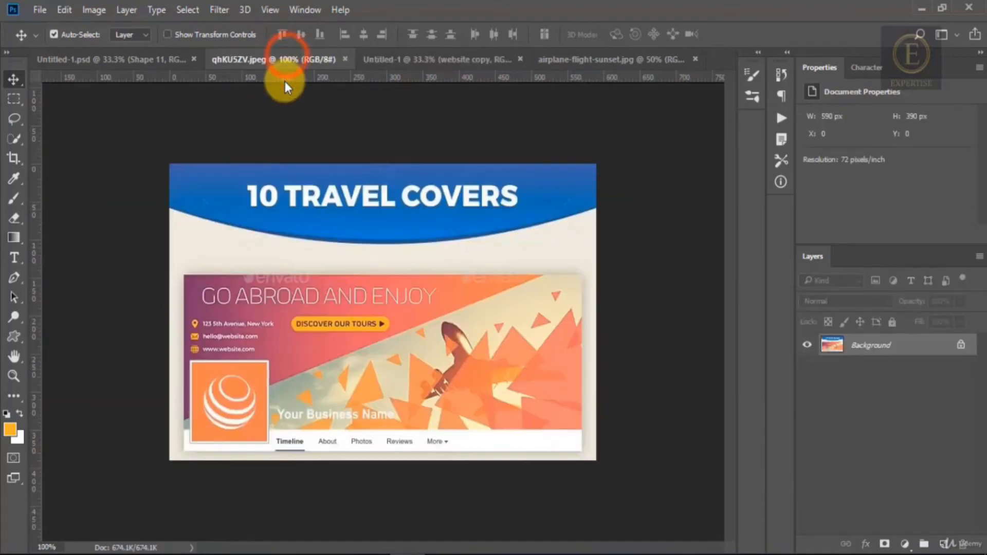
click(390, 61)
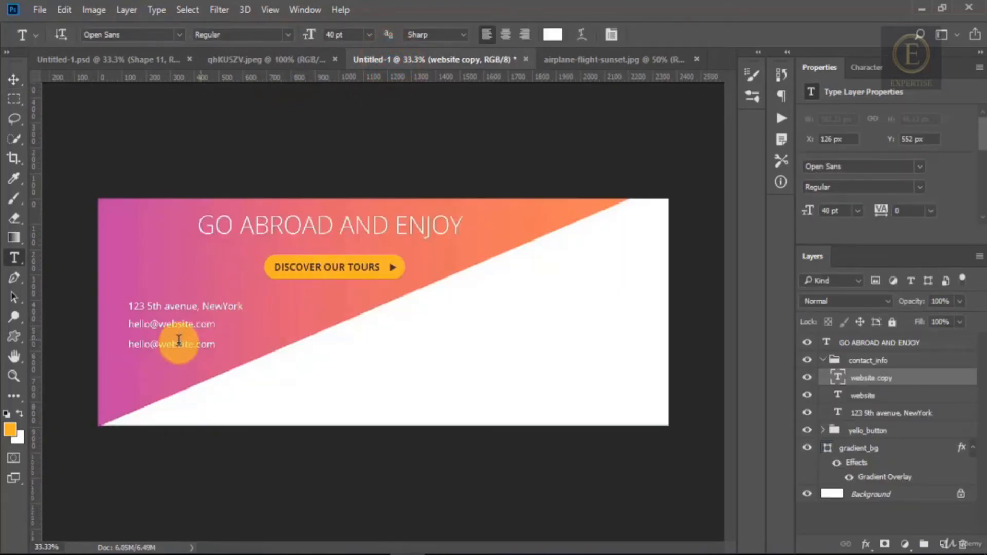
click(158, 345)
drag(138, 344, 127, 343)
text(www.)
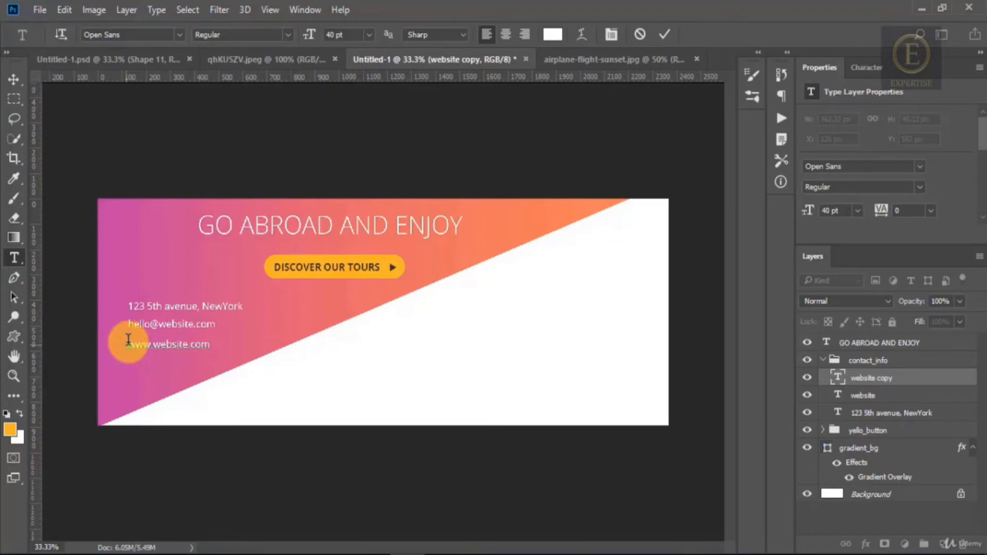
click(17, 80)
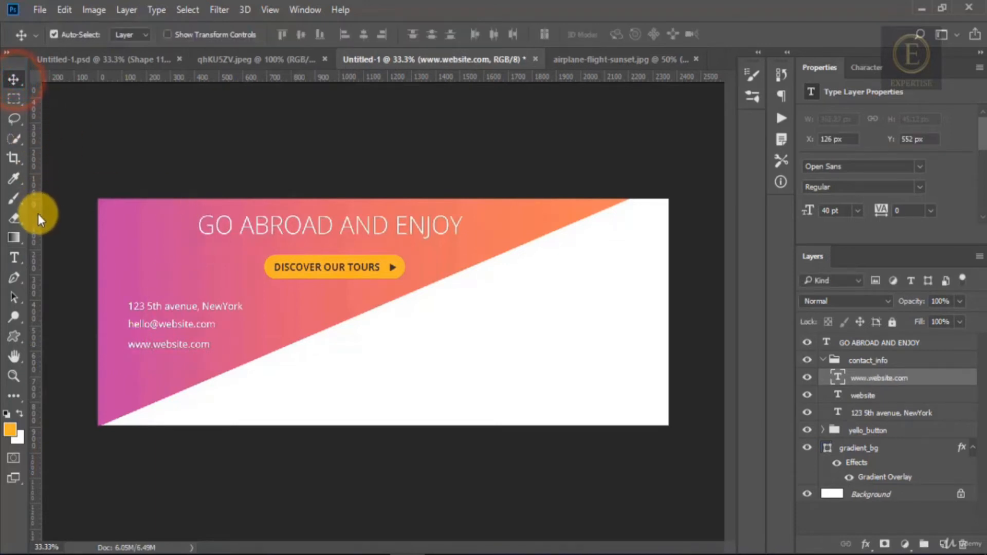
- Place a vertical guide at X 126 px along the contact lines' starting edge and check the contact icons in the reference image
drag(36, 213, 127, 213)
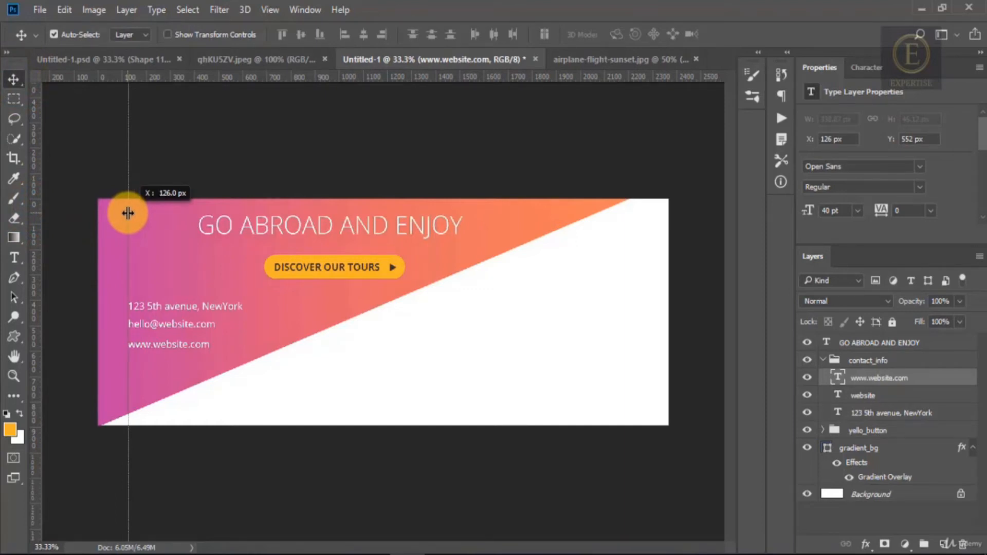
drag(127, 213, 127, 213)
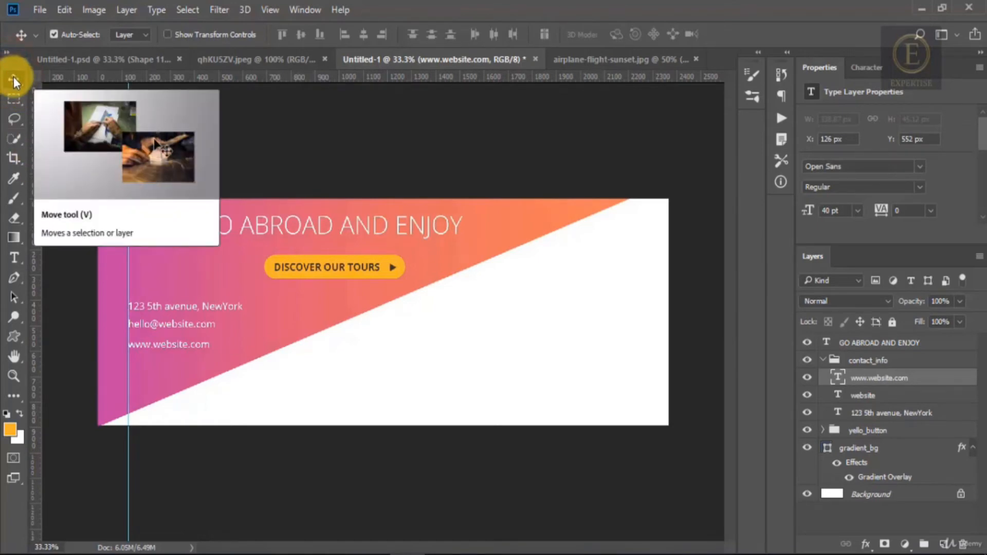
click(212, 61)
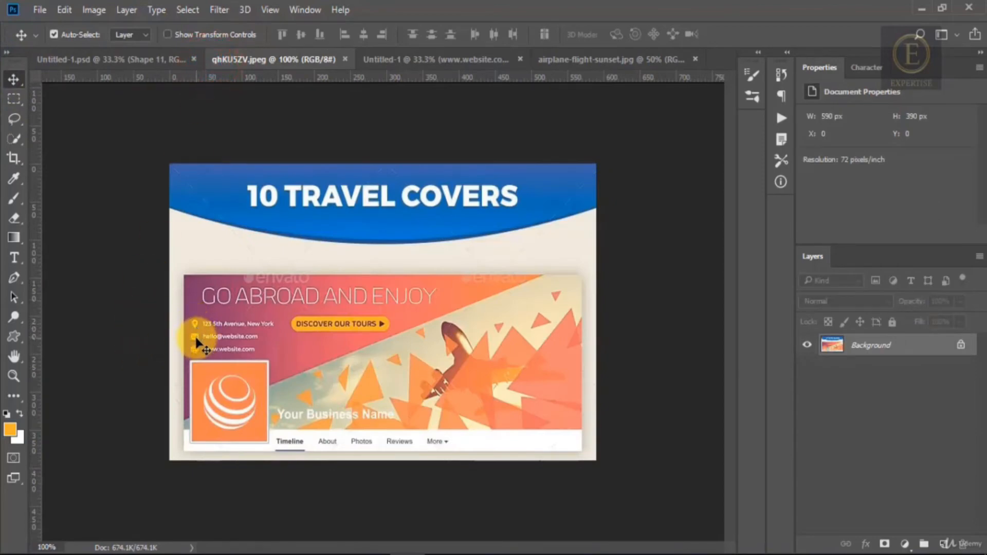
click(440, 63)
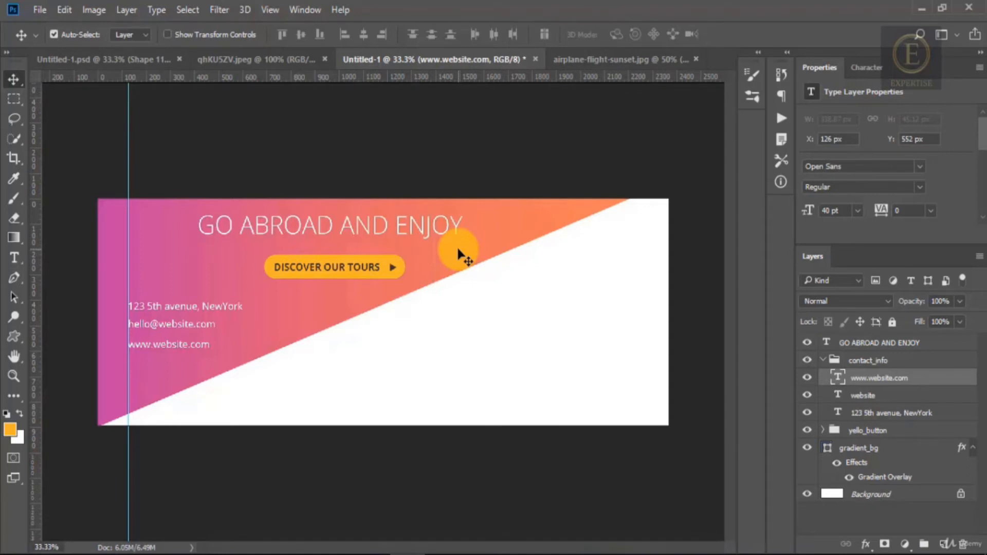
- Copy the airplane-flight-sunset.jpg photo into the cover document and place its layer below gradient_bg, directly above Background
click(590, 57)
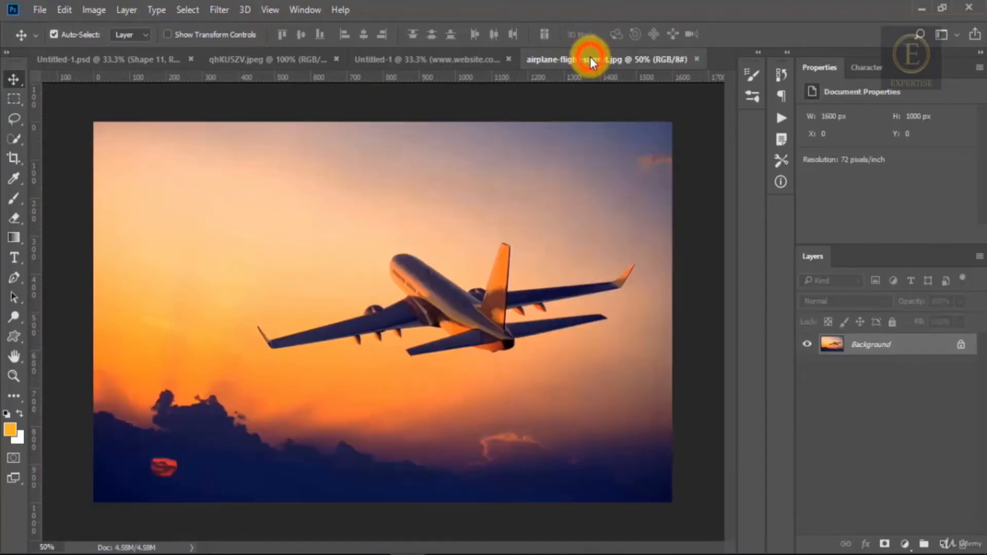
drag(833, 344, 473, 307)
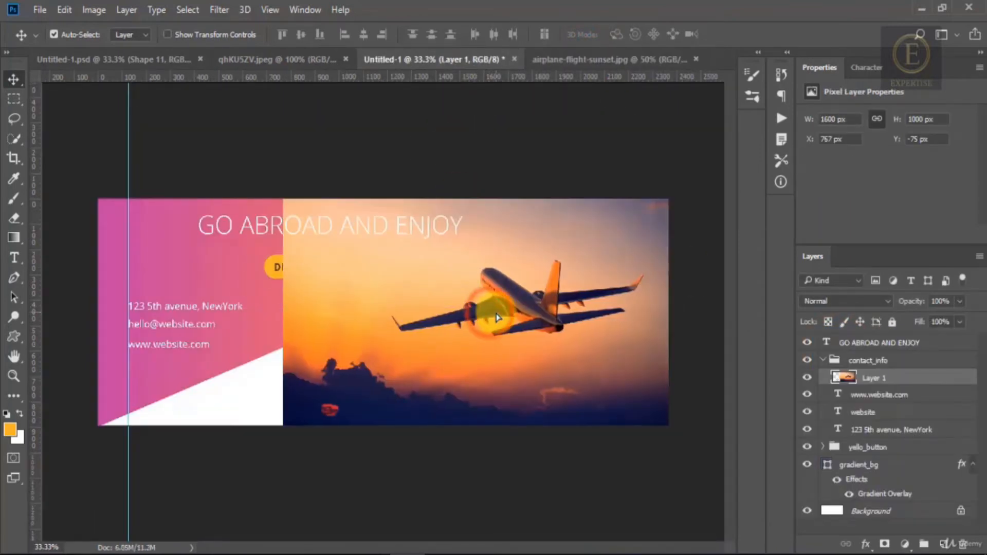
drag(874, 377, 850, 496)
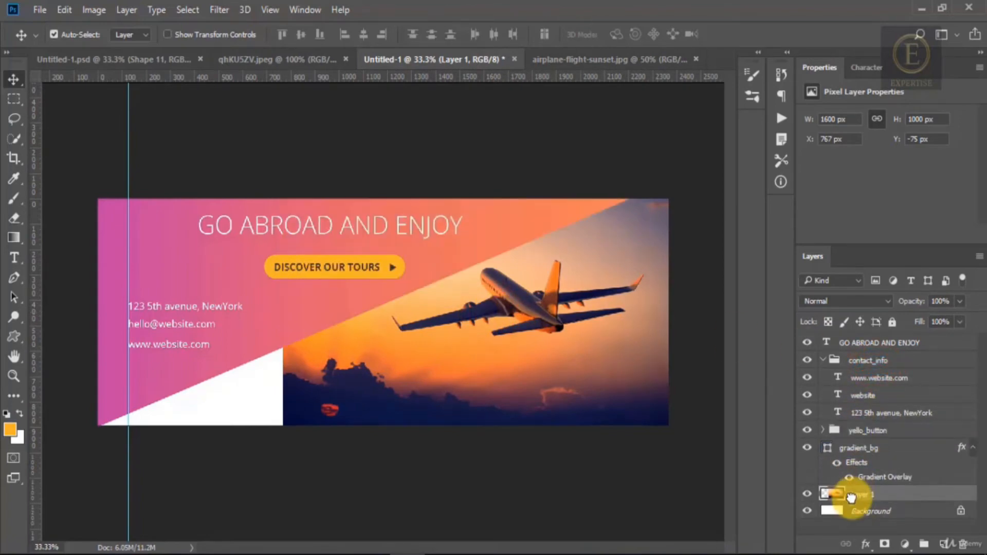
- Scale the airplane photo to about 148% (2366 × 1479 px) so it spans the full cover width
key(ctrl+t)
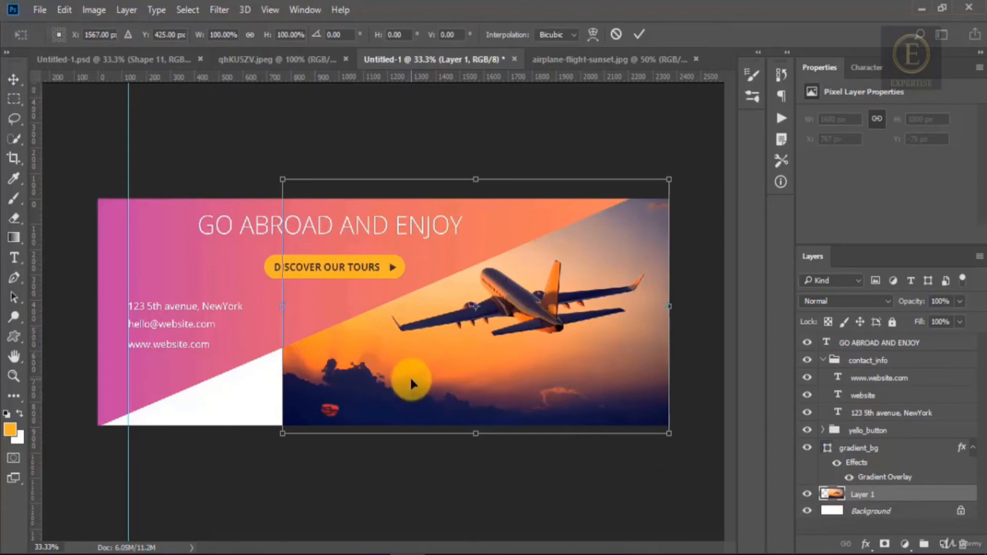
drag(283, 436, 52, 479)
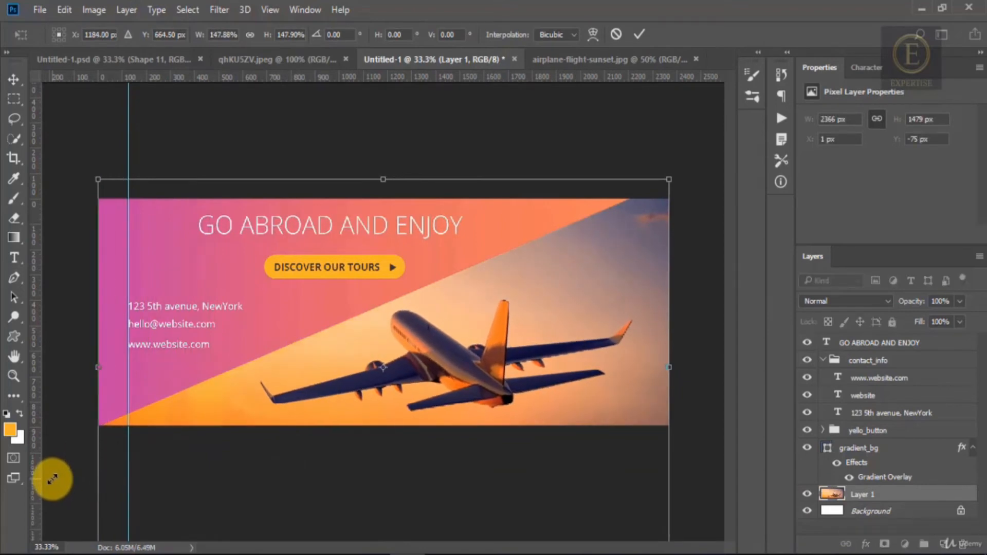
key(Return)
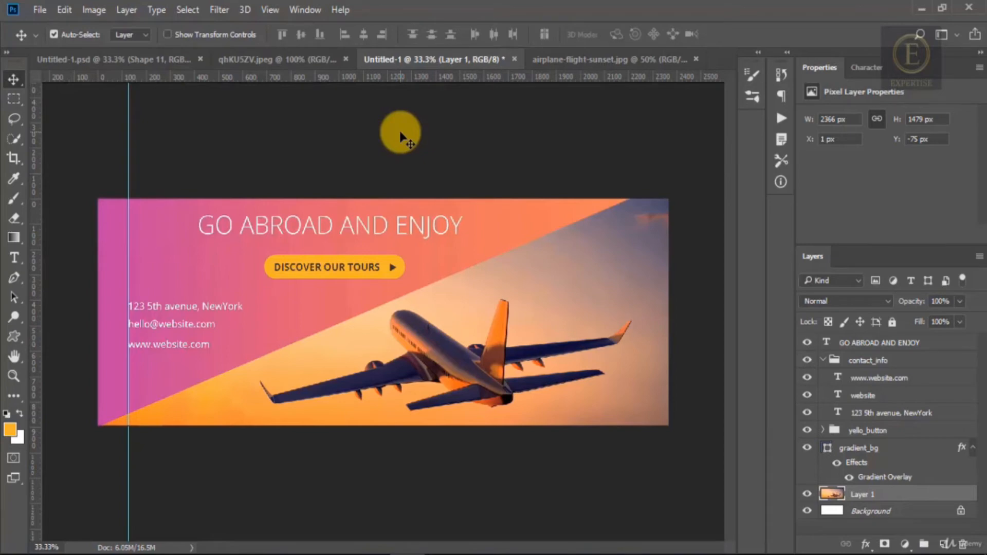
- In the reference image qhKU5ZV.jpeg, trace the large triangle beside the plane with the Pen tool, about 135 × 152 px
click(272, 60)
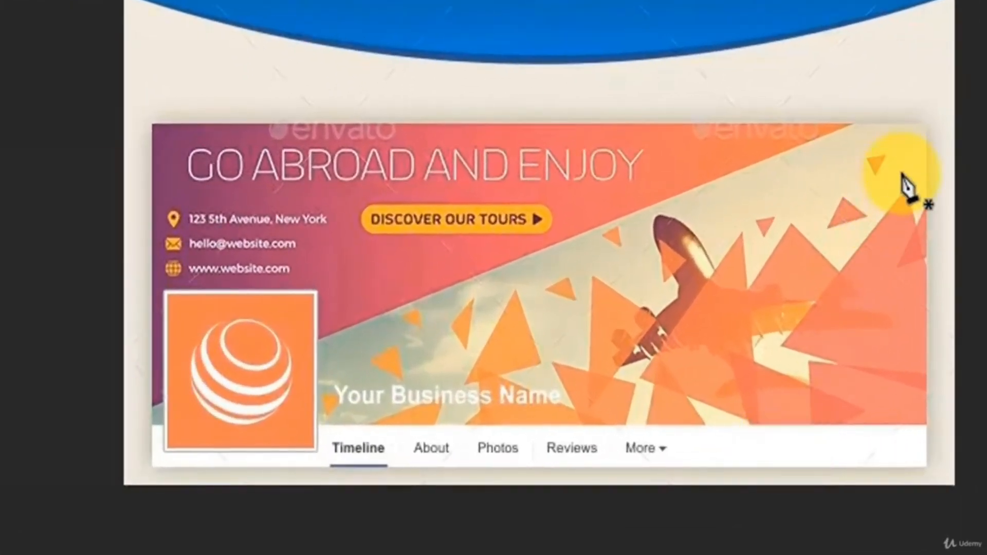
click(906, 190)
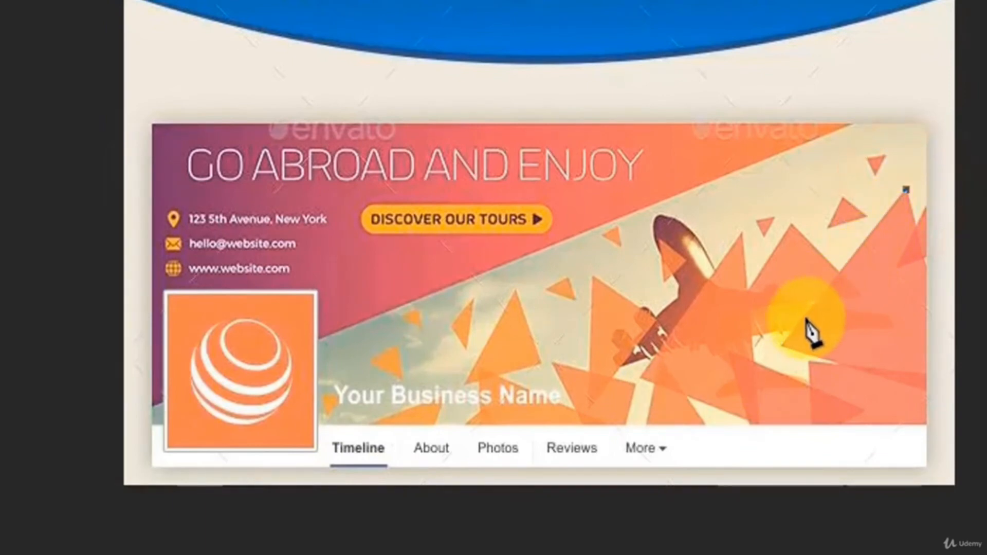
click(783, 344)
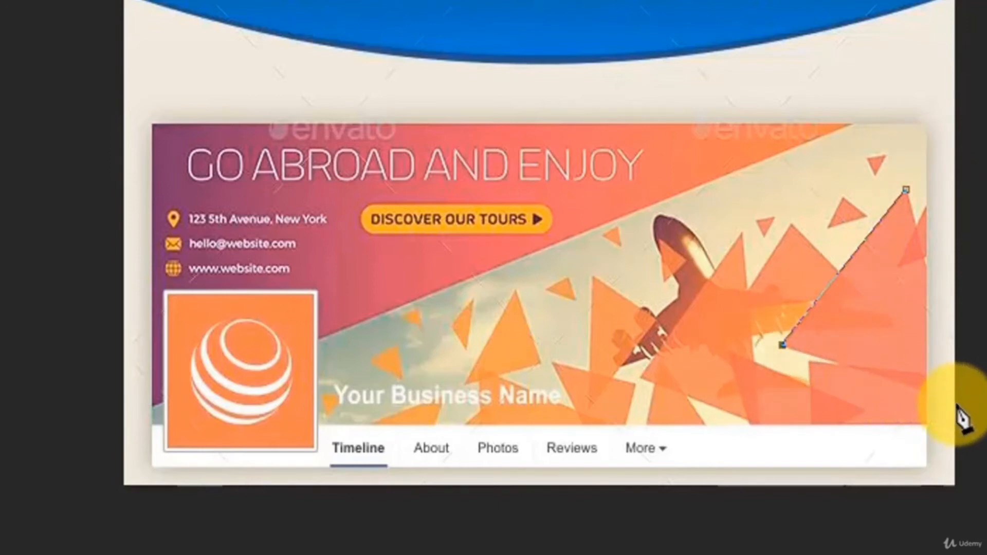
click(972, 414)
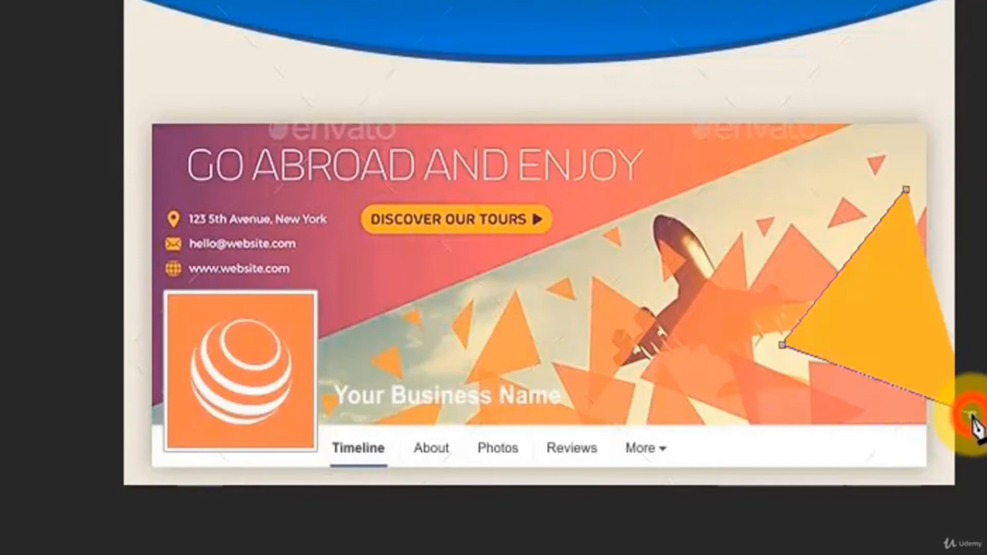
click(906, 190)
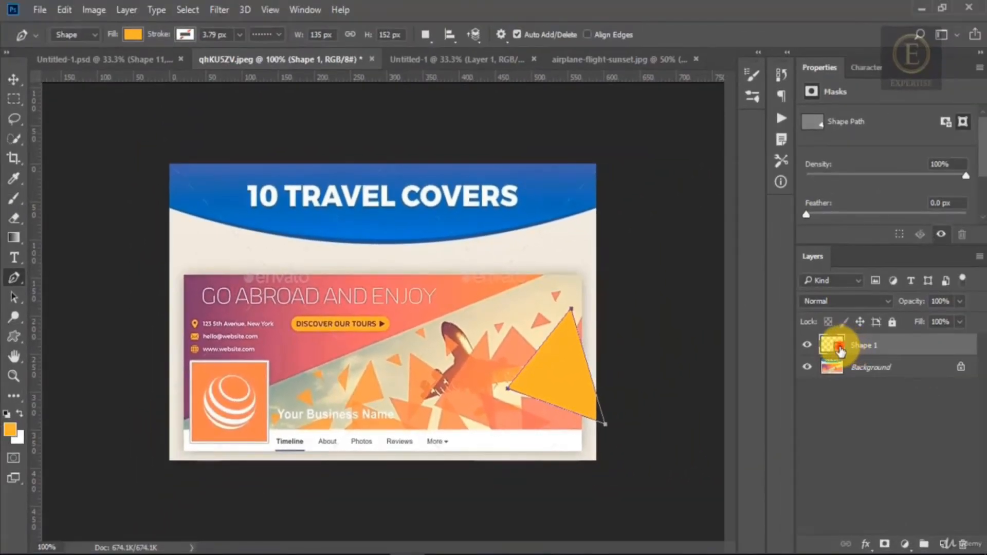
- Fill the traced triangle with coral e75a63 sampled from the reference image and inspect it without its path outline
double_click(831, 344)
click(536, 409)
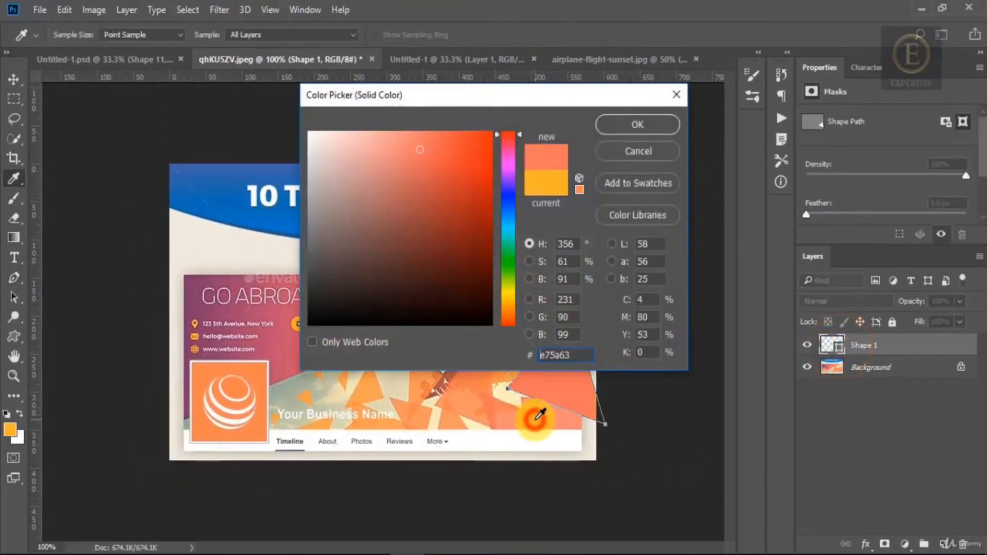
click(642, 124)
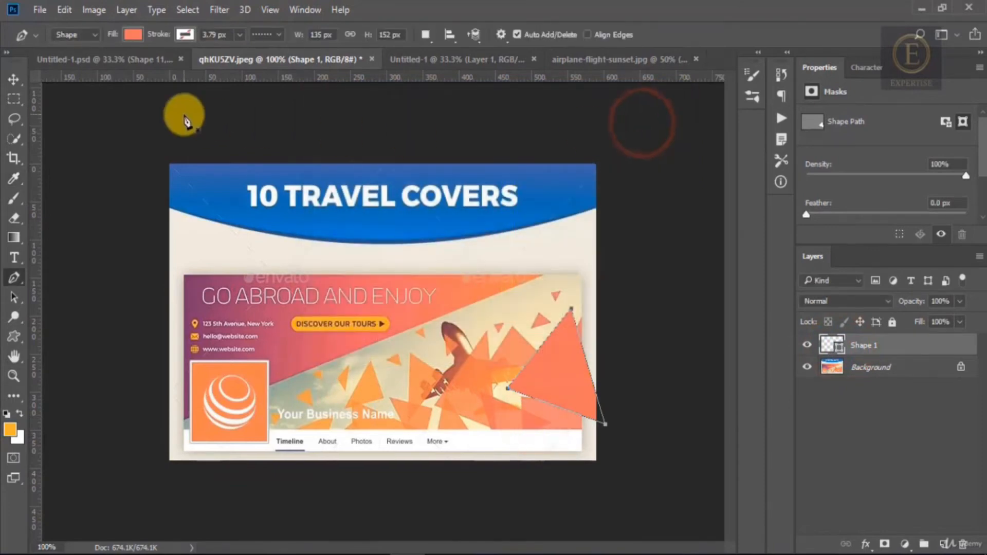
click(11, 79)
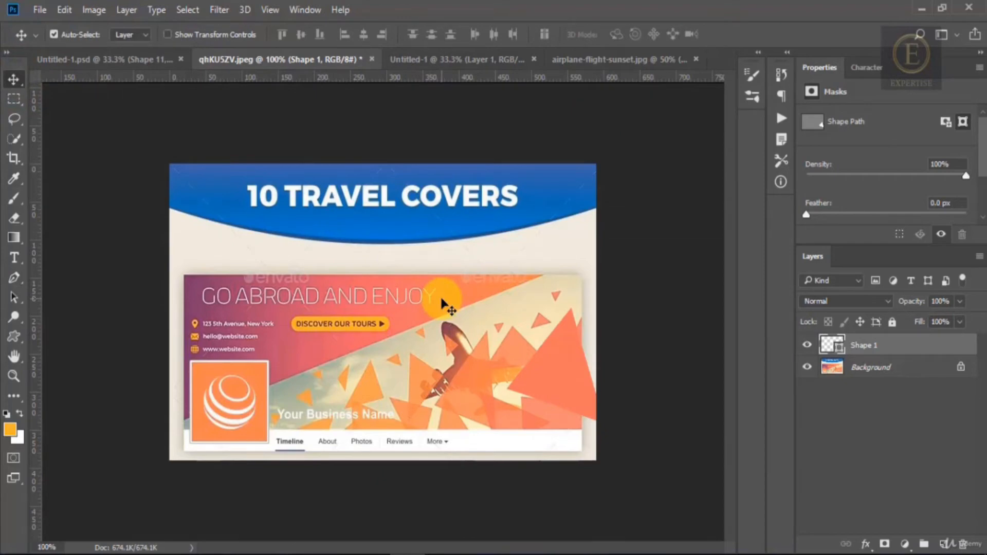
click(19, 86)
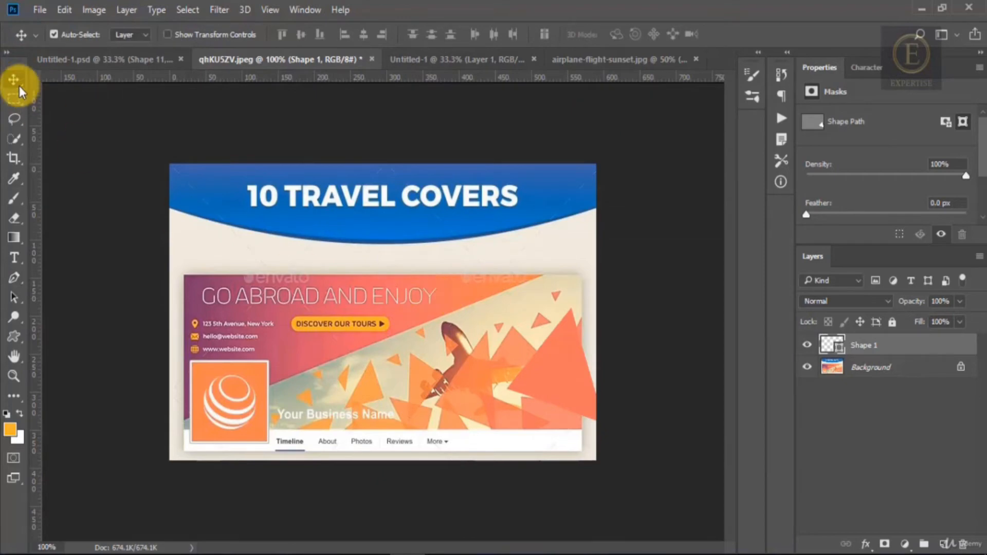
- On a new layer, trace a four-sided shape about 85 px wide under the coral triangle, down to the cover's lower edge
click(15, 278)
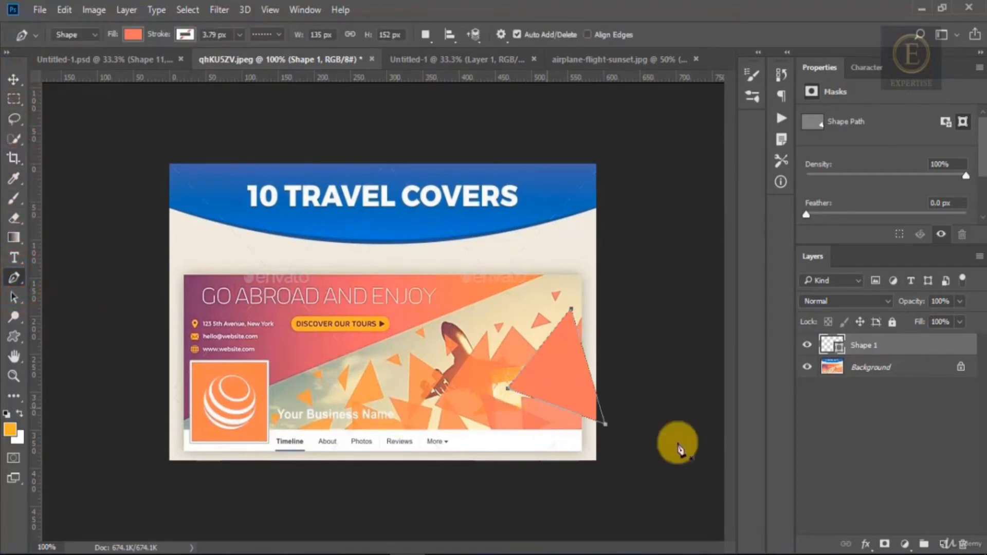
click(945, 545)
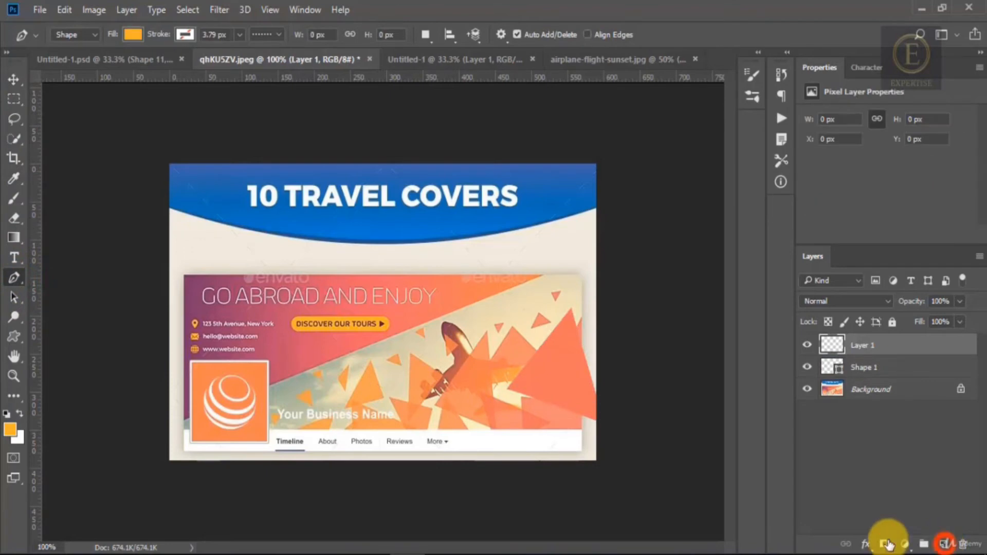
click(521, 398)
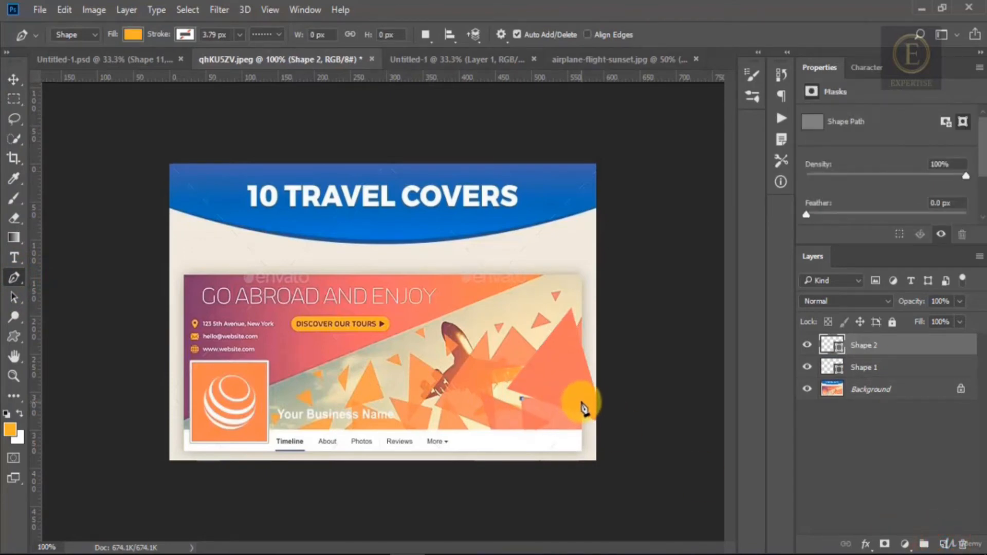
click(582, 401)
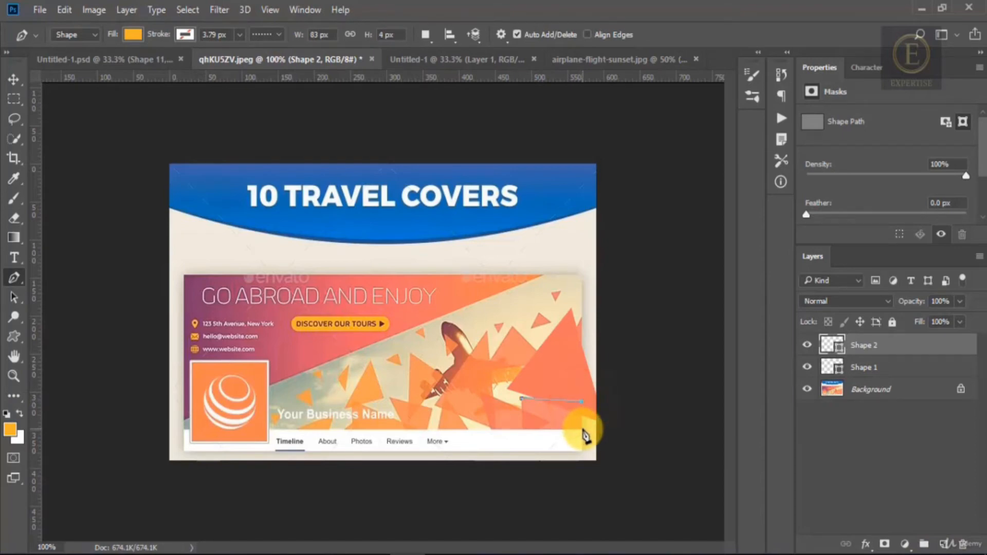
click(583, 429)
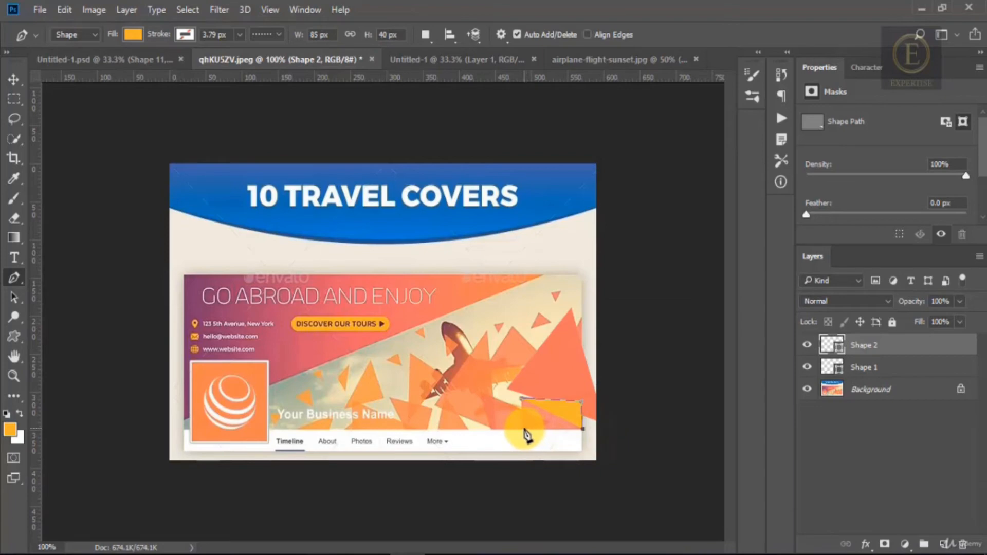
click(523, 430)
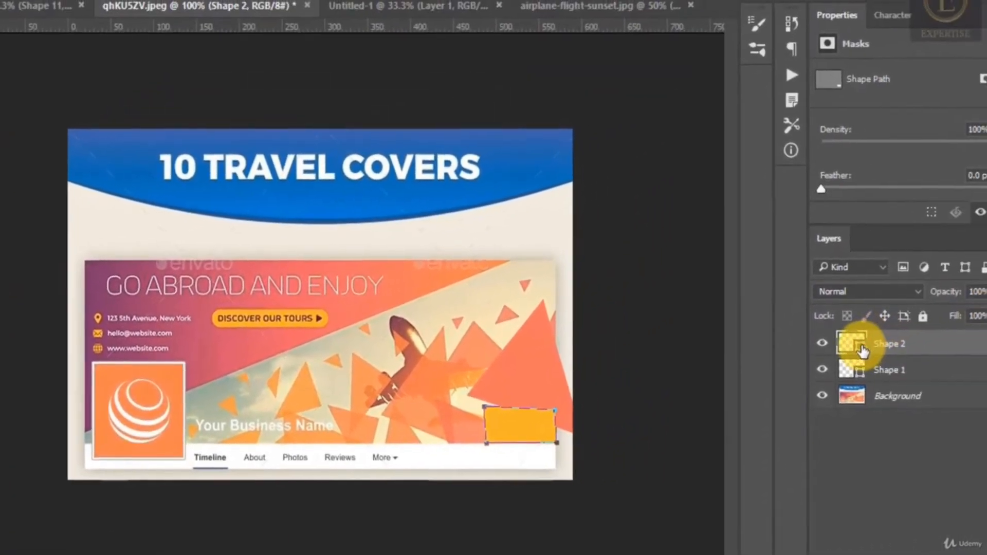
- Fill the four-sided shape with coral e75a63 sampled from the reference and move its layer below Shape 1
double_click(853, 343)
click(544, 378)
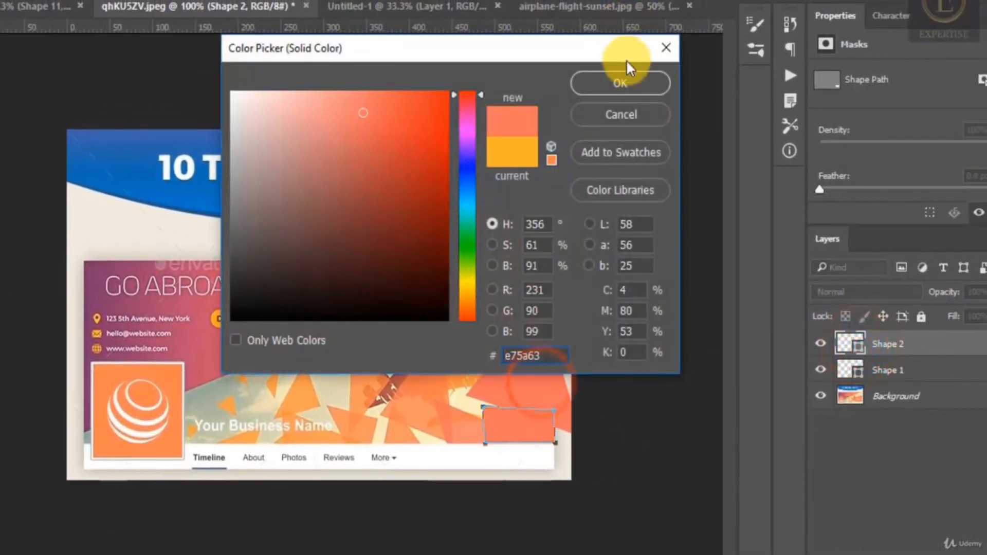
click(620, 77)
drag(941, 345, 942, 379)
- Starting from the Background layer, trace a long flat triangle with the Pen tool along the reference cover's lower edge
click(929, 396)
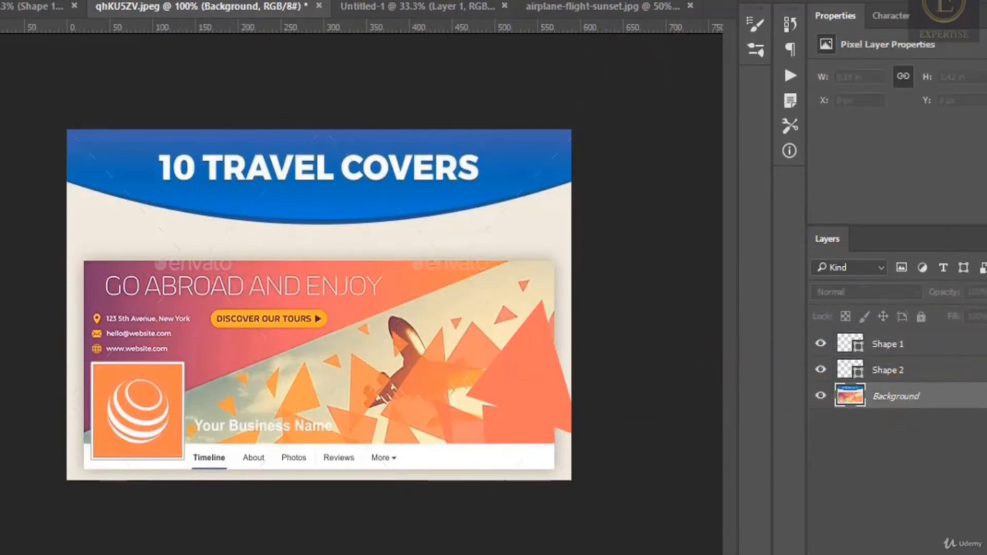
click(433, 399)
click(448, 446)
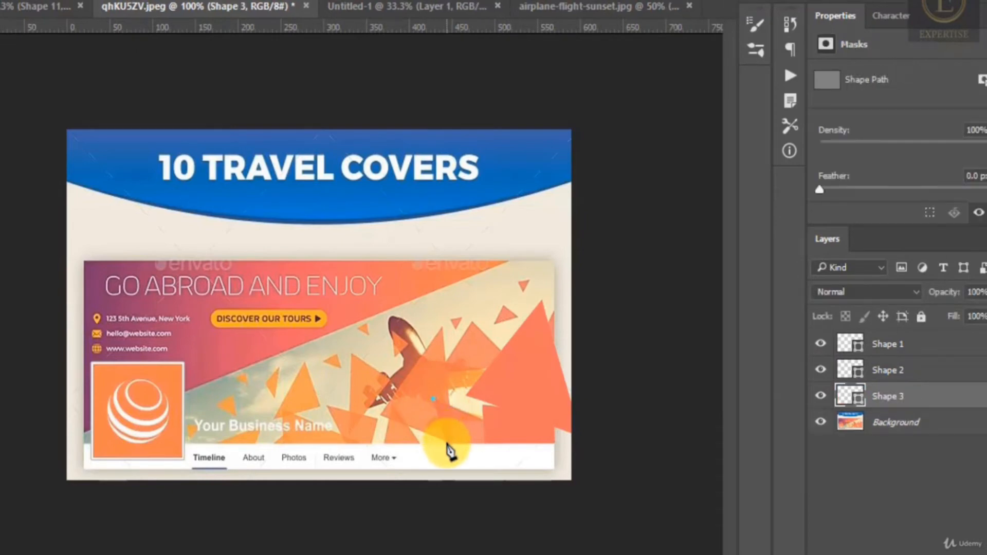
click(549, 444)
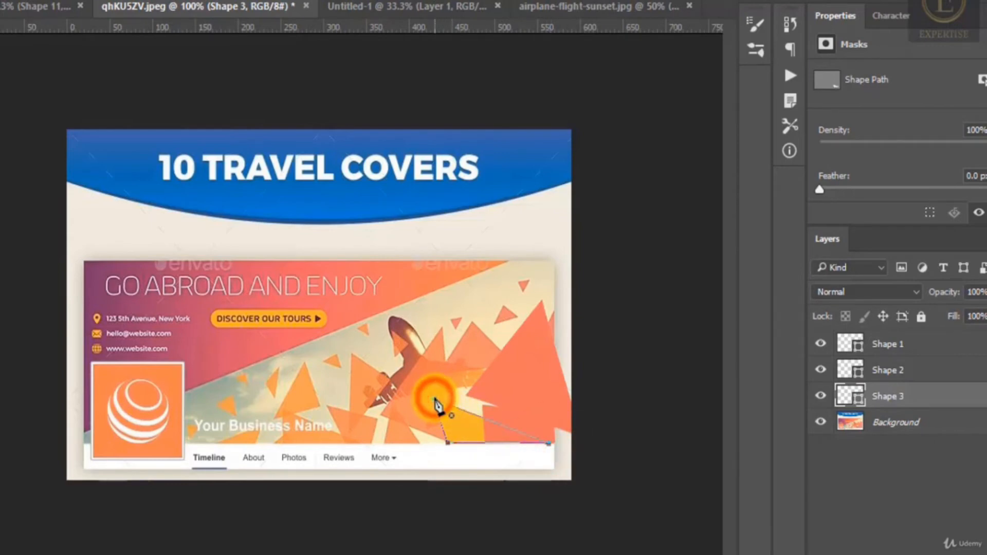
- Fill the long flat triangle with the coral colour sampled from the reference image
double_click(852, 396)
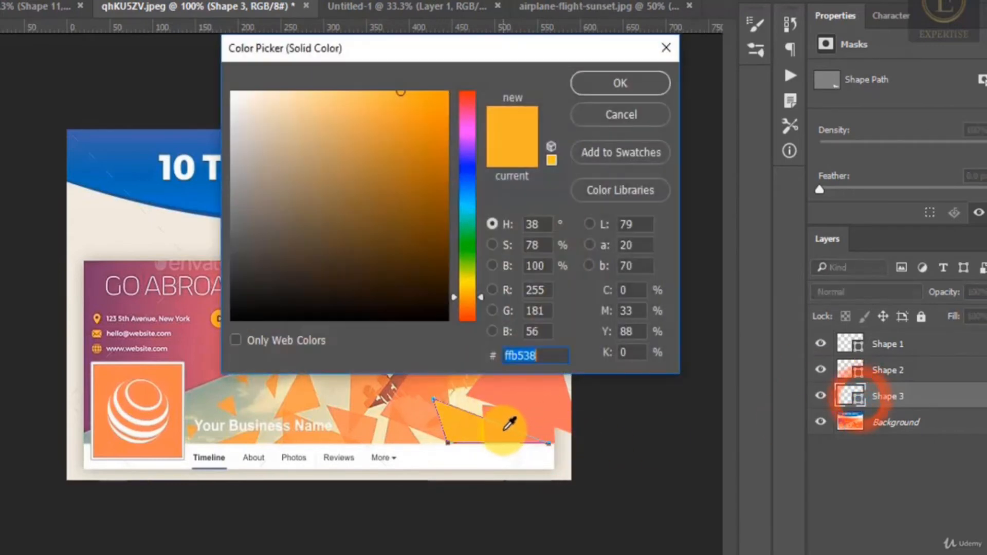
click(504, 417)
click(618, 77)
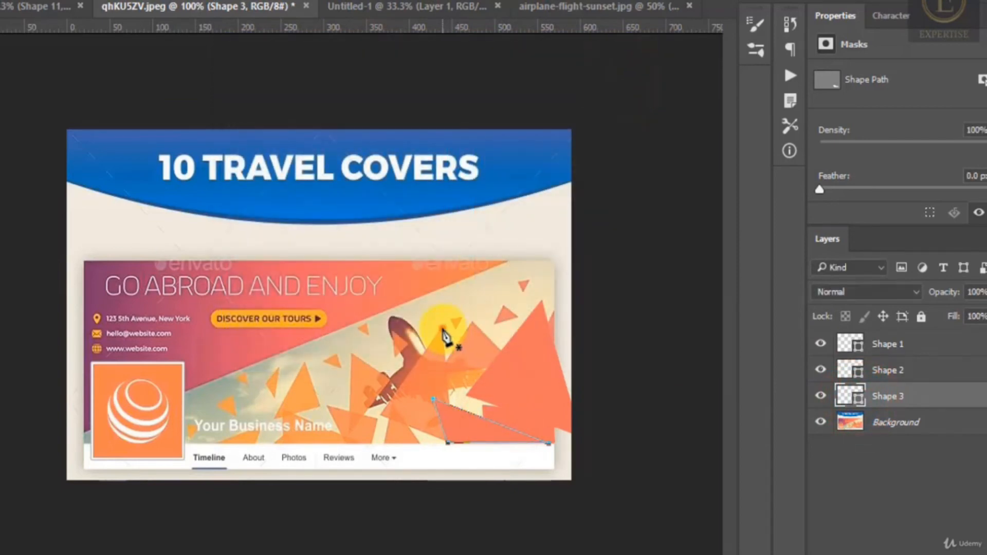
- Trace a coral triangle about 80 px wide and 135 px tall over the reference's peak beside the airplane tail, reaching the cover's lower edge
click(442, 328)
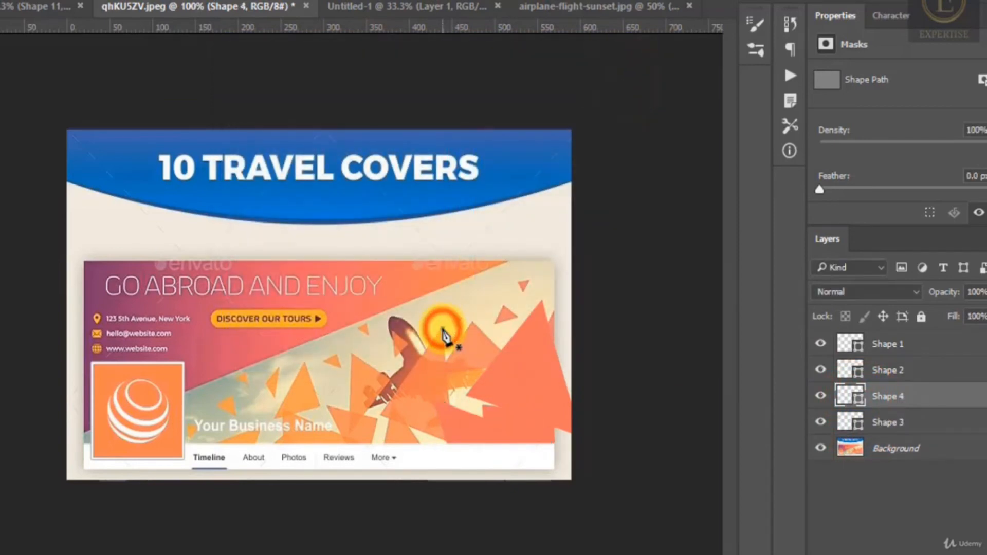
click(452, 444)
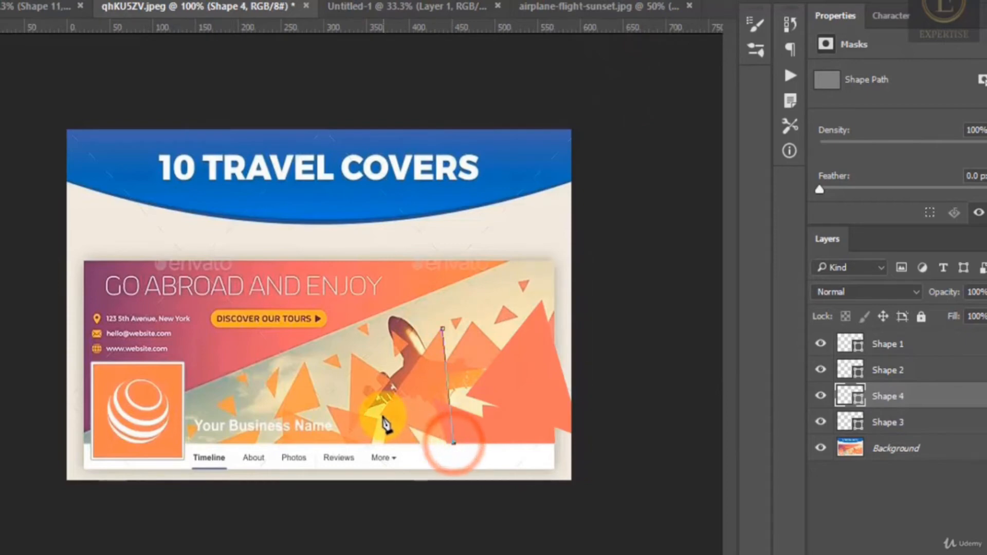
click(383, 414)
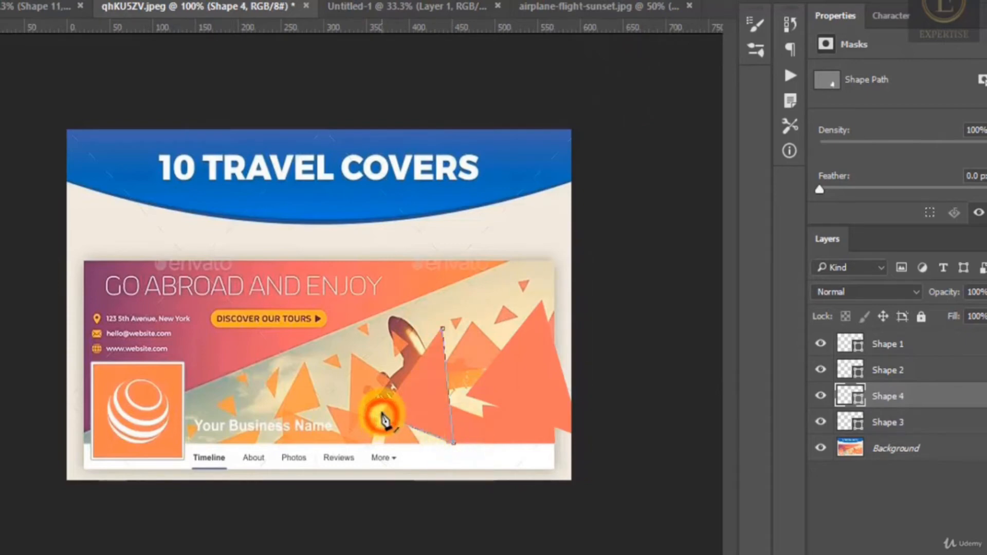
click(441, 330)
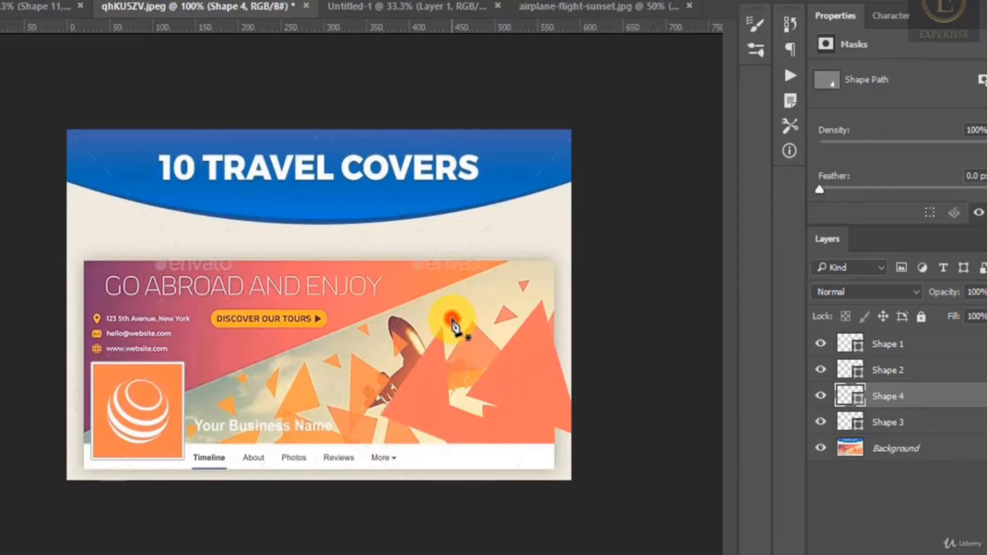
- Trace the two small floating triangles above the coral peaks as separate coral shapes with the Pen tool
click(452, 319)
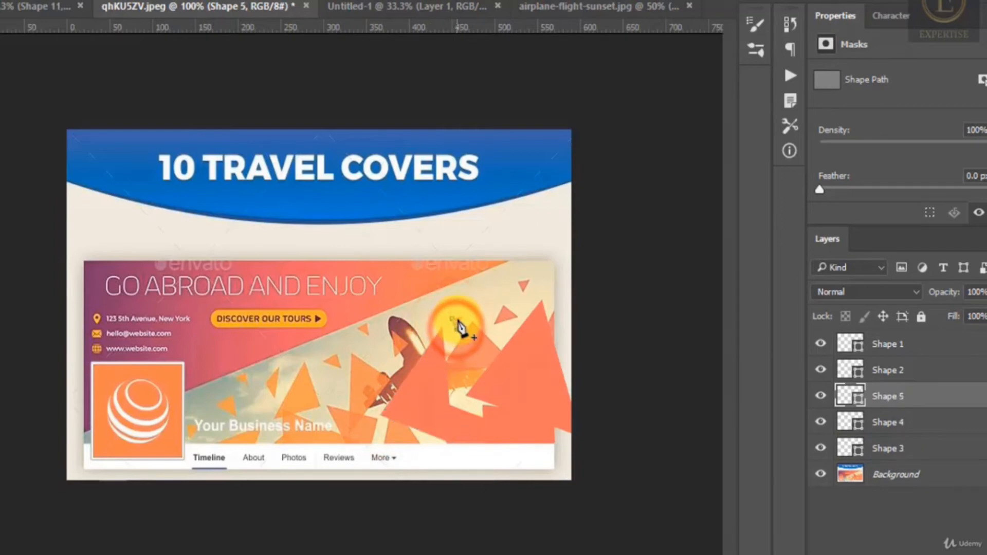
click(462, 320)
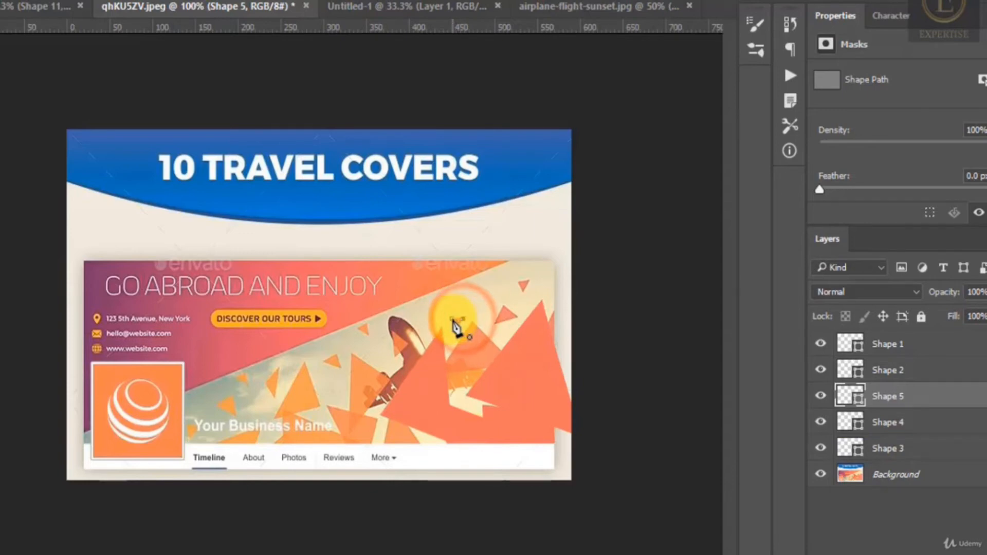
click(504, 305)
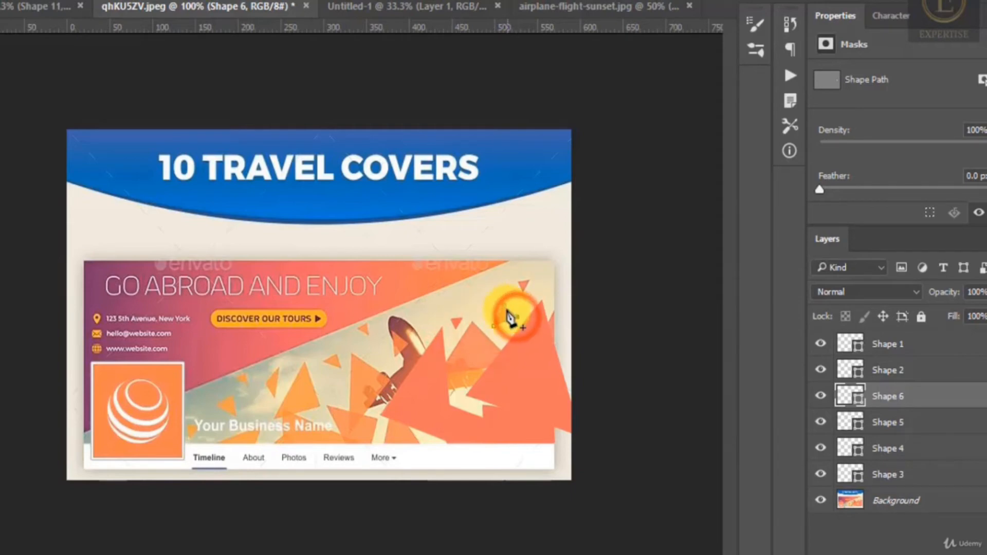
- Trace a coral triangle about 95 px wide over the reference's middle peak, between the two larger triangles
click(472, 322)
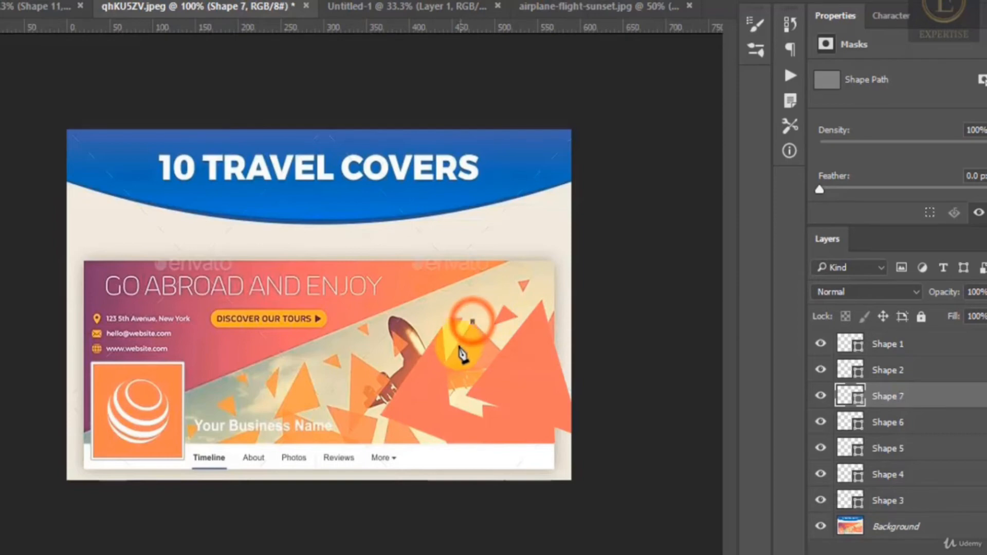
click(435, 378)
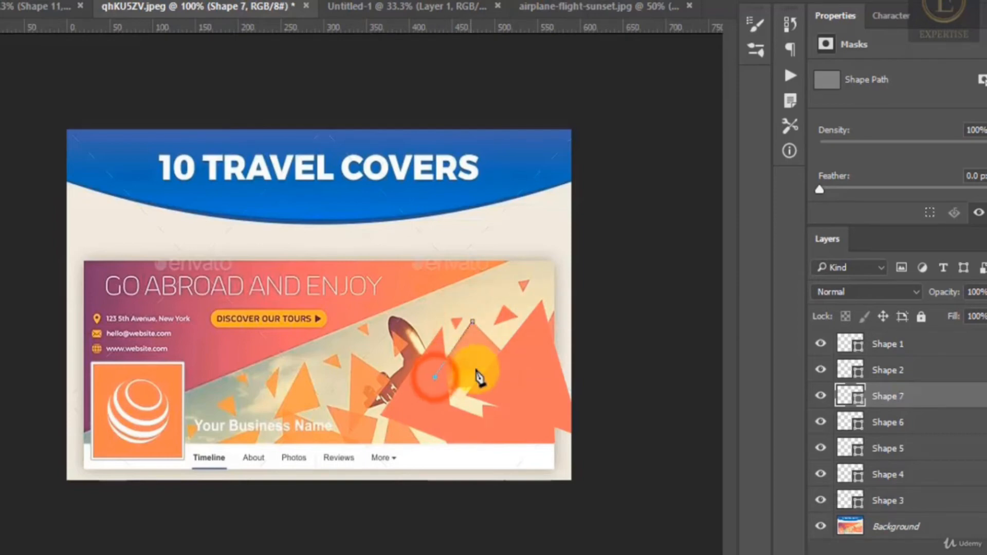
click(516, 366)
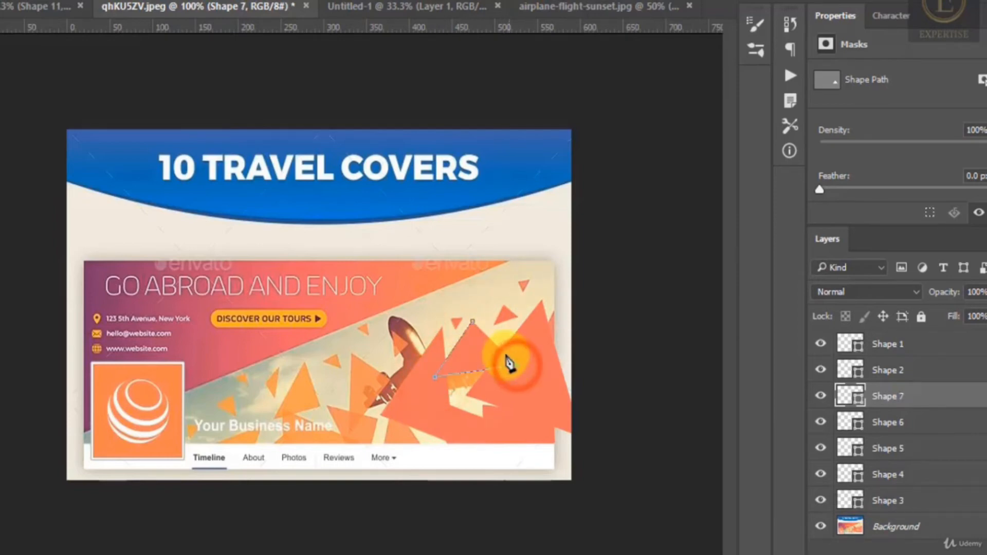
click(473, 323)
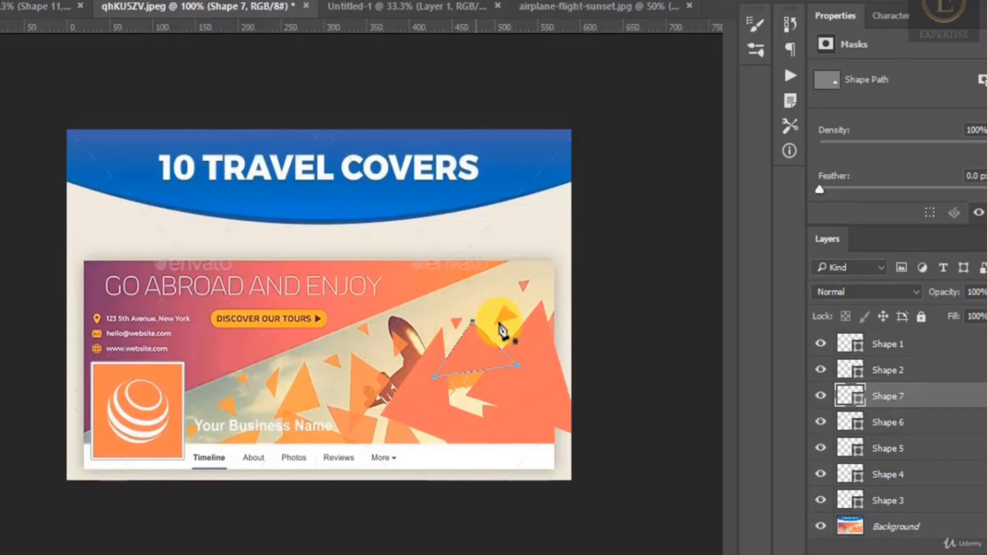
- Group all seven shape layers, Shape 1 through Shape 7, and rename the group red_shapes
click(909, 501)
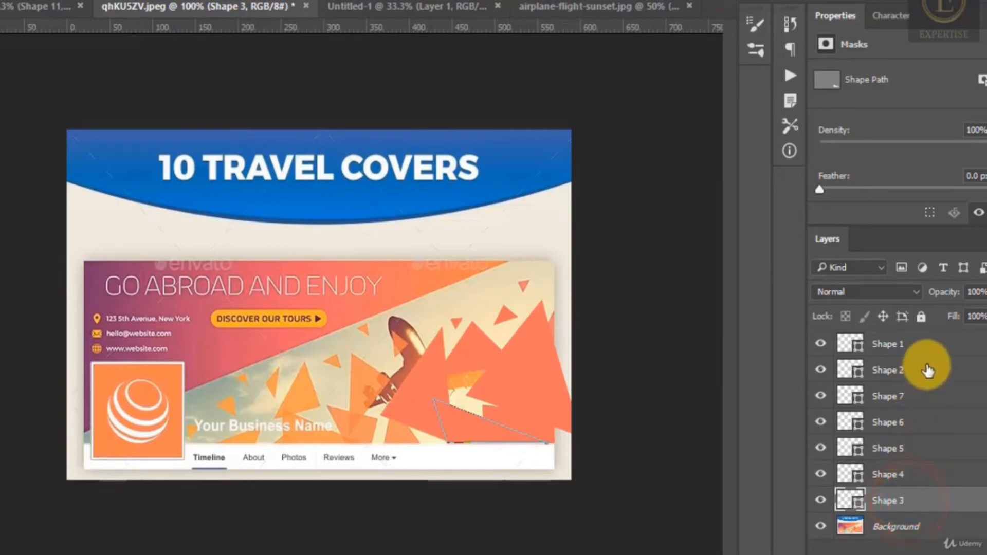
shift+click(933, 349)
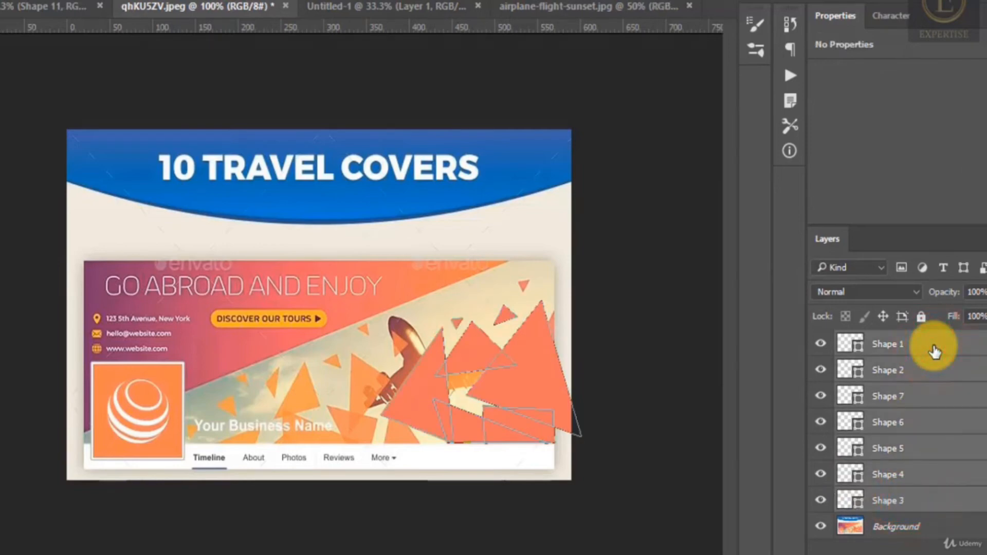
key(ctrl+g)
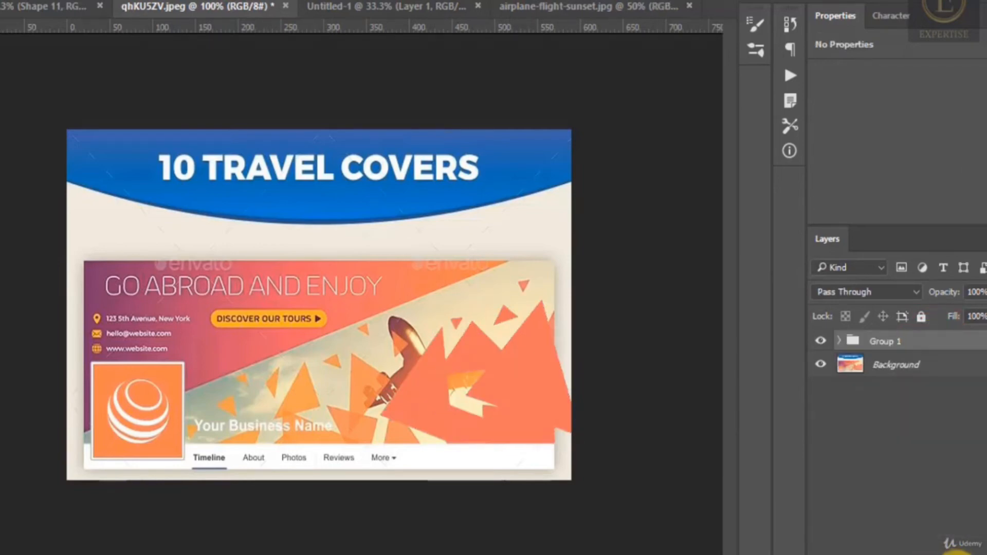
double_click(881, 341)
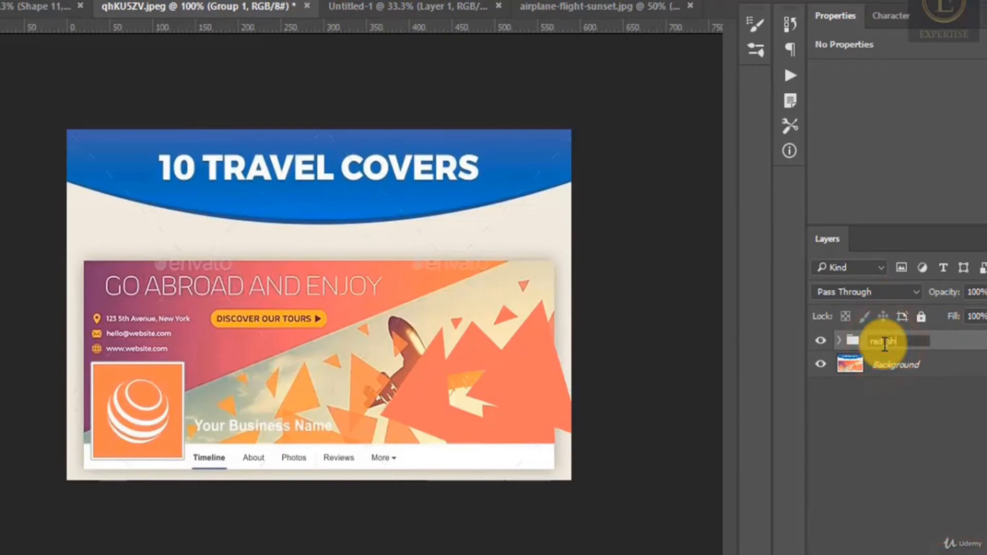
text(red_shapes)
key(Return)
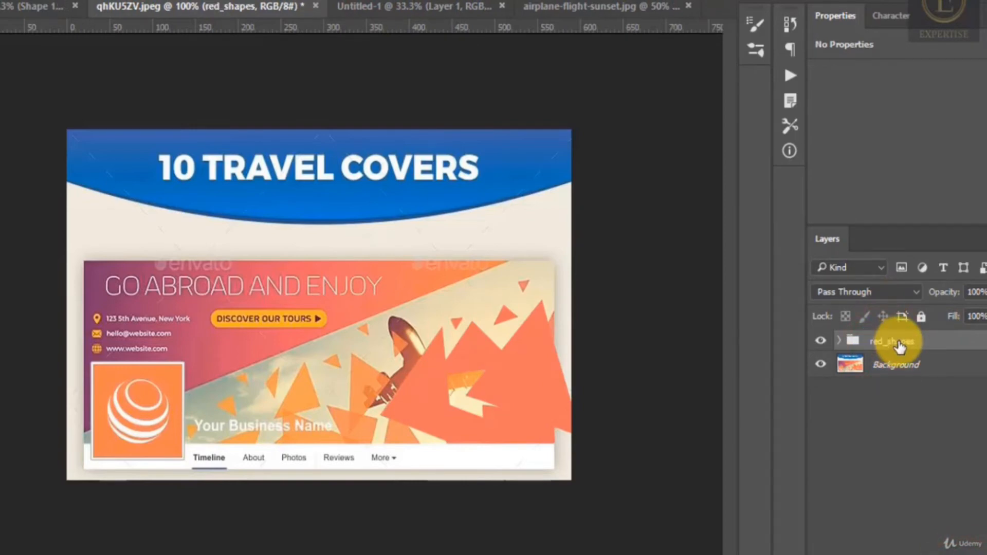
- Copy the red_shapes group into the Untitled-1 cover document and move it to the top of the layer stack
drag(899, 347, 565, 346)
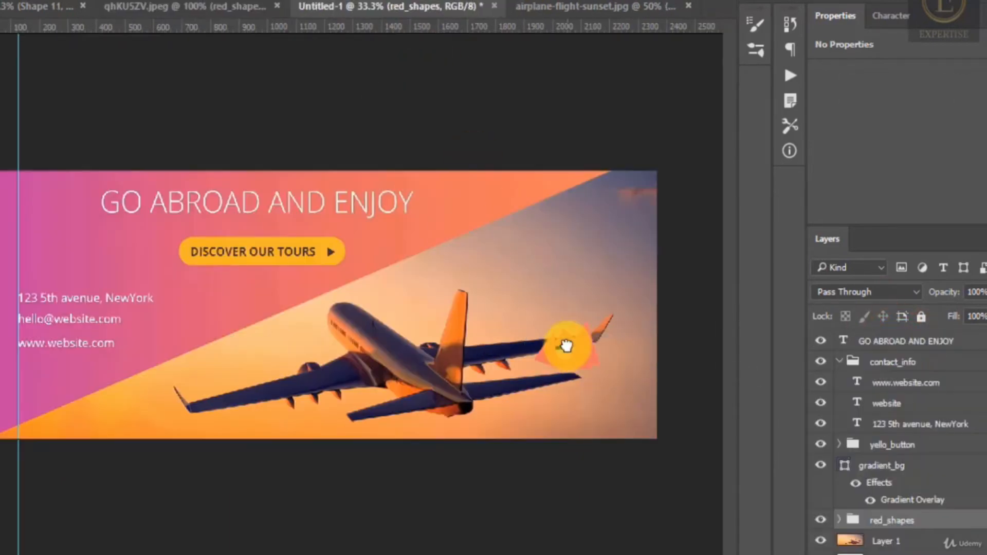
drag(941, 525, 839, 335)
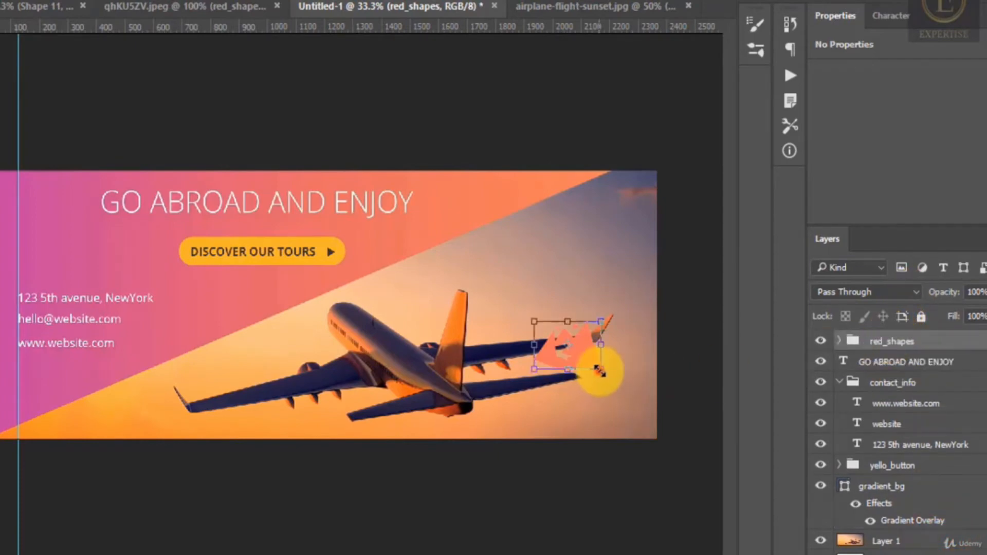
- Scale the red_shapes group up to about 860 px wide and position it over the cover's lower right corner
drag(599, 370, 780, 494)
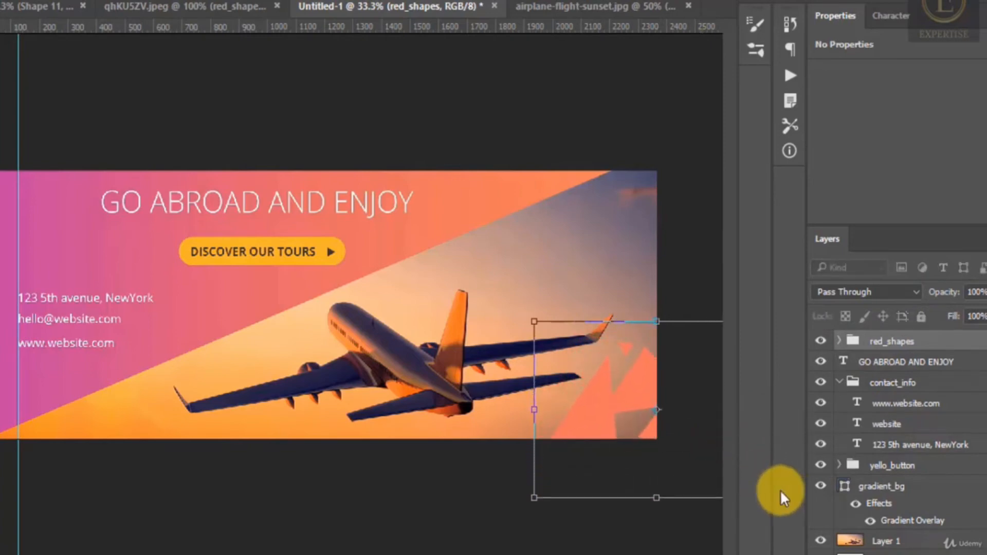
drag(650, 475, 561, 412)
key(Return)
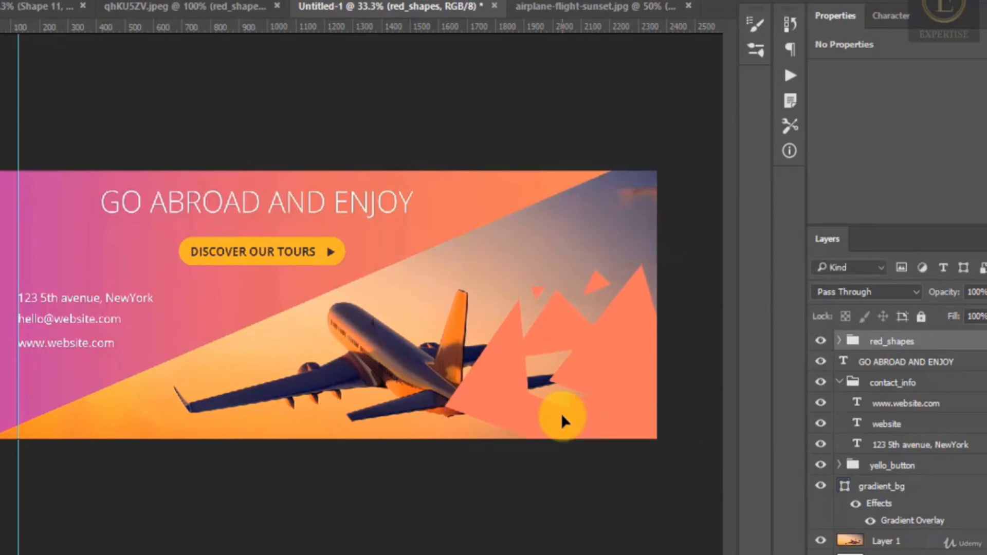
- Expand the red_shapes group, identify Shape 1 by toggling its visibility, and set its opacity to 80%
click(840, 342)
click(820, 362)
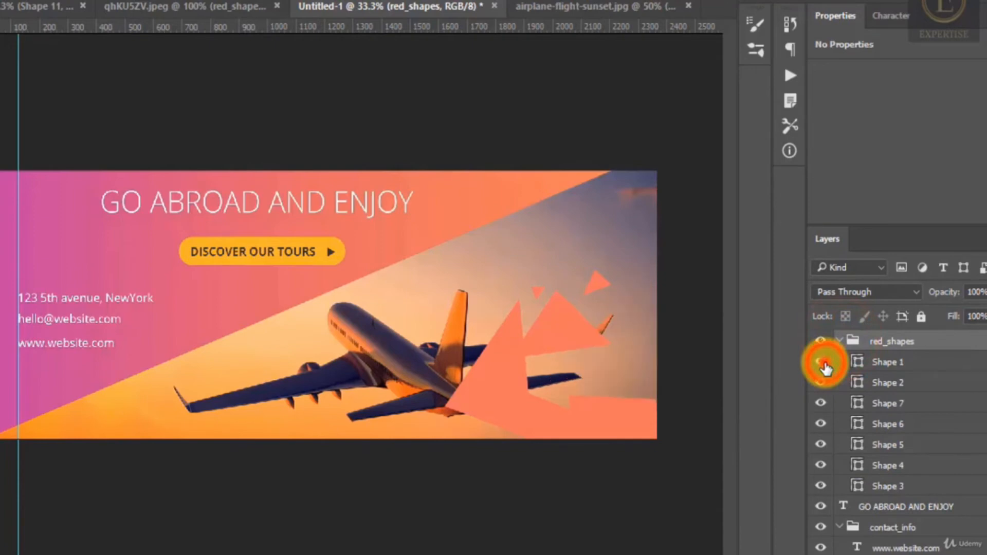
click(820, 361)
click(917, 364)
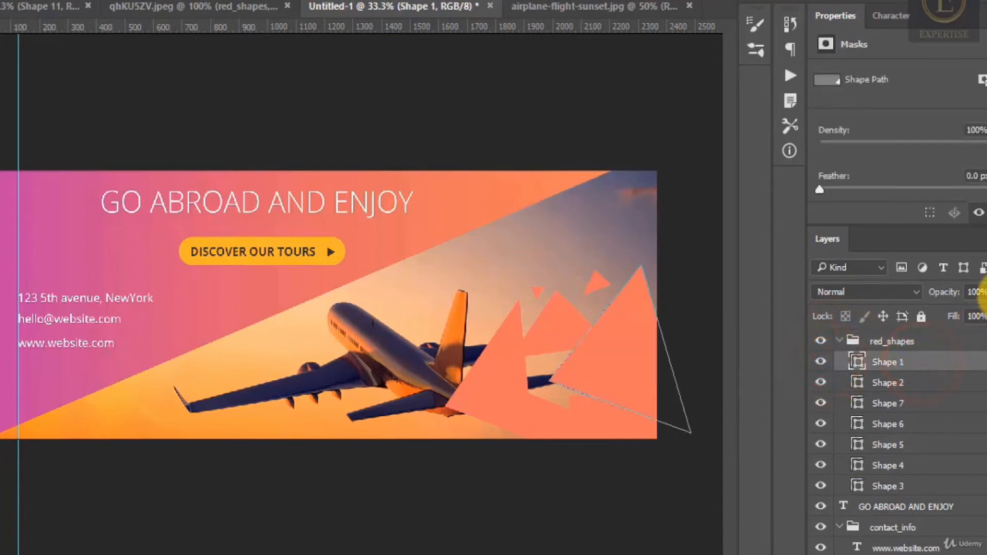
click(979, 291)
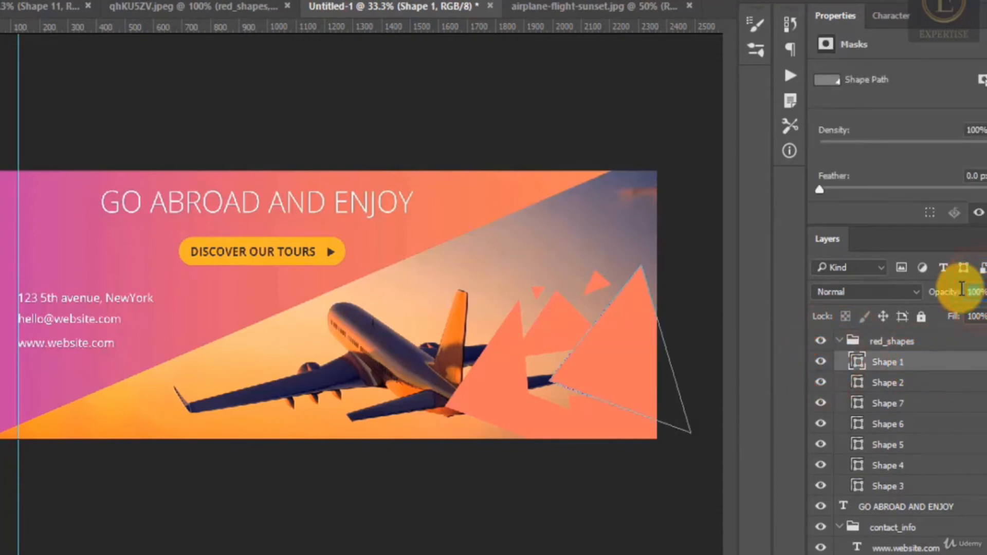
text(80)
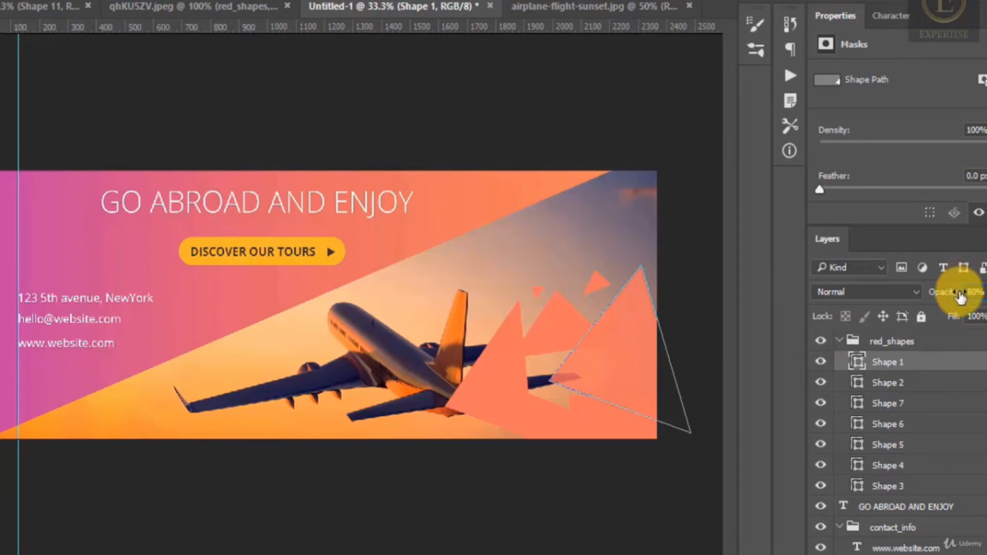
- Hide red_shapes in the qhKU5ZV.jpeg reference to compare transparency, and set Shape 2's opacity to 50% in the Untitled-1 cover
click(905, 385)
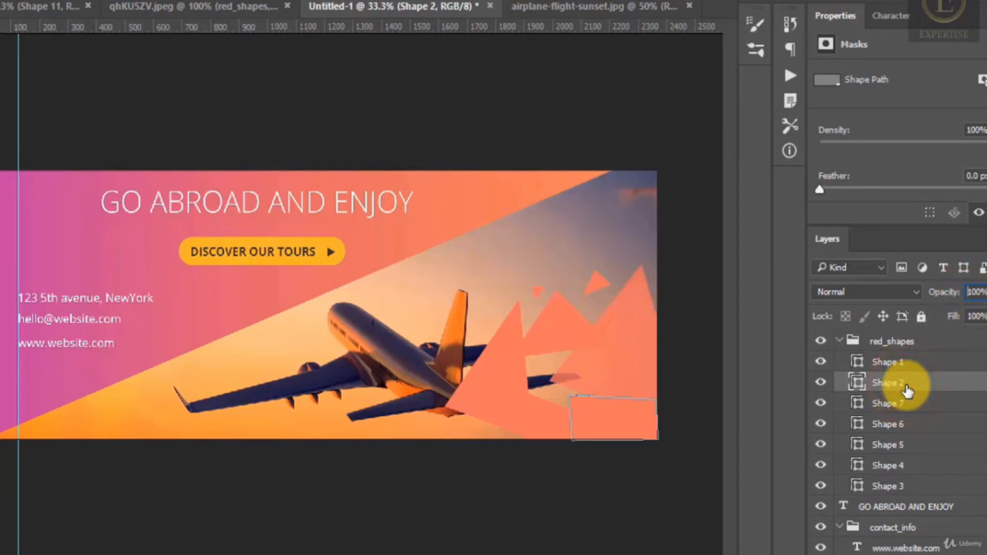
click(231, 6)
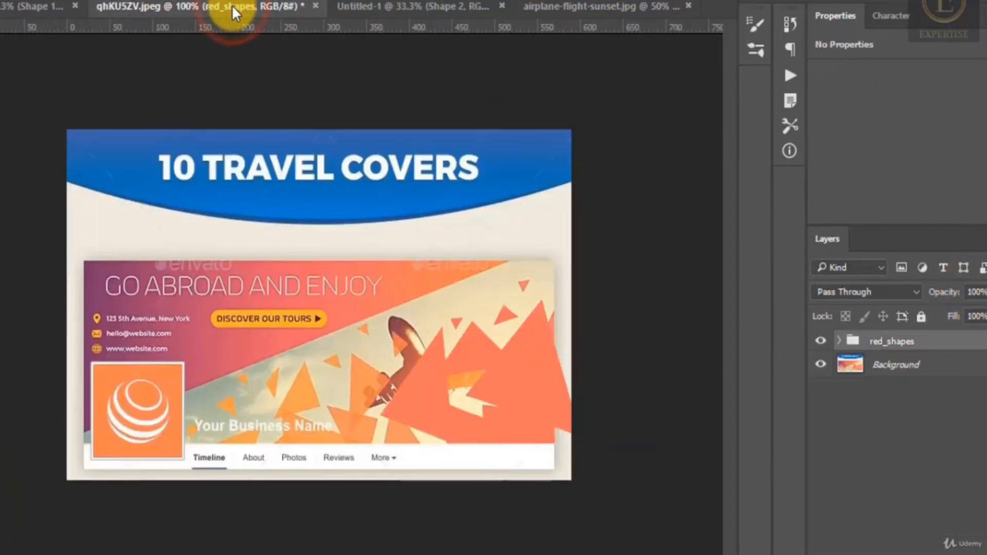
click(820, 340)
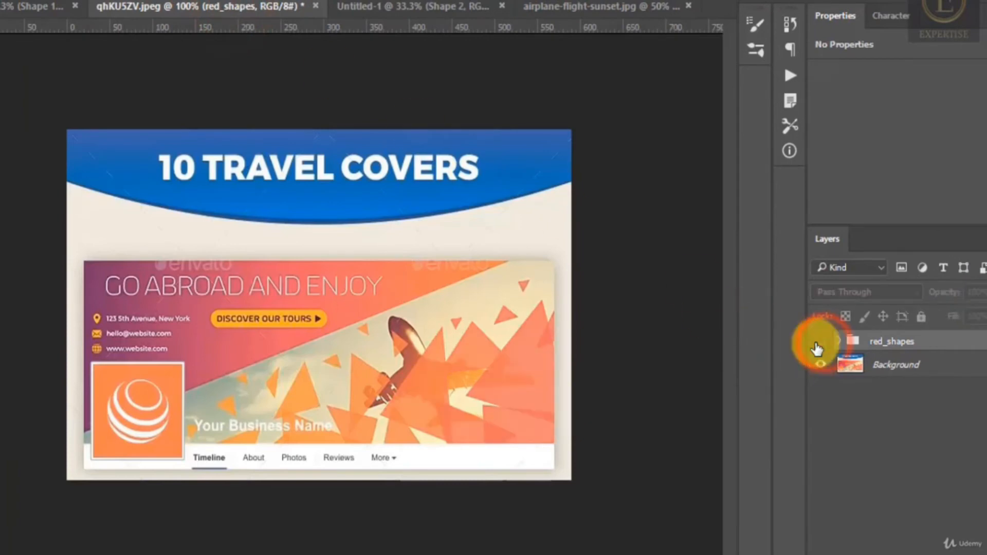
click(420, 7)
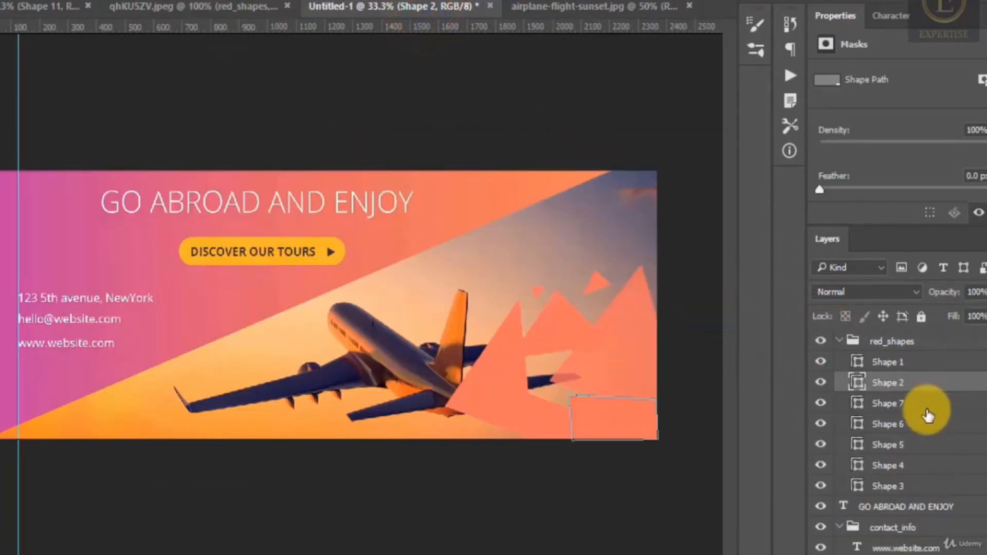
click(977, 292)
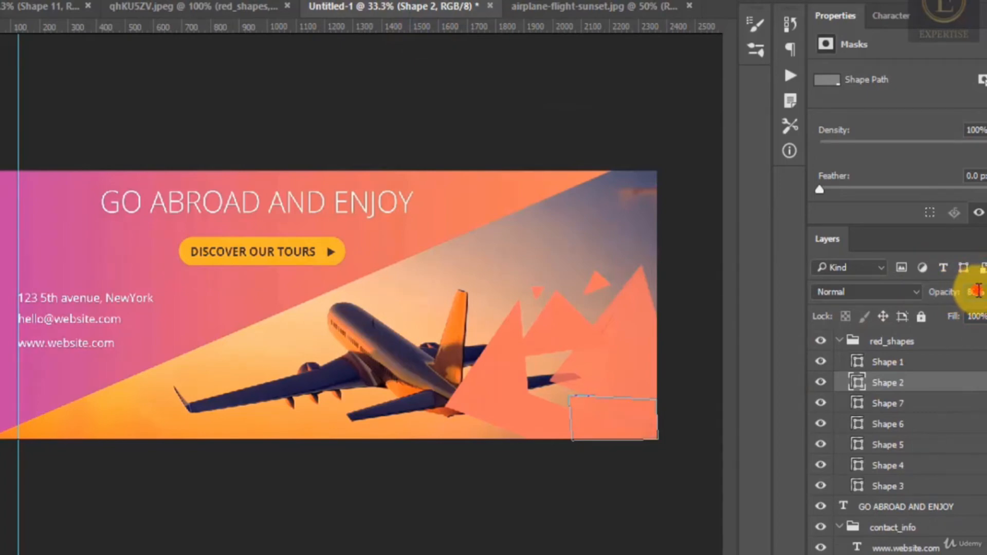
click(966, 292)
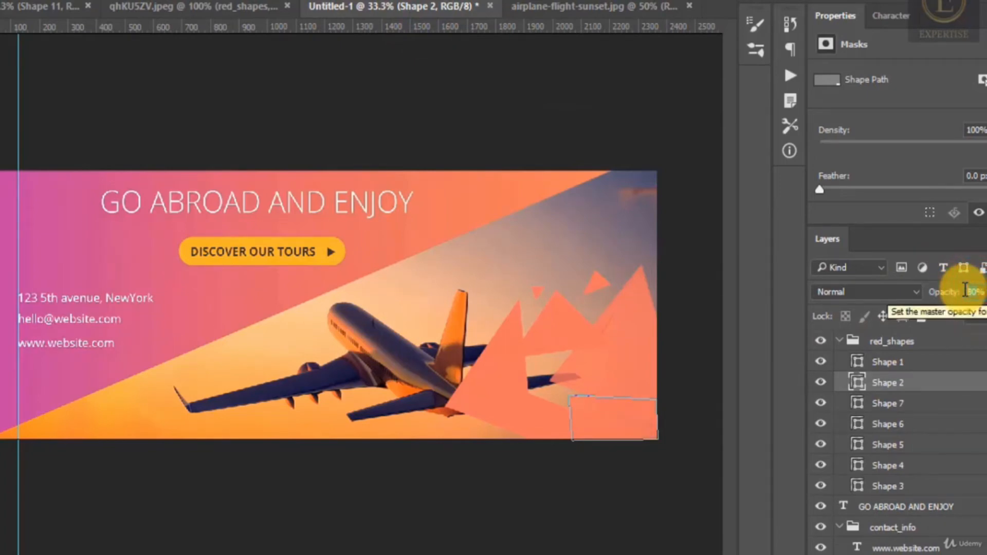
text(5)
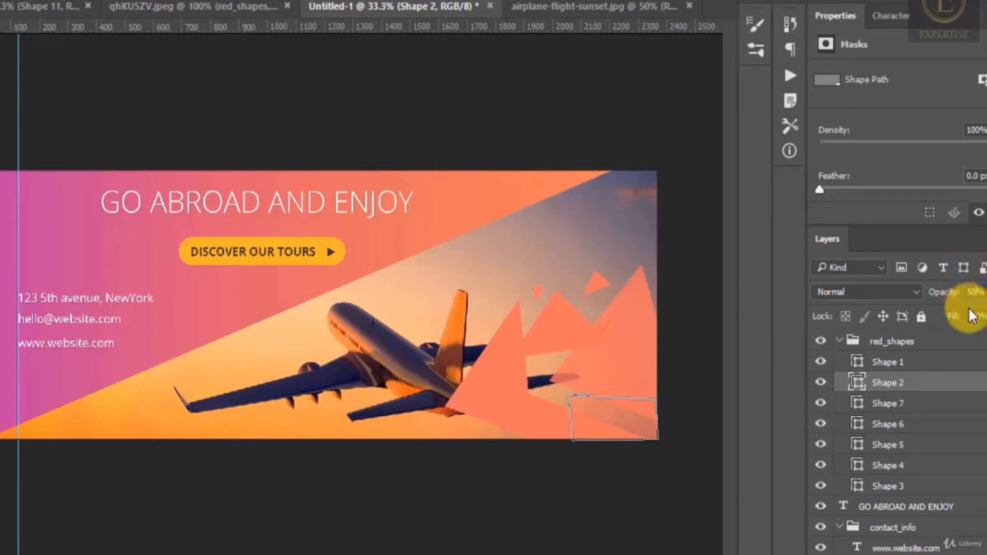
- Set the opacity of the middle triangle, Shape 7, to 40%
click(891, 405)
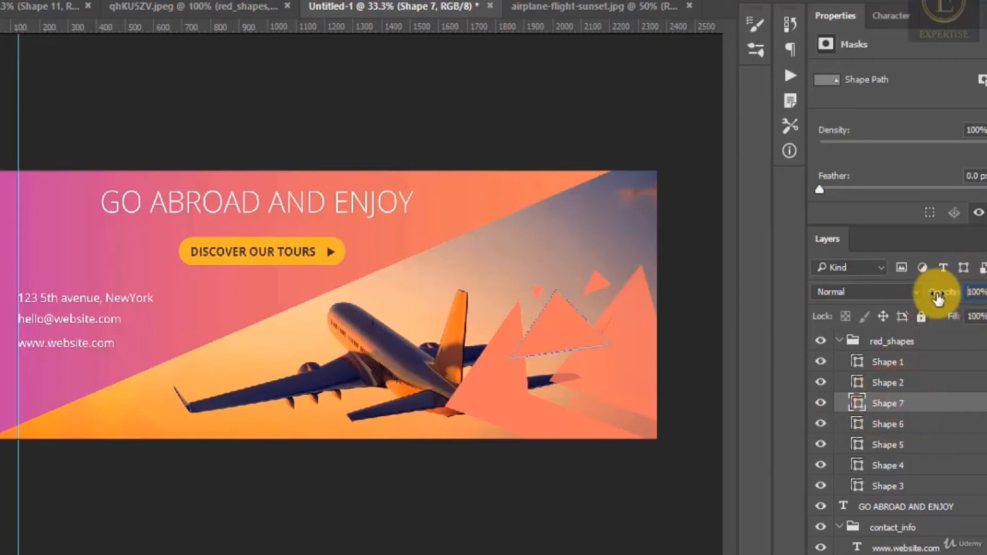
click(979, 291)
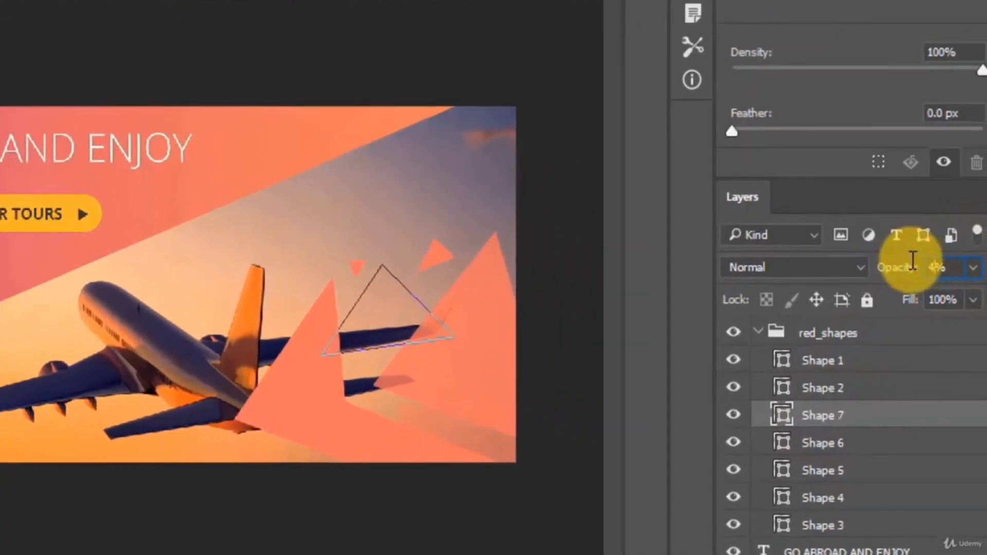
text(40)
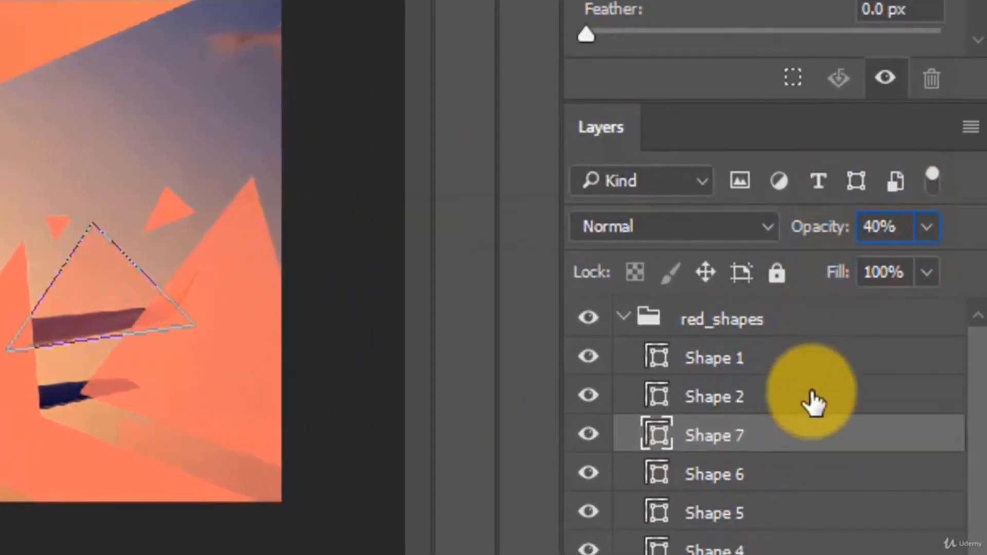
- Set the opacity of the small triangle Shape 6 to 60% and of Shape 5 to 70%
click(770, 480)
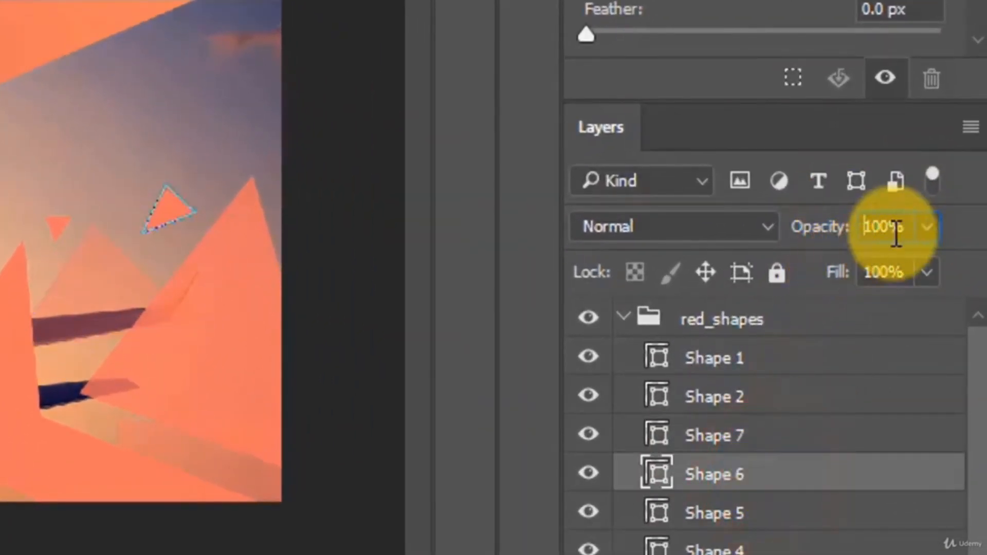
drag(897, 226, 856, 224)
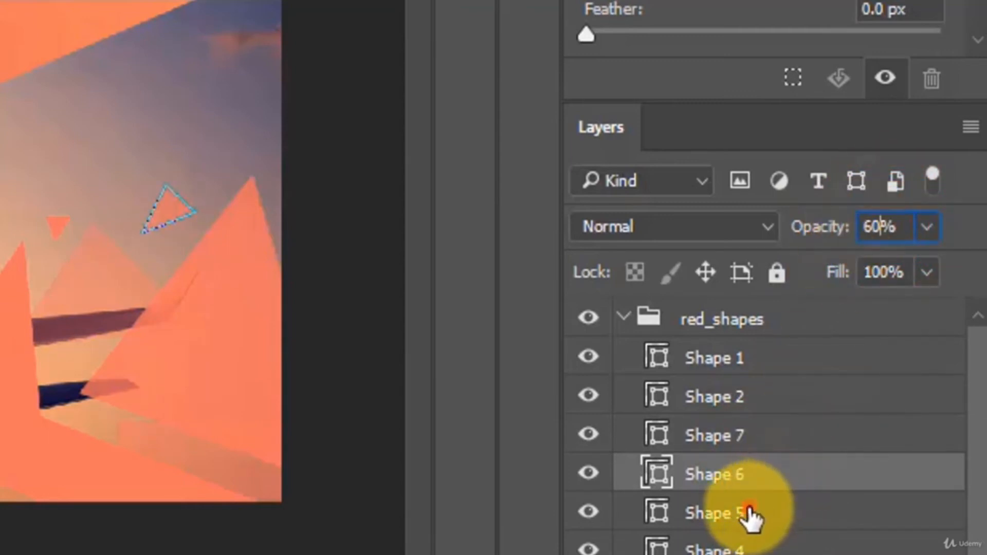
click(748, 514)
drag(892, 226, 856, 228)
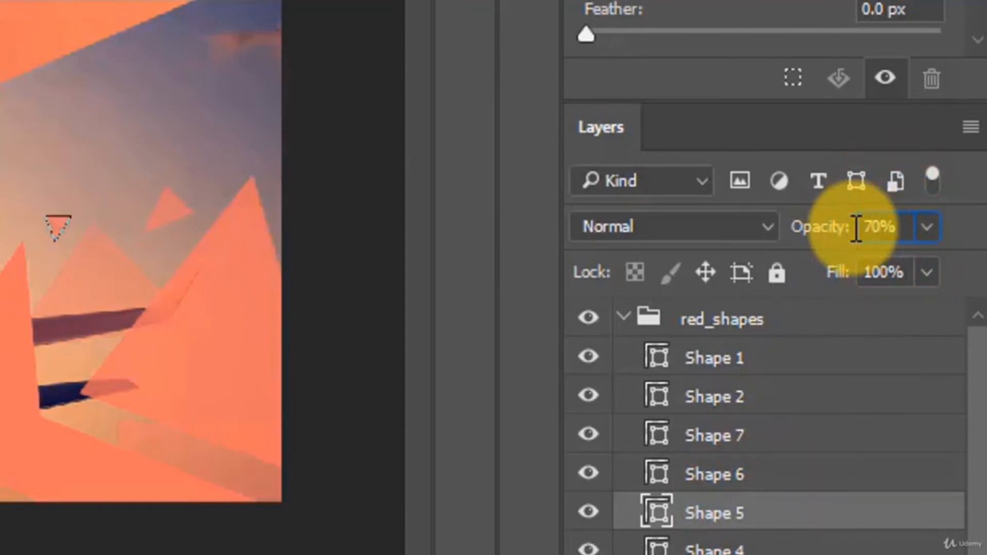
- Set the opacity of Shape 4, the triangle overlapping the airplane's tail, to 90%
click(764, 546)
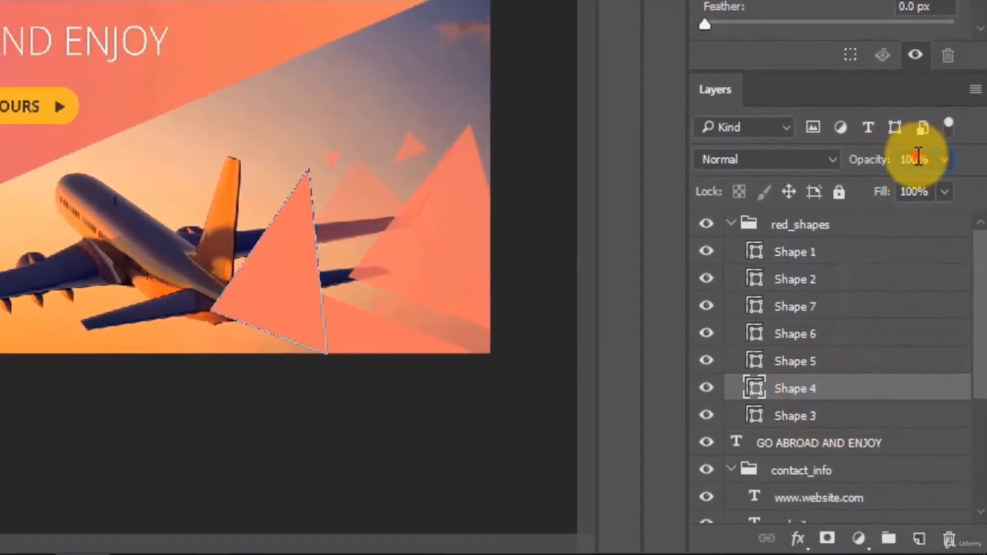
drag(897, 195, 851, 197)
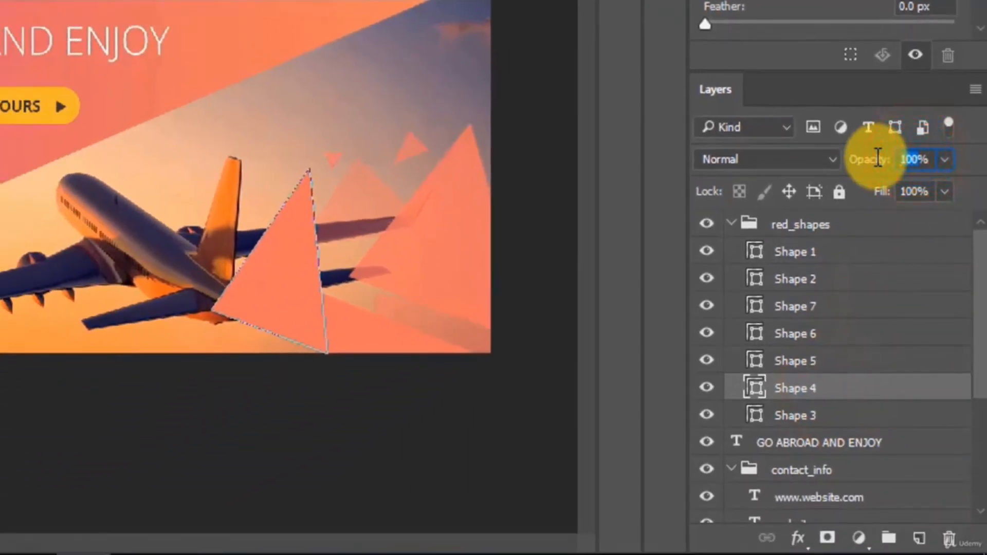
text(90)
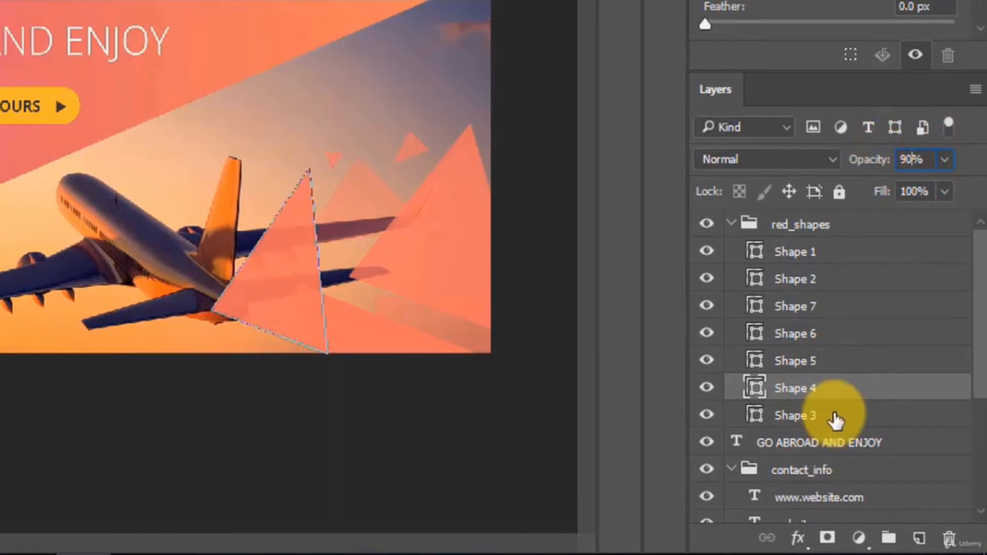
- Set the opacity of Shape 3, the low triangle along the cover's lower edge, to 80%
click(834, 416)
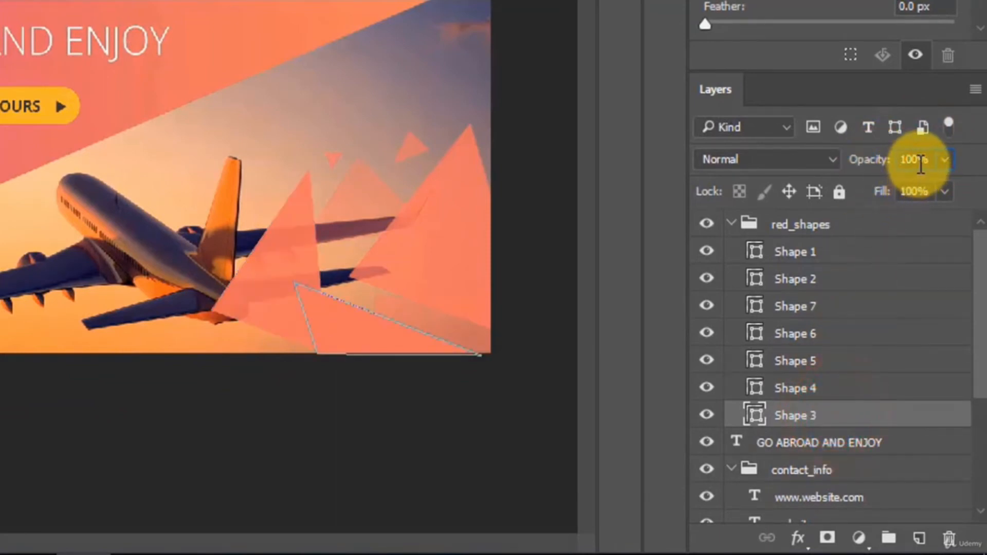
double_click(913, 160)
text(80)
key(Return)
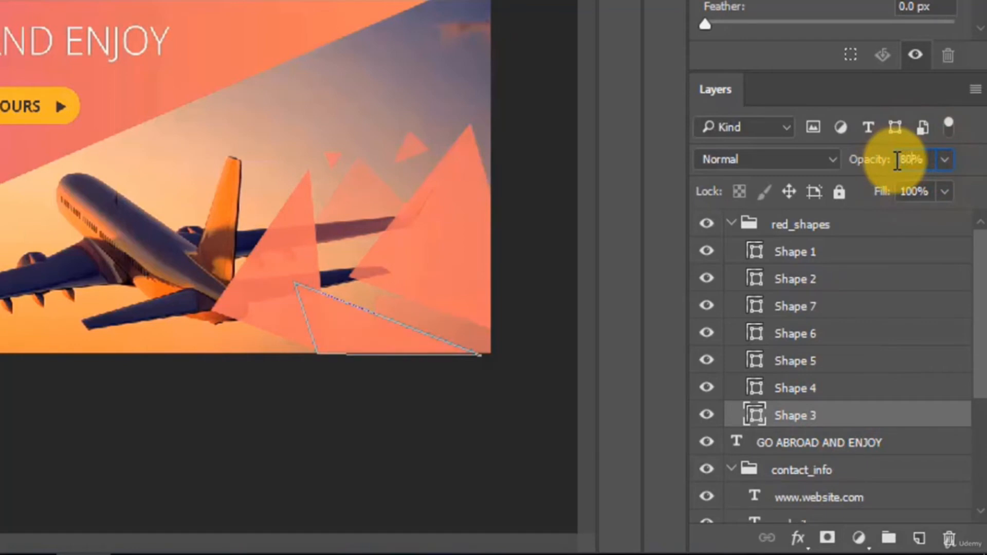
click(860, 227)
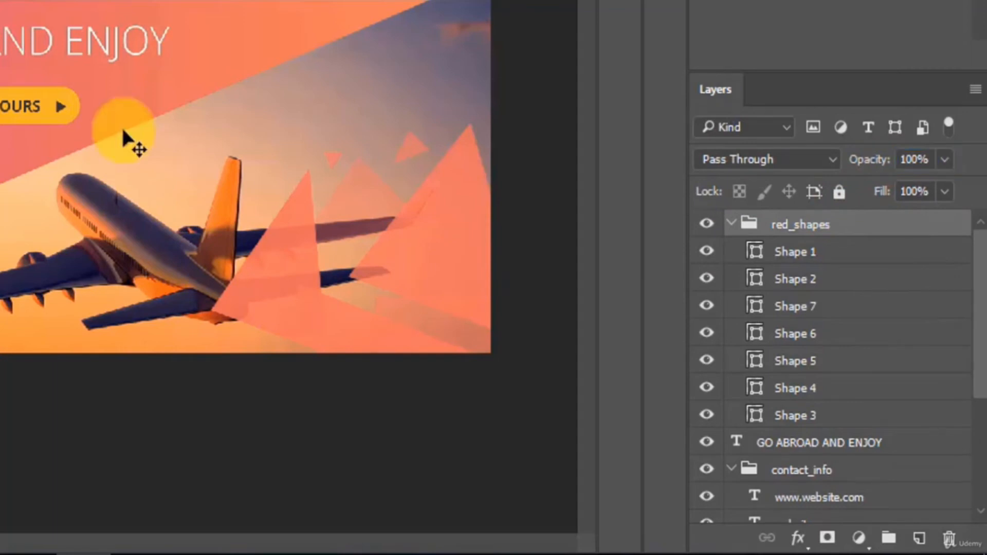
- Raise the opacity of Shape 3, the low triangle at the cover's lower edge, to 95%
click(364, 314)
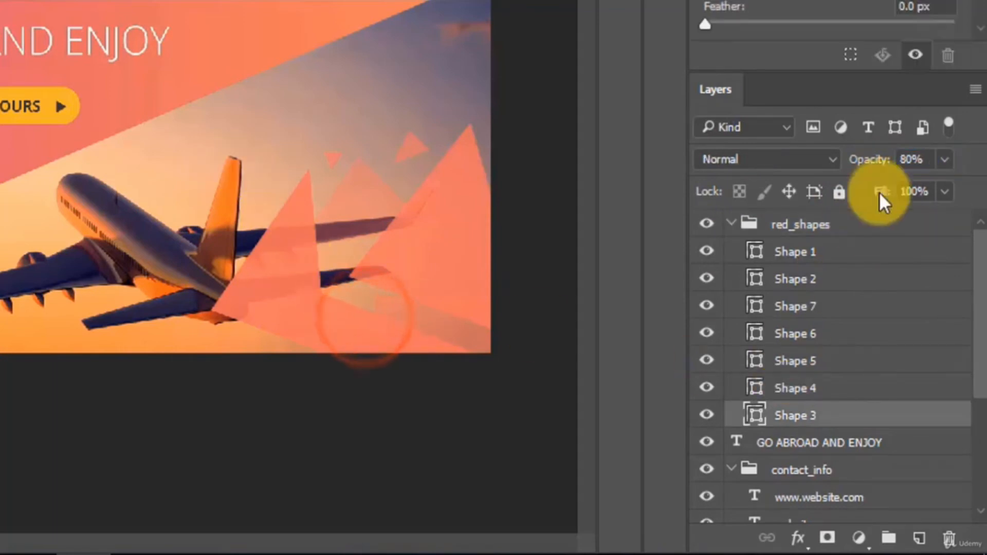
click(911, 159)
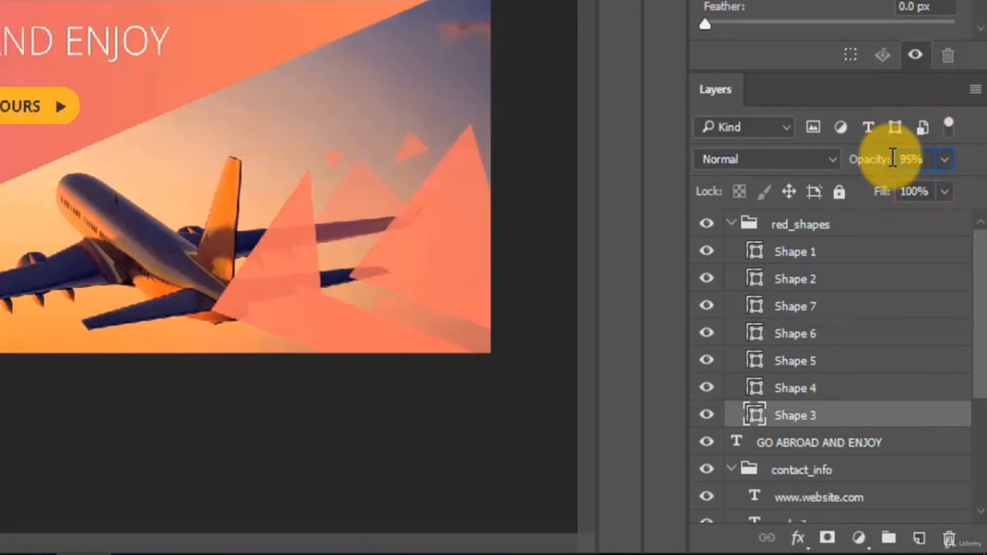
click(888, 419)
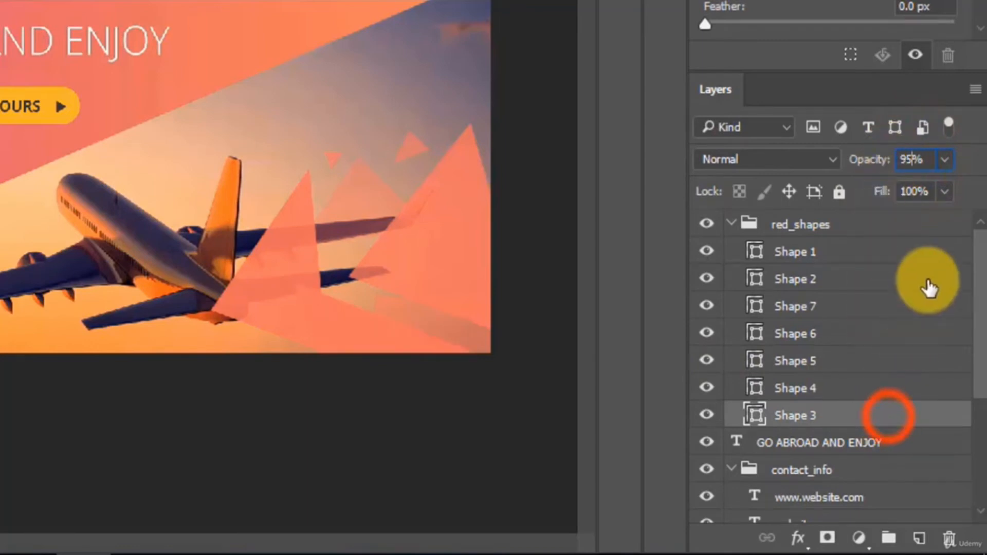
- Move the Shape 4 triangle slightly left over the airplane's tail, leaving a gap beside Shape 3
click(843, 226)
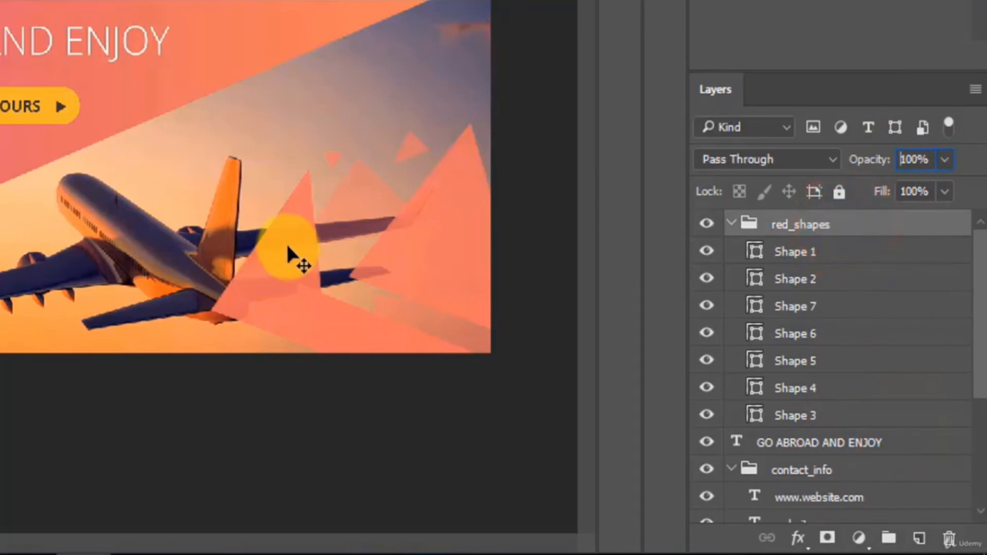
drag(293, 257, 262, 258)
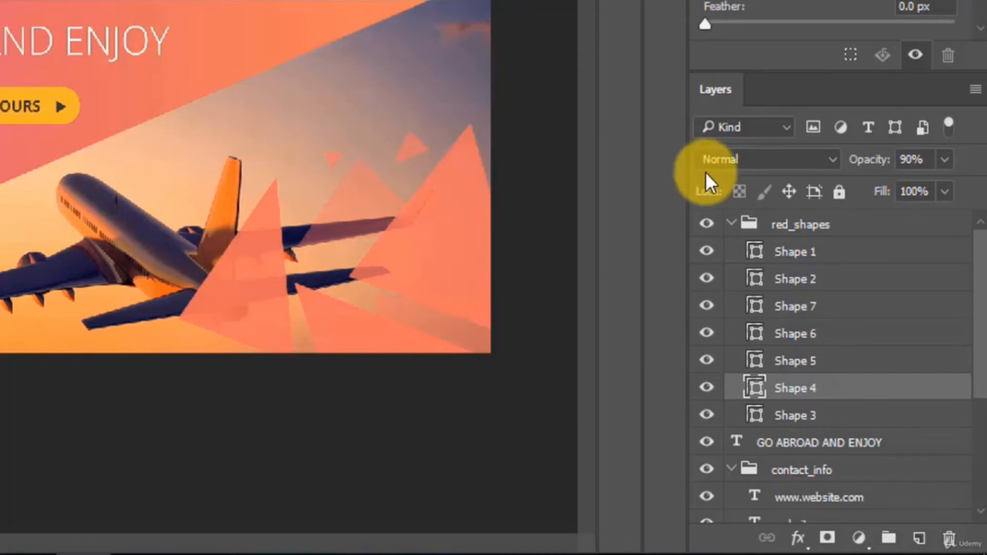
- Collapse the red_shapes group and create a new empty layer group above it
click(730, 223)
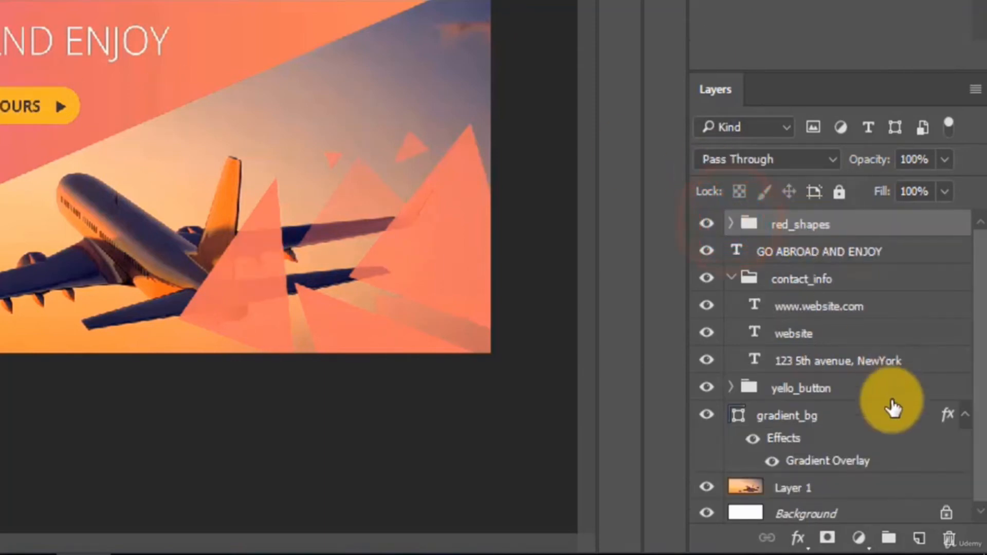
click(894, 538)
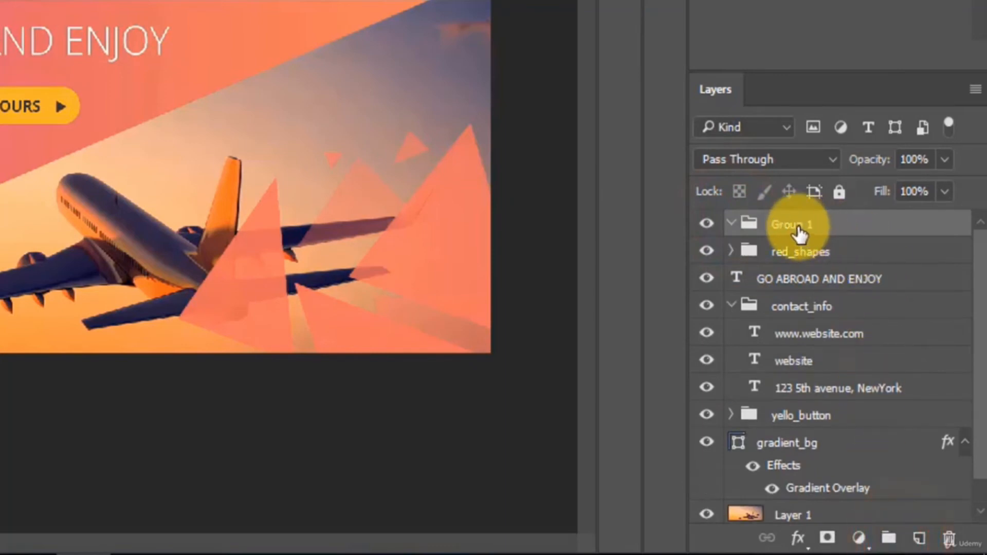
- Rename Group 1 as orange_shapes and add a new empty layer inside it
double_click(798, 225)
text(oran)
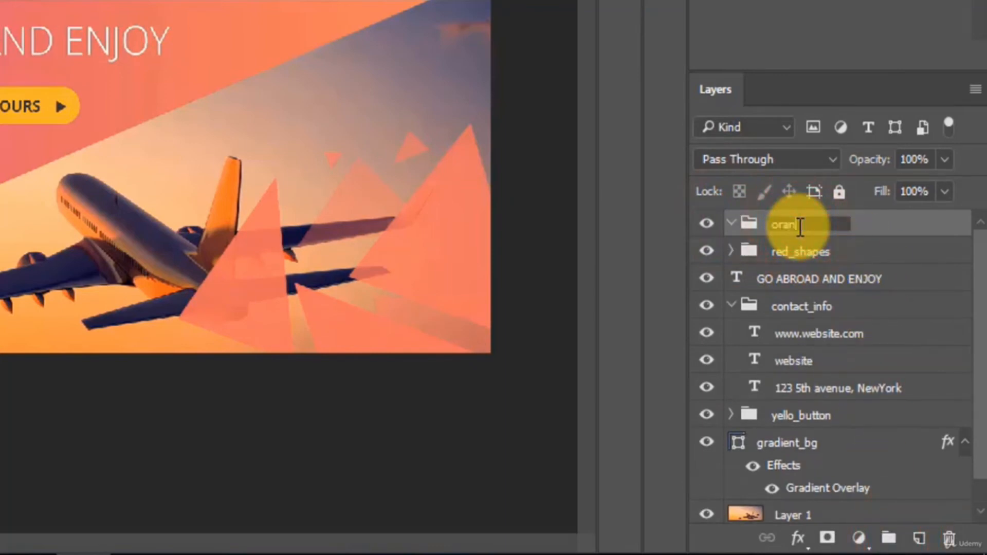
text(ge_shapes)
key(Return)
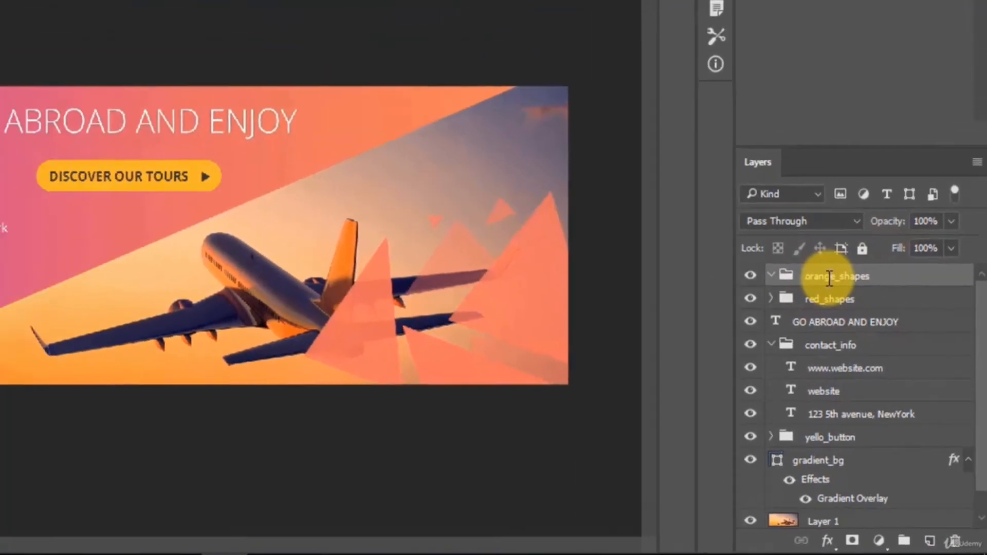
click(918, 537)
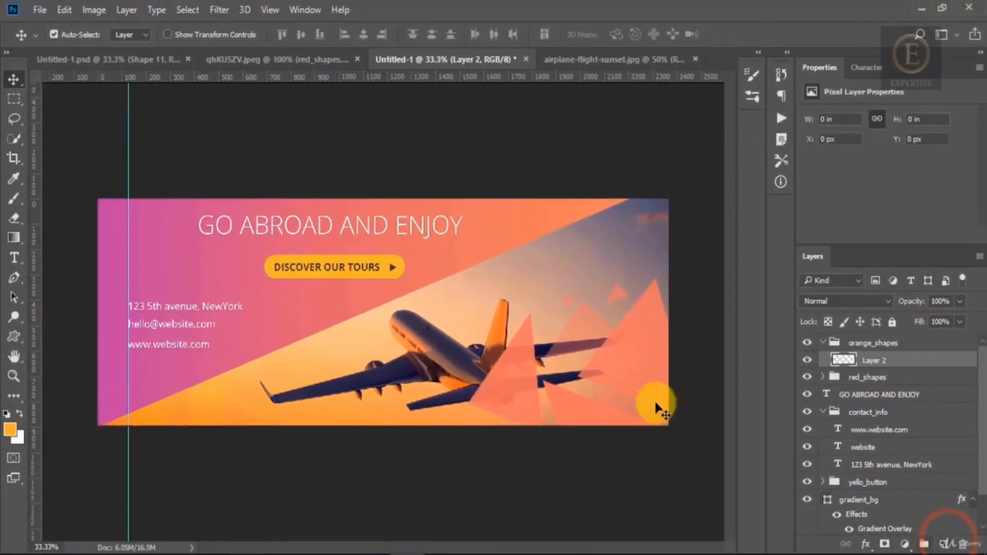
- With the Pen tool, draw a yellow triangle about 279 by 291 px over the airplane's fuselage, using the empty layer in orange_shapes
click(288, 63)
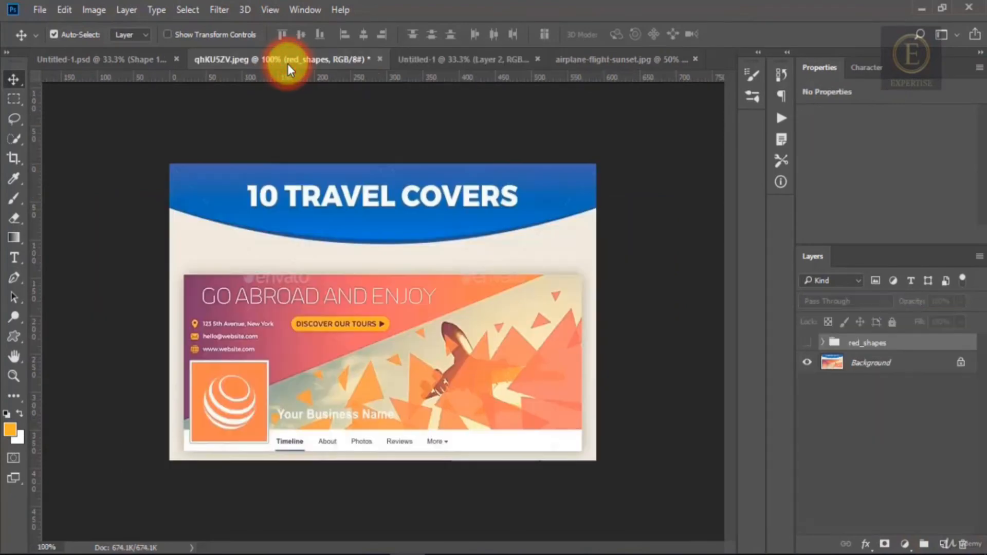
click(434, 65)
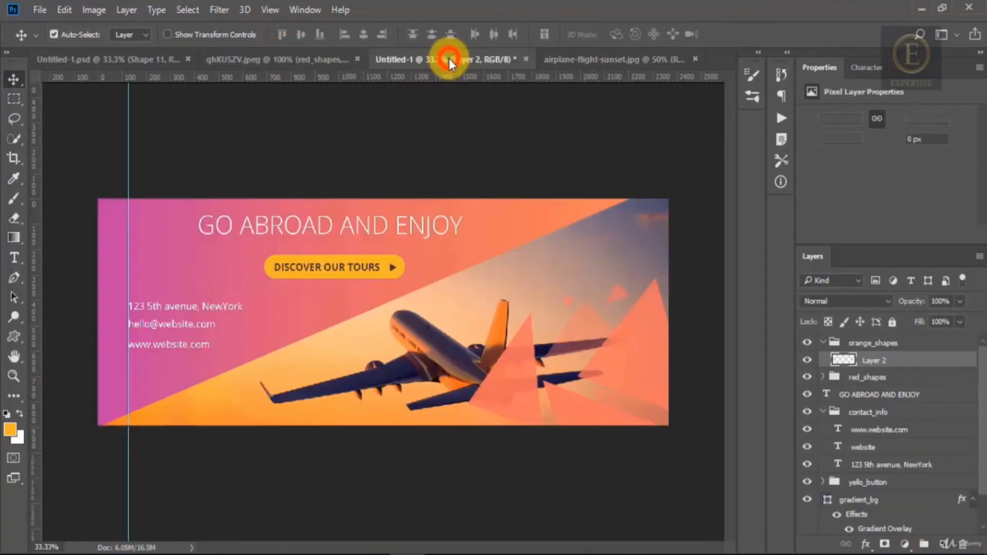
click(408, 367)
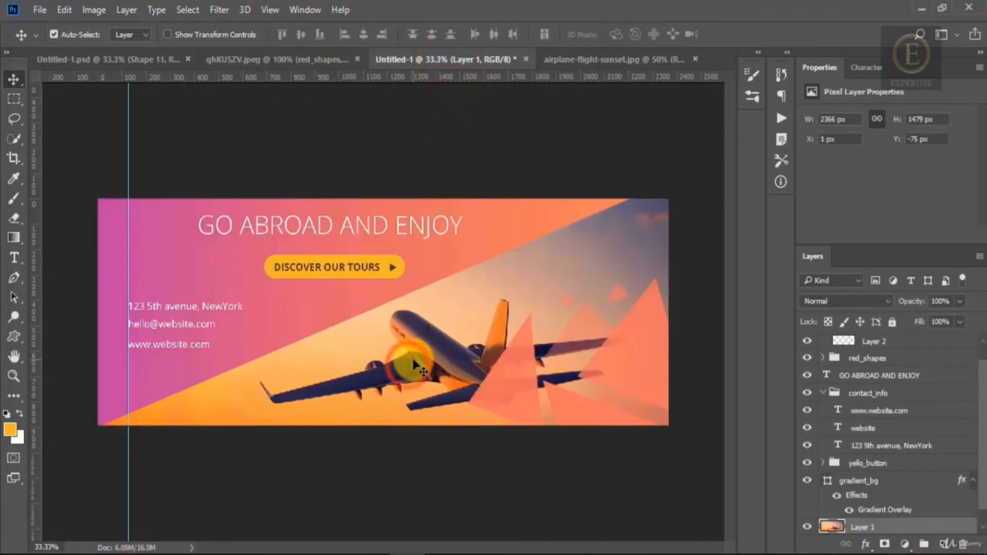
click(15, 278)
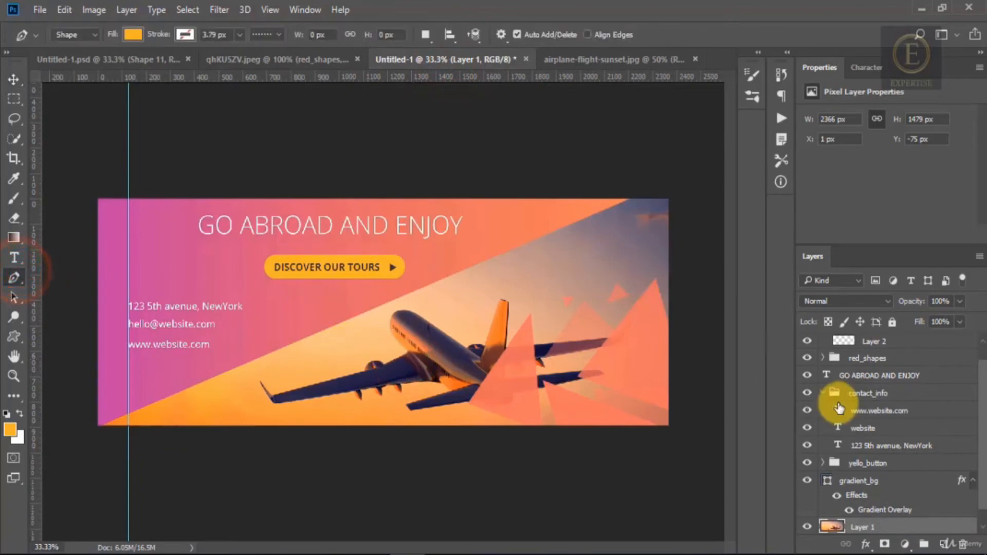
click(943, 339)
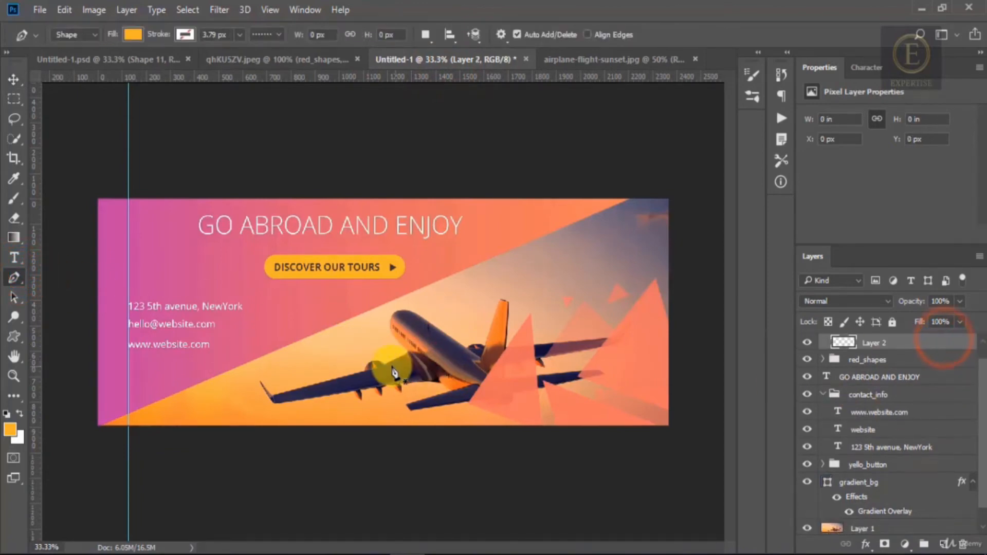
click(392, 366)
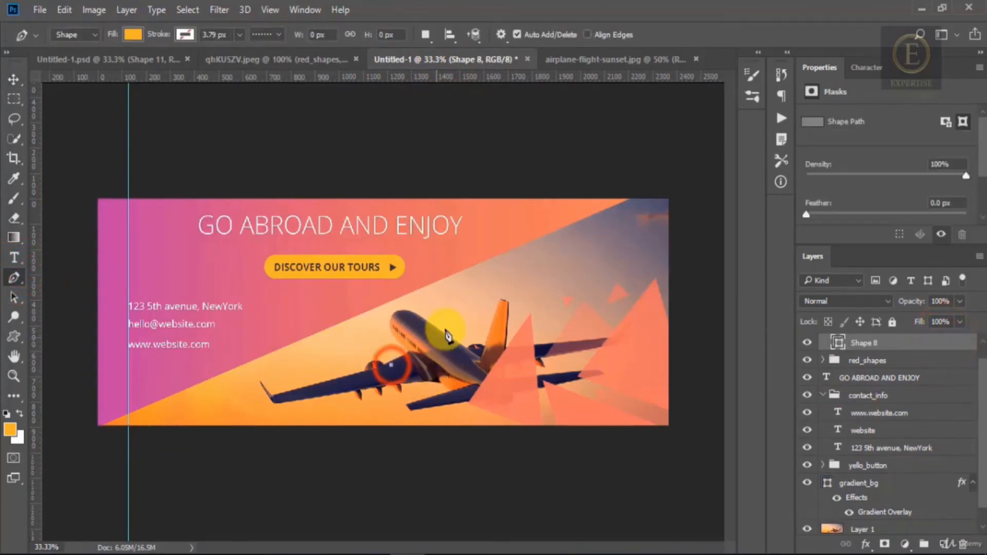
click(439, 391)
click(392, 366)
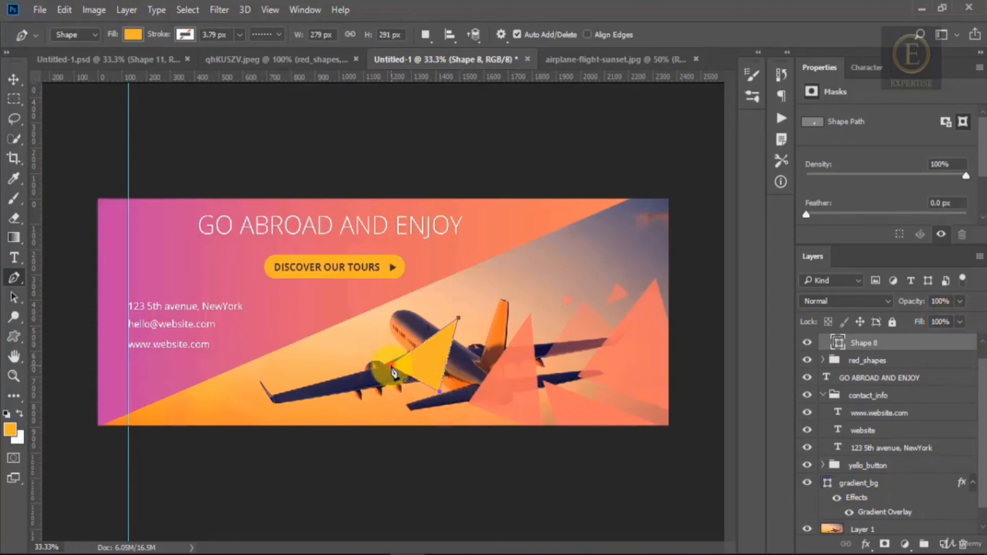
- Draw a small yellow triangle about 87 by 57 px beside the airplane's tail and one about 204 by 153 px at the banner's lower edge
click(473, 298)
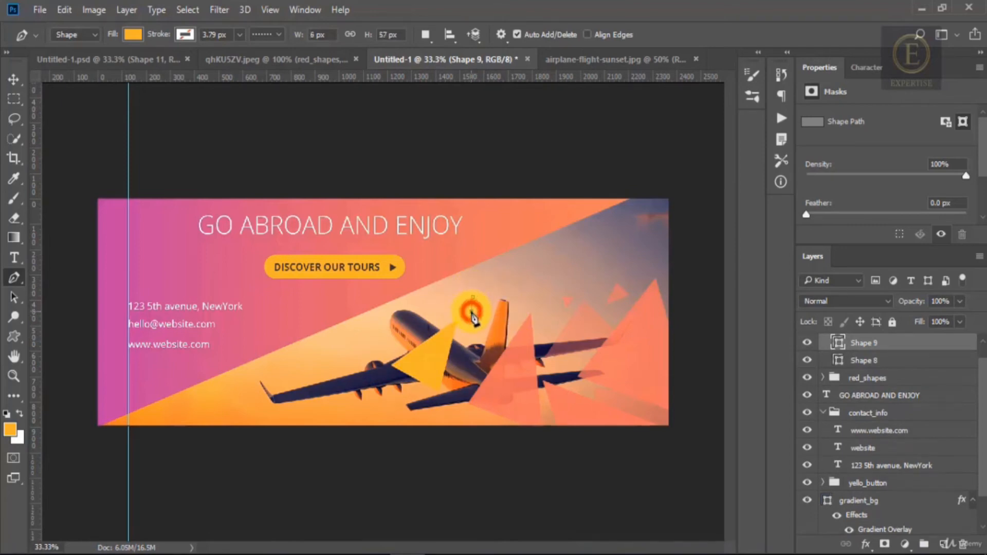
click(493, 299)
click(473, 298)
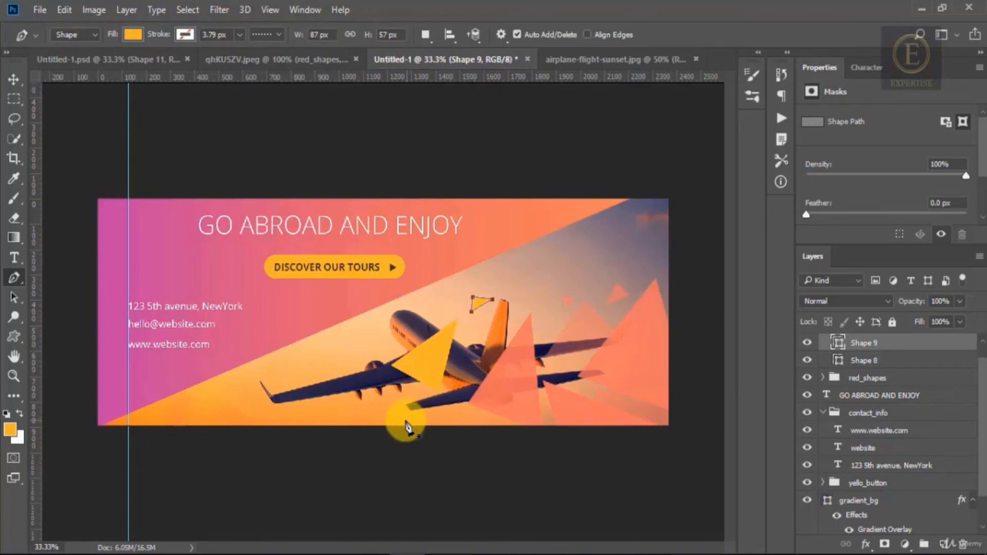
click(378, 425)
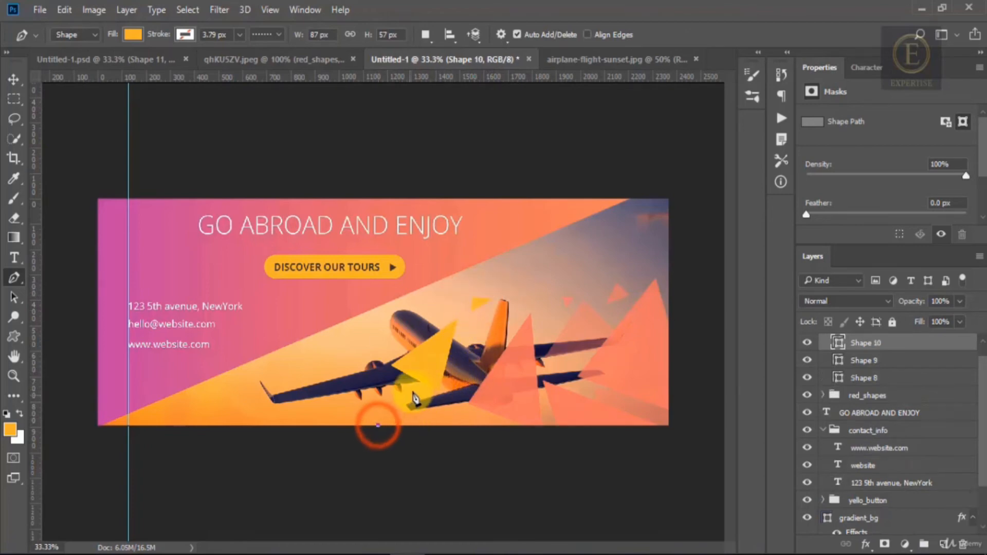
click(415, 387)
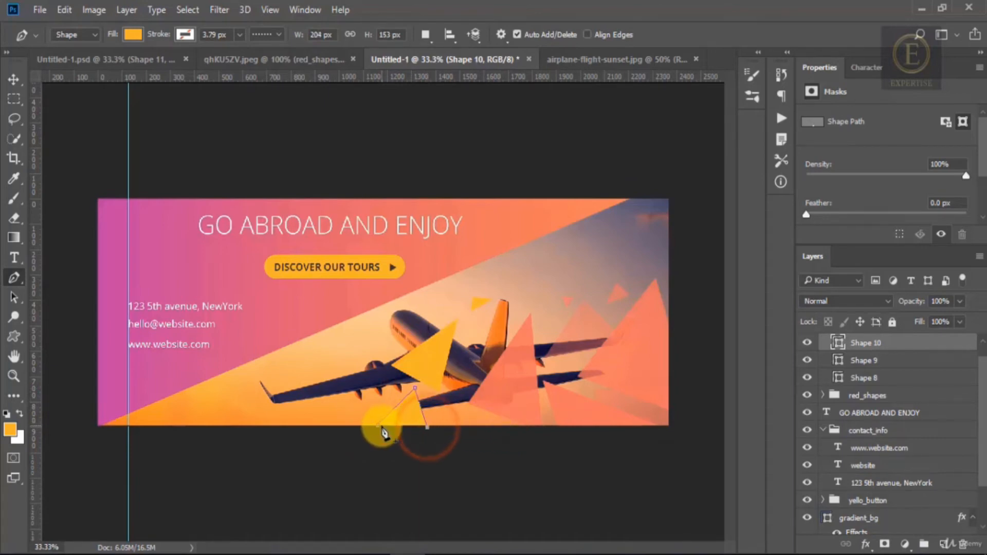
click(378, 425)
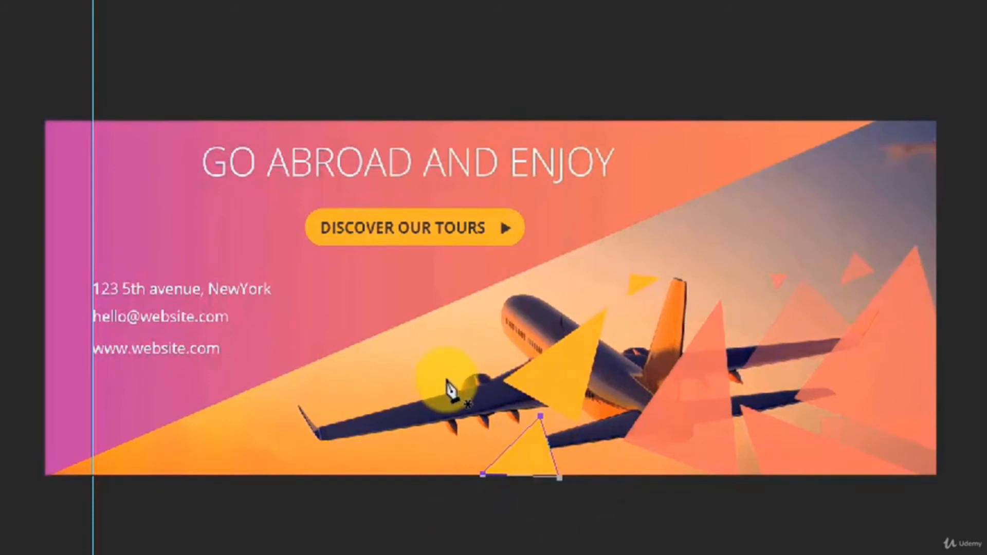
- Draw a yellow triangle across the airplane's near wing, just beside the triangle at the banner's lower edge
click(422, 437)
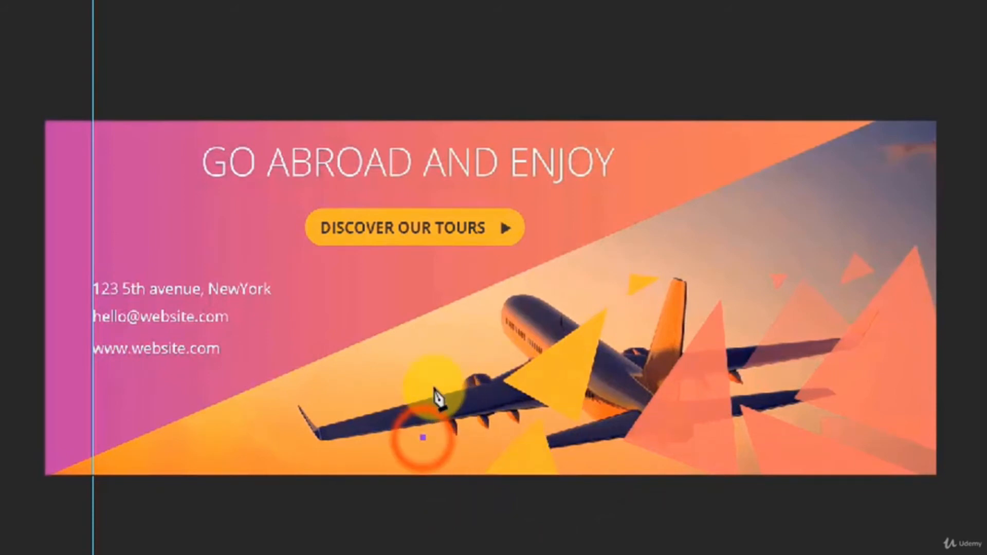
click(438, 376)
click(492, 442)
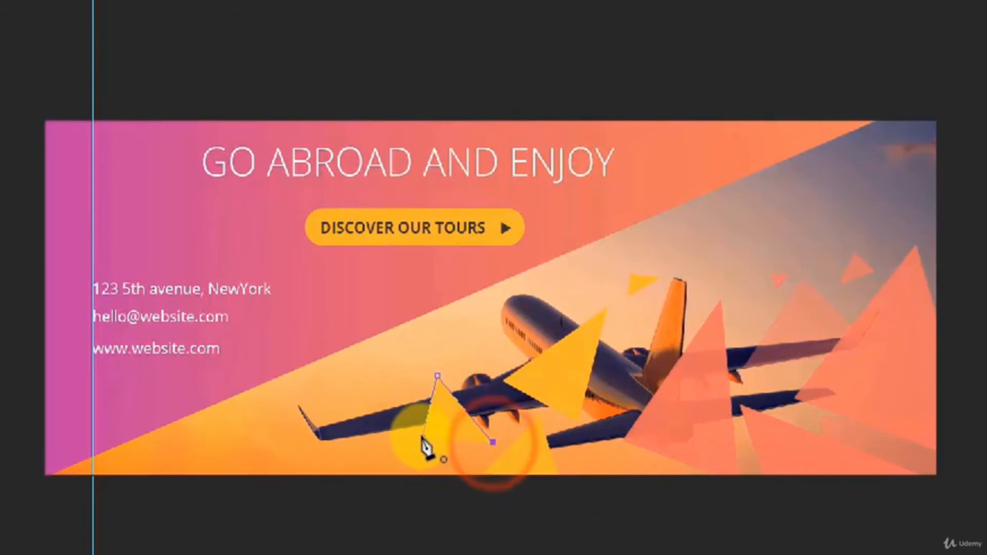
click(422, 438)
- Draw two tiny yellow triangles around the airplane's nose, the one above the fuselage about 45 by 27 px
click(449, 325)
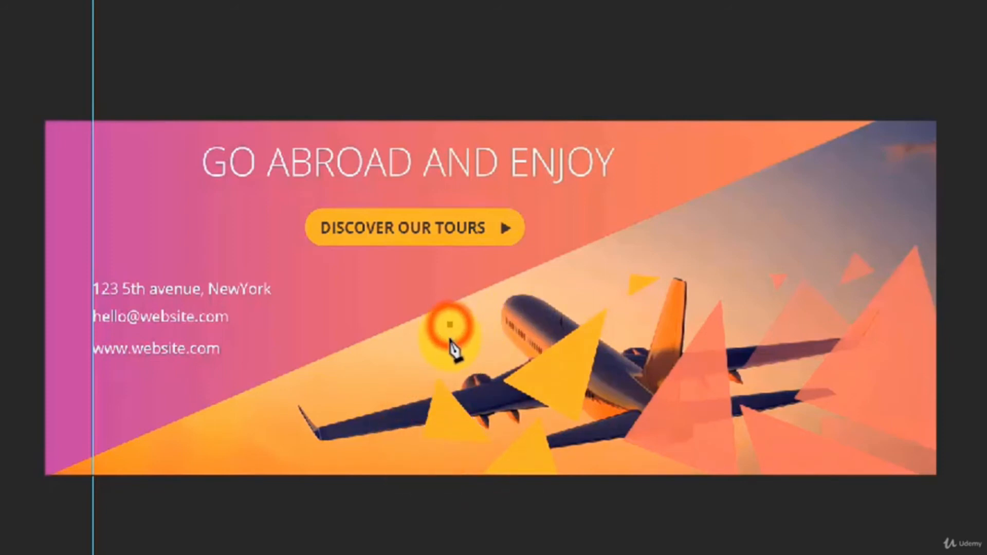
click(460, 328)
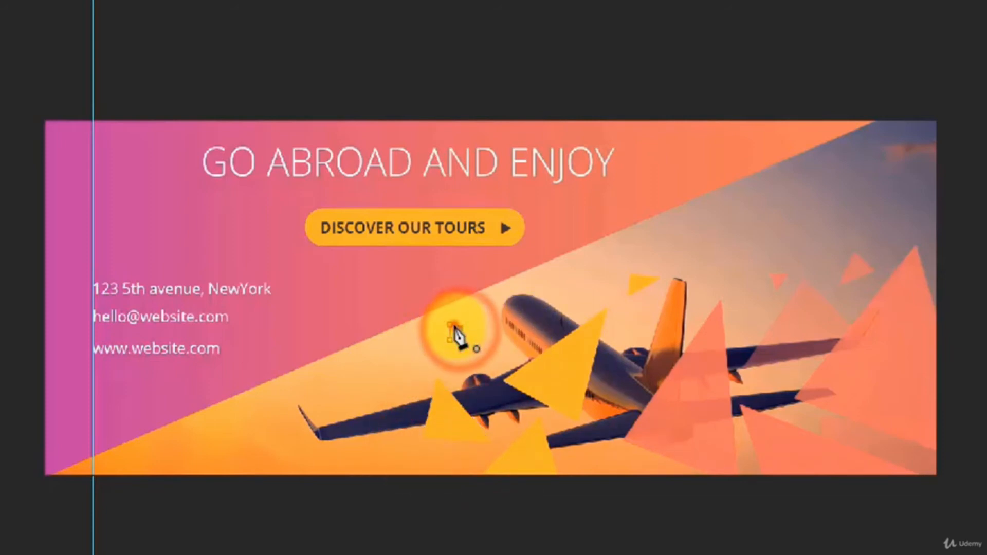
click(452, 325)
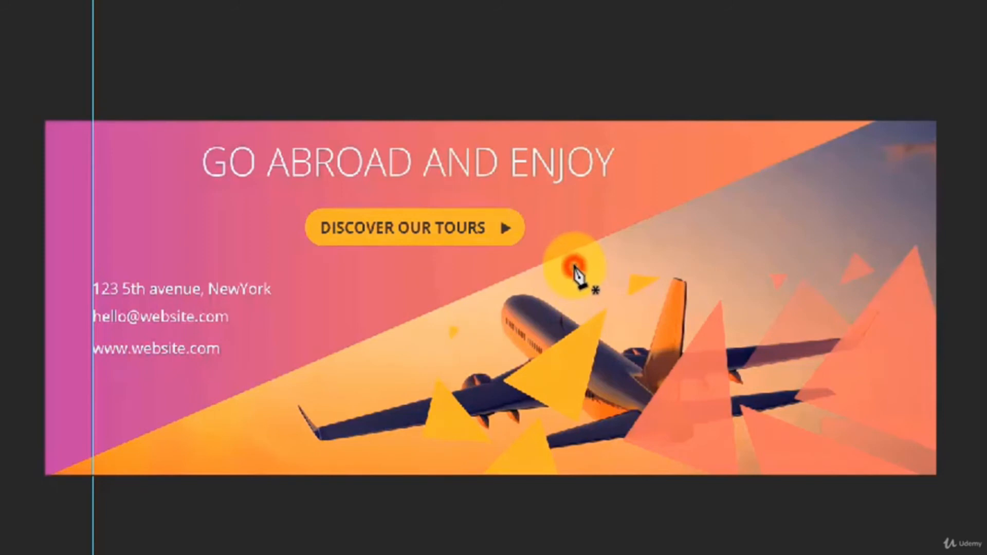
click(577, 277)
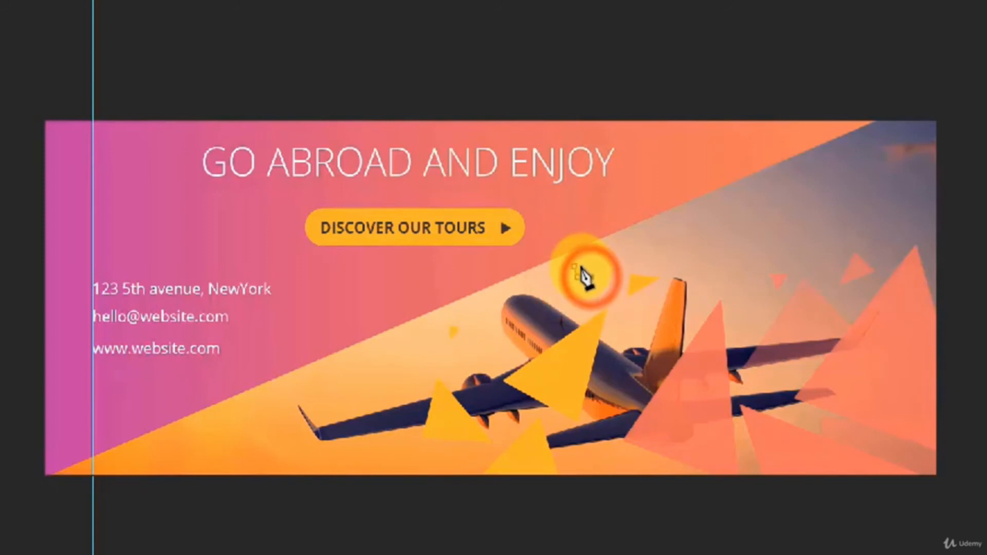
click(576, 265)
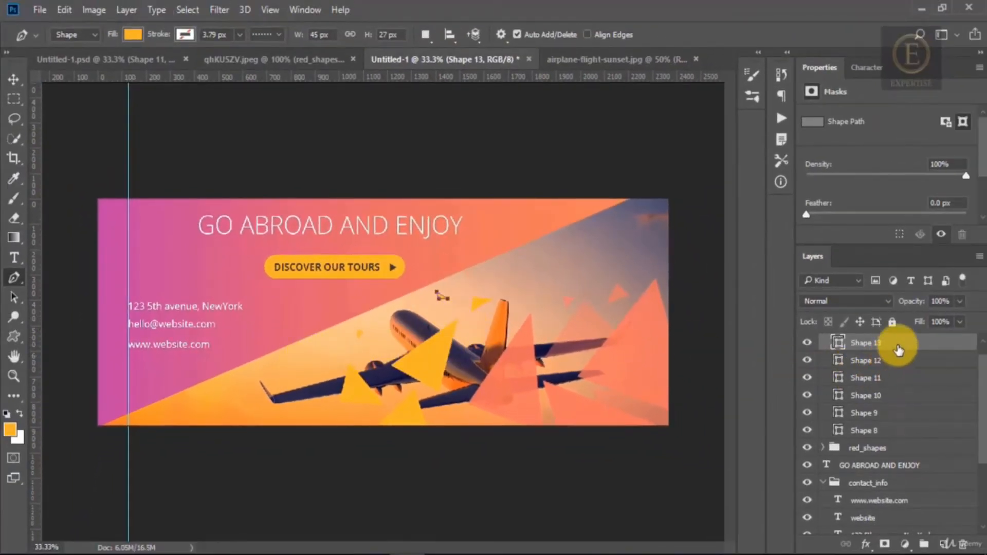
- Sample the orange from the triangles in the qhKU5ZV.jpeg reference and apply it (#e26a52) as the fill of Shape 13
click(282, 60)
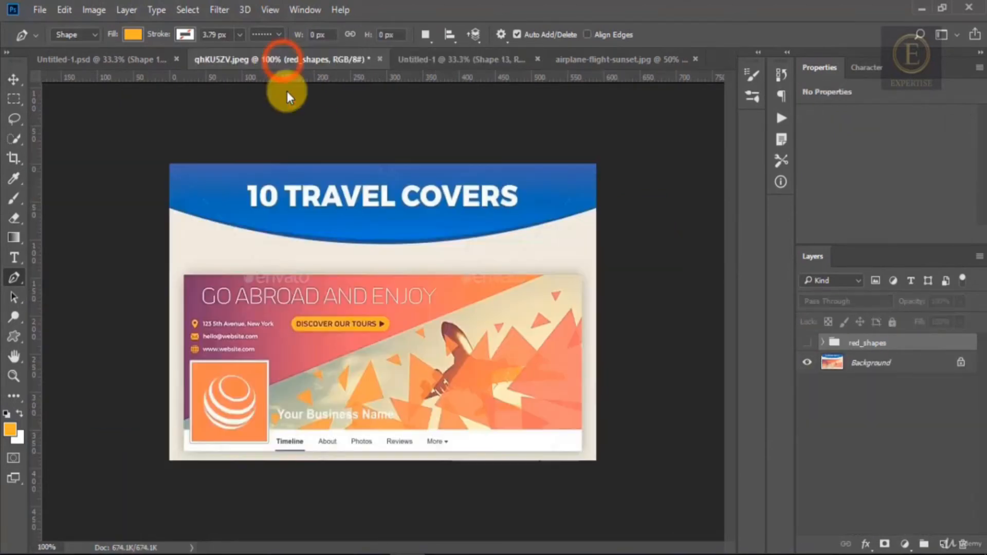
key(i)
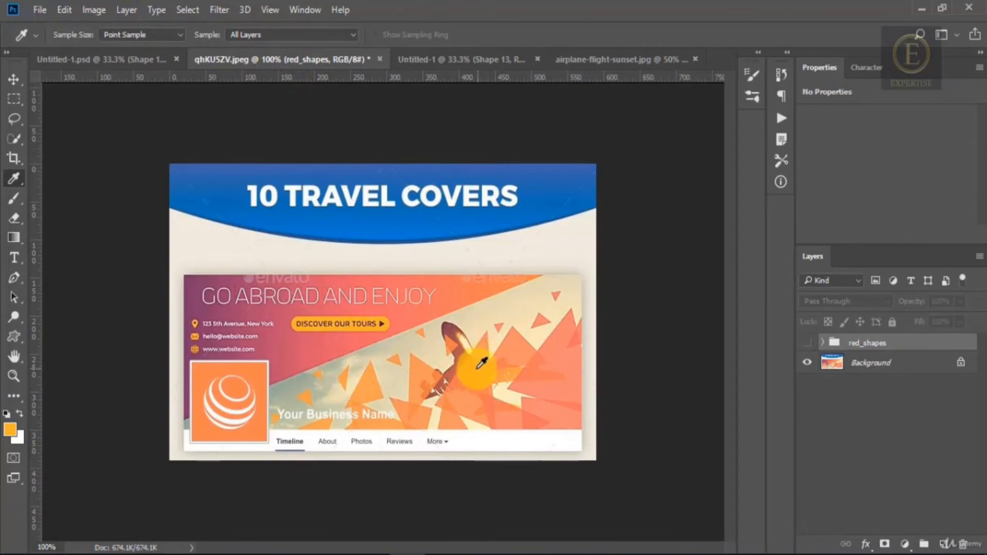
click(483, 62)
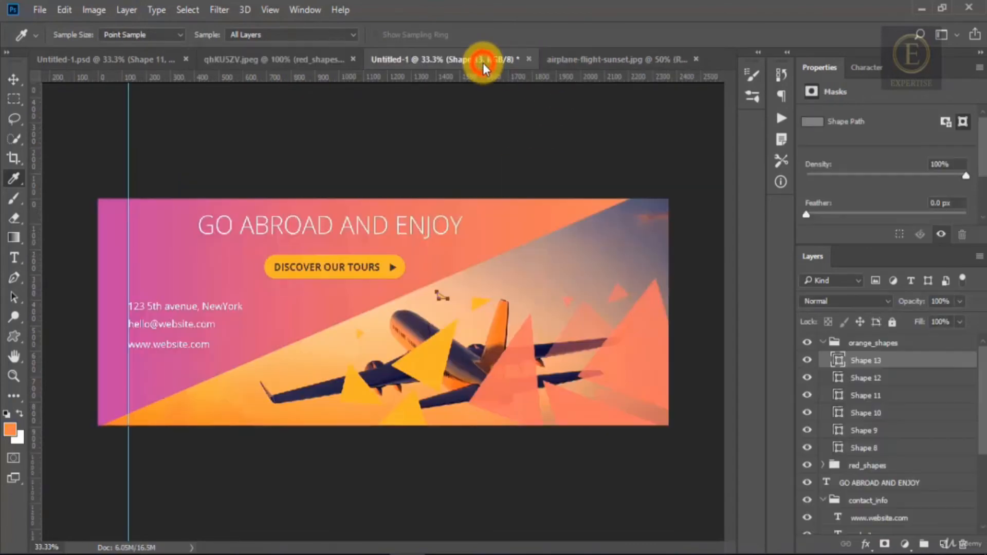
double_click(839, 361)
click(11, 429)
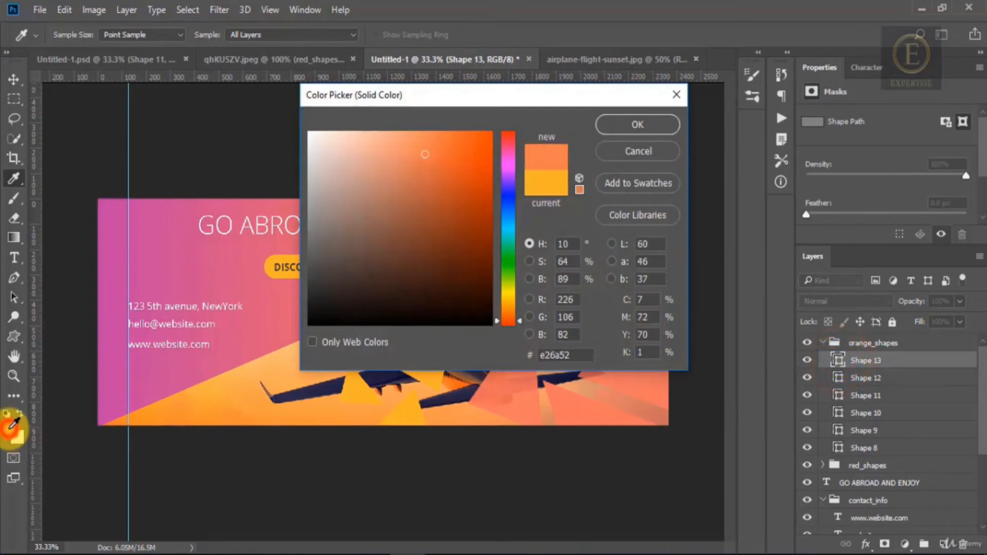
click(627, 123)
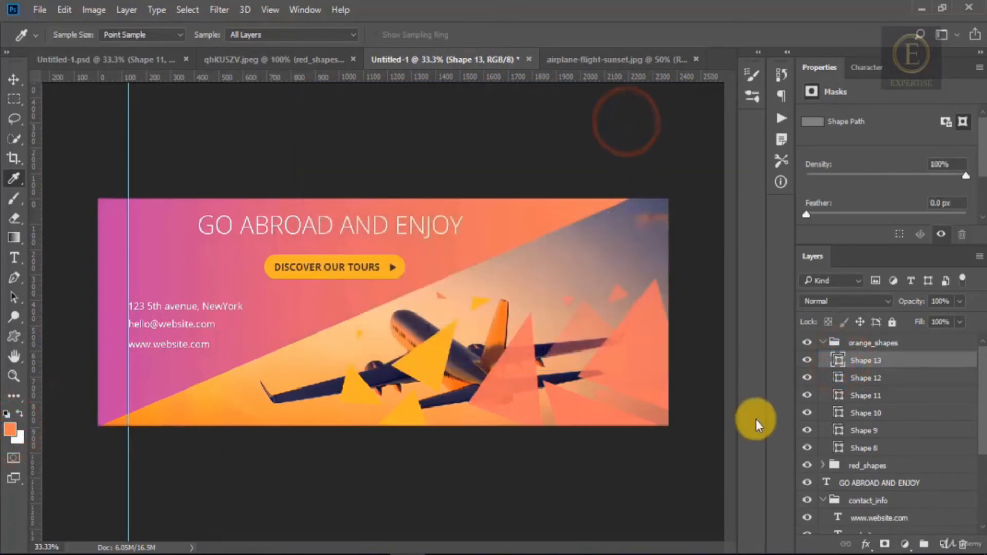
- Recolor Shape 12, Shape 11 and Shape 10 with the sampled foreground orange #e26a52
double_click(839, 379)
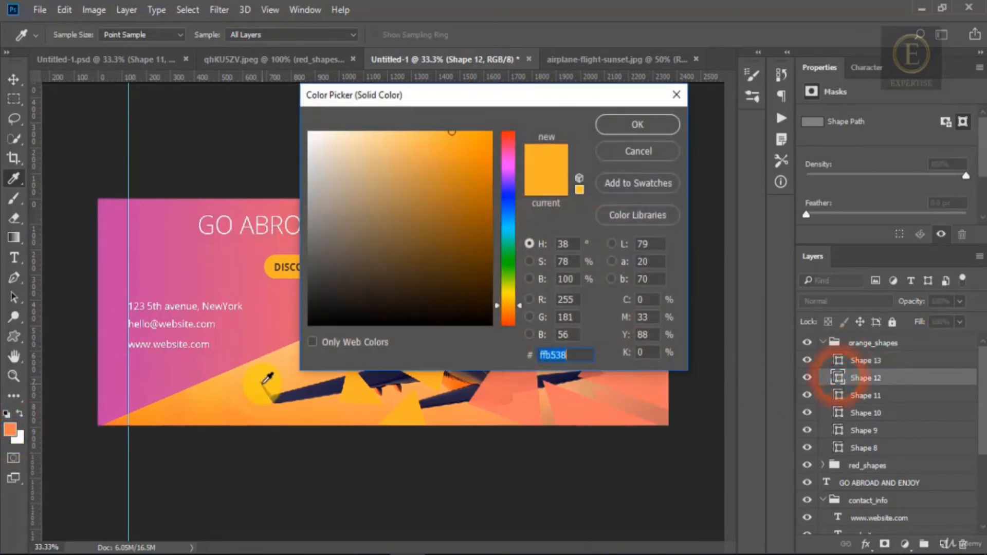
click(10, 431)
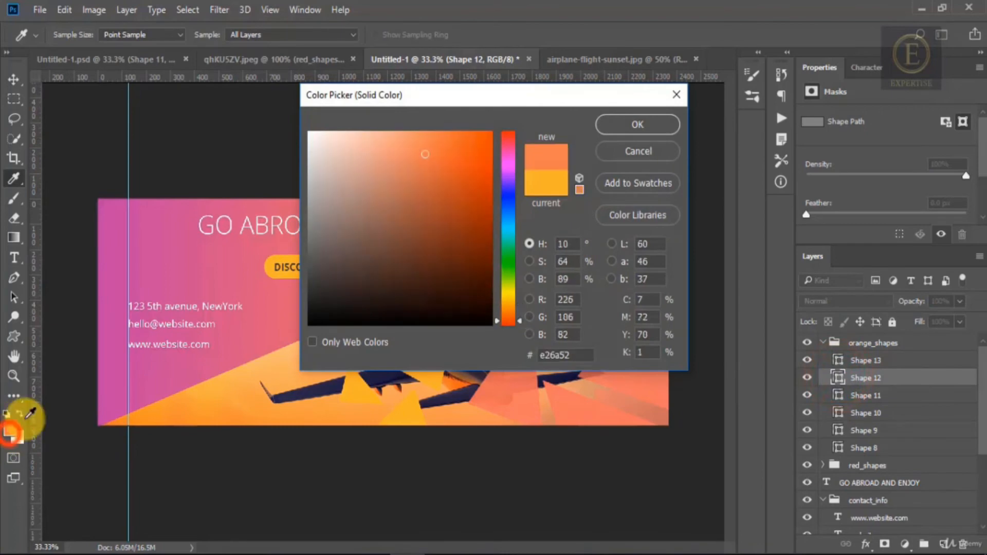
click(613, 126)
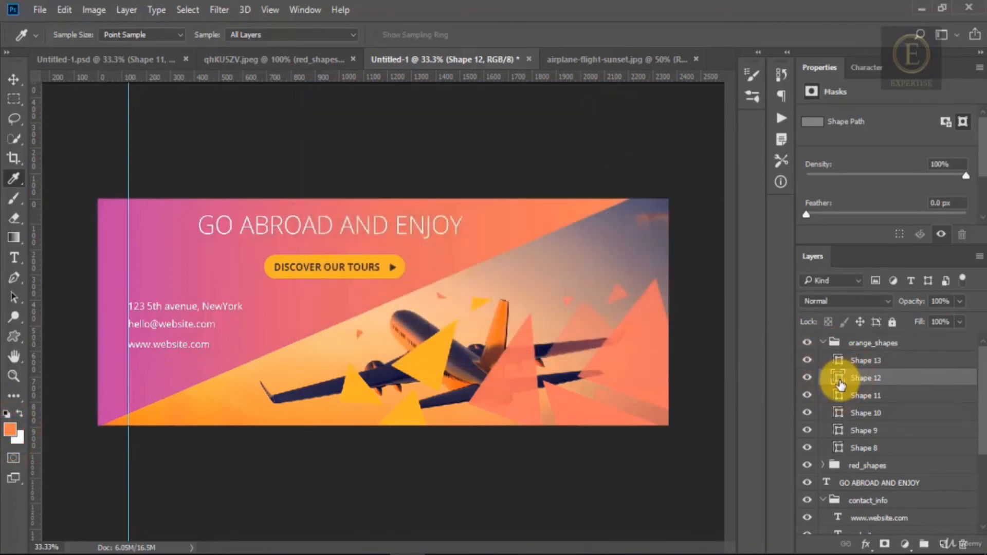
double_click(839, 396)
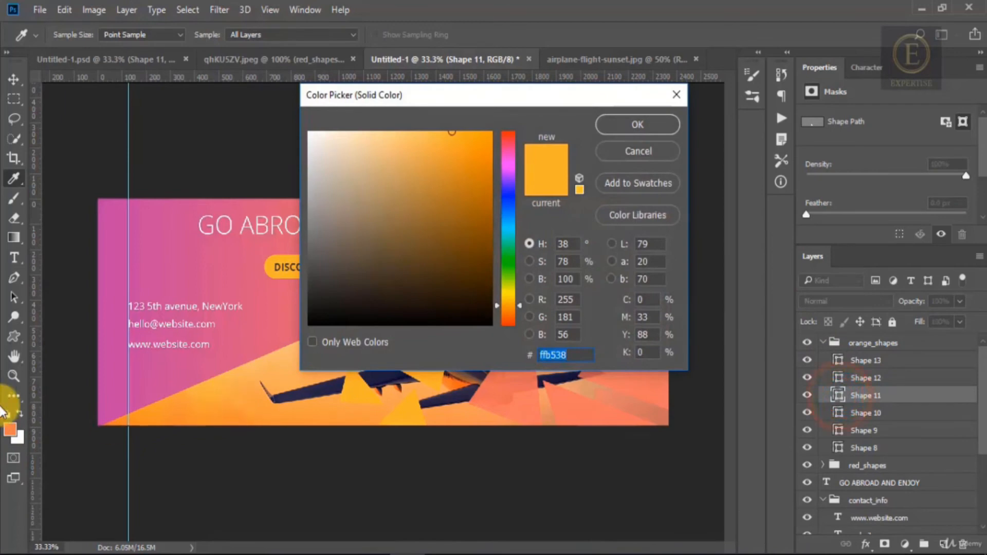
click(12, 425)
click(650, 122)
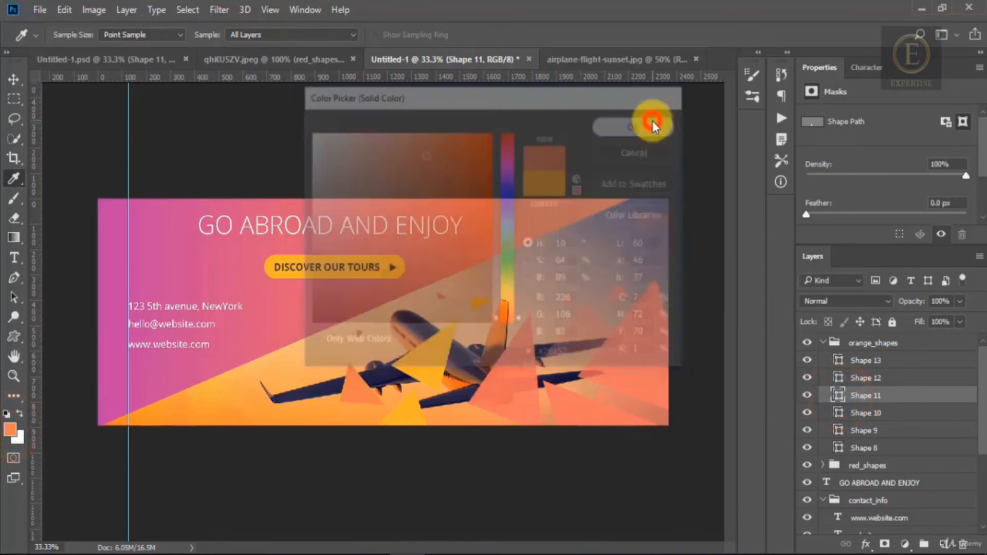
double_click(838, 412)
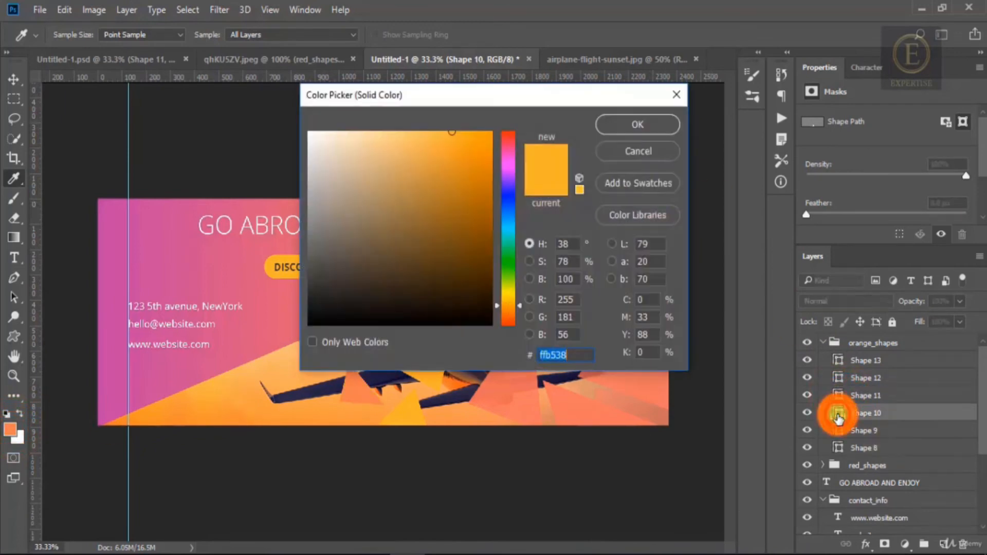
click(13, 425)
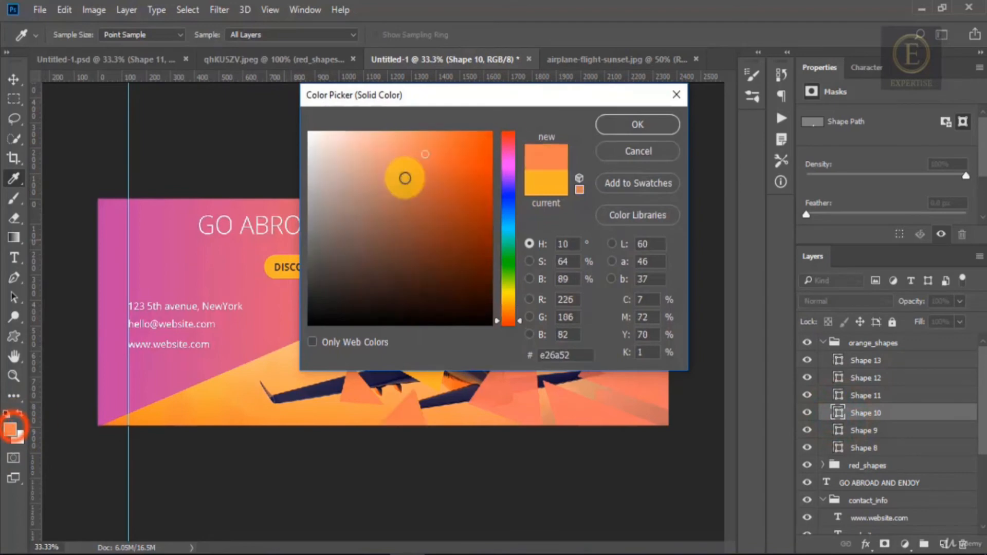
click(645, 119)
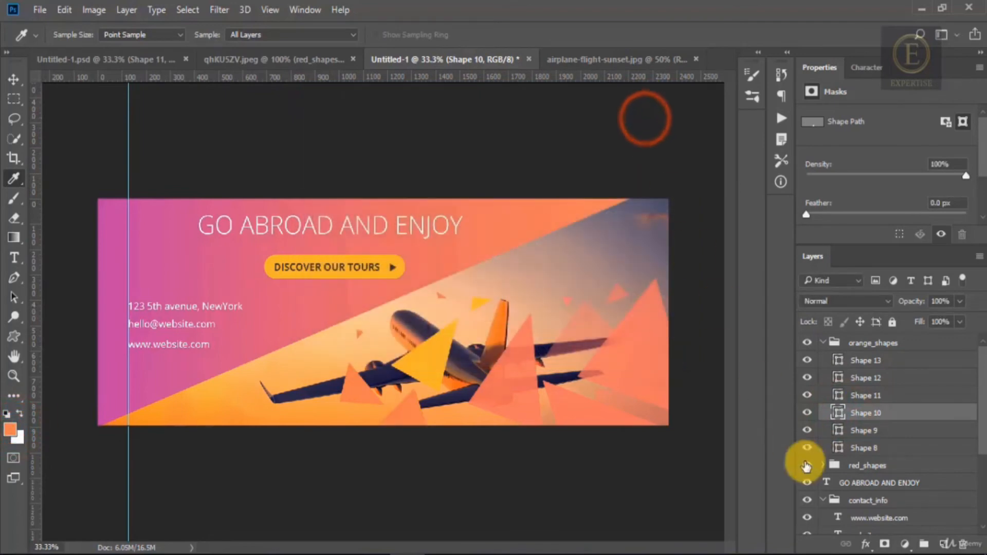
- Recolor Shape 9 and Shape 8 with the foreground orange #e26a52
double_click(839, 431)
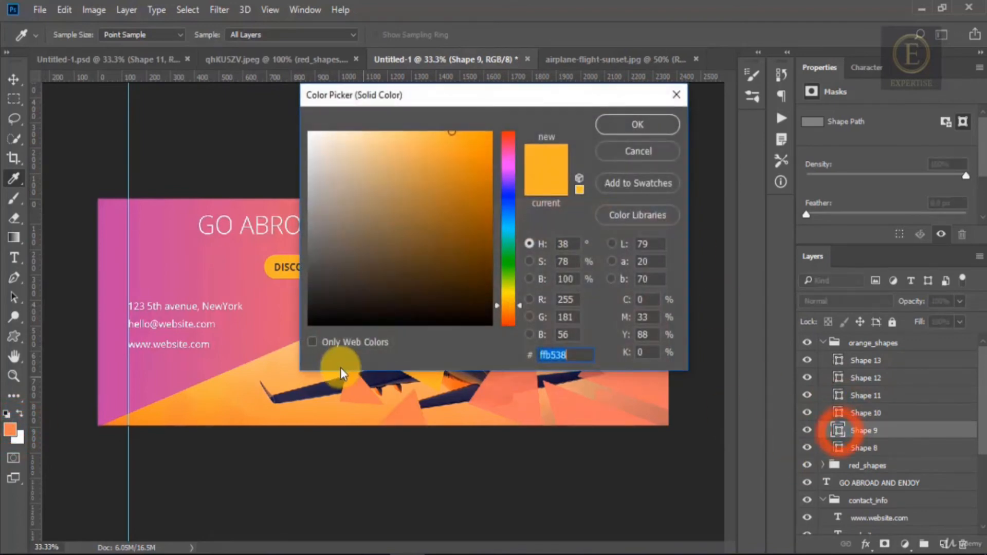
click(13, 427)
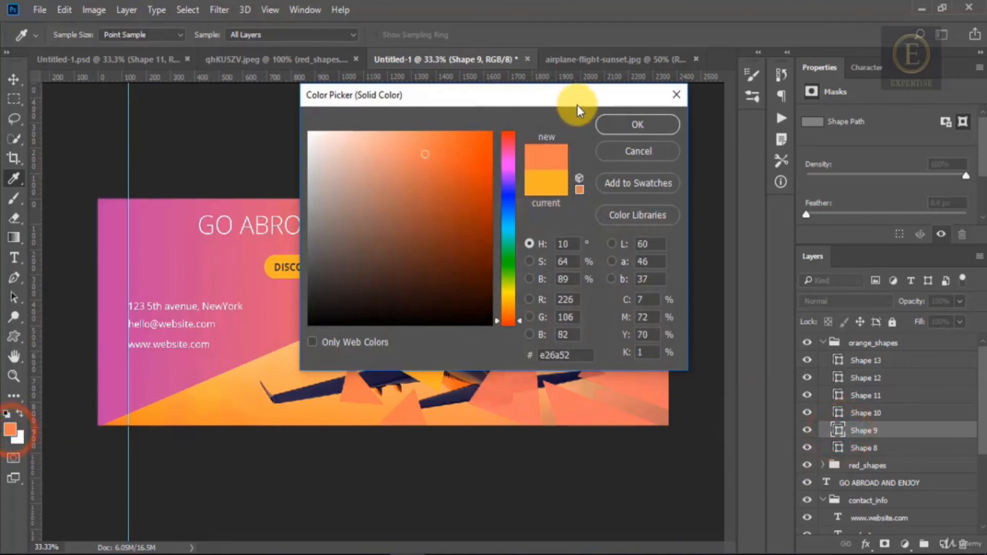
click(658, 122)
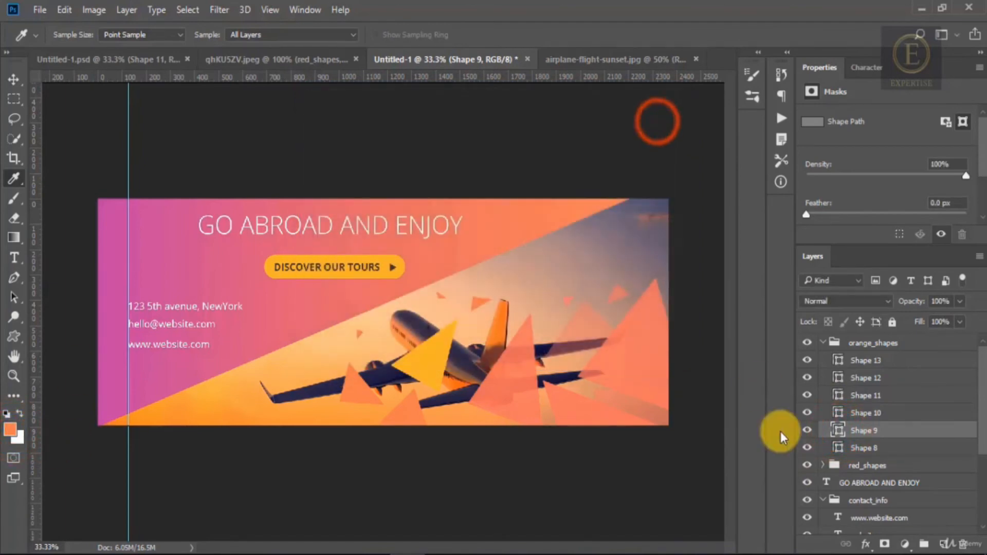
double_click(839, 448)
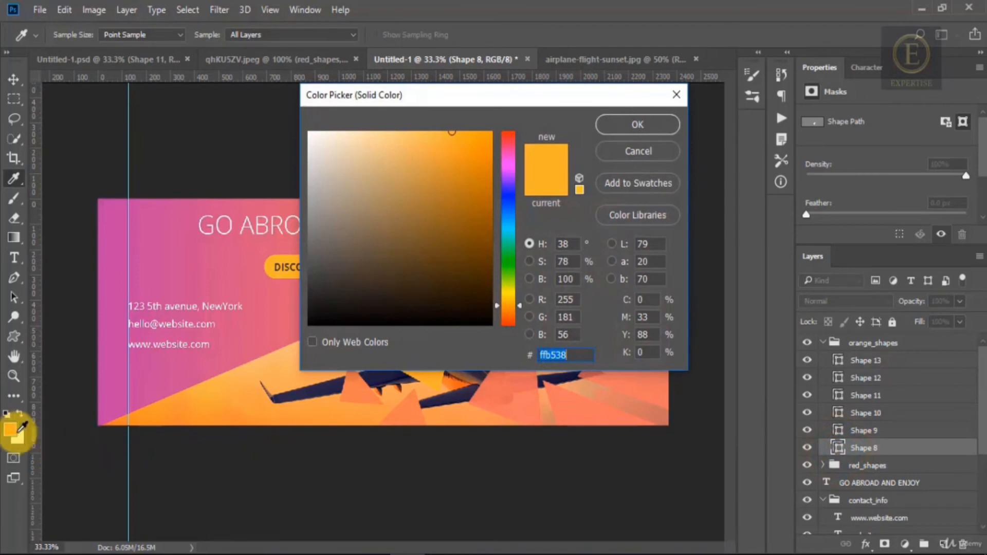
click(16, 431)
click(631, 126)
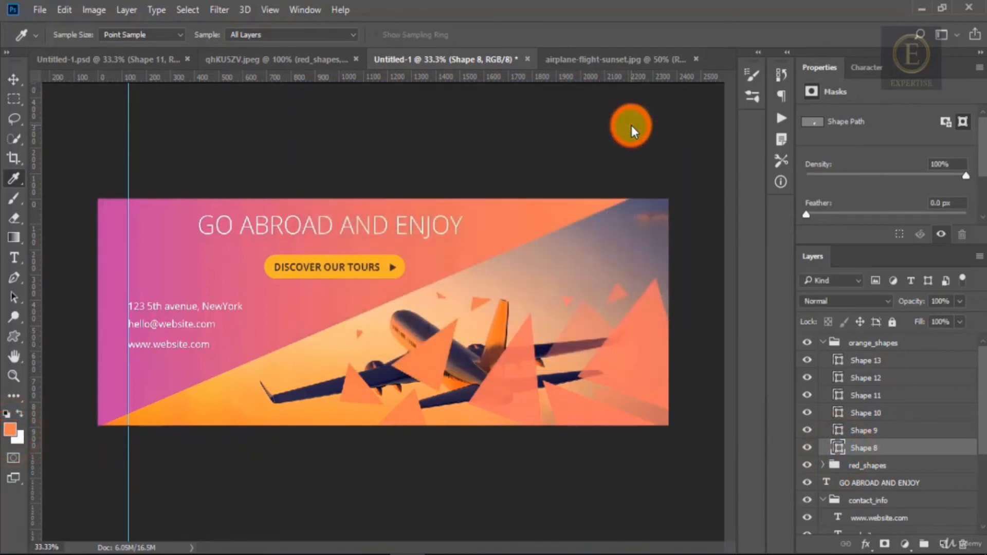
- Set Shape 8's layer opacity to 70% and adjust the opacity of Shape 9
click(945, 301)
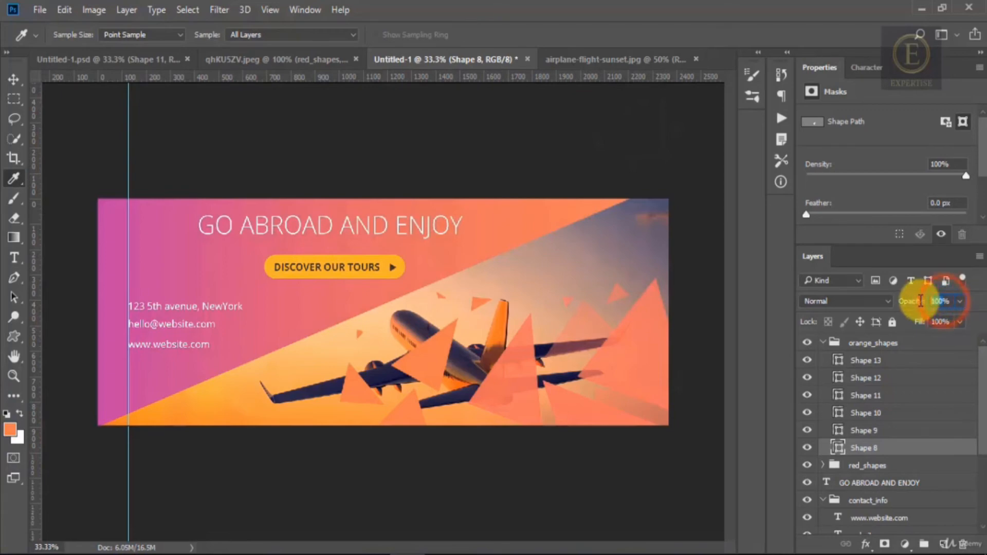
text(70)
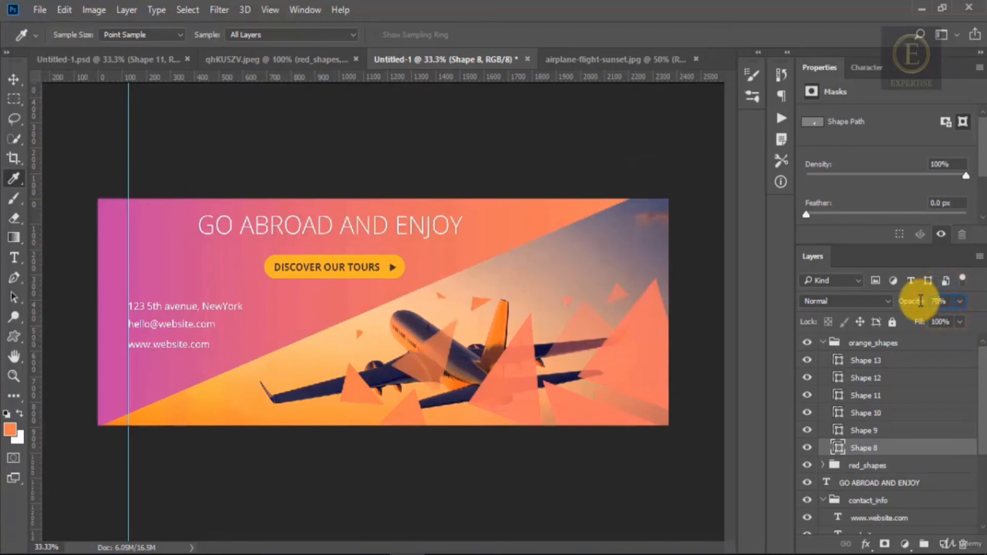
click(873, 431)
click(942, 302)
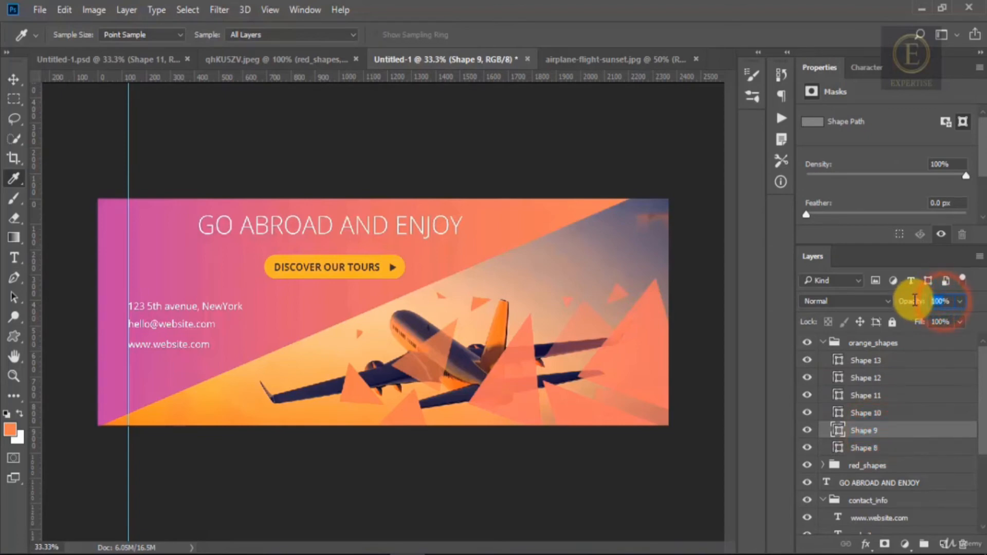
- Set the layer opacity of Shape 10 to 50% and of Shape 11 to 90%
click(890, 413)
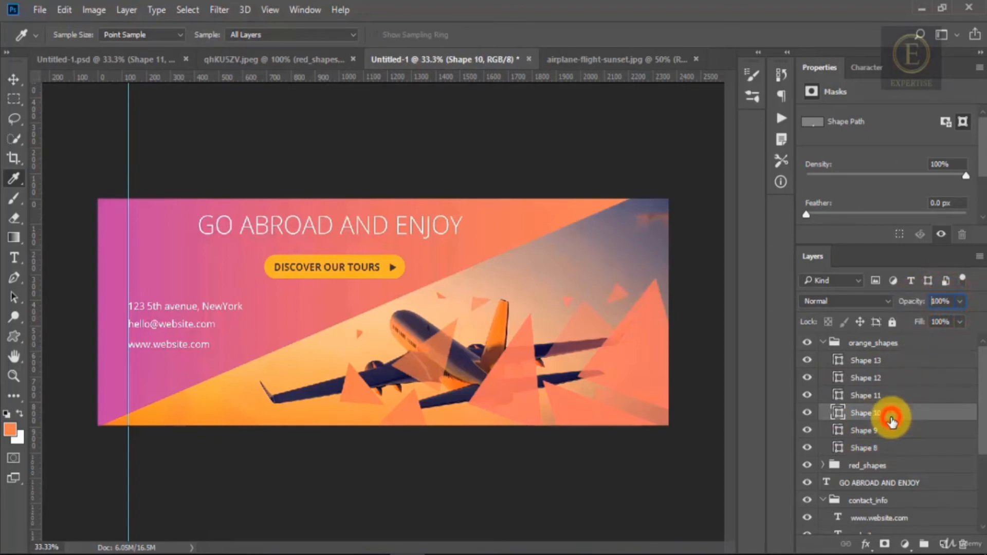
drag(944, 298, 926, 297)
text(5)
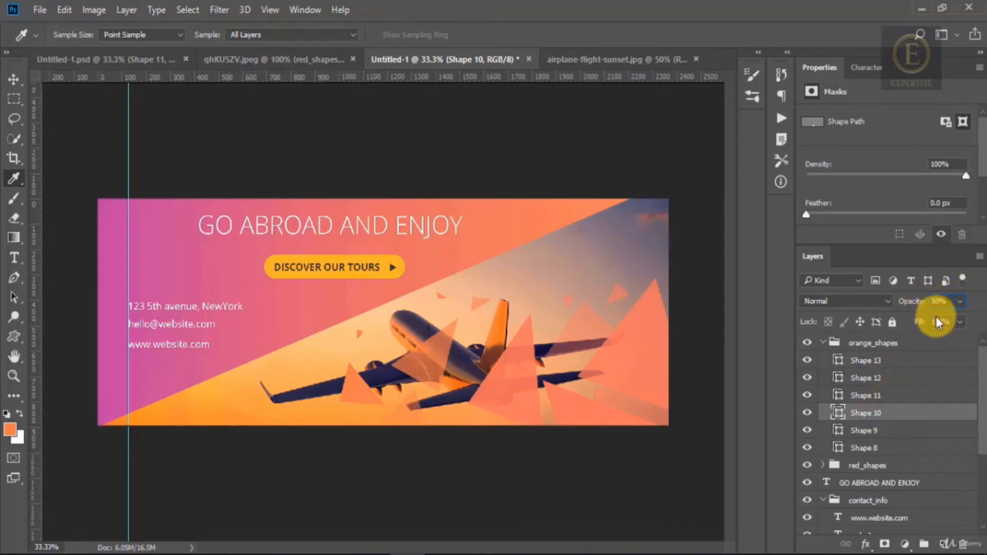
click(874, 395)
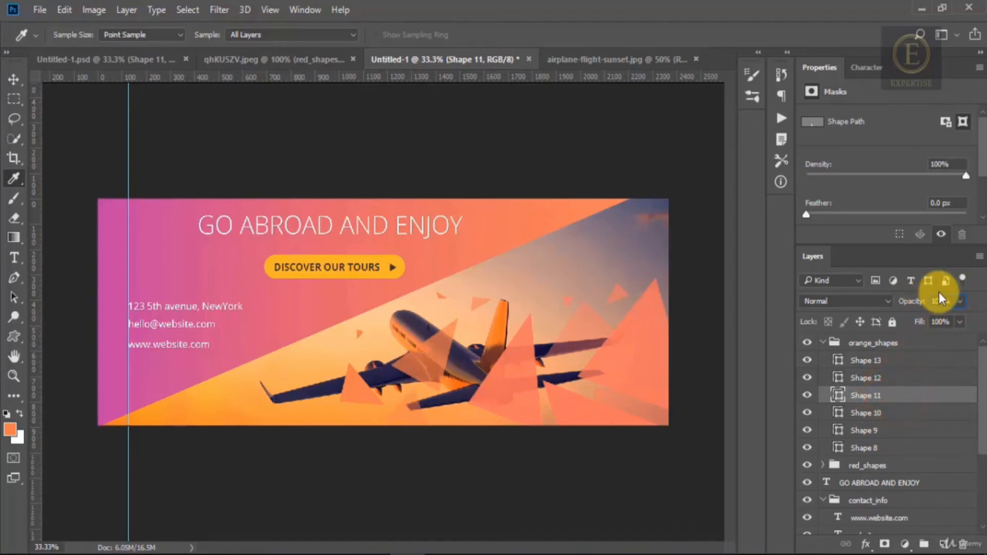
drag(945, 305, 927, 303)
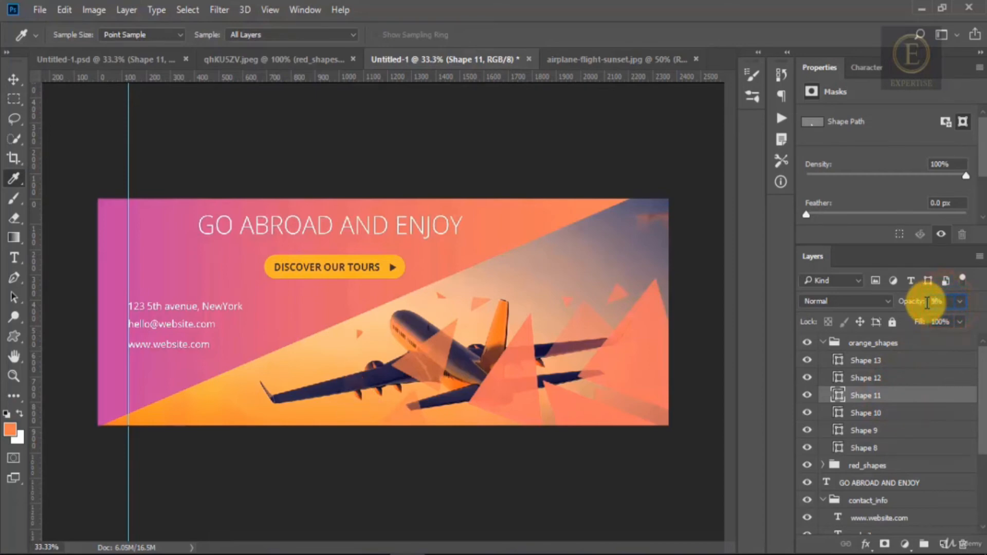
- Adjust Shape 12's layer opacity and set Shape 13's to 80%, finishing with the orange_shapes group selected
click(905, 378)
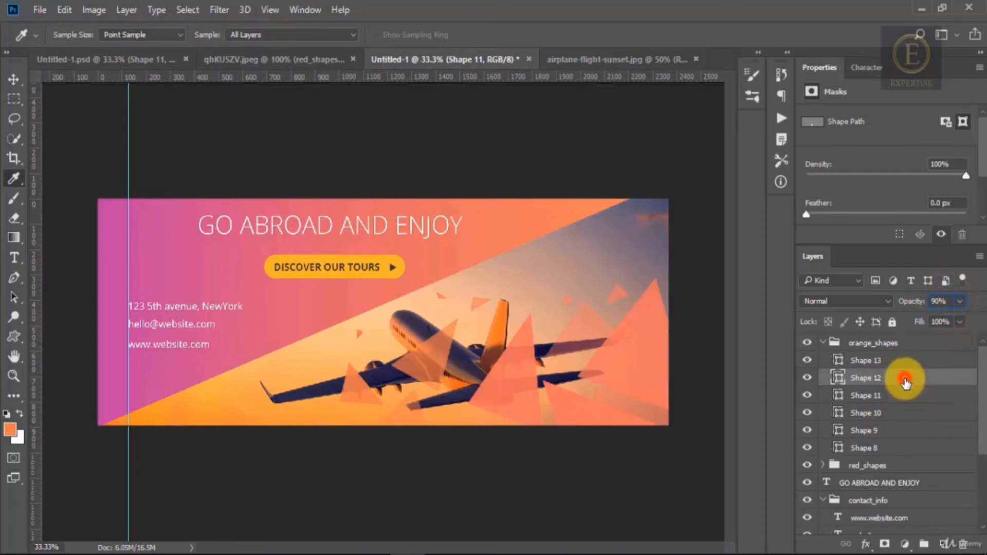
drag(943, 301, 912, 302)
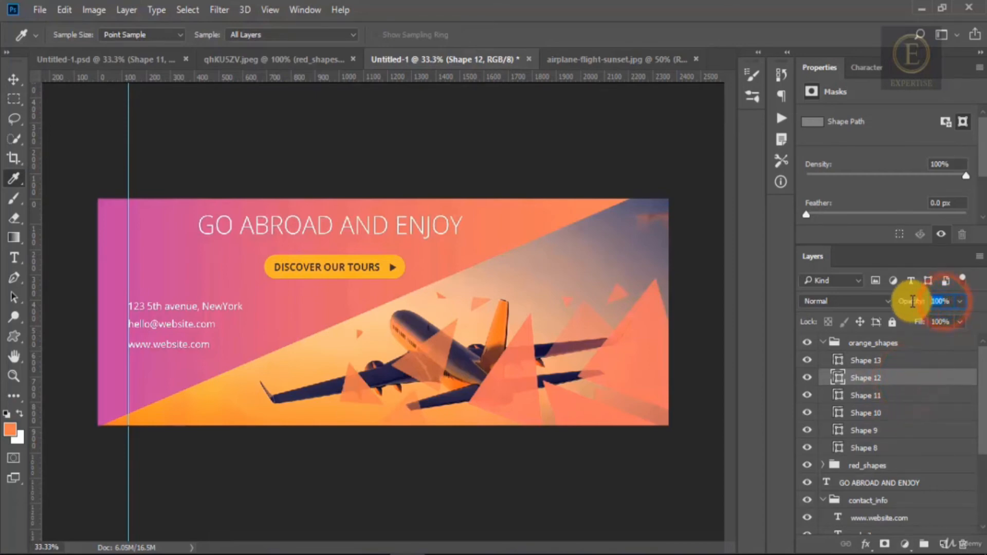
click(867, 362)
drag(945, 301, 922, 300)
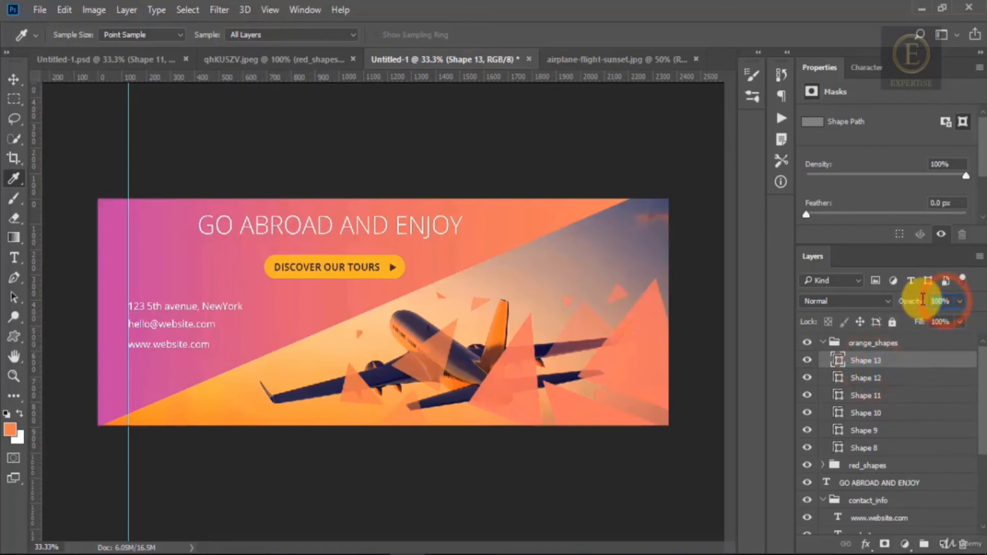
click(907, 344)
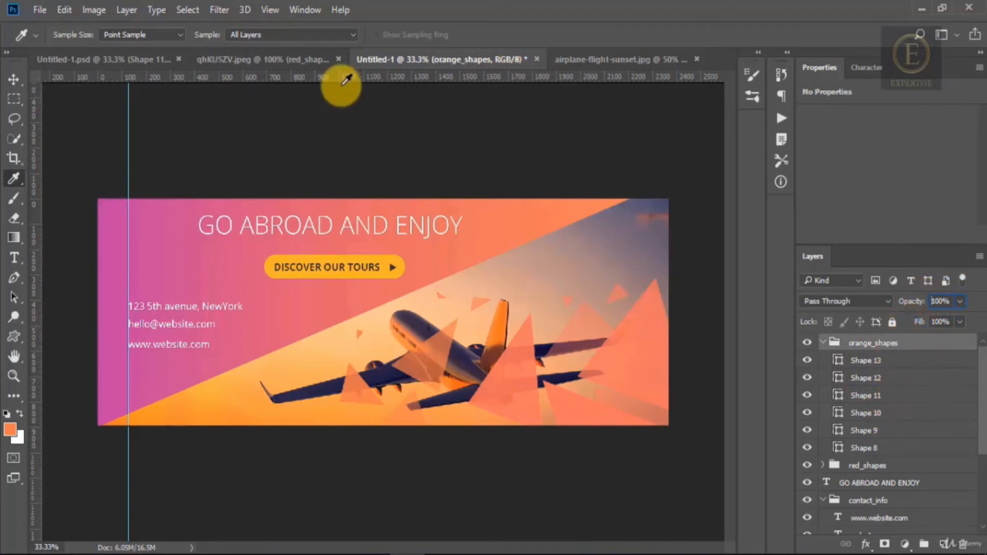
- Compare the banner with the qhKU5ZV.jpeg reference and add an empty layer above Shape 13 in the orange_shapes group
click(286, 66)
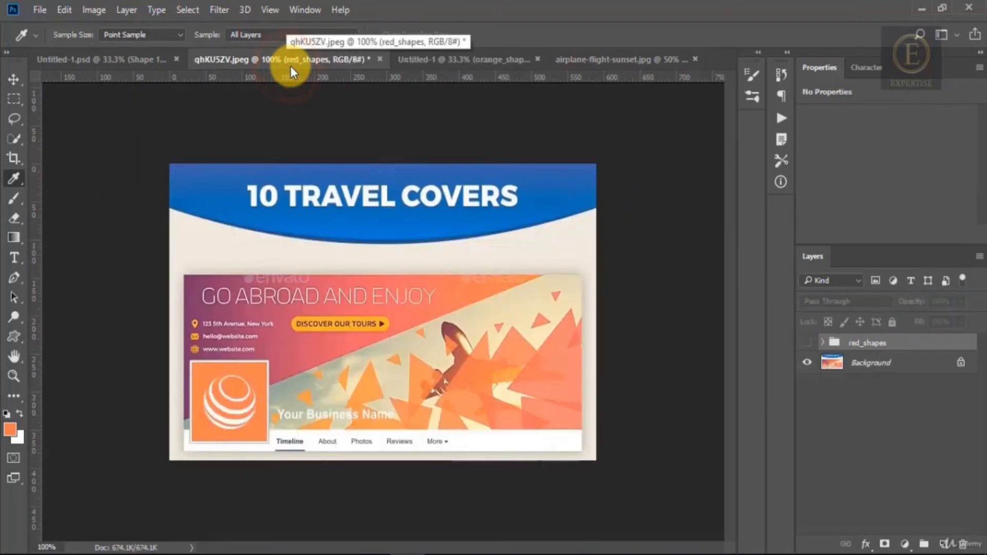
click(480, 62)
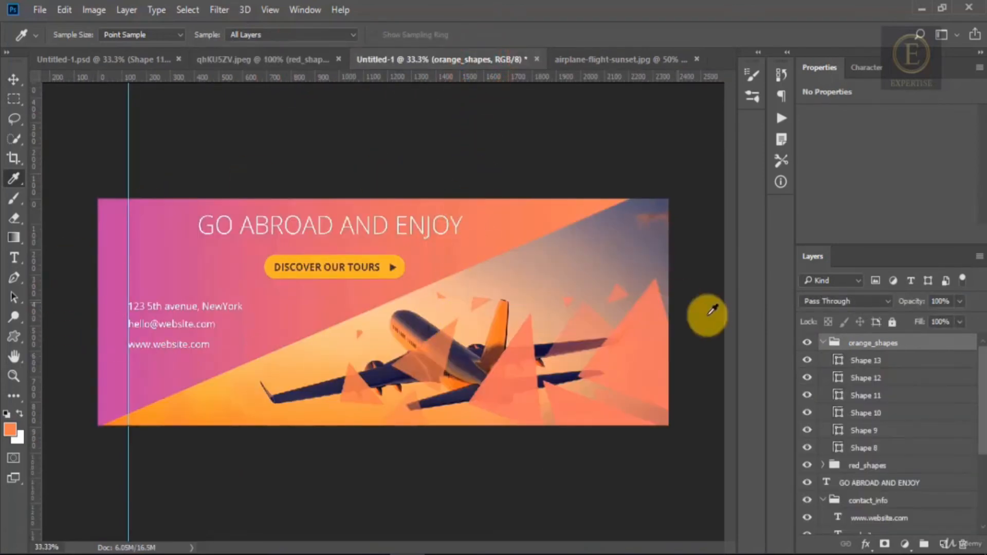
click(276, 59)
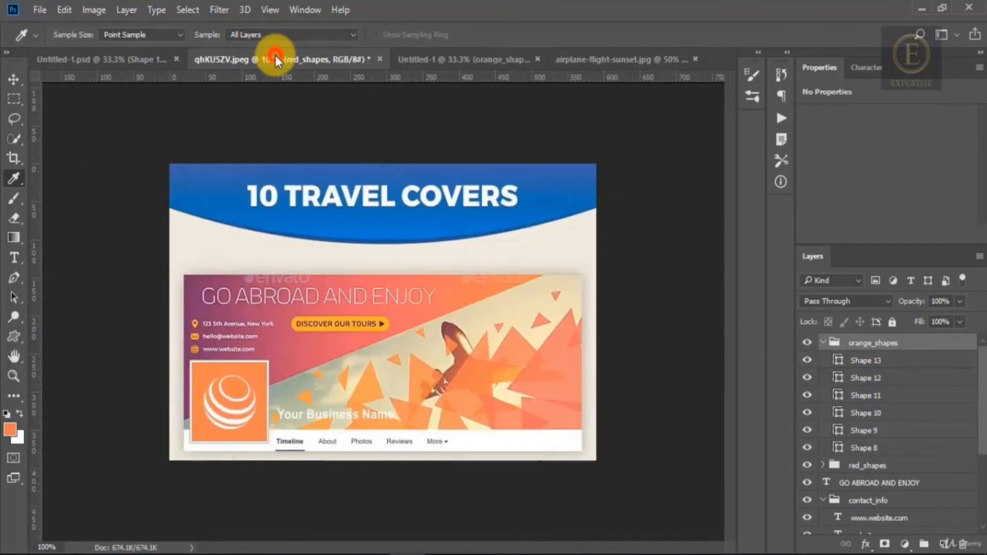
click(443, 62)
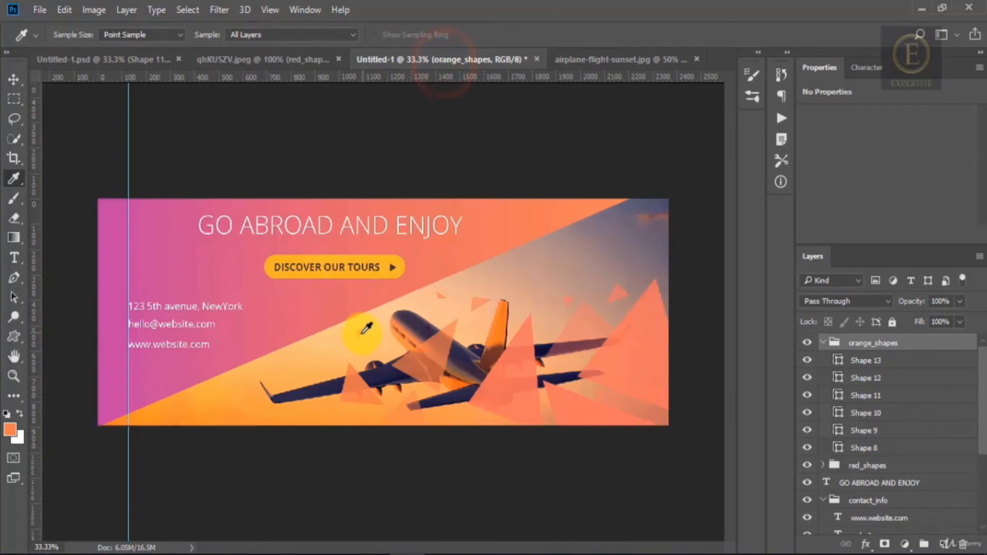
click(886, 361)
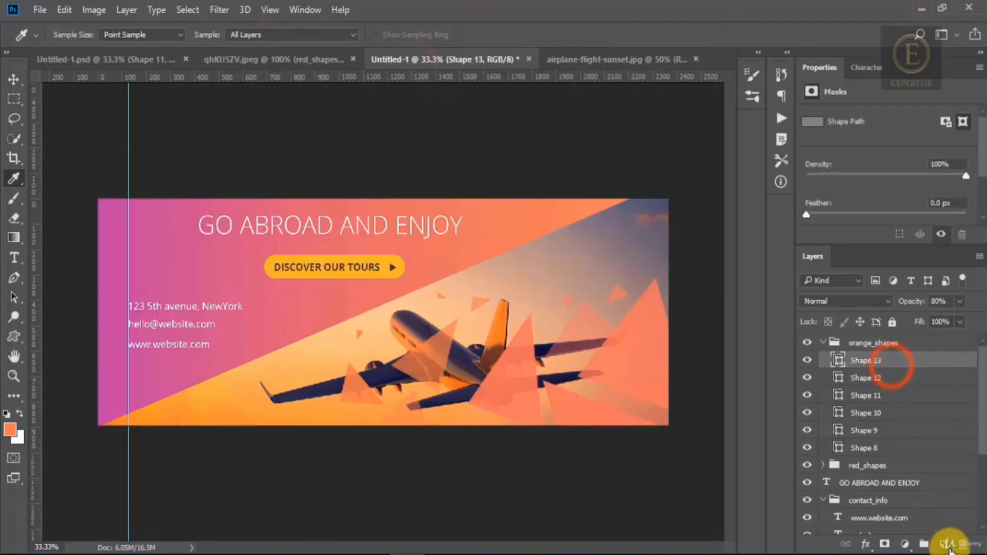
click(947, 543)
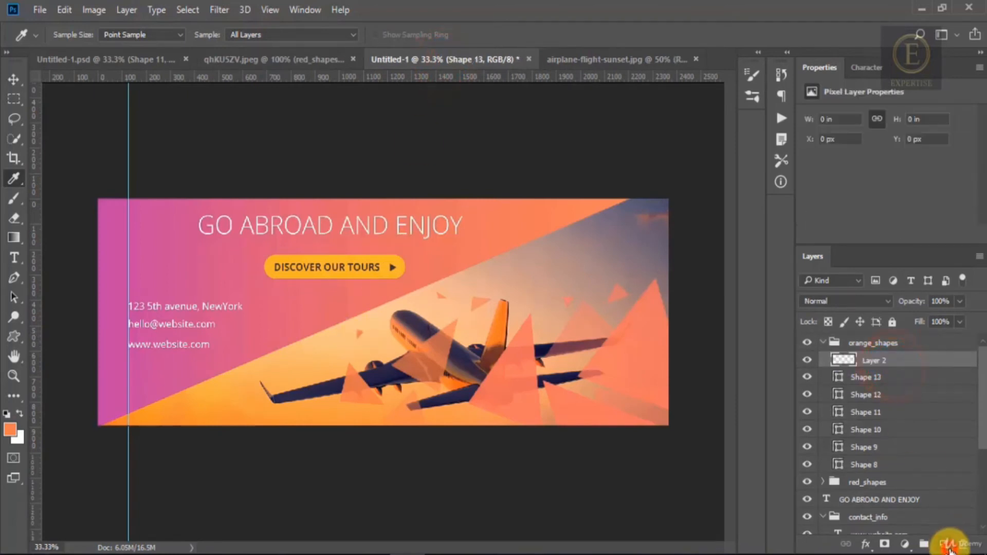
- Draw an orange triangle about 117 by 141 px with the Pen tool, just above the airplane's left wing
click(15, 280)
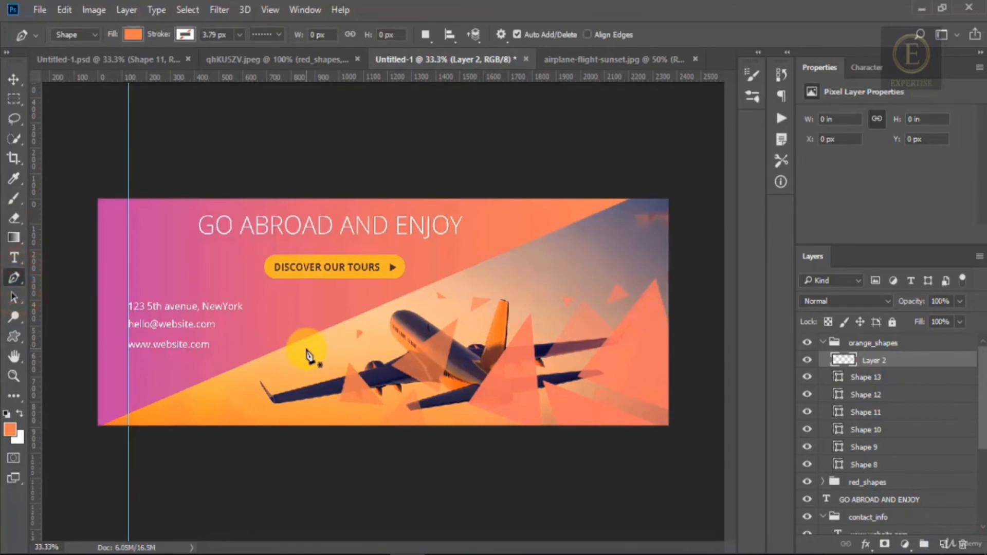
click(306, 348)
click(304, 383)
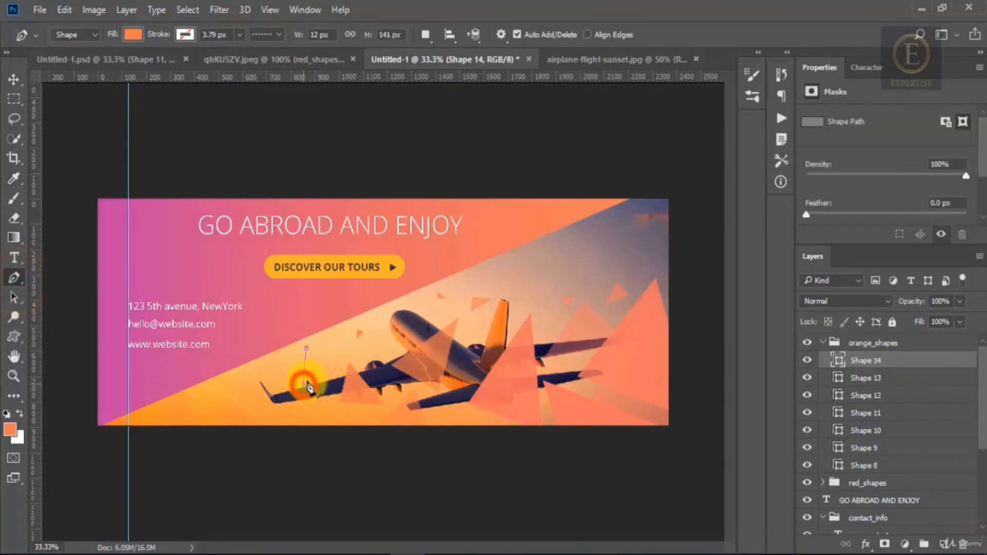
click(332, 365)
click(306, 350)
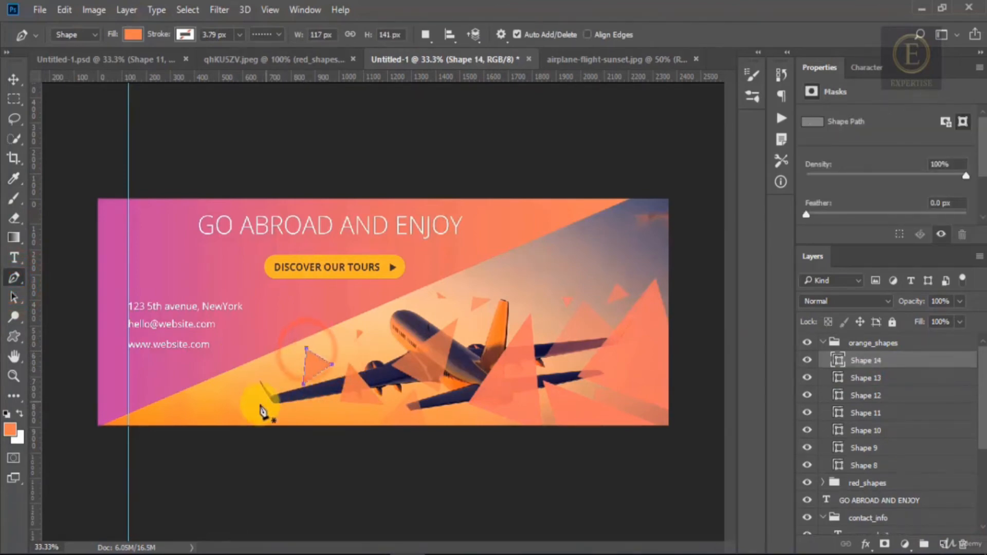
- Draw an orange triangle about 117 by 99 px in the banner's lower-left area, beyond the airplane's left wing tip
click(224, 389)
click(217, 412)
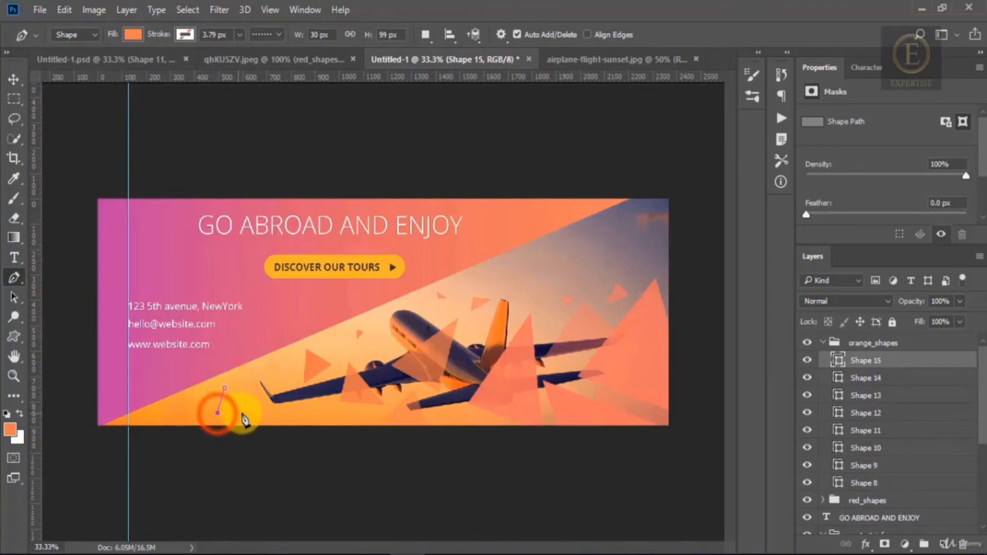
click(247, 412)
click(224, 389)
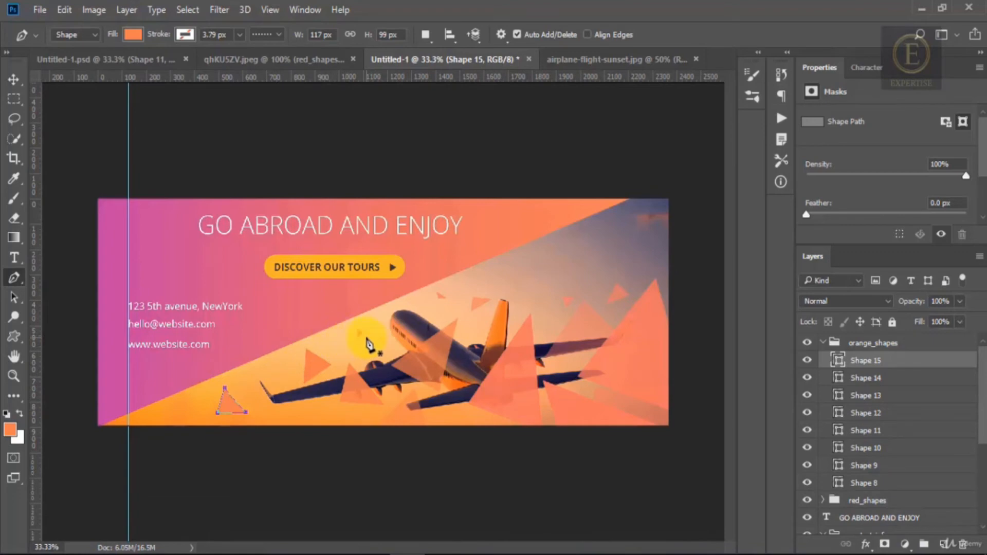
- Draw a flat orange triangle about 210 by 84 px below the airplane's left wing tip, near the banner's lower edge
click(282, 418)
click(297, 398)
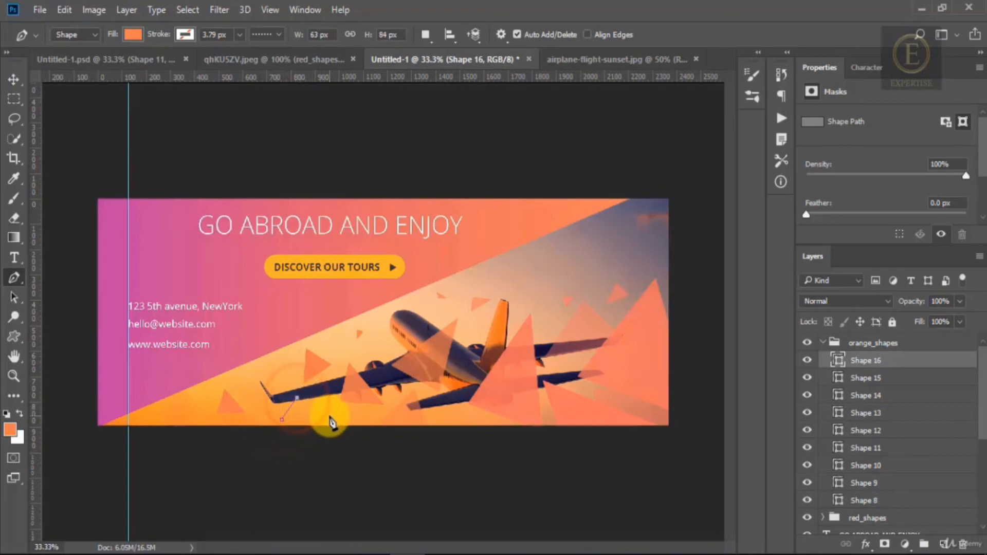
click(332, 419)
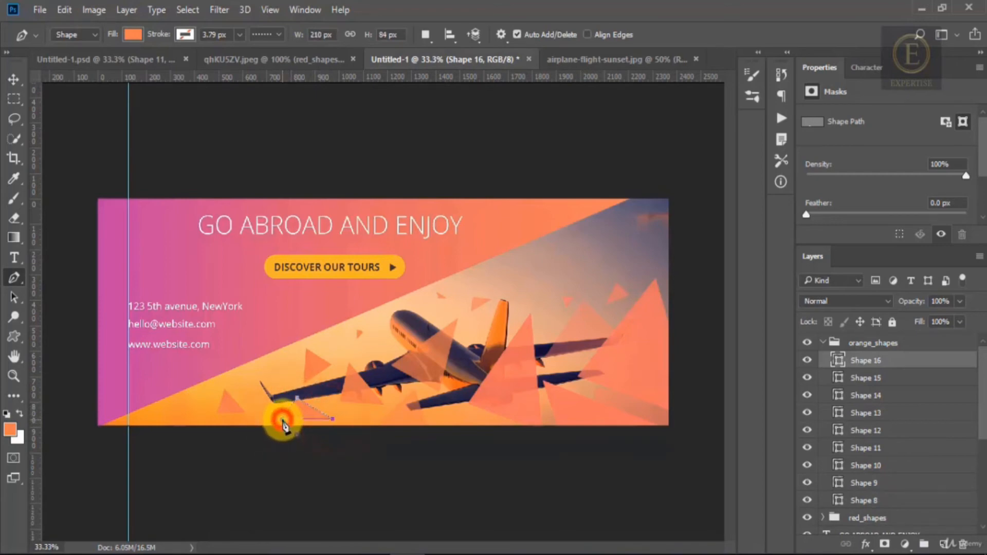
click(282, 420)
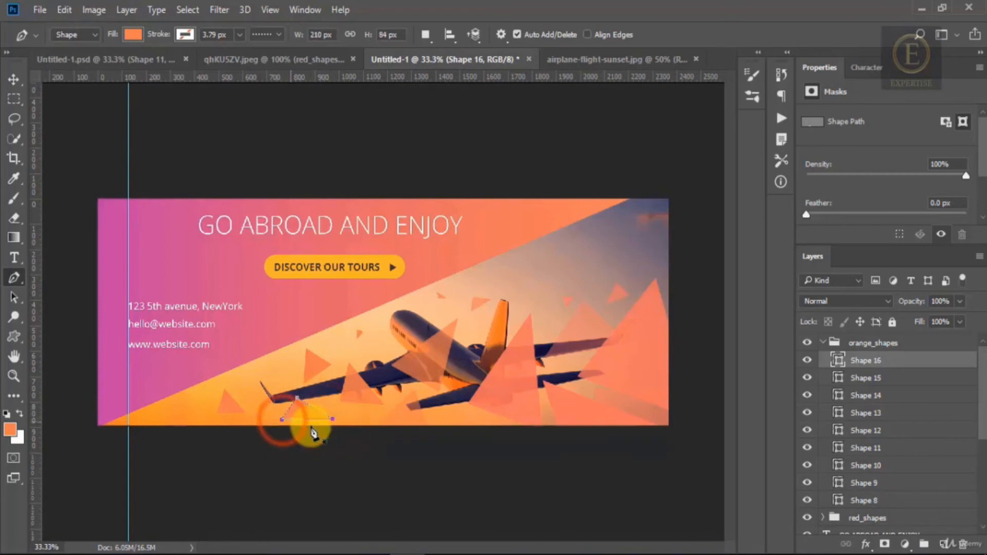
- Recolor Shape 16, Shape 15 and Shape 14 with the yellow ffb538 sampled from the DISCOVER OUR TOURS button
double_click(840, 361)
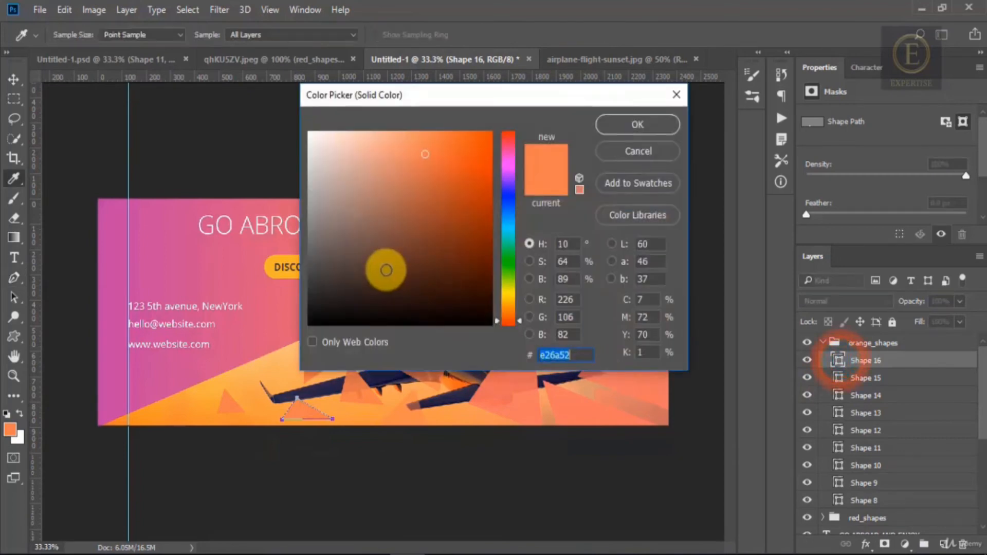
click(280, 271)
click(637, 125)
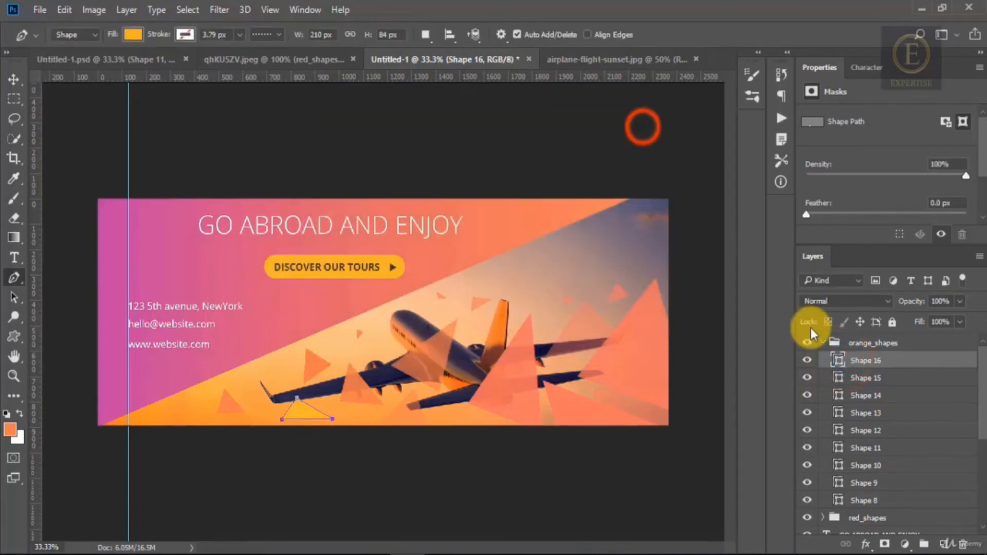
double_click(838, 379)
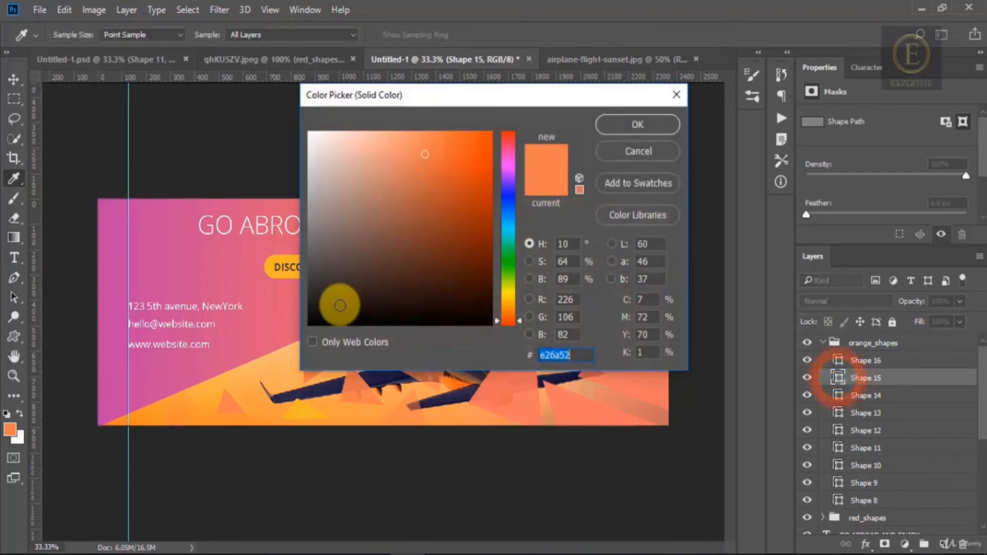
click(273, 267)
click(647, 125)
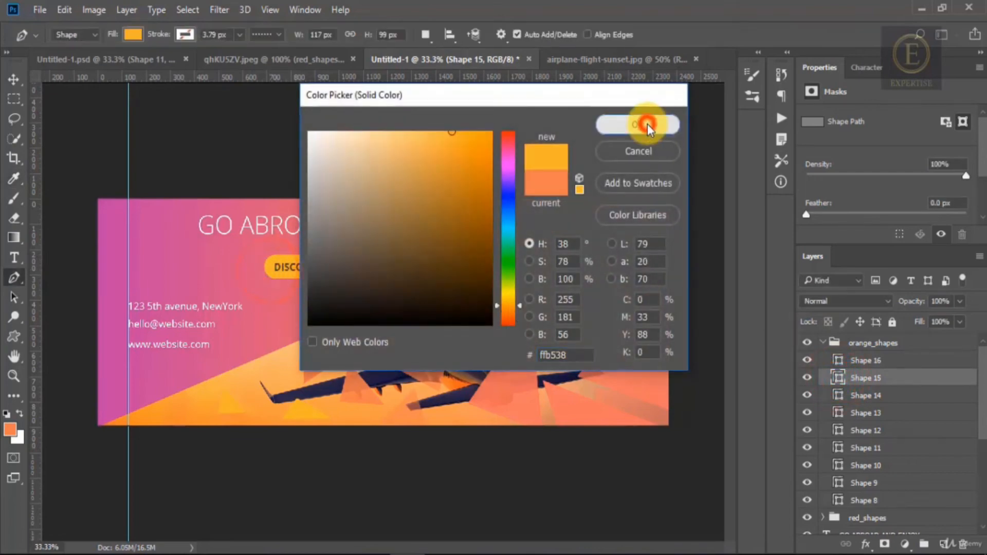
double_click(838, 396)
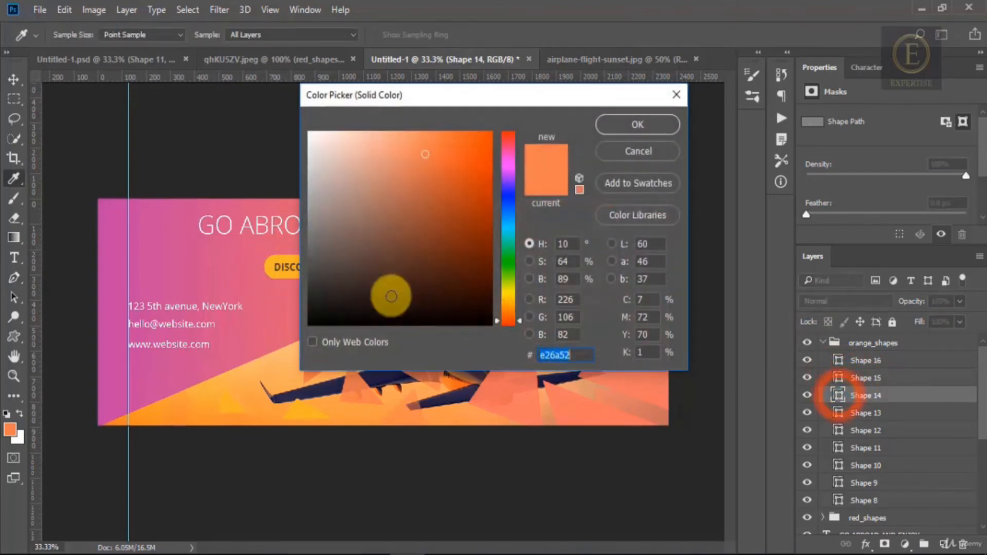
click(273, 268)
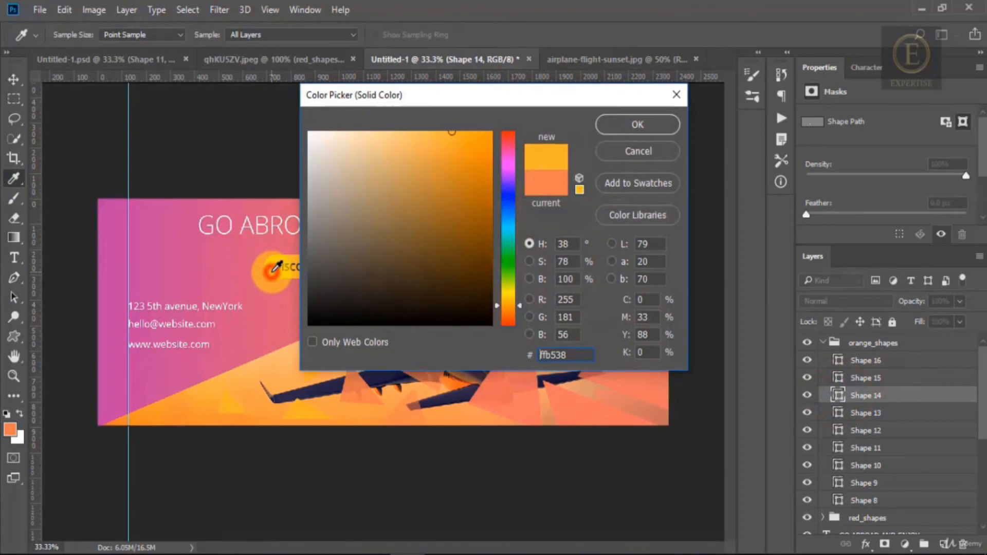
click(655, 124)
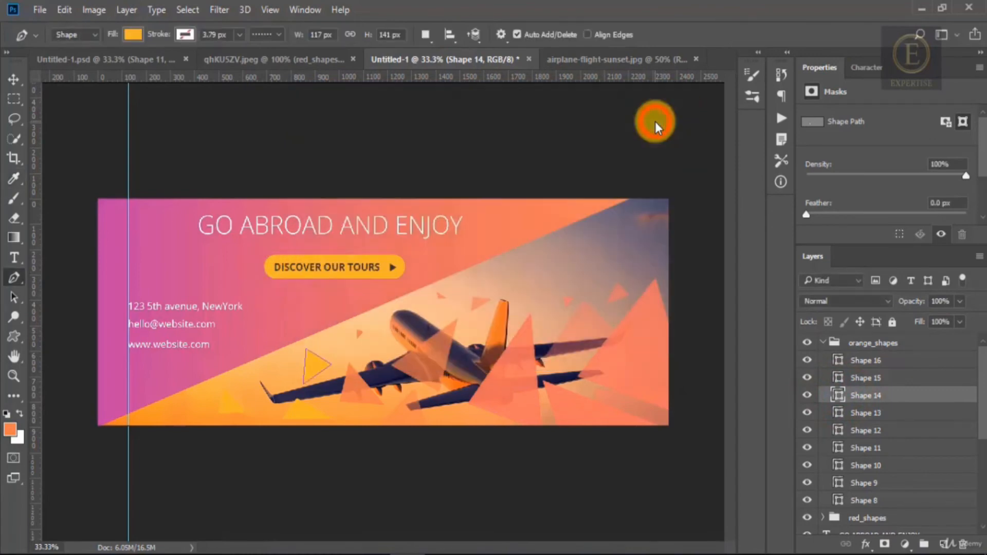
- Set the layer opacity to 80% for Shape 14, 50% for Shape 15 and 70% for Shape 16
click(941, 301)
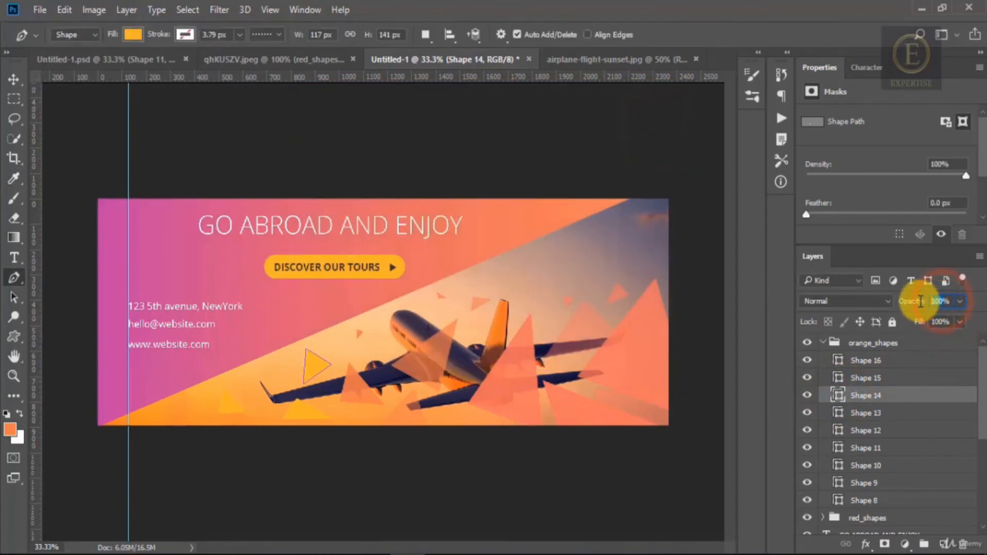
text(80)
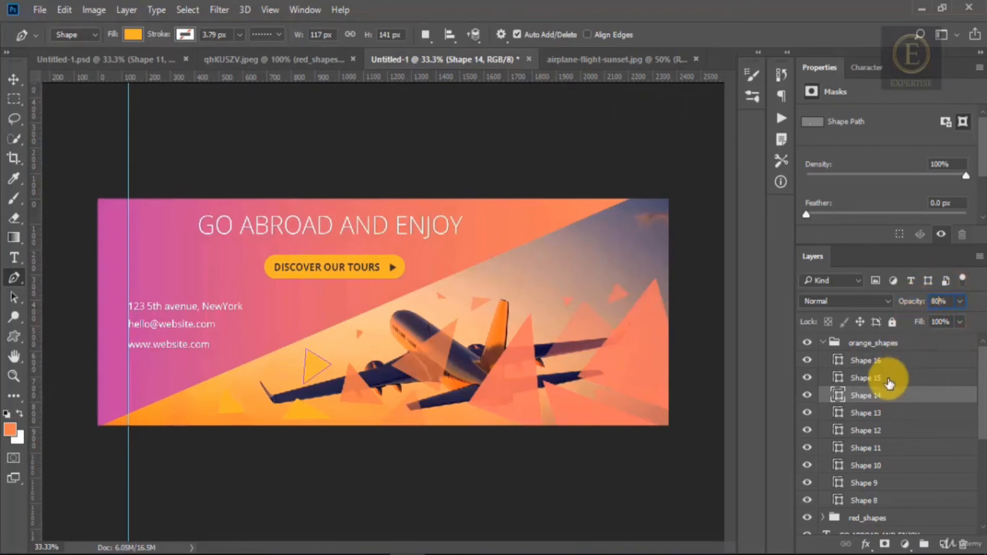
click(863, 378)
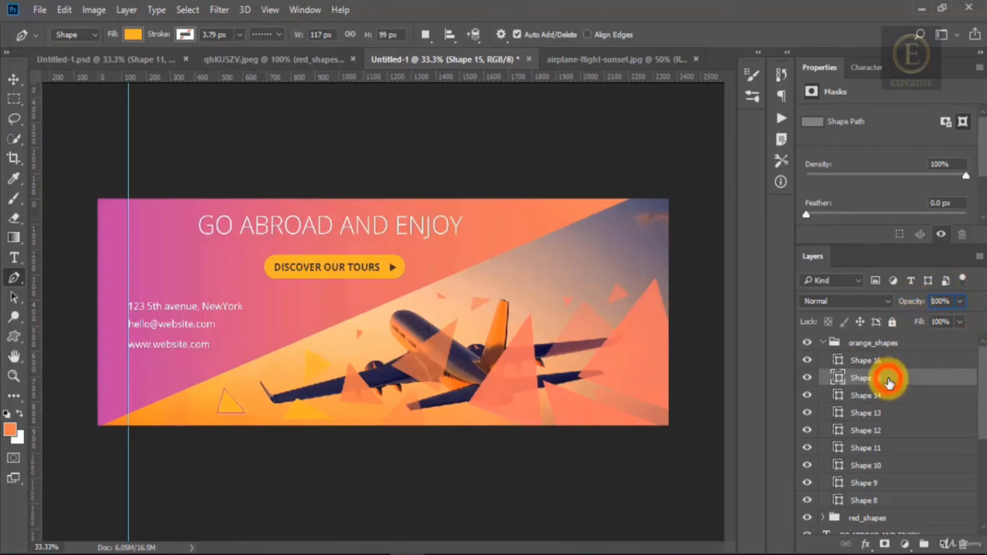
click(942, 301)
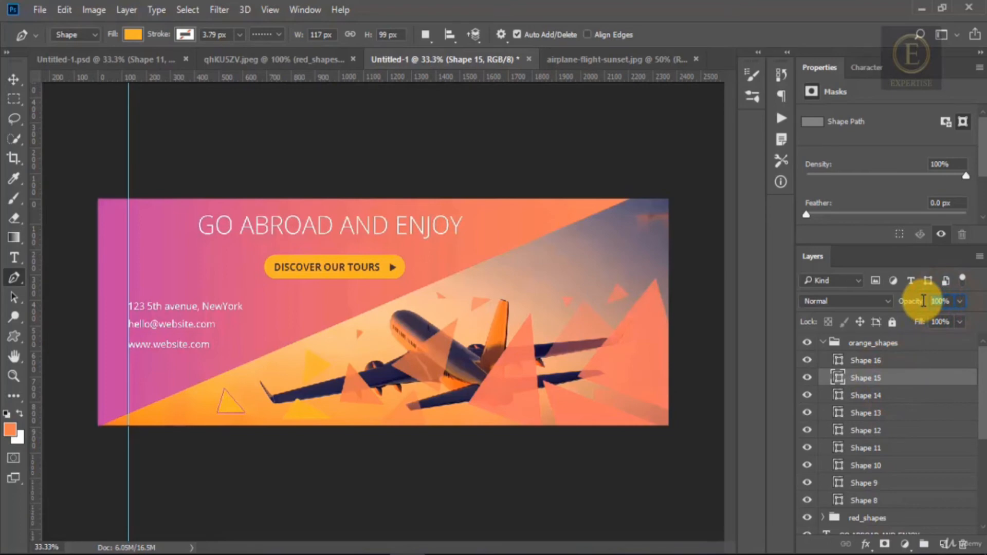
click(904, 363)
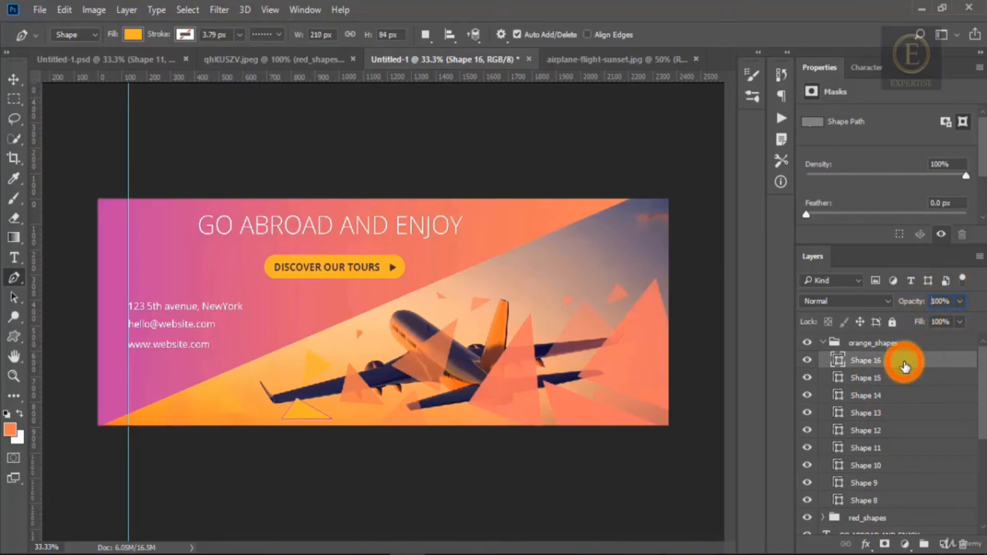
click(945, 301)
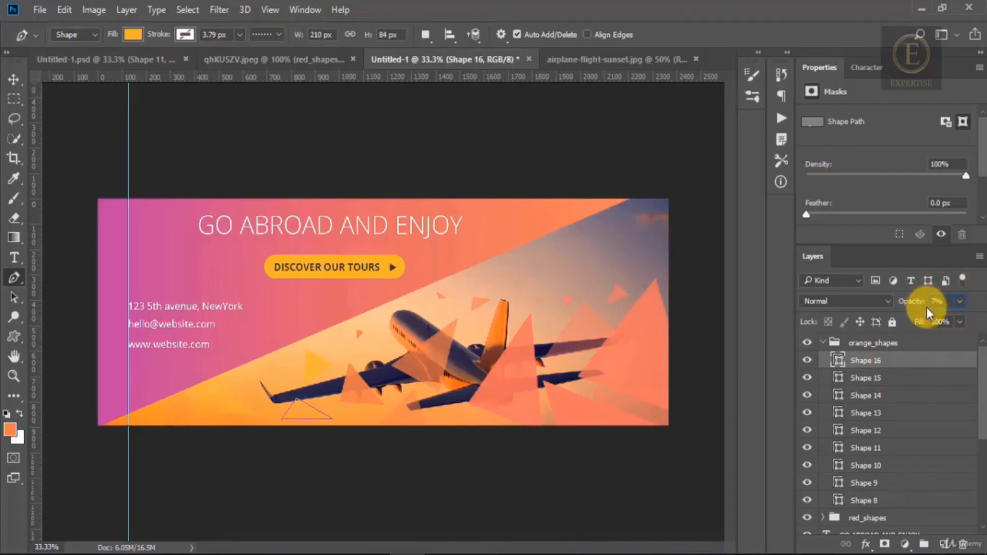
- Try darker orange shades on Shape 16 and fill it with the orange sampled from the banner's lower-left background
double_click(839, 363)
click(461, 161)
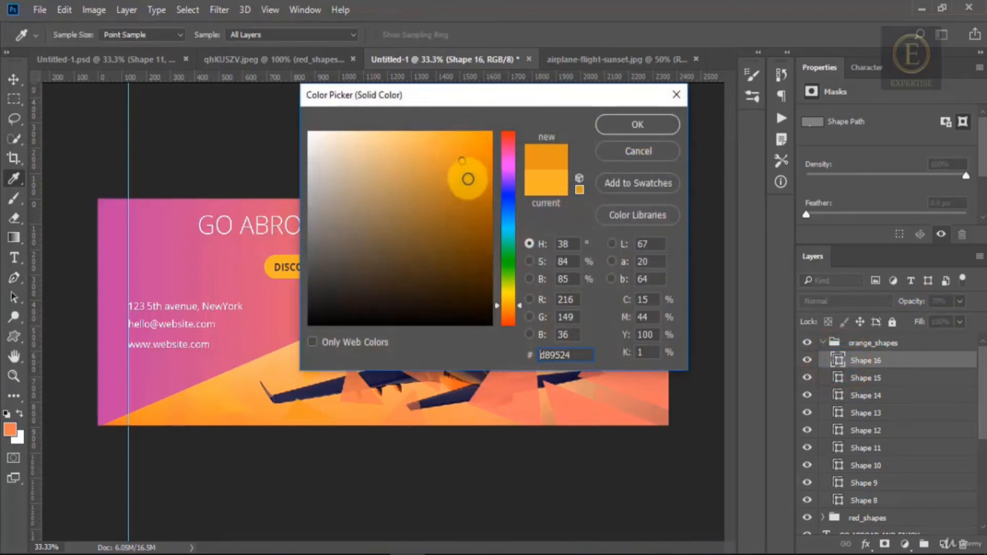
click(466, 181)
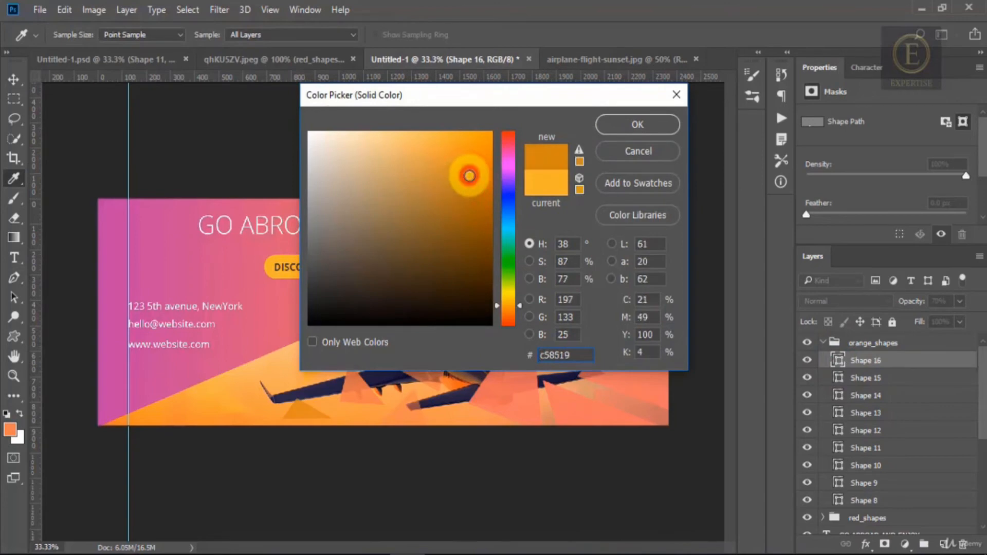
click(470, 165)
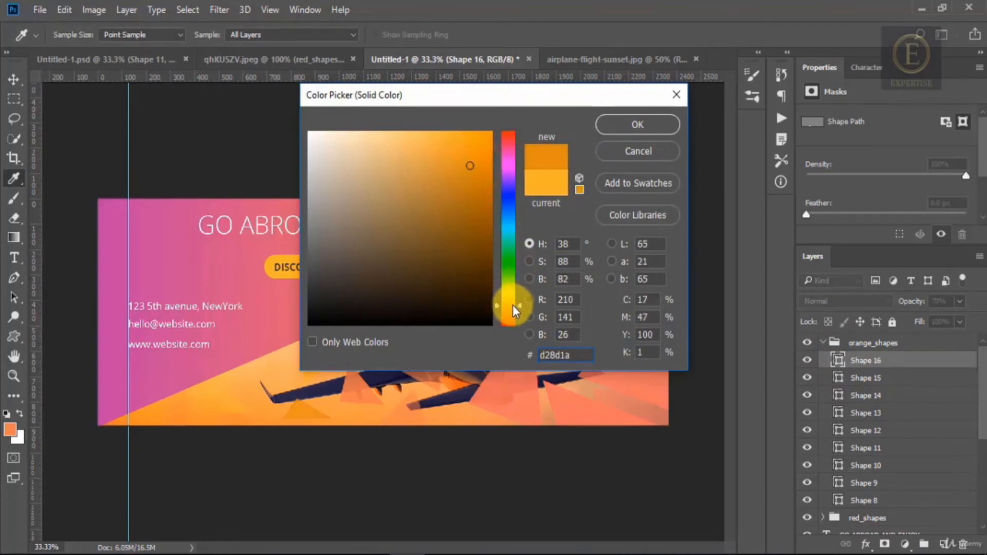
drag(513, 304, 512, 307)
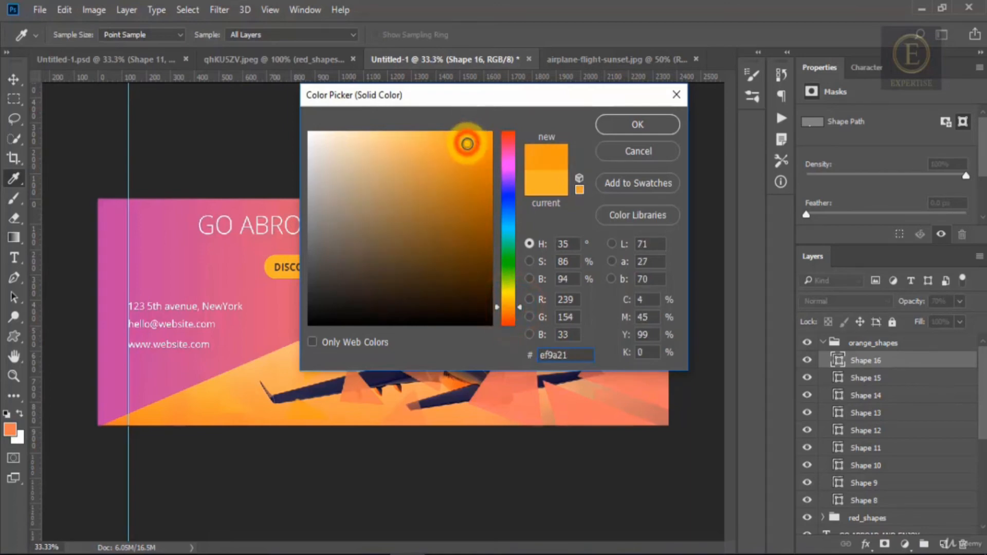
click(472, 165)
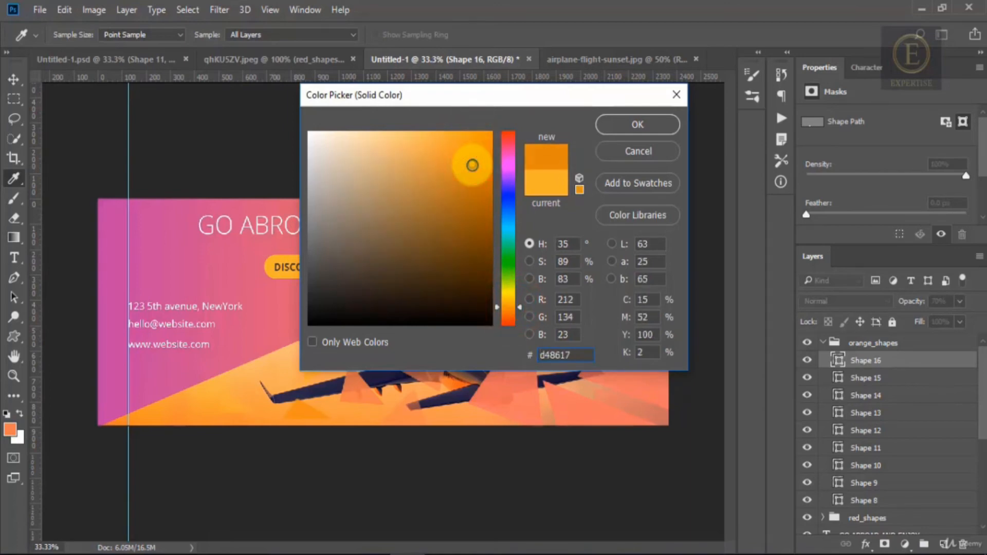
click(172, 408)
click(638, 122)
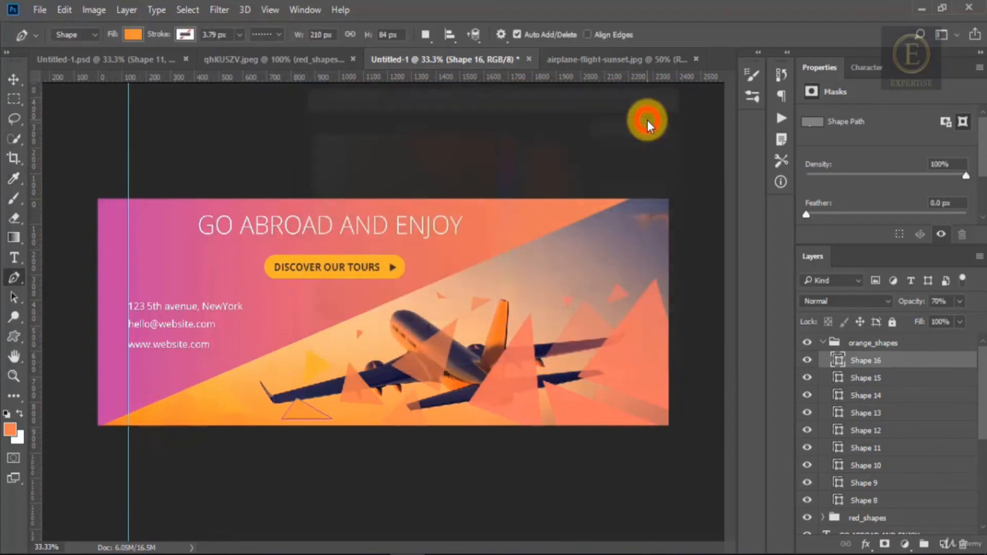
- Recolor Shape 15 with f6863f and Shape 14 with f78841, both sampled from the flat triangle below the airplane's left wing
double_click(839, 378)
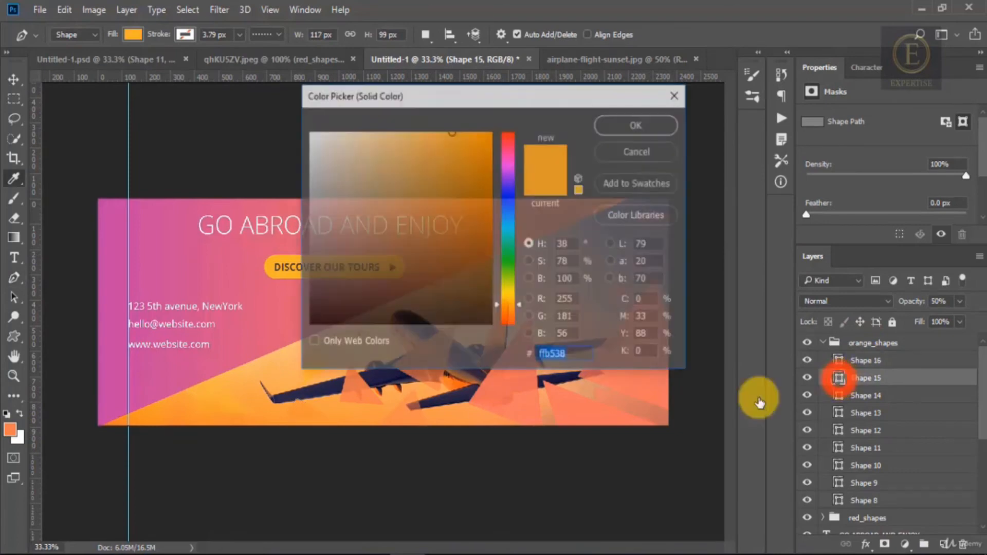
click(298, 414)
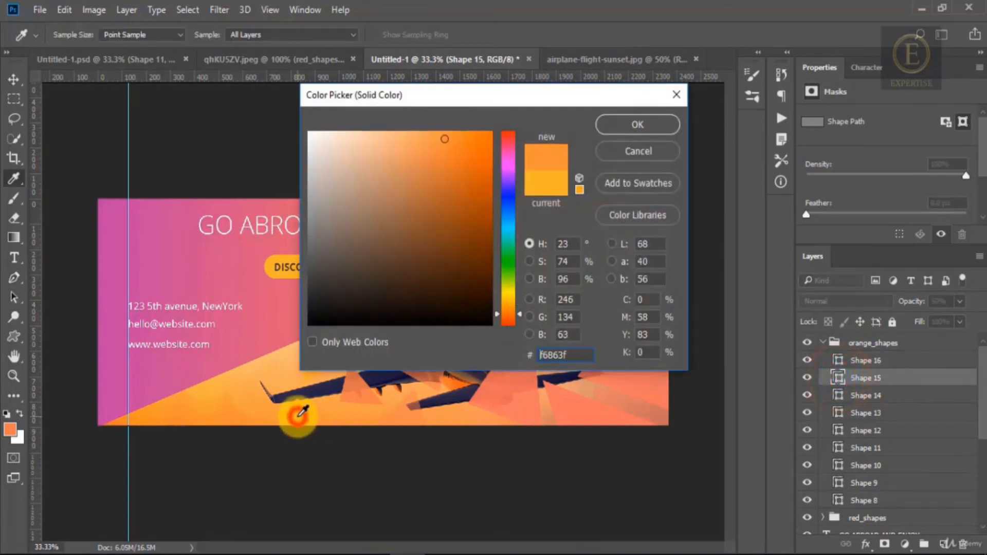
click(621, 126)
double_click(838, 395)
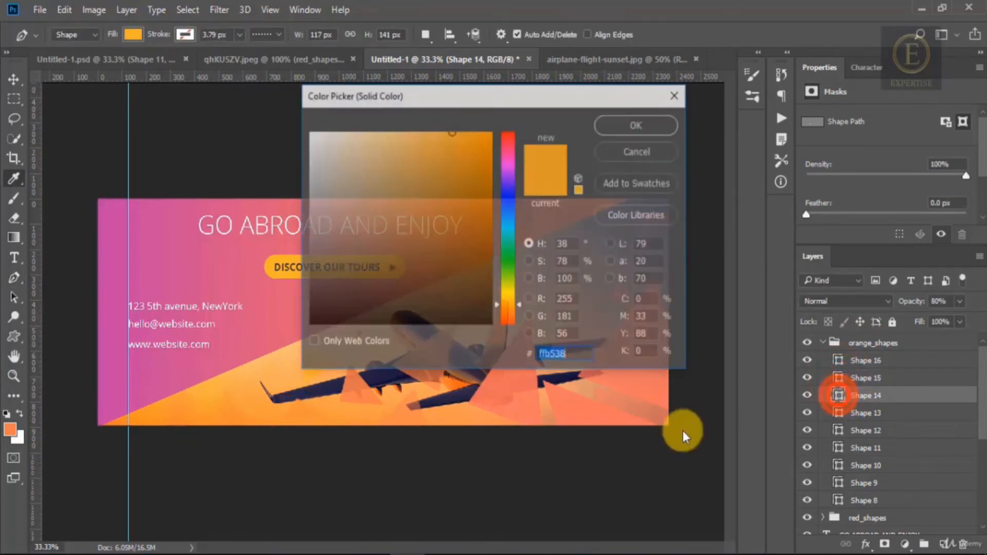
click(307, 407)
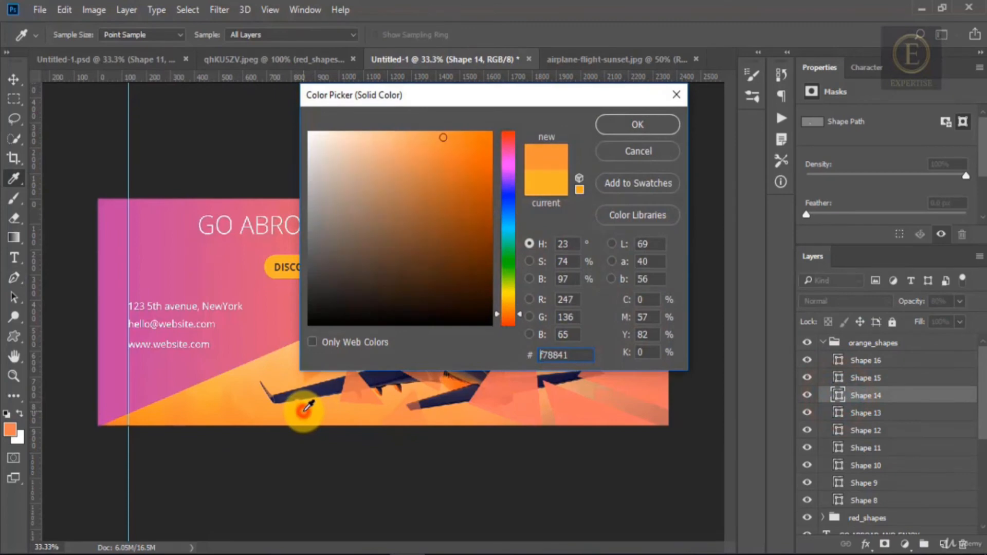
click(637, 125)
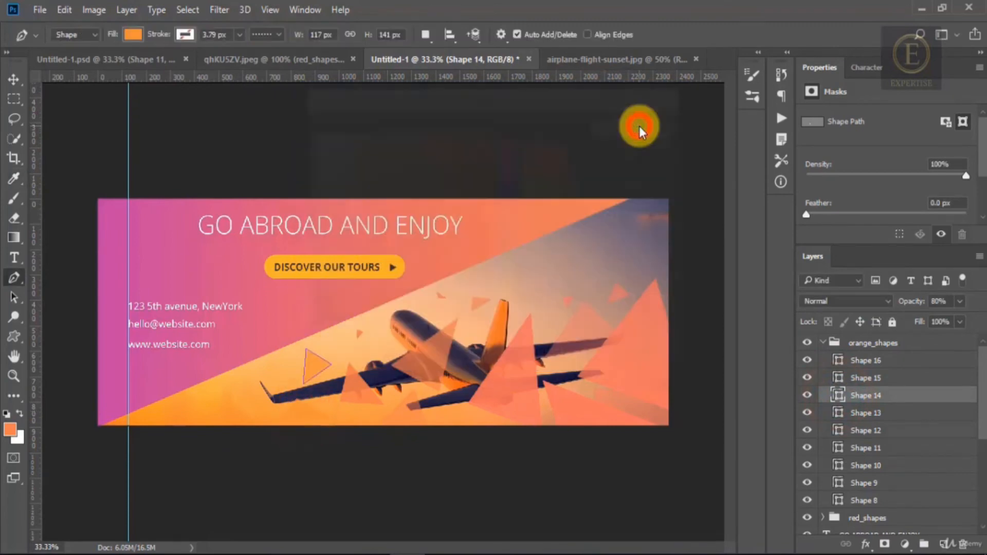
- Scale down the Shape 8 triangle over the airplane's fuselage with Free Transform
click(14, 80)
click(437, 357)
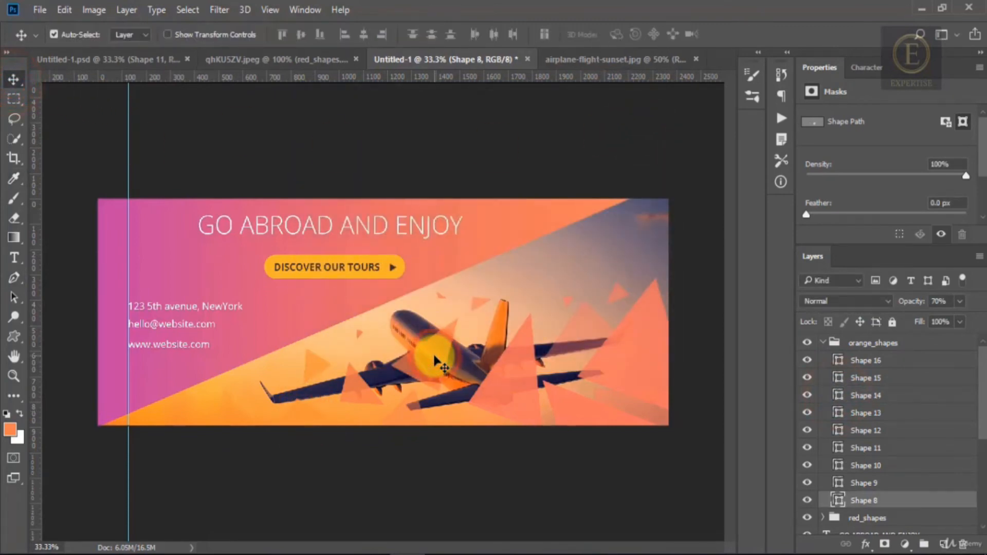
key(ctrl+t)
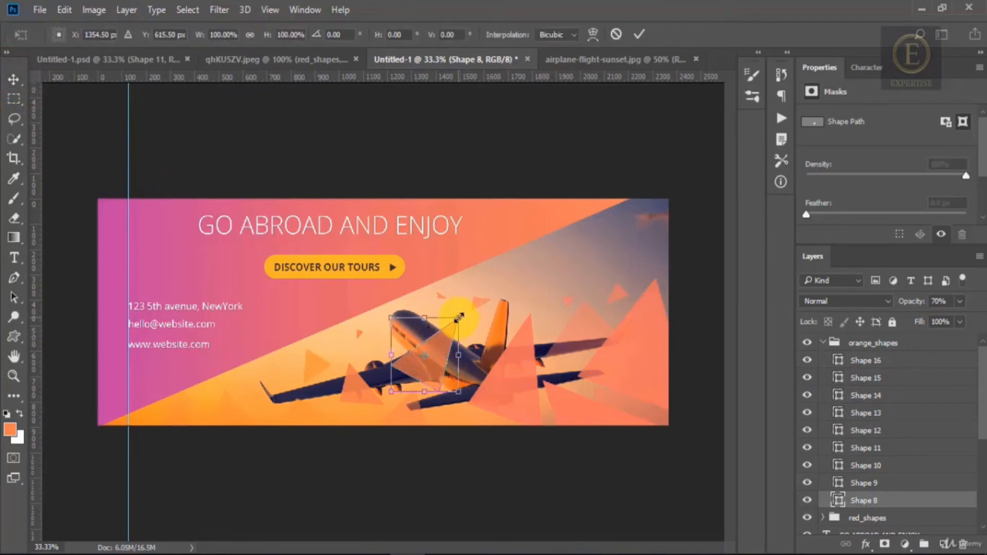
drag(459, 320, 449, 348)
key(Return)
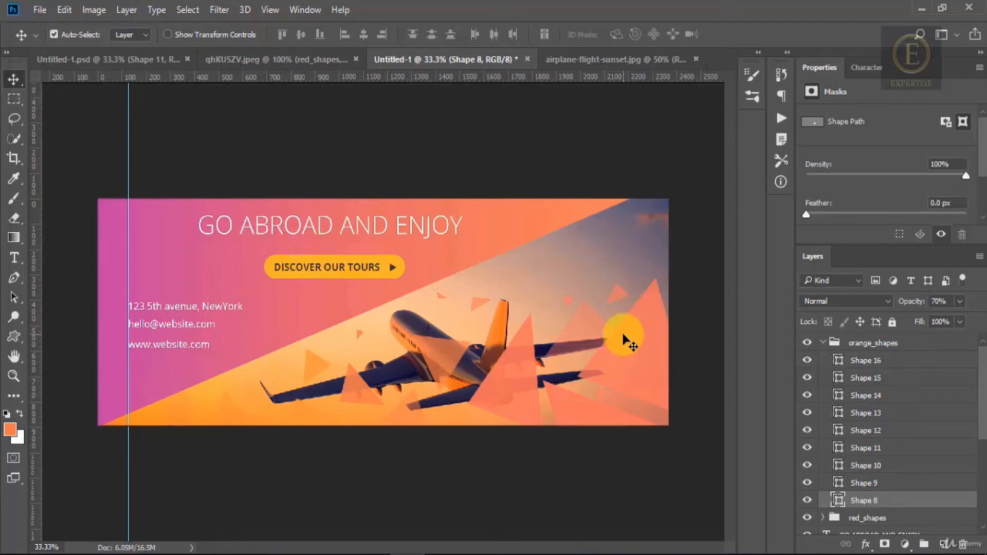
- Check the contact icons in the reference travel cover and switch to the Ionicons v2.0.0 cheatsheet in Chrome
click(279, 65)
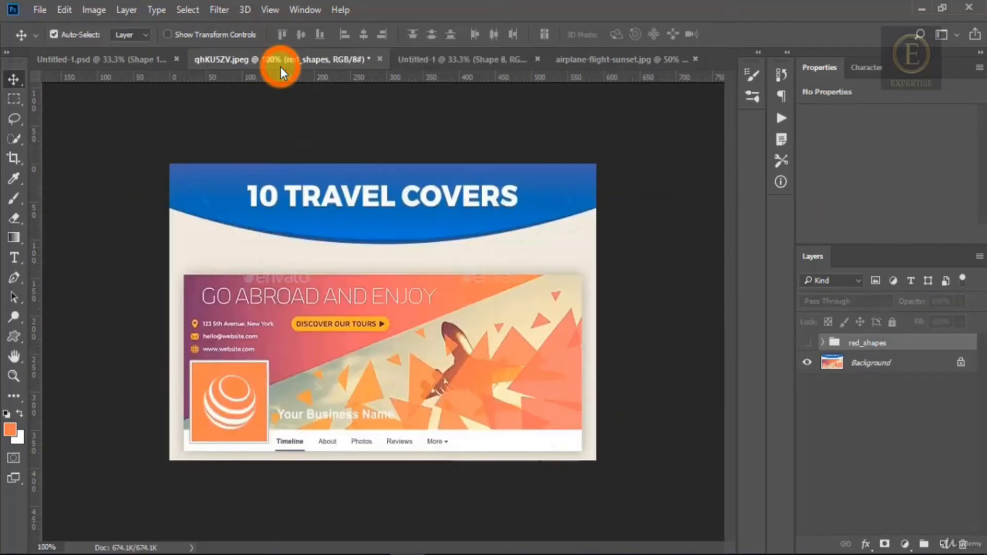
click(422, 57)
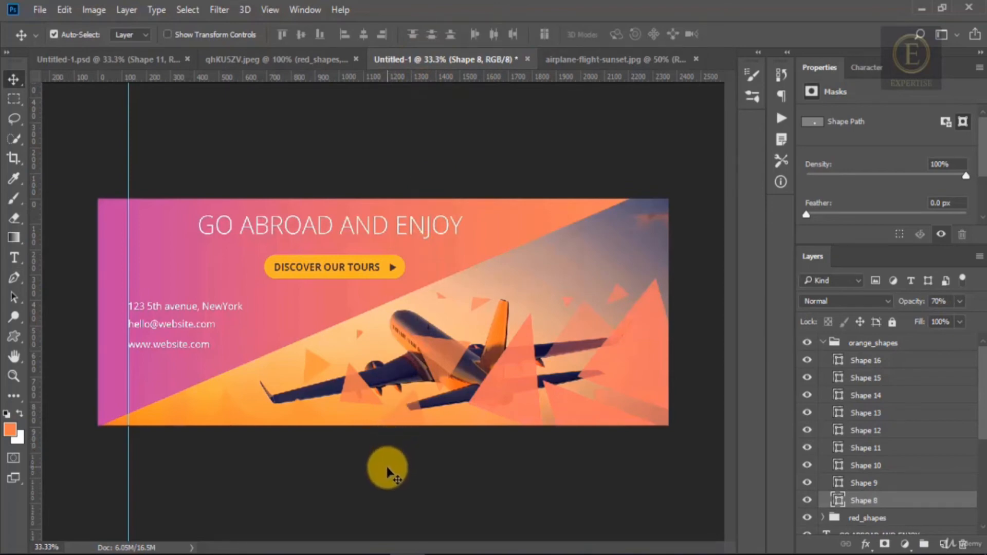
mouse_move(375, 552)
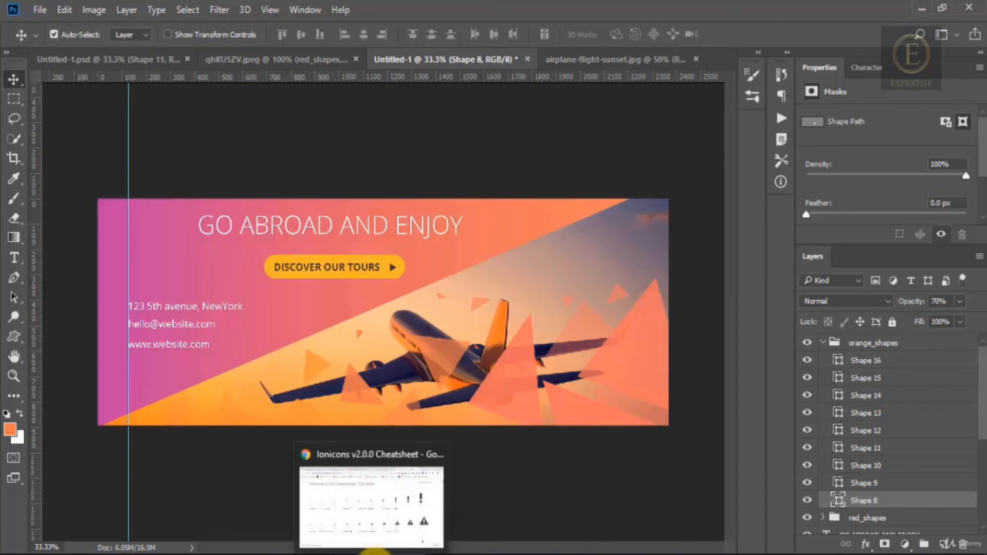
click(375, 553)
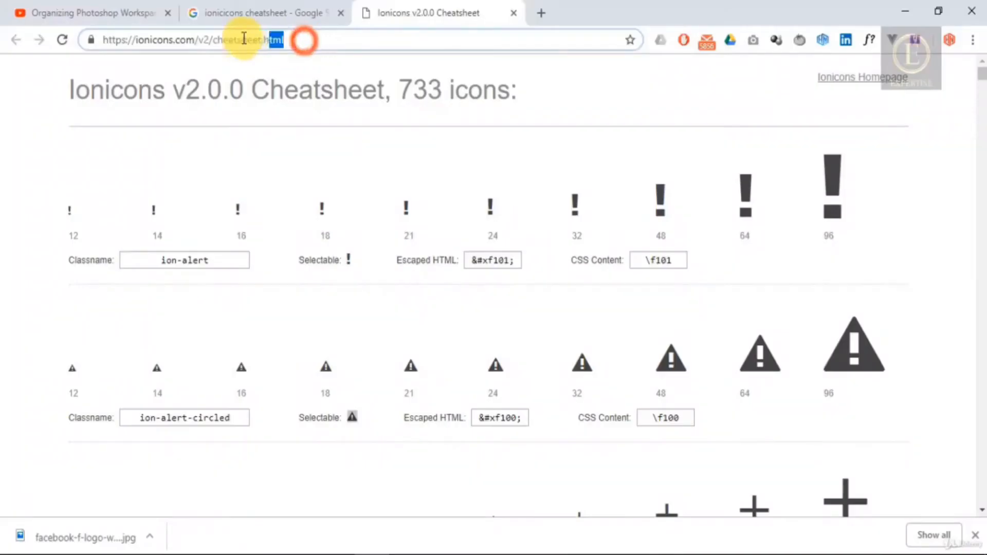
mouse_move(302, 37)
mouse_down()
mouse_move(99, 22)
mouse_move(304, 32)
mouse_up()
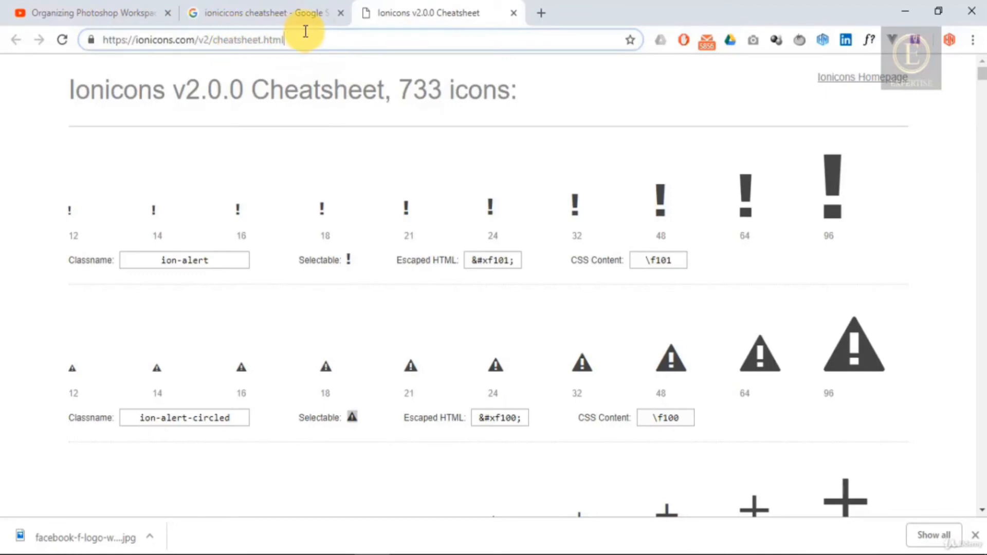
click(387, 357)
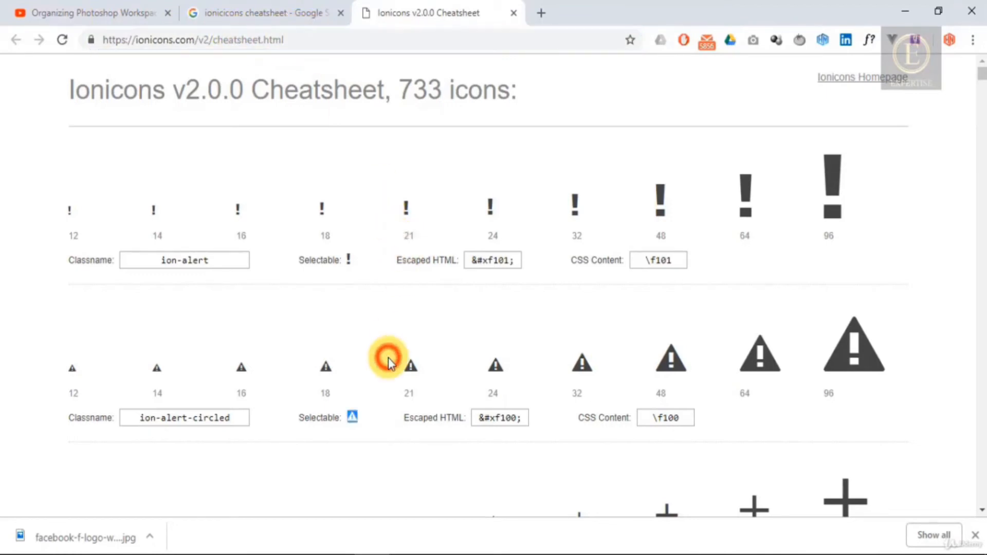
- Search the cheatsheet for "local", "address" and "location", and copy the selectable ion-ios-location glyph
key(ctrl+f)
text(loca)
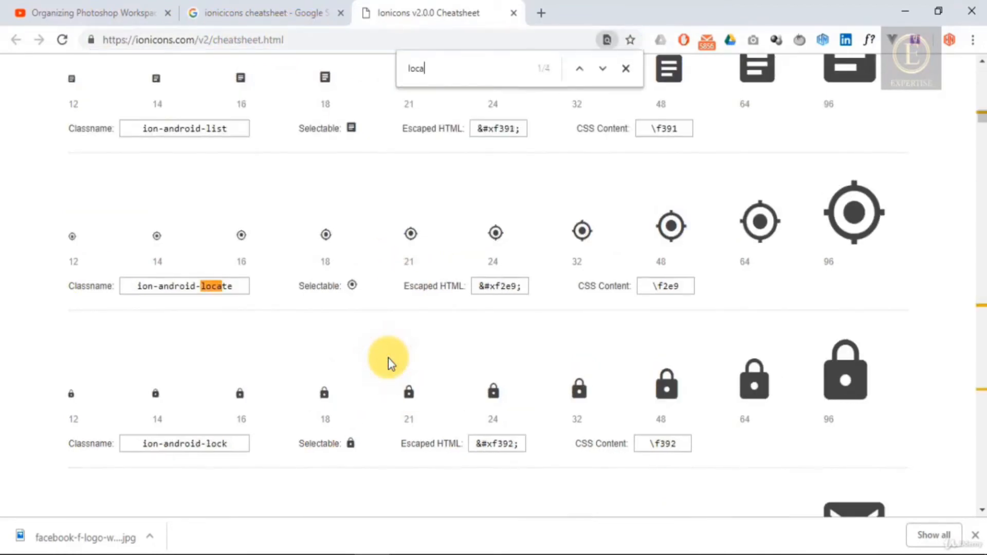
text(l)
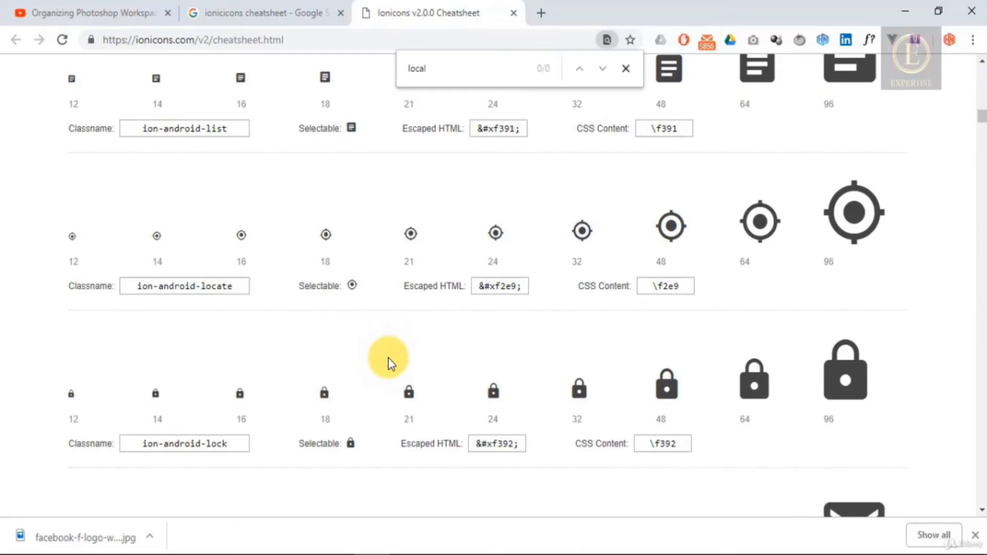
text(address)
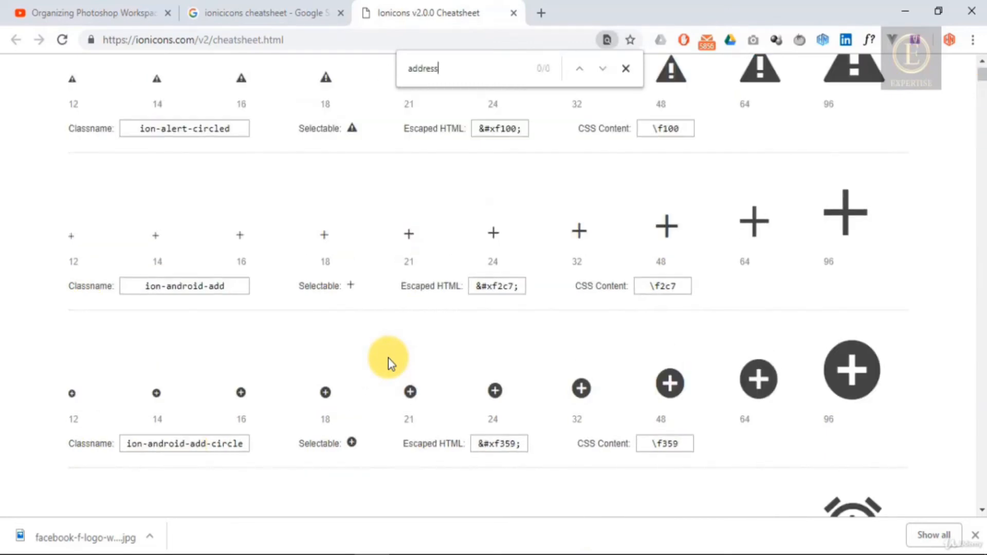
text(location)
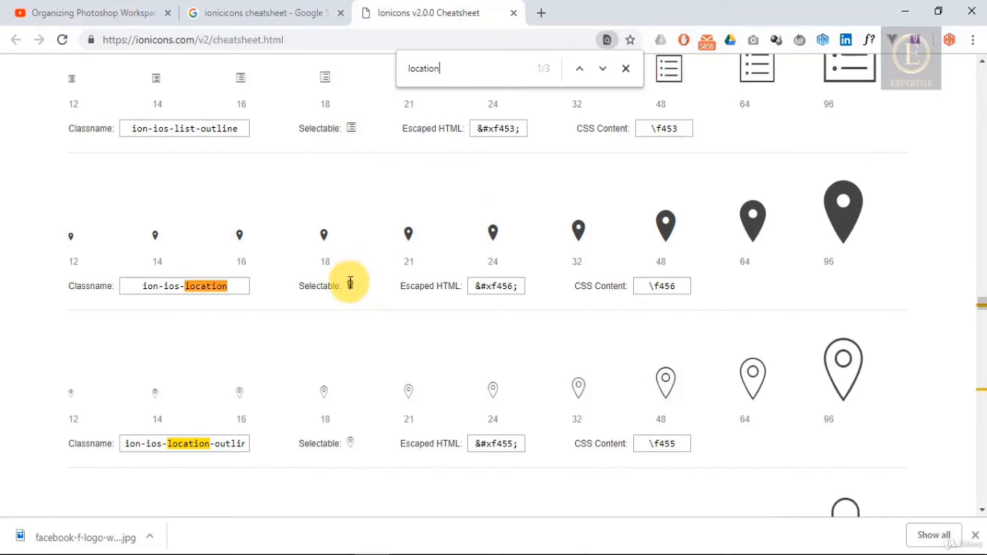
double_click(350, 281)
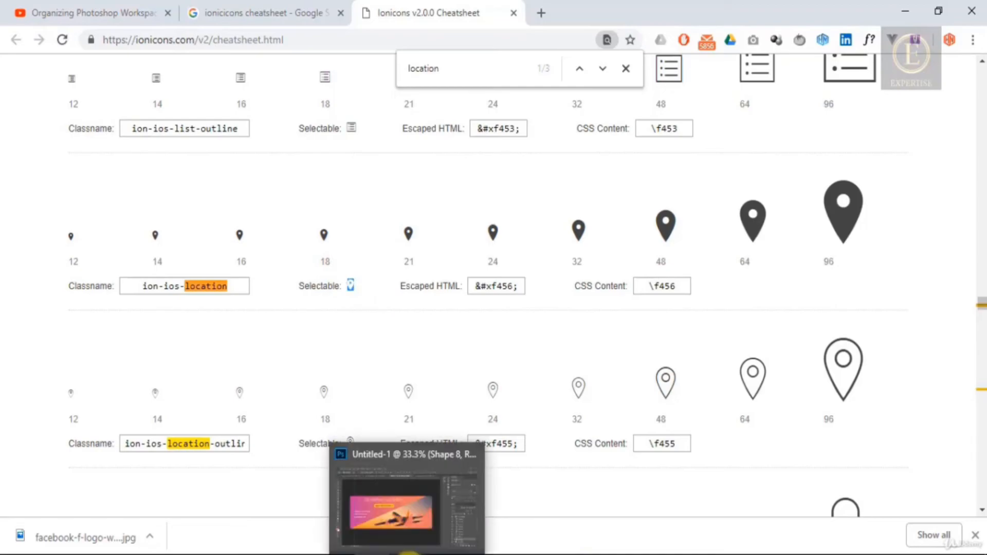
- Back in Photoshop, move the orange_shapes and red_shapes groups together below yello_button, directly above gradient_bg
click(409, 553)
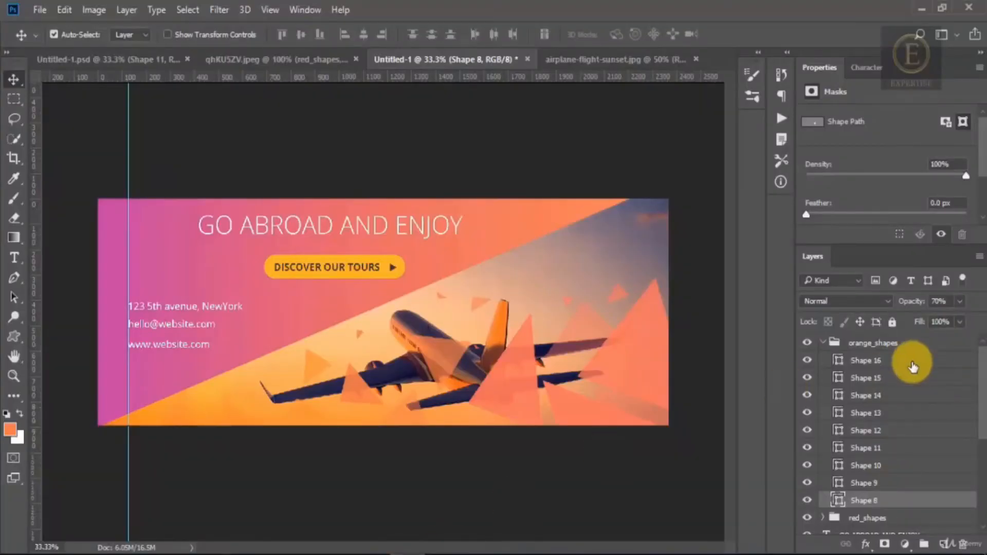
click(823, 342)
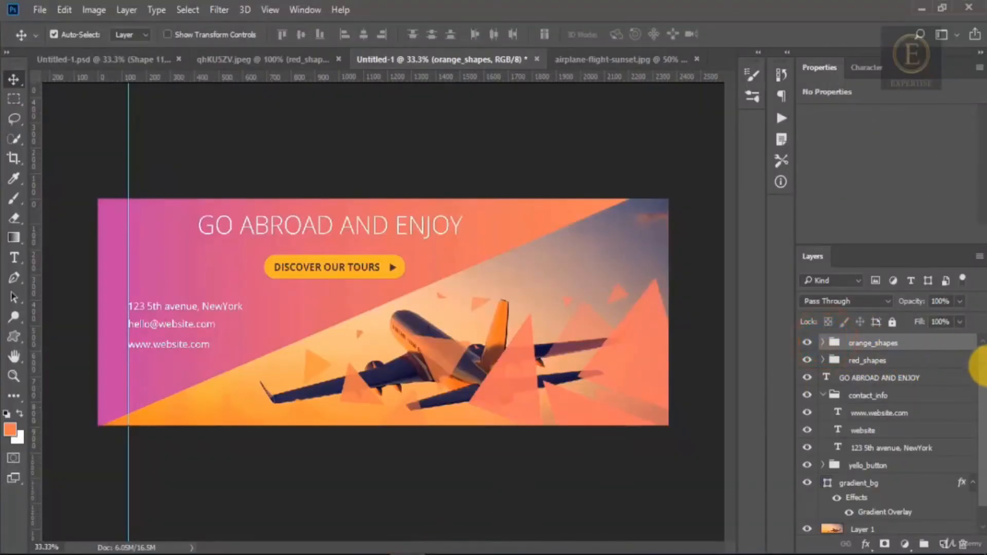
ctrl+click(904, 362)
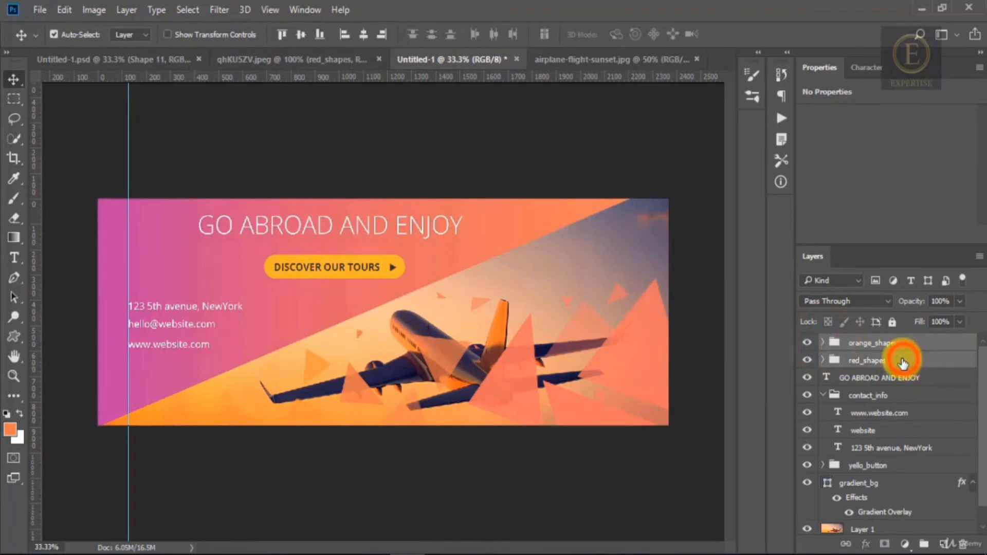
drag(888, 363, 909, 491)
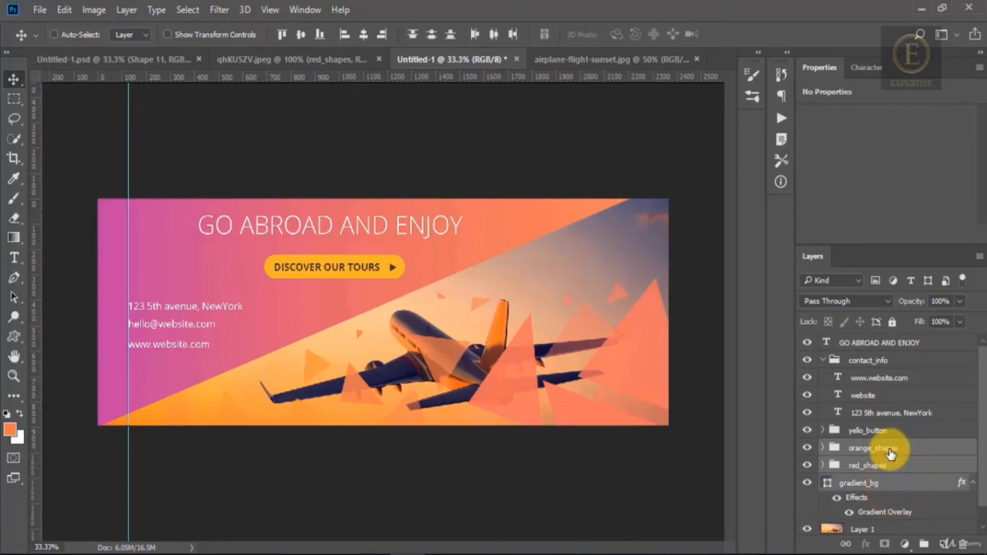
- Group orange_shapes, red_shapes, gradient_bg and Layer 1 into one group named "background" and check its contents
click(897, 530)
key(ctrl+g)
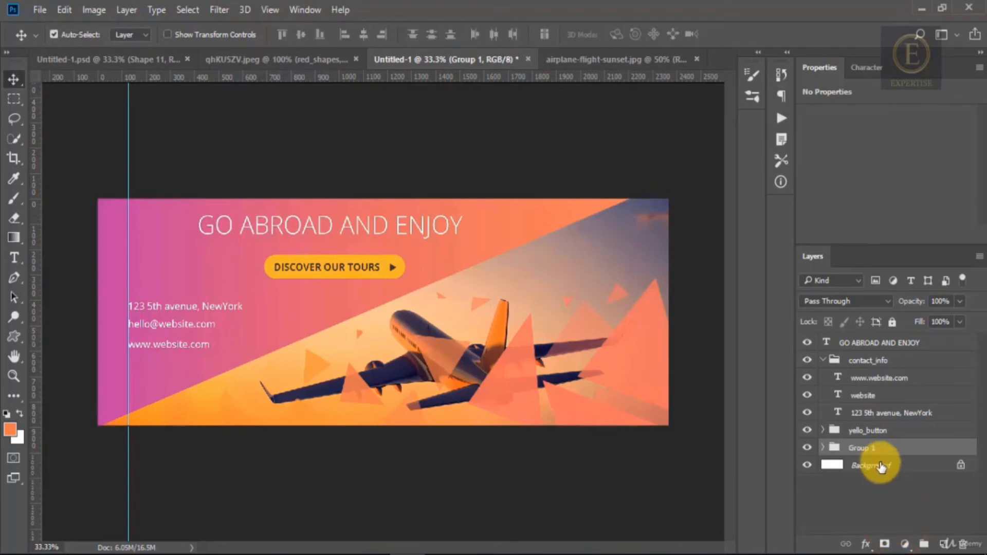
double_click(856, 448)
text(back)
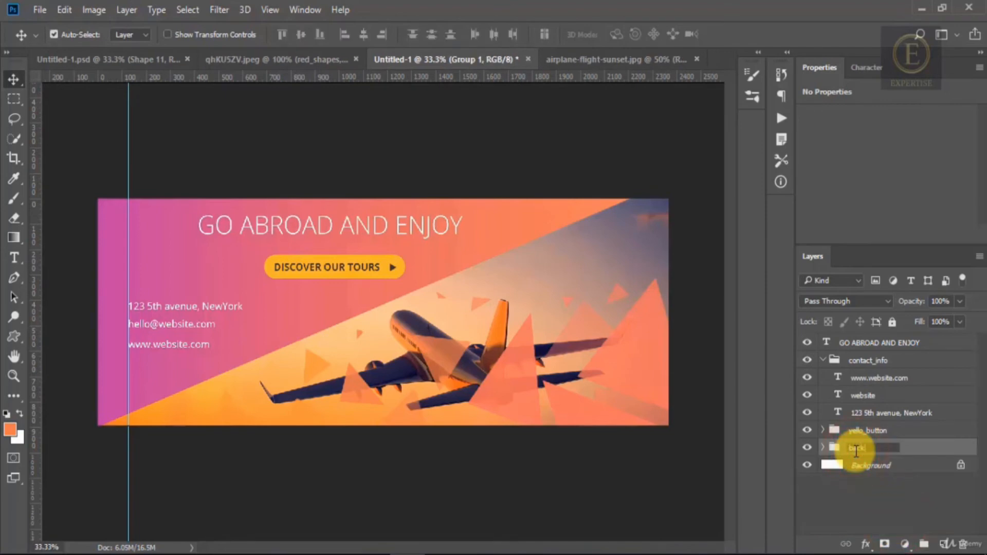
text(ground)
key(Return)
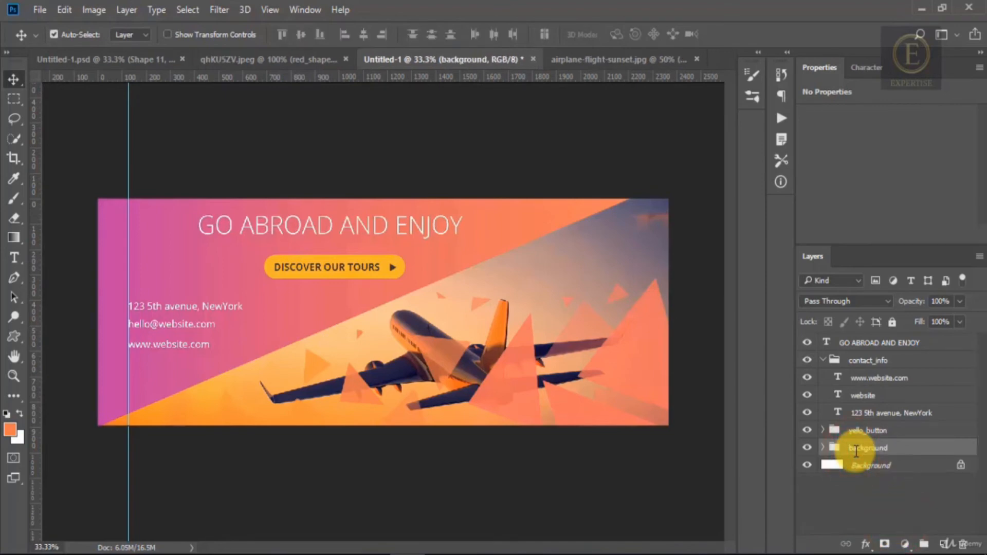
click(822, 448)
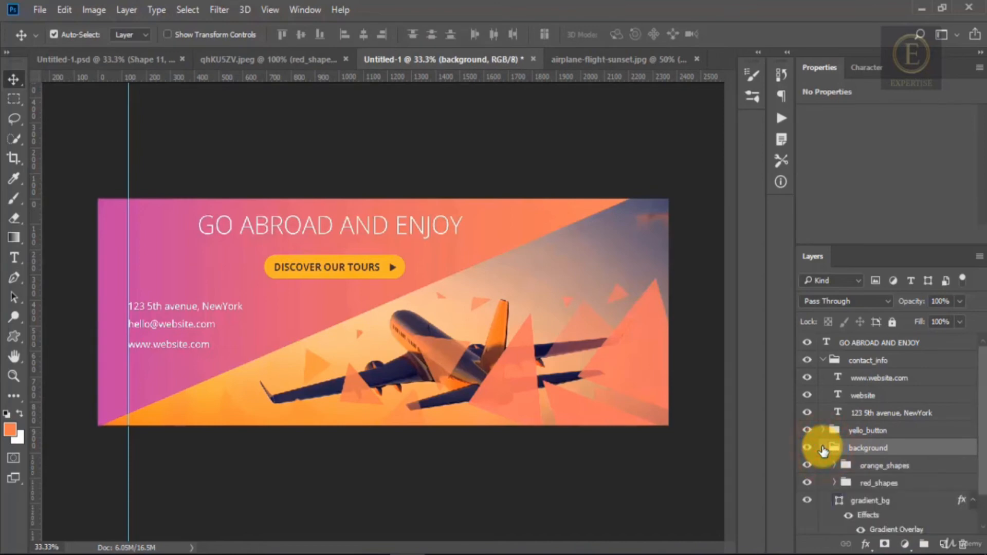
click(822, 449)
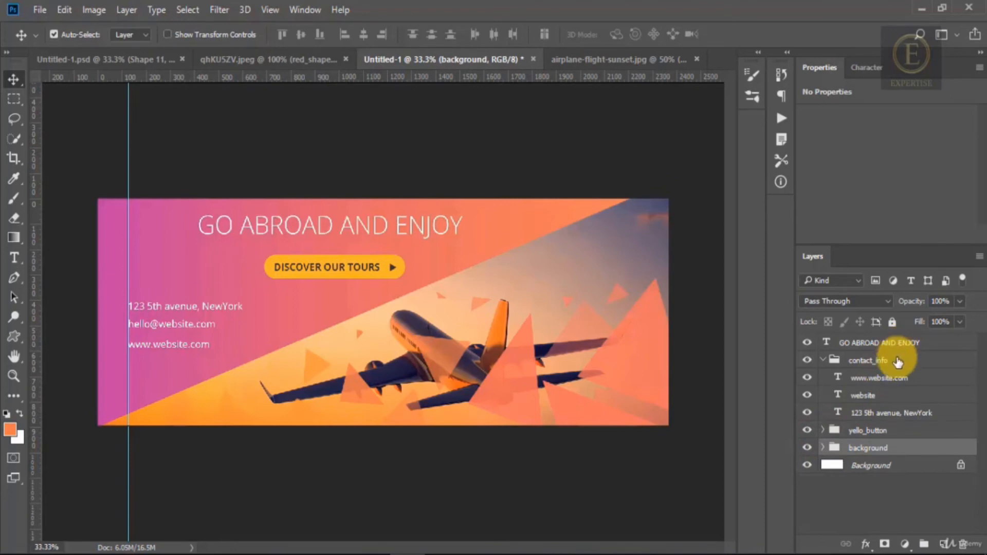
- Add a text layer at the top of contact_info and paste the copied location glyph just before the address line
click(888, 378)
click(943, 544)
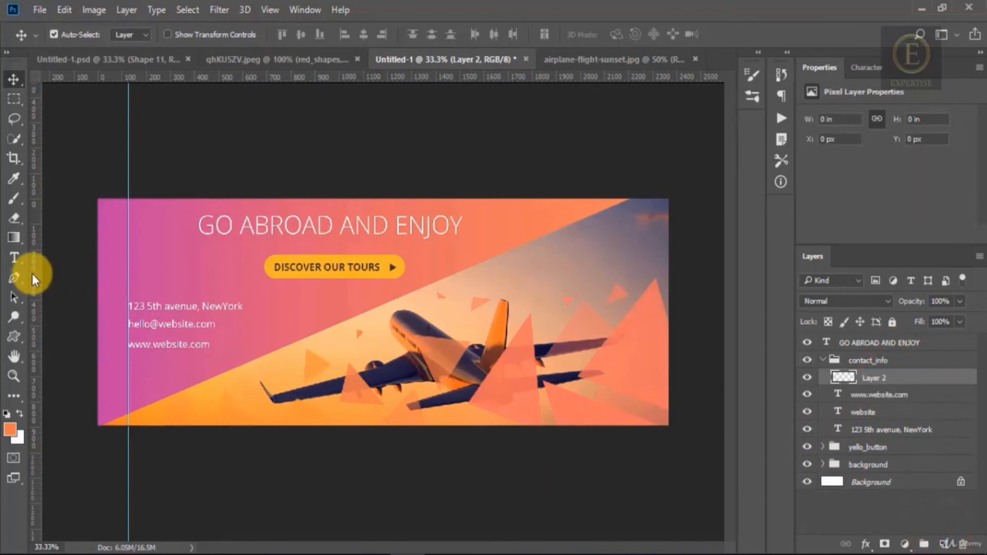
click(14, 258)
click(109, 303)
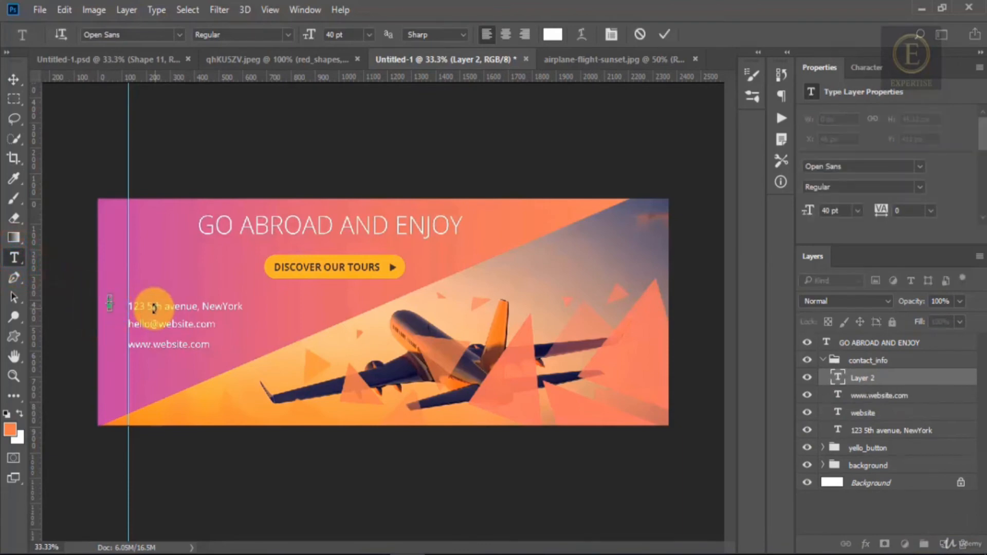
right_click(108, 304)
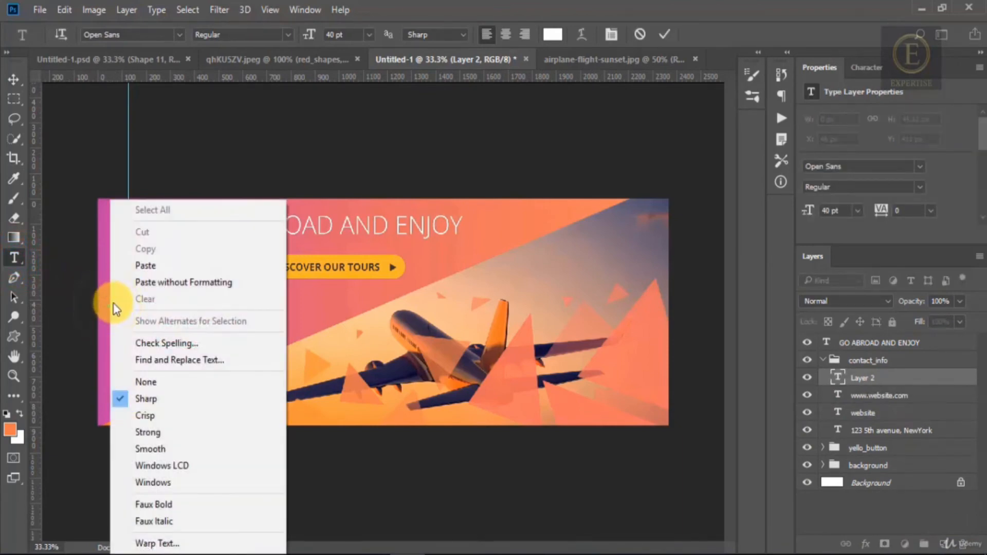
click(147, 267)
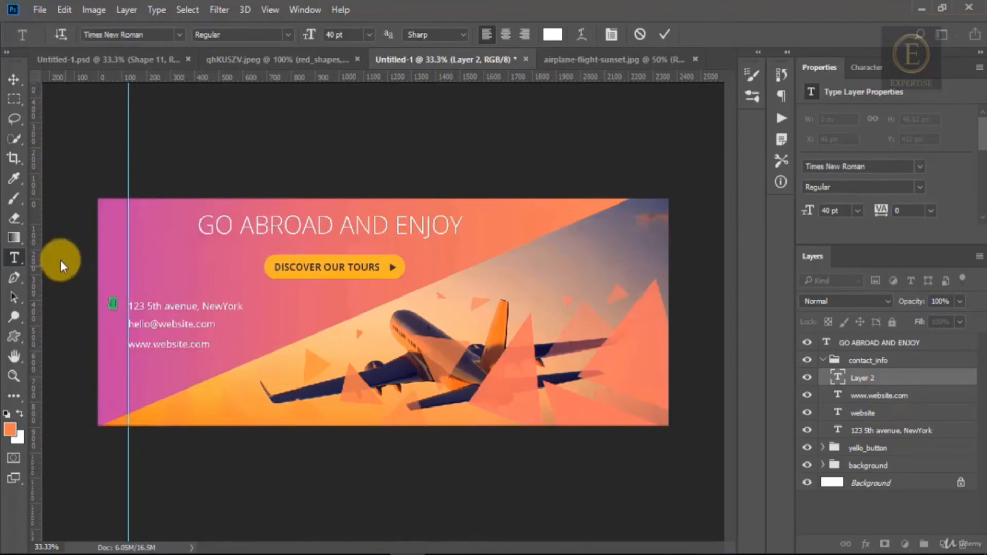
click(14, 79)
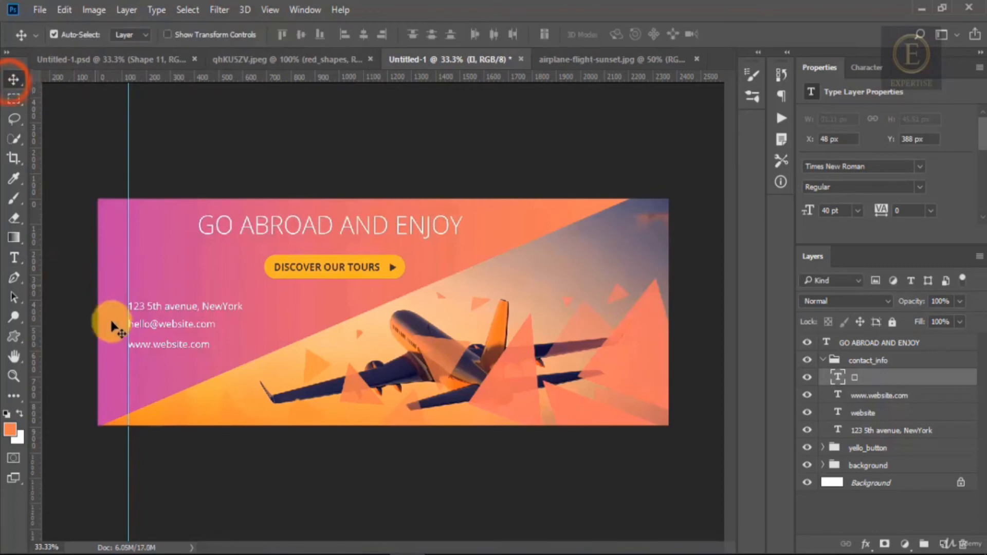
- Change the font of the pasted glyph beside the address to Ionicons Medium
key(ctrl+plus)
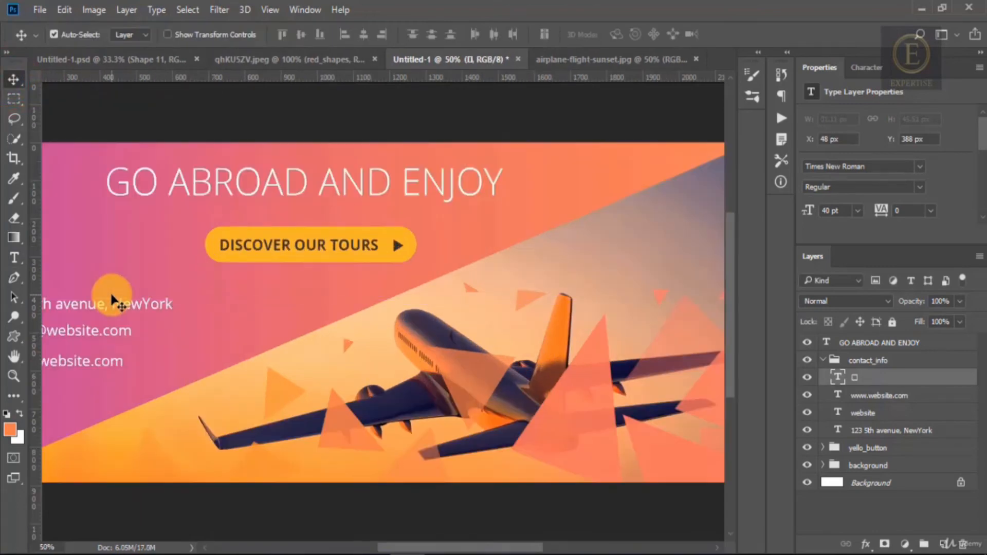
drag(454, 547, 385, 547)
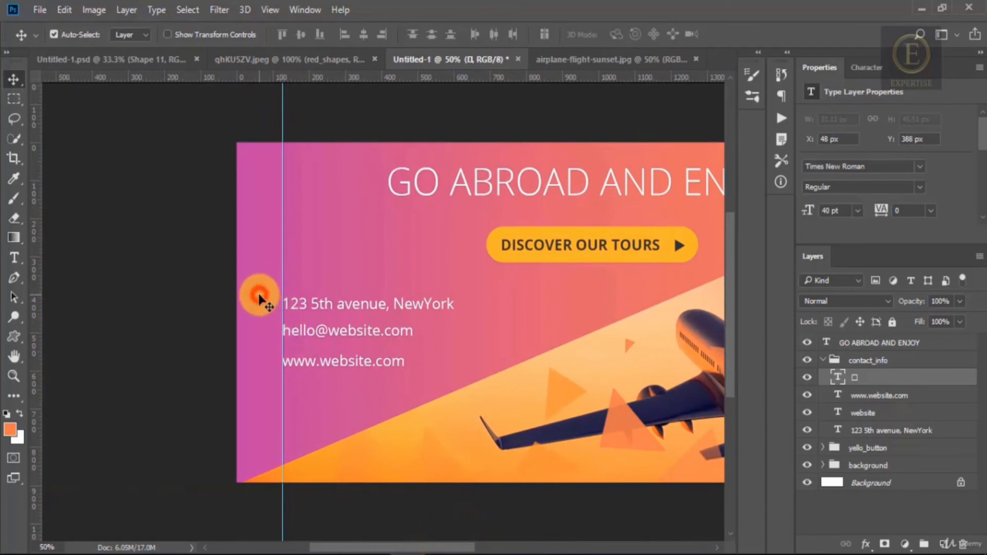
click(838, 377)
double_click(838, 378)
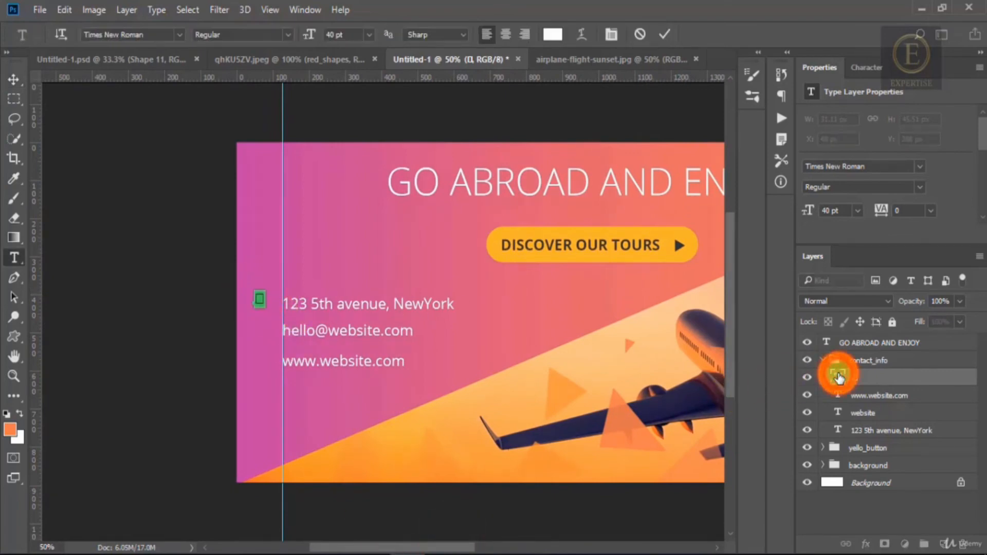
click(154, 34)
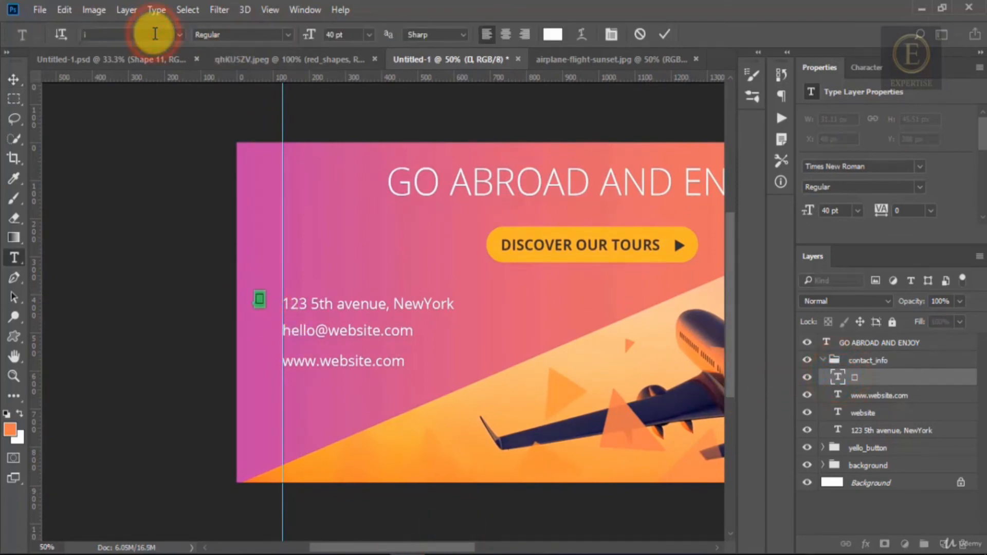
text(ionic)
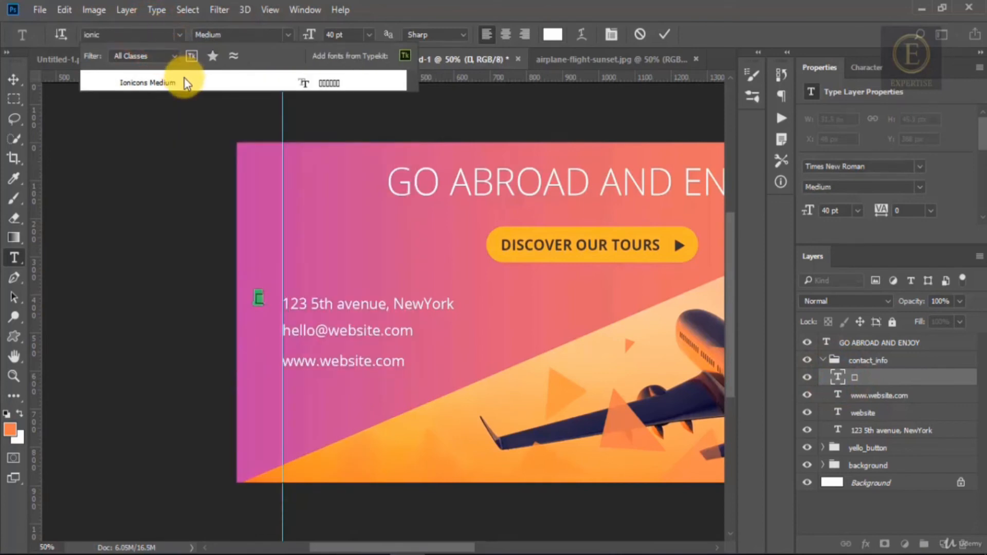
click(186, 79)
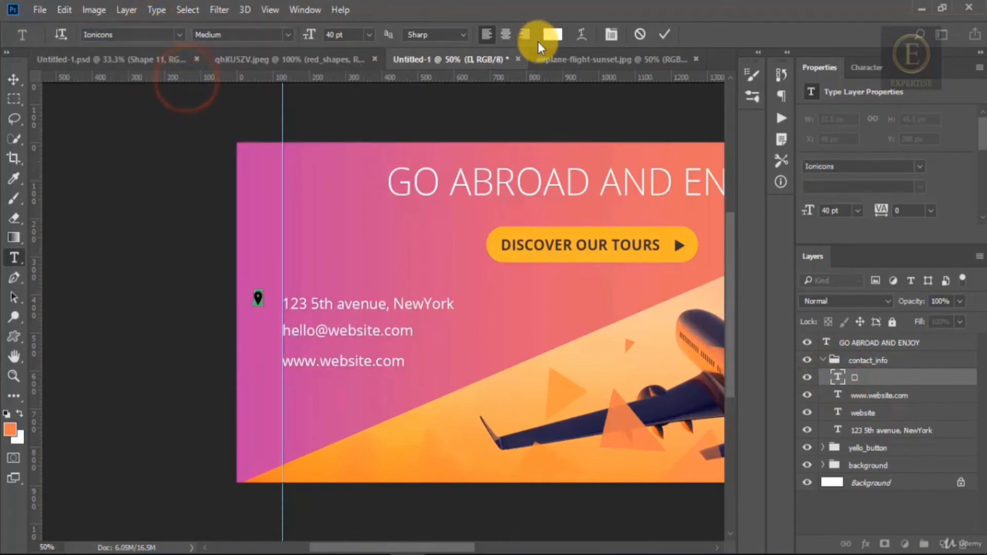
- Color the location icon with the yellow-orange sampled from the DISCOVER OUR TOURS button
click(550, 34)
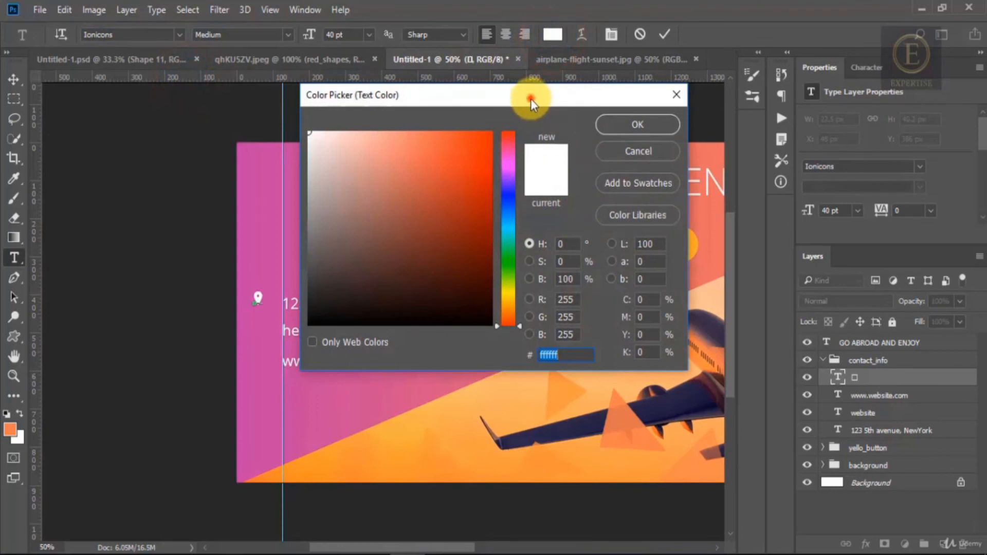
drag(531, 99, 455, 79)
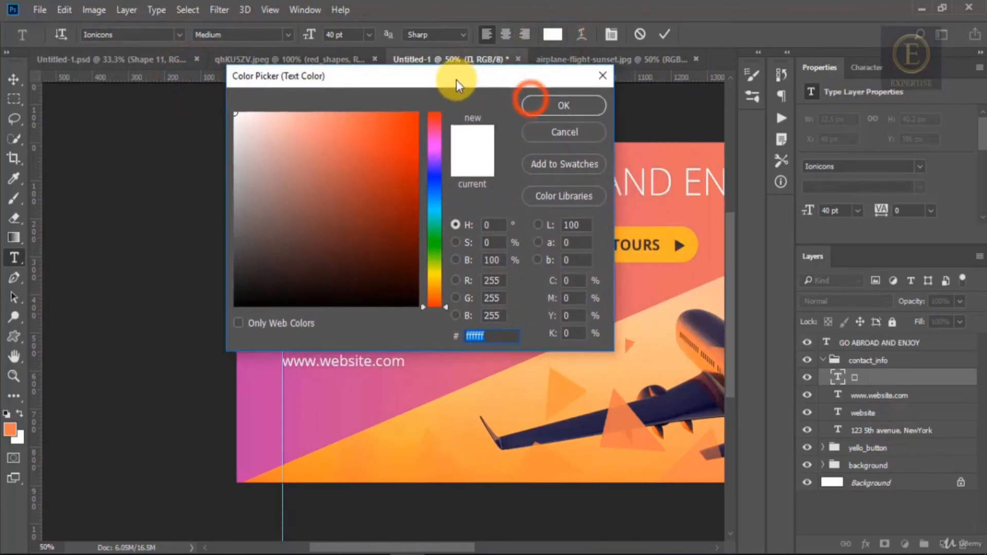
click(621, 229)
click(533, 101)
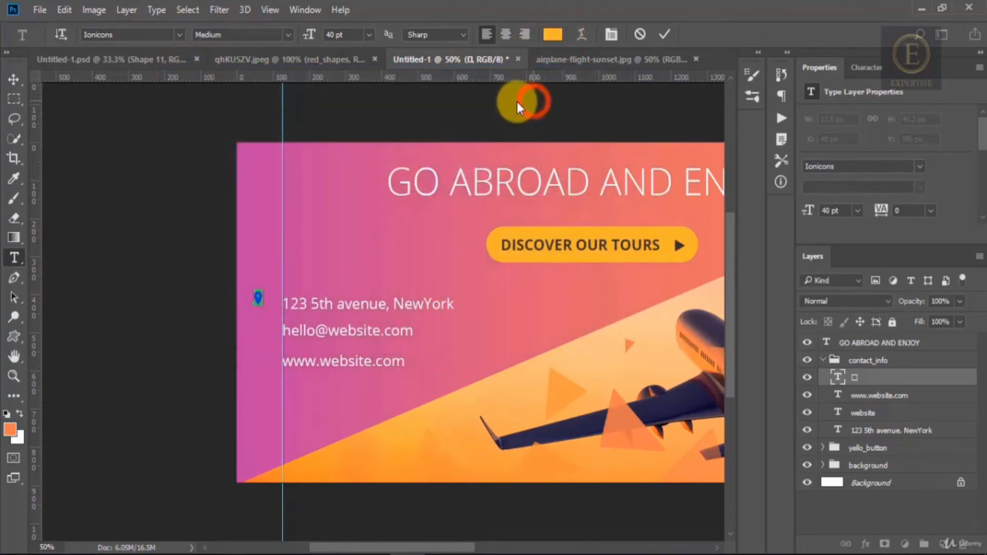
click(17, 84)
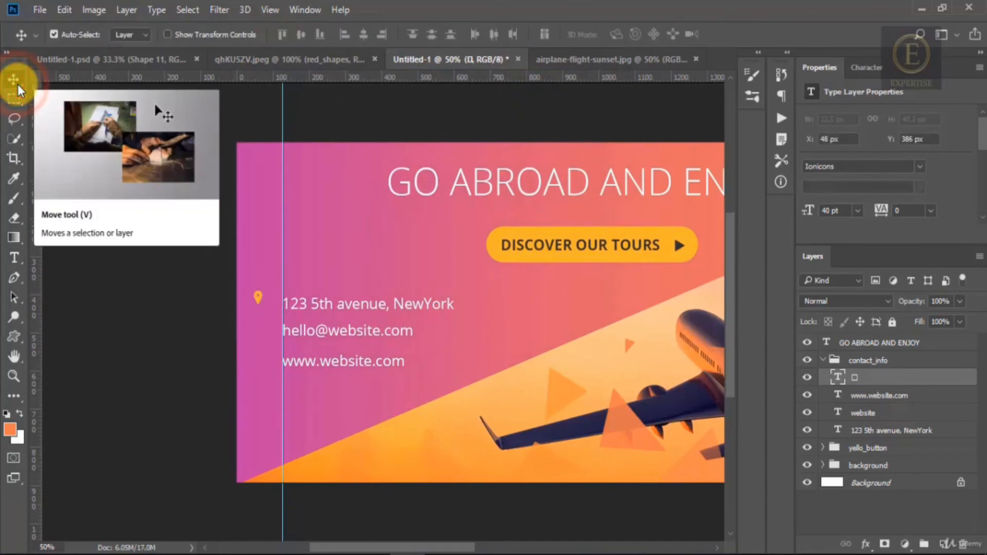
- Nudge the location icon to X 72 px, Y 402 px and place a vertical guide through its center
key(Down)
key(Down)
key(Down)
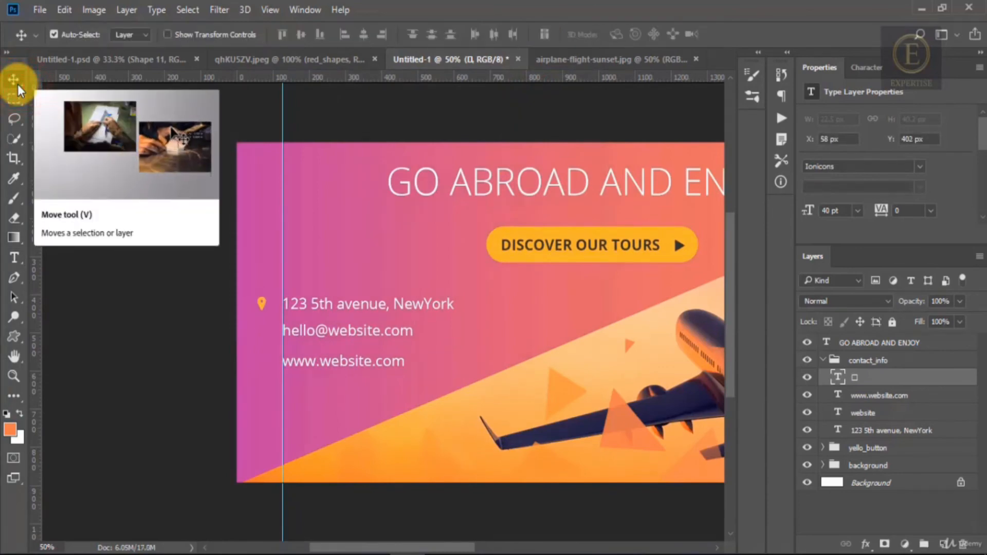
key(Right)
key(Right)
key(Right)
key(Right)
key(Right)
key(Right)
key(Right)
key(Right)
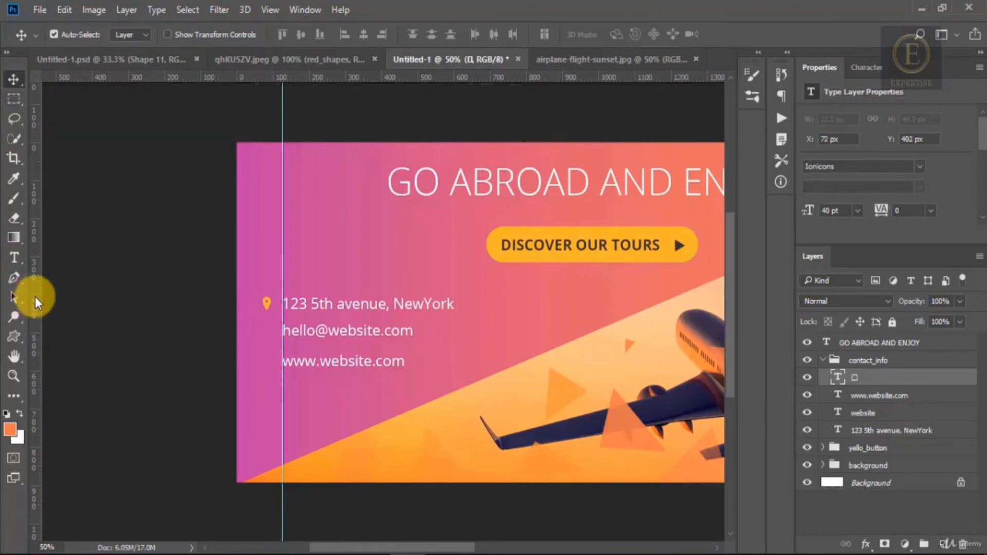
drag(34, 296, 267, 279)
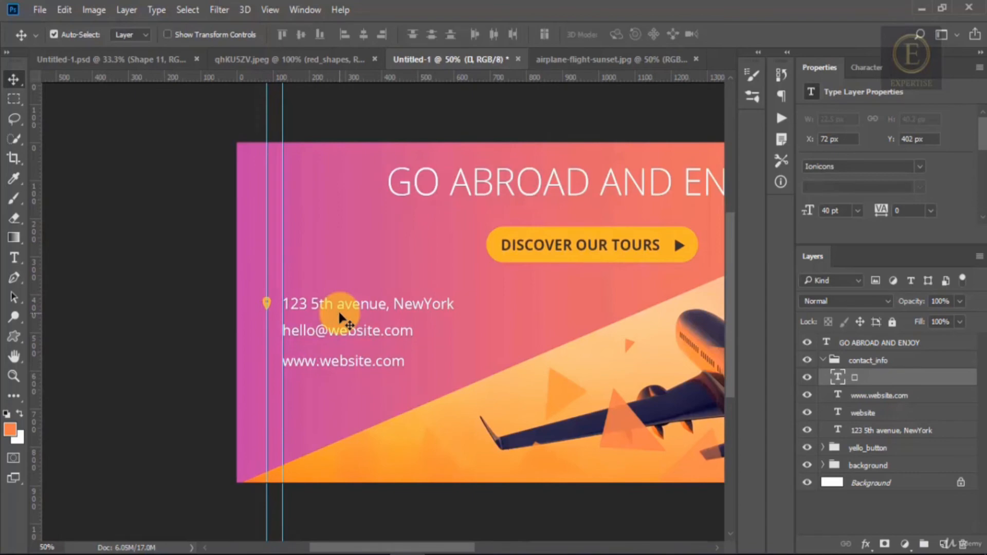
- Switch to the Ionicons cheatsheet in the browser, search for "mail" and copy the selectable ion-android-mail glyph
click(333, 64)
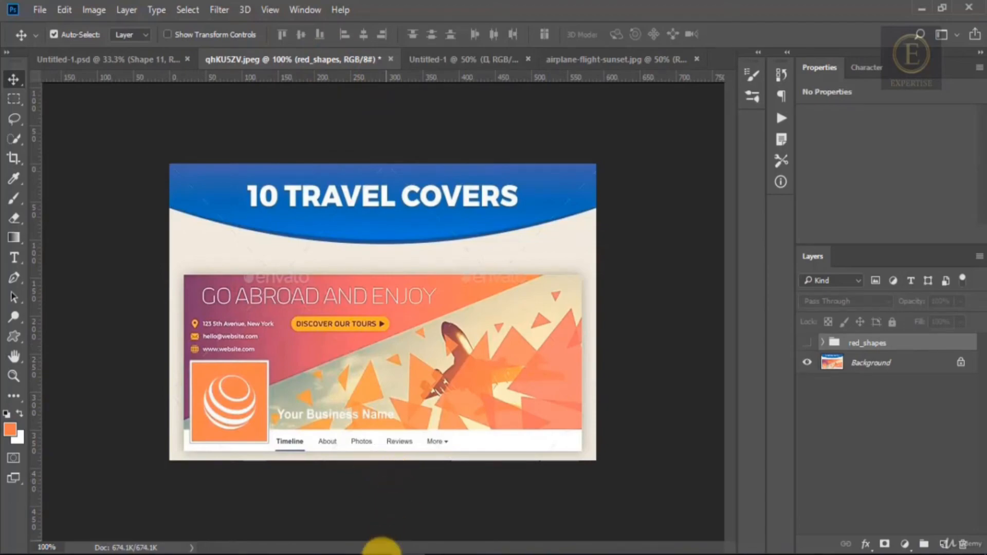
click(378, 554)
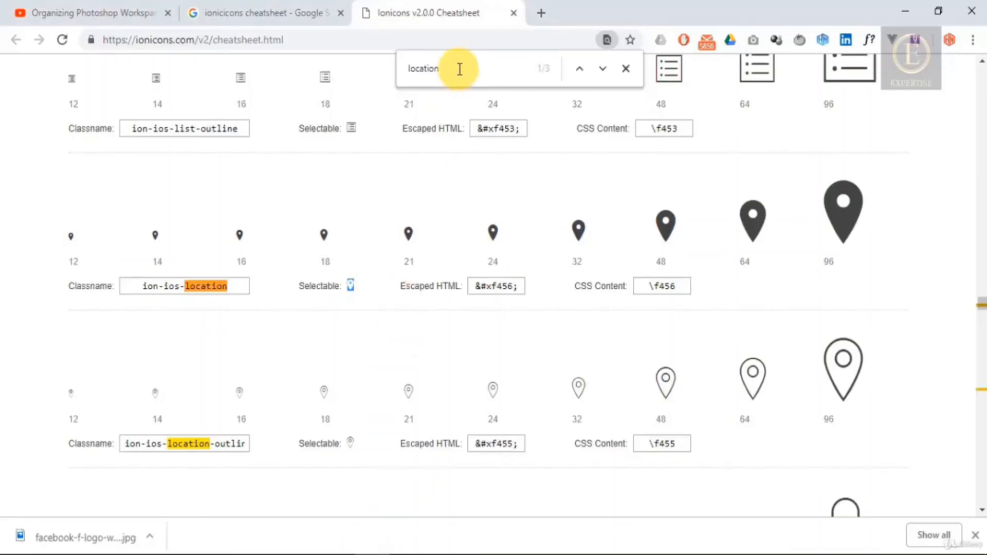
drag(458, 65, 374, 61)
text(mail)
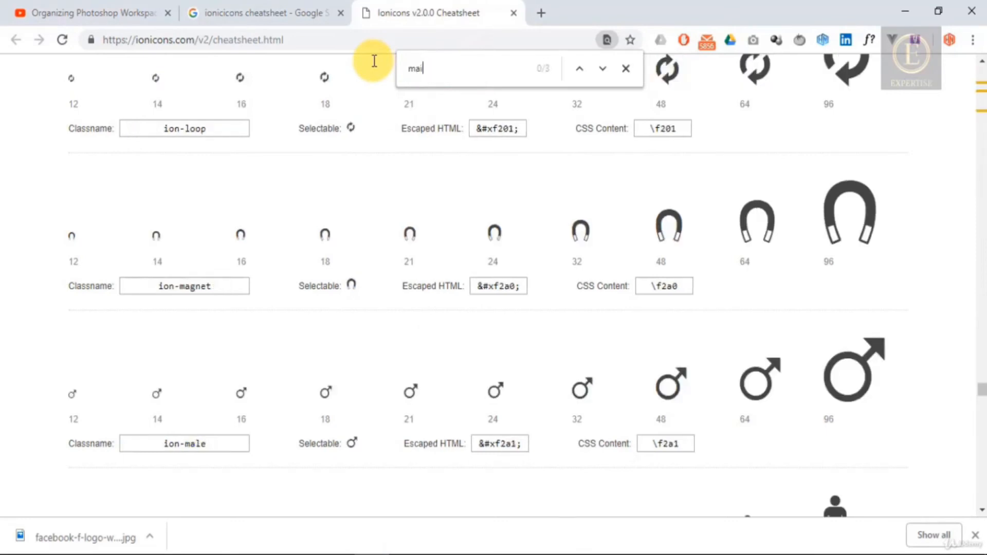
right_click(352, 286)
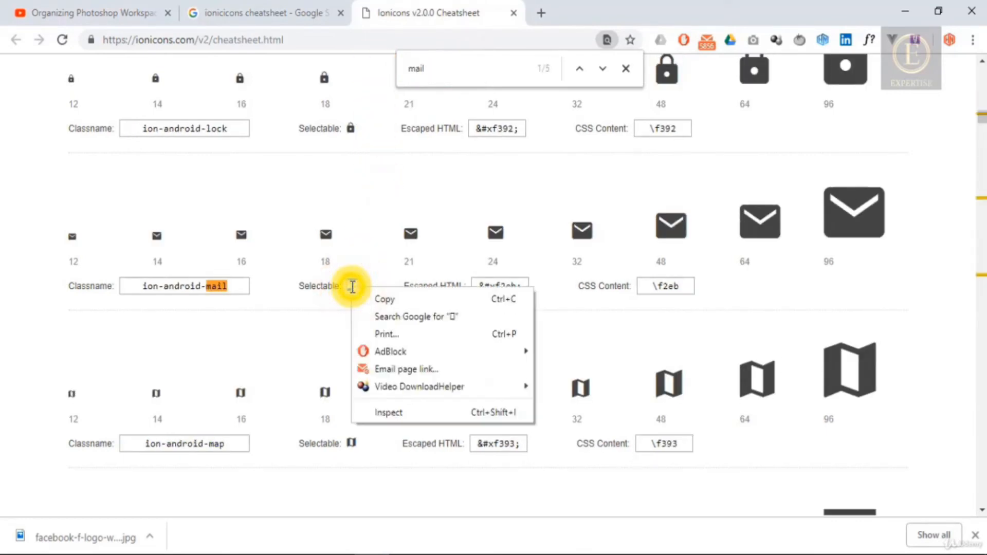
click(374, 298)
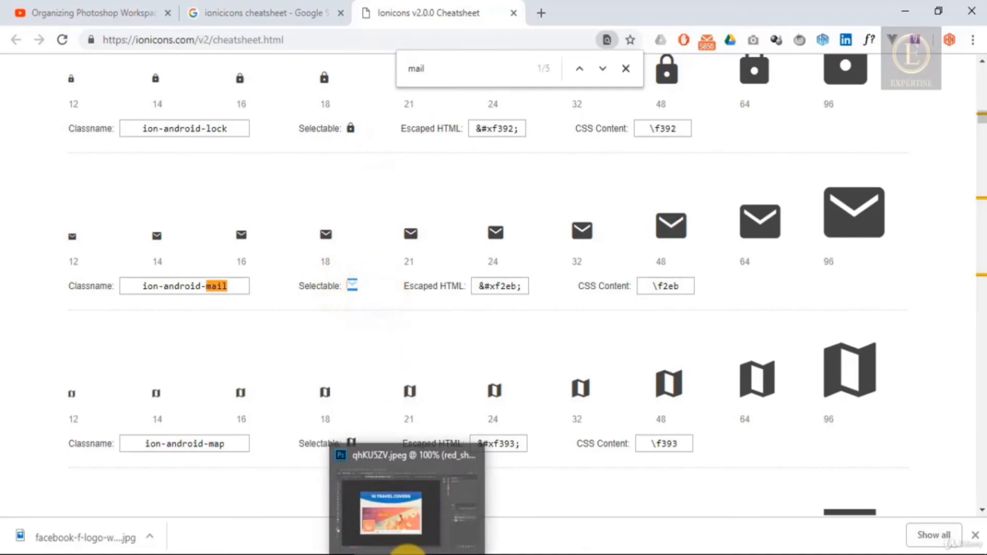
- Back in the Photoshop banner, duplicate the location icon beside the email line at Y 472 px and replace its glyph with the copied mail icon
click(407, 551)
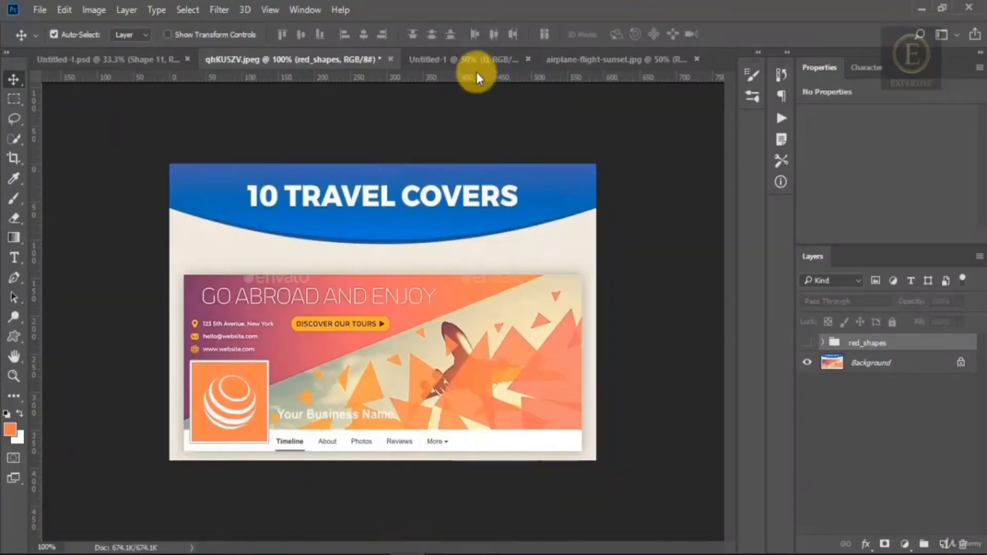
click(461, 59)
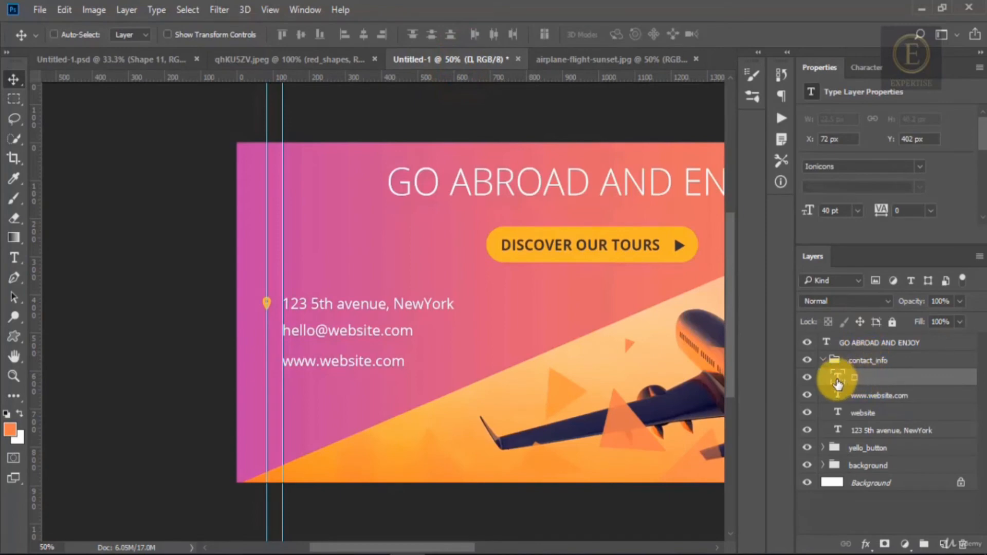
key(ctrl+j)
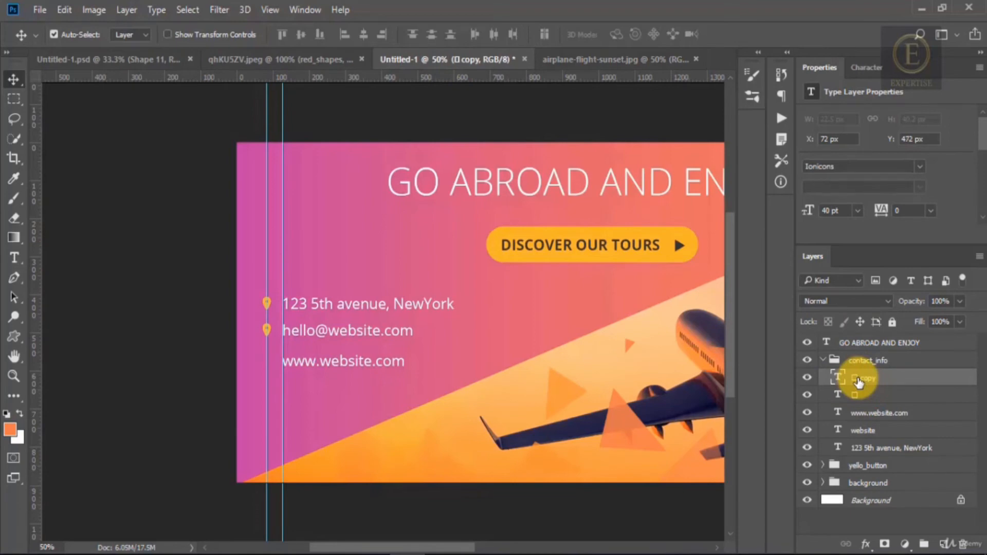
double_click(840, 379)
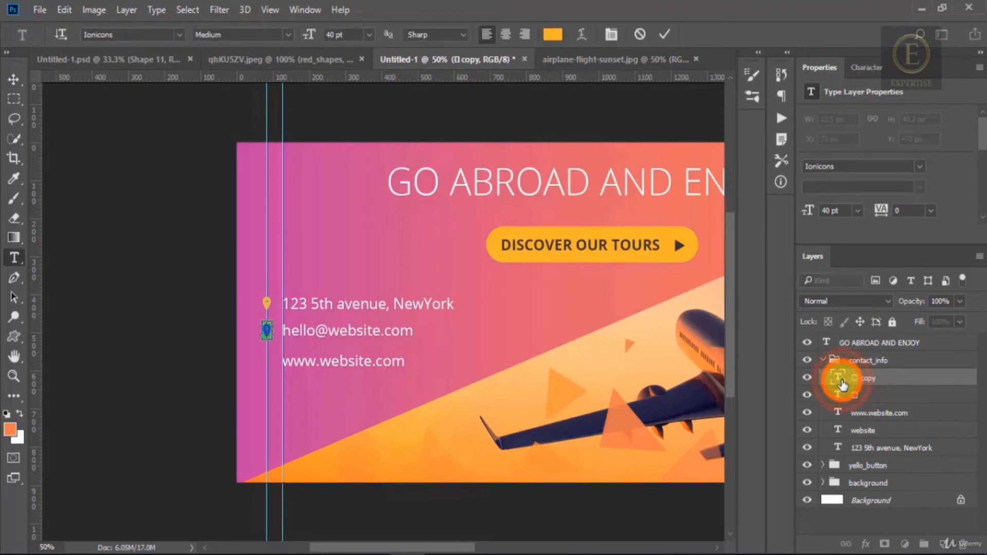
key(ctrl+v)
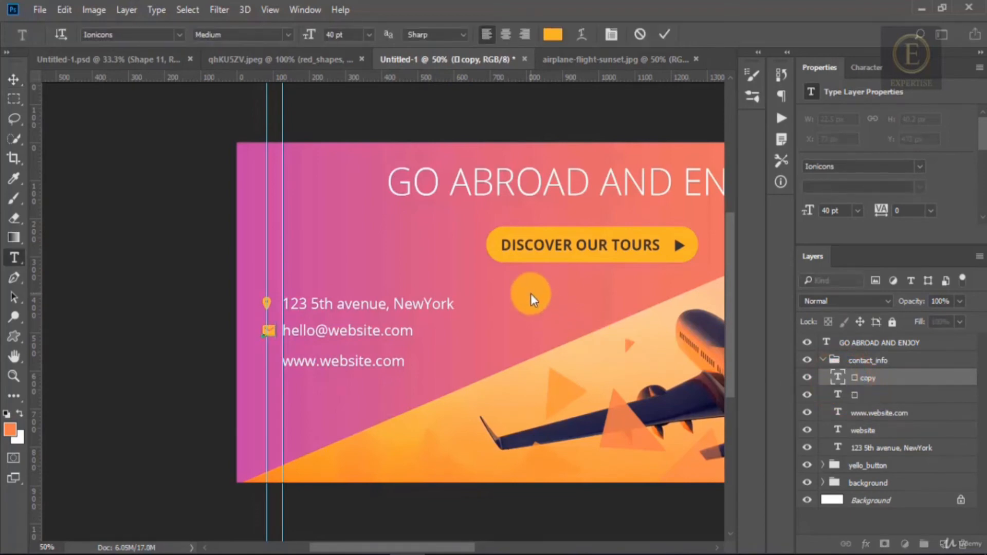
click(18, 81)
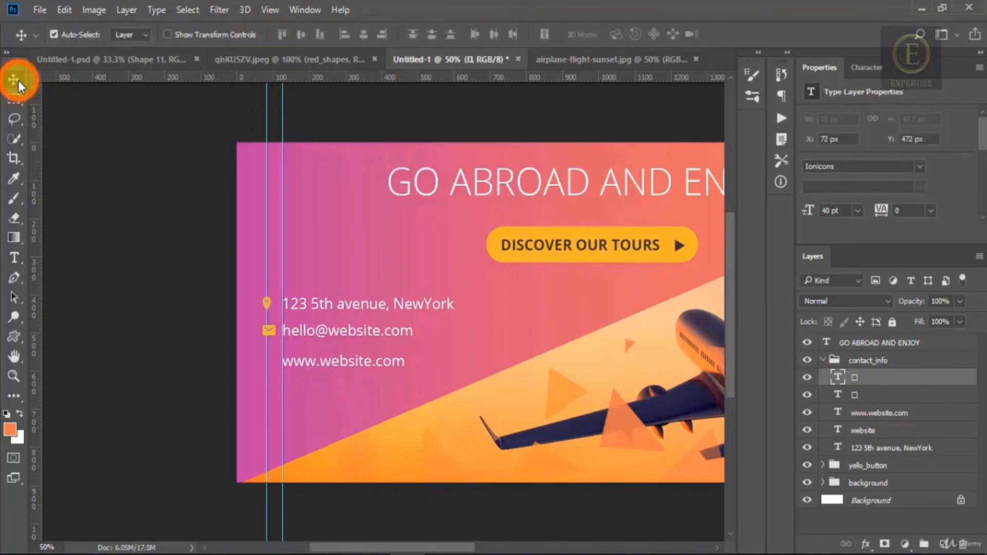
- Center the mail icon on the vertical guide at X 66 px and duplicate it beside the website line at Y 554 px
key(Right)
key(Right)
key(Right)
key(Right)
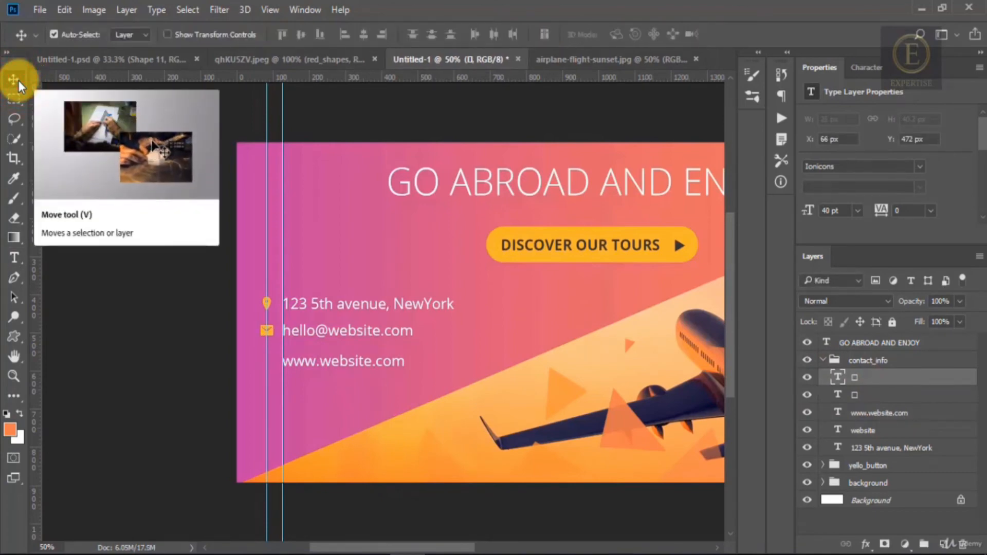
key(ctrl+j)
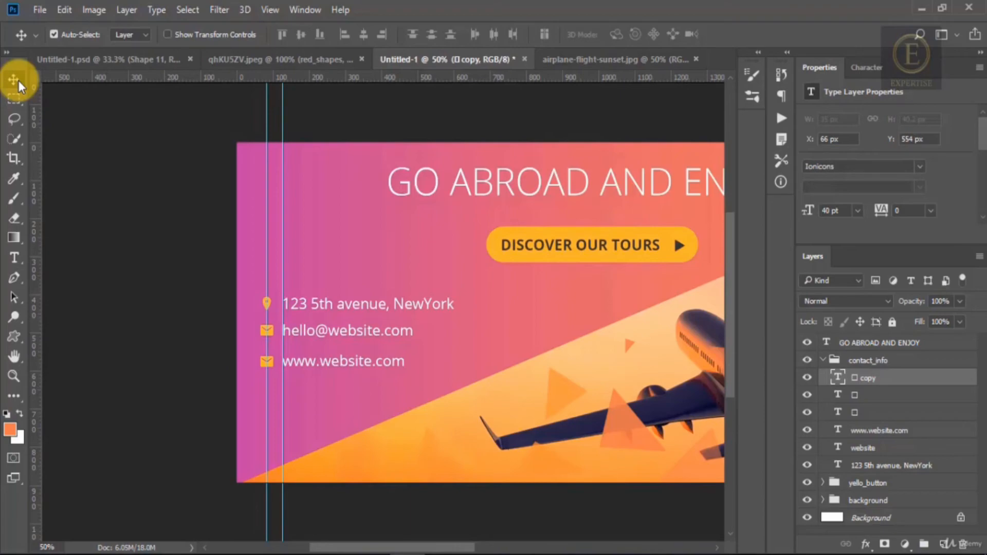
- Switch to the Ionicons cheatsheet in the browser and search it for "website"
click(374, 554)
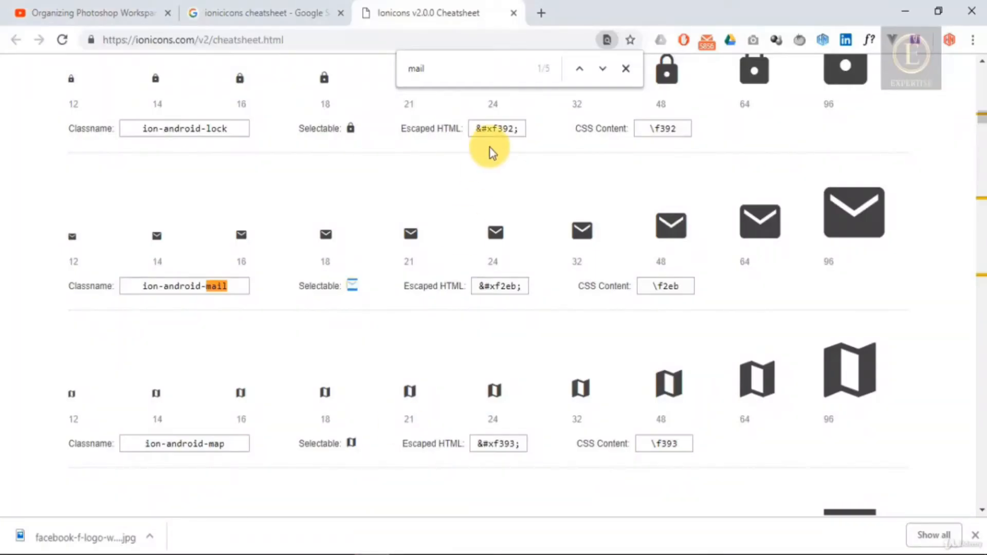
drag(441, 71, 364, 61)
text(we)
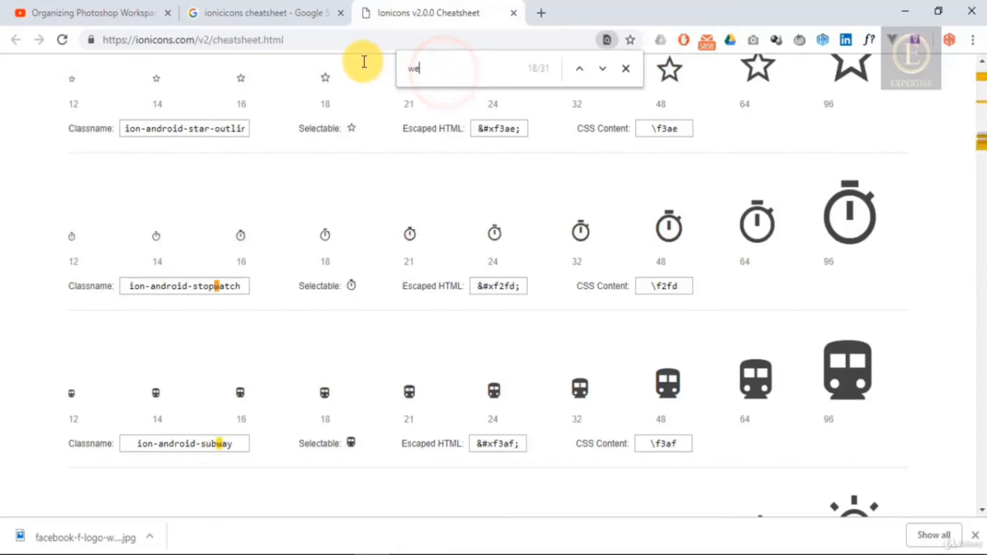
text(bsite)
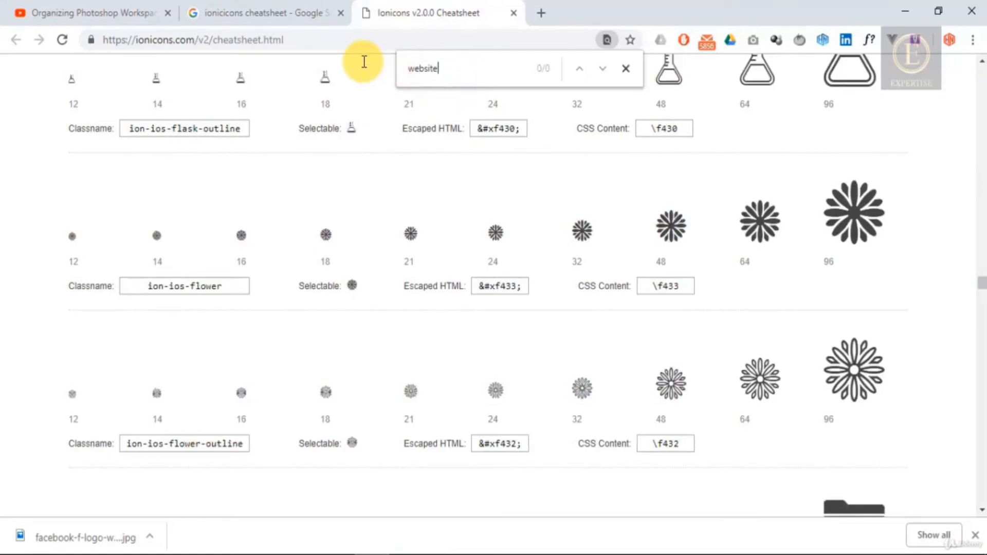
key(BackSpace)
key(BackSpace)
key(BackSpace)
key(BackSpace)
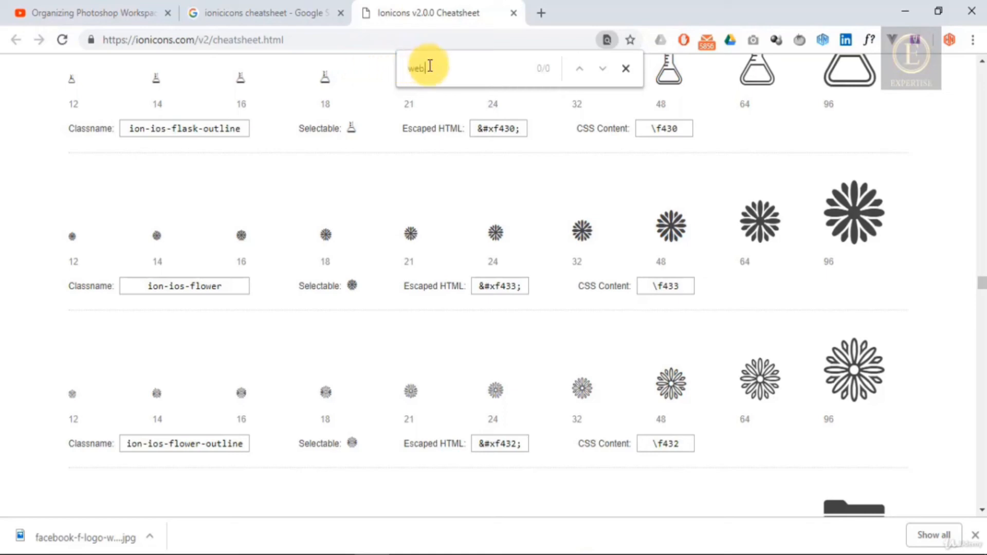
- Search the cheatsheet for "global" and copy the selectable ion-android-globe glyph
drag(433, 66, 402, 69)
text(global)
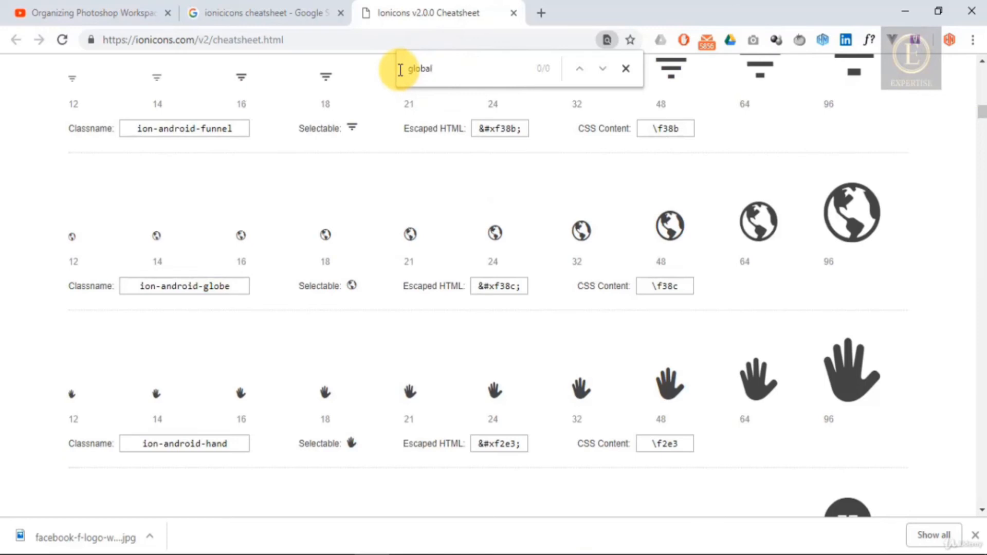
click(353, 282)
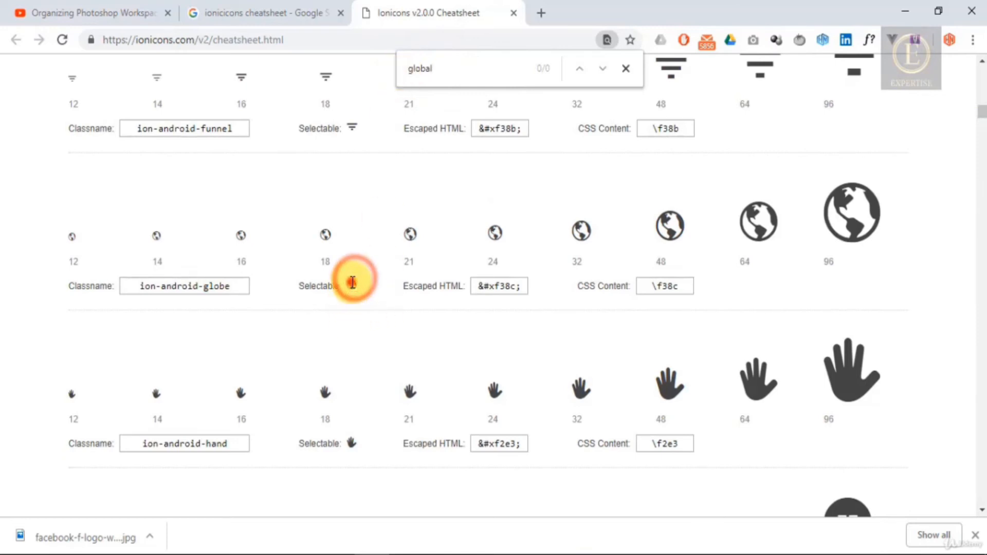
drag(437, 66, 373, 66)
text(inte)
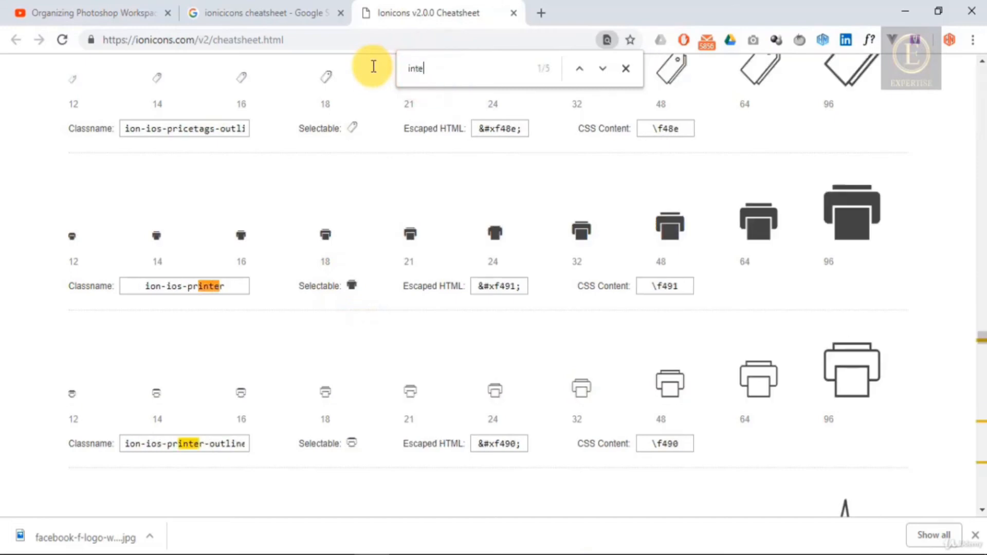
text(rtne)
key(ctrl+a)
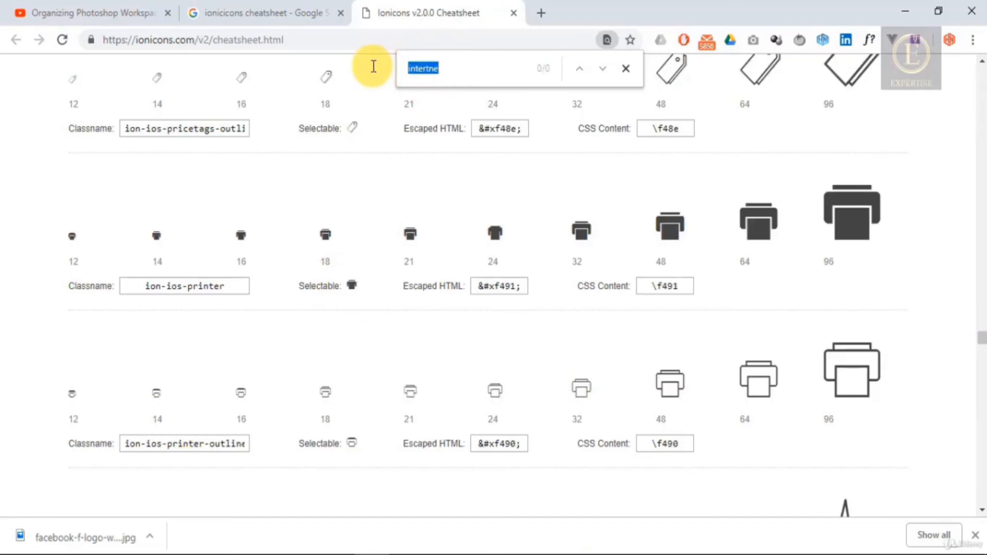
key(BackSpace)
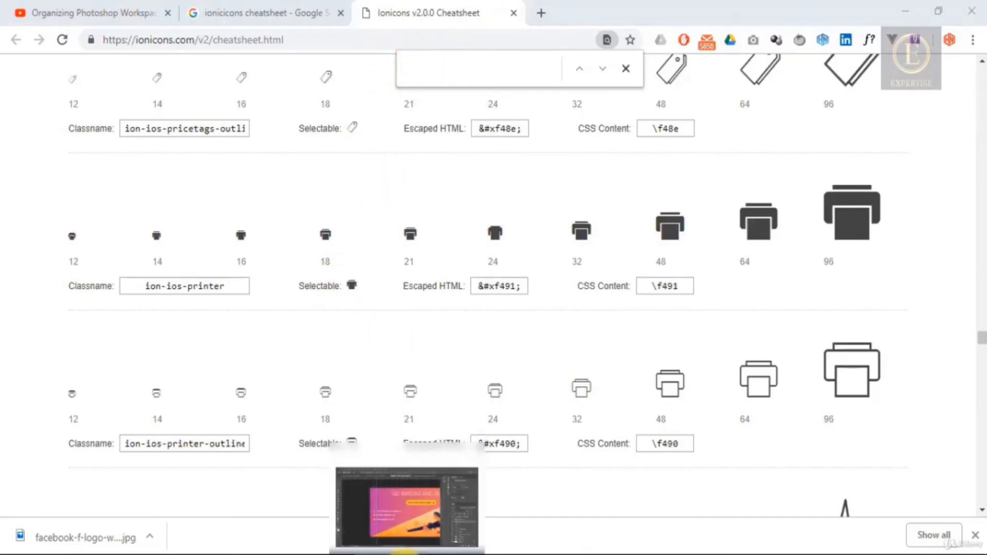
- Return to the Photoshop banner and replace the duplicated mail glyph beside the website line with the copied globe icon
click(404, 548)
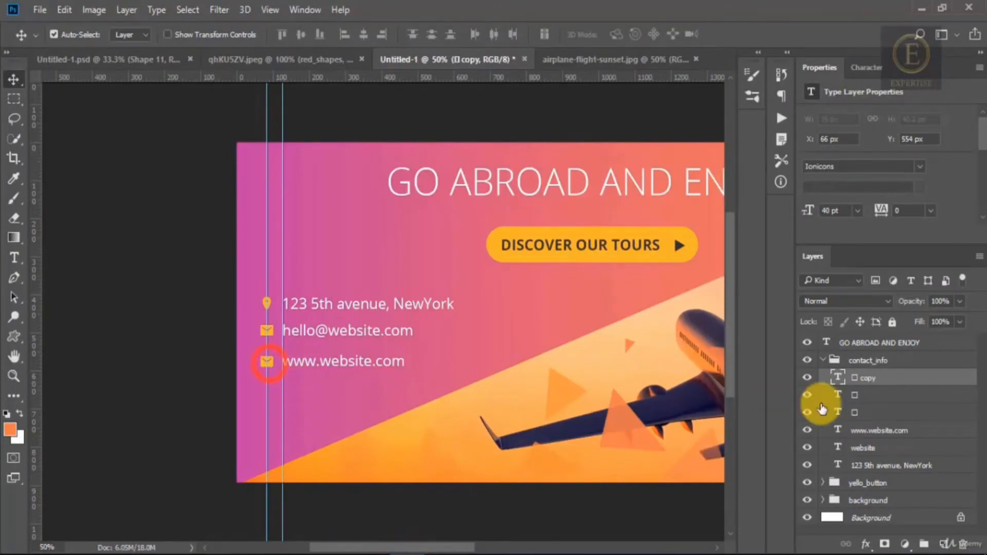
double_click(837, 378)
key(ctrl+v)
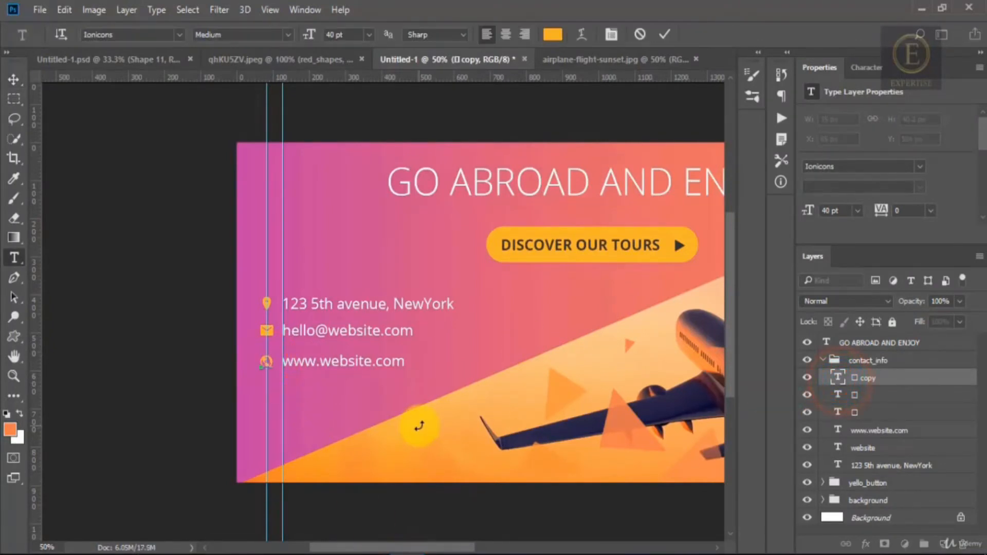
click(14, 78)
- Place a horizontal guide along the base of the website line and nudge the globe icon up to Y 550 px
drag(368, 79, 385, 365)
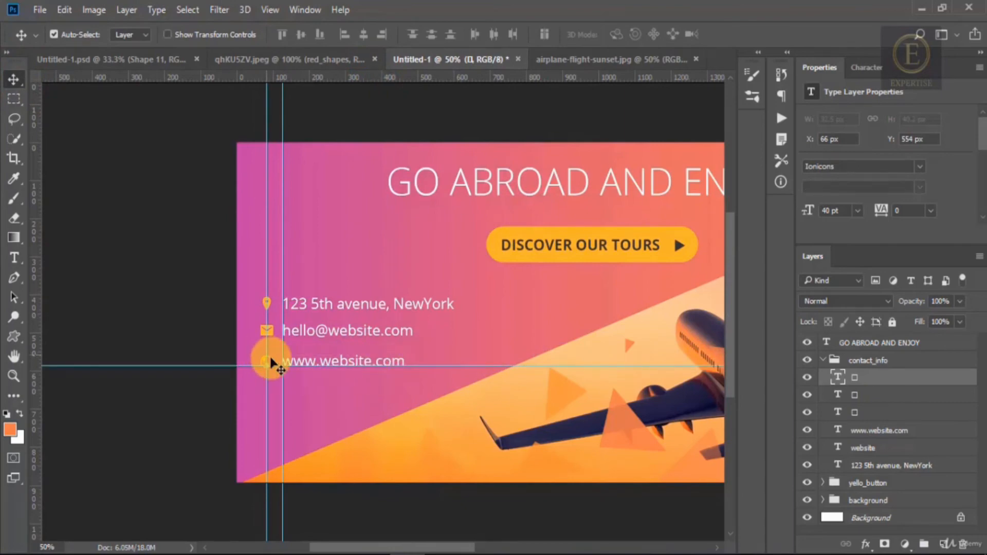
key(Up)
key(Up)
key(Up)
key(Up)
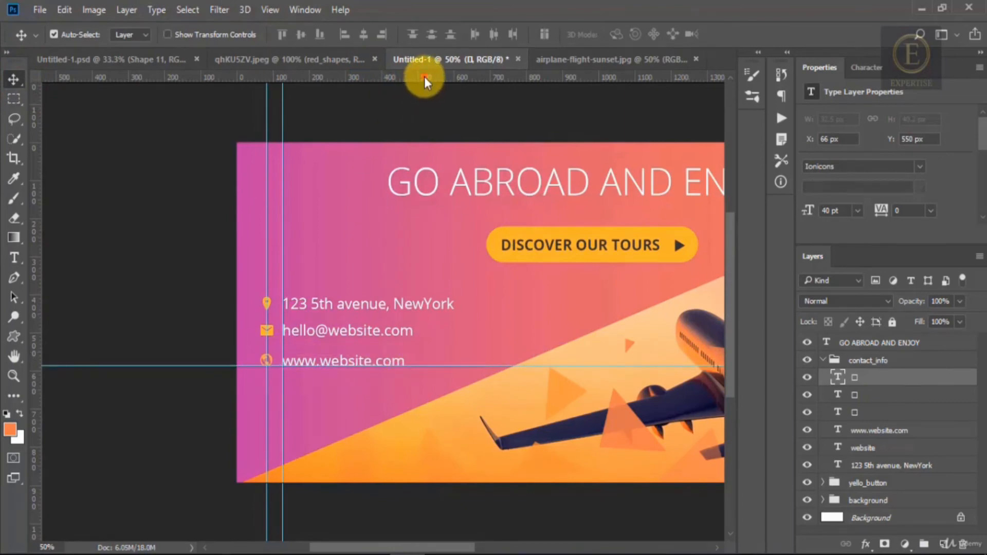
- Place horizontal guides along the bases of the email line and the address line
drag(424, 77, 413, 336)
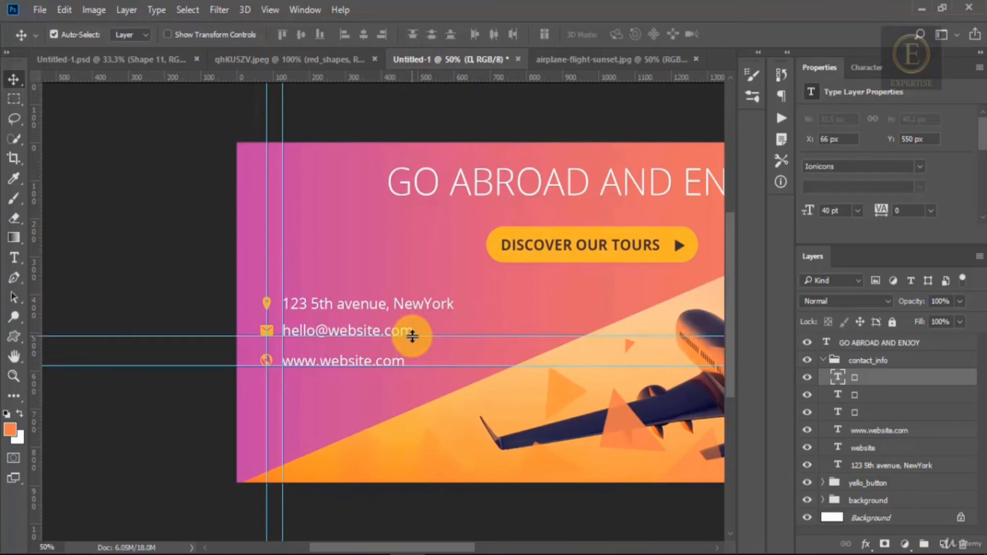
drag(411, 78, 416, 309)
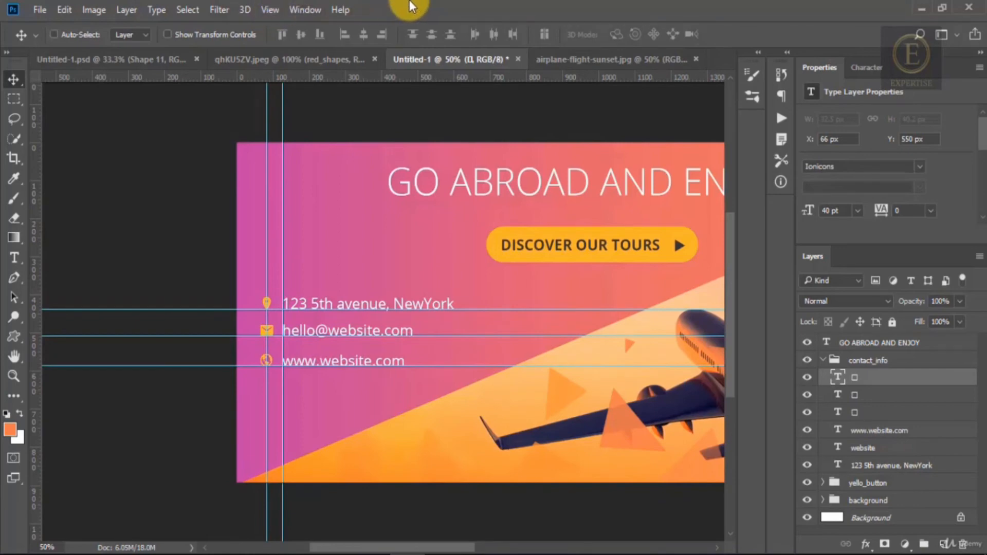
- Hide the guides on the travel banner and compare the whole design with the reference travel cover image
key(ctrl+semicolon)
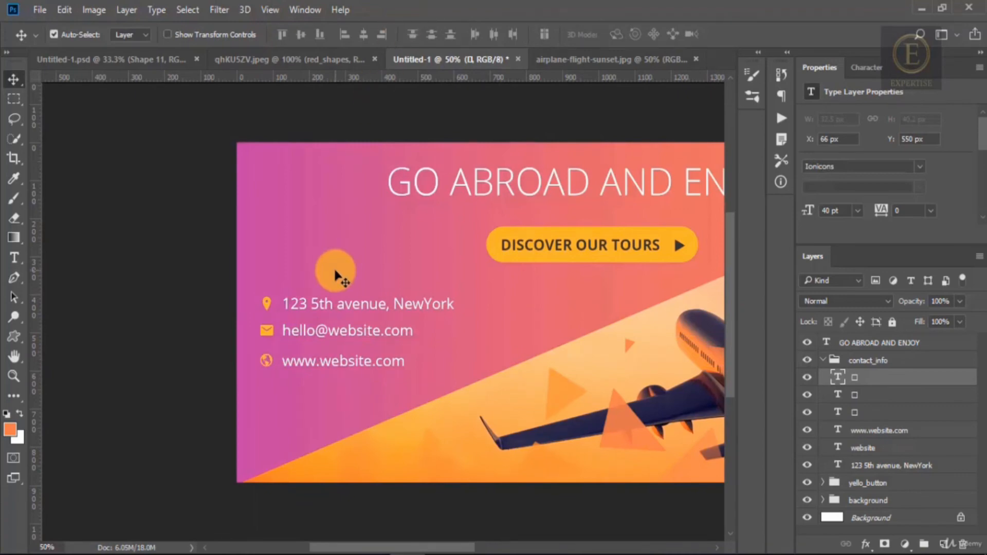
click(271, 10)
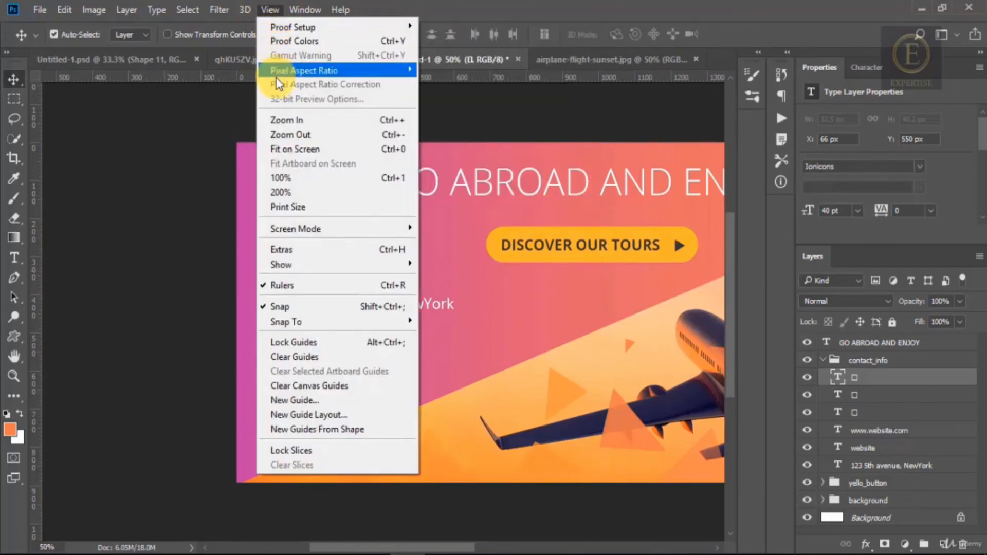
click(297, 249)
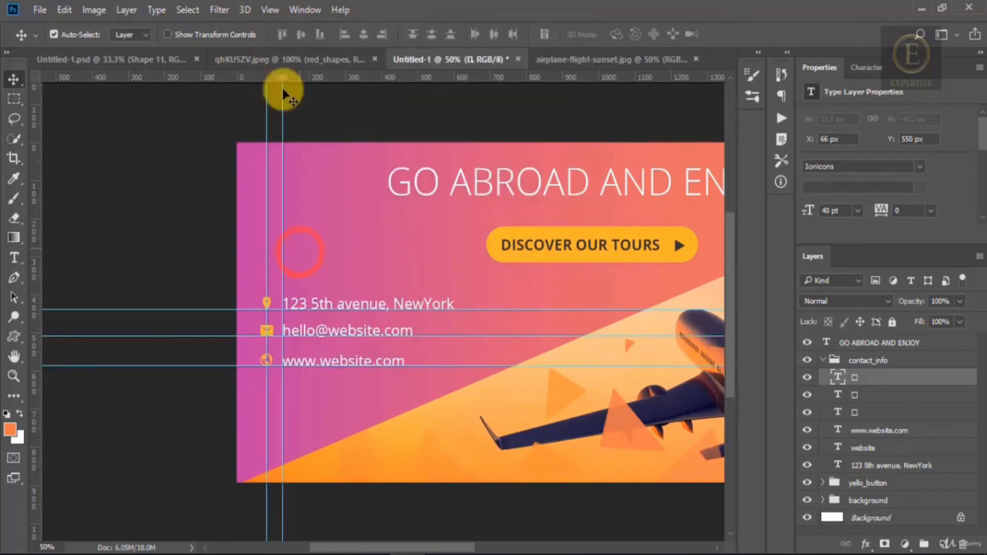
click(271, 8)
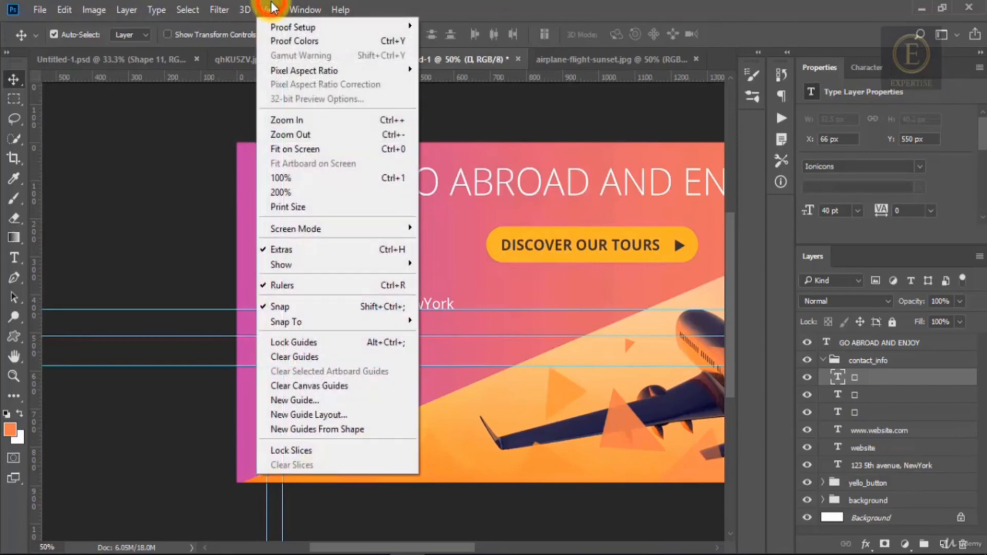
click(320, 251)
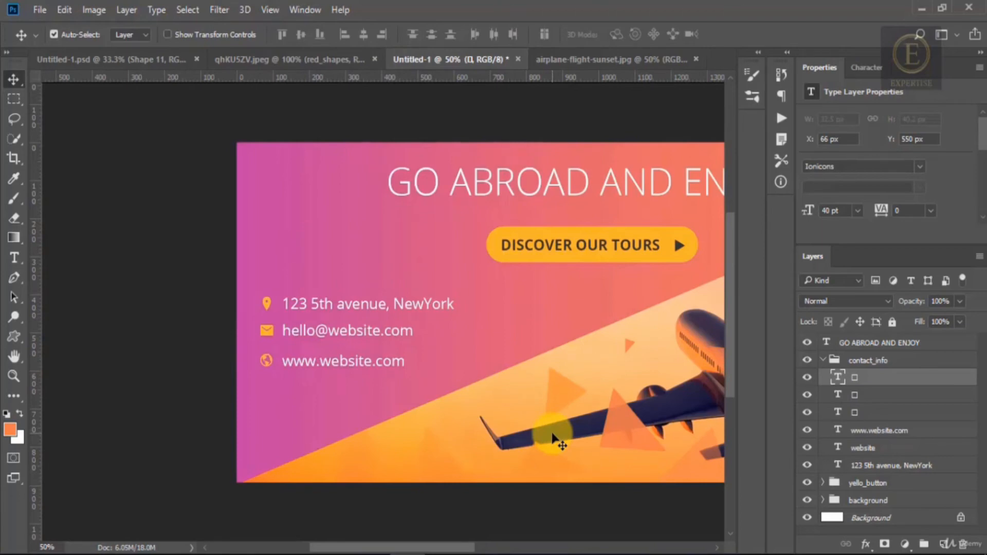
key(ctrl)
key(ctrl+minus)
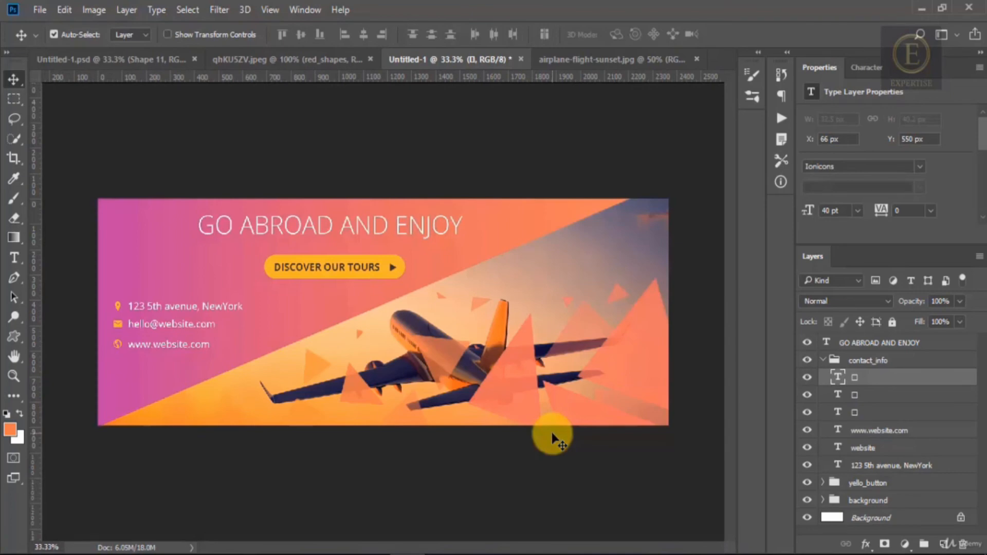
click(249, 60)
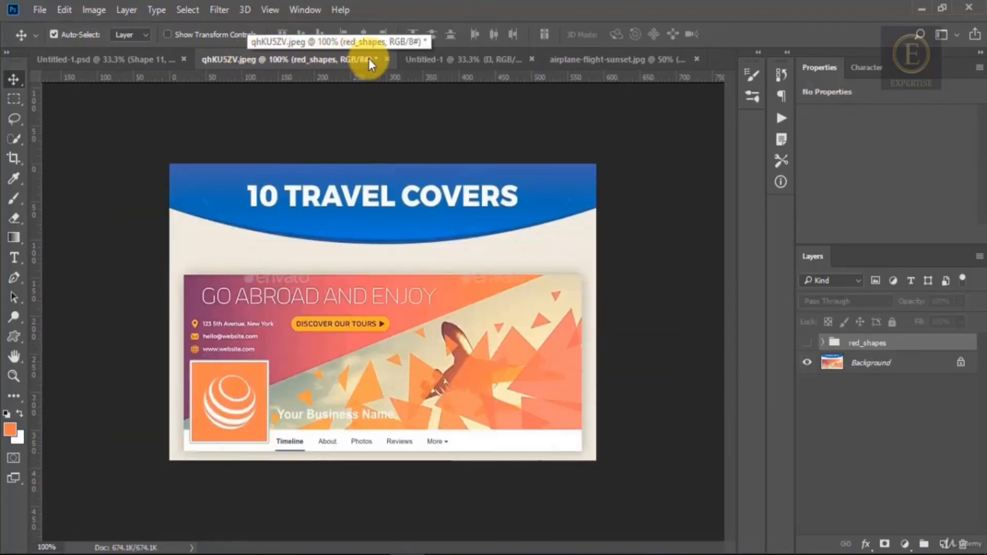
click(428, 60)
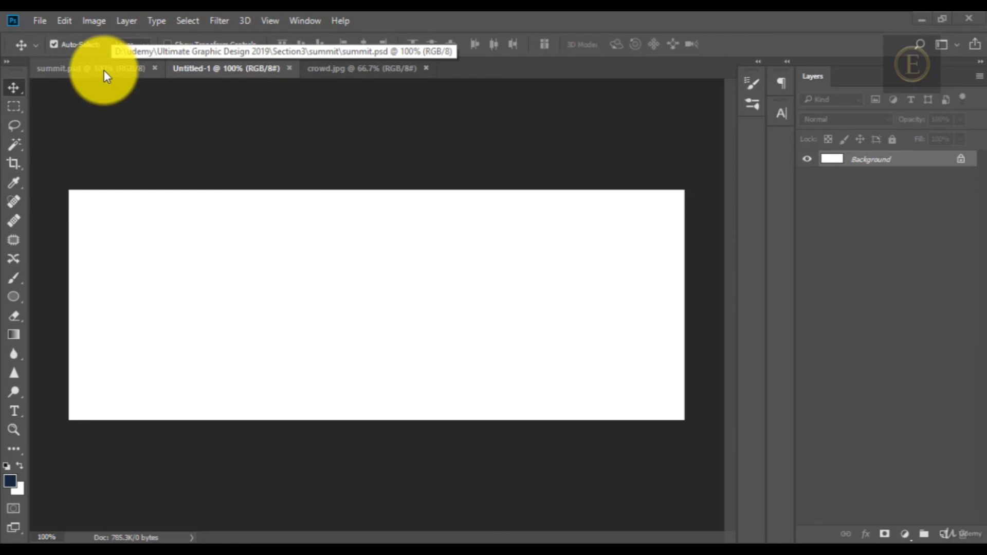
- View the finished summit.psd cover and check the blank Untitled-1 document's image size with the units set to pixels
click(104, 70)
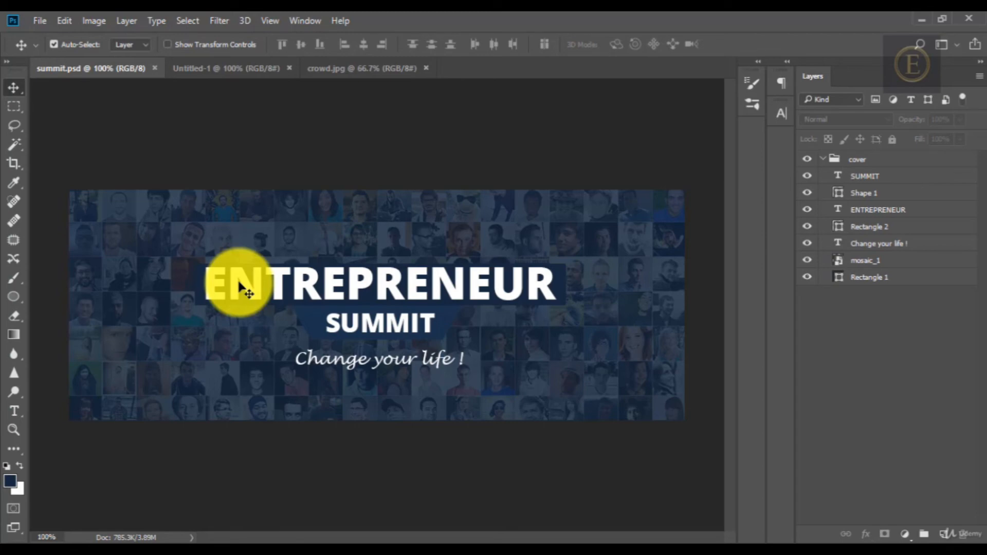
click(218, 70)
click(94, 22)
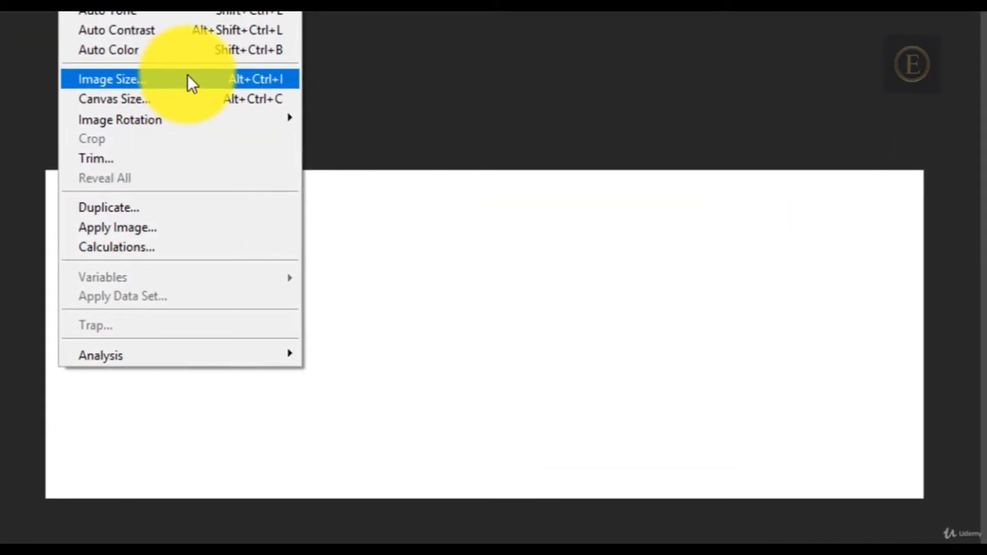
click(189, 78)
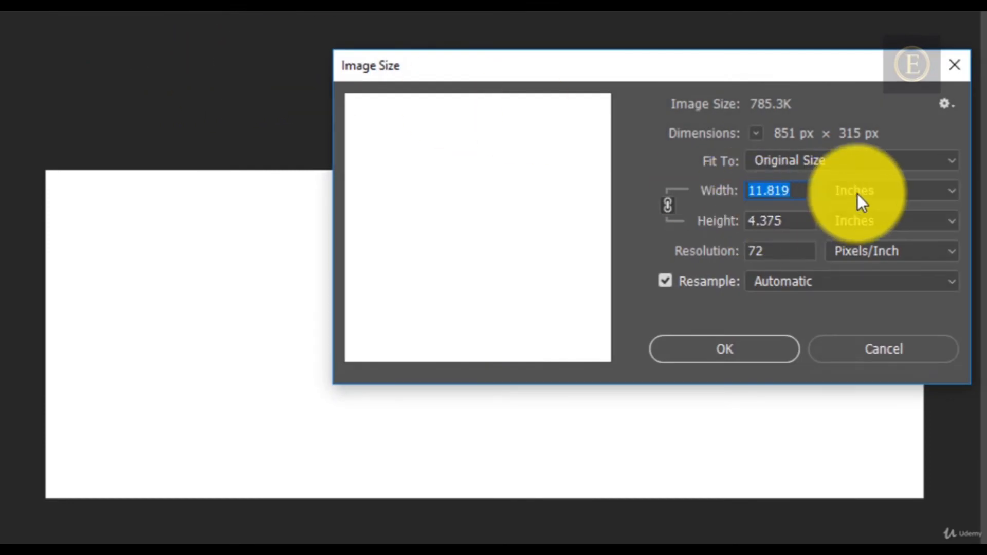
click(886, 187)
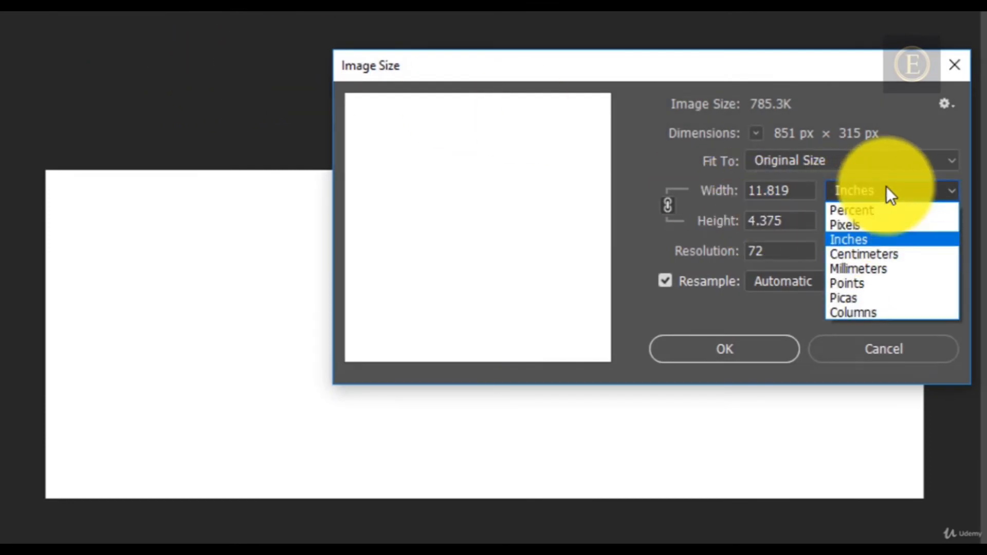
click(853, 226)
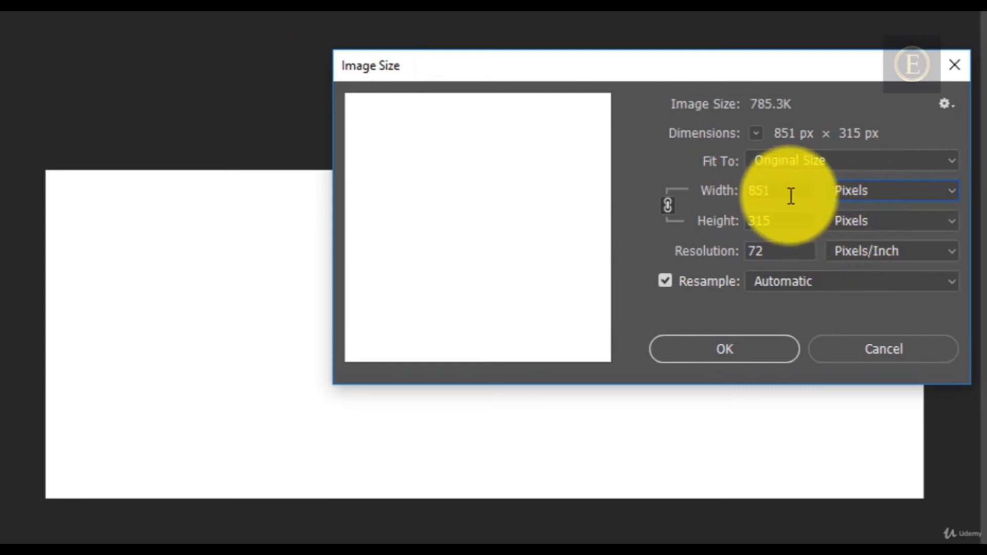
drag(790, 196, 731, 194)
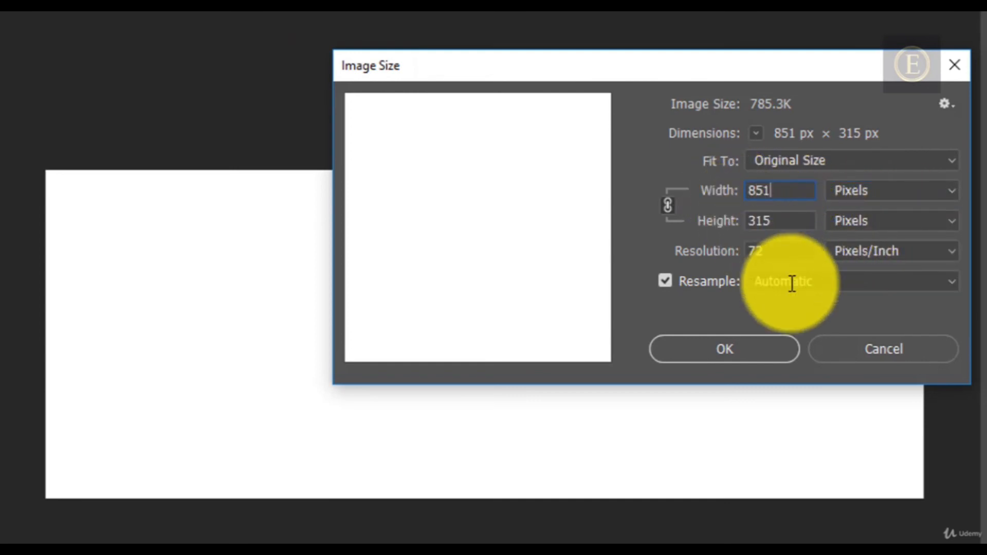
click(738, 357)
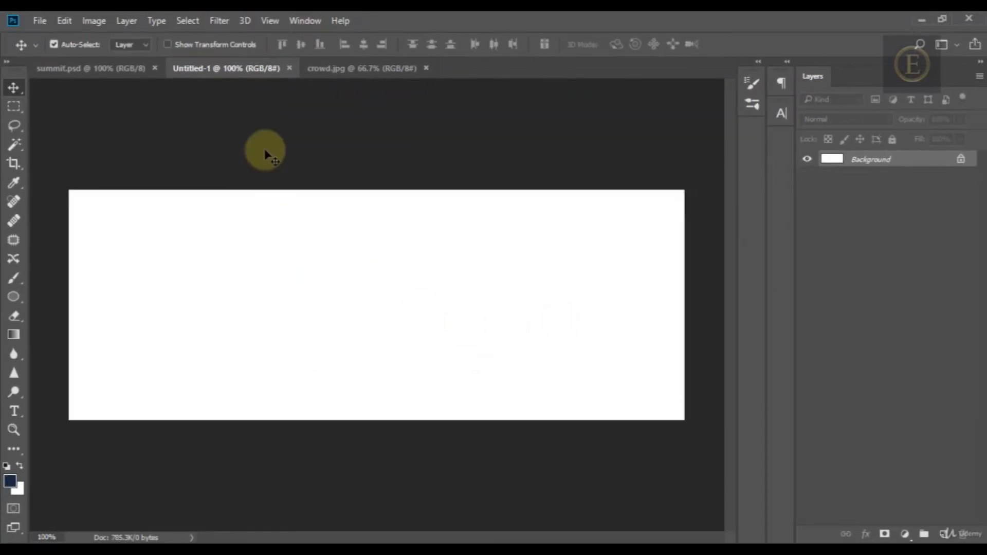
- Unlock the background layer of crowd.jpg and move the crowd mosaic into the Untitled-1 document
click(91, 72)
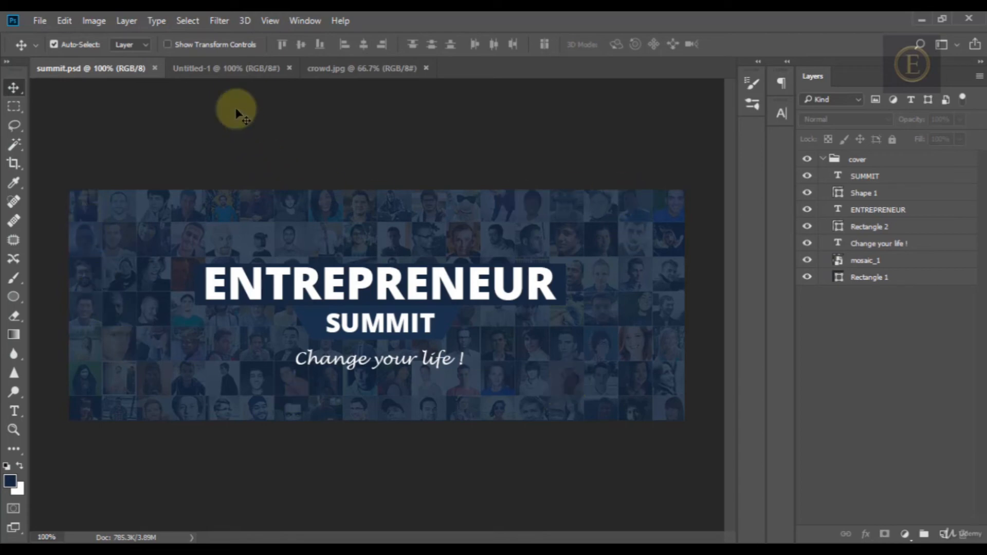
click(217, 72)
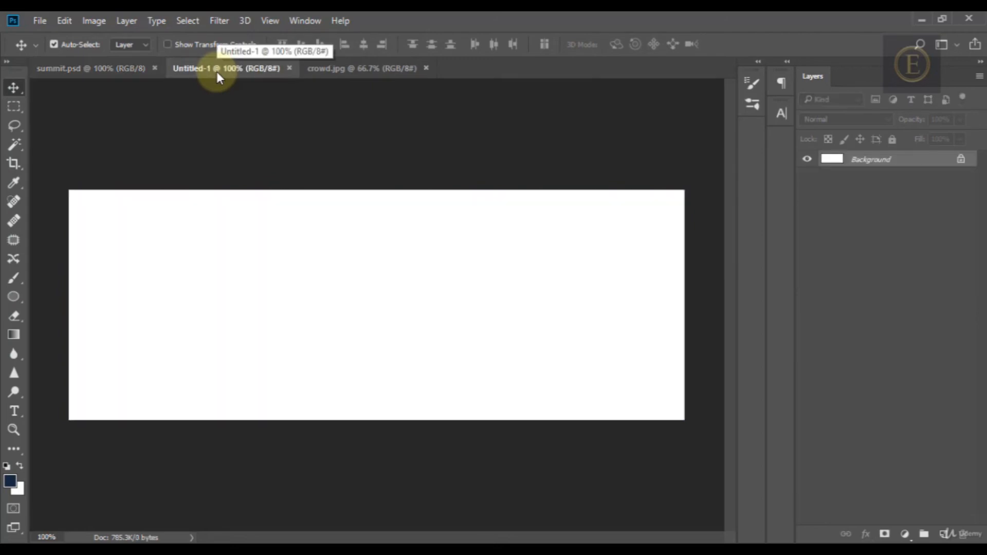
click(110, 71)
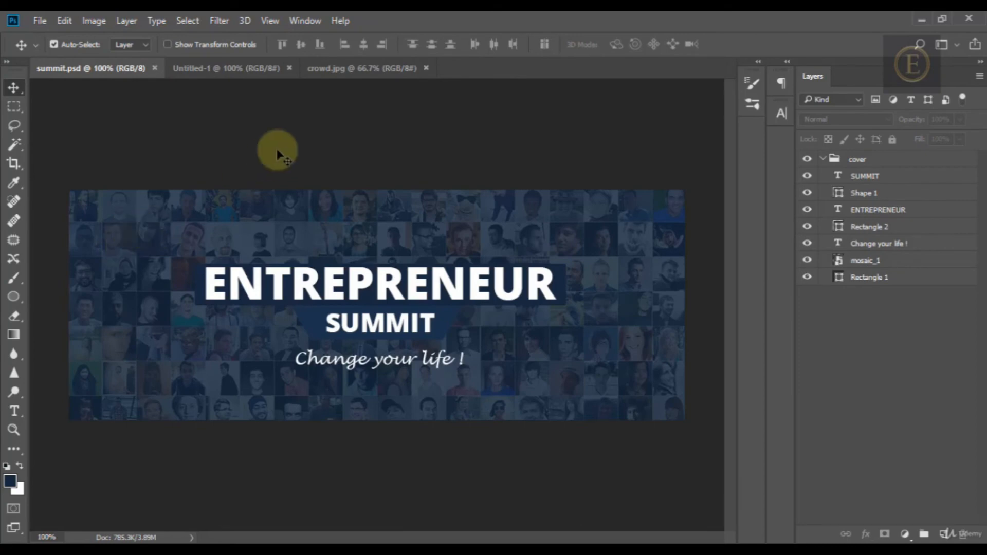
click(363, 68)
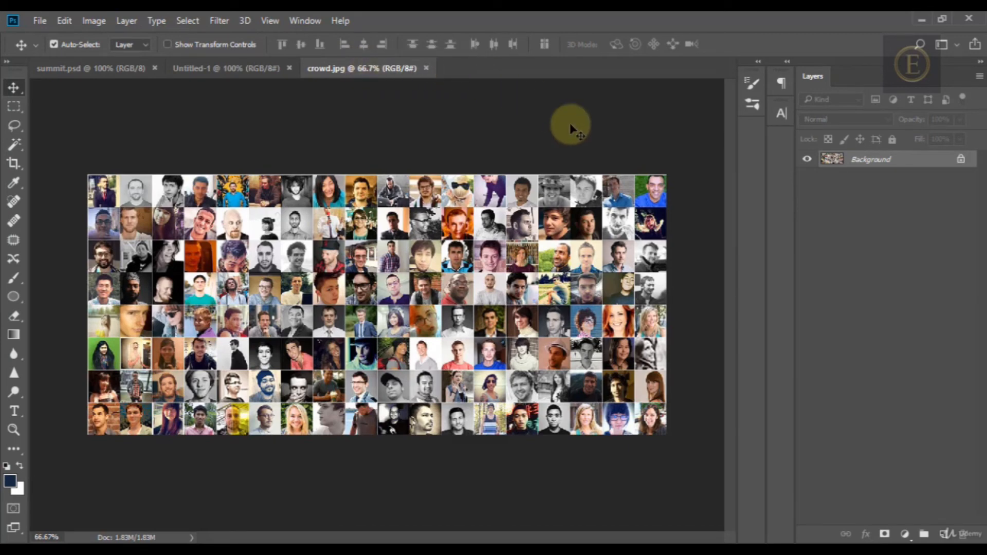
click(961, 160)
drag(444, 272, 367, 297)
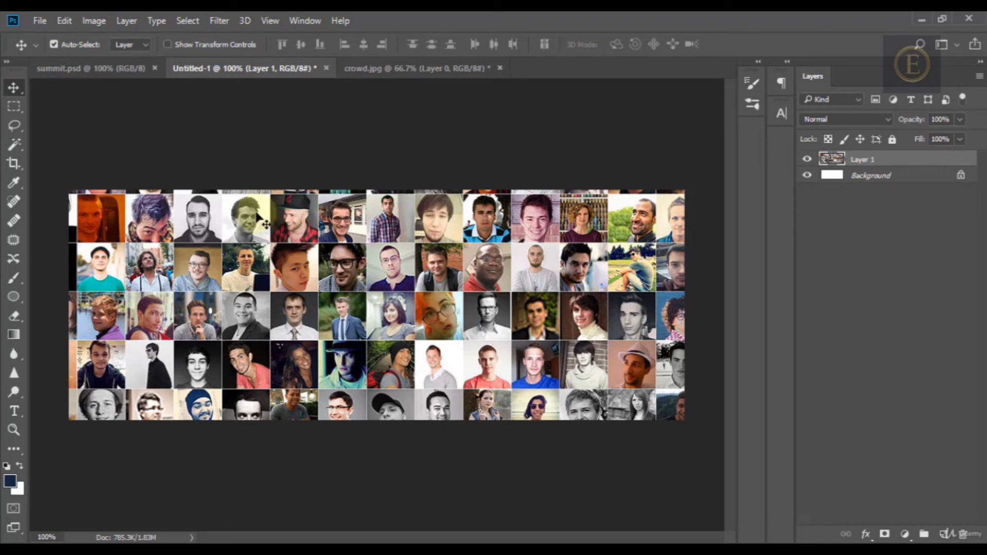
- Draw a rectangle of about 865 × 327 px covering the entire Untitled-1 canvas
click(118, 75)
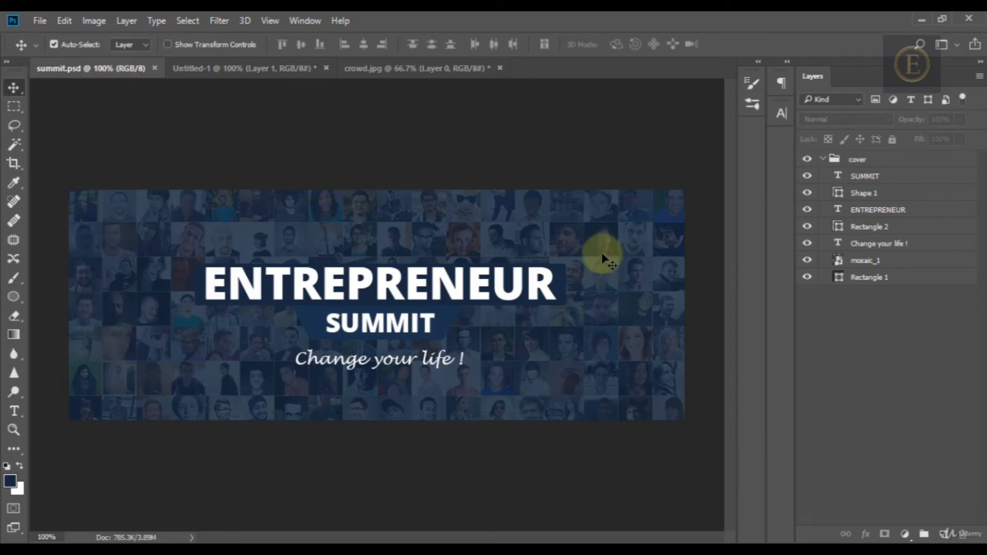
click(247, 75)
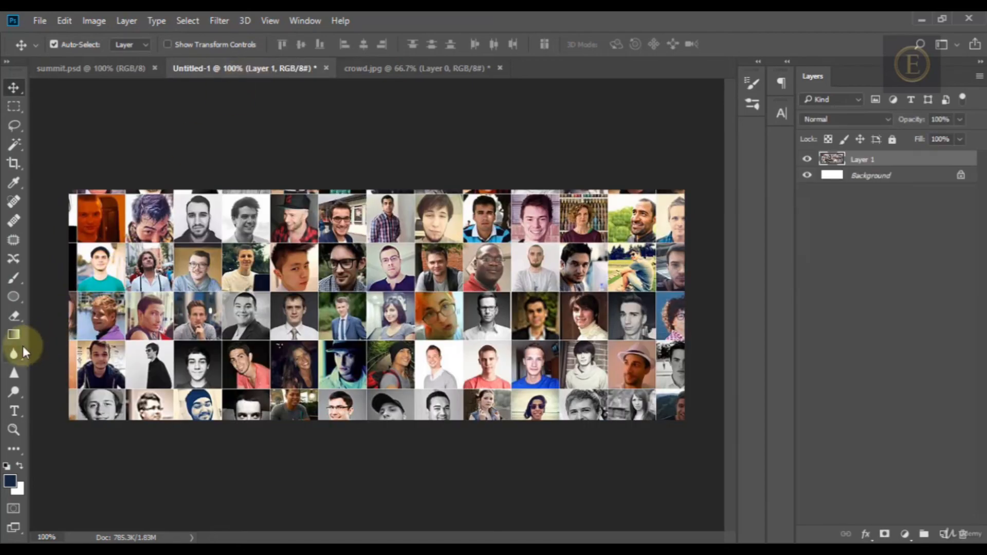
click(18, 300)
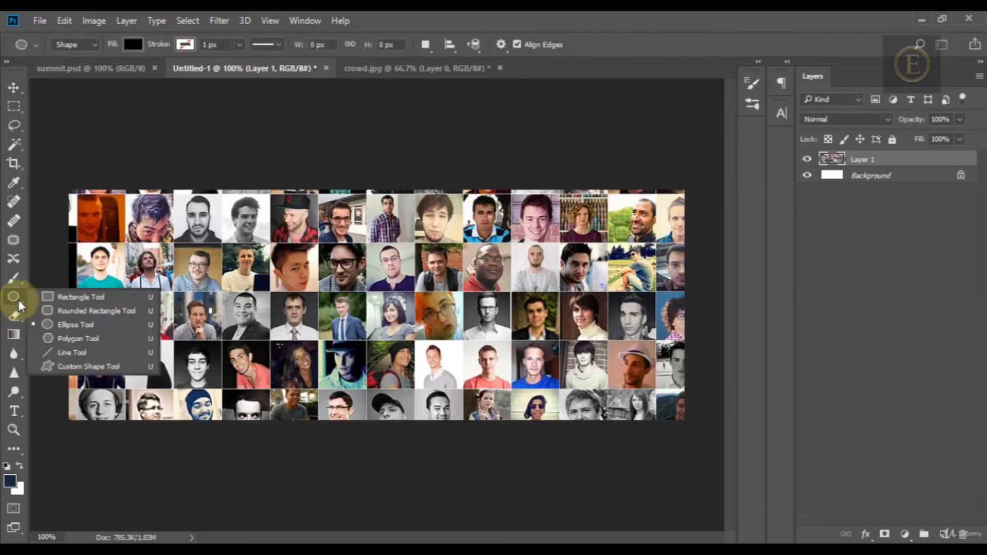
click(65, 297)
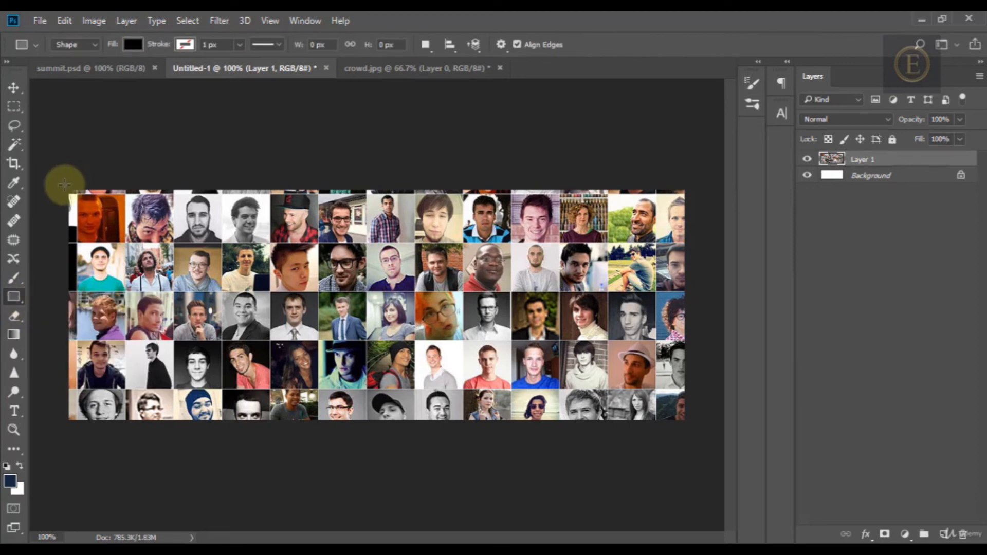
drag(65, 185, 689, 423)
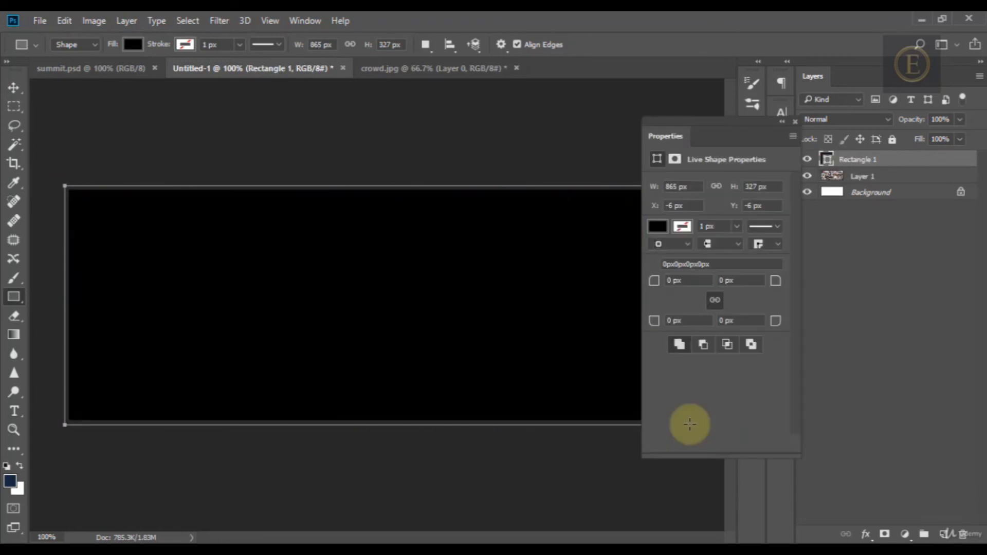
- Fill the rectangle with the dark navy foreground colour #15283d and close its shape properties
double_click(827, 160)
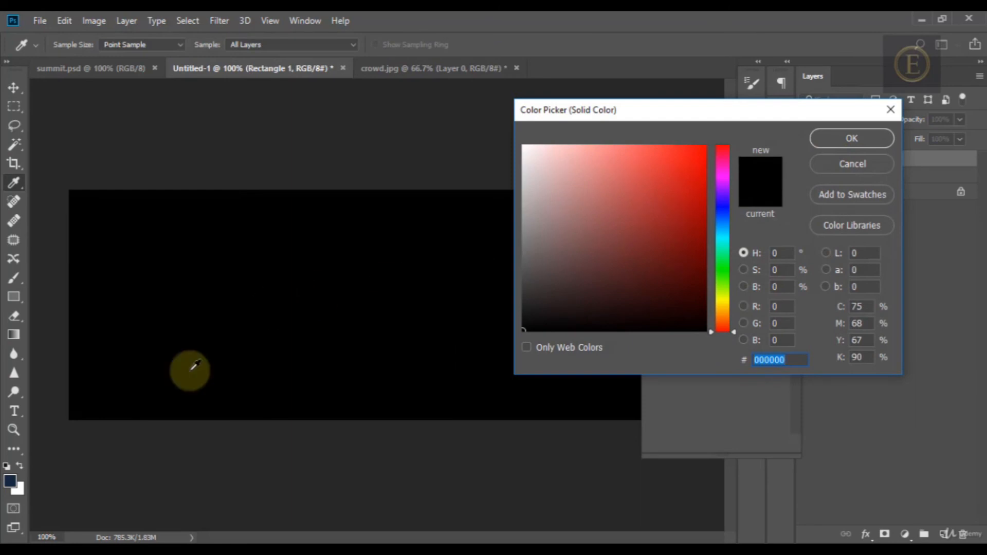
click(16, 476)
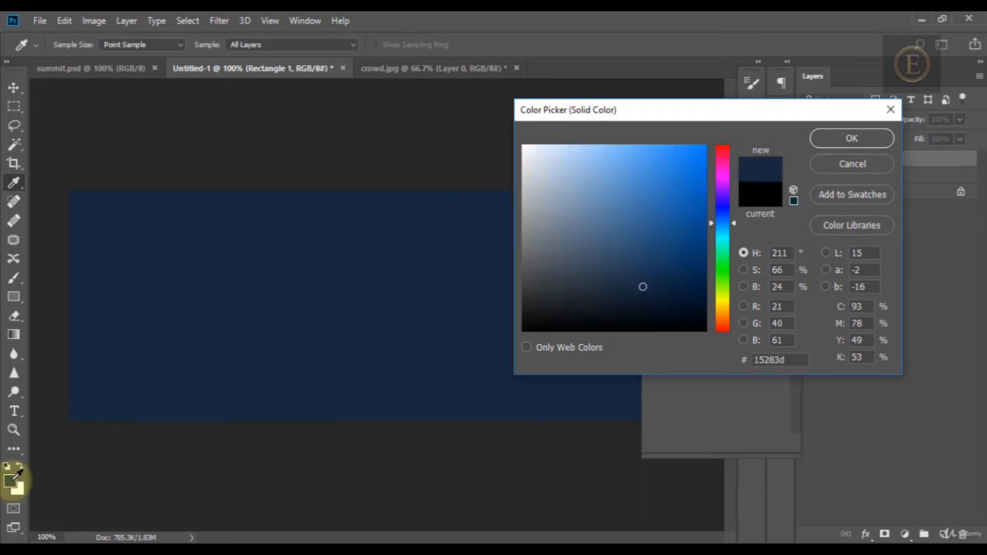
click(857, 137)
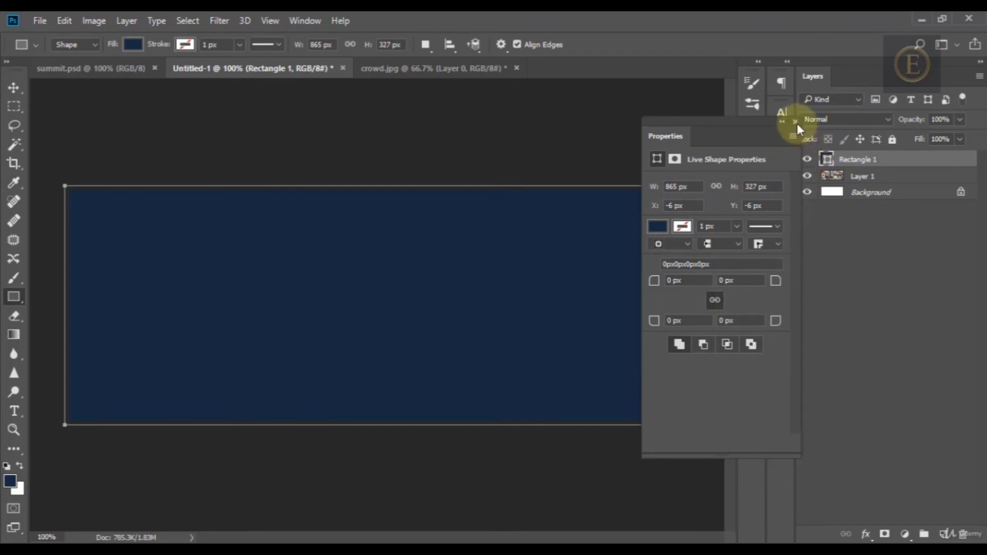
click(795, 122)
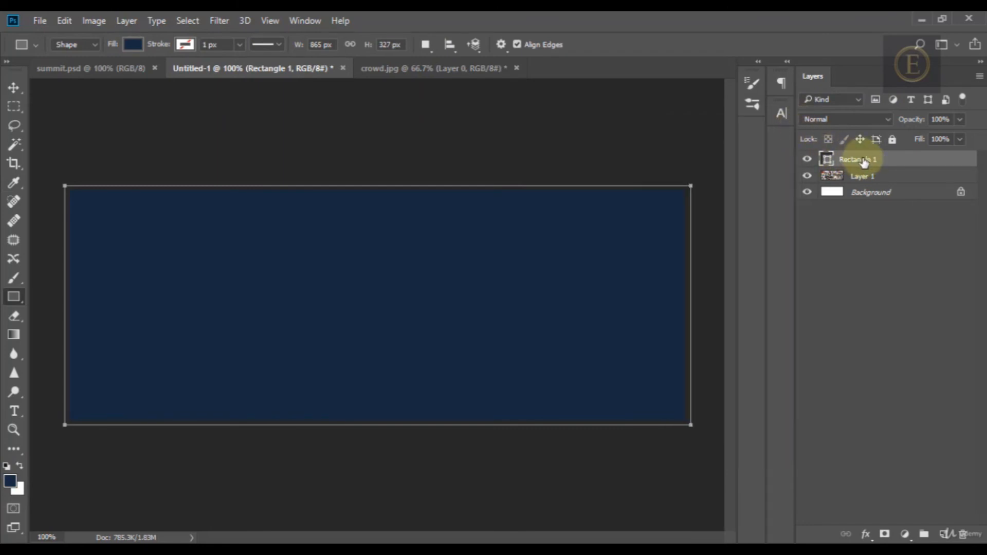
- Place the navy rectangle below the crowd mosaic layer, set the mosaic's fill to 15%, and compare with summit.psd
drag(863, 160, 864, 178)
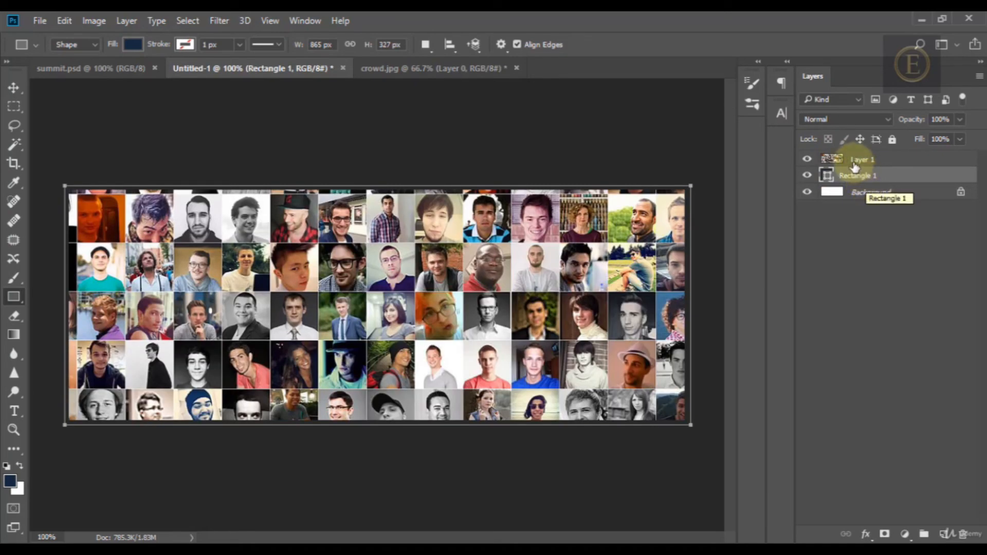
click(859, 161)
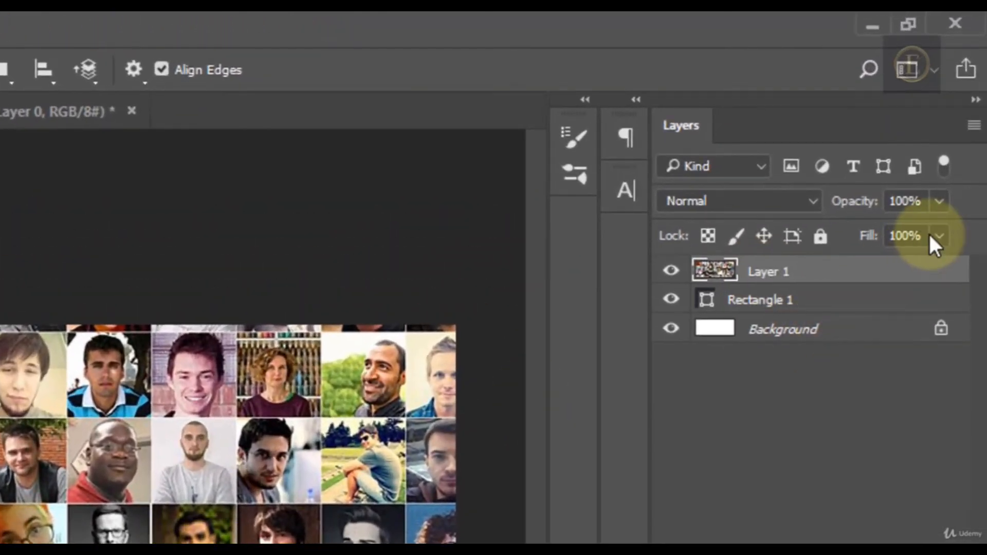
click(898, 235)
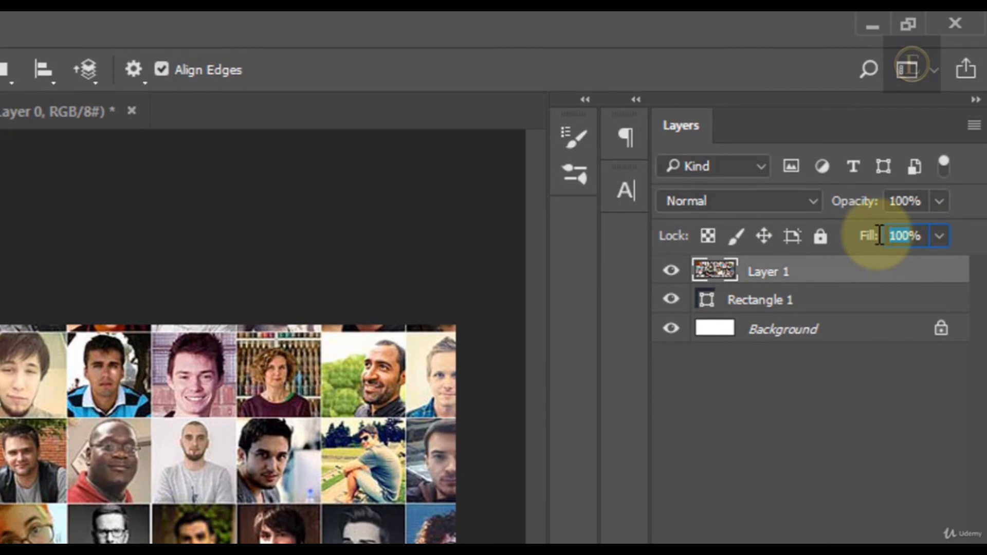
text(15)
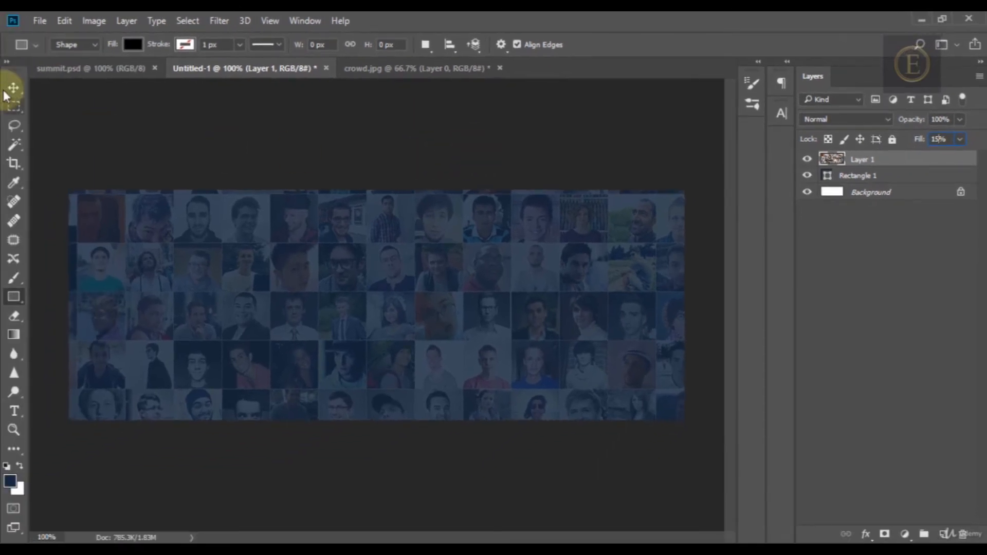
click(12, 87)
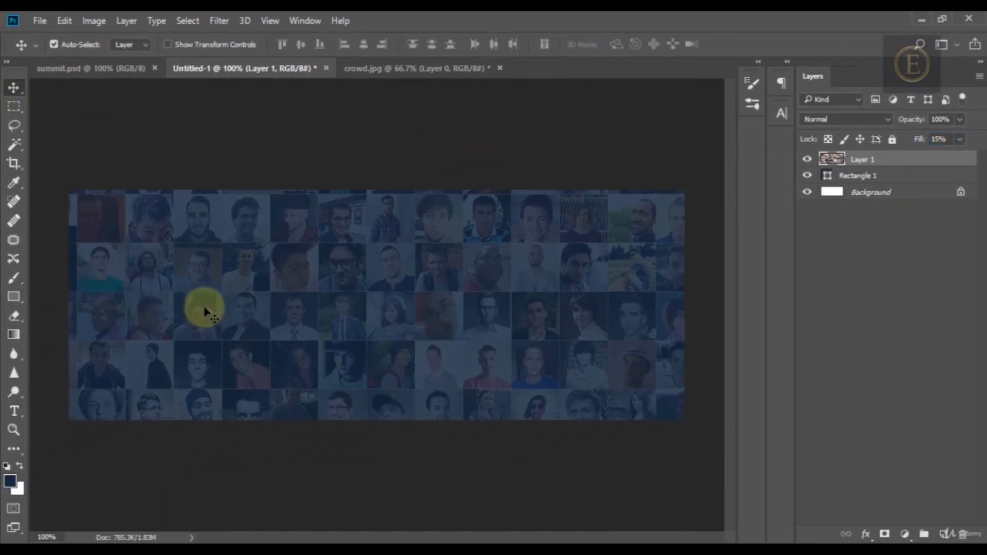
click(110, 69)
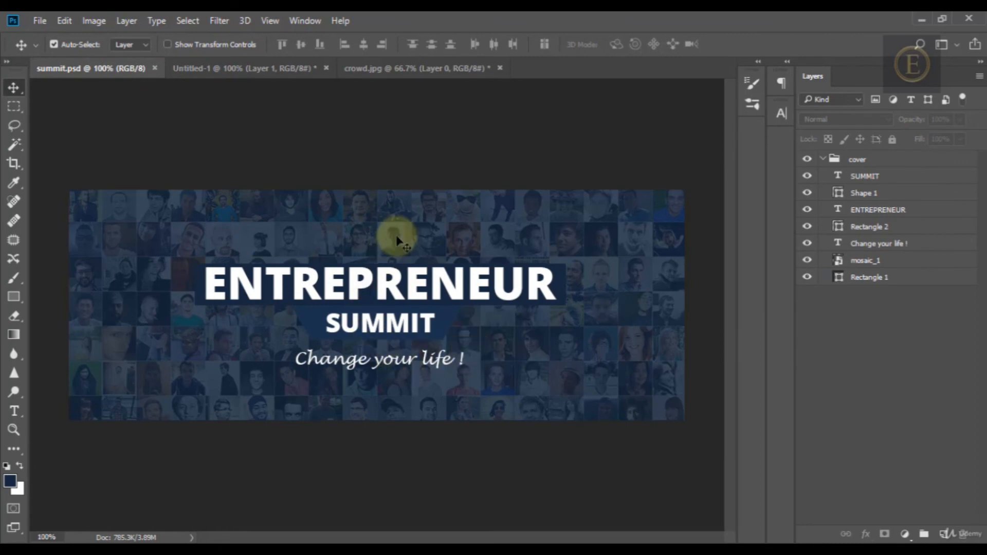
- Scale the crowd mosaic in Untitled-1 to about 75% and reposition it so it still covers the whole canvas
click(258, 69)
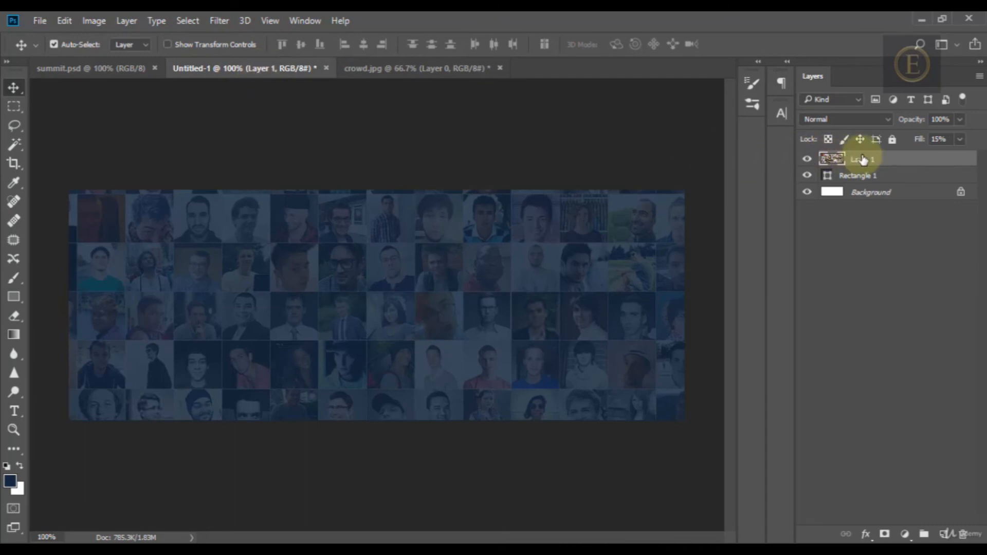
key(ctrl)
key(ctrl+t)
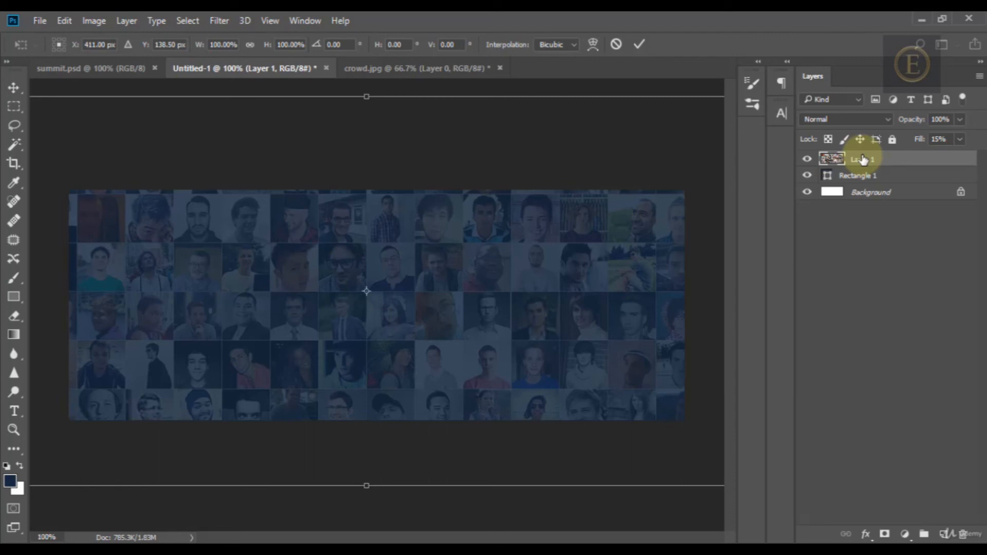
key(ctrl+minus)
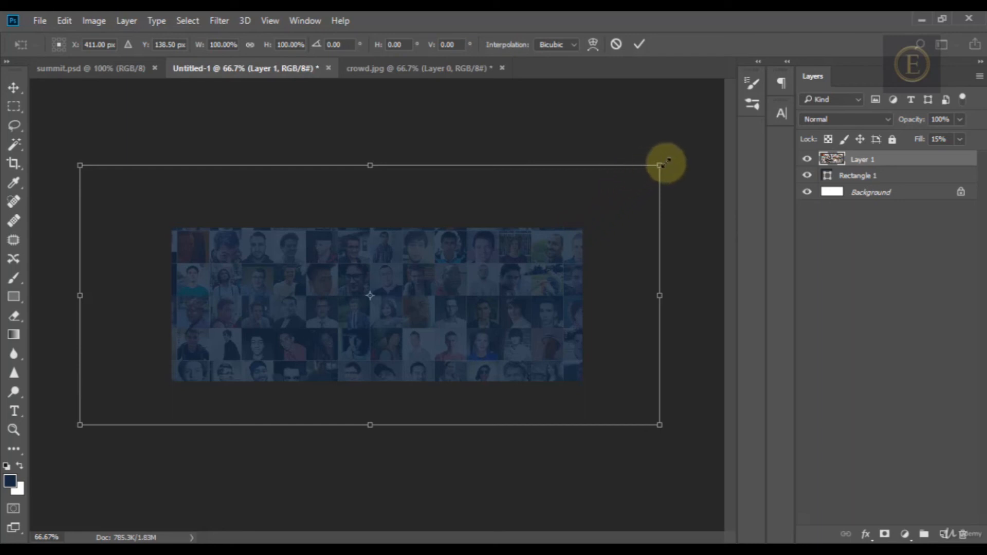
drag(661, 165, 514, 231)
drag(420, 285, 500, 271)
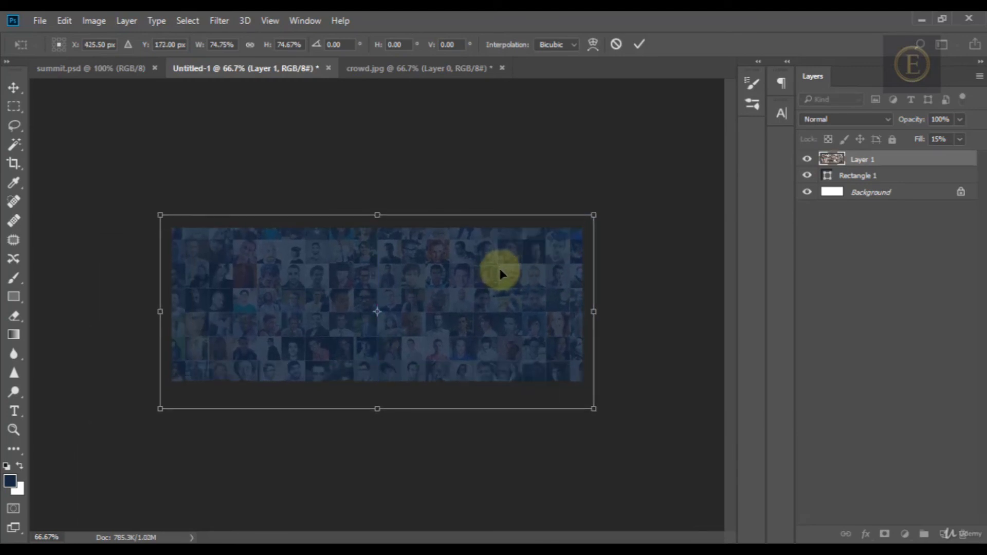
key(Return)
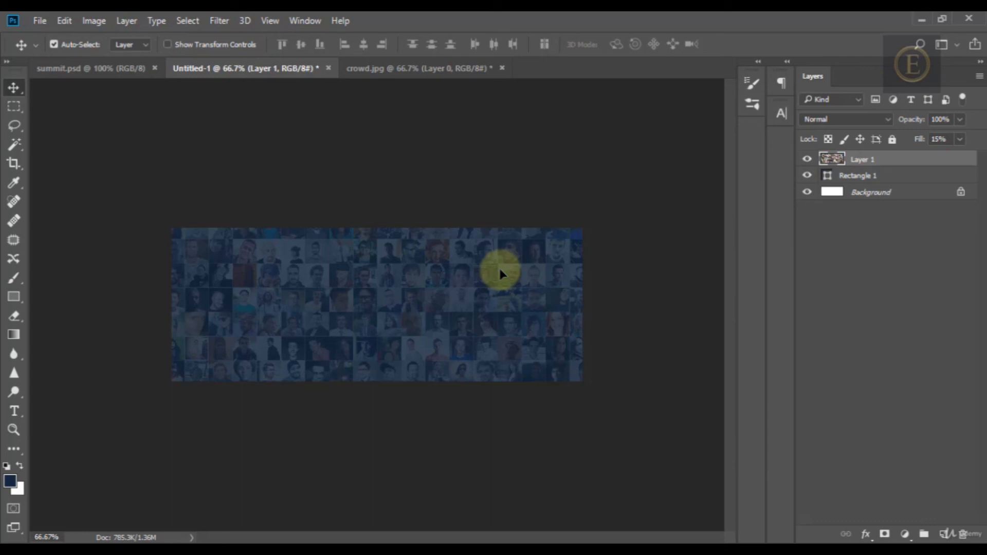
key(ctrl)
key(ctrl+1)
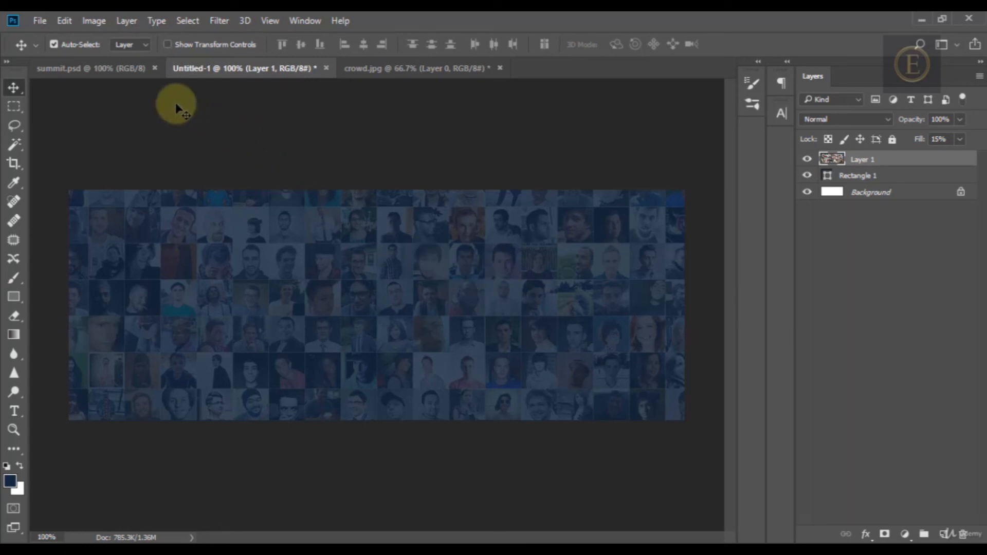
- Check the title in summit.psd and add the white text ENTREPRENEUR to Untitled-1 in Open Sans Extrabold at 62 pt
click(97, 75)
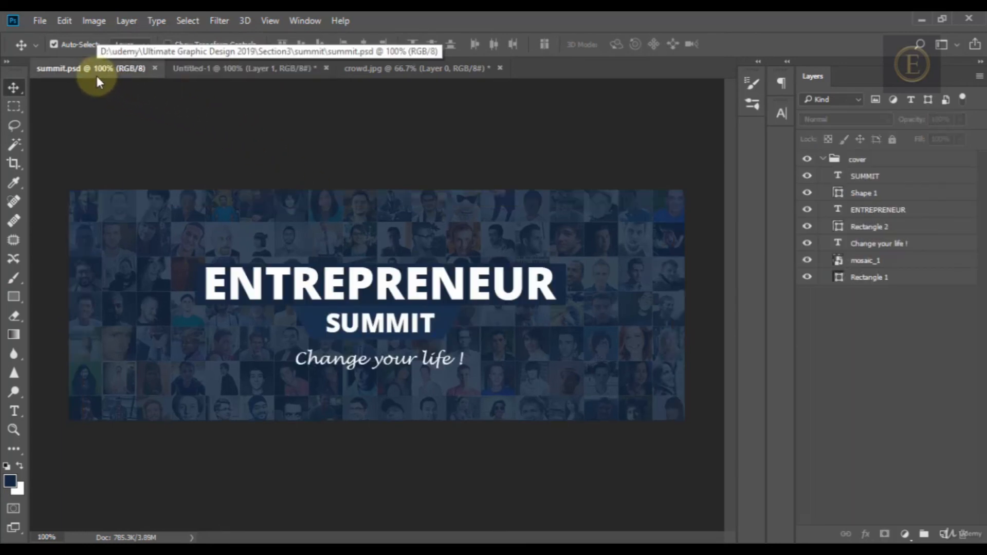
click(256, 66)
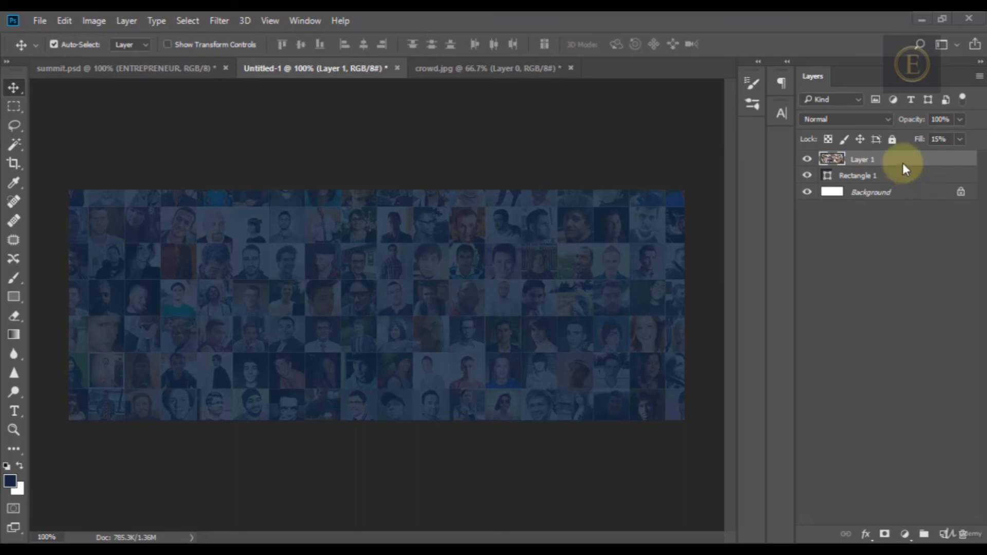
key(t)
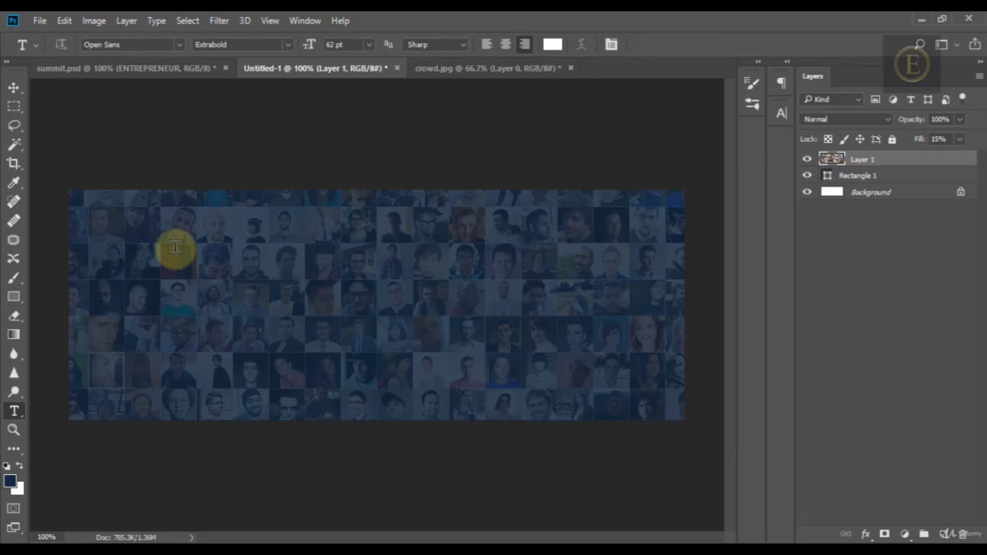
drag(175, 249, 570, 323)
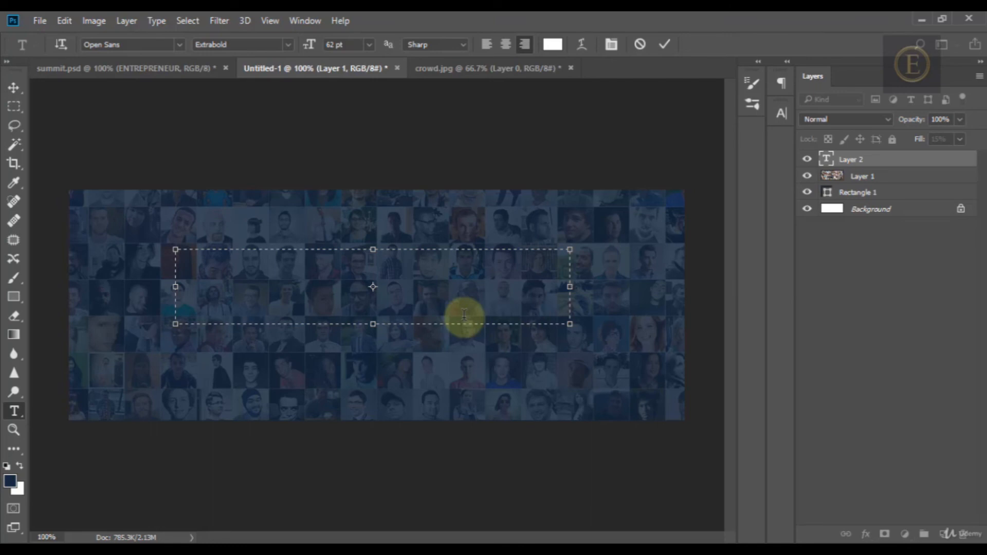
text(ENTREP)
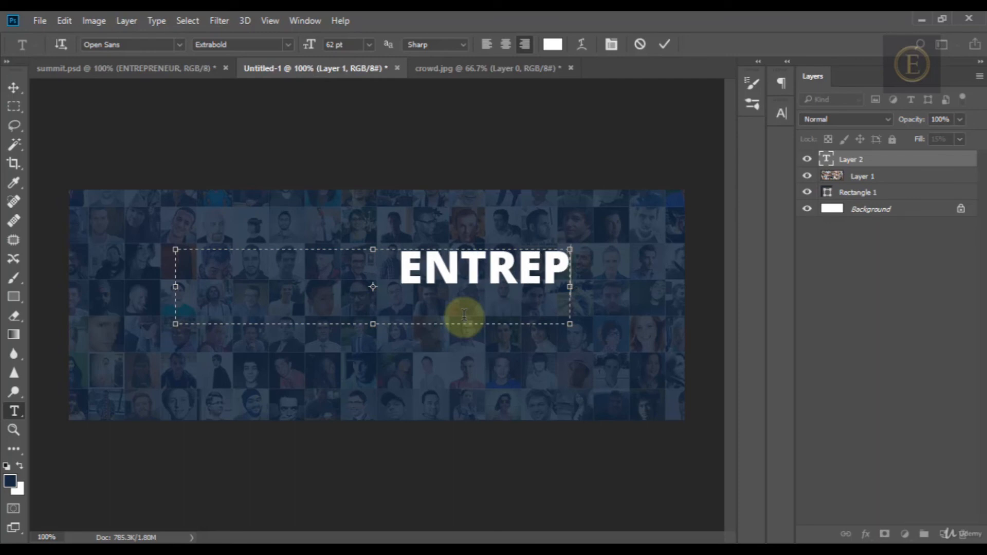
text(RENEUR)
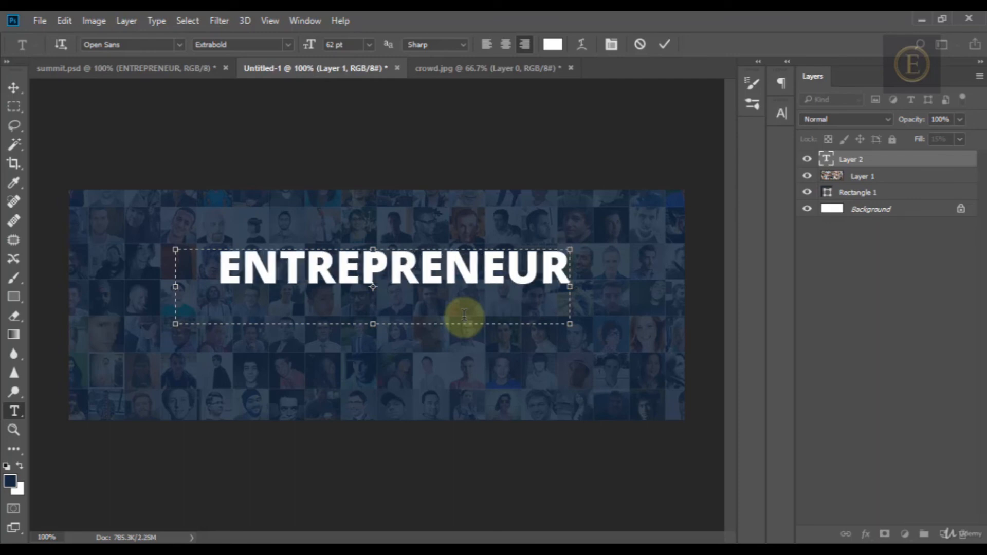
text(S)
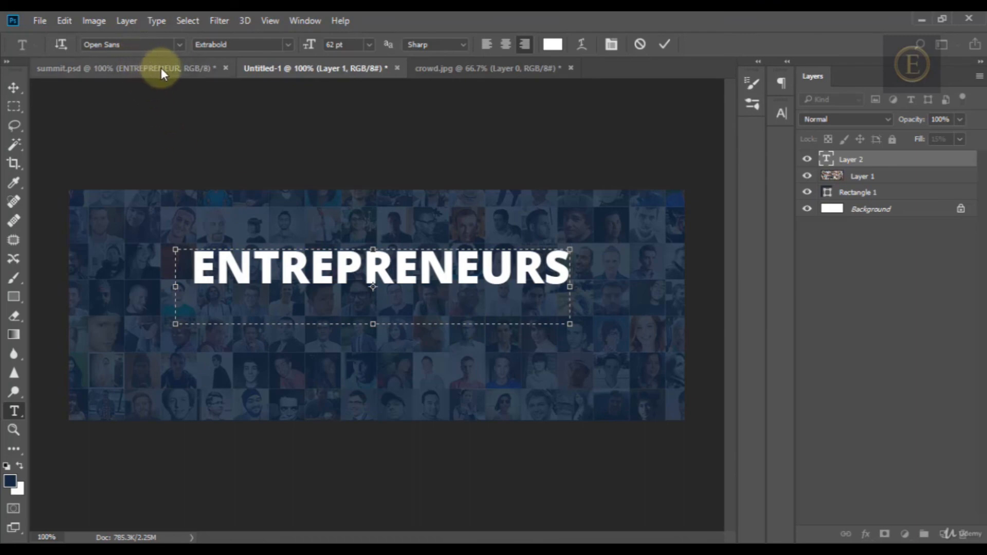
key(BackSpace)
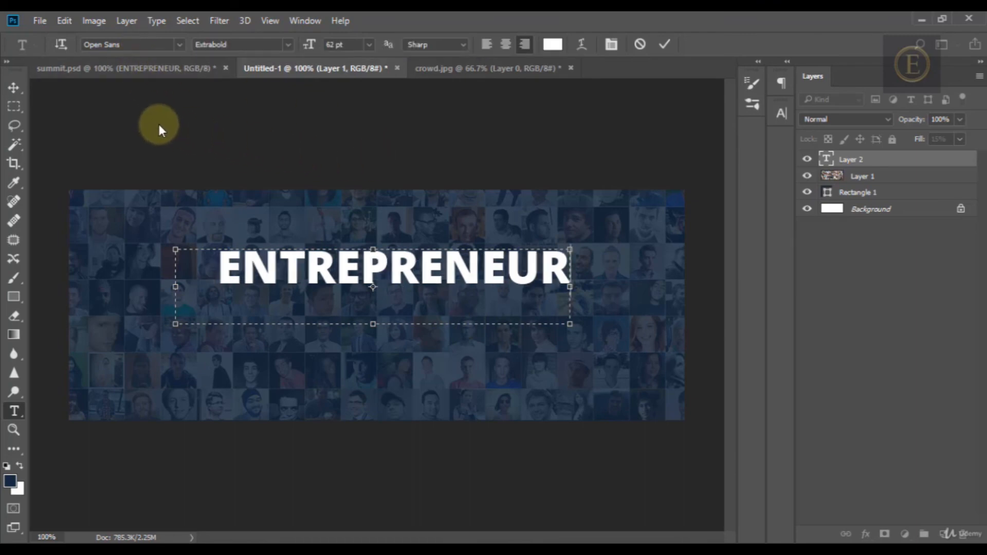
click(12, 94)
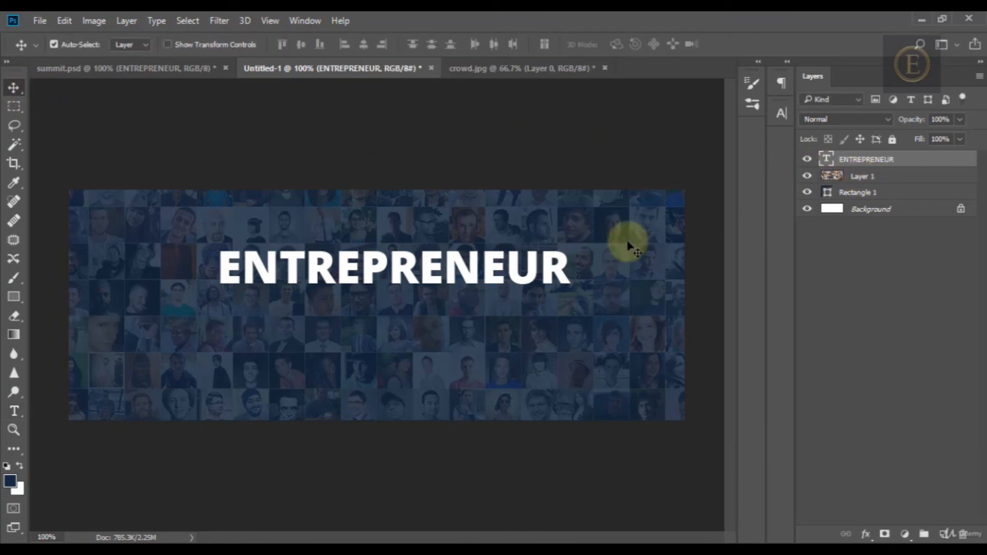
- Move the ENTREPRENEUR title to about the centre of the canvas, using summit.psd as the placement reference
click(176, 70)
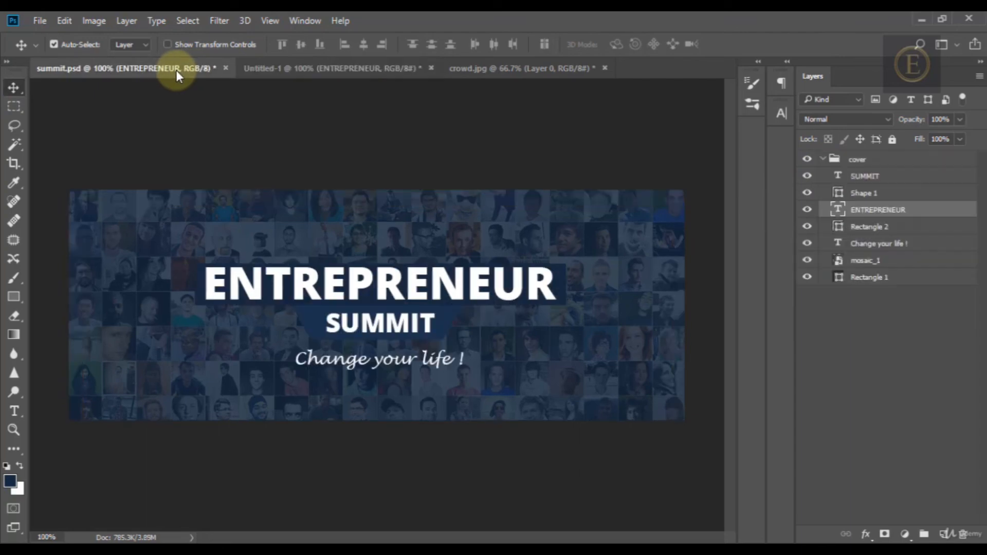
click(332, 72)
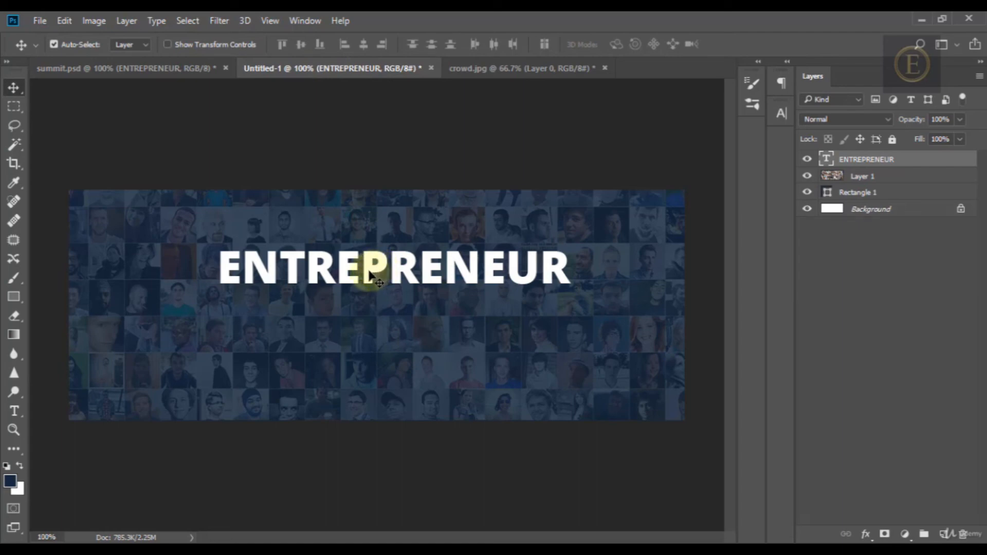
drag(370, 266, 362, 305)
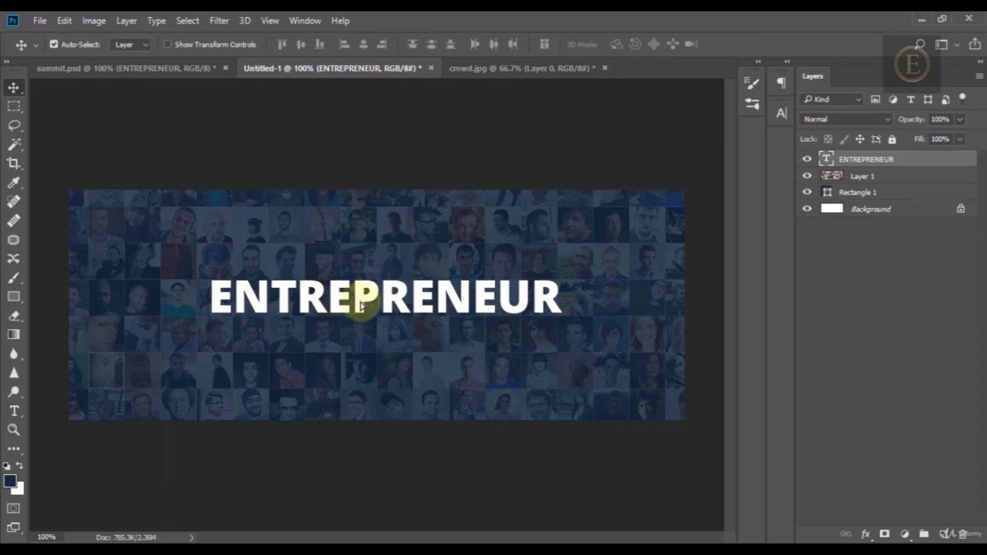
click(161, 70)
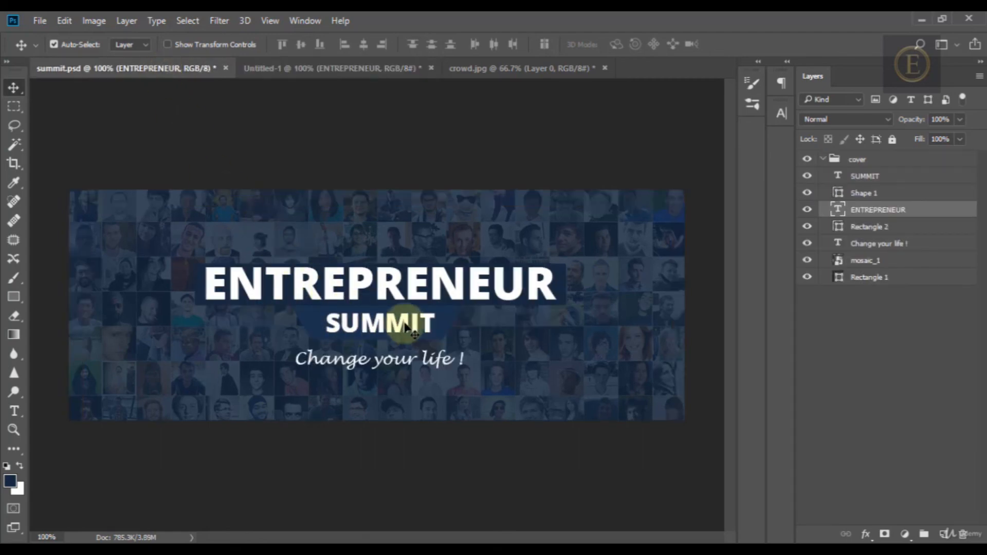
click(326, 67)
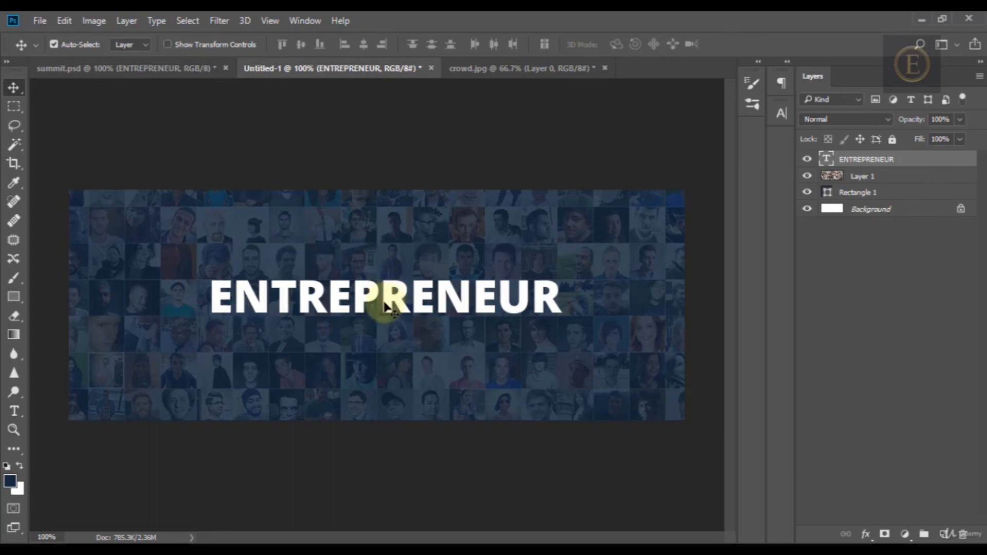
- Add the text SUMMIT in white Open Sans Extrabold at 40 pt and centre it below ENTREPRENEUR
key(t)
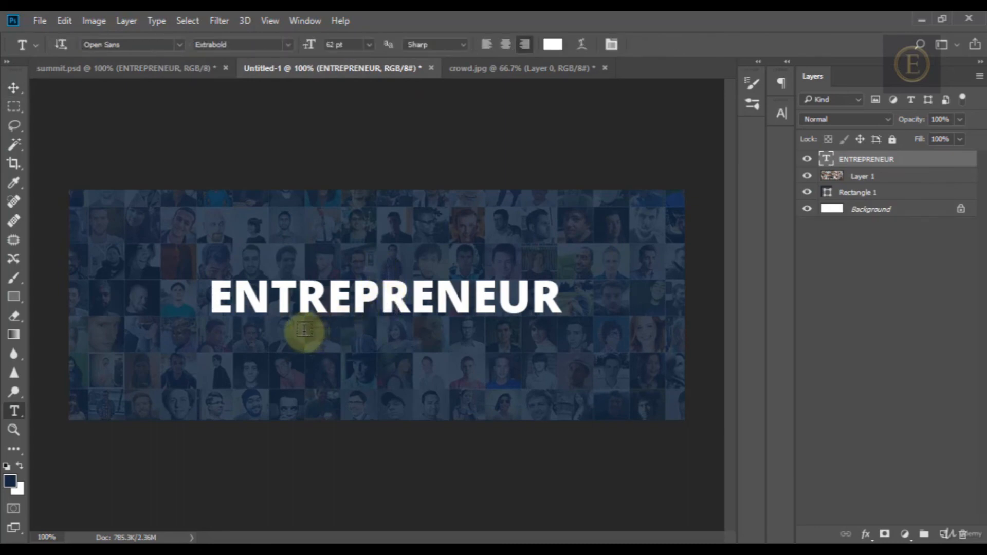
drag(304, 332, 473, 373)
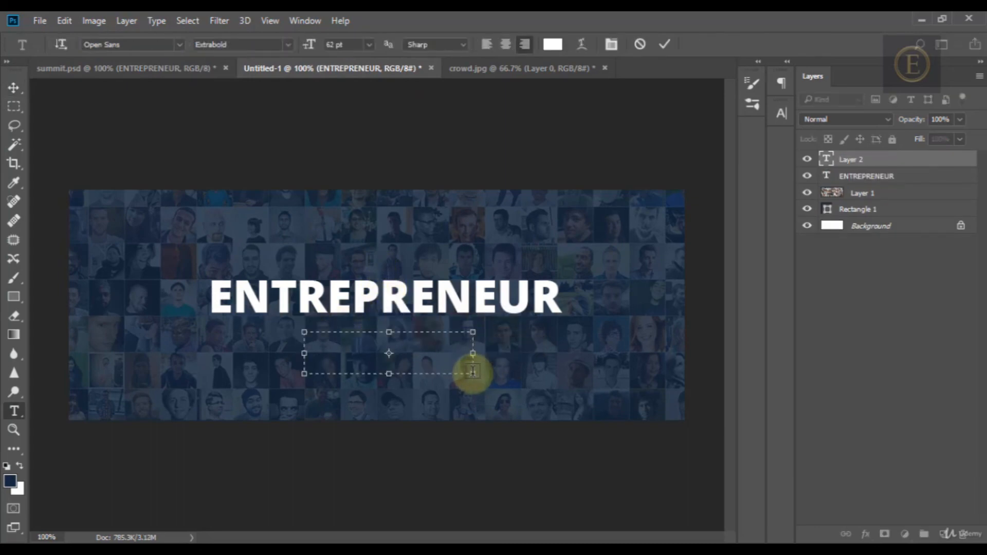
text(SUMMI)
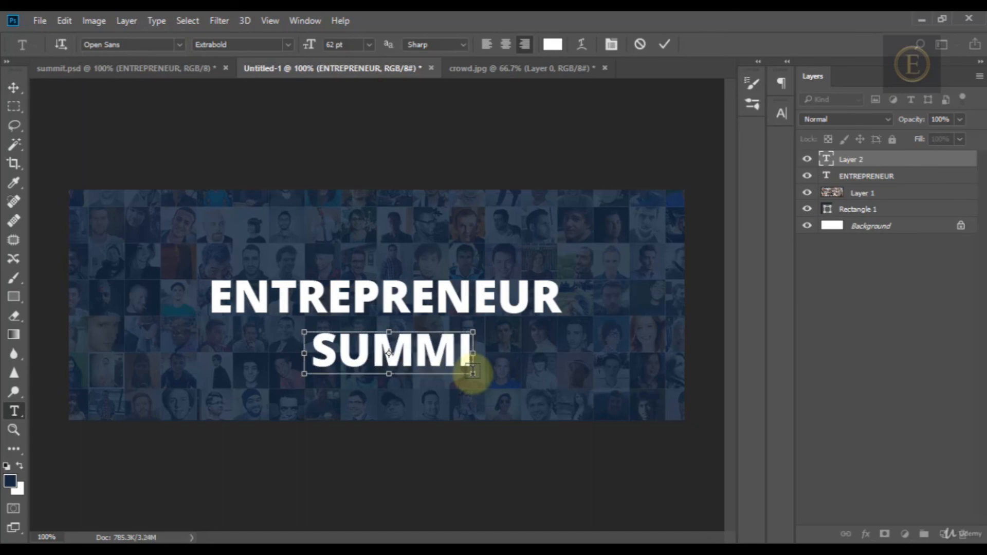
key(ctrl+a)
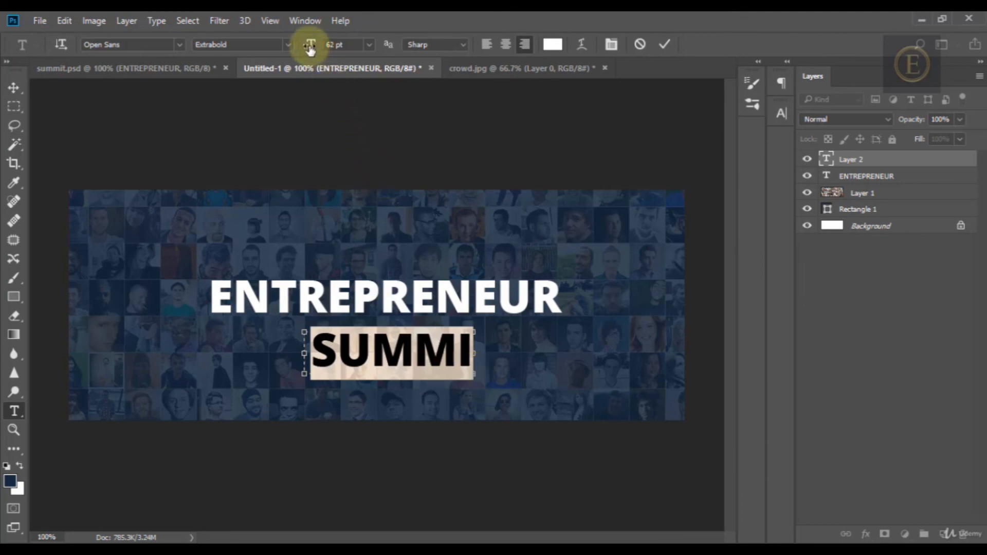
mouse_move(310, 47)
mouse_down()
mouse_move(293, 45)
mouse_move(294, 56)
mouse_up()
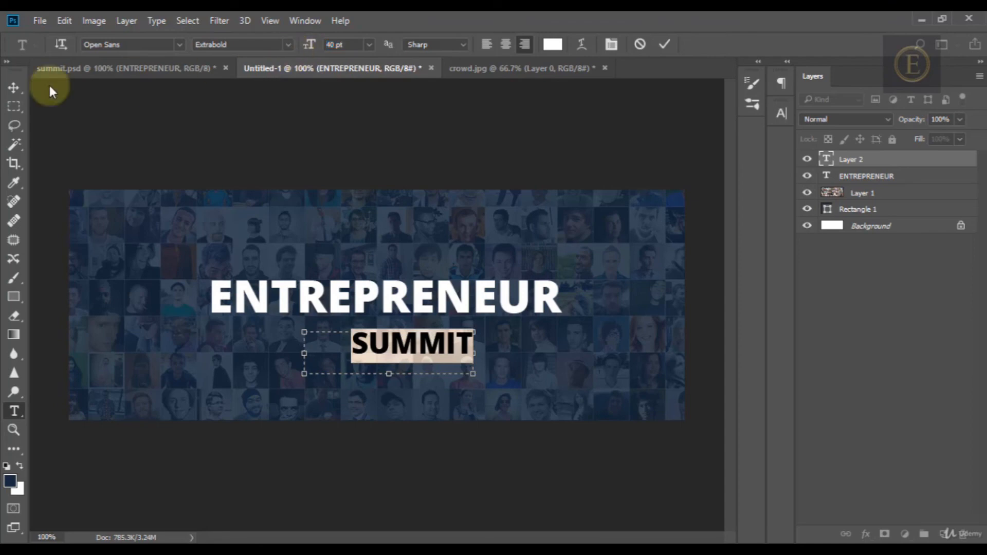
click(14, 87)
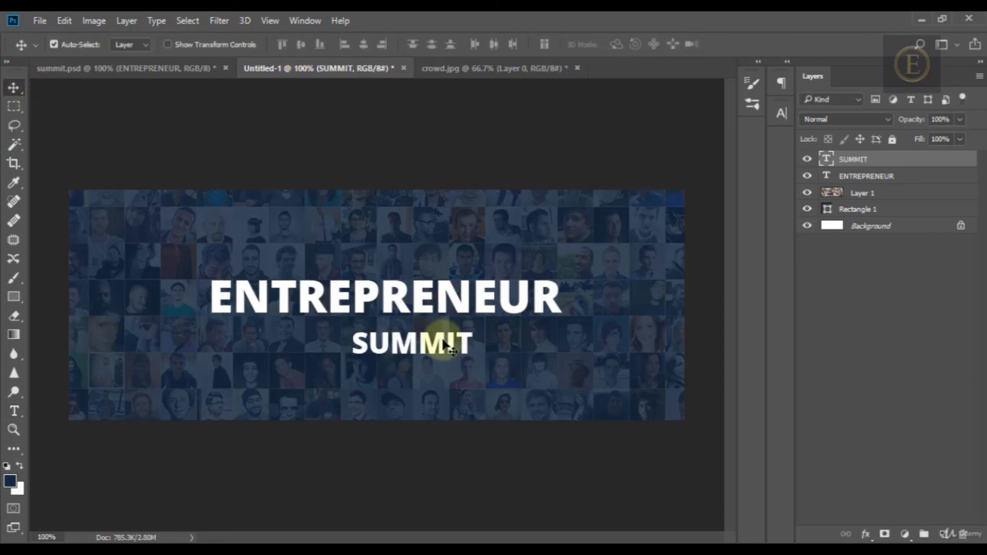
drag(439, 350, 414, 353)
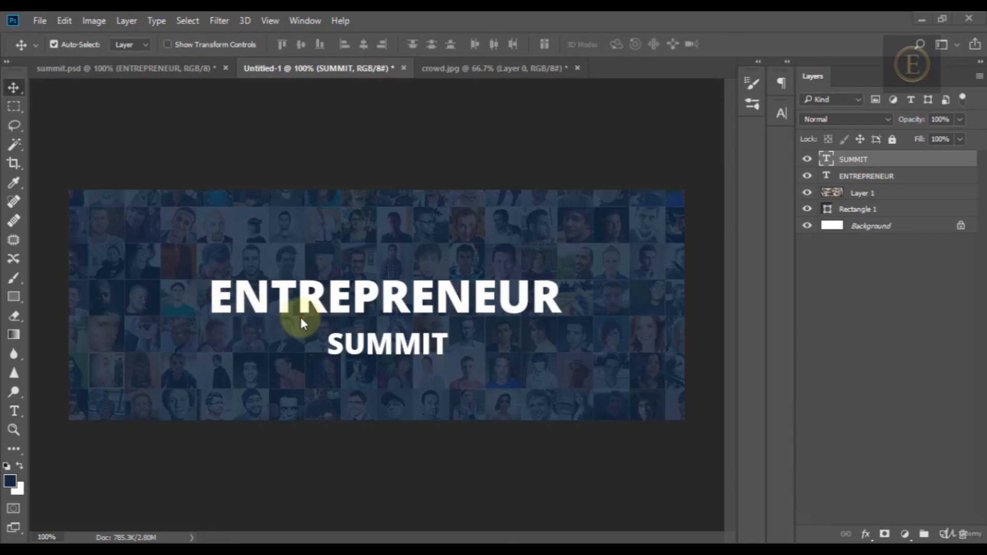
- Activate the Eyedropper tool in summit.psd and compare its navy title banners with the Untitled-1 cover
click(173, 75)
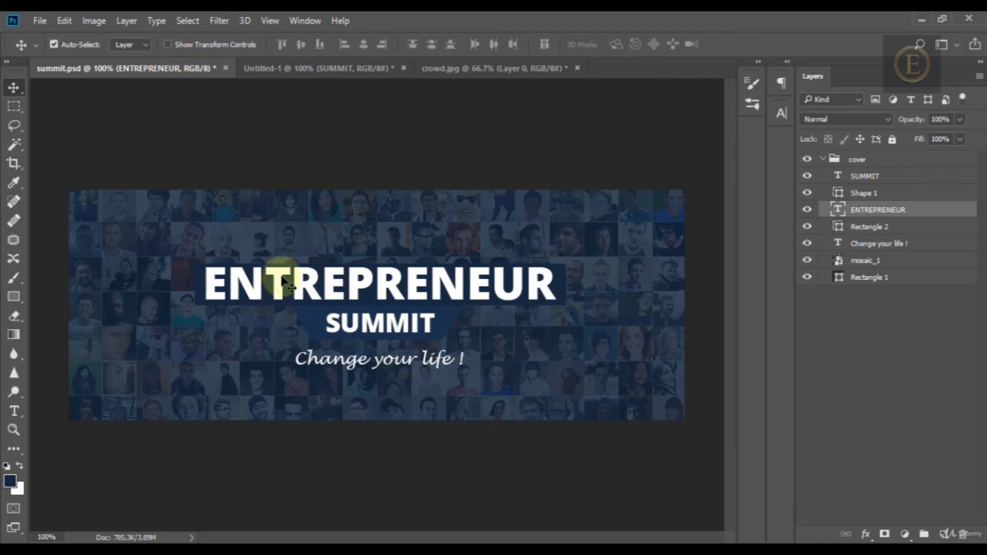
click(22, 188)
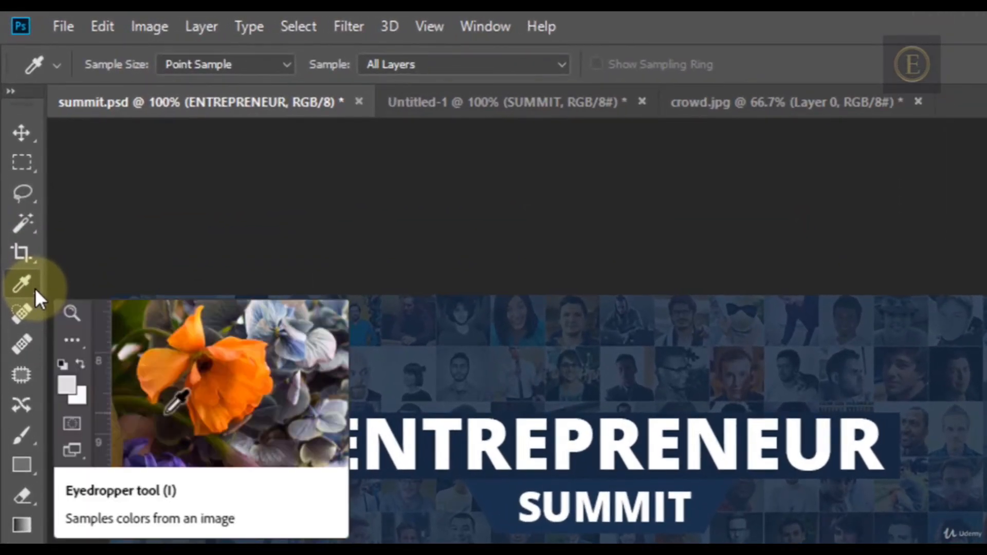
right_click(35, 288)
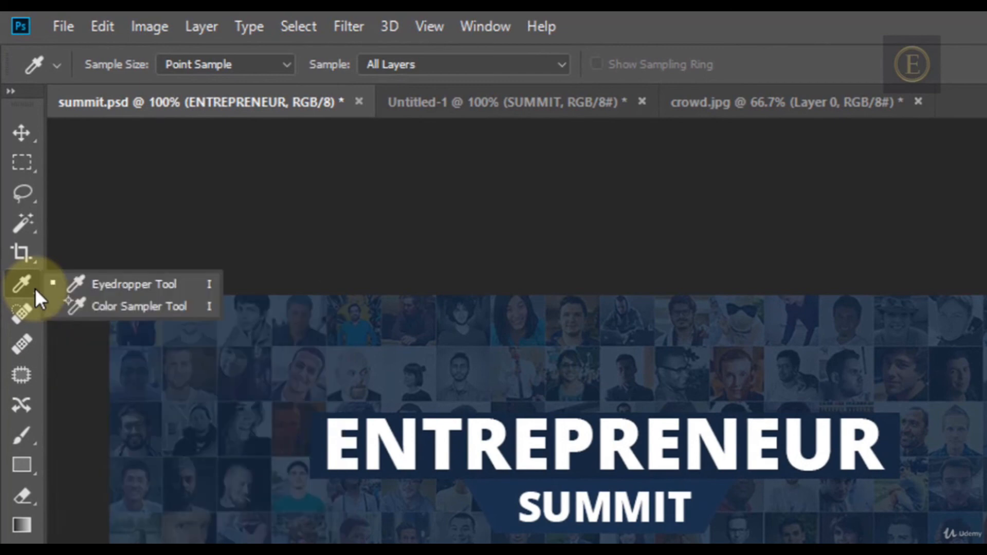
click(118, 285)
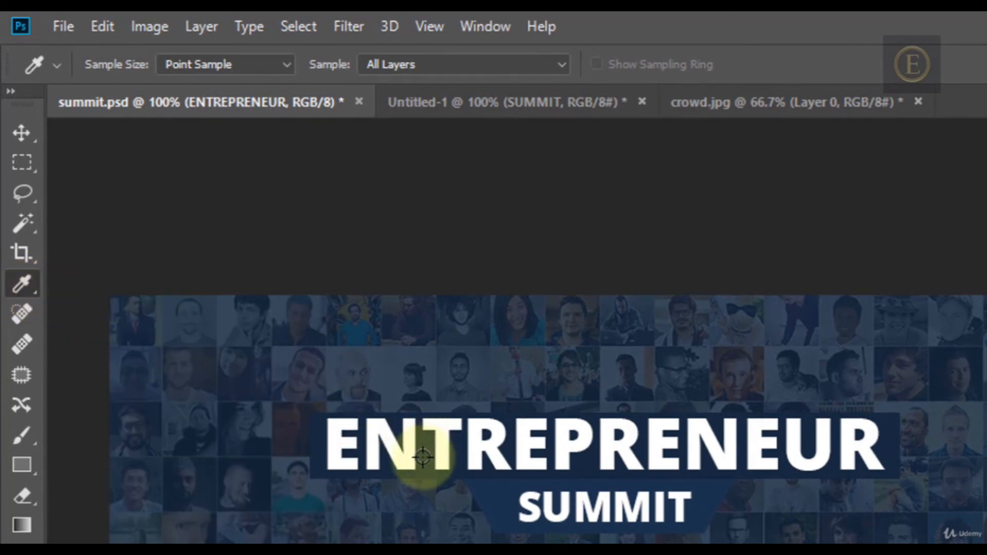
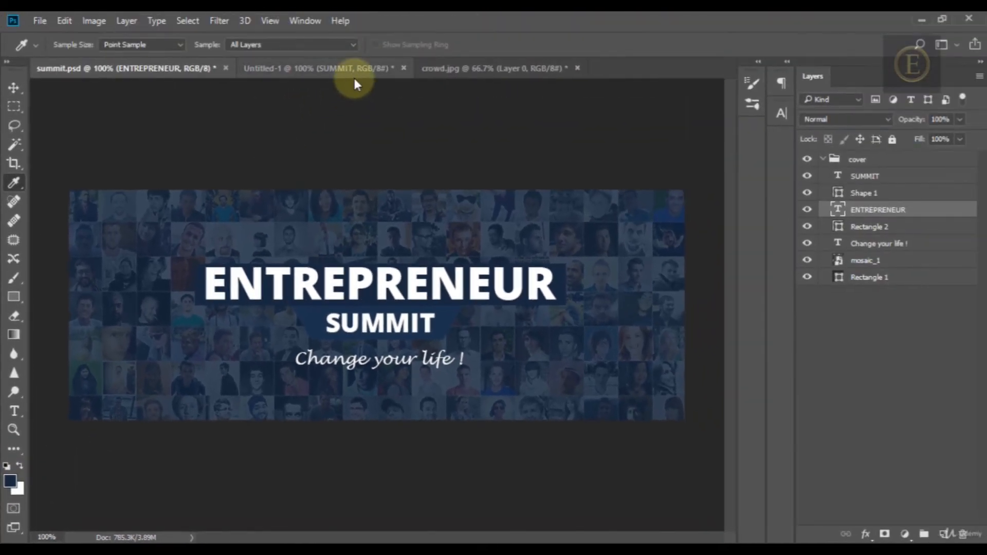
click(336, 72)
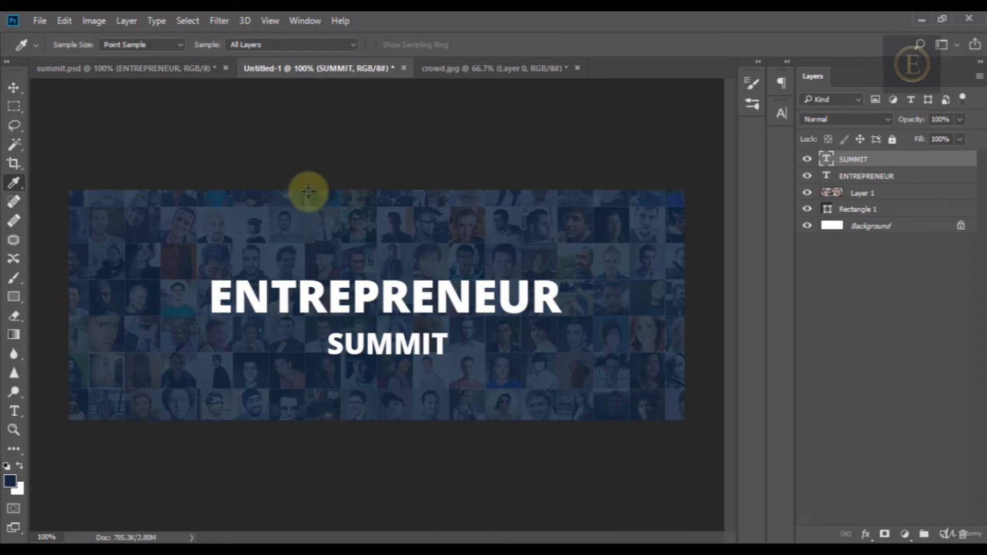
click(161, 69)
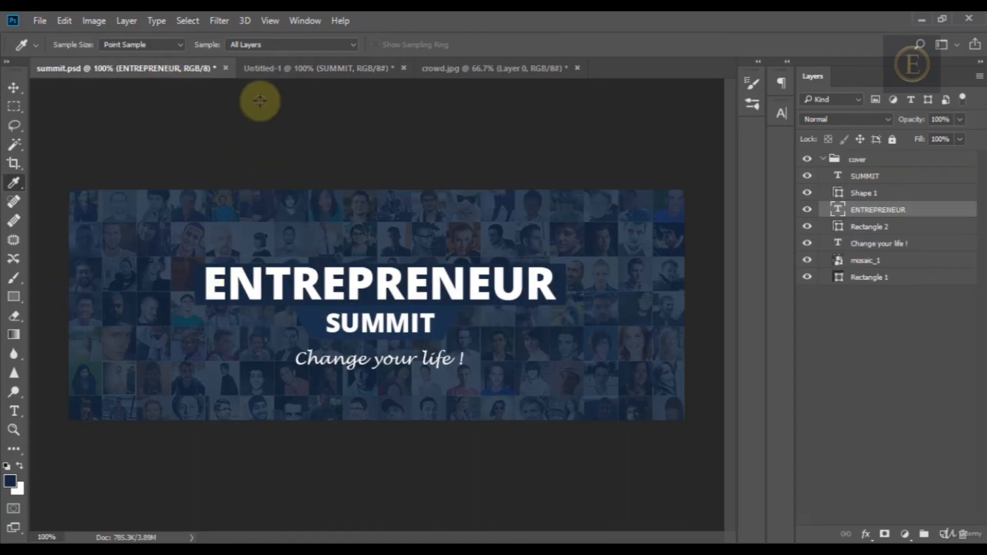
click(303, 68)
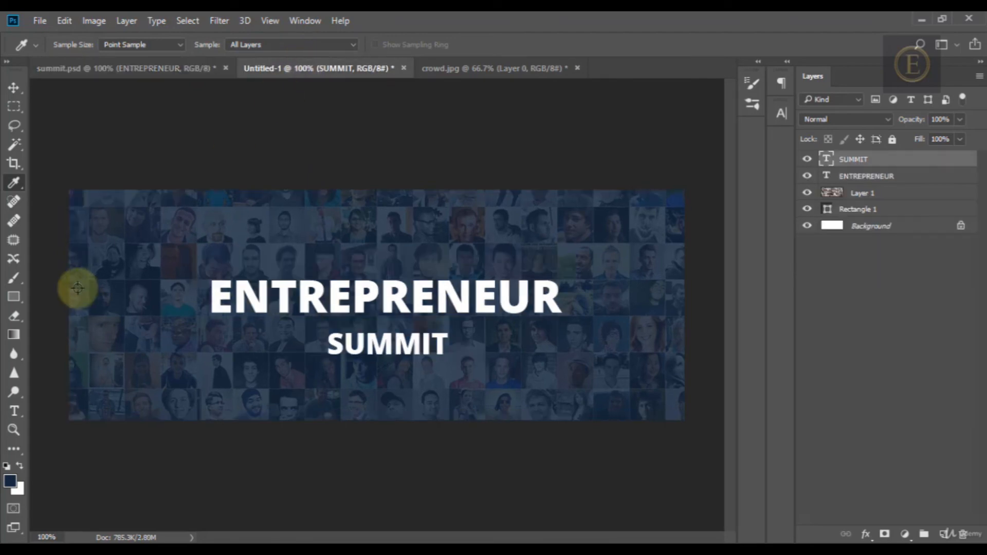
- Draw a rectangle of about 515 × 68 px around the ENTREPRENEUR title and place its layer directly below the ENTREPRENEUR text layer
click(12, 298)
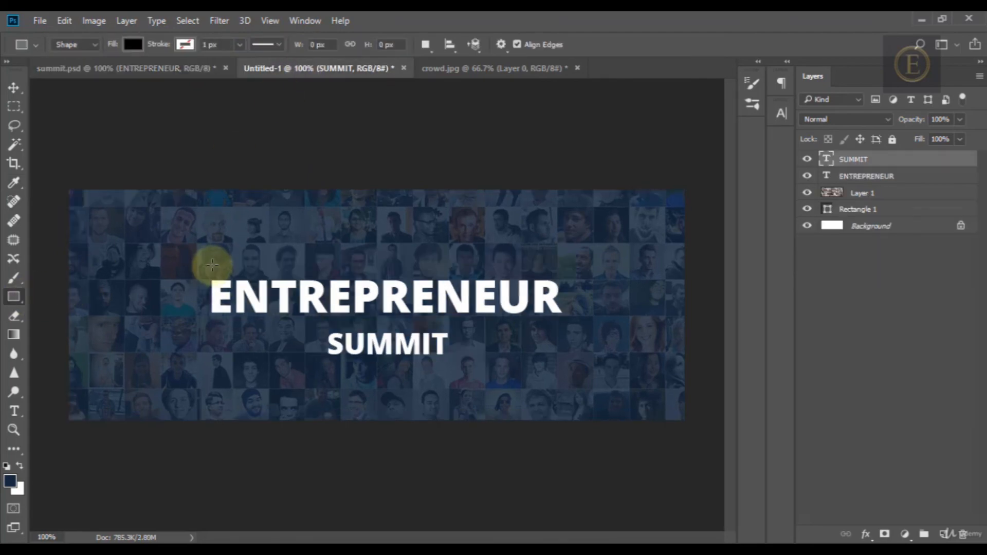
drag(201, 273, 573, 321)
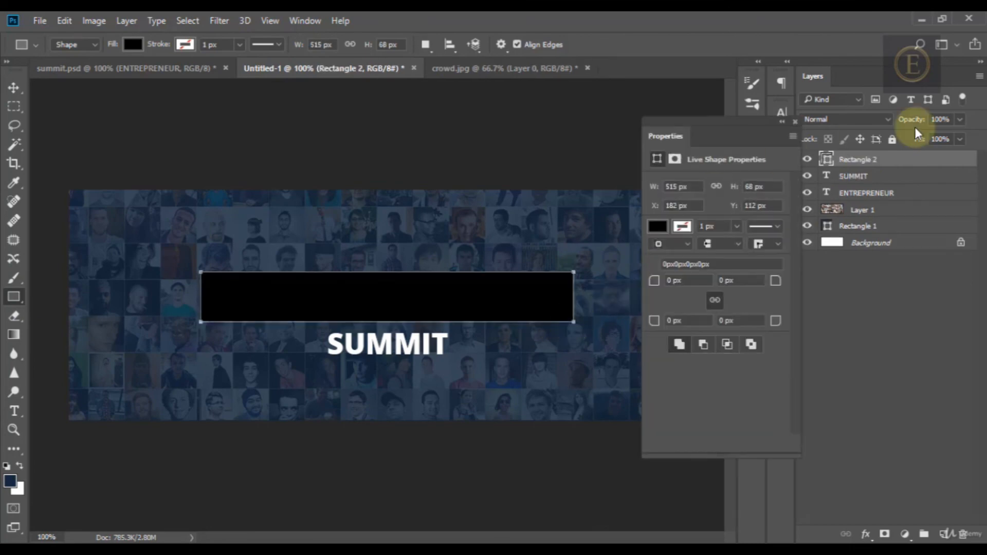
drag(890, 165, 889, 193)
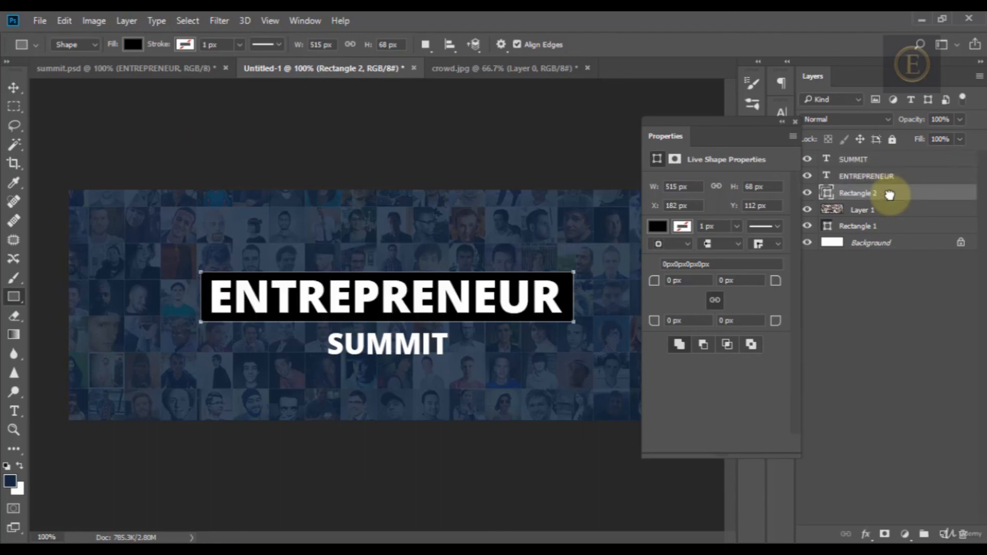
- Change the fill of the rectangle behind ENTREPRENEUR to the navy foreground colour #15283d
double_click(826, 194)
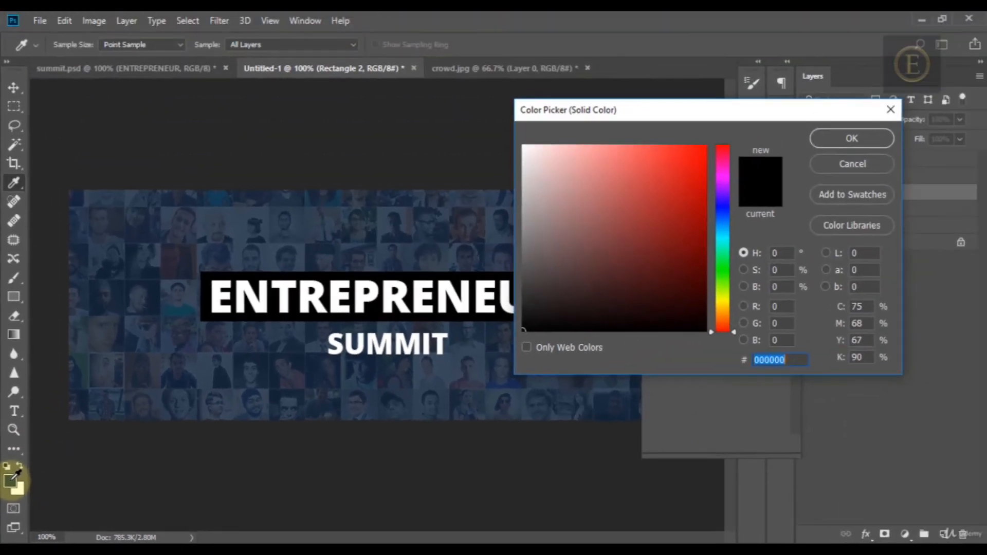
click(15, 476)
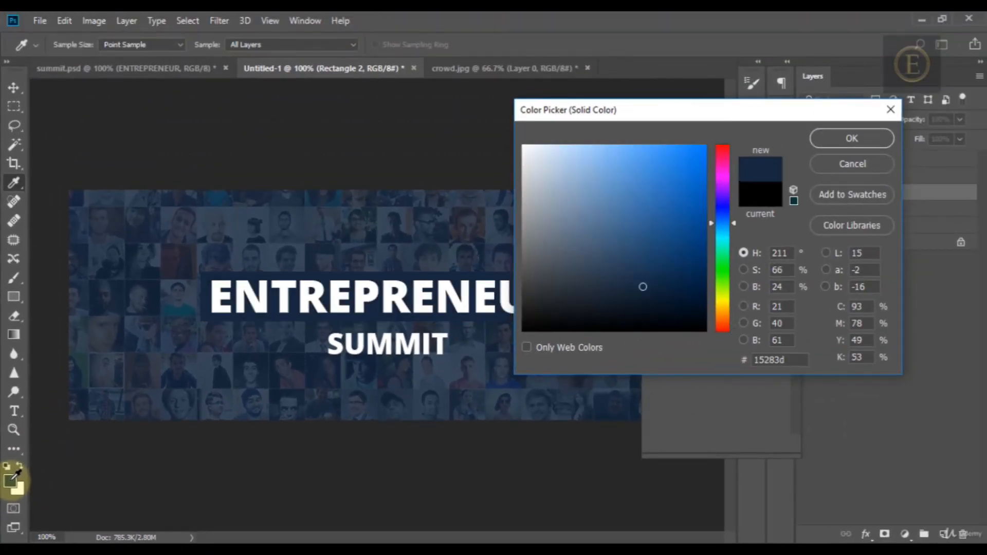
click(830, 138)
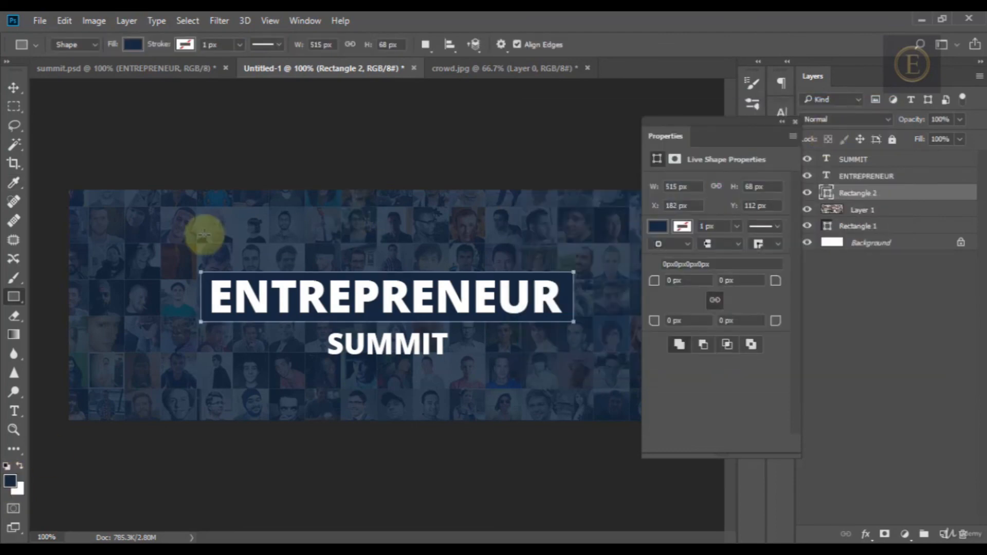
click(14, 89)
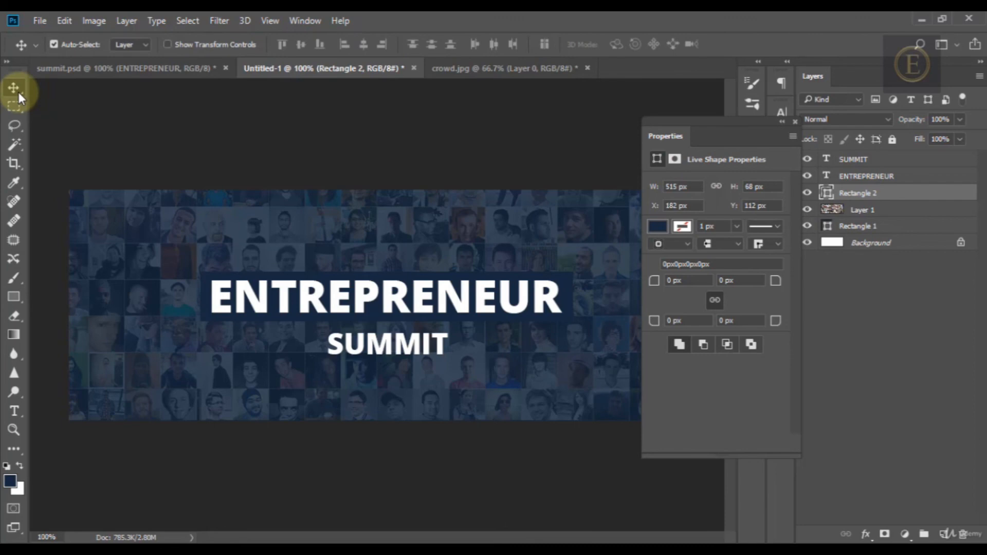
- Sample the lighter navy of the SUMMIT banner in summit.psd as the foreground colour and return to Untitled-1
click(174, 69)
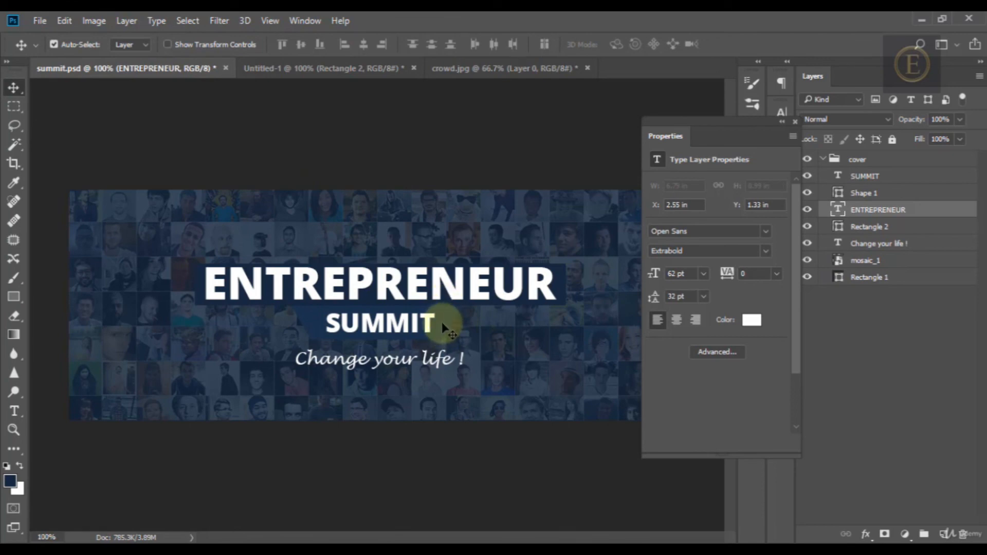
key(i)
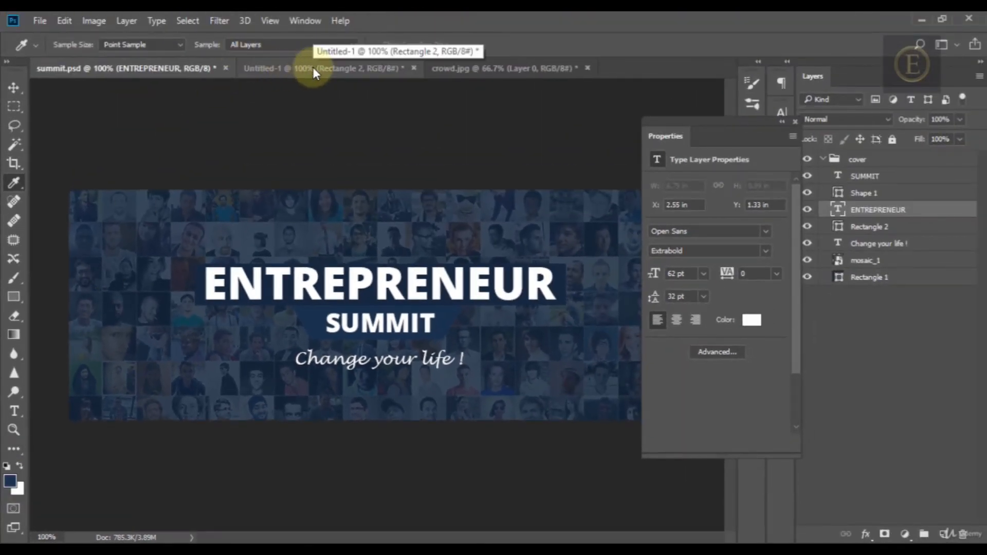
click(312, 67)
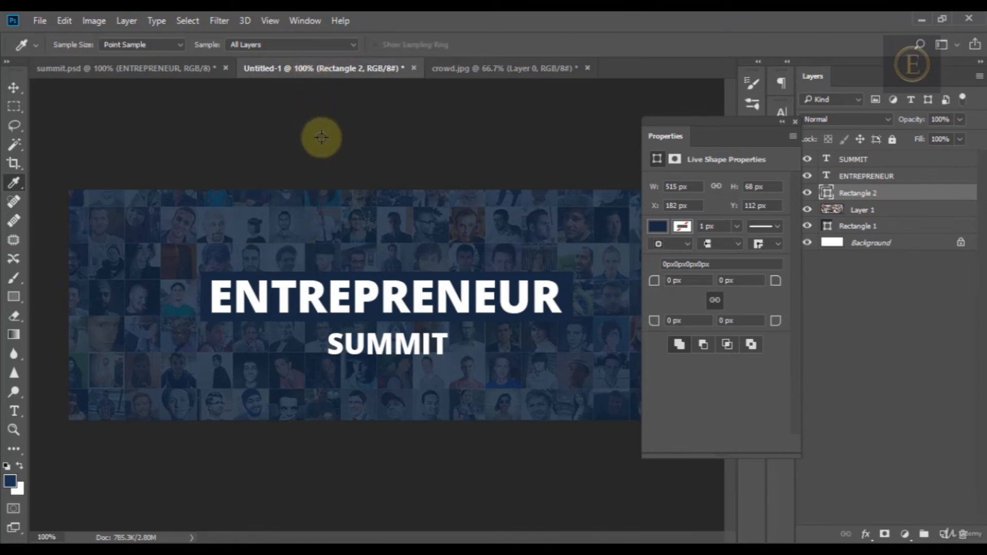
click(163, 67)
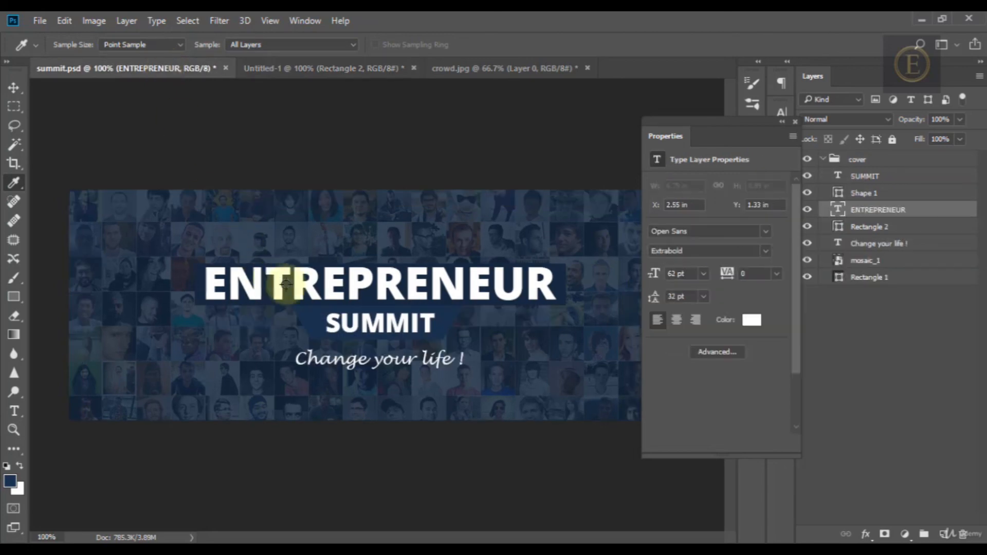
click(350, 71)
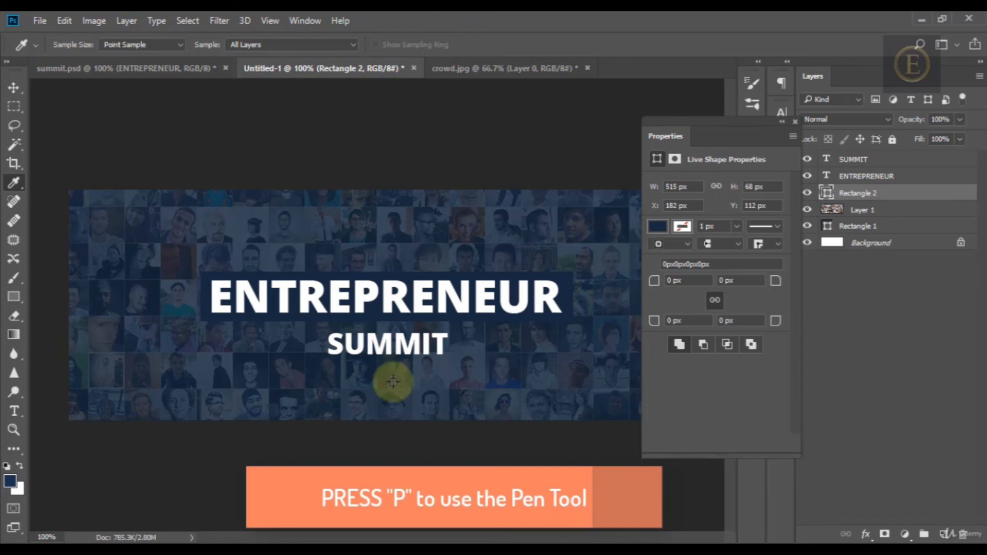
- With the Pen tool, draw a closed navy trapezoid of about 248 × 67 px behind SUMMIT, above the rectangle layer and narrowing downward
key(p)
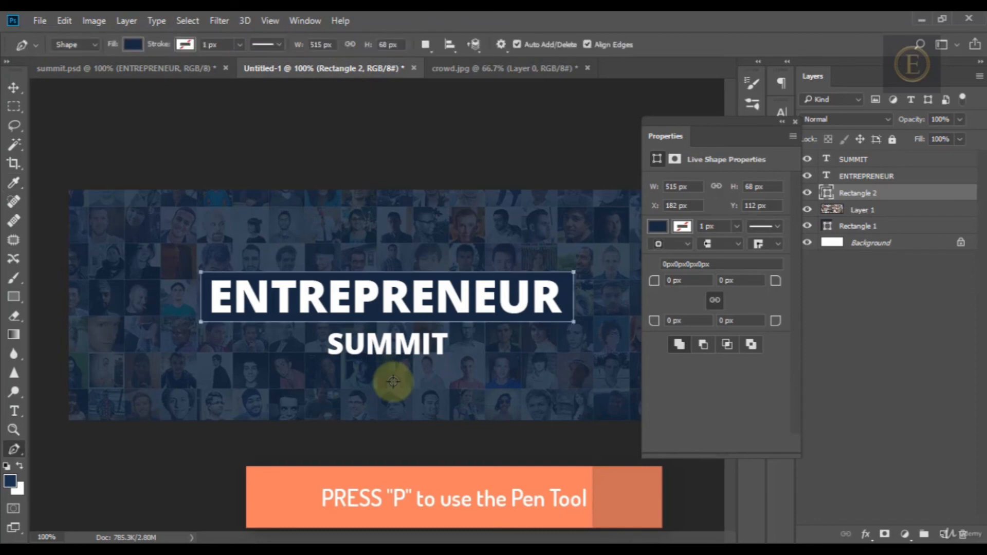
click(945, 537)
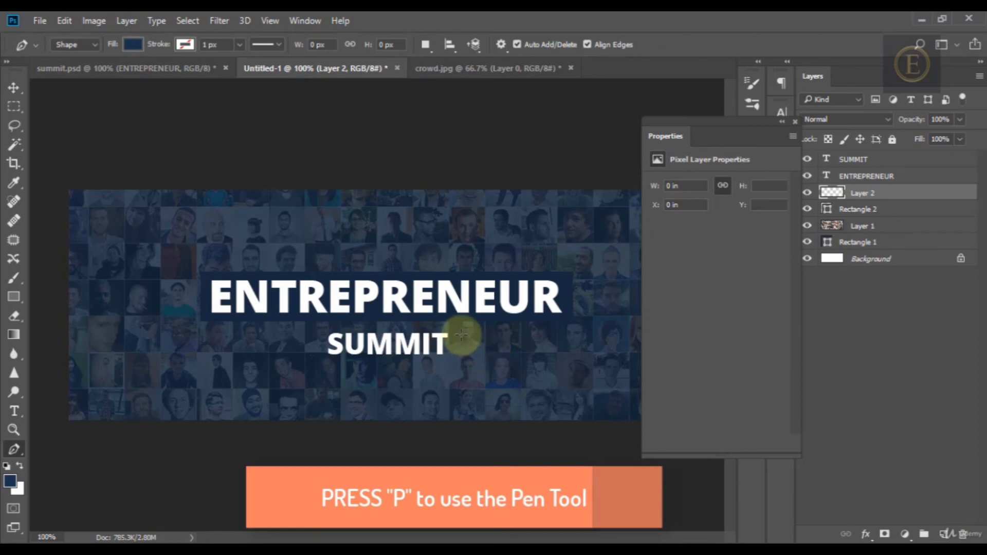
click(13, 84)
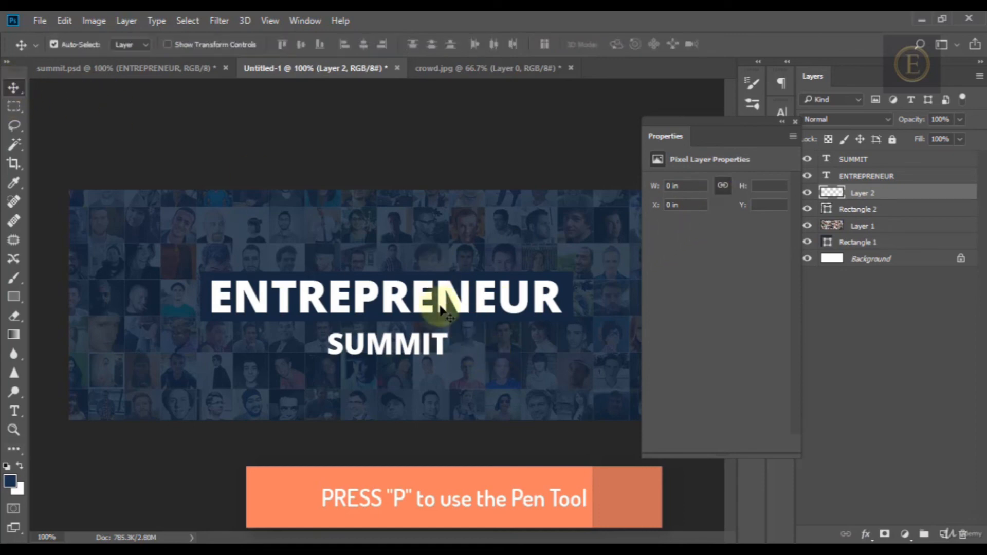
key(p)
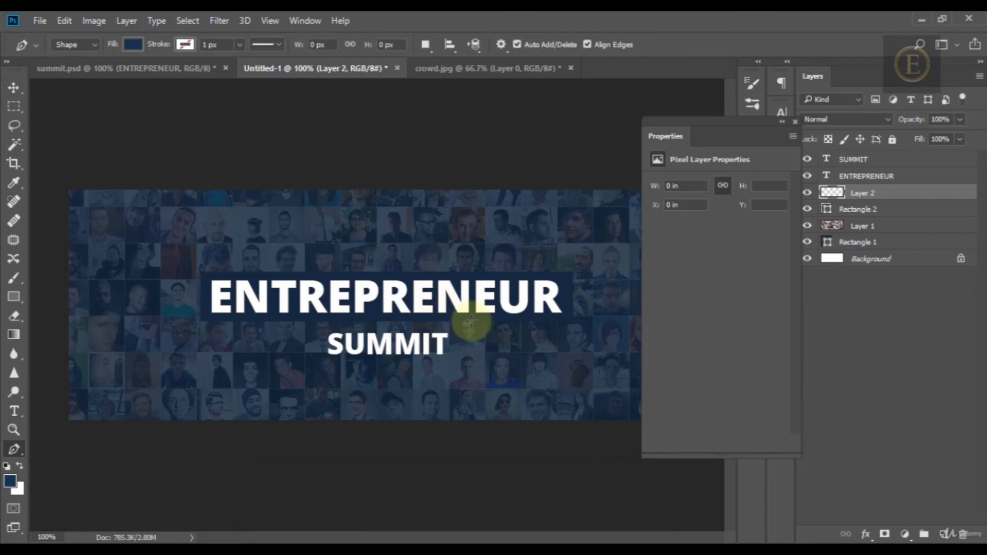
click(471, 321)
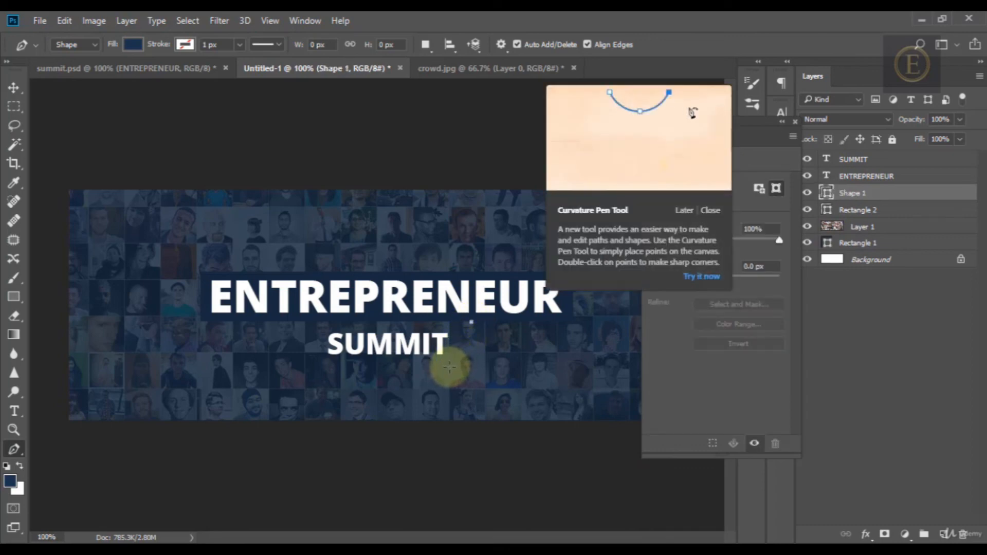
click(449, 367)
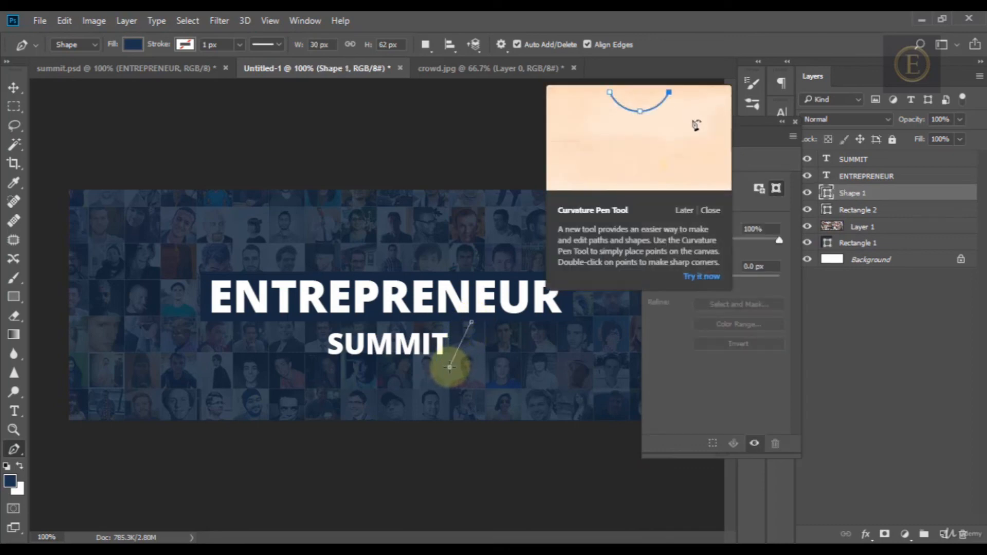
click(327, 370)
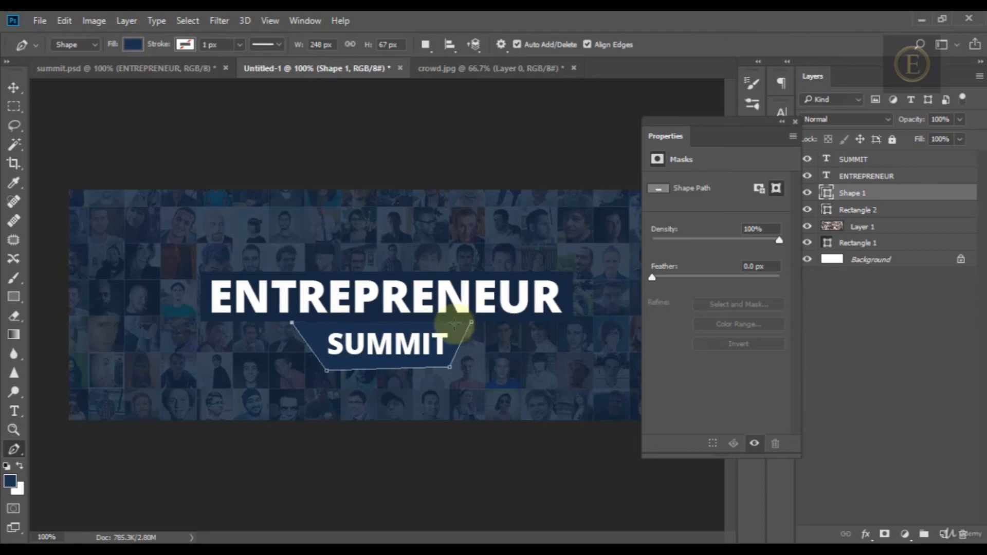
click(472, 324)
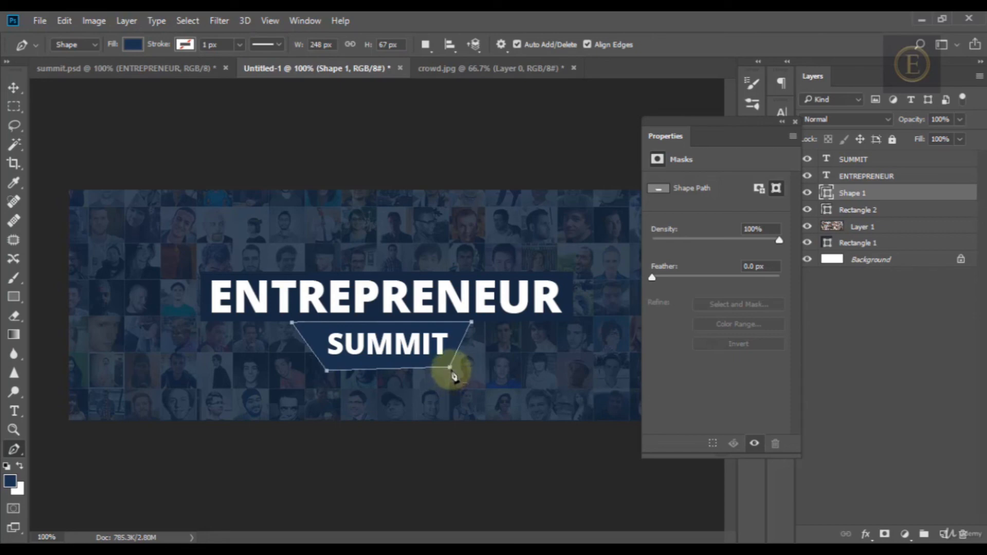
- Move the trapezoid up against the ENTREPRENEUR banner, level its horizontal edges by adjusting the left corner points, and hide the path outline
key(ctrl+plus)
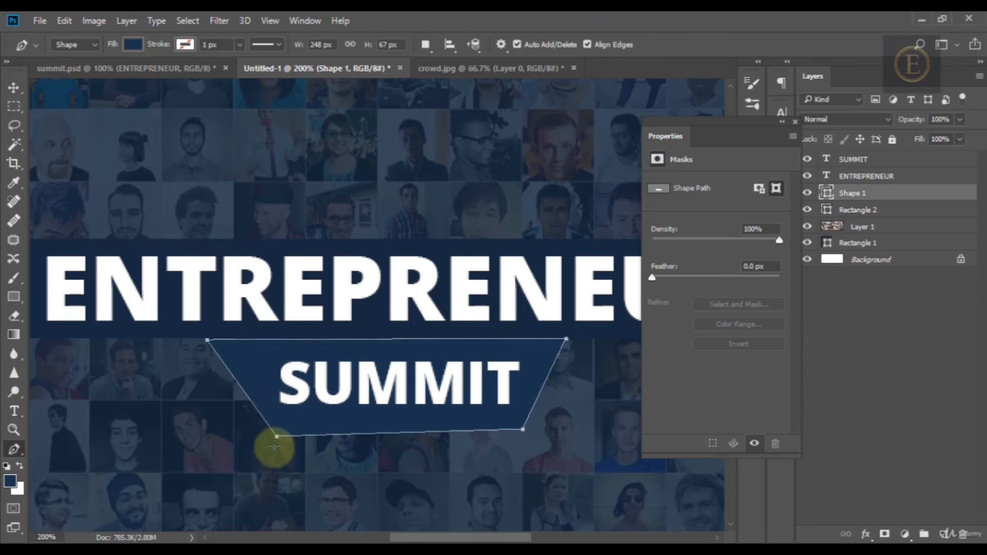
drag(275, 447, 281, 443)
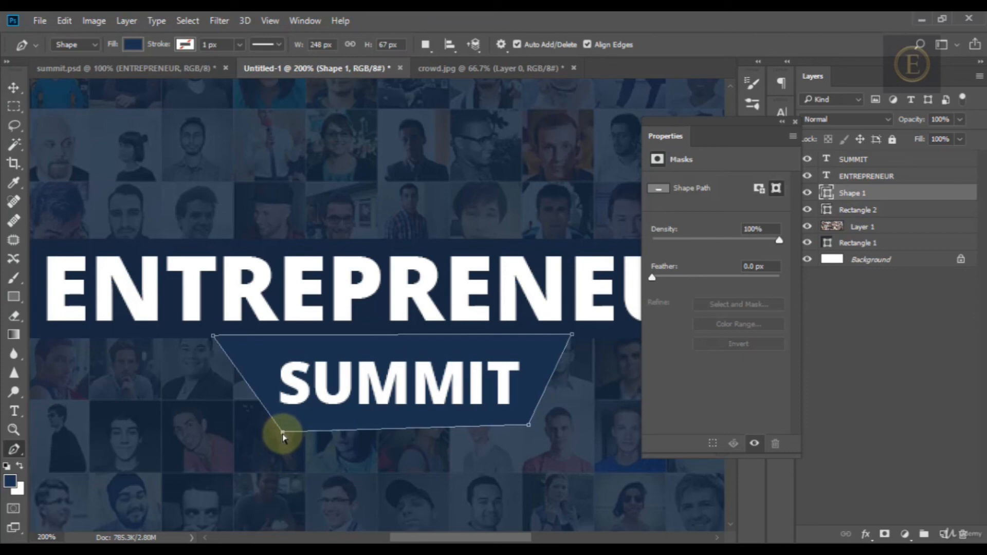
mouse_move(283, 433)
mouse_down()
mouse_move(267, 426)
mouse_move(276, 426)
mouse_up()
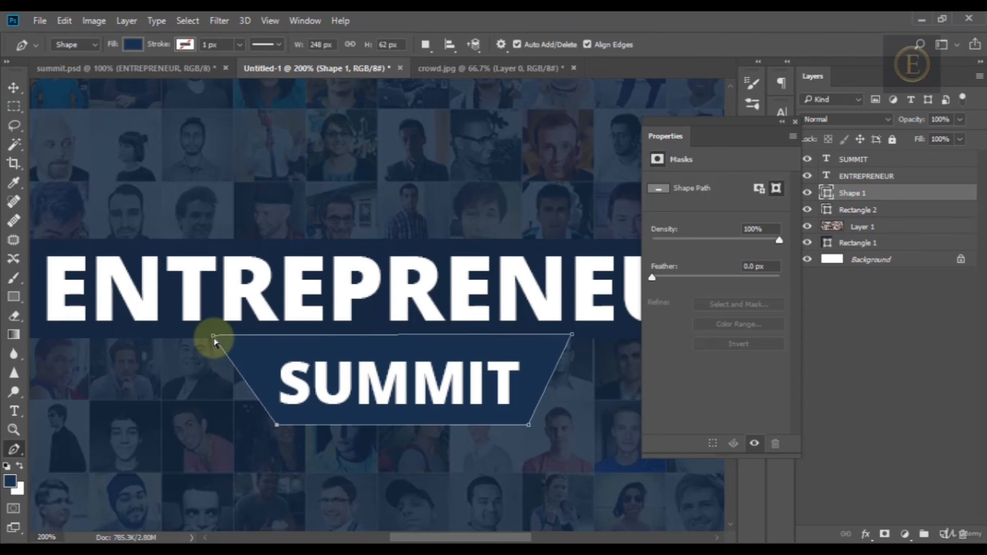
drag(213, 337, 207, 335)
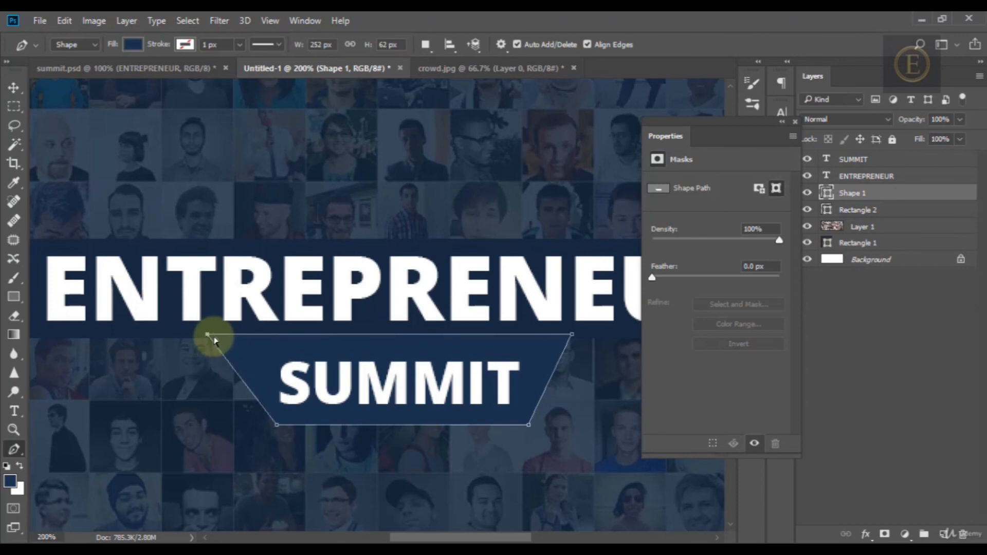
key(ctrl+h)
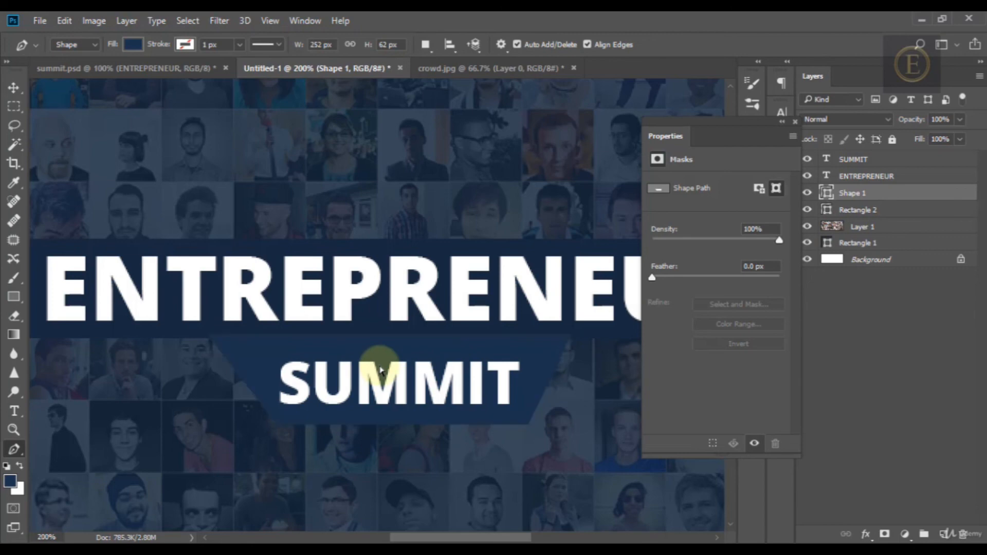
- Nudge the SUMMIT text up to a Y position of 2.61 in within its trapezoid banner
click(13, 90)
key(ctrl+minus)
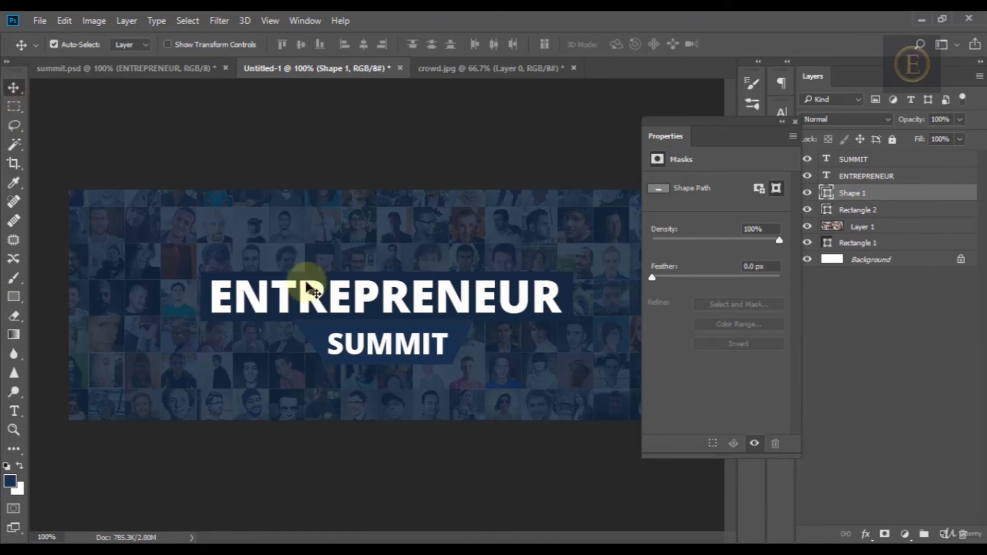
click(416, 352)
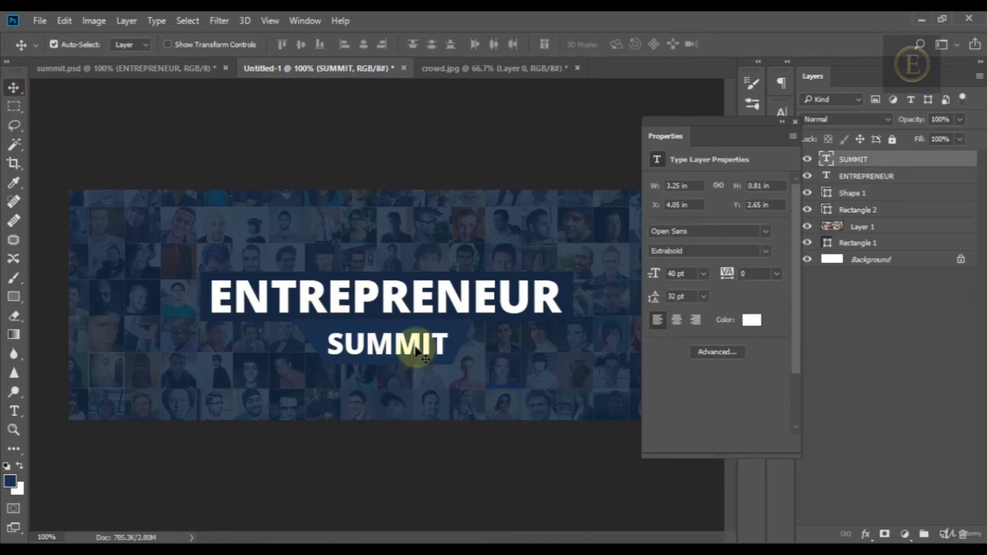
key(Up)
key(Up)
key(Up)
key(Up)
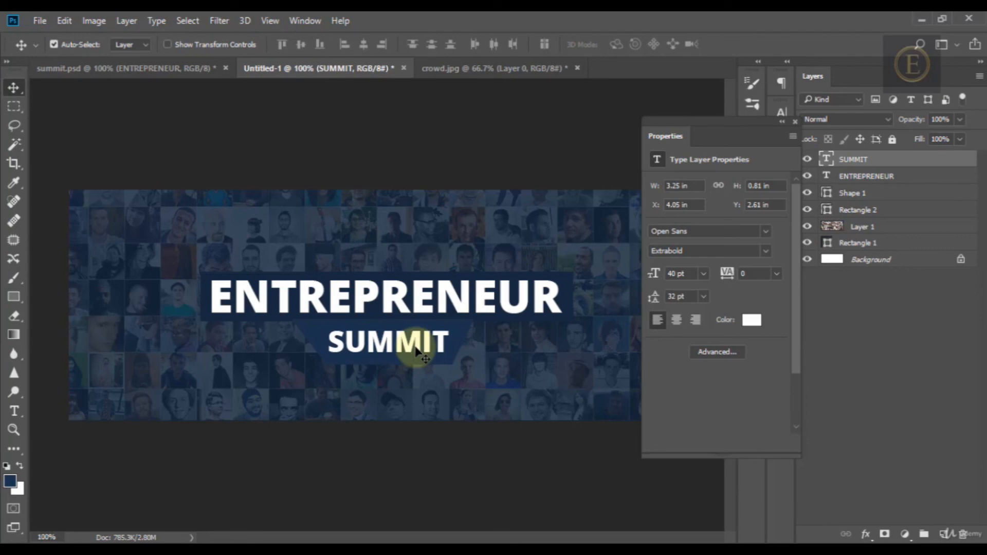
- Using summit.psd as reference, move both titles with their banners together about 0.22 in left and 0.33 in up in Untitled-1
click(157, 75)
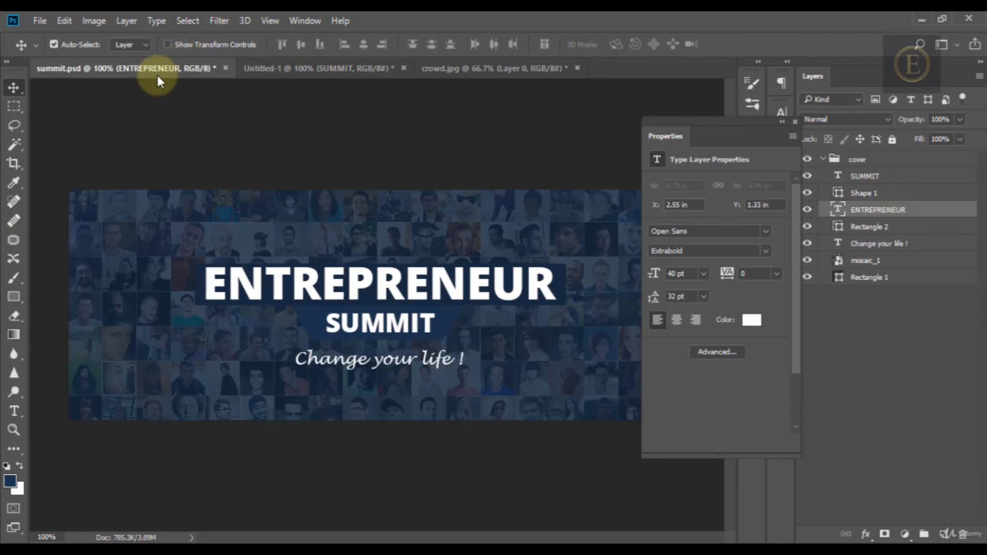
click(353, 69)
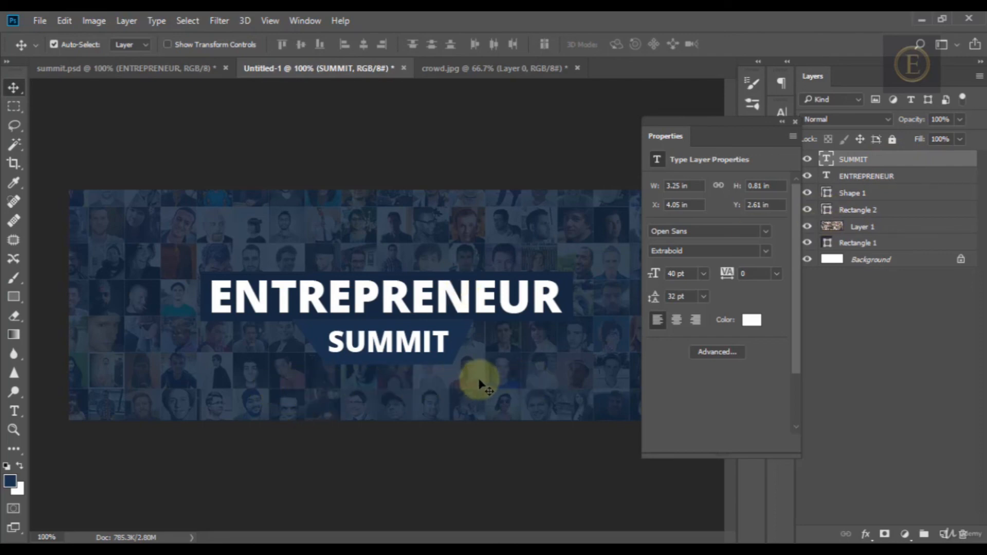
click(180, 73)
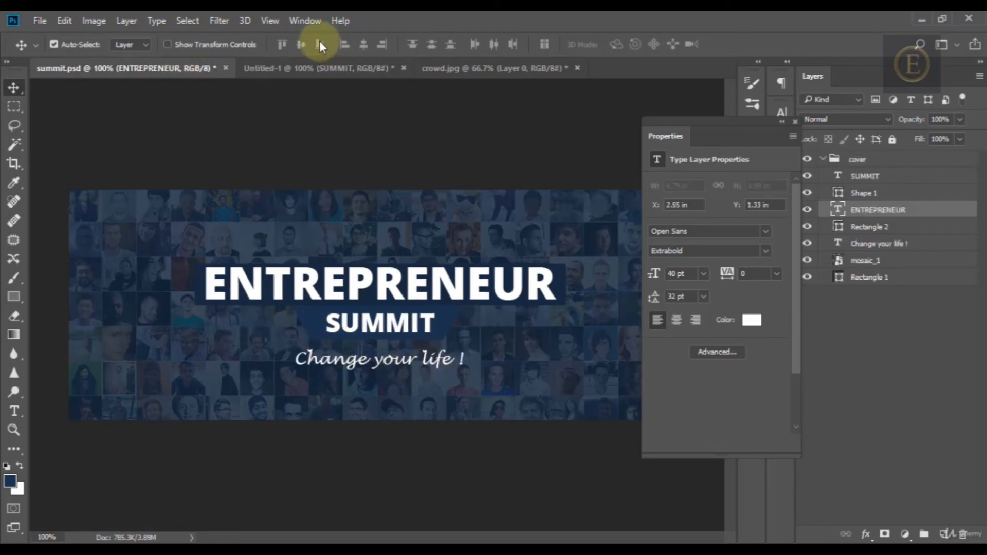
click(308, 69)
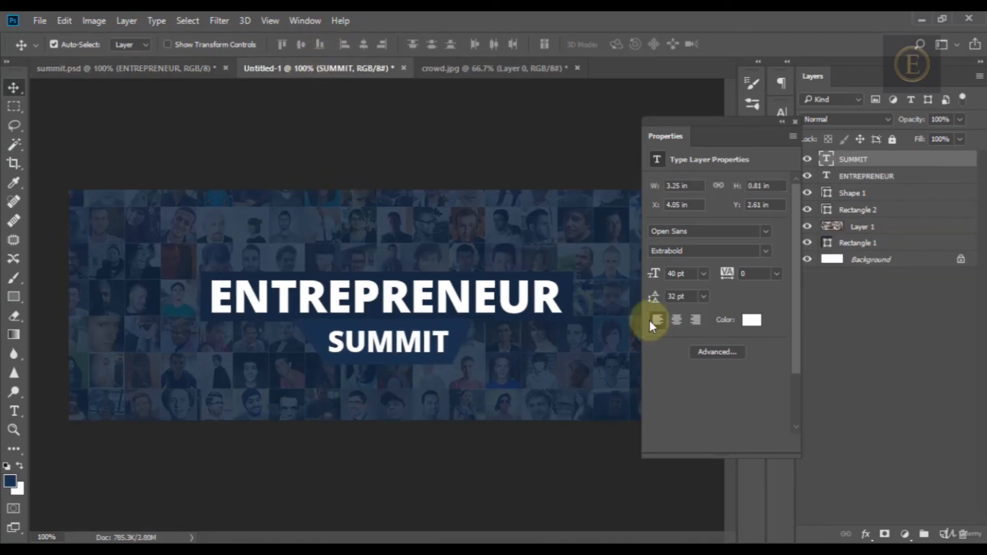
shift+click(896, 213)
drag(420, 356, 409, 341)
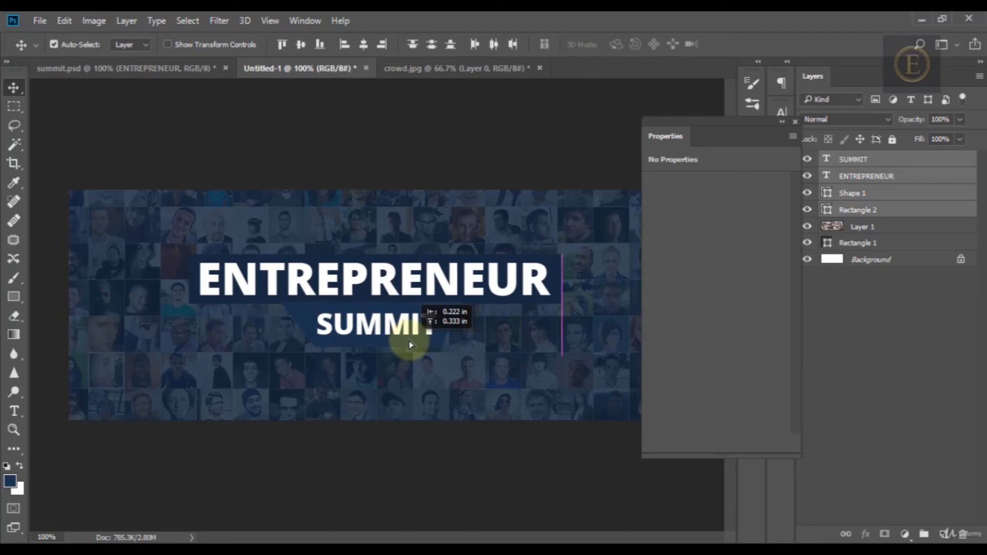
- Add a white text line reading CHANGE YOUR LIFE on a new layer below the SUMMIT banner
key(ctrl+shift+alt+n)
key(t)
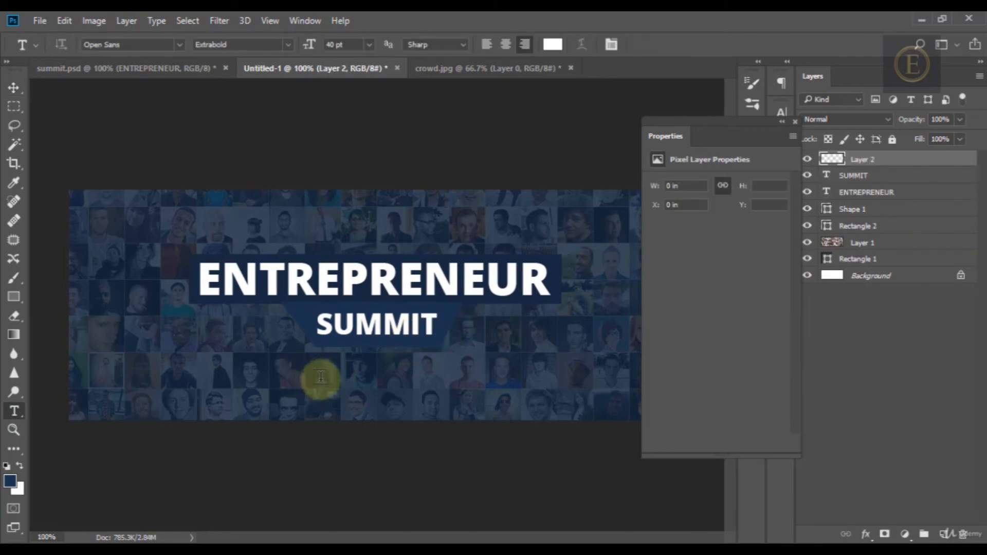
click(310, 378)
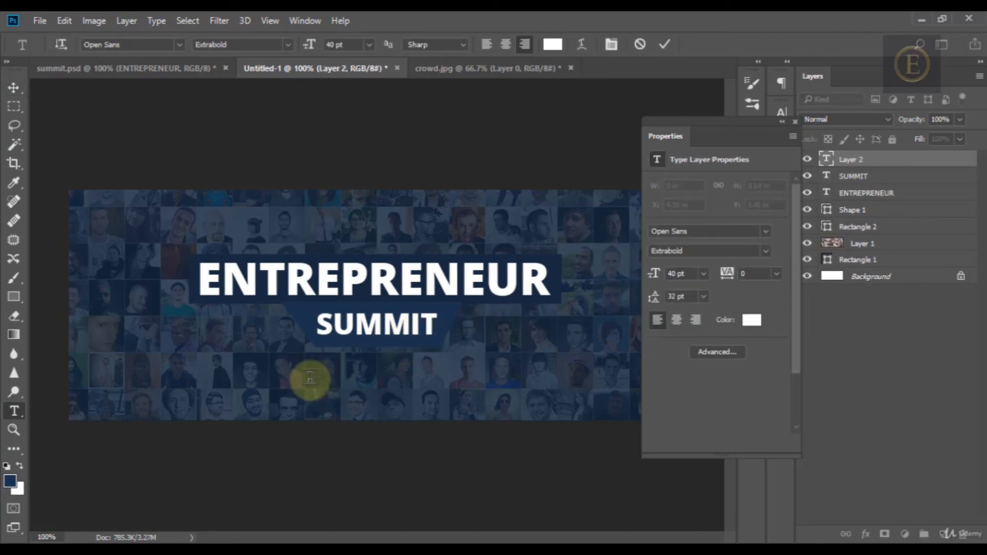
text(CHANGE YOU)
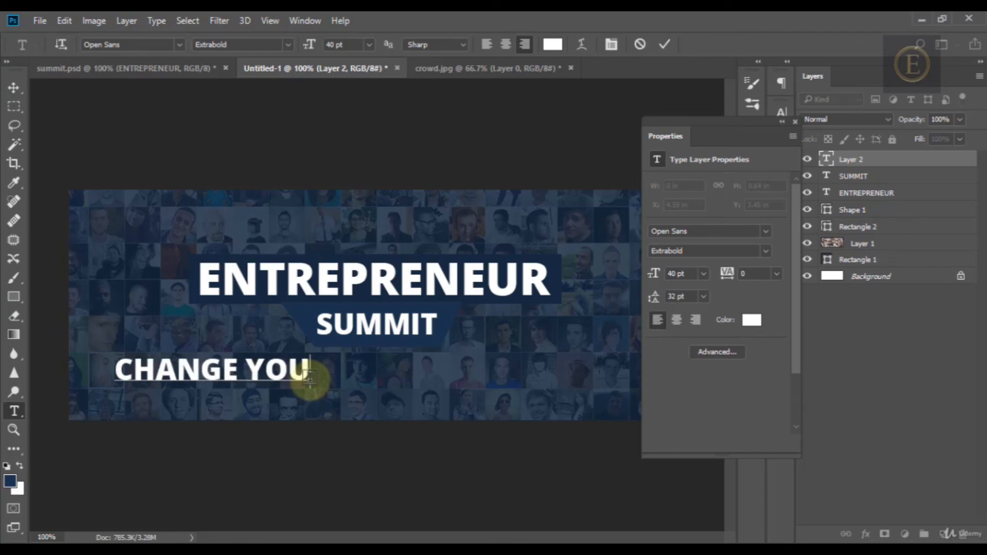
text(R LIFE)
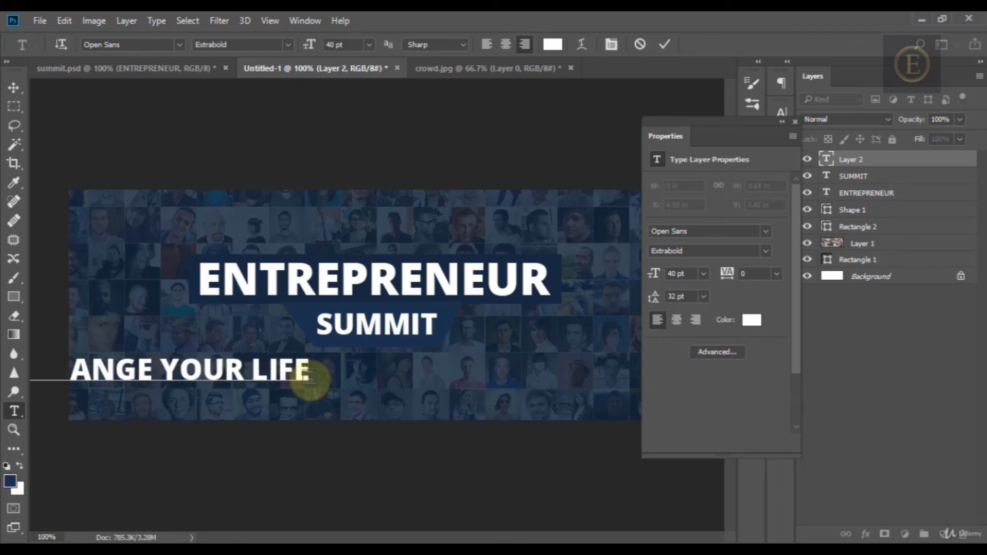
- Shift the CHANGE YOUR LIFE text right until it sits roughly centred under SUMMIT
click(10, 97)
key(shift+Right)
key(shift+Right)
key(shift+Right)
key(shift+Right)
key(shift+Right)
key(shift+Right)
key(shift+Right)
key(shift+Right)
key(shift+Right)
key(shift+Right)
key(shift+Right)
key(shift+Right)
key(shift+Right)
key(shift+Right)
key(shift+Right)
key(shift+Right)
key(shift+Right)
key(shift+Right)
key(shift+Right)
key(shift+Right)
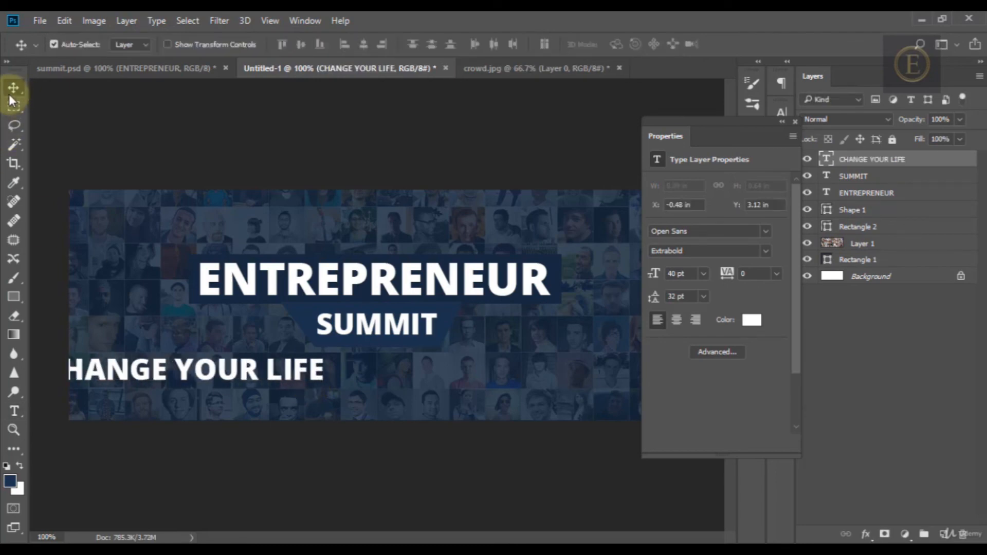
key(shift+Right)
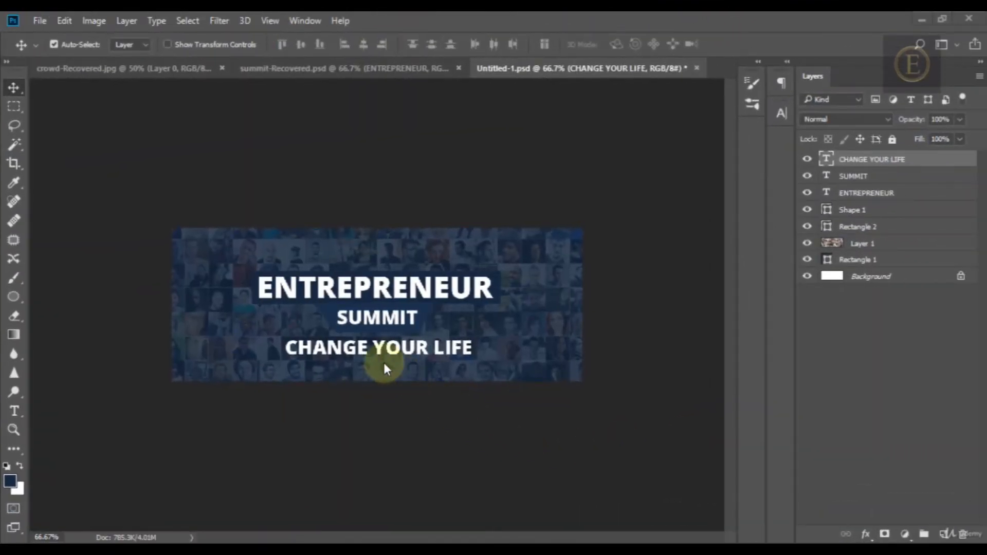
- Set the font of the CHANGE YOUR LIFE text to Lucida Handwriting Italic
double_click(825, 159)
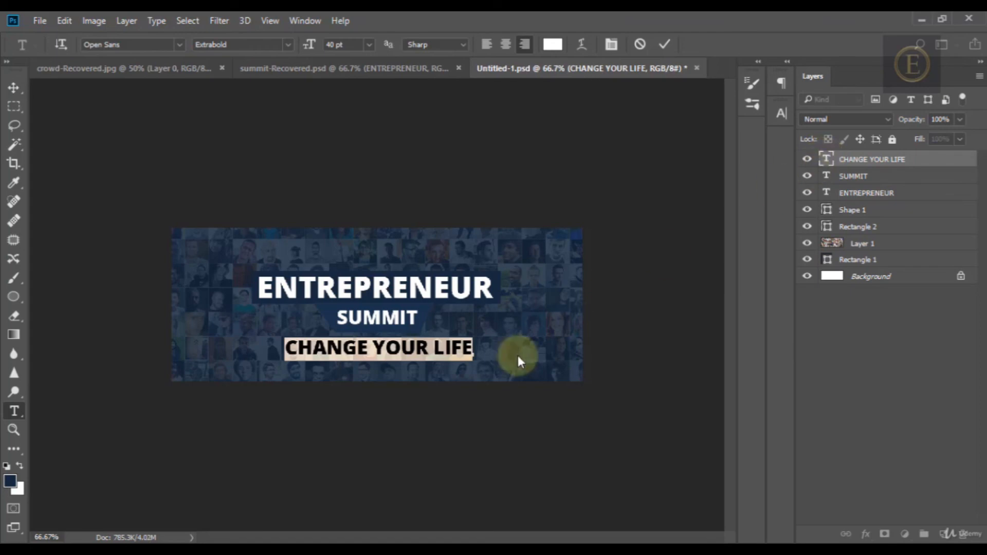
click(142, 46)
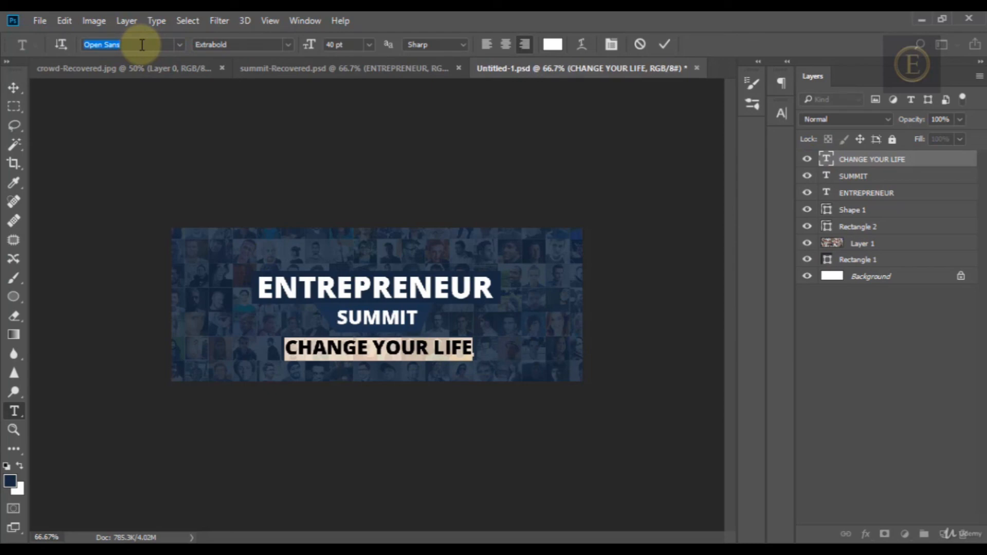
text(h)
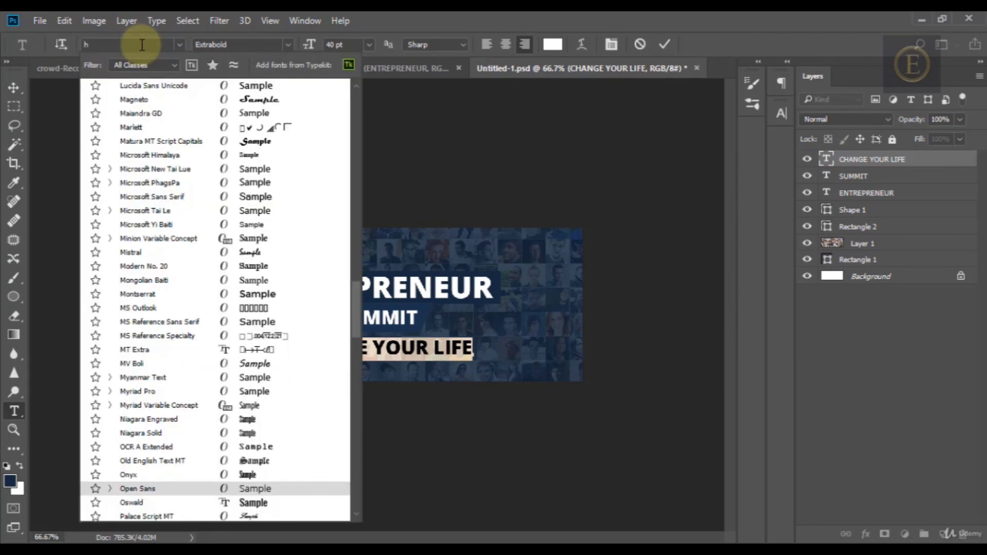
text(and)
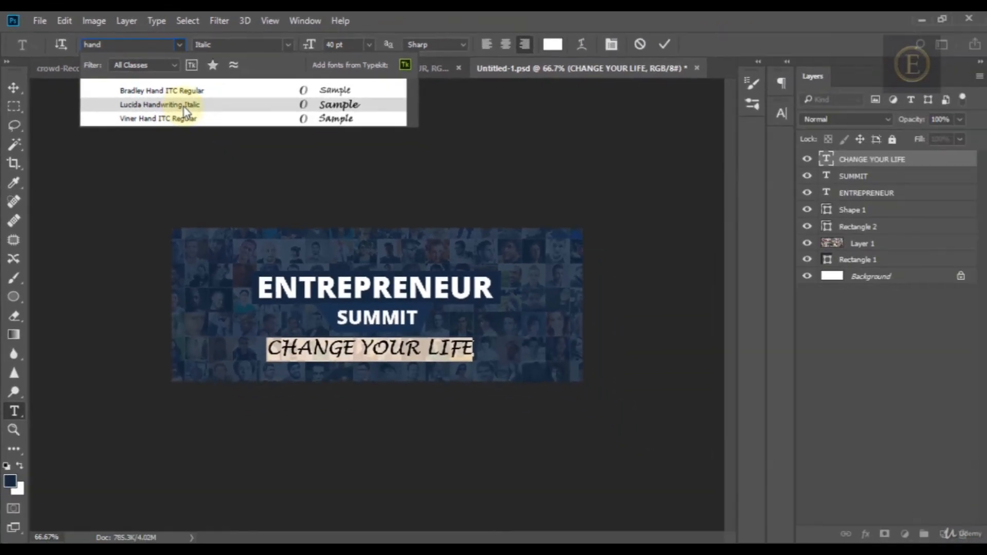
click(183, 104)
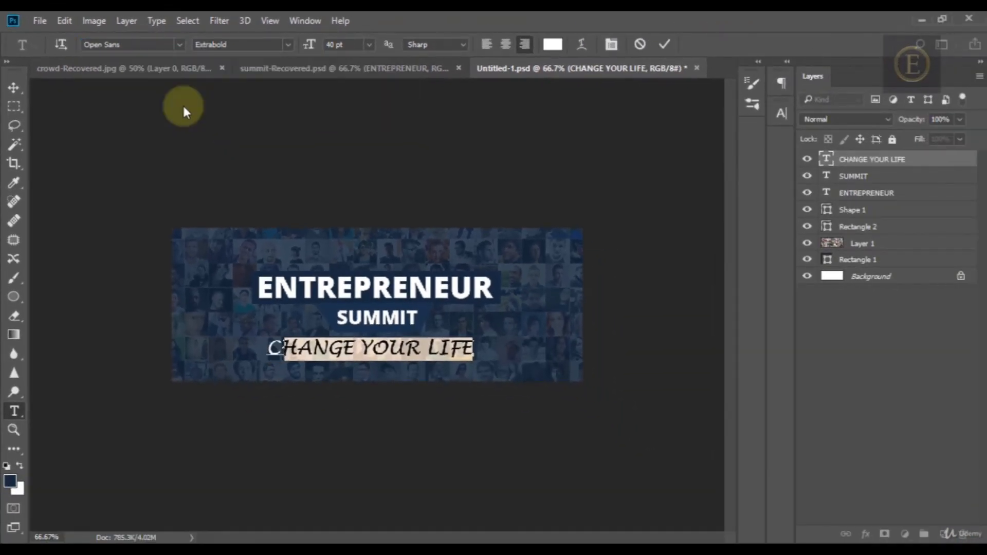
- Using summit-Recovered.psd as reference, turn off All Caps for the tagline in Untitled-1.psd and retype it as "Change your life !"
click(161, 70)
key(v)
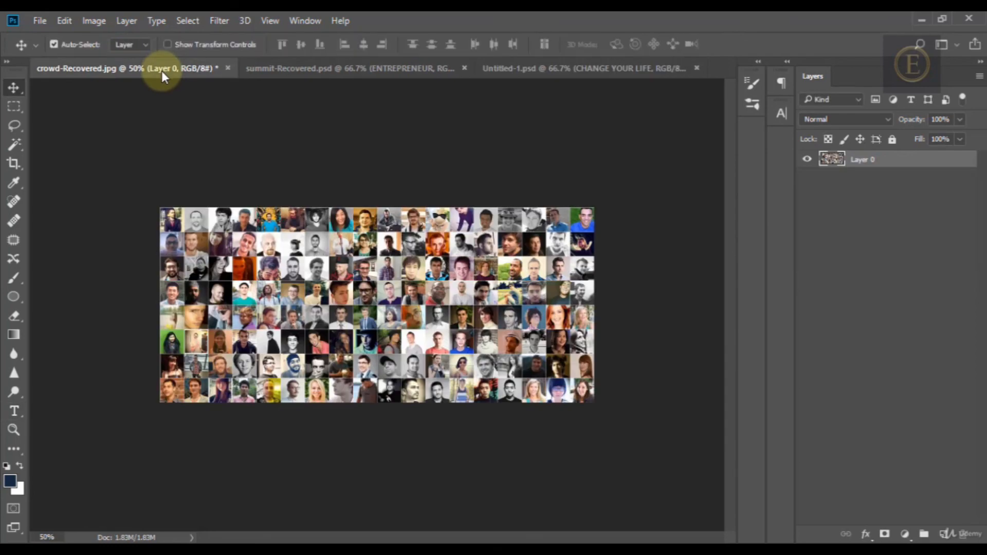
click(276, 72)
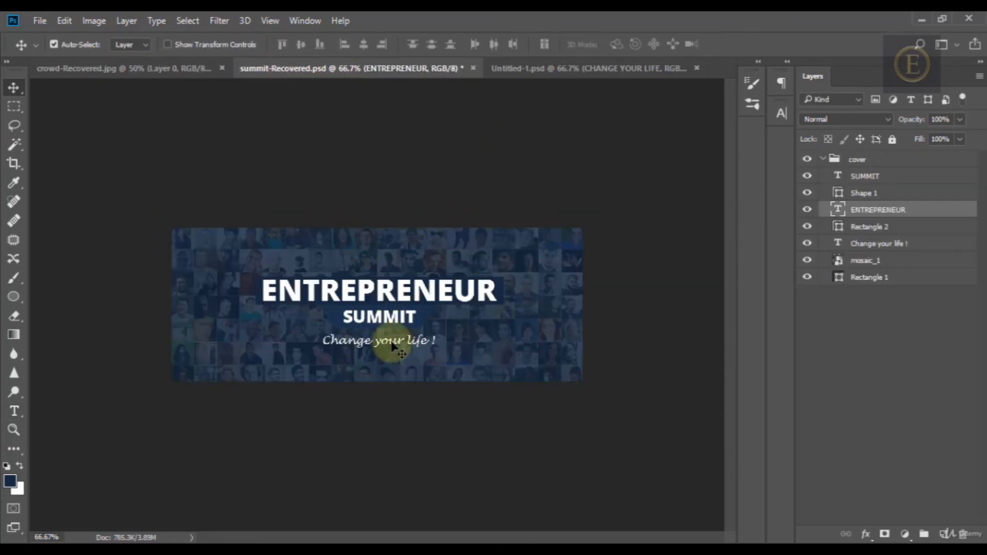
click(551, 71)
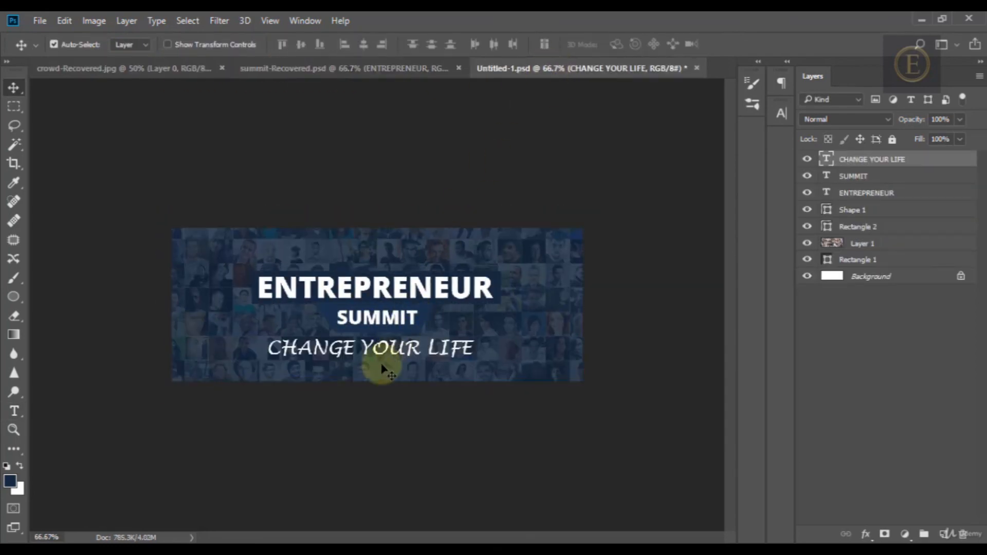
double_click(826, 160)
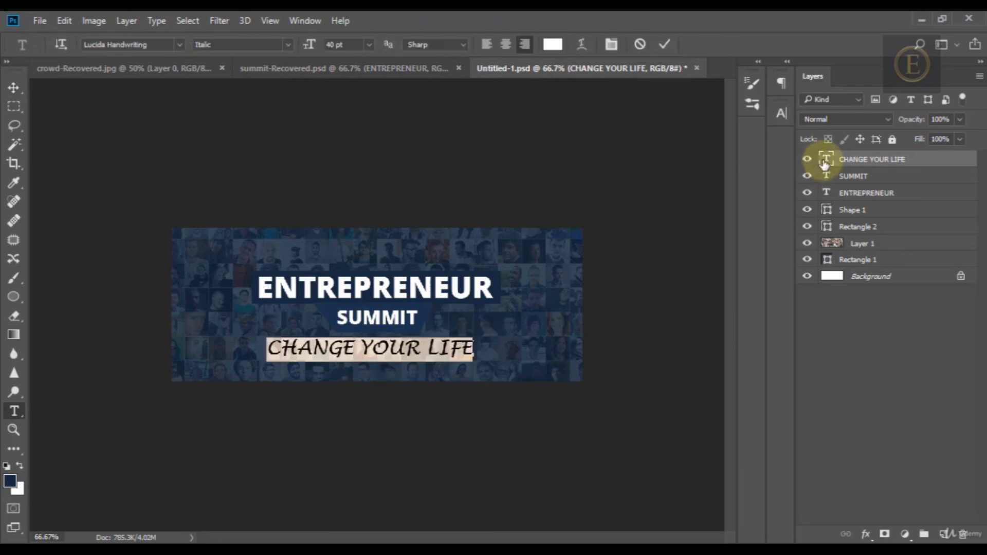
click(782, 115)
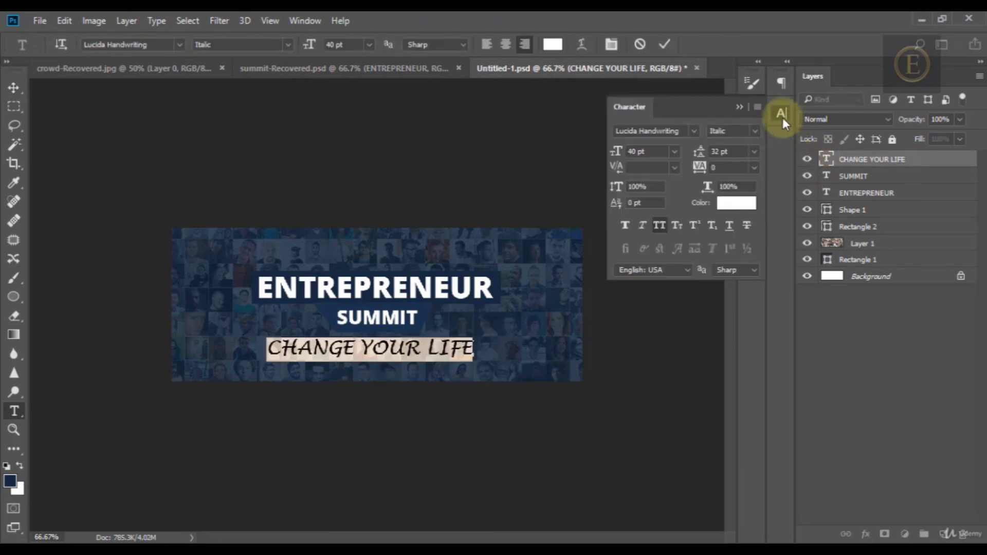
click(659, 226)
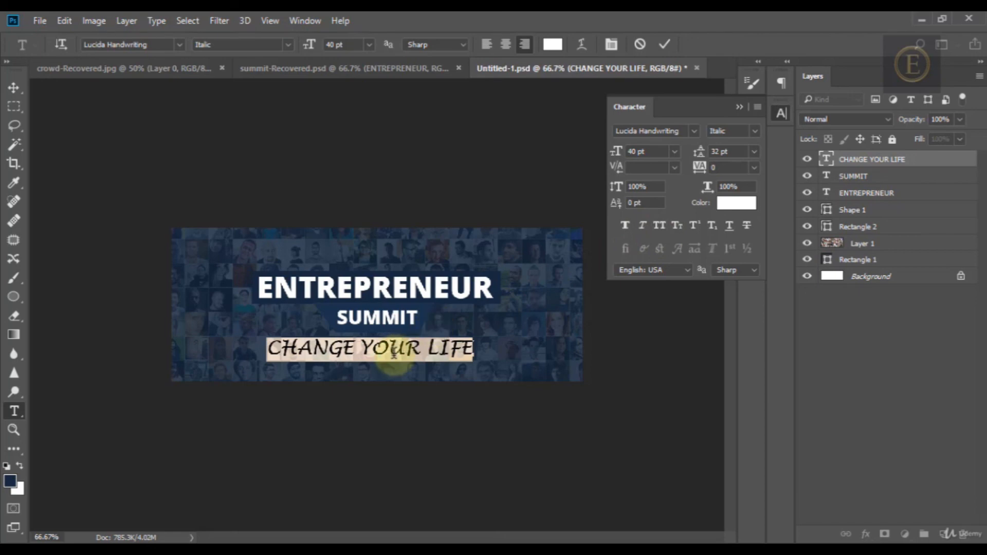
text(C)
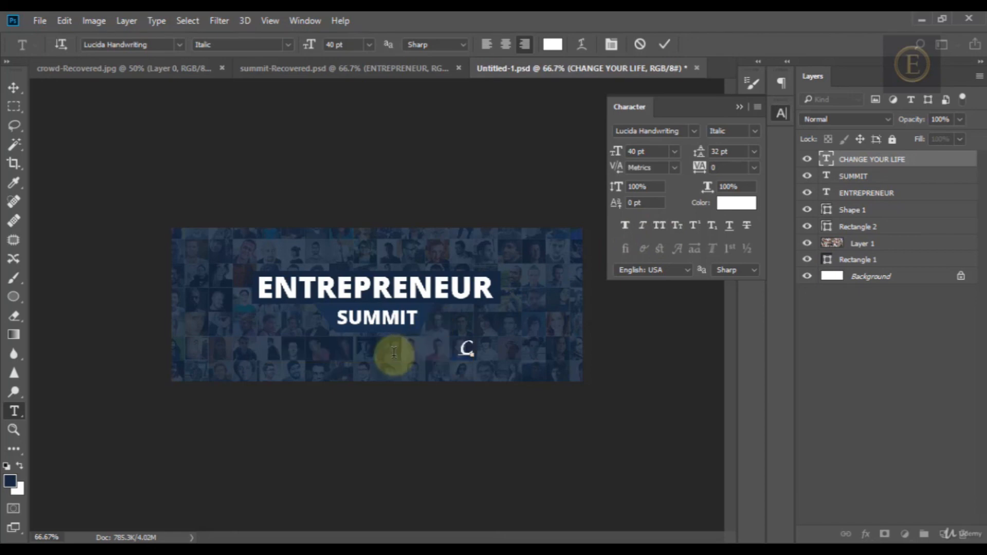
text(hange y)
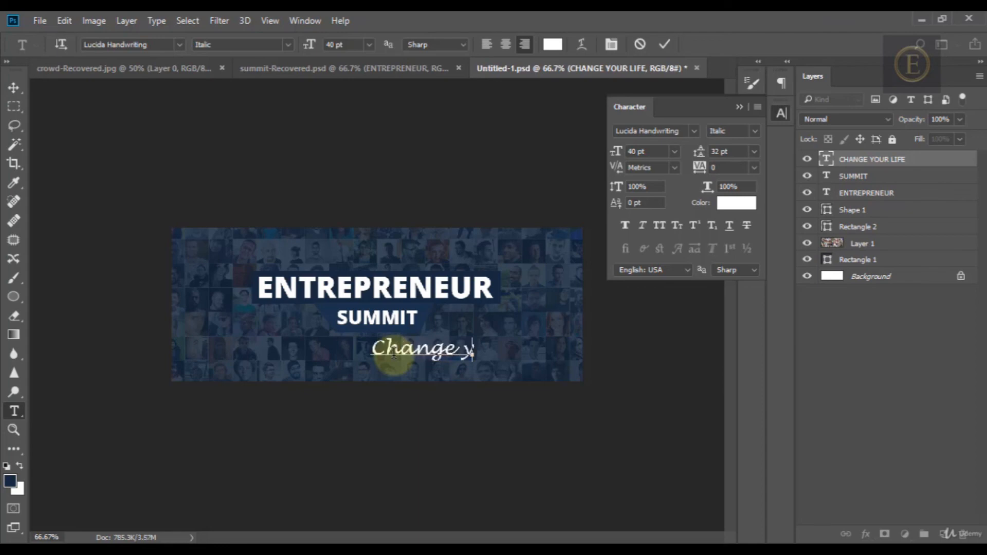
text(our li)
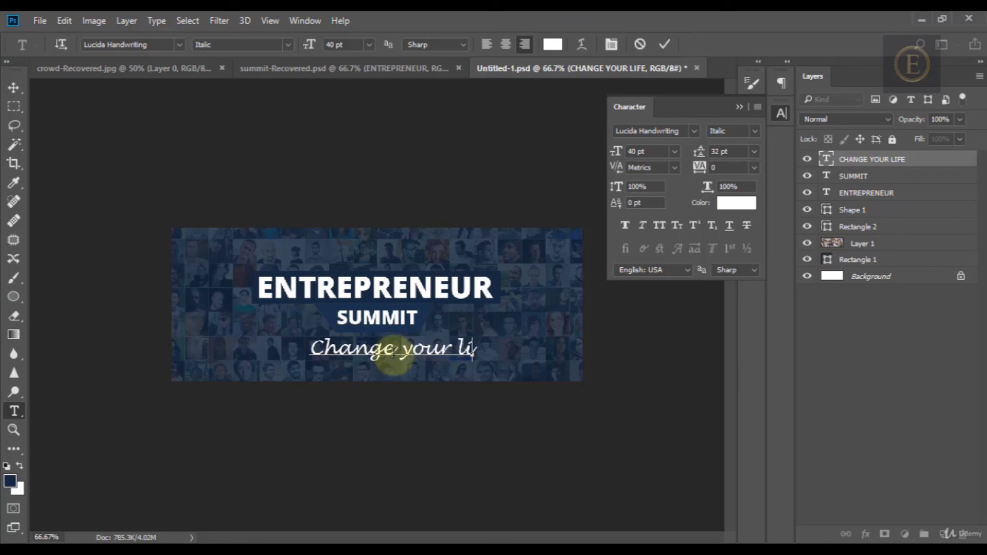
text(fe !)
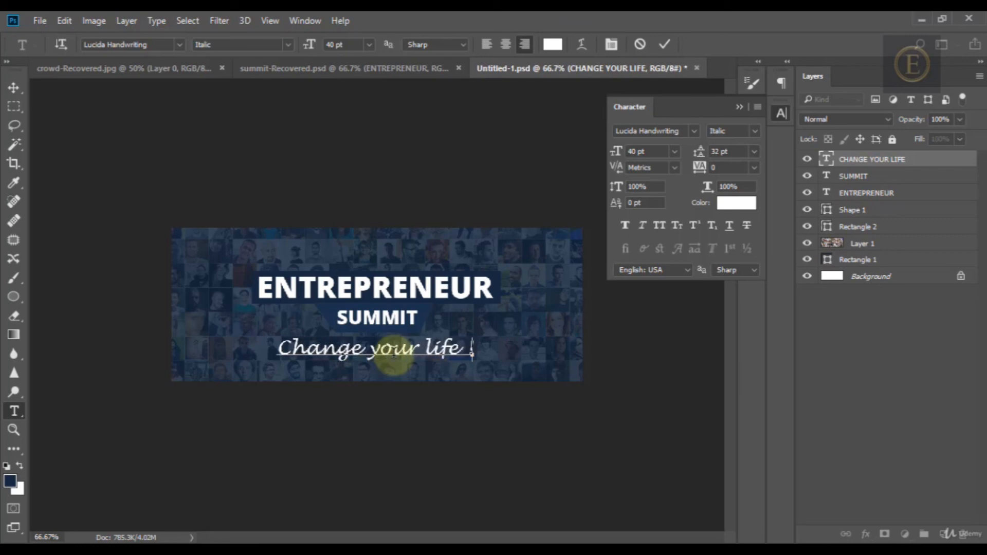
- Reduce the tagline's font size to 34 pt and nudge it left to centre it under SUMMIT
key(ctrl+a)
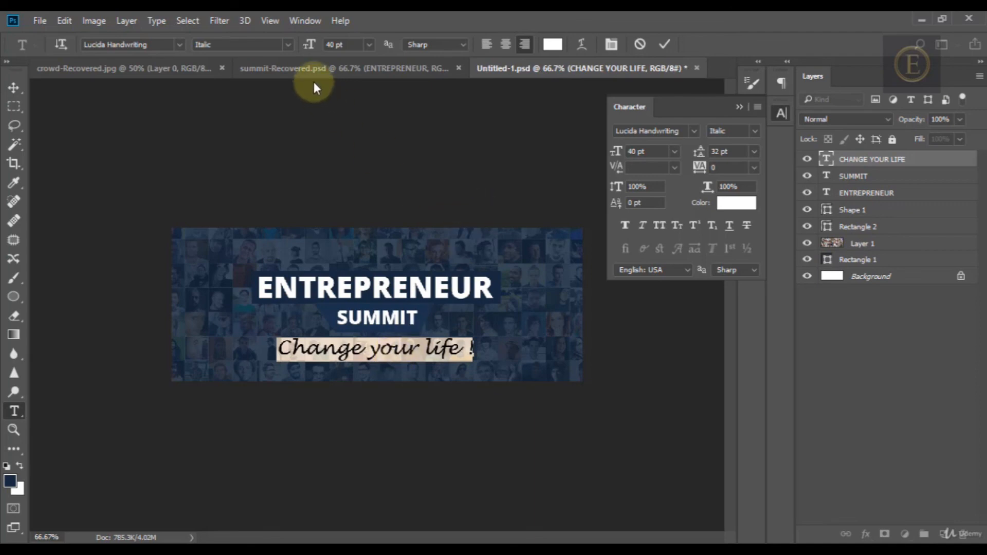
mouse_move(309, 53)
mouse_down()
mouse_move(297, 53)
mouse_move(308, 56)
mouse_up()
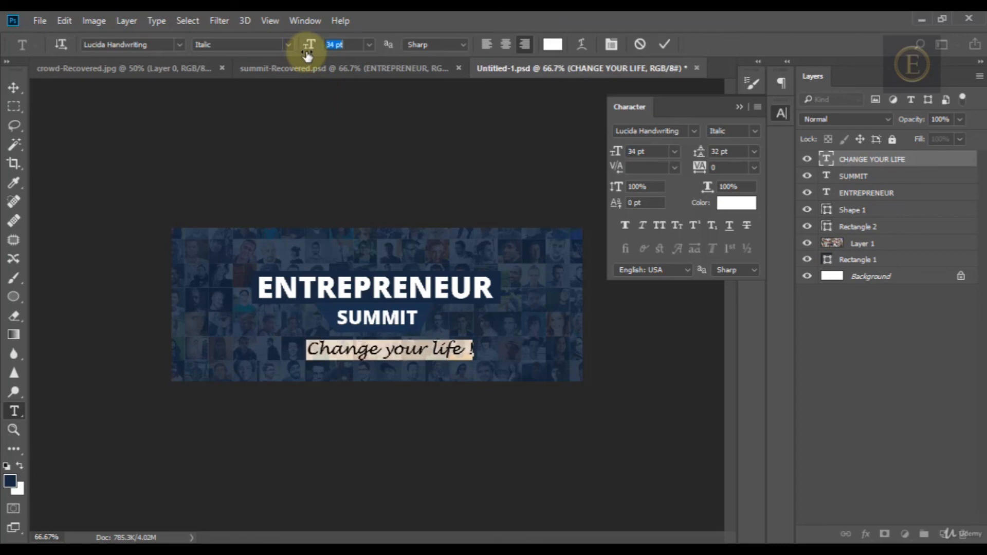
click(11, 97)
key(Left)
key(Left)
key(Left)
key(Left)
key(Left)
key(Left)
key(Left)
key(Left)
key(Left)
key(Left)
key(Left)
key(Left)
key(Left)
key(Left)
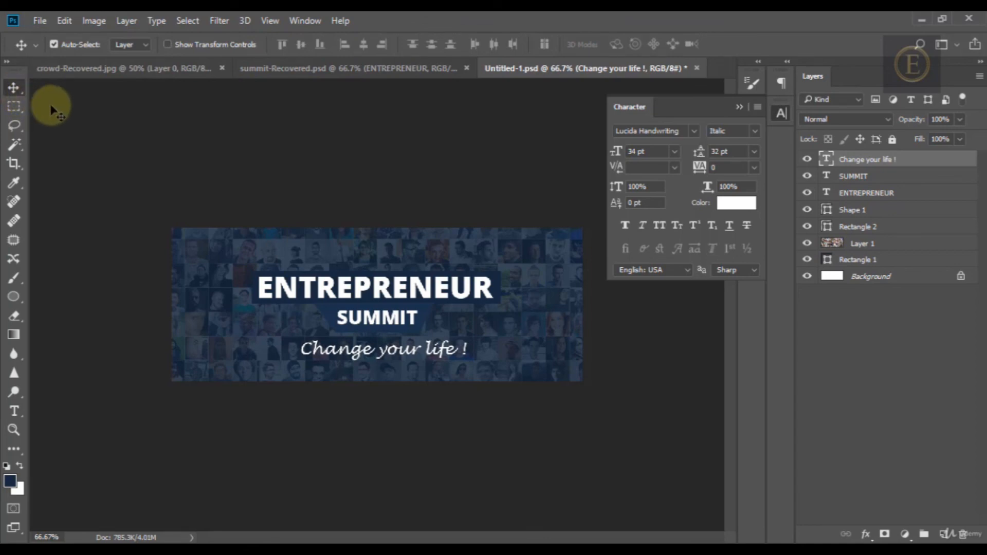
key(ctrl)
key(ctrl+1)
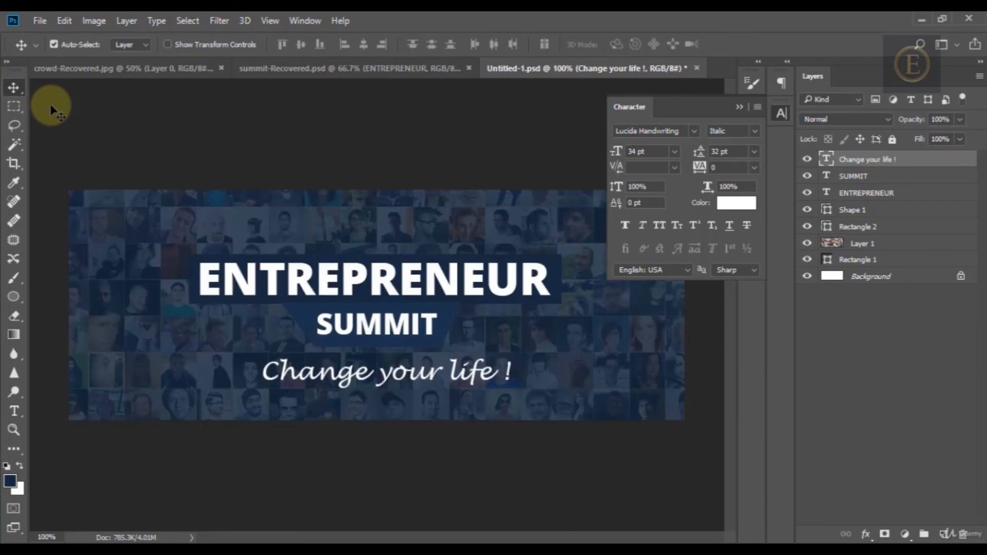
click(780, 110)
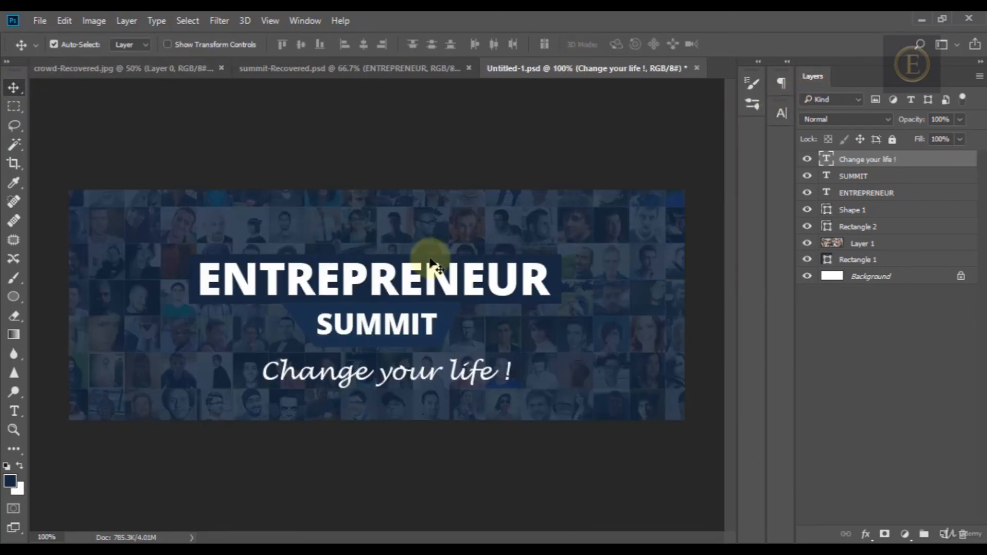